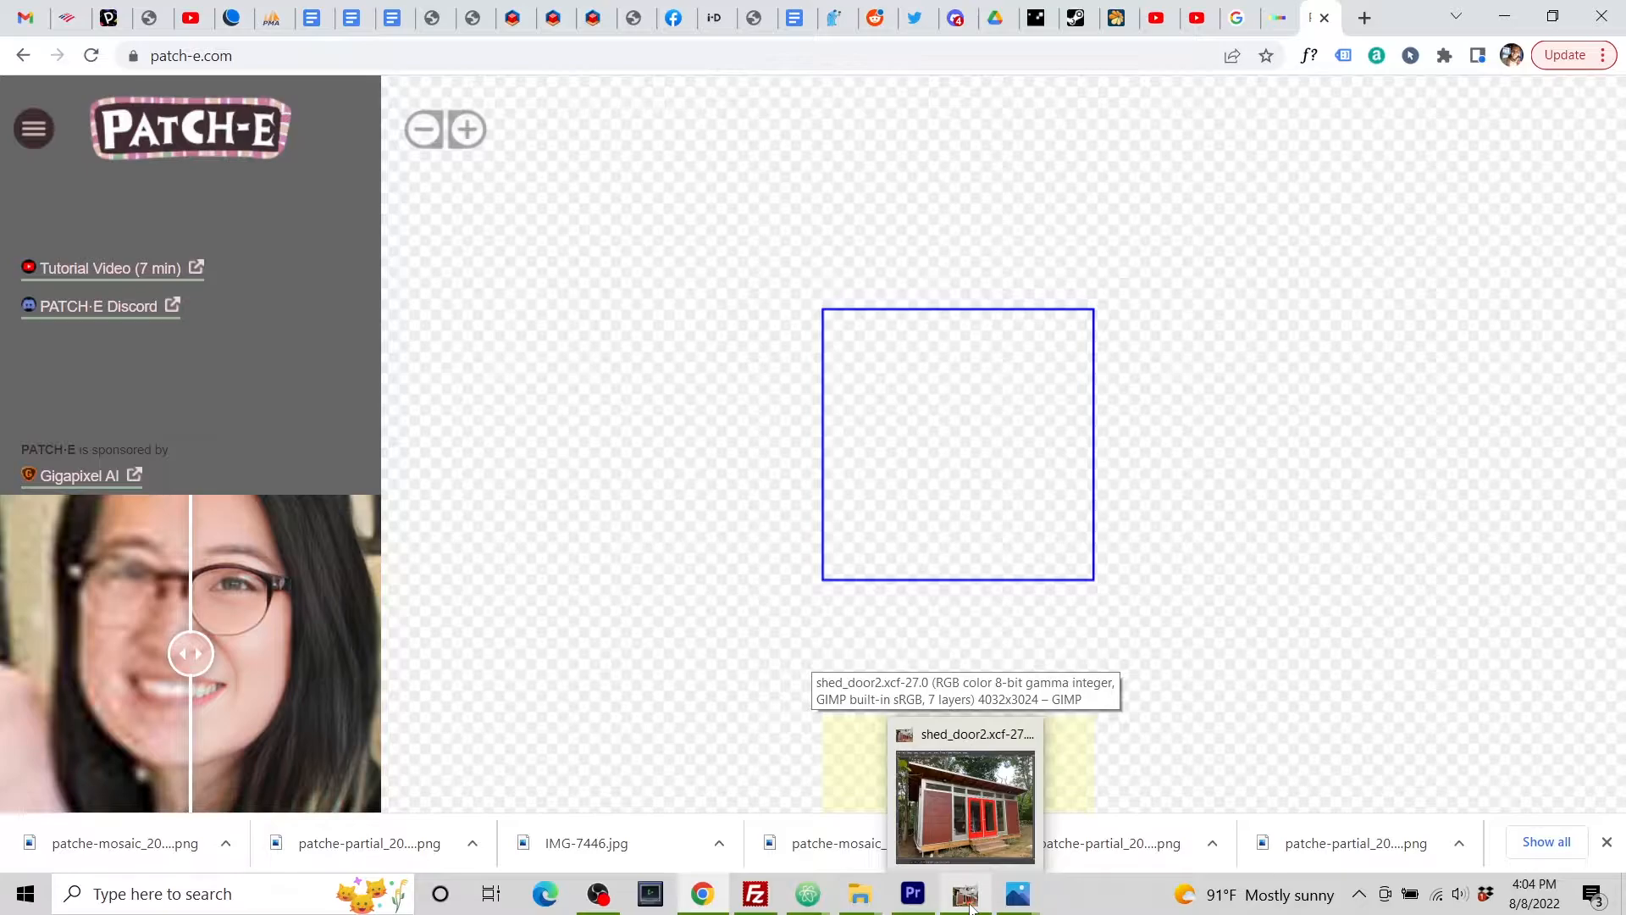
Step: Switch to the Photos app and view the mosaic image patche-mosaic_2022-08-03T13_20_24.png
mouse_move(1017, 893)
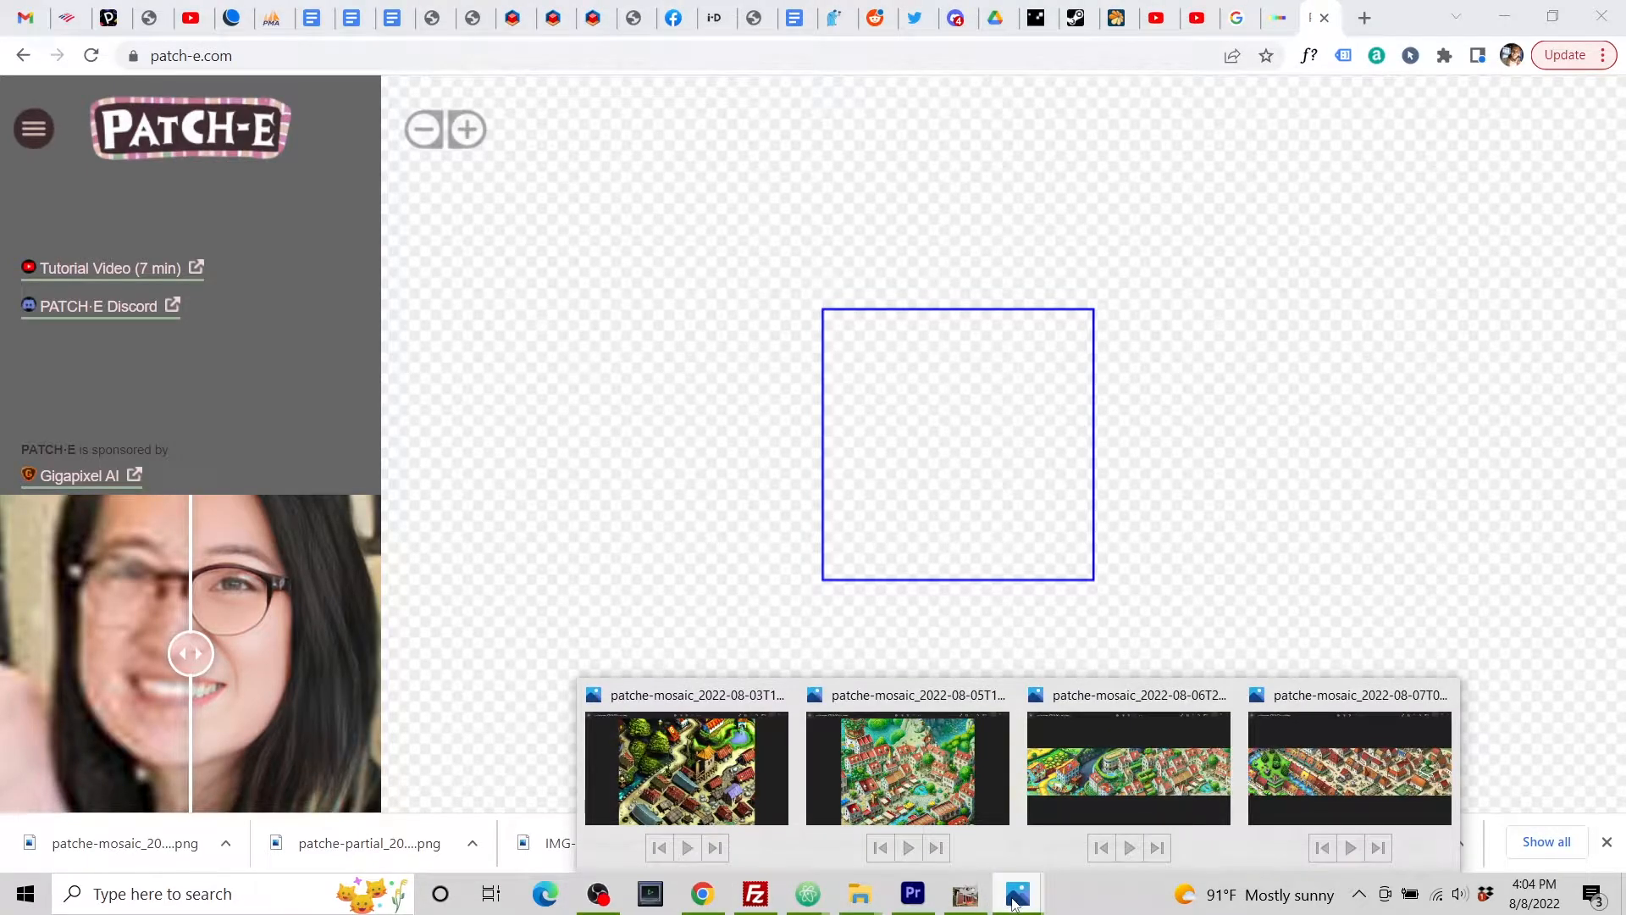
left_click(722, 767)
left_click_drag(526, 32, 516, 33)
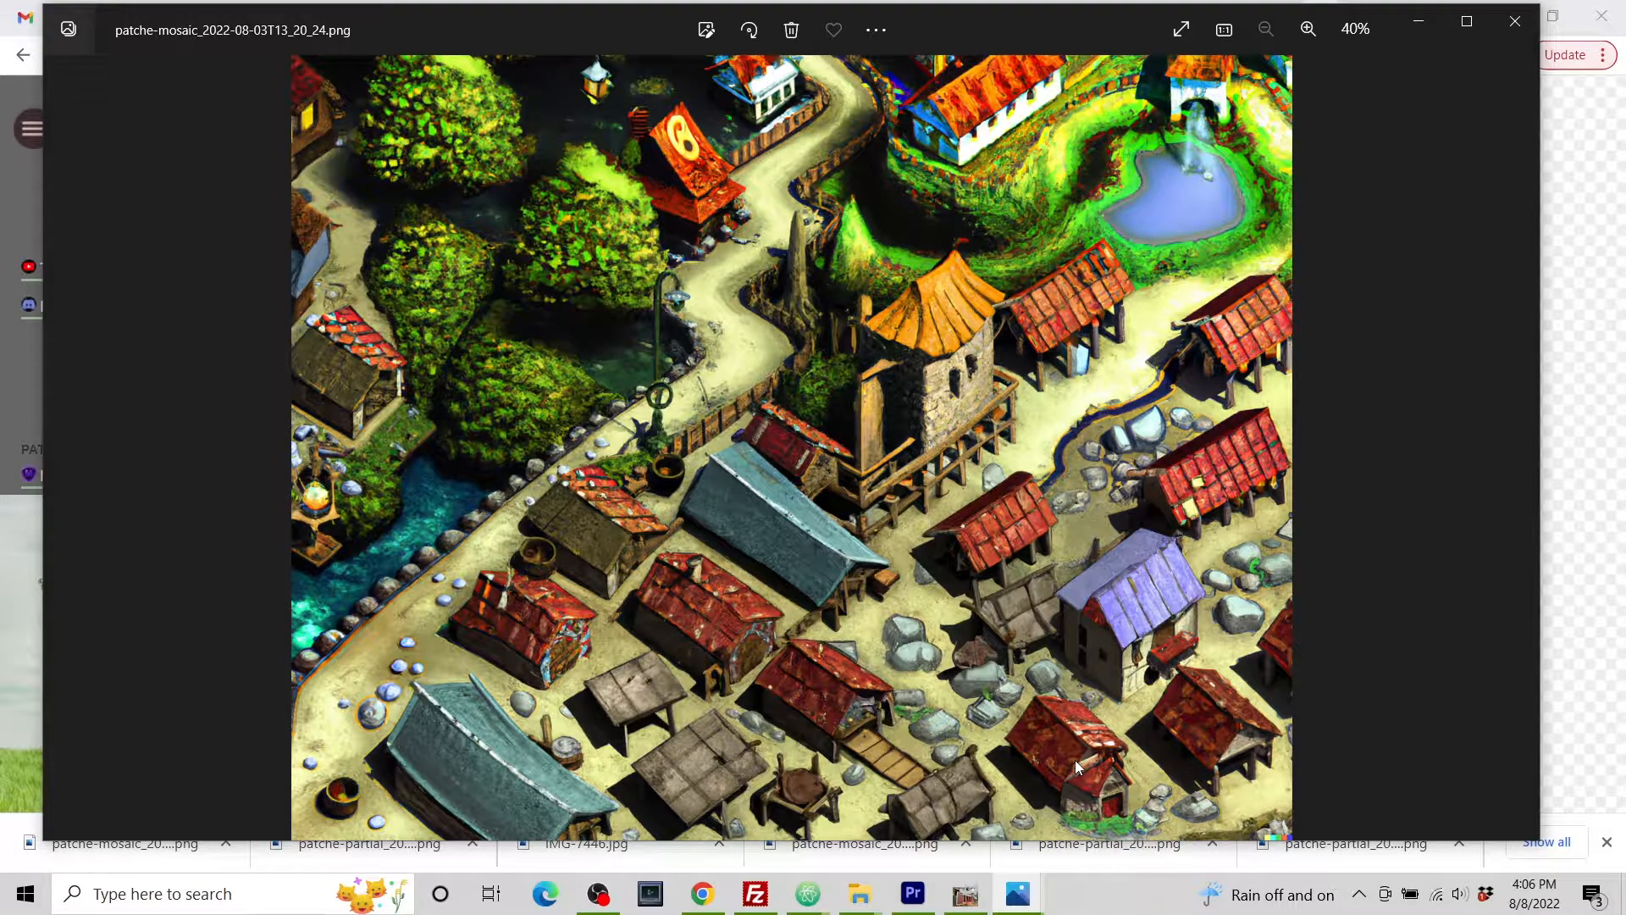
Step: View patche-mosaic_2022-08-05T16_21_38.png and examine the houses around the large tree up close
left_click(1017, 894)
left_click(973, 792)
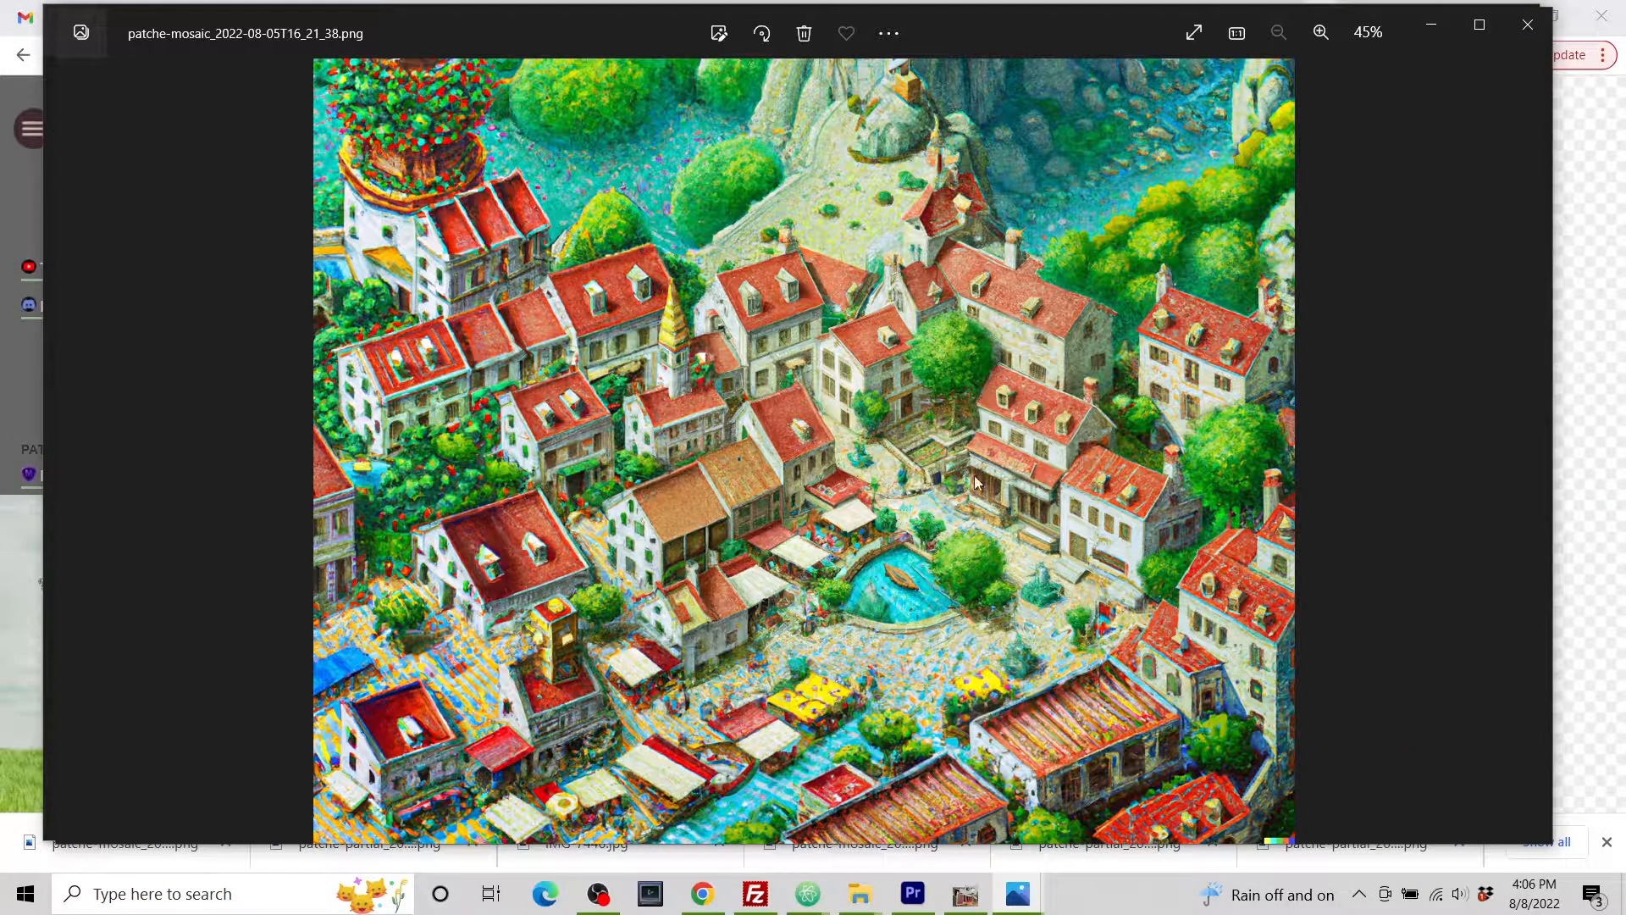
scroll(947, 457, "up", 5)
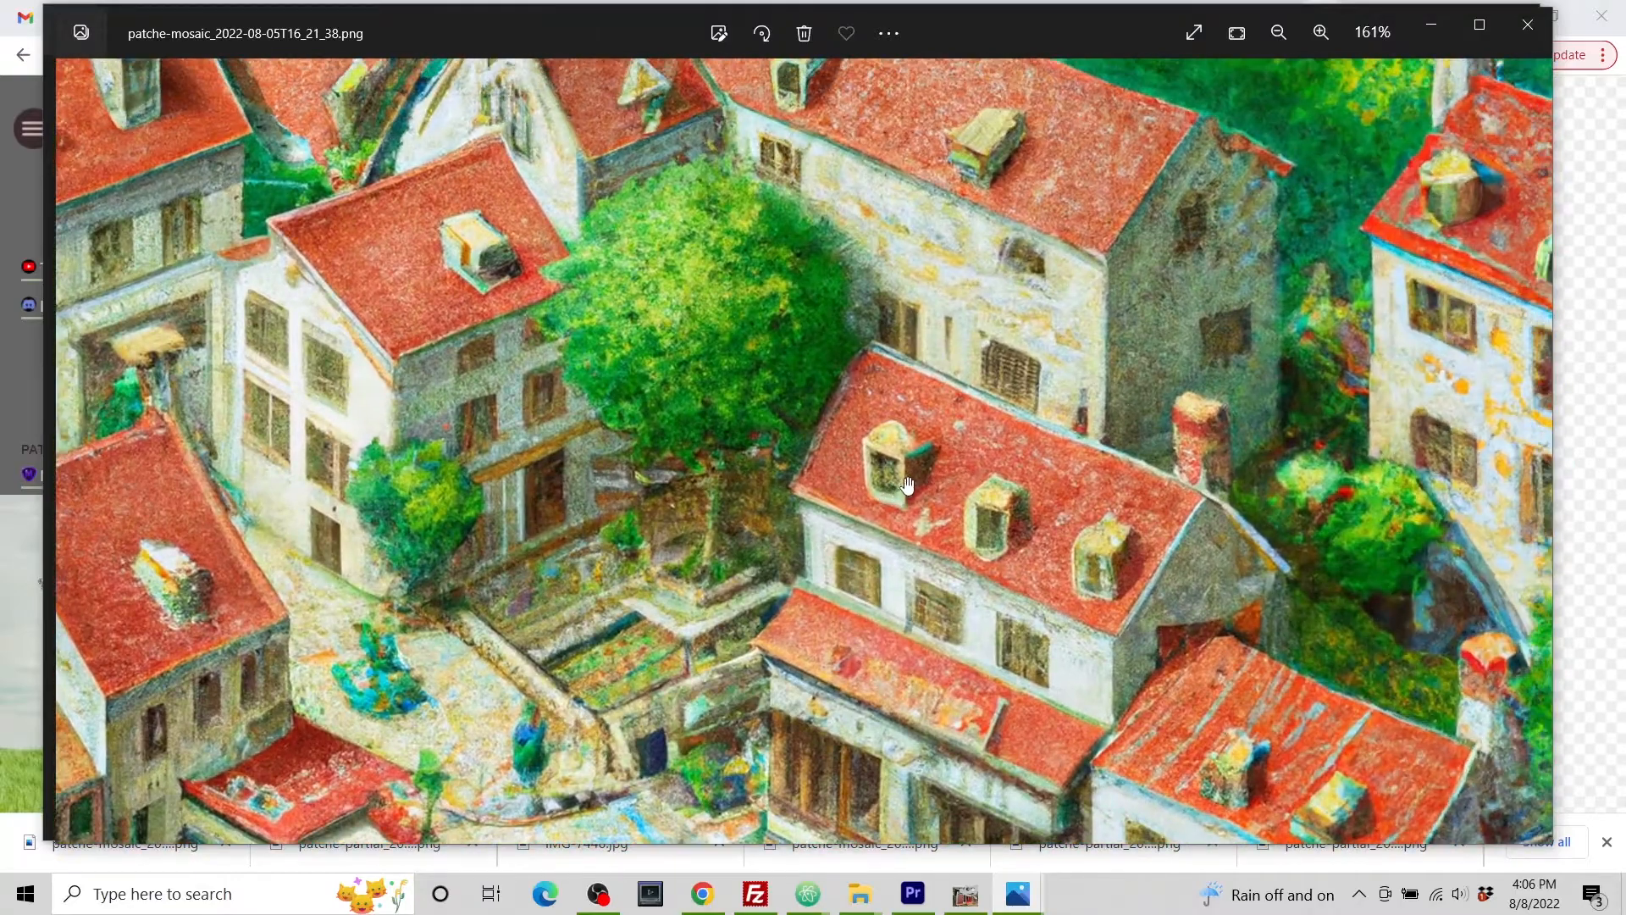
scroll(907, 484, "down", 2)
left_click_drag(781, 254, 864, 233)
left_click_drag(998, 341, 961, 395)
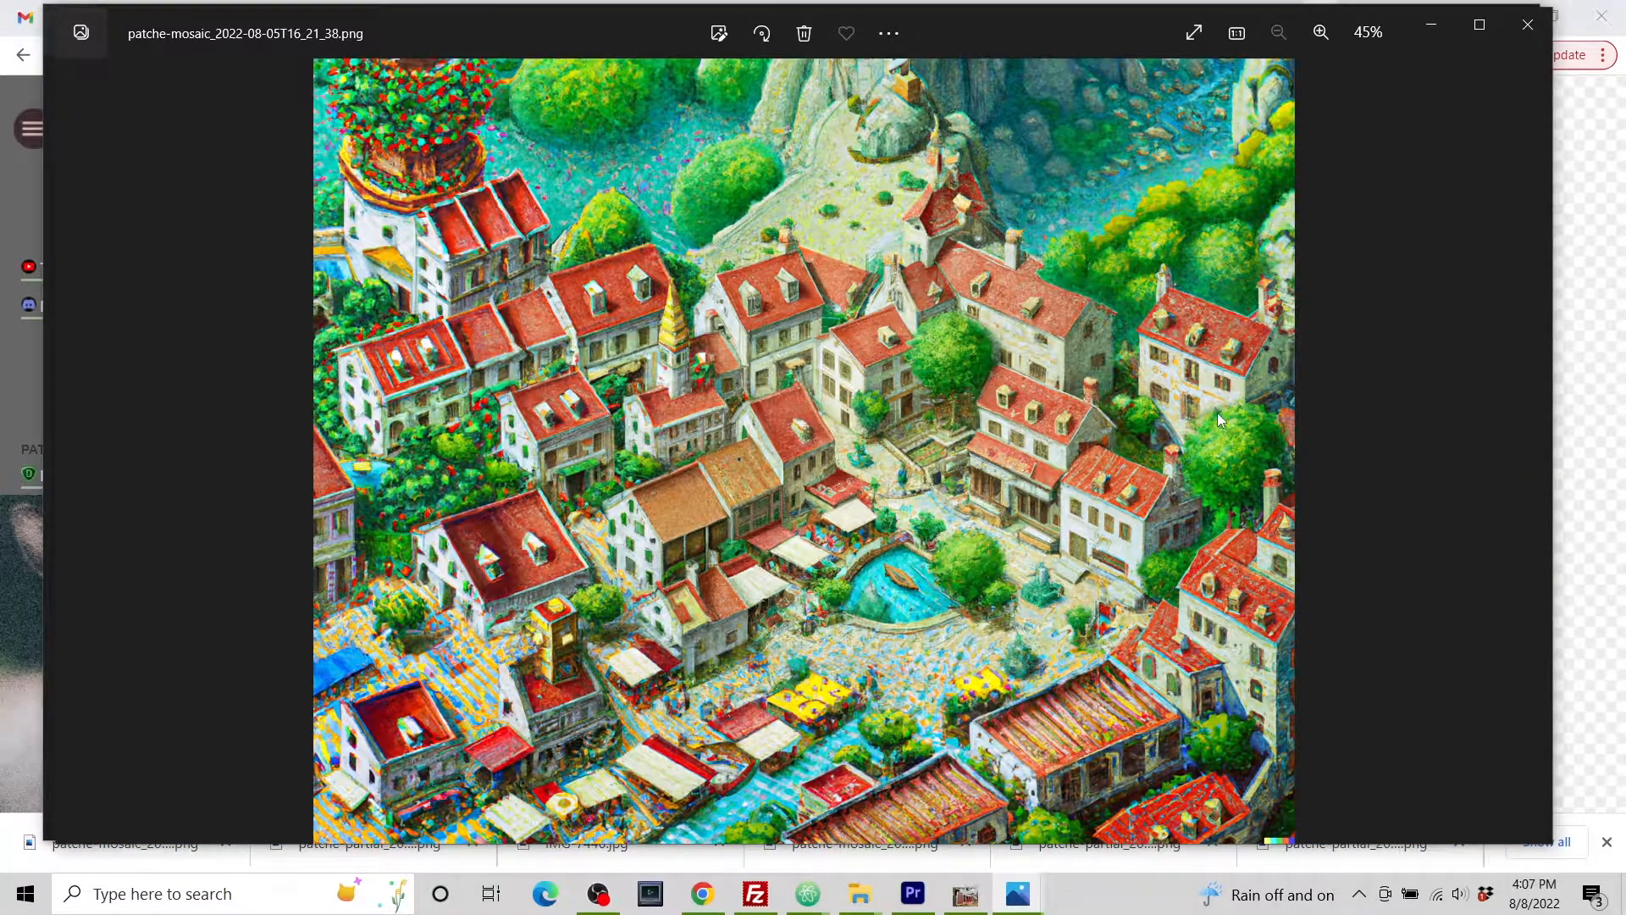
Step: Examine the whole August 5 town mosaic at 60% zoom, from the market stalls up to the river and cliffs
scroll(1217, 413, "up", 1)
left_click_drag(1217, 416, 1101, 442)
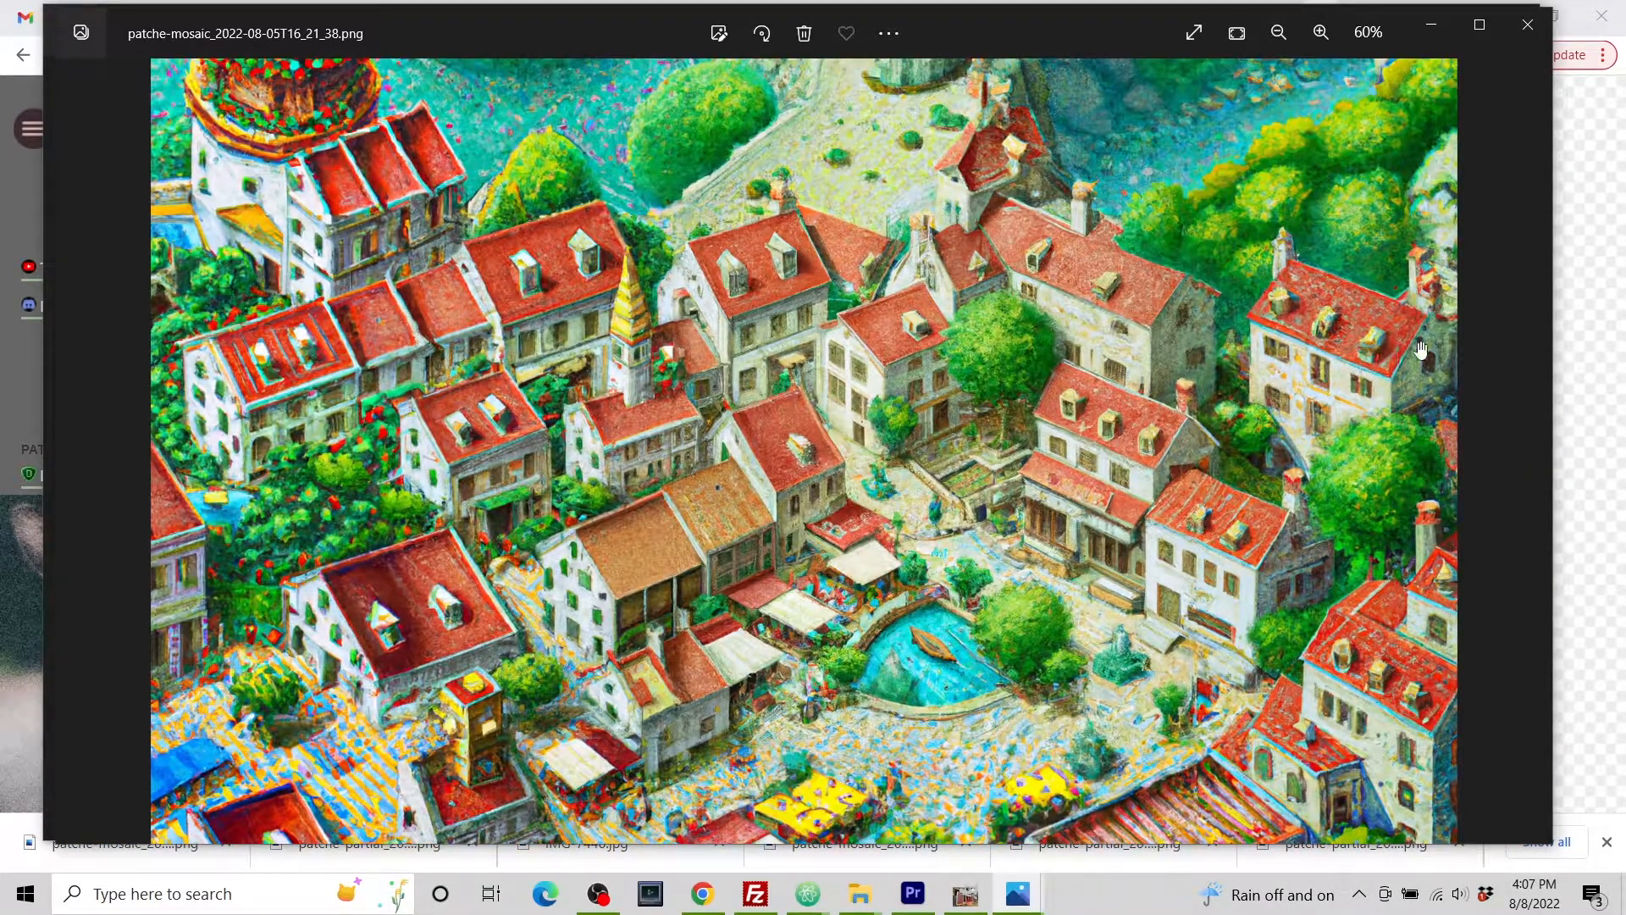
left_click_drag(1377, 631, 1399, 513)
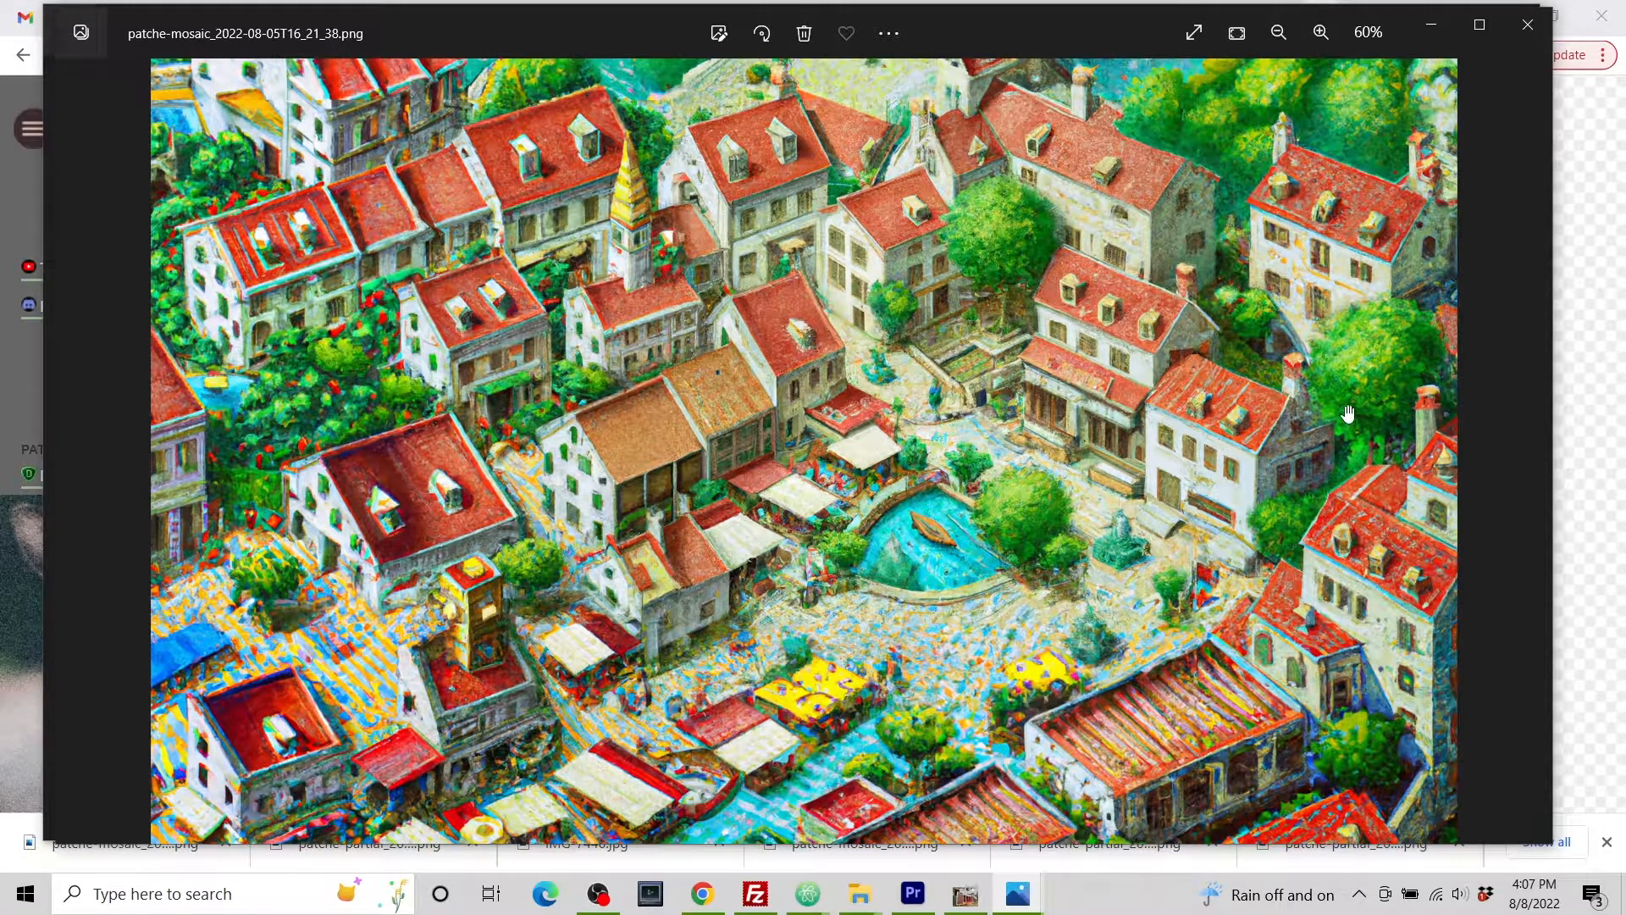
left_click_drag(1343, 438, 1355, 398)
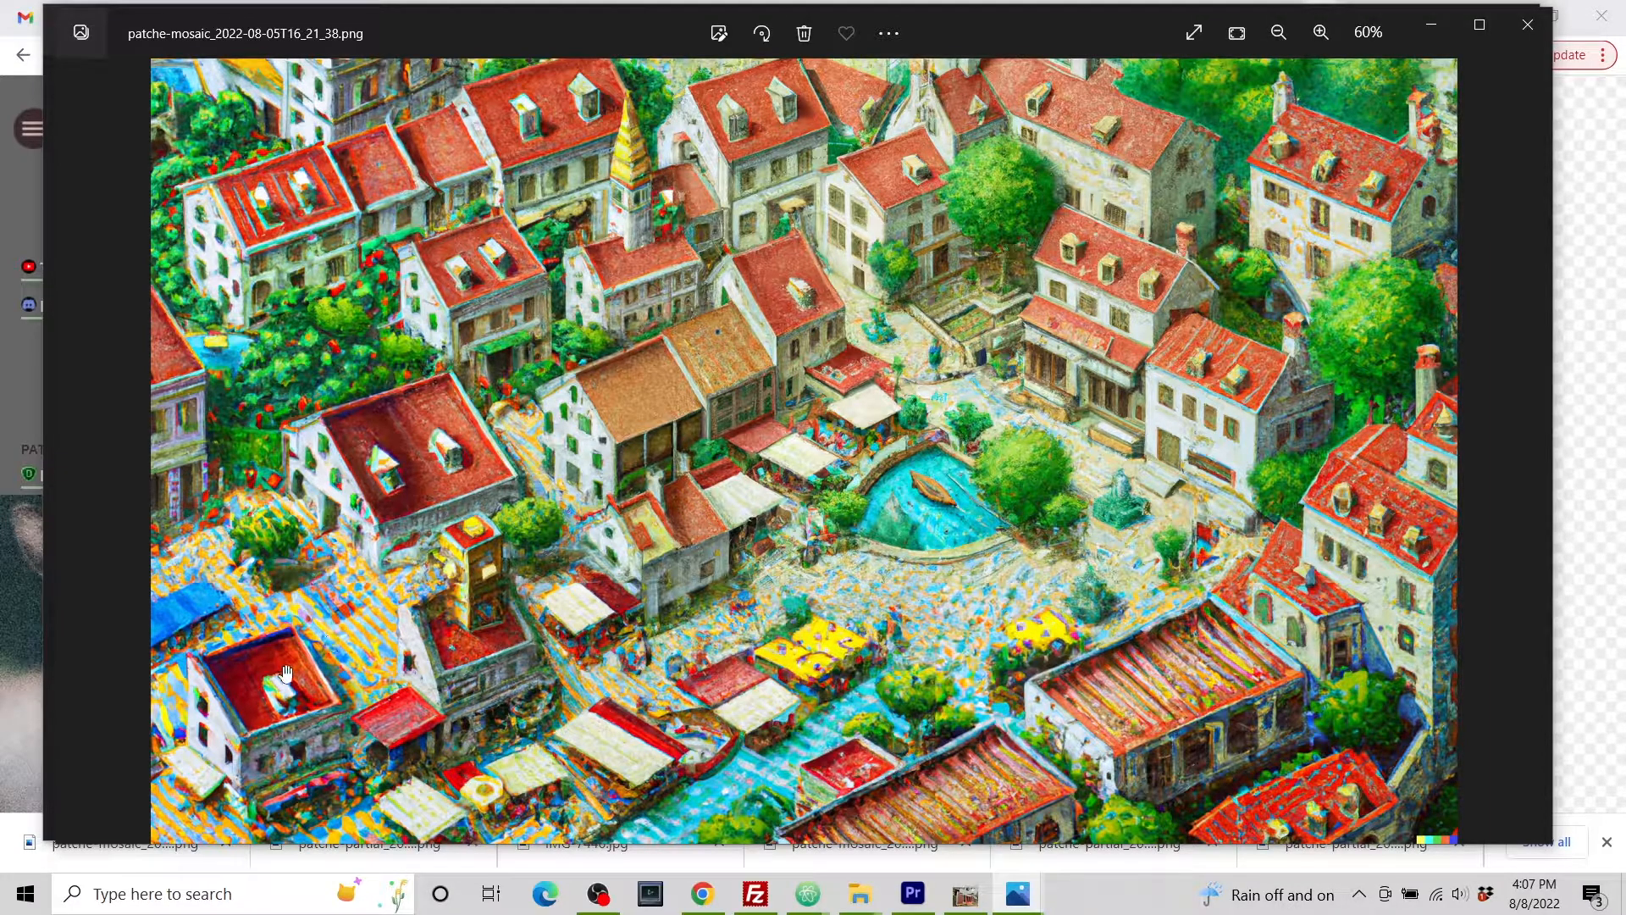
scroll(373, 584, "up", 3)
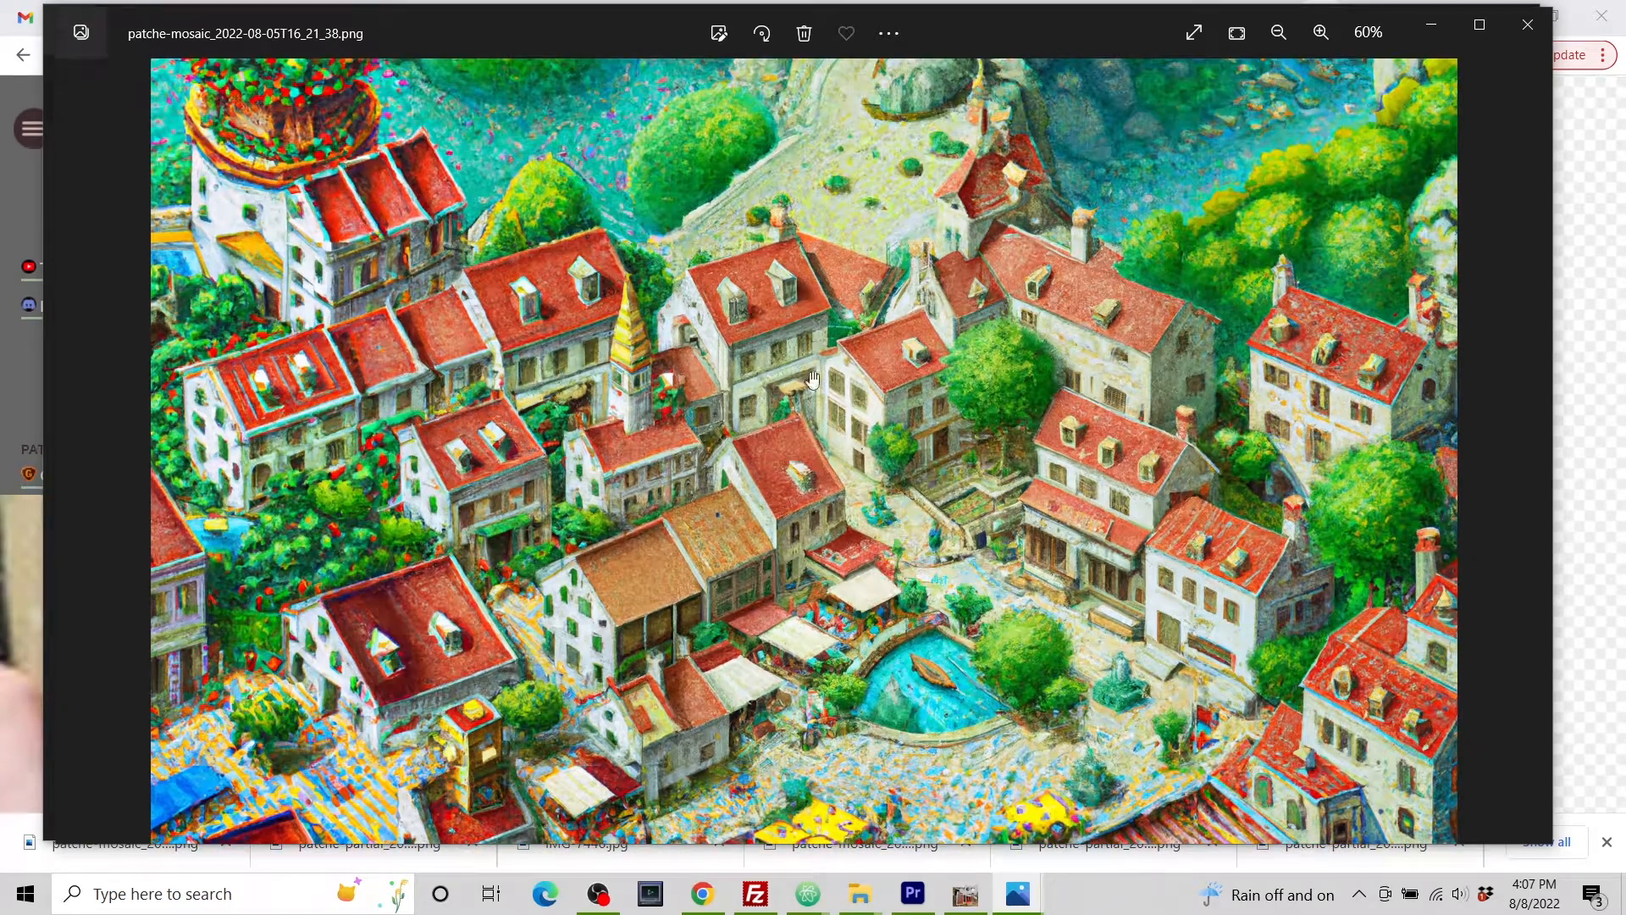
scroll(788, 487, "up", 1)
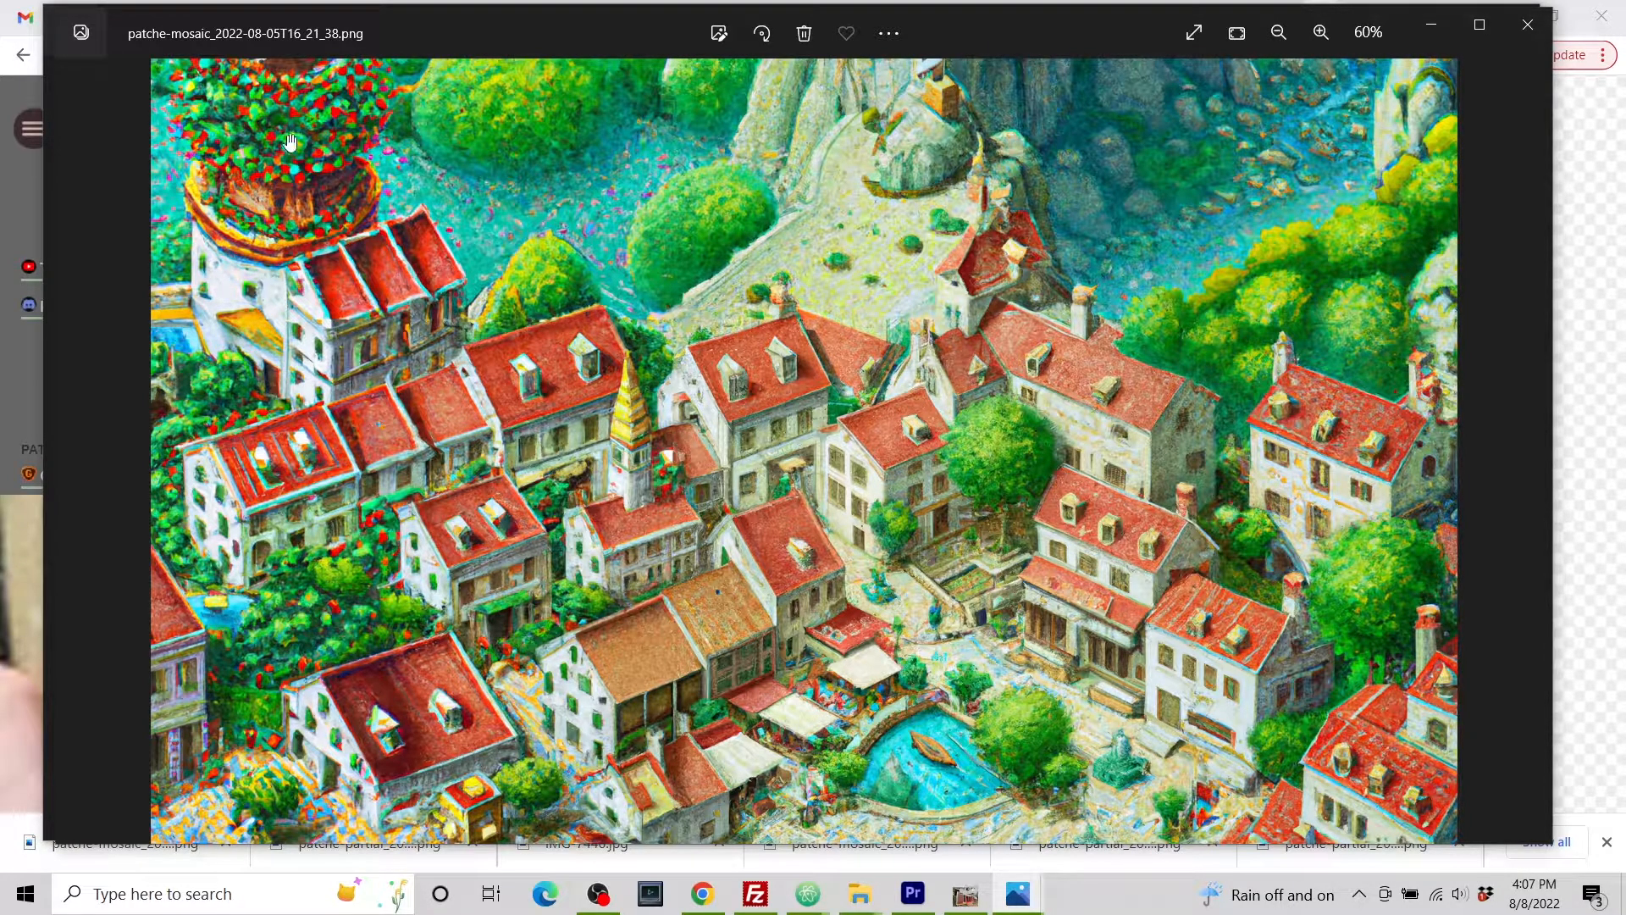
left_click_drag(463, 497, 463, 328)
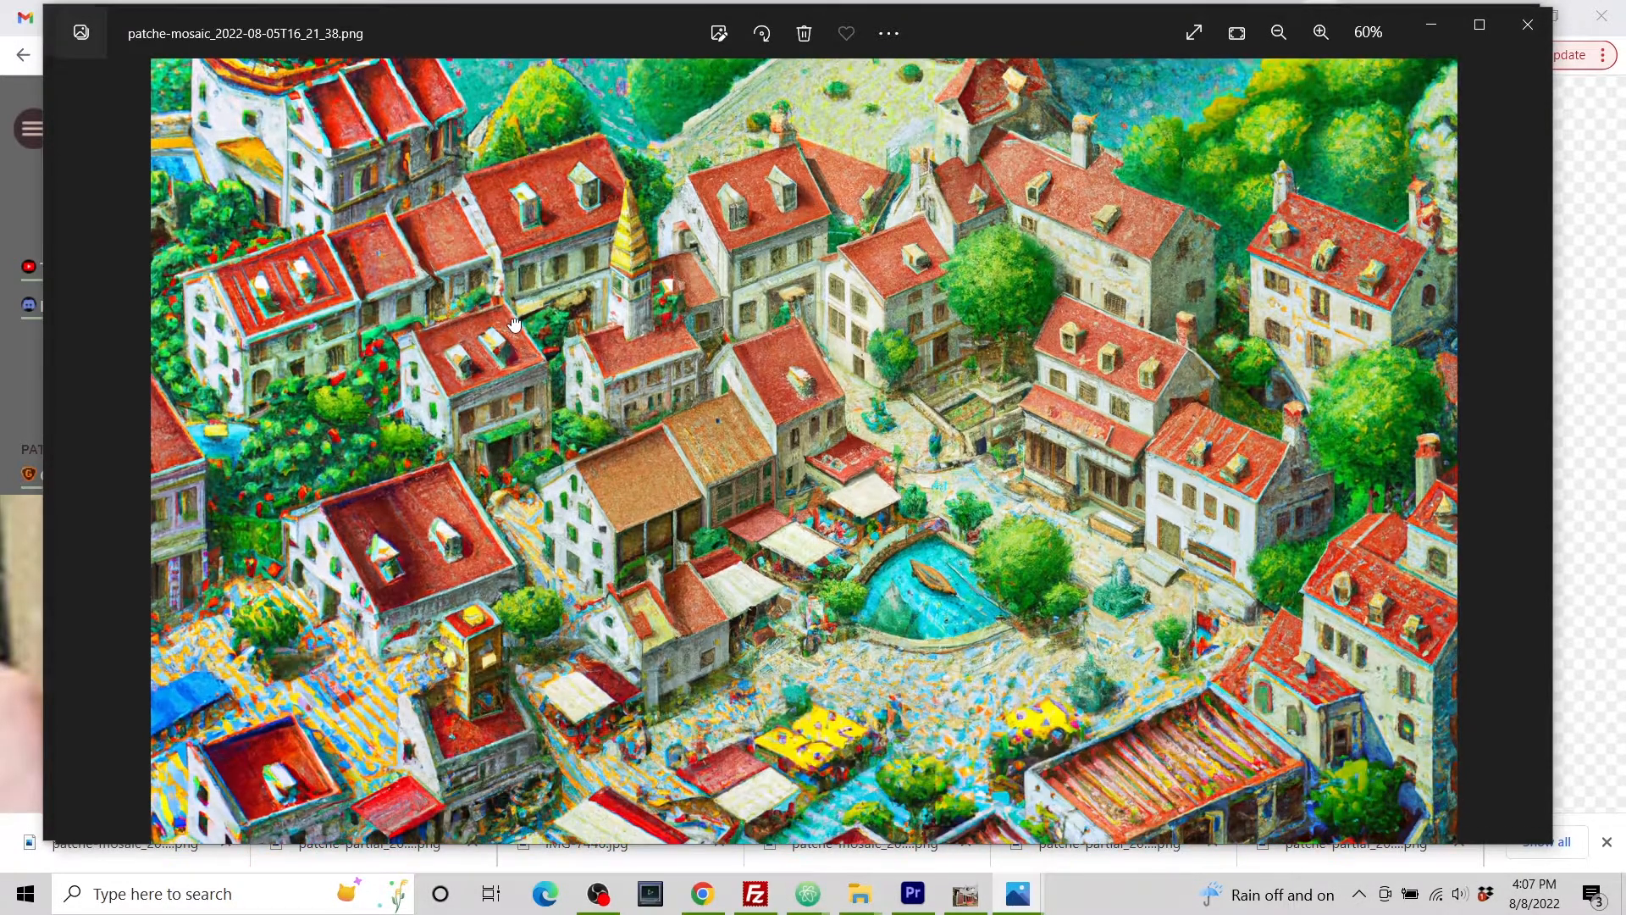
Step: View patche-mosaic_2022-08-06T21_56_17.png and examine the wide mosaic from the town square across to the white animal statue
mouse_move(1012, 904)
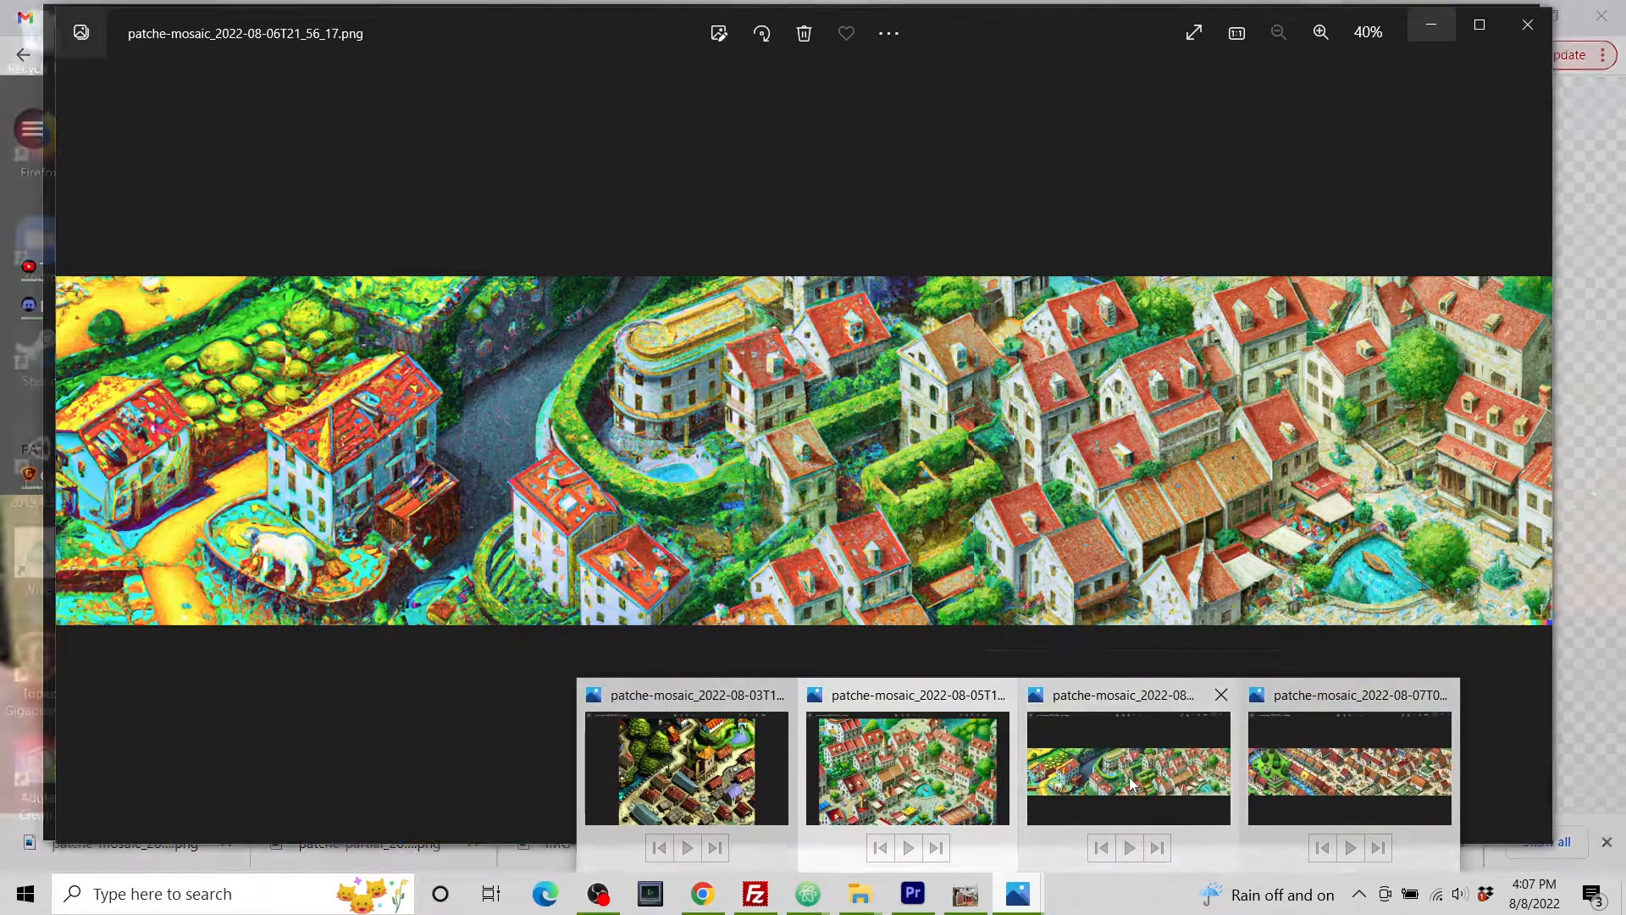
left_click(1207, 719)
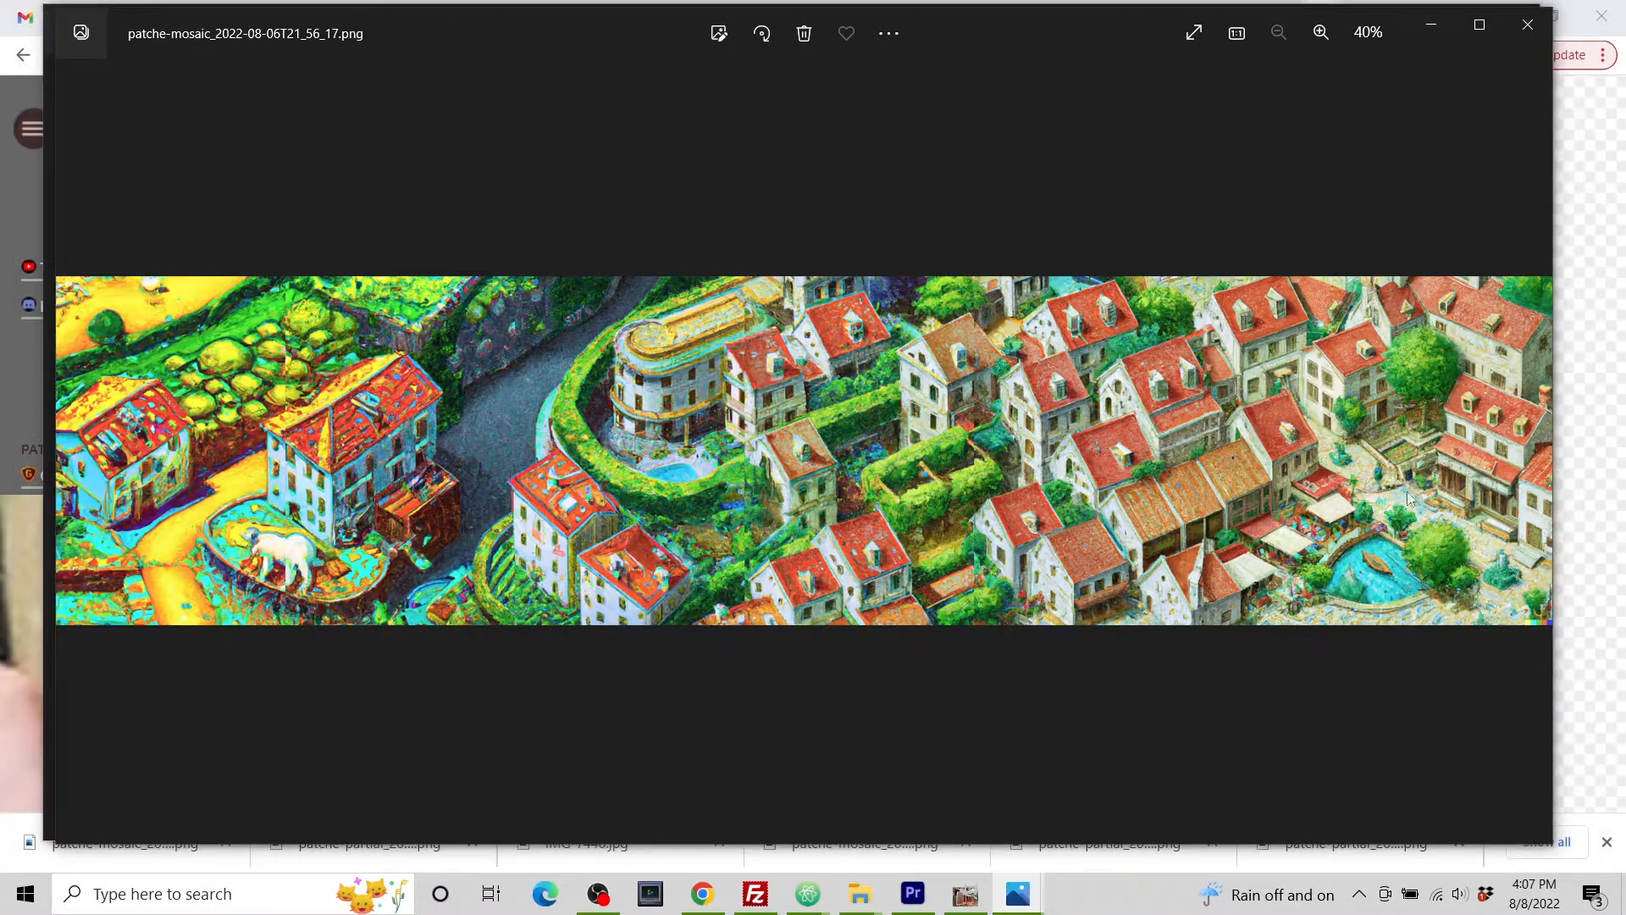
left_click_drag(1084, 28, 1046, 23)
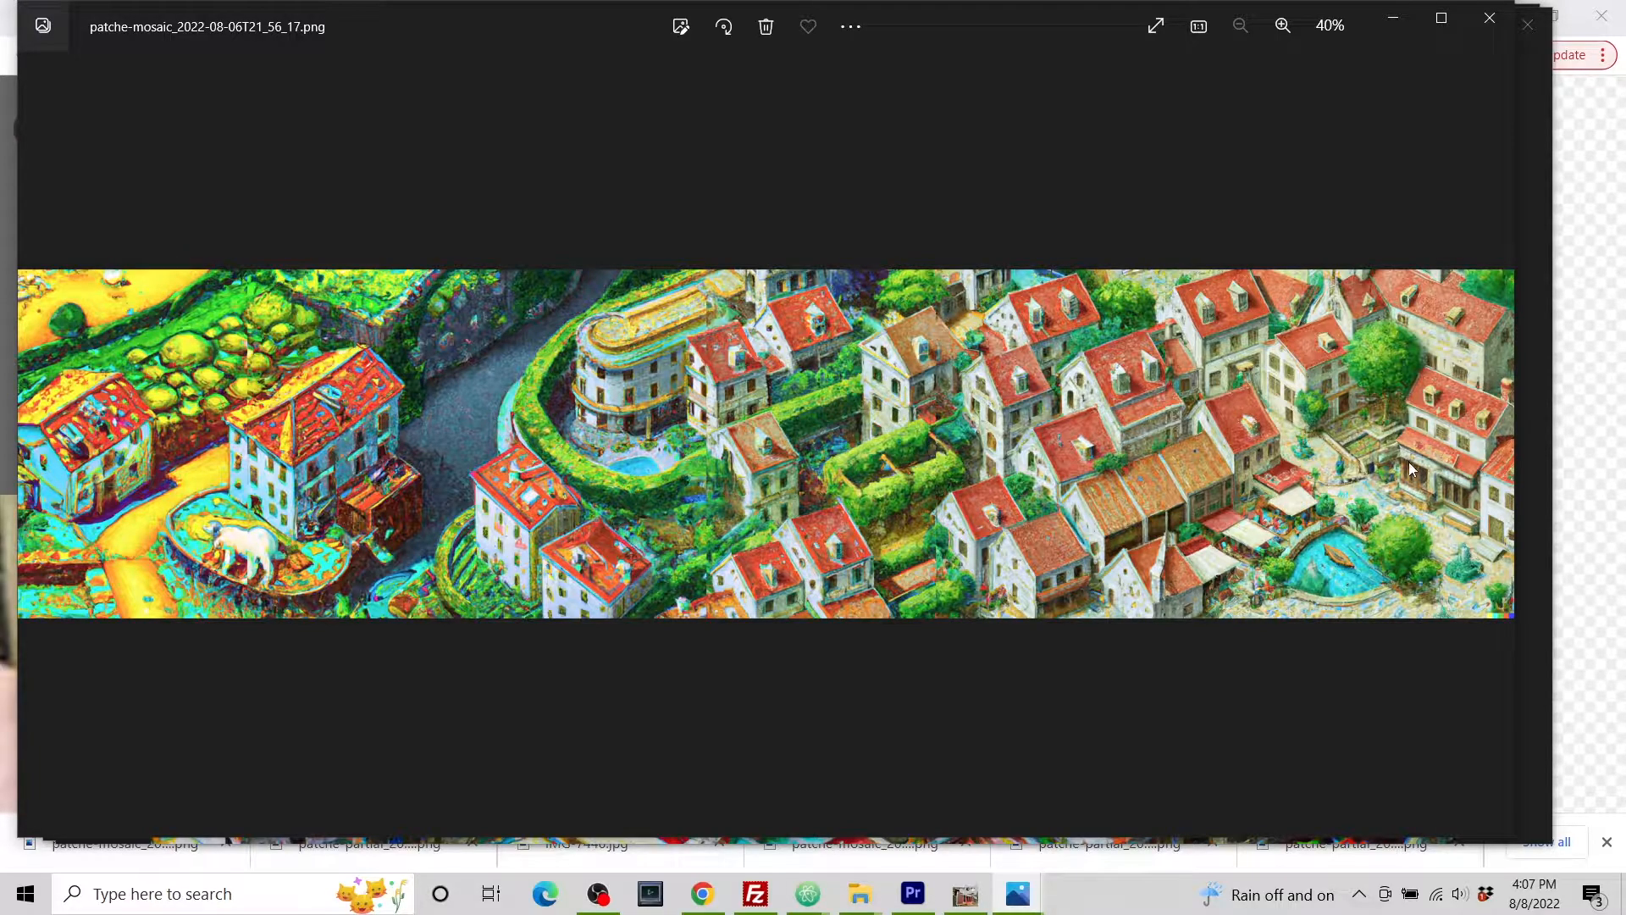
scroll(1410, 461, "up", 4)
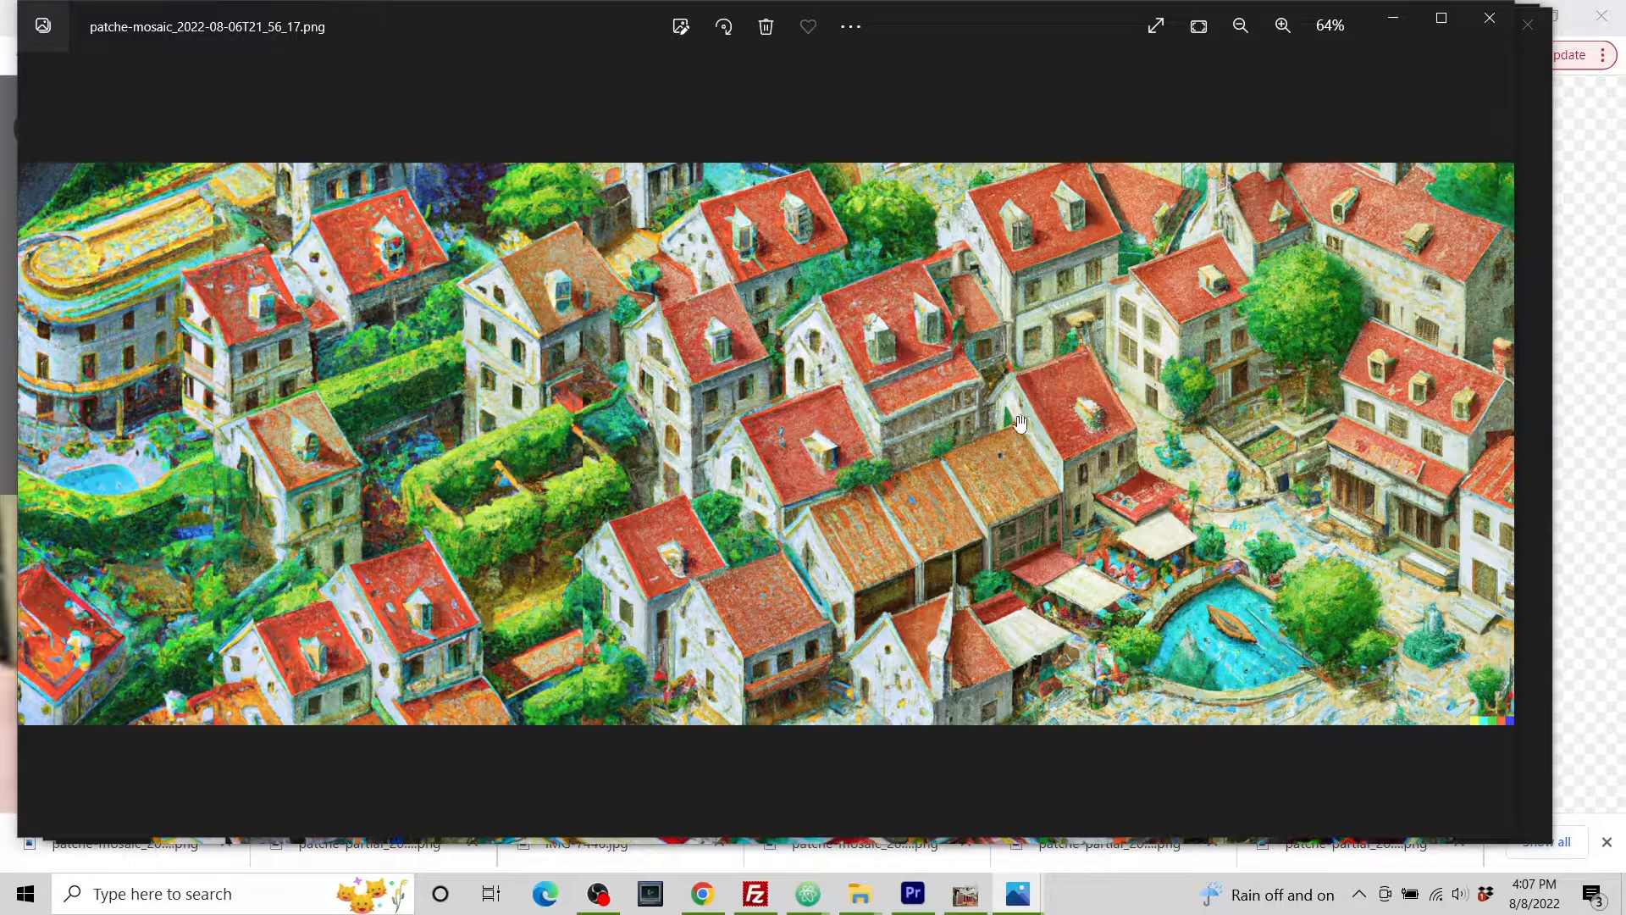
left_click_drag(1021, 424, 1261, 428)
left_click_drag(953, 424, 1184, 424)
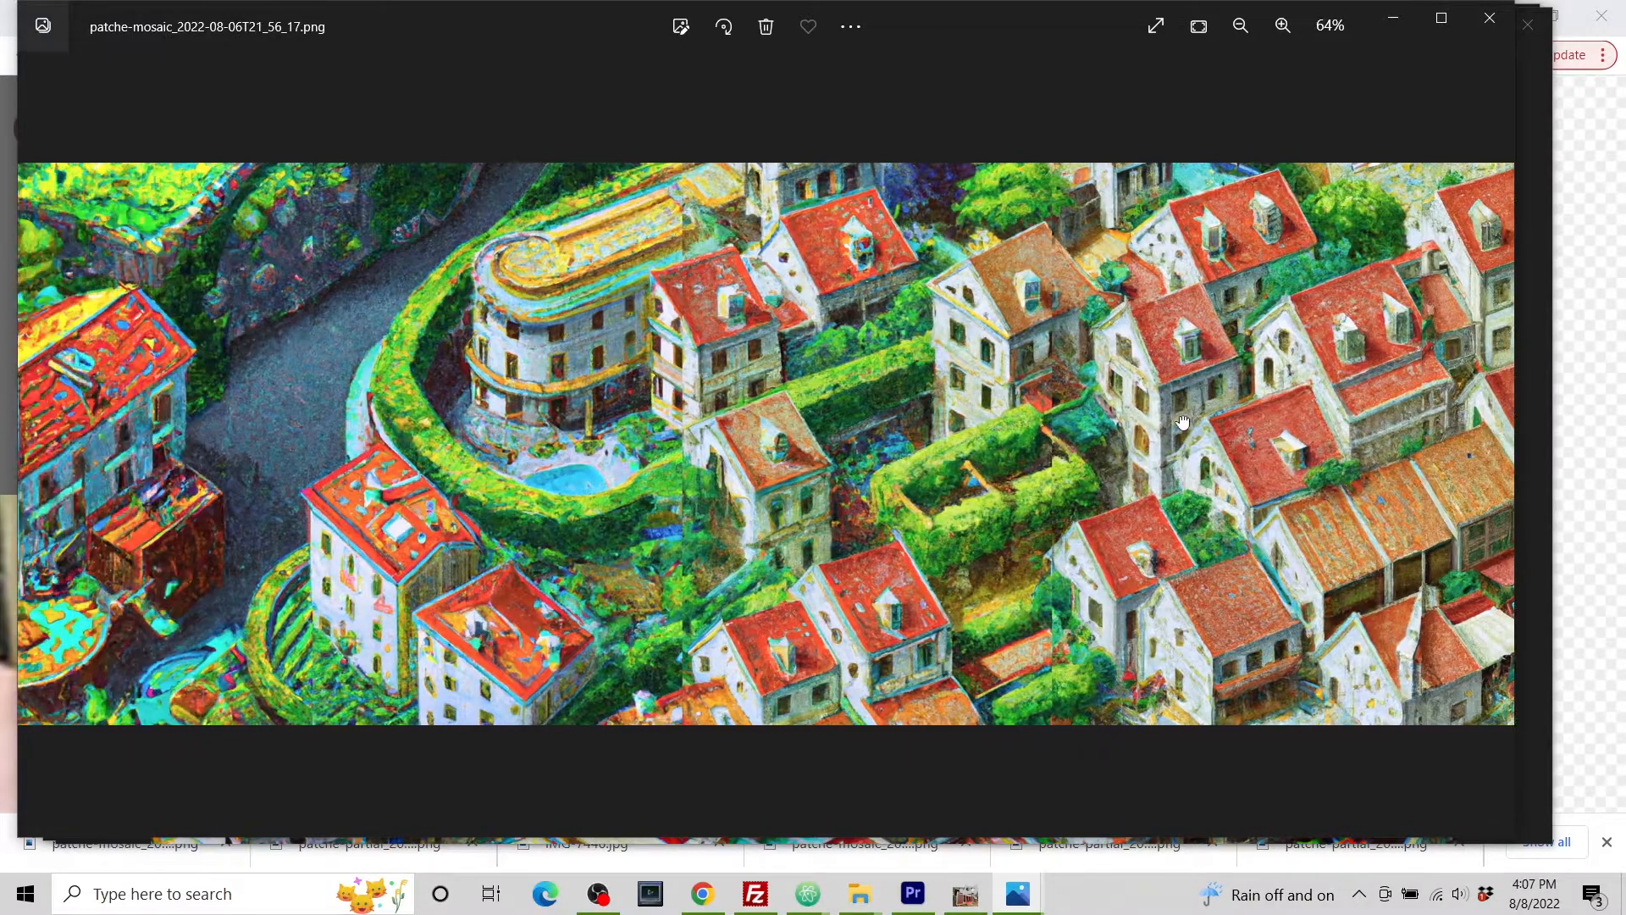
left_click_drag(901, 427, 970, 433)
left_click_drag(690, 479, 932, 471)
left_click_drag(768, 476, 847, 466)
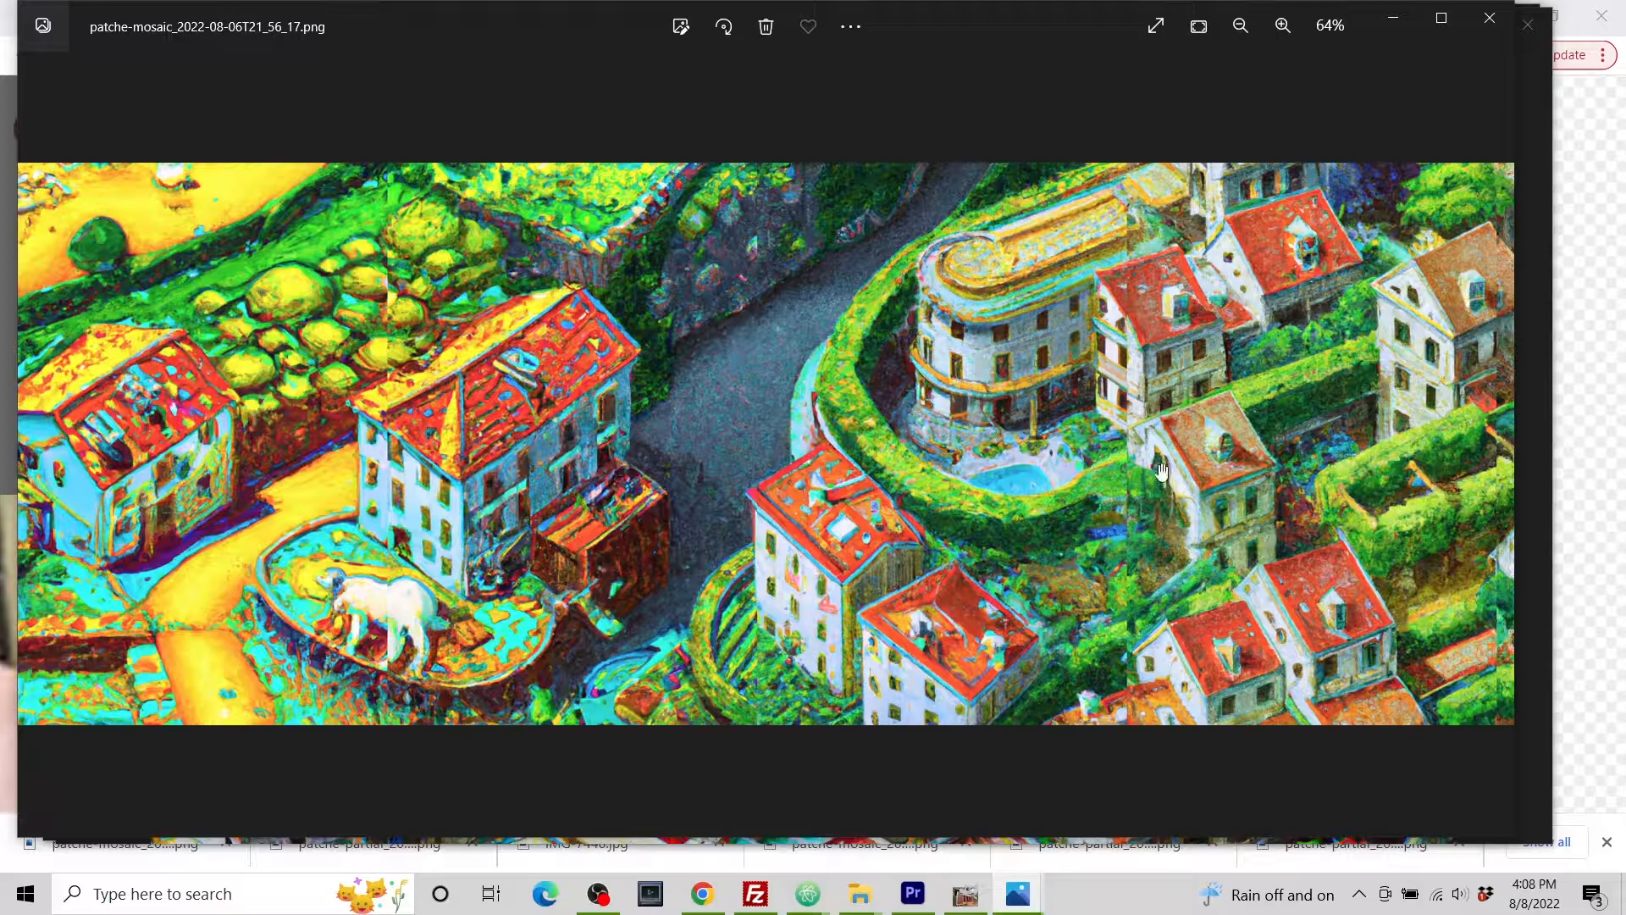
scroll(1257, 462, "down", 3)
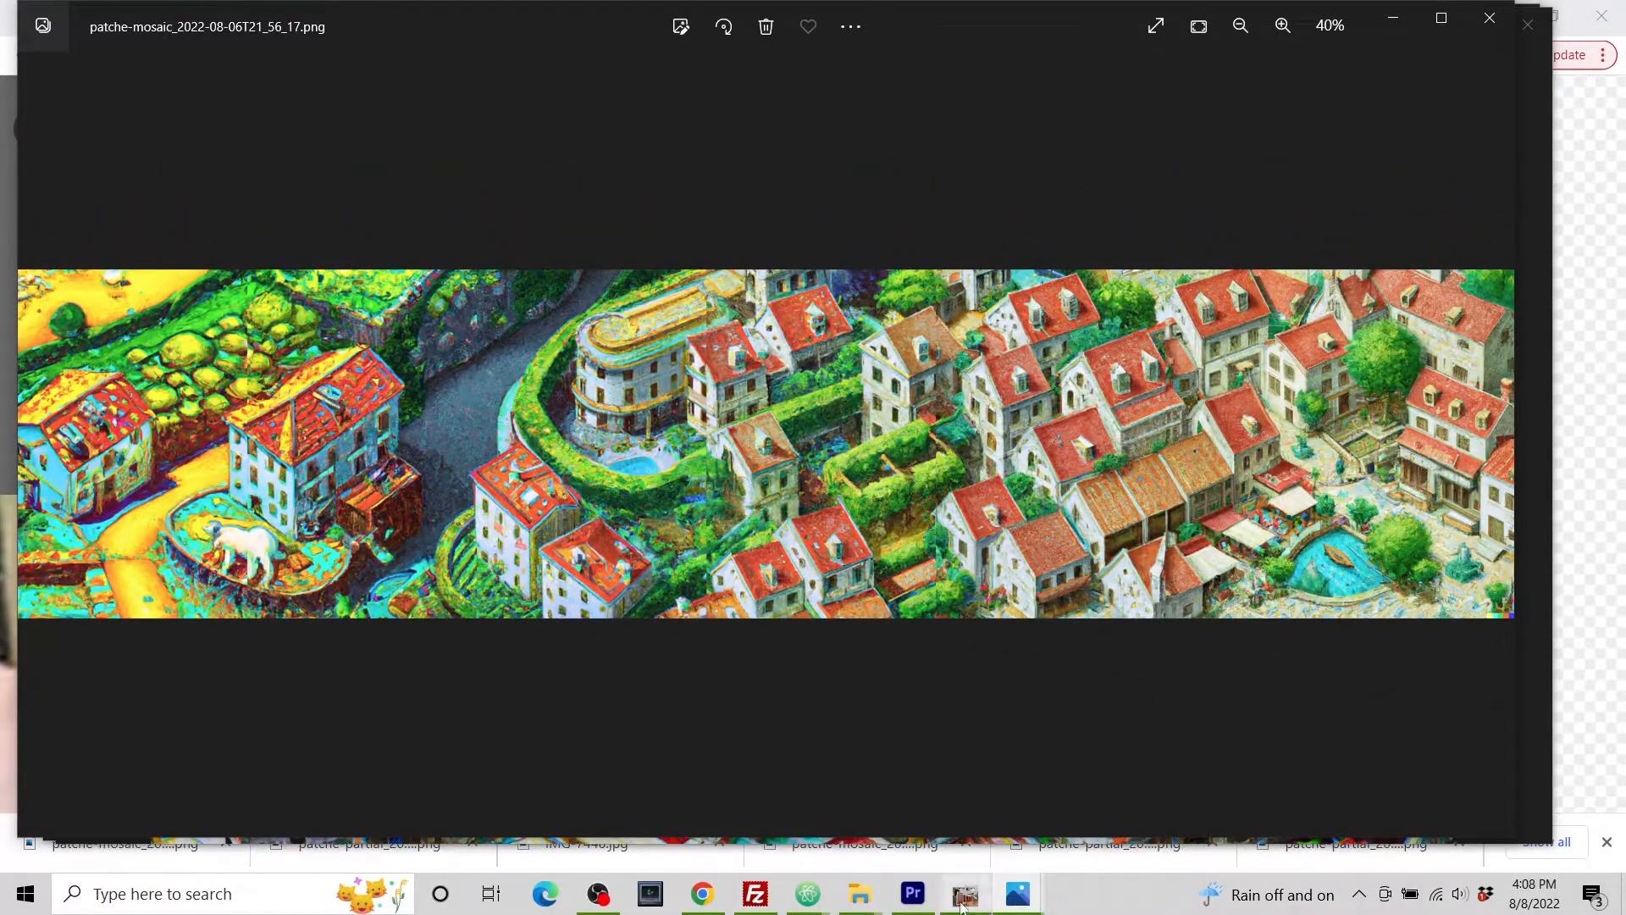
Step: View patche-mosaic_2022-08-07T03_38_46.png and examine the wide village mosaic from the tree garden across to the green park
mouse_move(1017, 895)
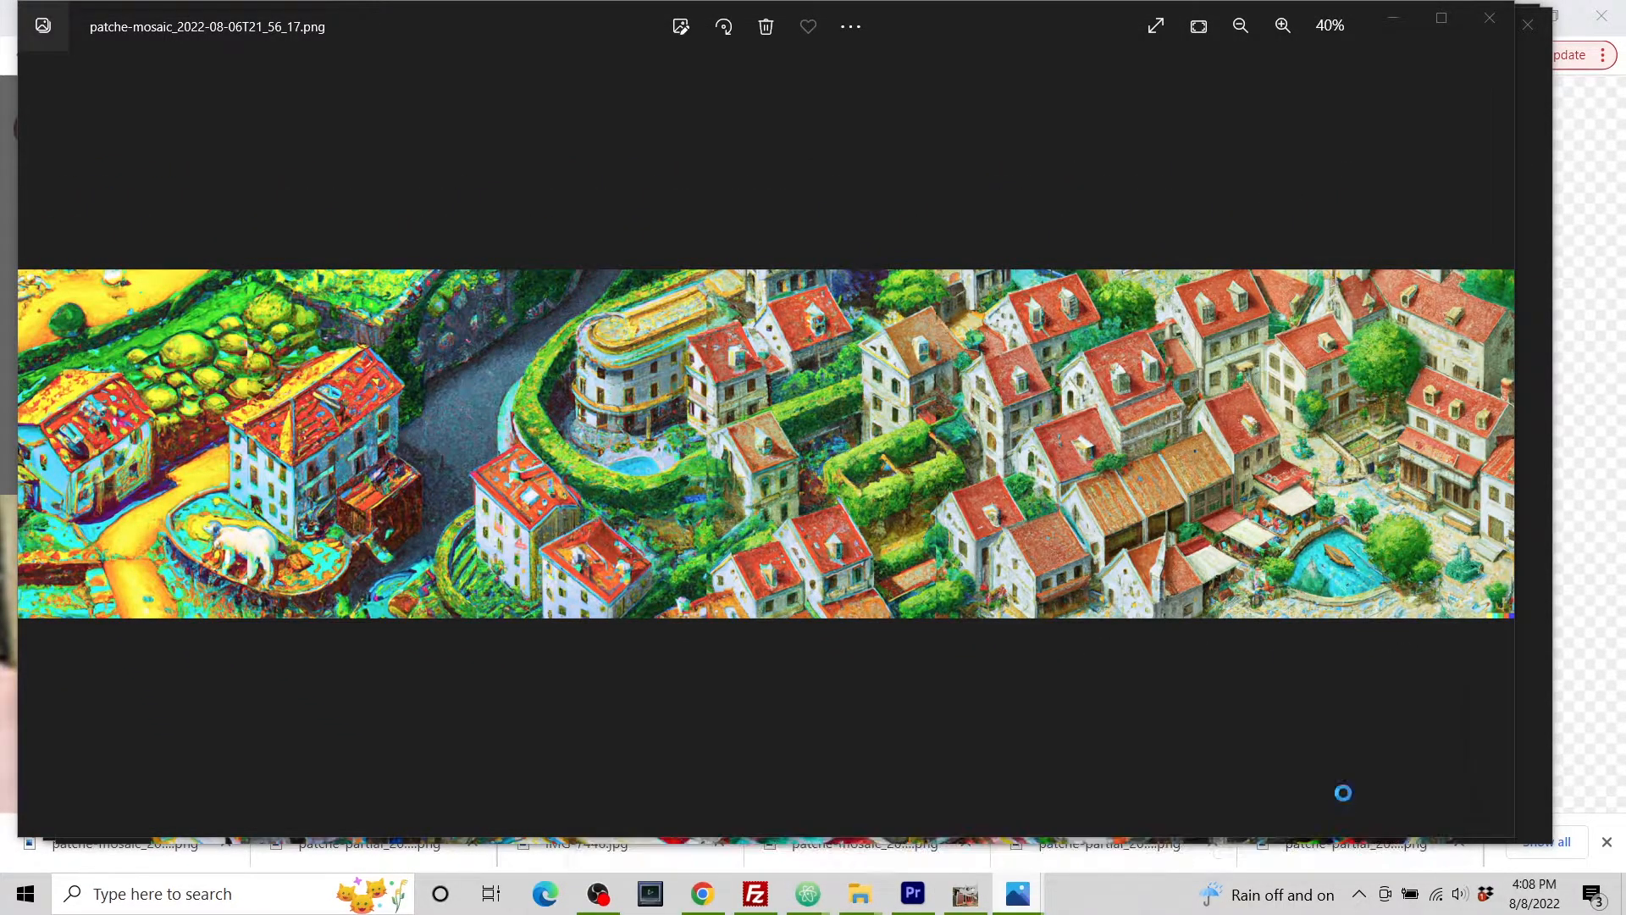
left_click(1343, 794)
scroll(1323, 466, "up", 3)
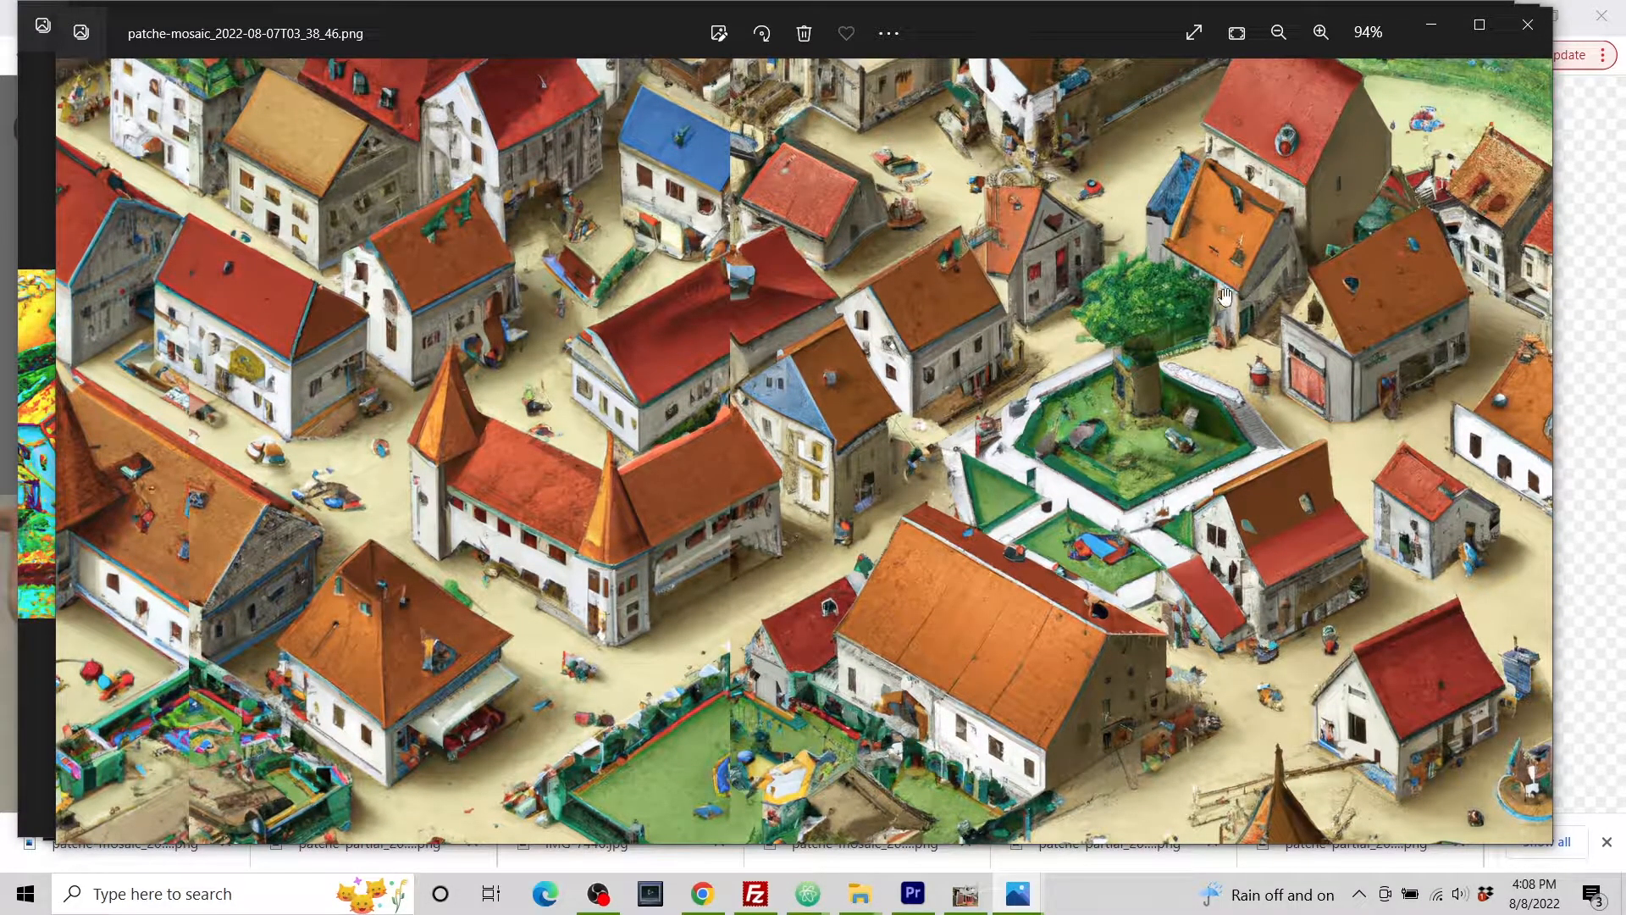
left_click_drag(725, 407, 1019, 395)
left_click_drag(818, 404, 1012, 420)
left_click_drag(655, 420, 937, 438)
left_click_drag(655, 450, 852, 470)
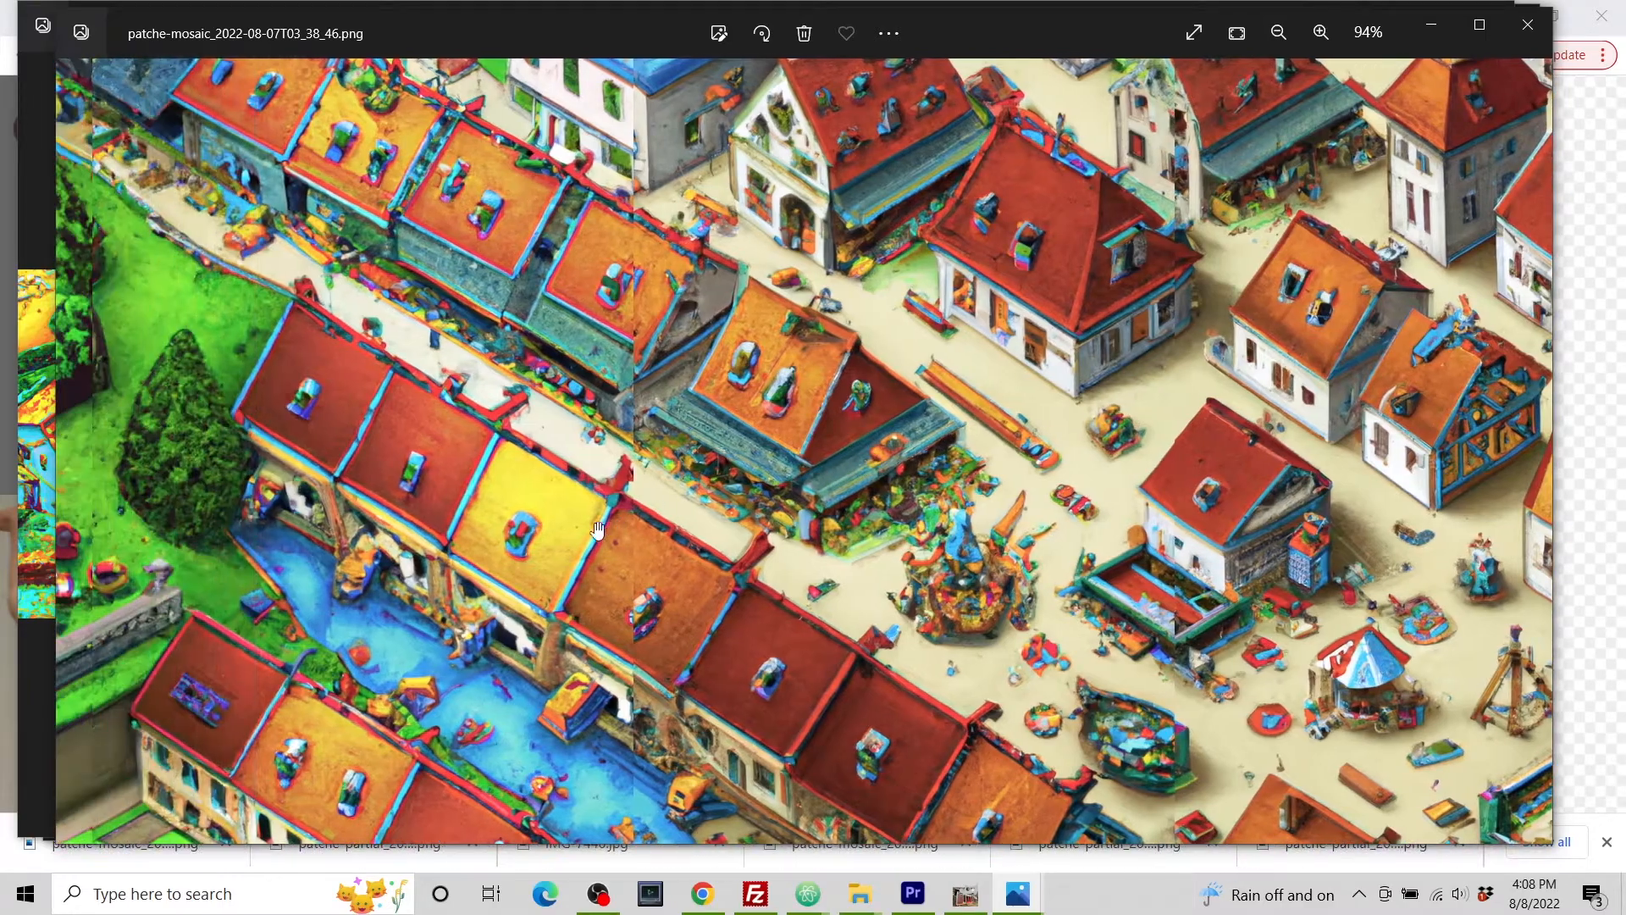
left_click_drag(529, 447, 775, 489)
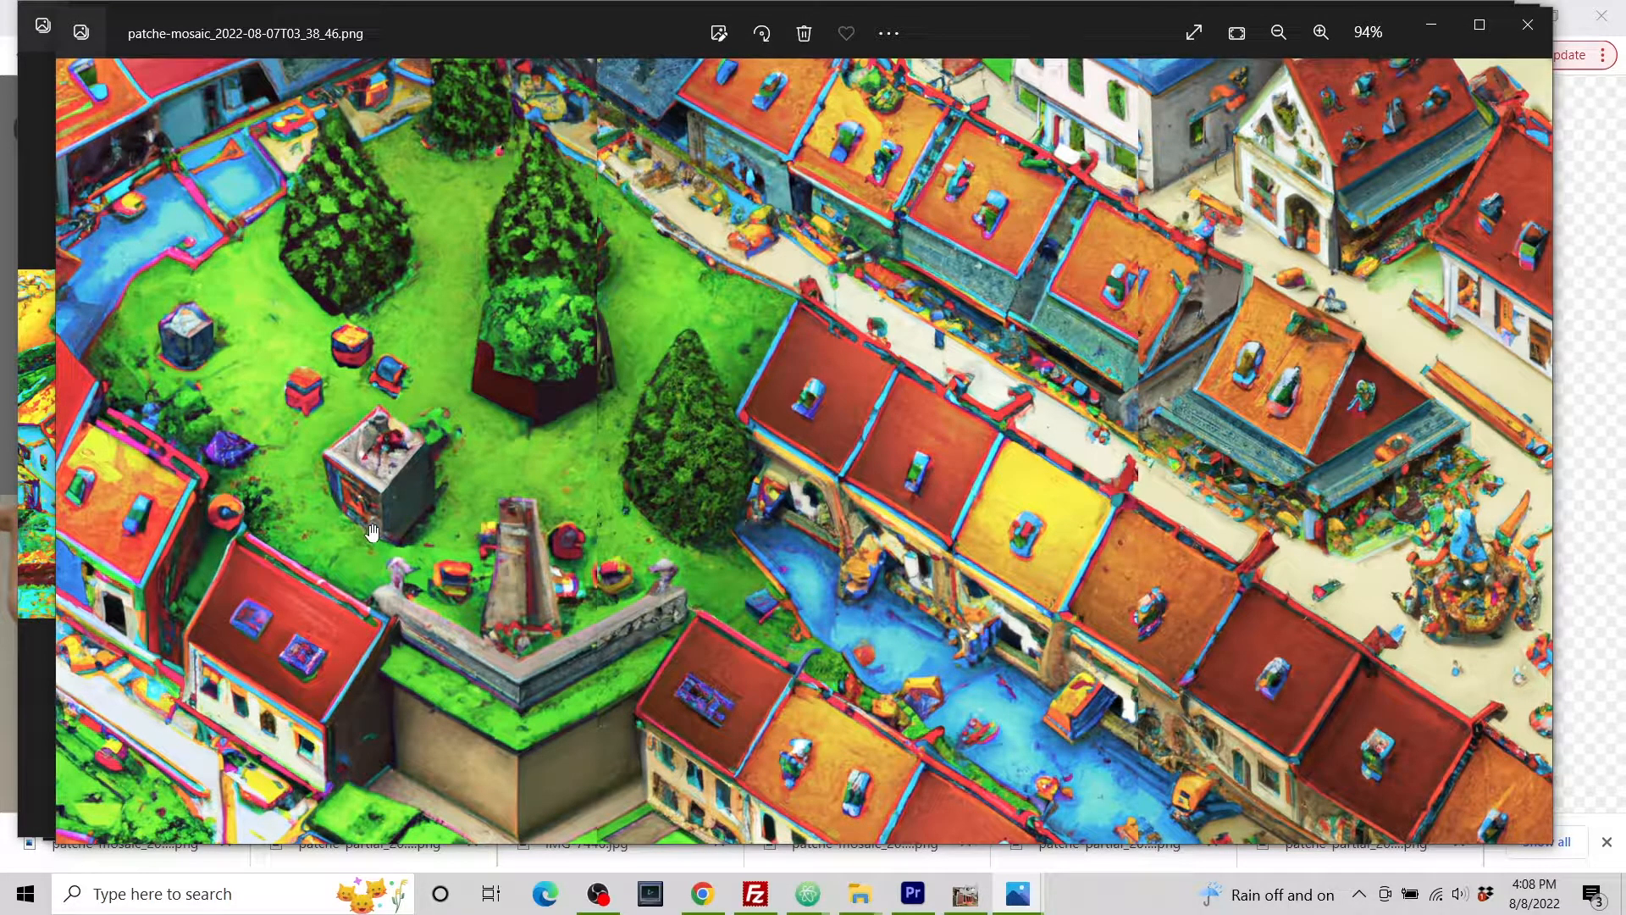
scroll(748, 515, "down", 3)
scroll(748, 515, "down", 2)
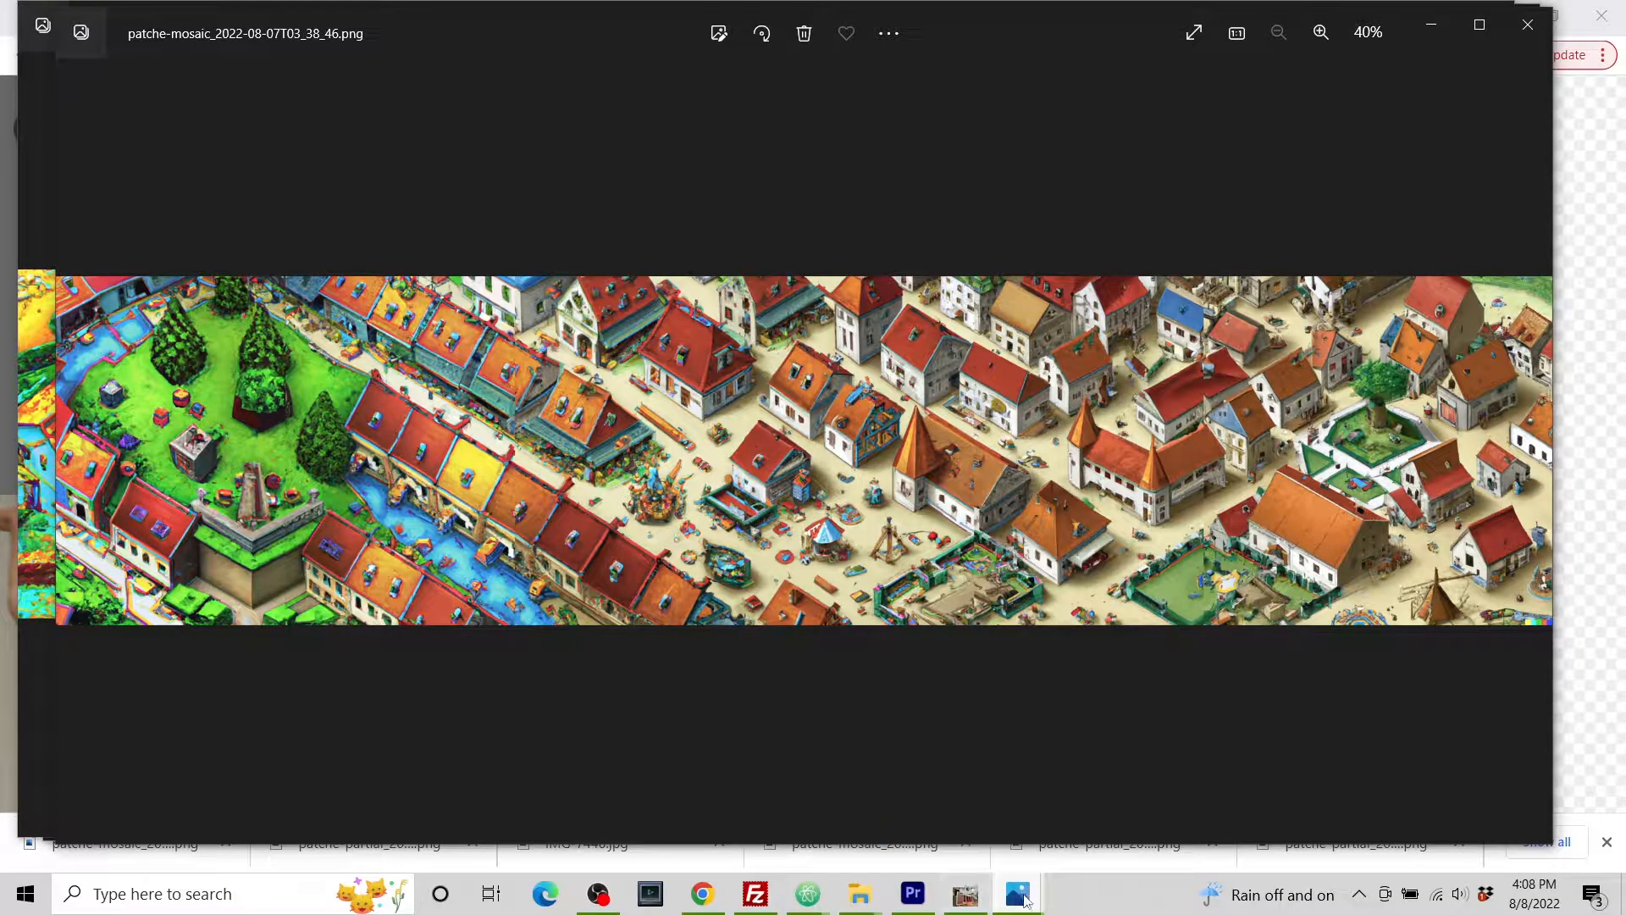
Step: Switch to PATCH-E in Chrome and set both Overlap X and Overlap Y to 350 in the project settings
mouse_move(857, 894)
left_click(702, 893)
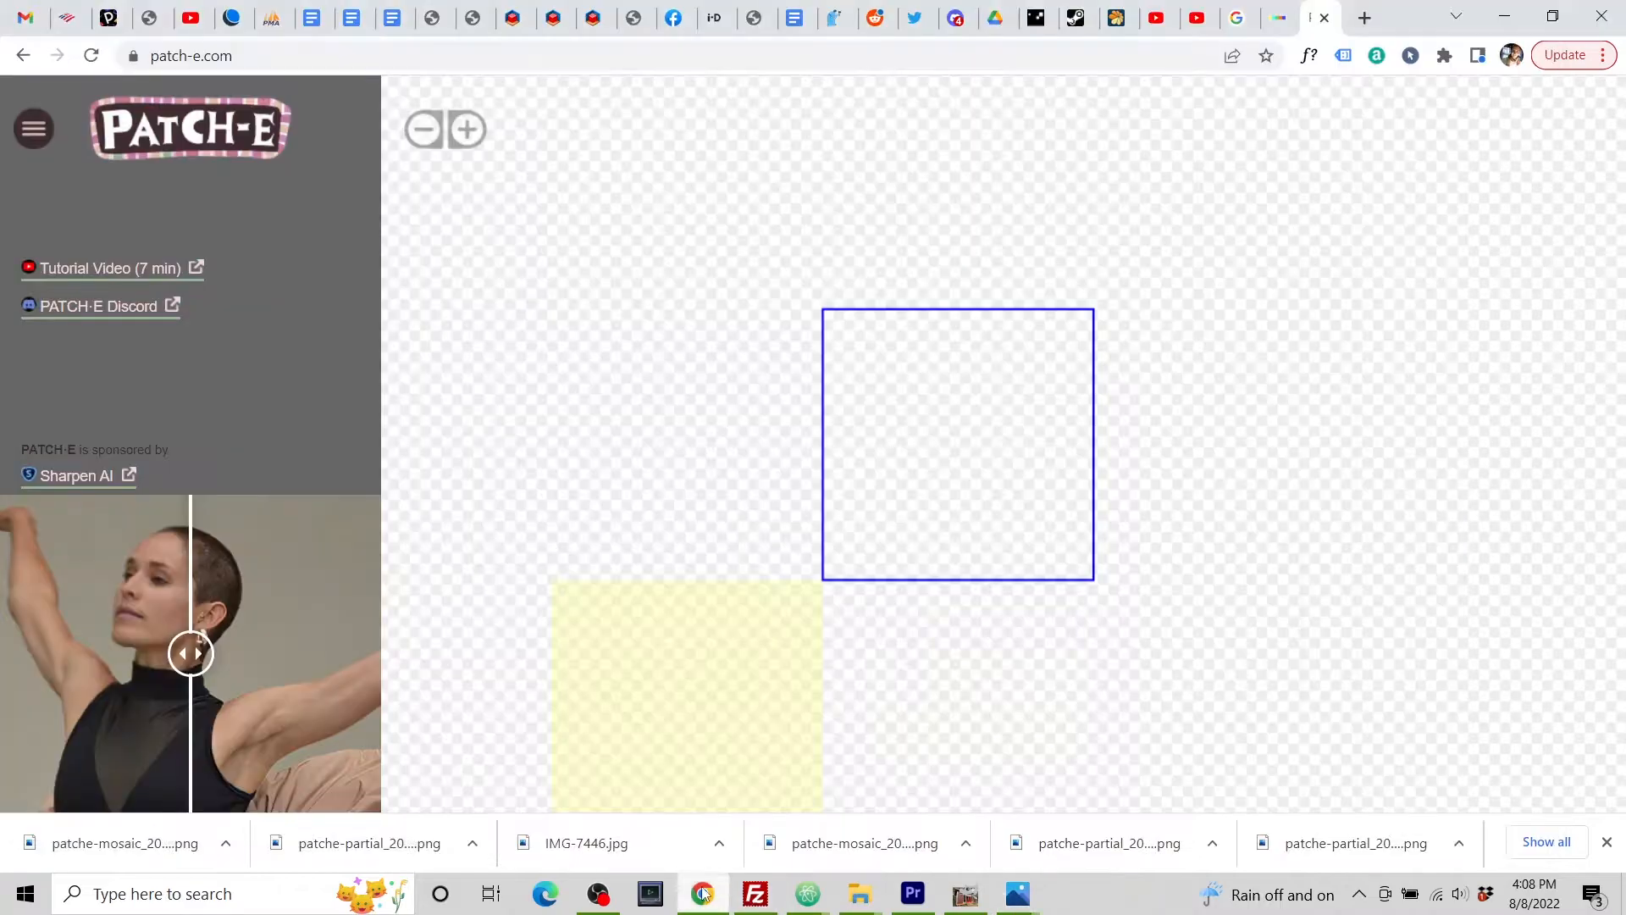
left_click(34, 129)
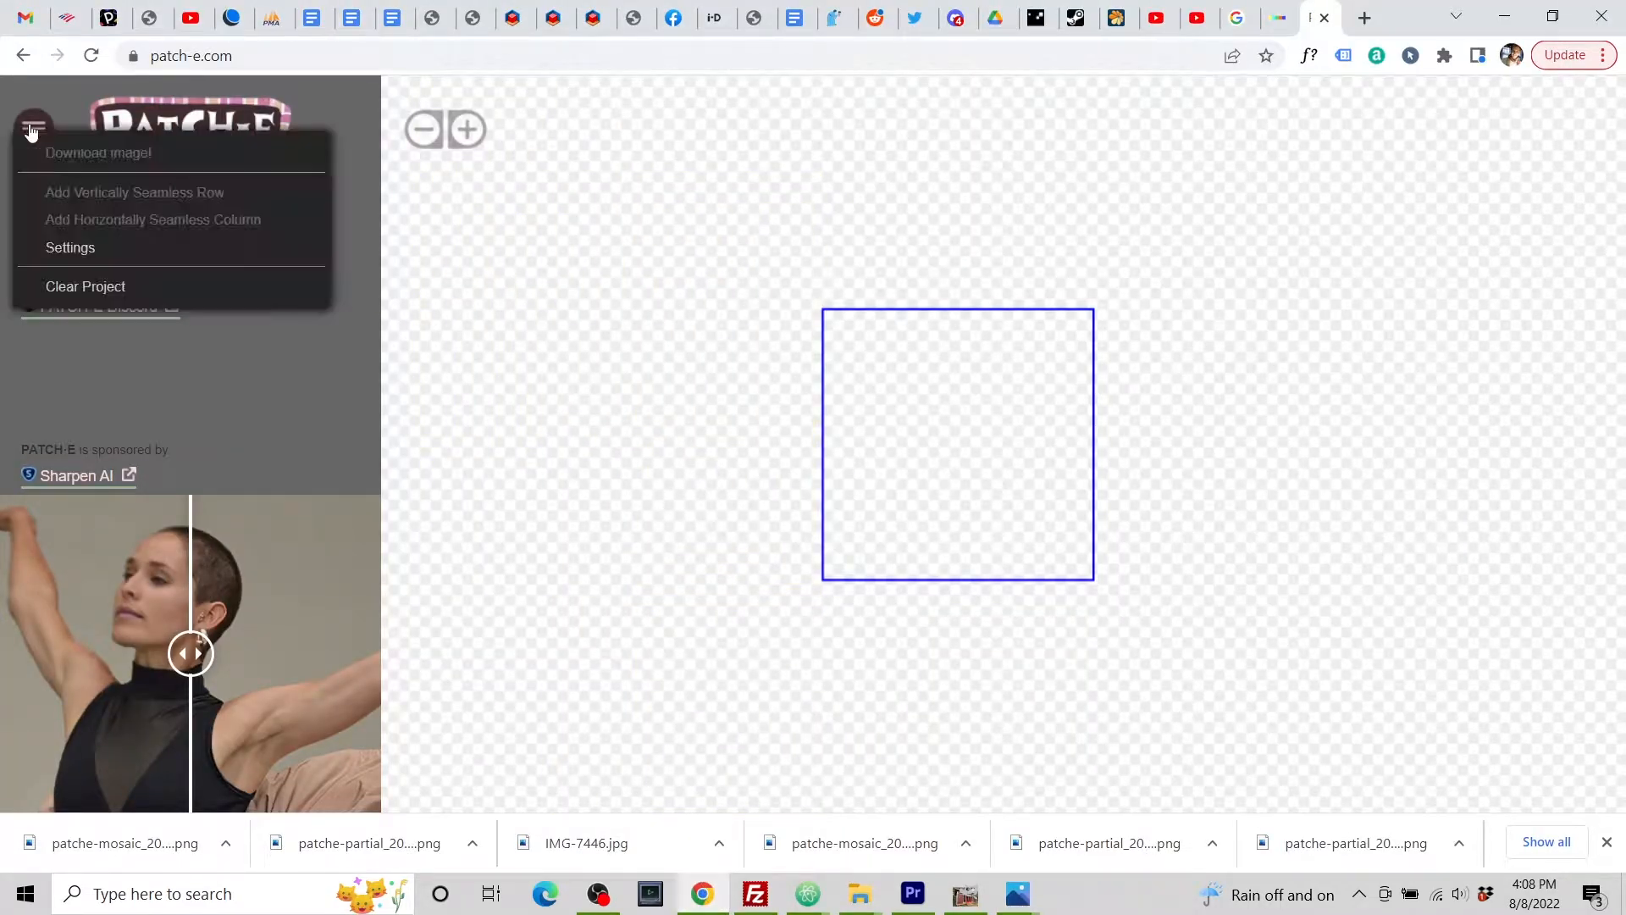
left_click(68, 247)
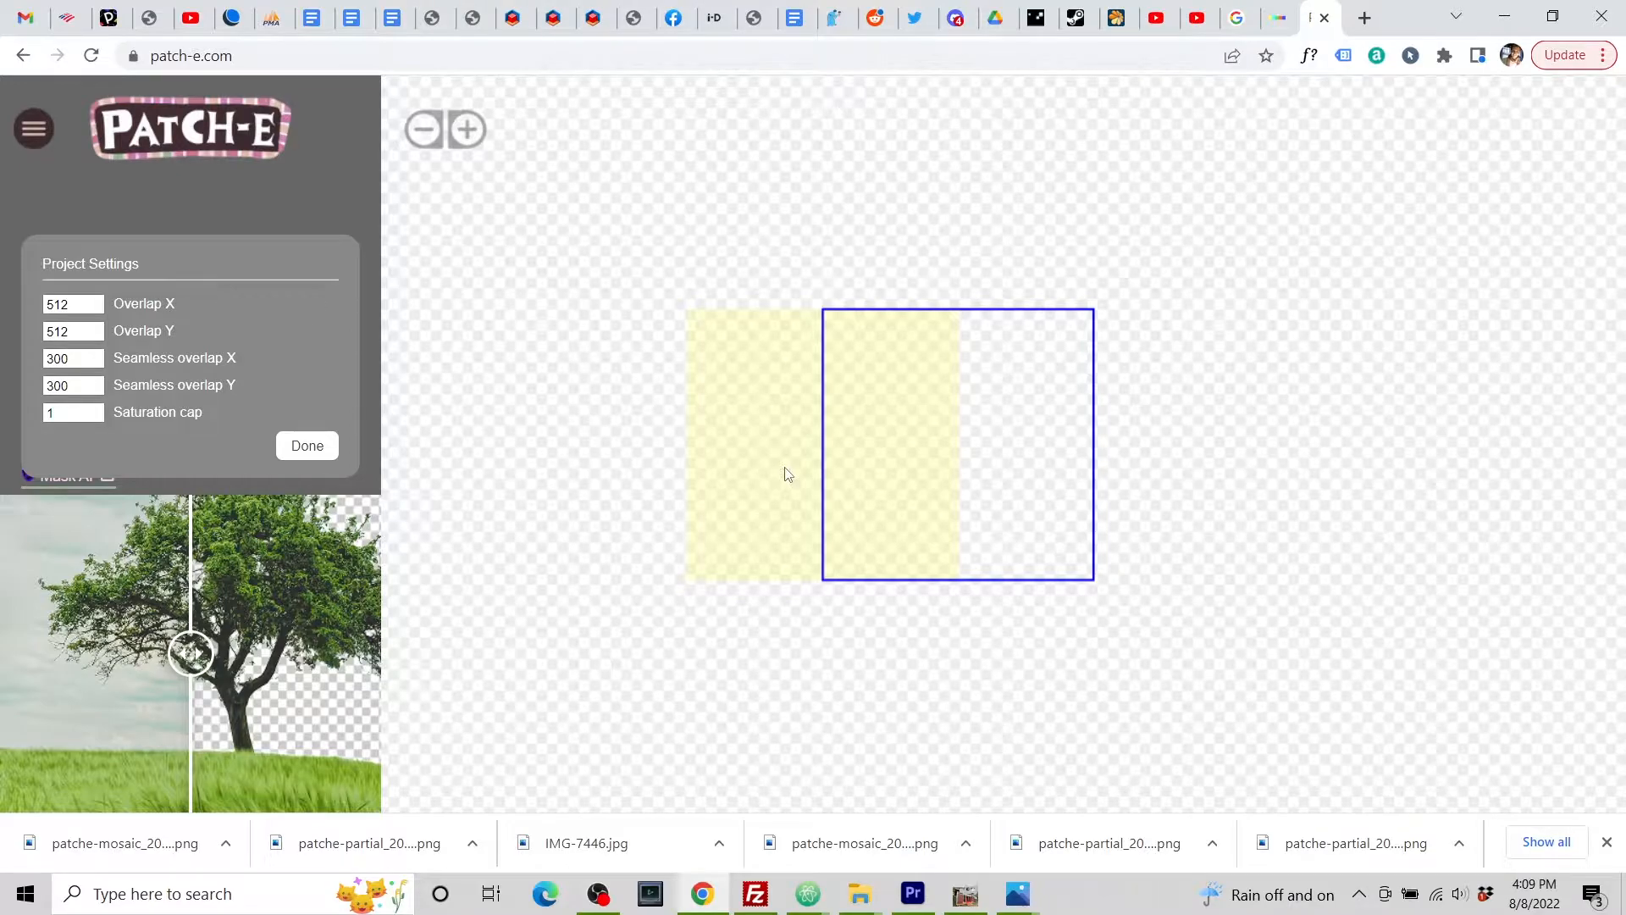
left_click_drag(74, 304, 19, 306)
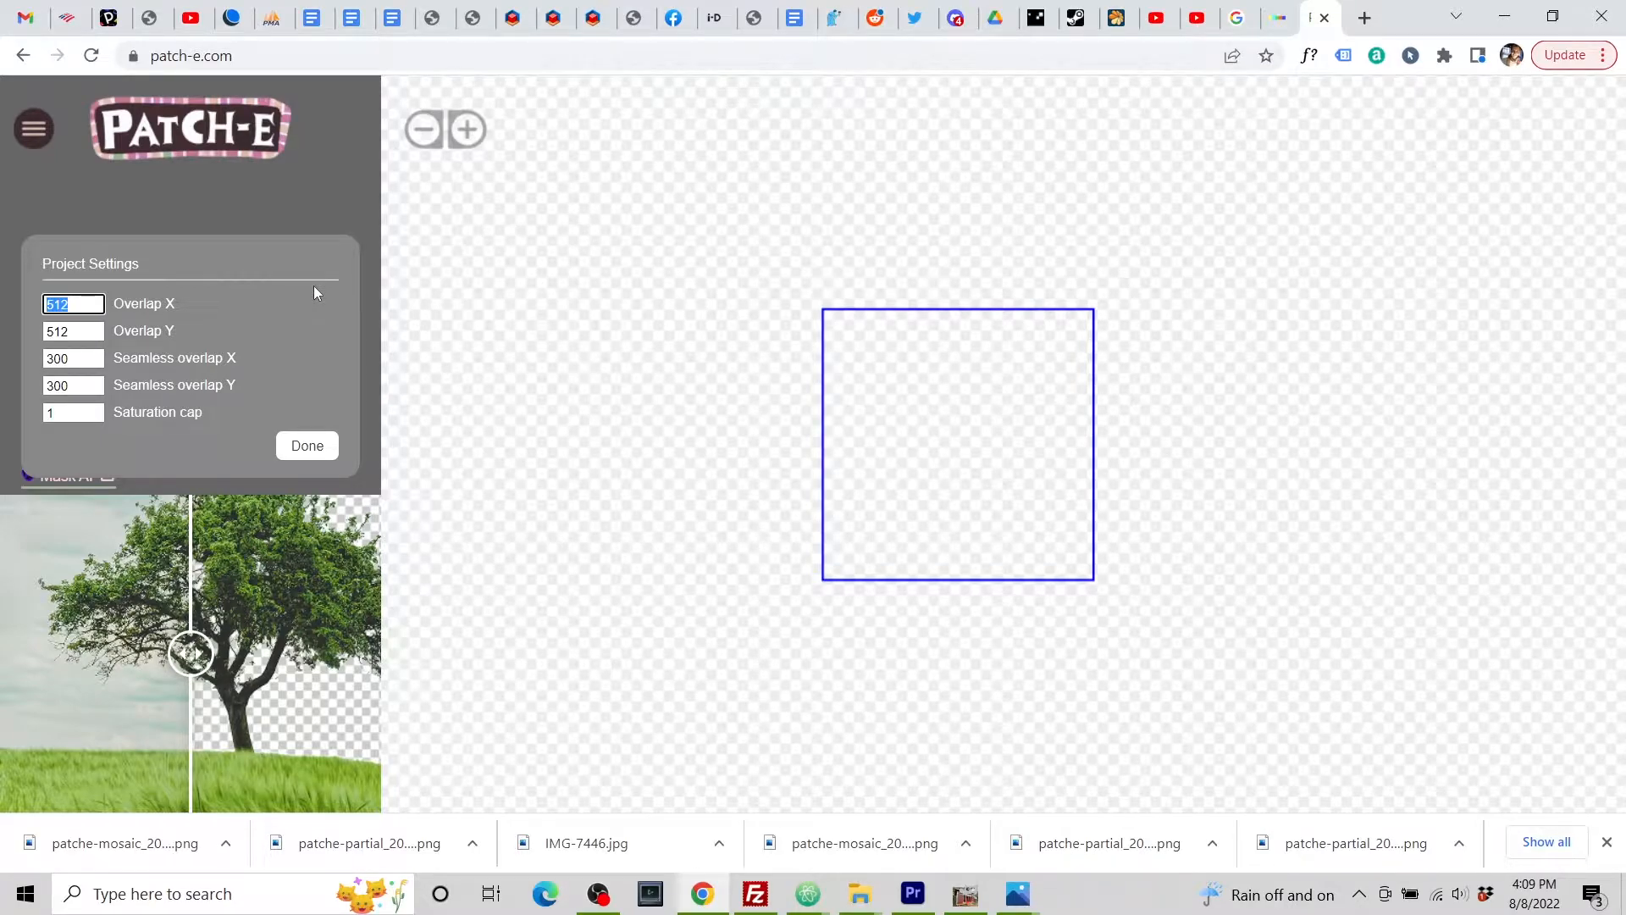
type("350")
key("Tab")
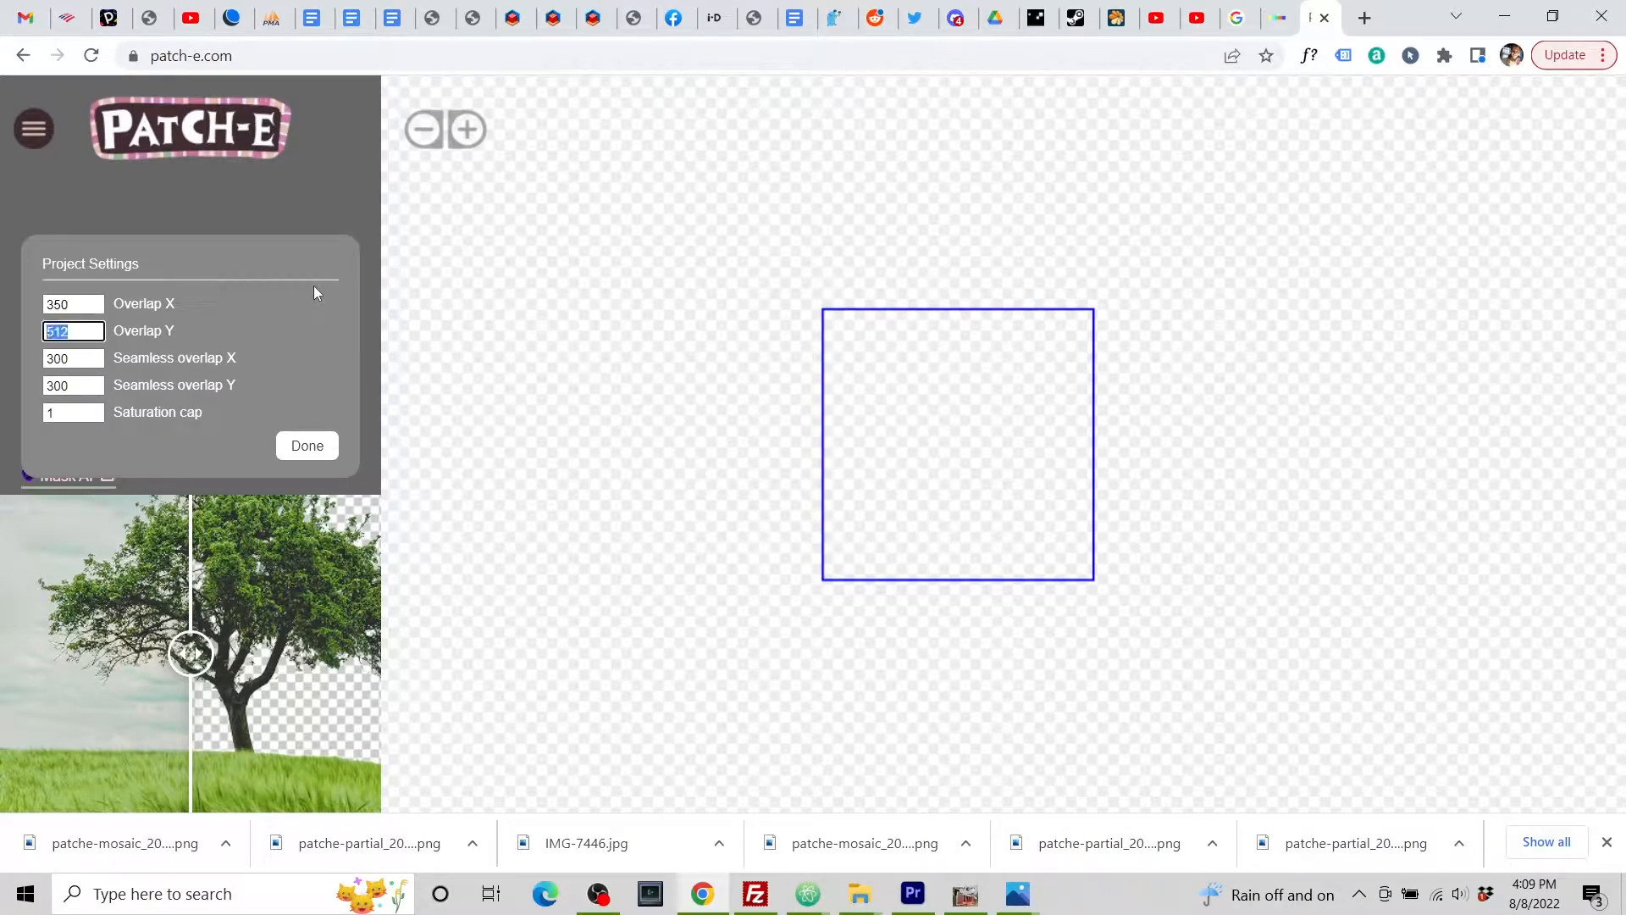
type("350")
key("Tab")
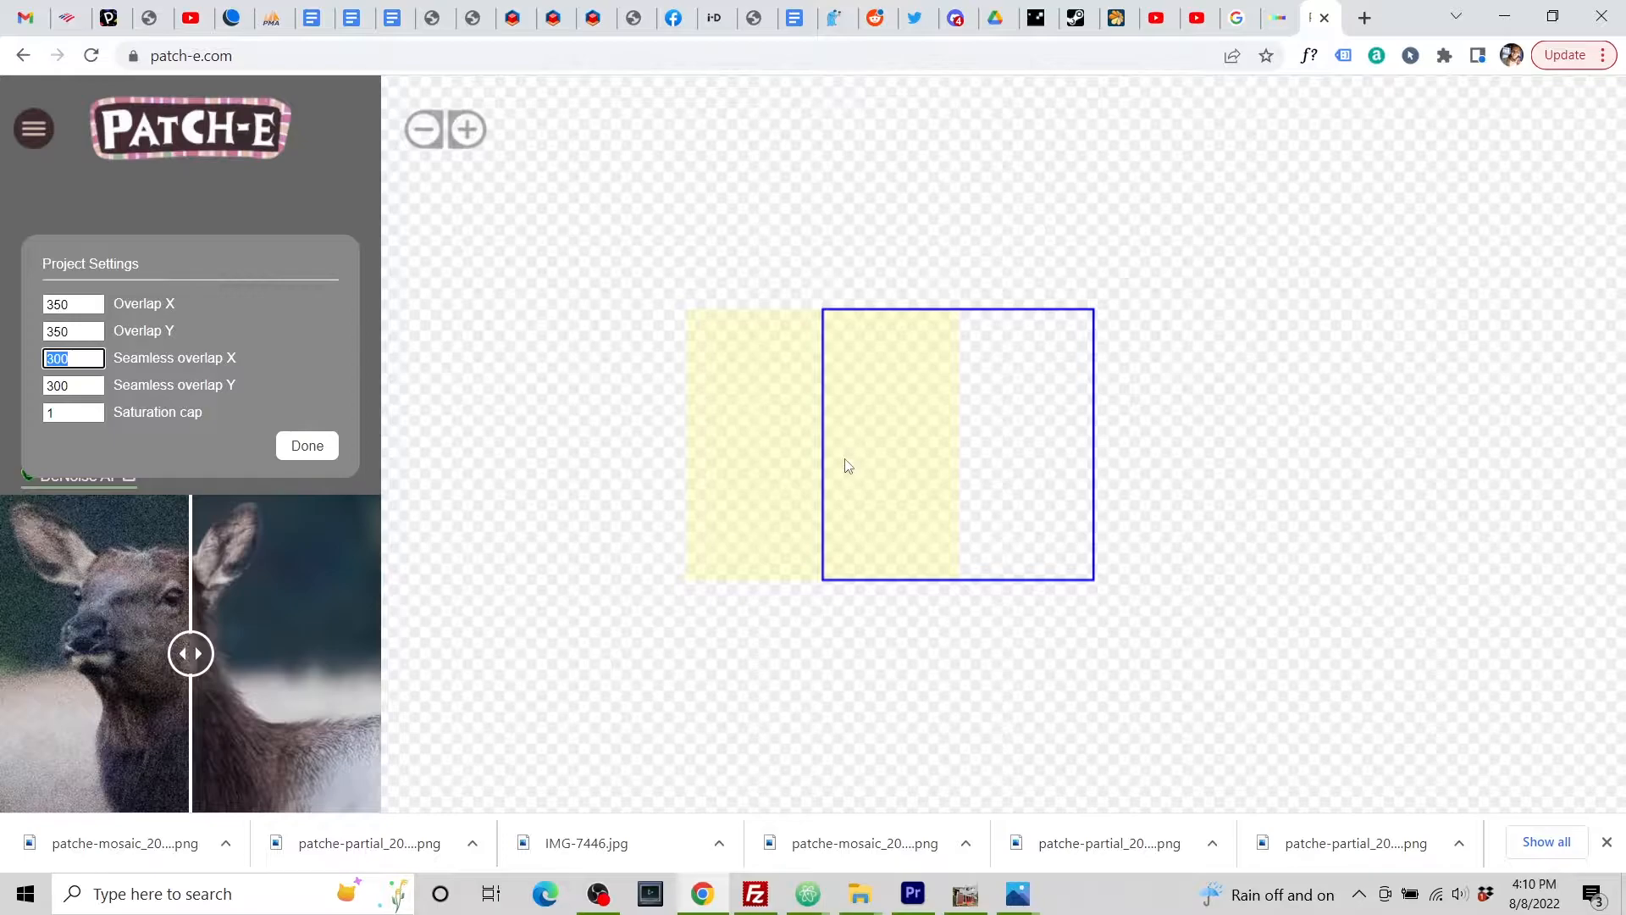
Step: Switch to Photos and review the August 7 and August 5 mosaics, examining the lower part of the August 5 town
left_click(965, 893)
mouse_move(1017, 893)
left_click(1369, 759)
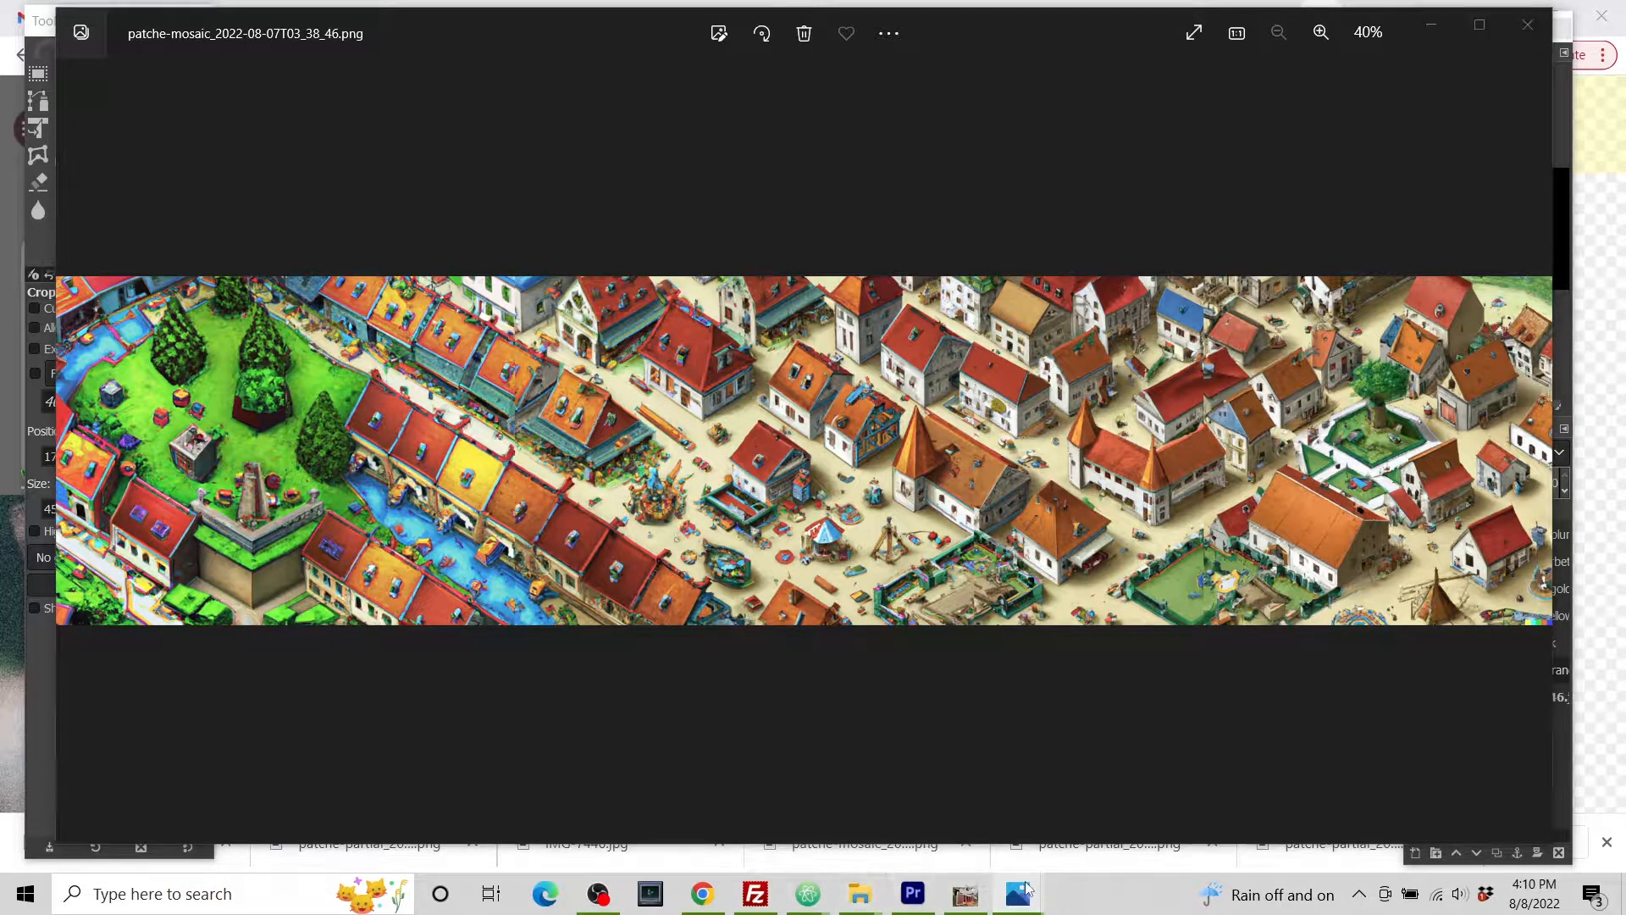
mouse_move(1034, 874)
left_click(907, 766)
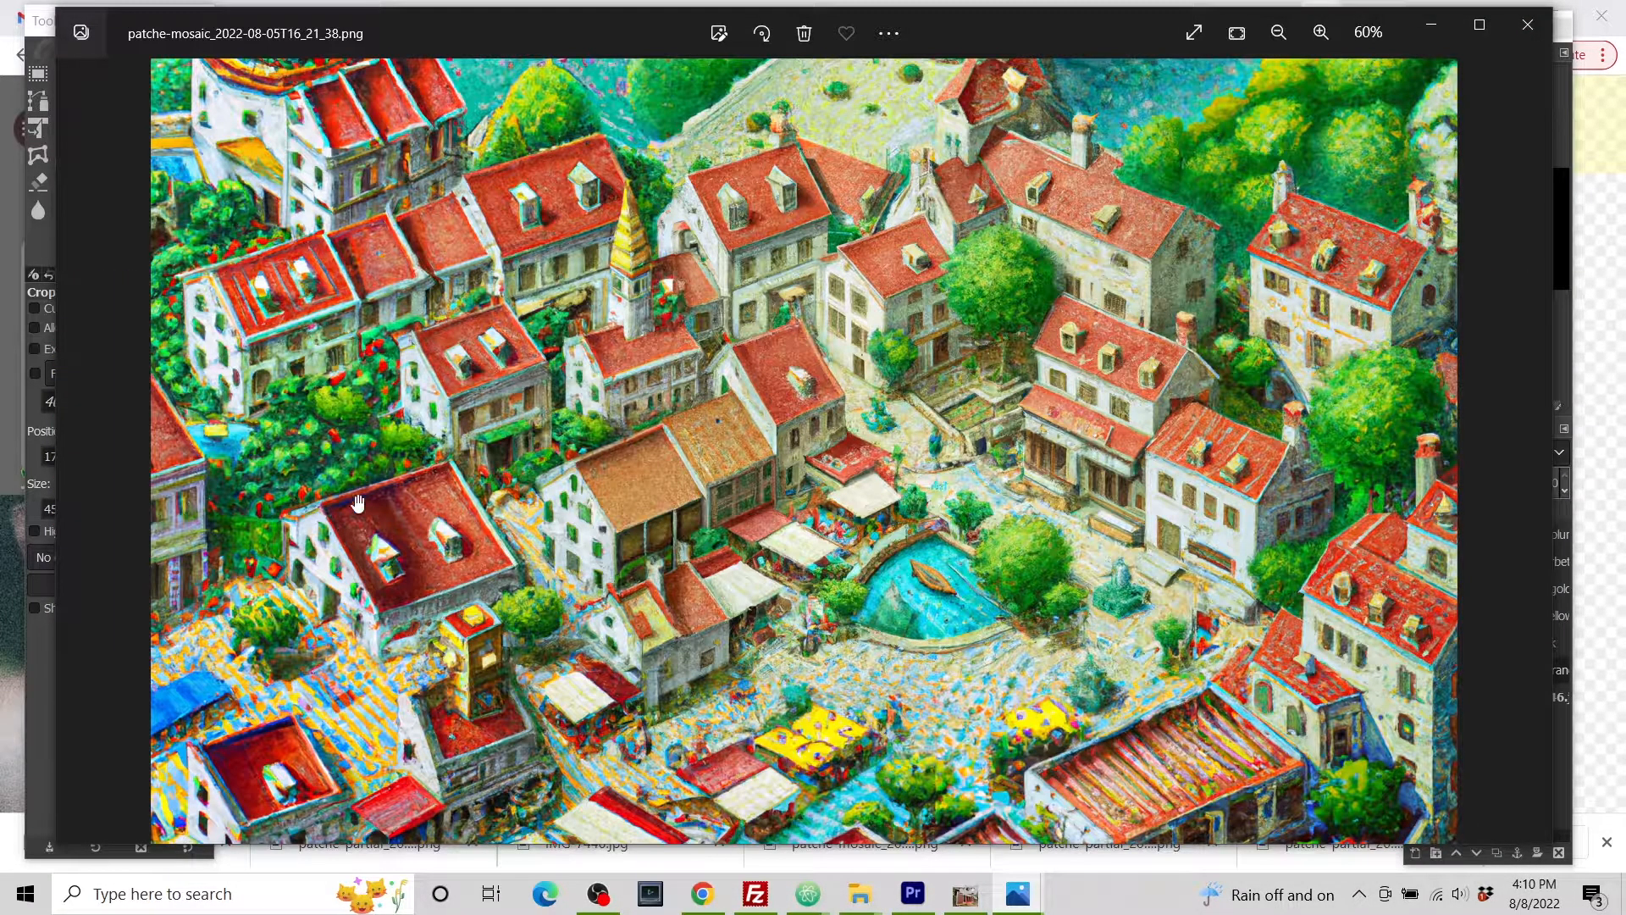
scroll(385, 373, "down", 1)
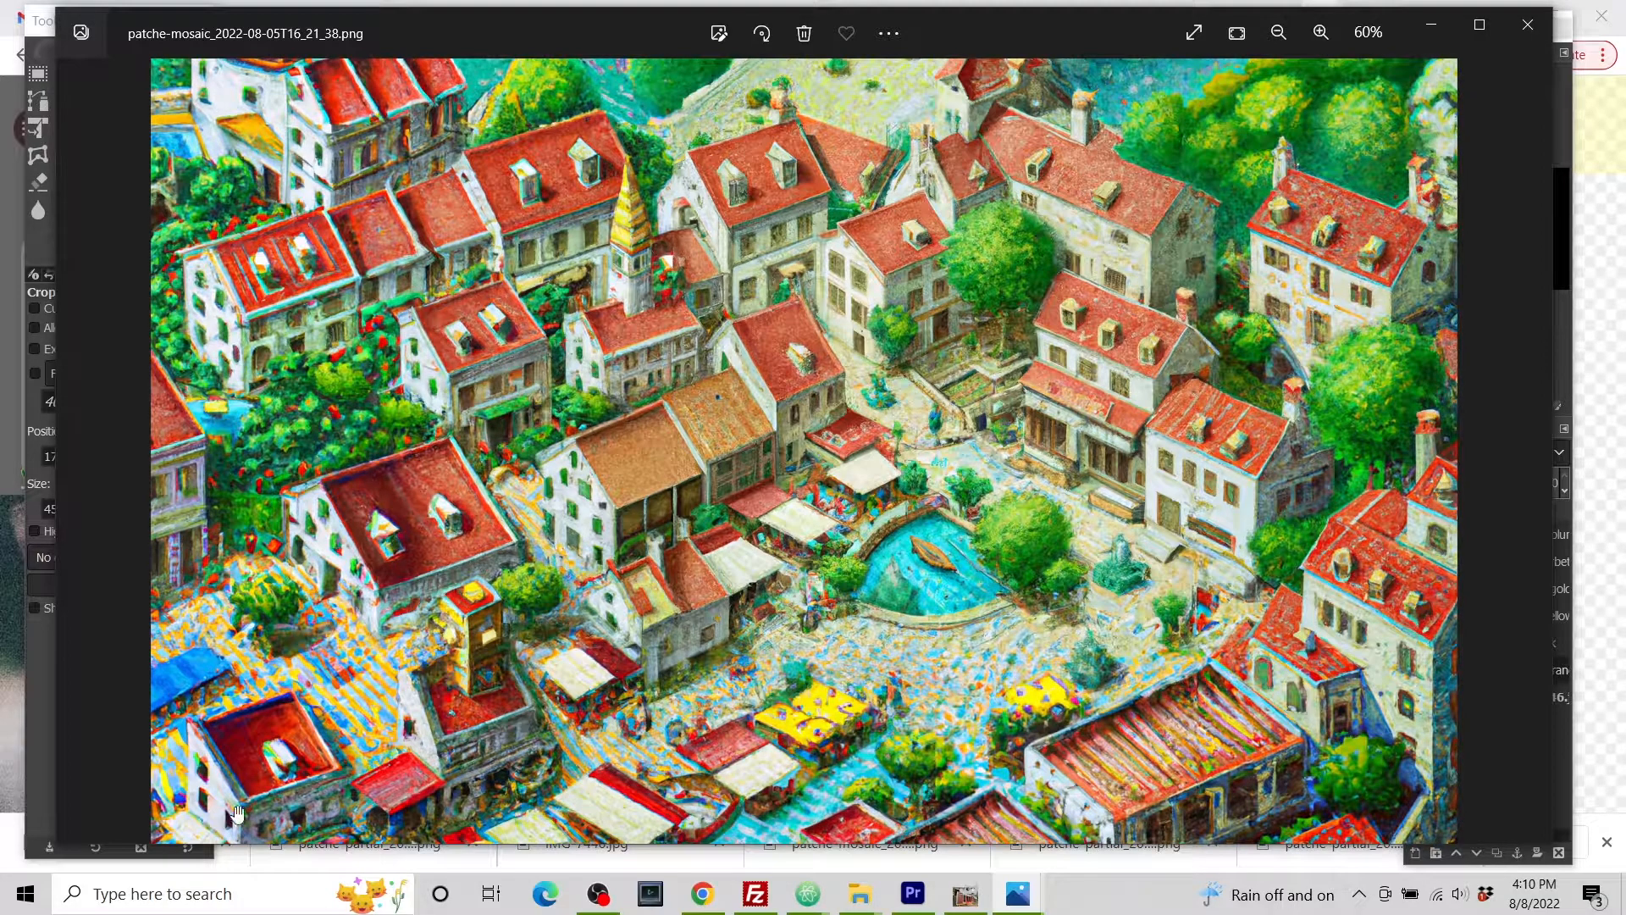
scroll(502, 735, "down", 1)
scroll(503, 735, "down", 1)
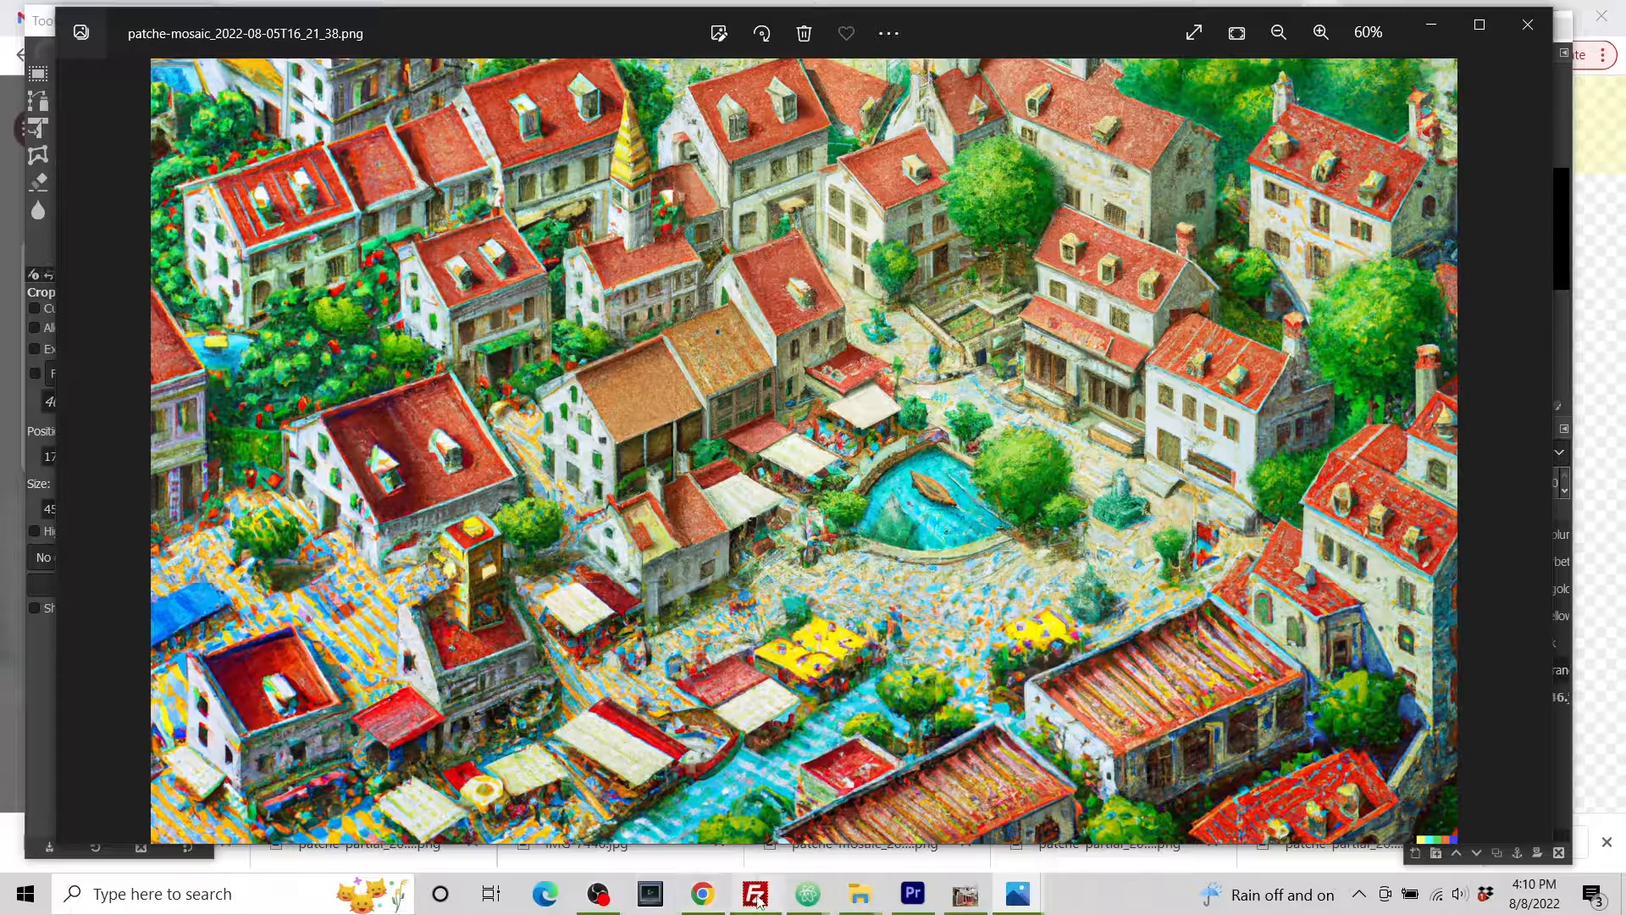
Step: Switch to PATCH-E in Chrome, set the Saturation cap to 0.8 and finish the project settings
left_click(709, 898)
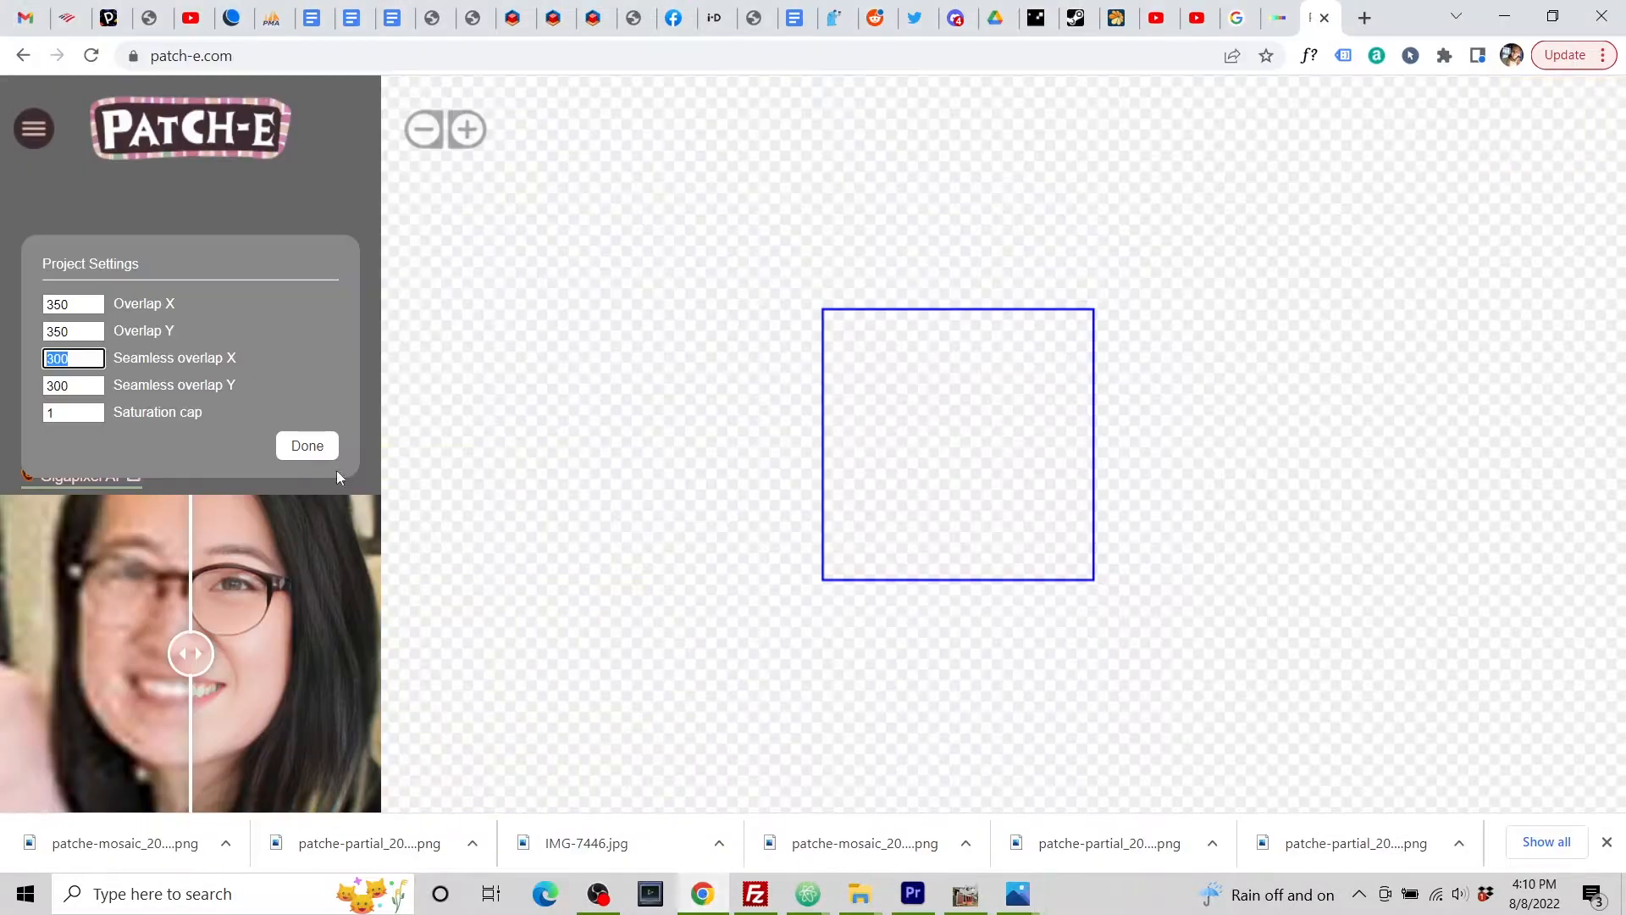
left_click(72, 412)
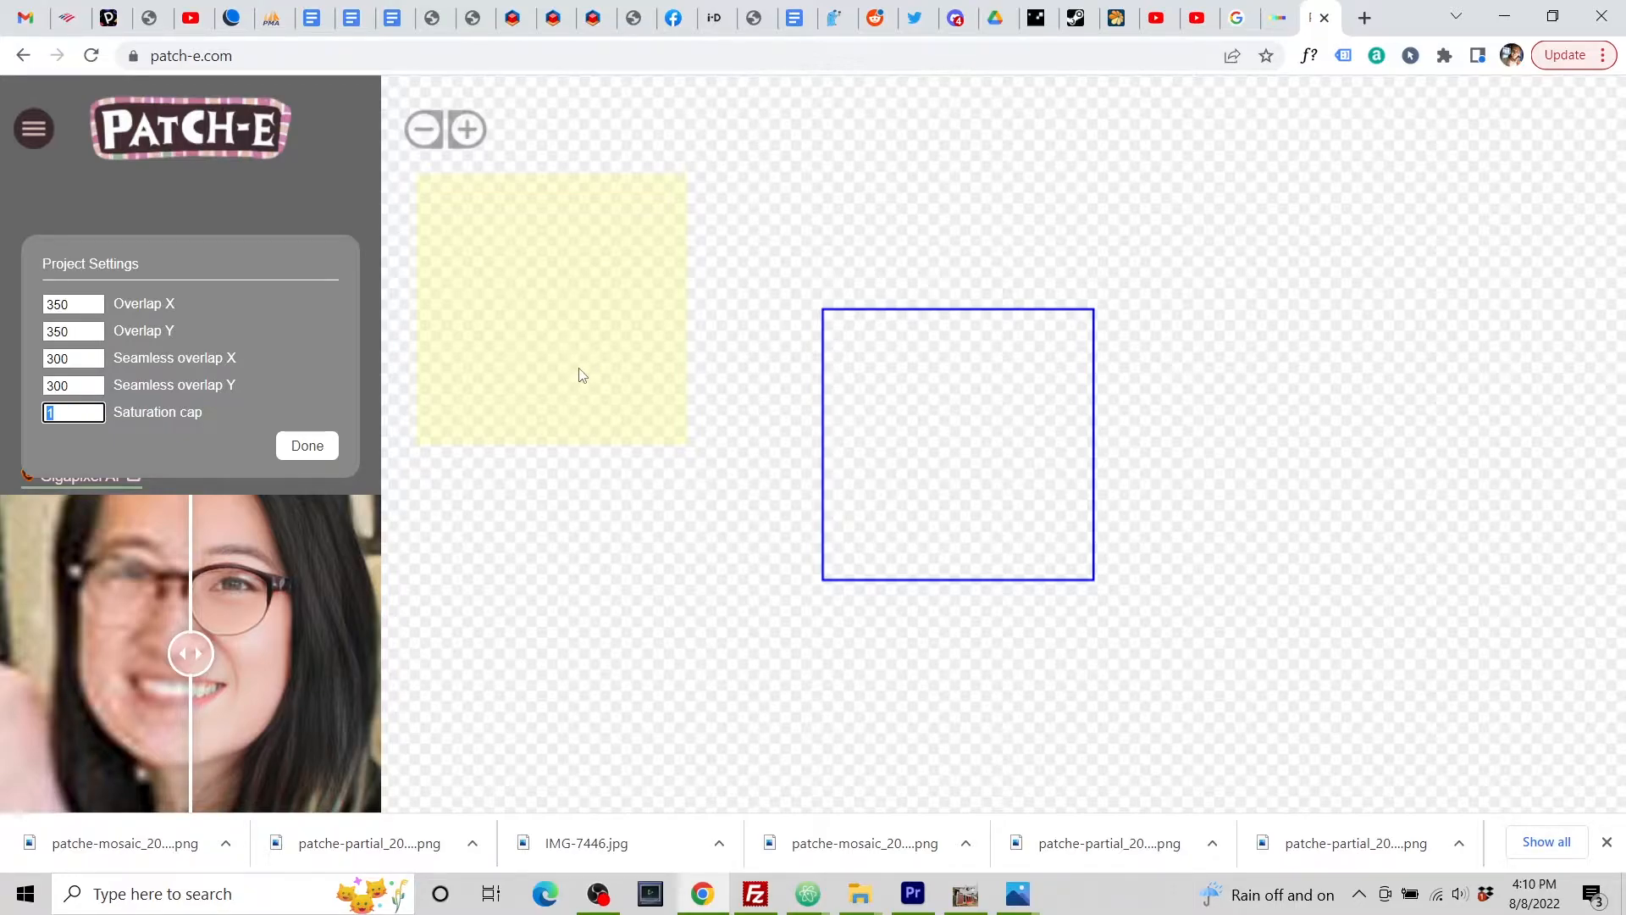
type("0.8")
left_click_drag(537, 353, 794, 460)
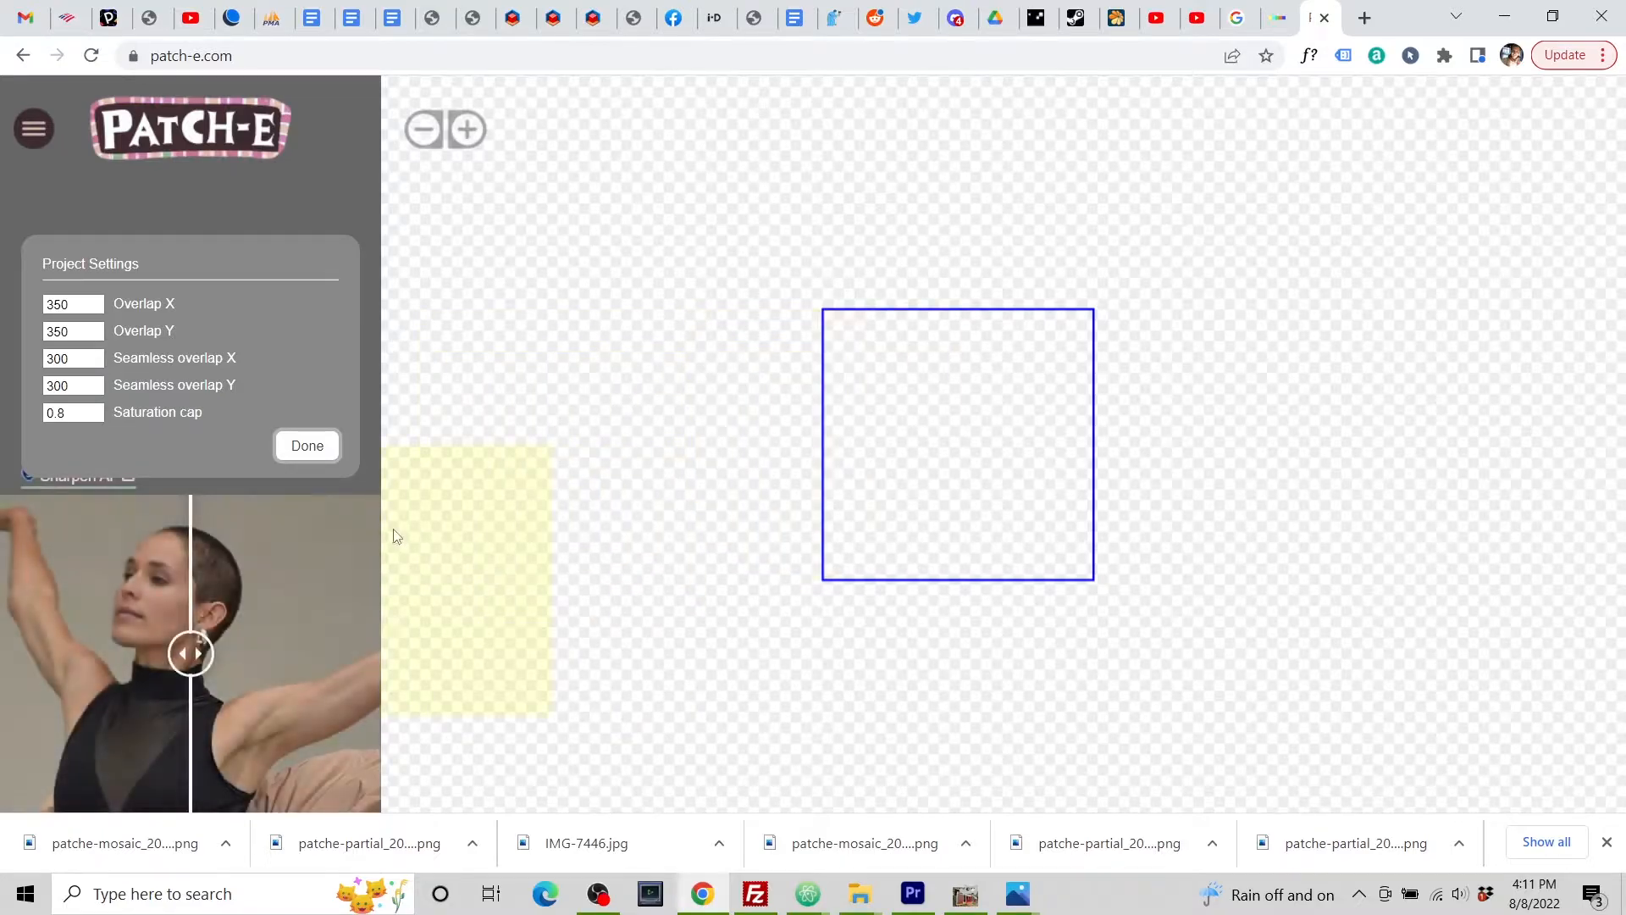
left_click(320, 446)
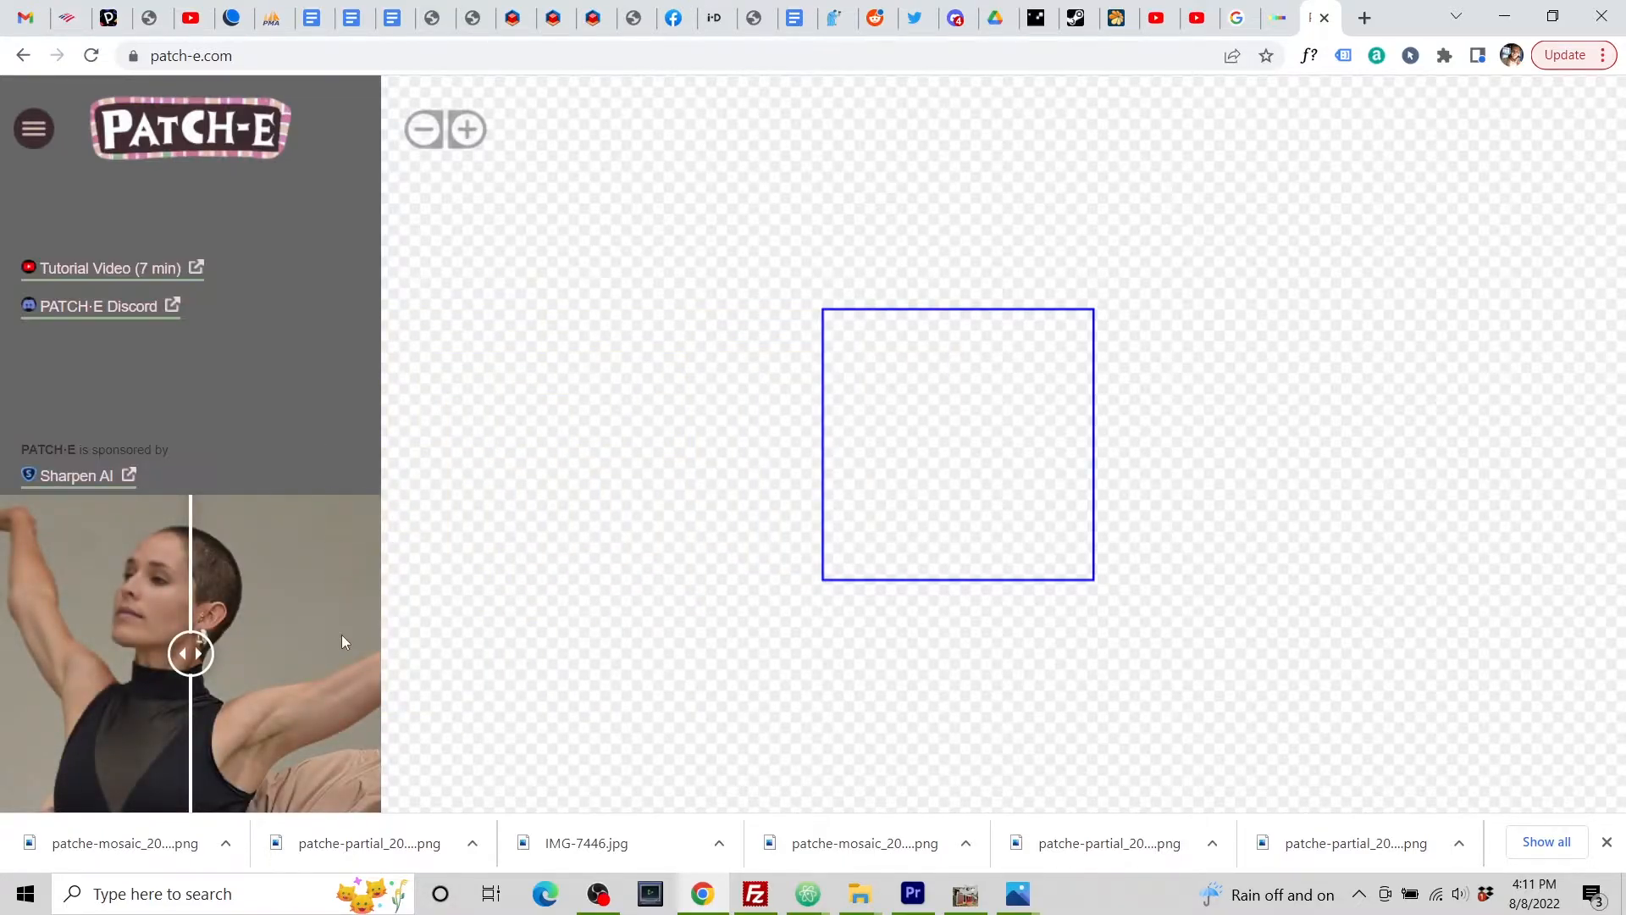
scroll(1243, 393, "down", 1)
left_click_drag(1211, 467, 1145, 503)
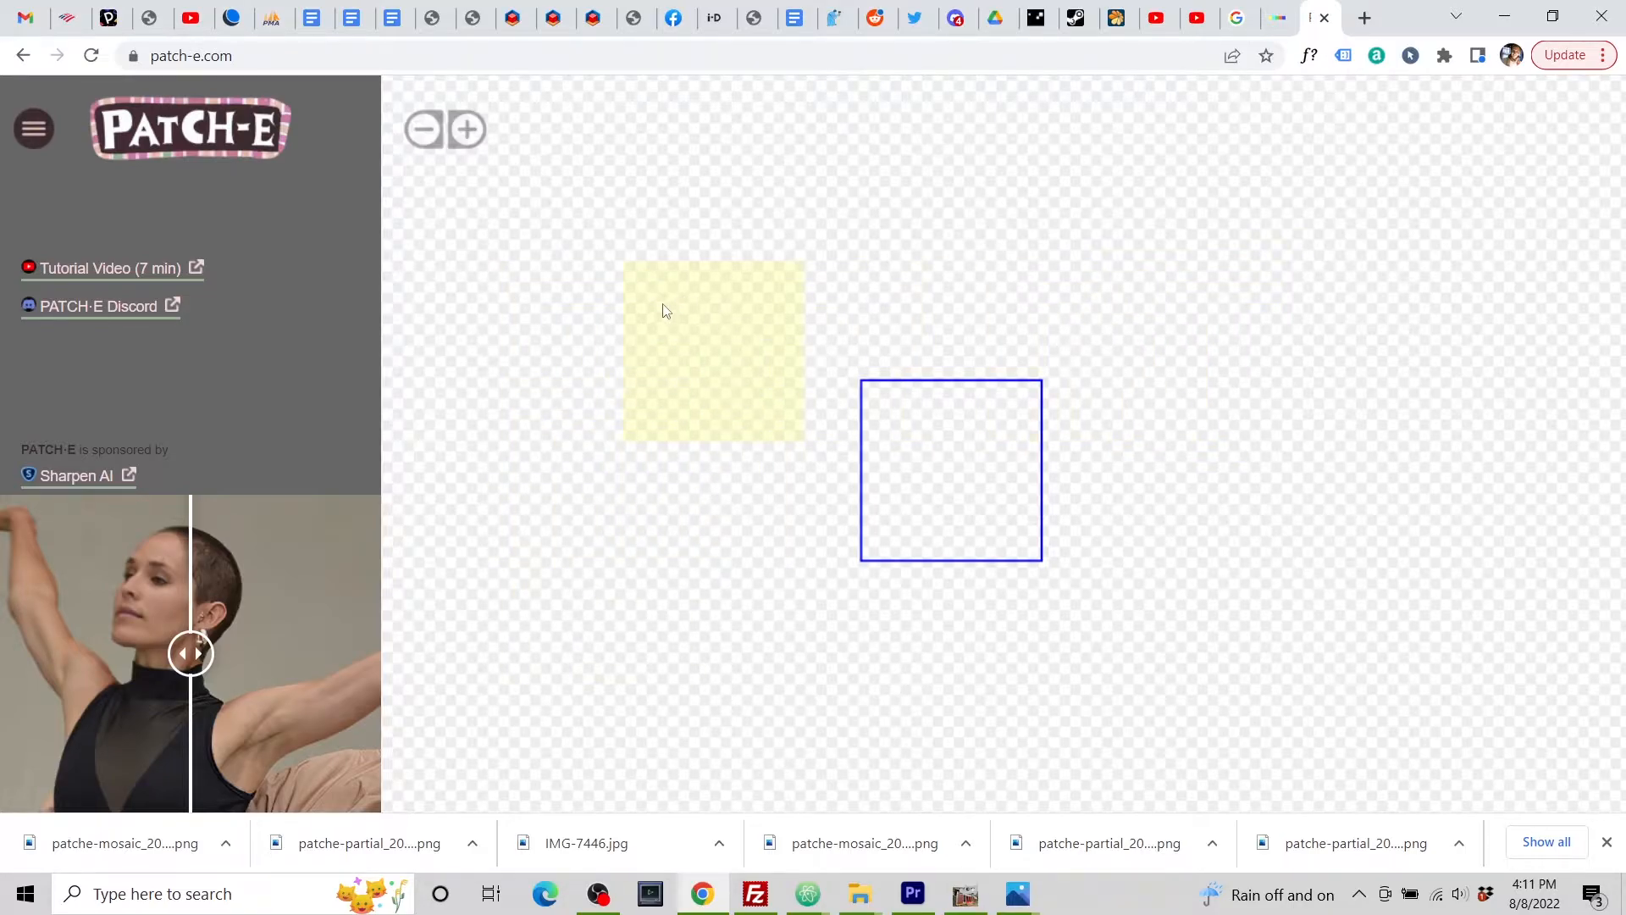
right_click(585, 296)
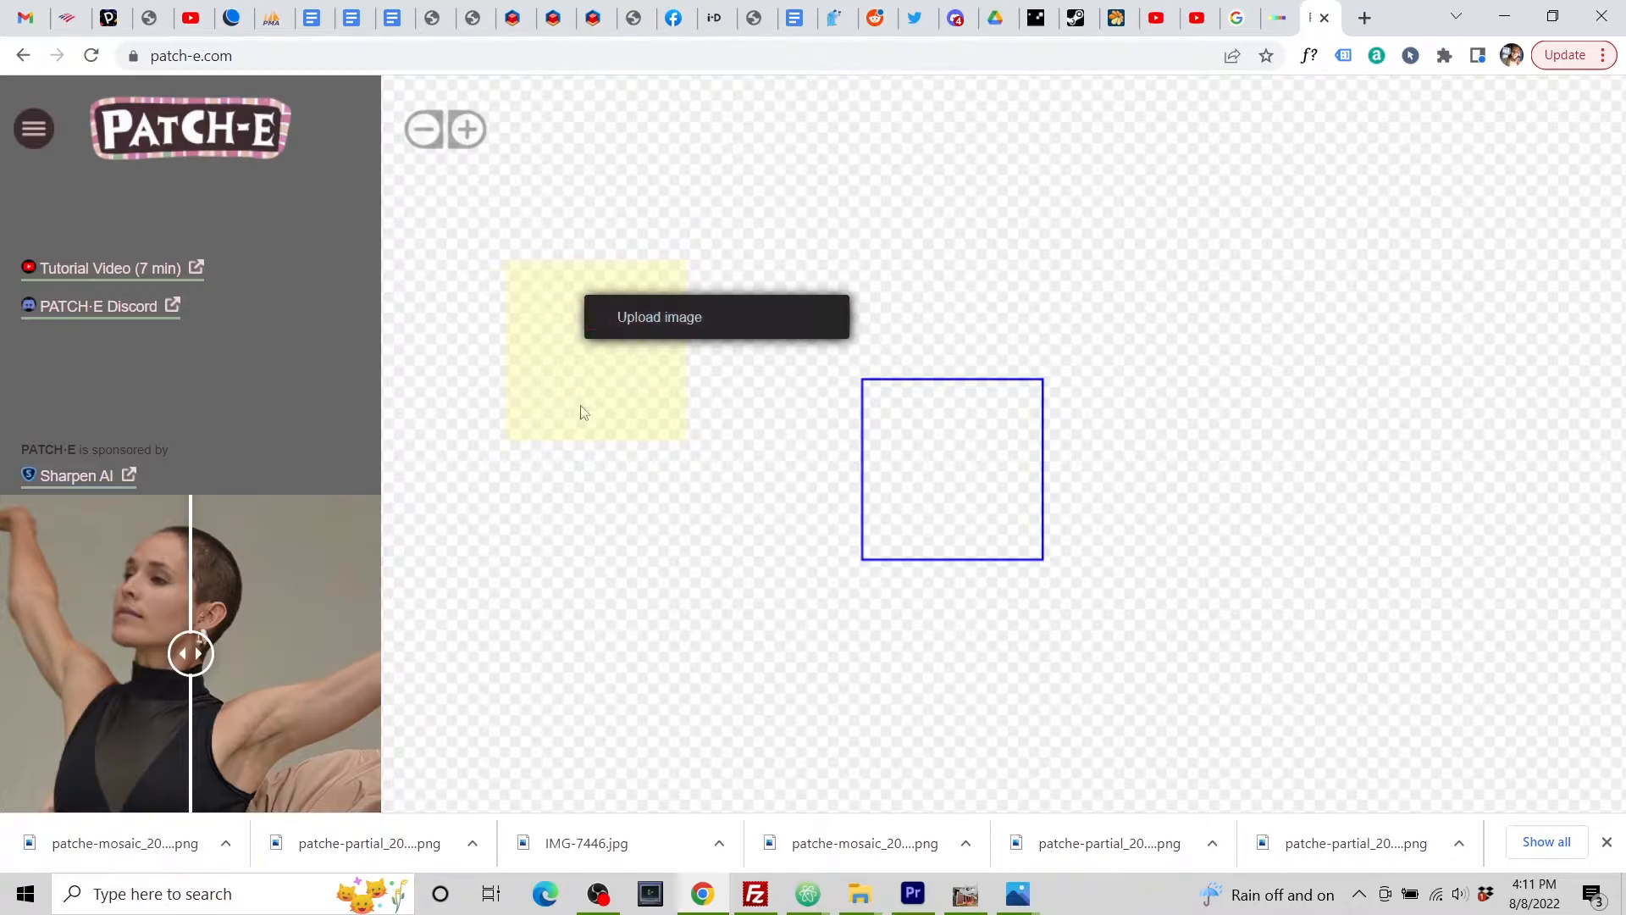
left_click(759, 550)
left_click_drag(760, 550, 747, 486)
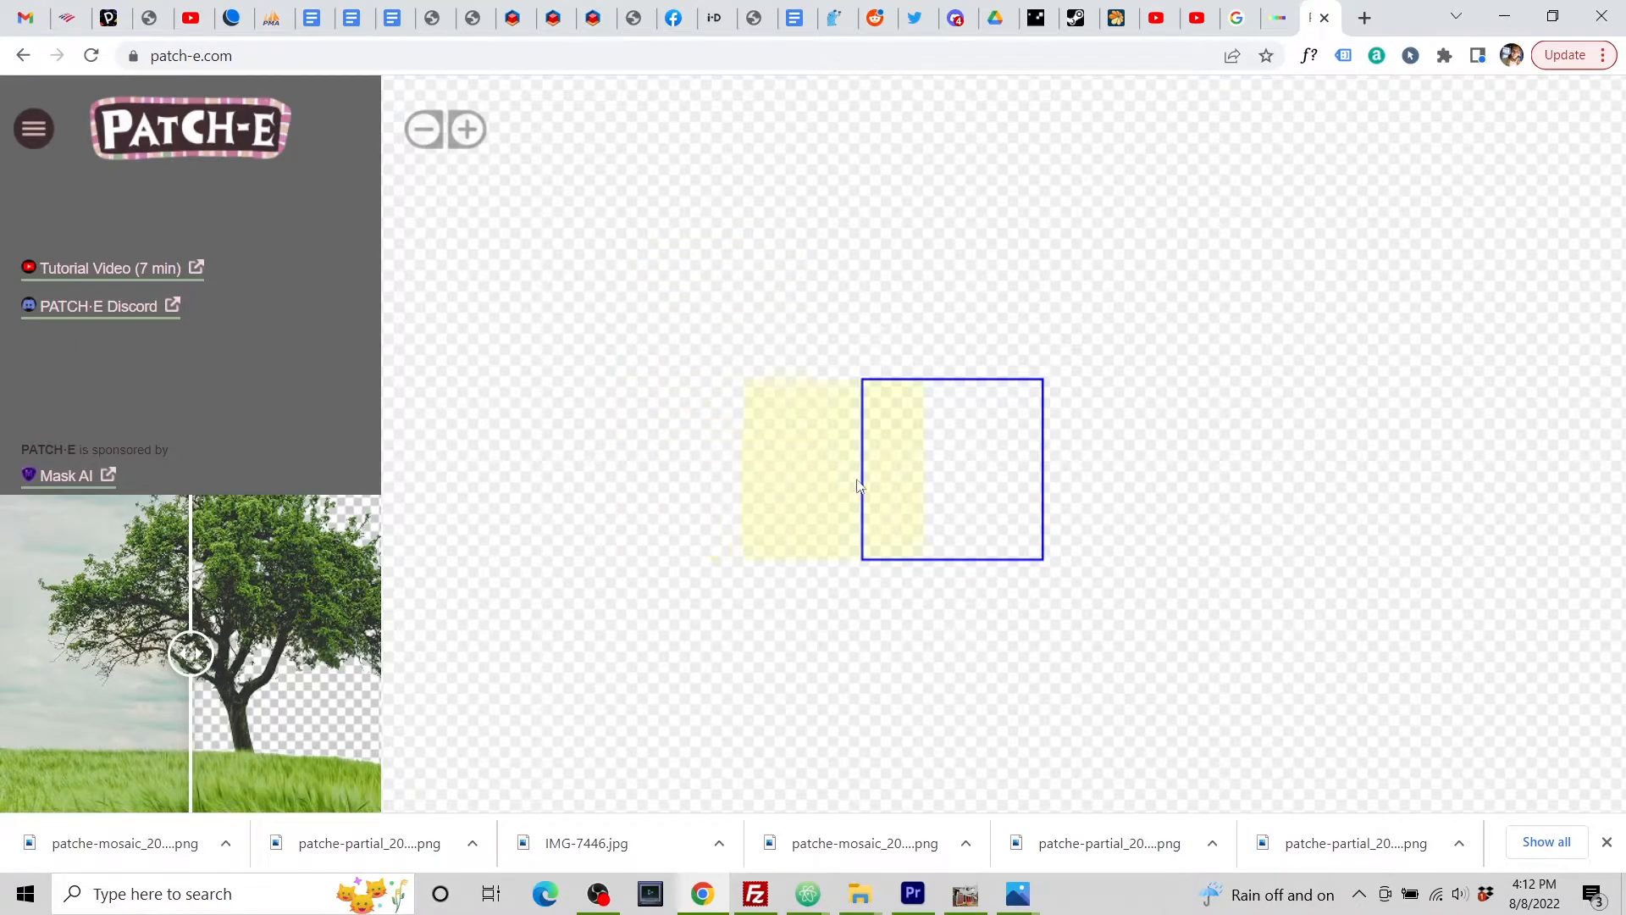
left_click_drag(858, 487, 1236, 459)
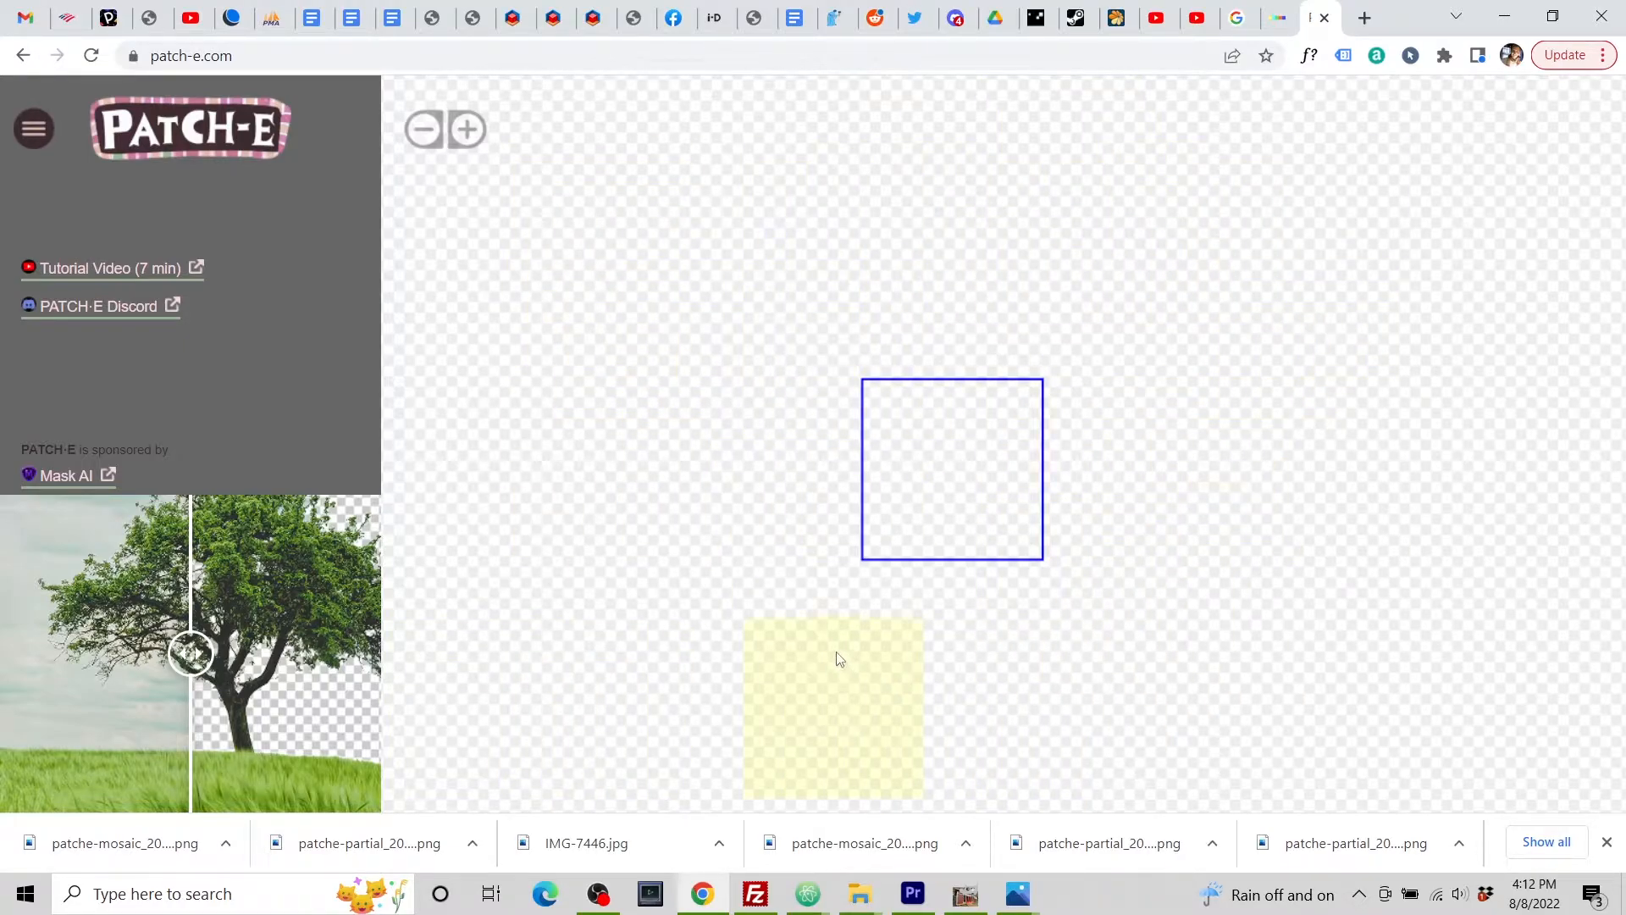
Step: Switch to the DALL·E collection and download the utopian village image with the domed building and stone fountain
left_click(1278, 19)
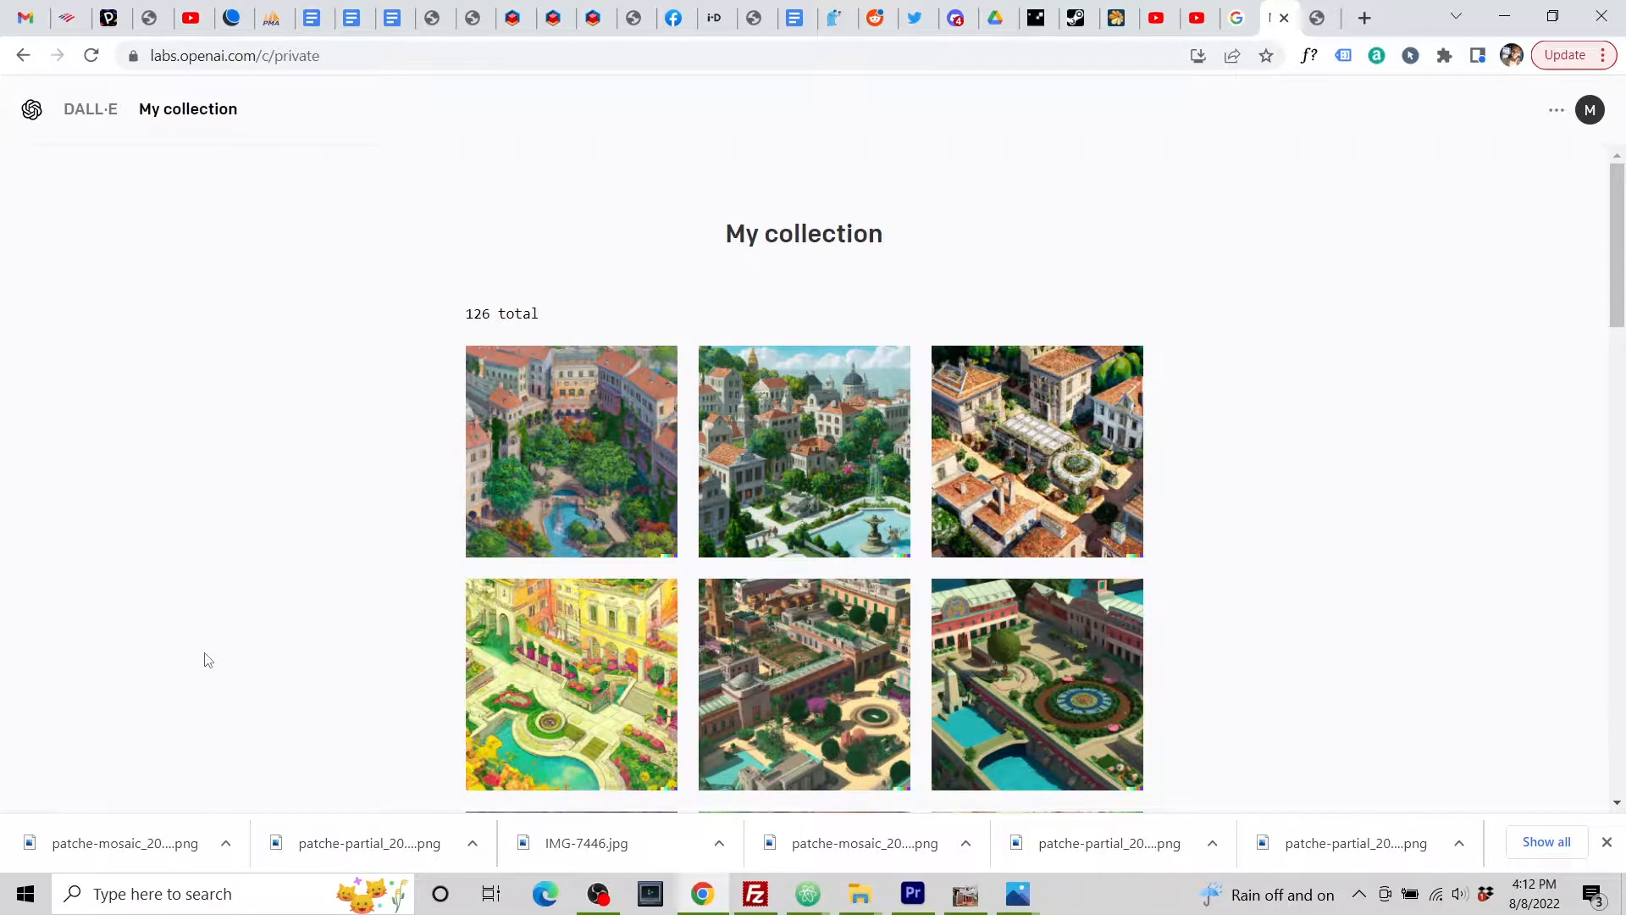
scroll(294, 684, "down", 2)
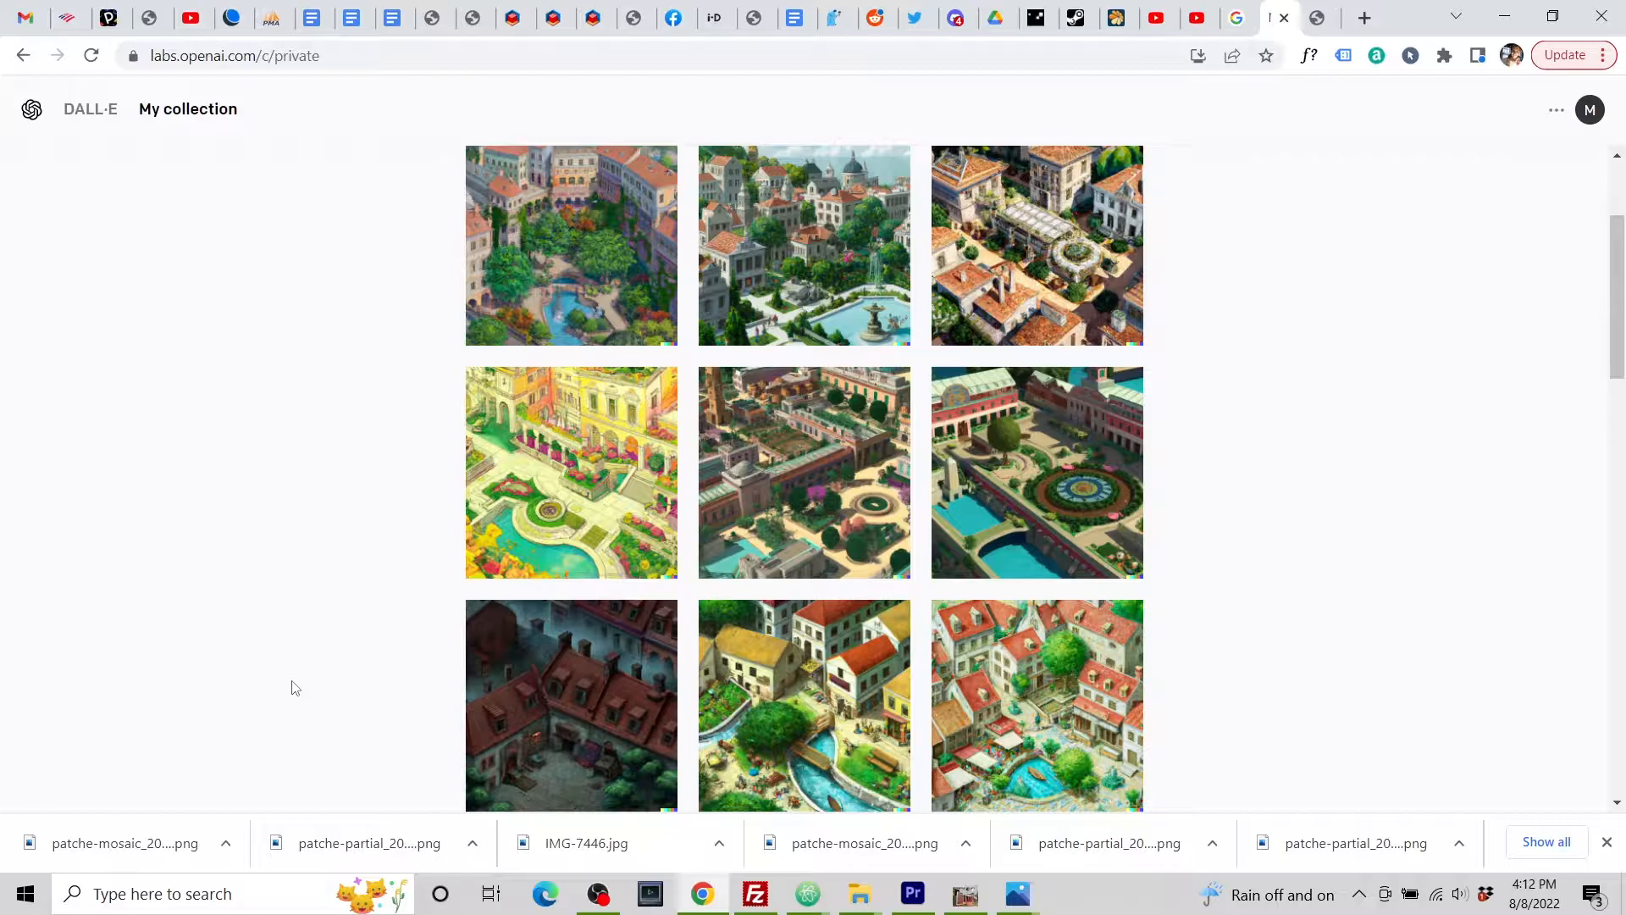
scroll(282, 677, "up", 1)
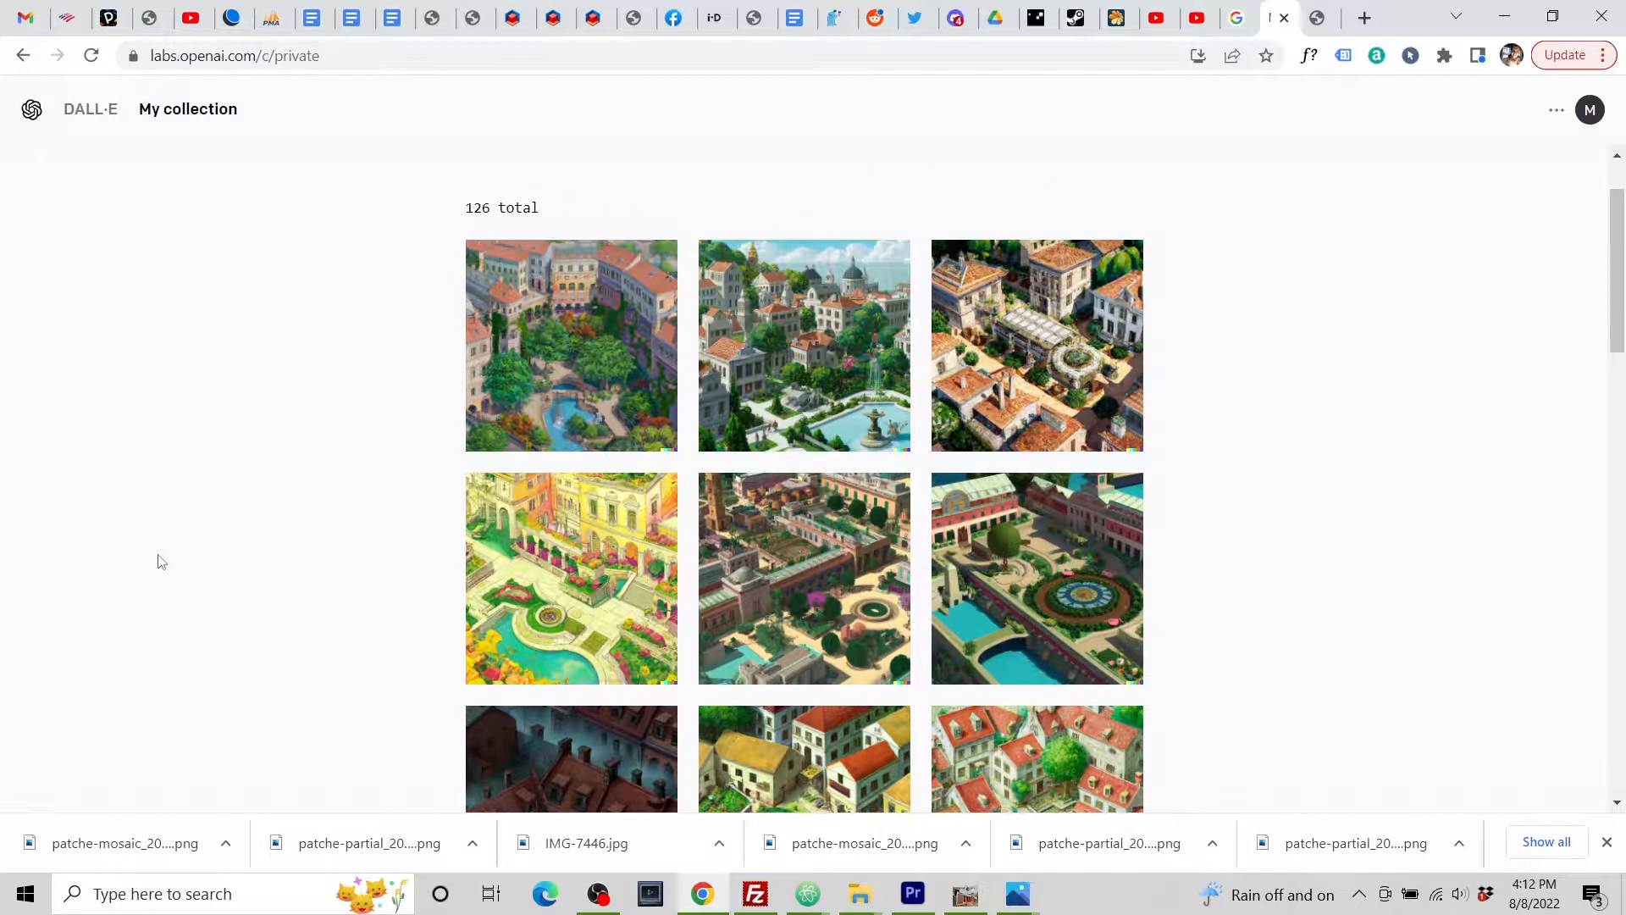
left_click(602, 347)
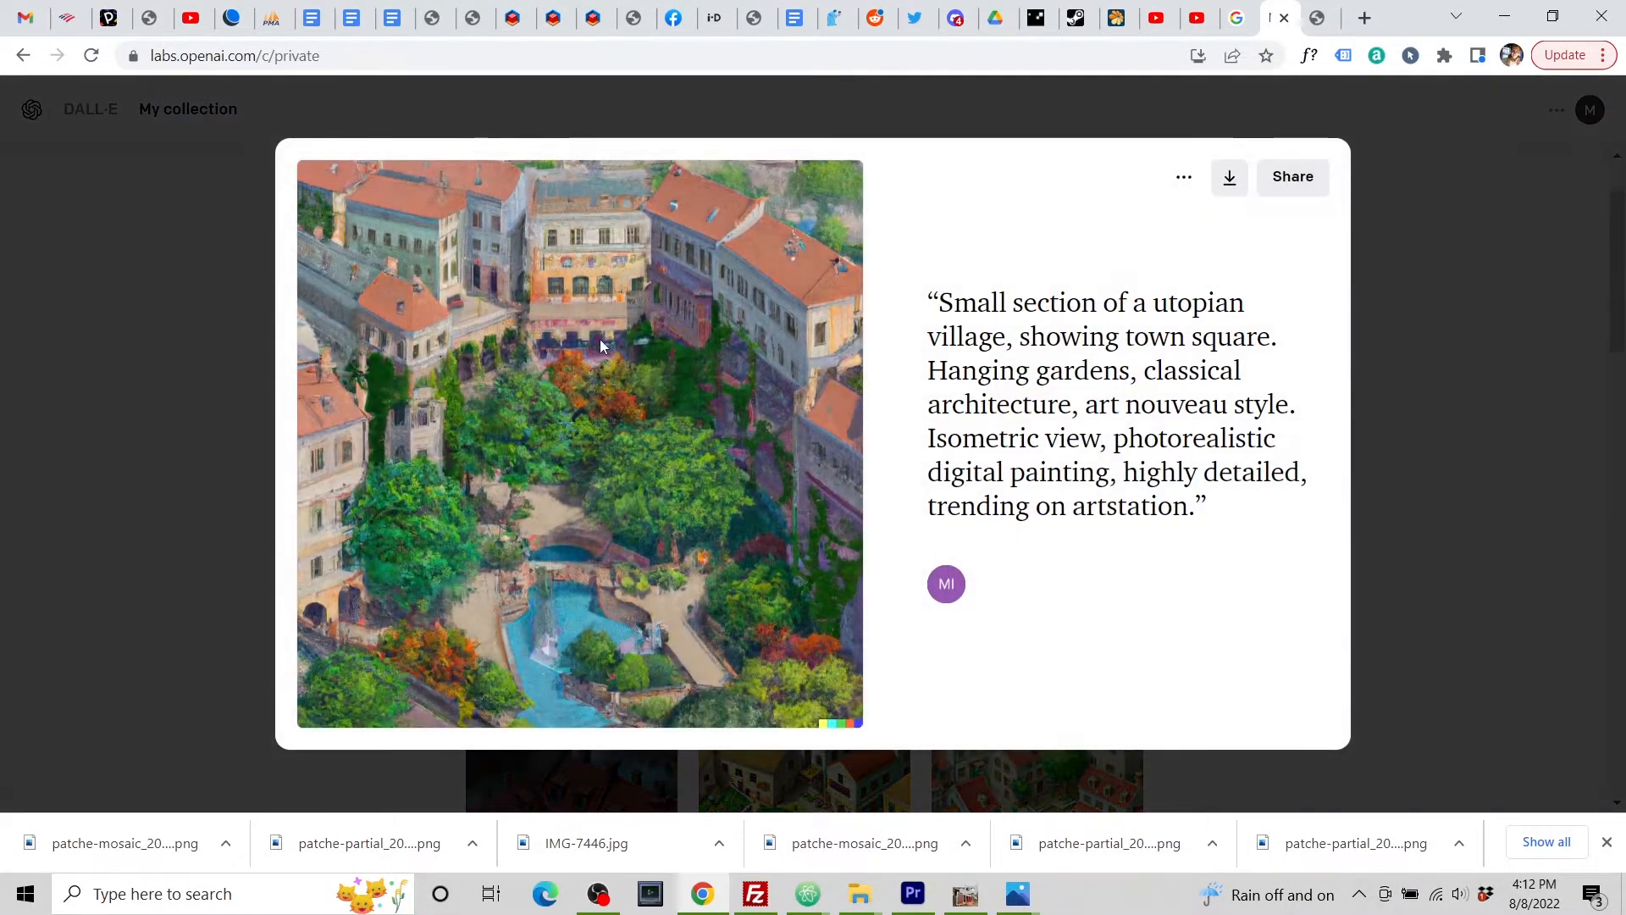
left_click(1440, 254)
left_click(797, 364)
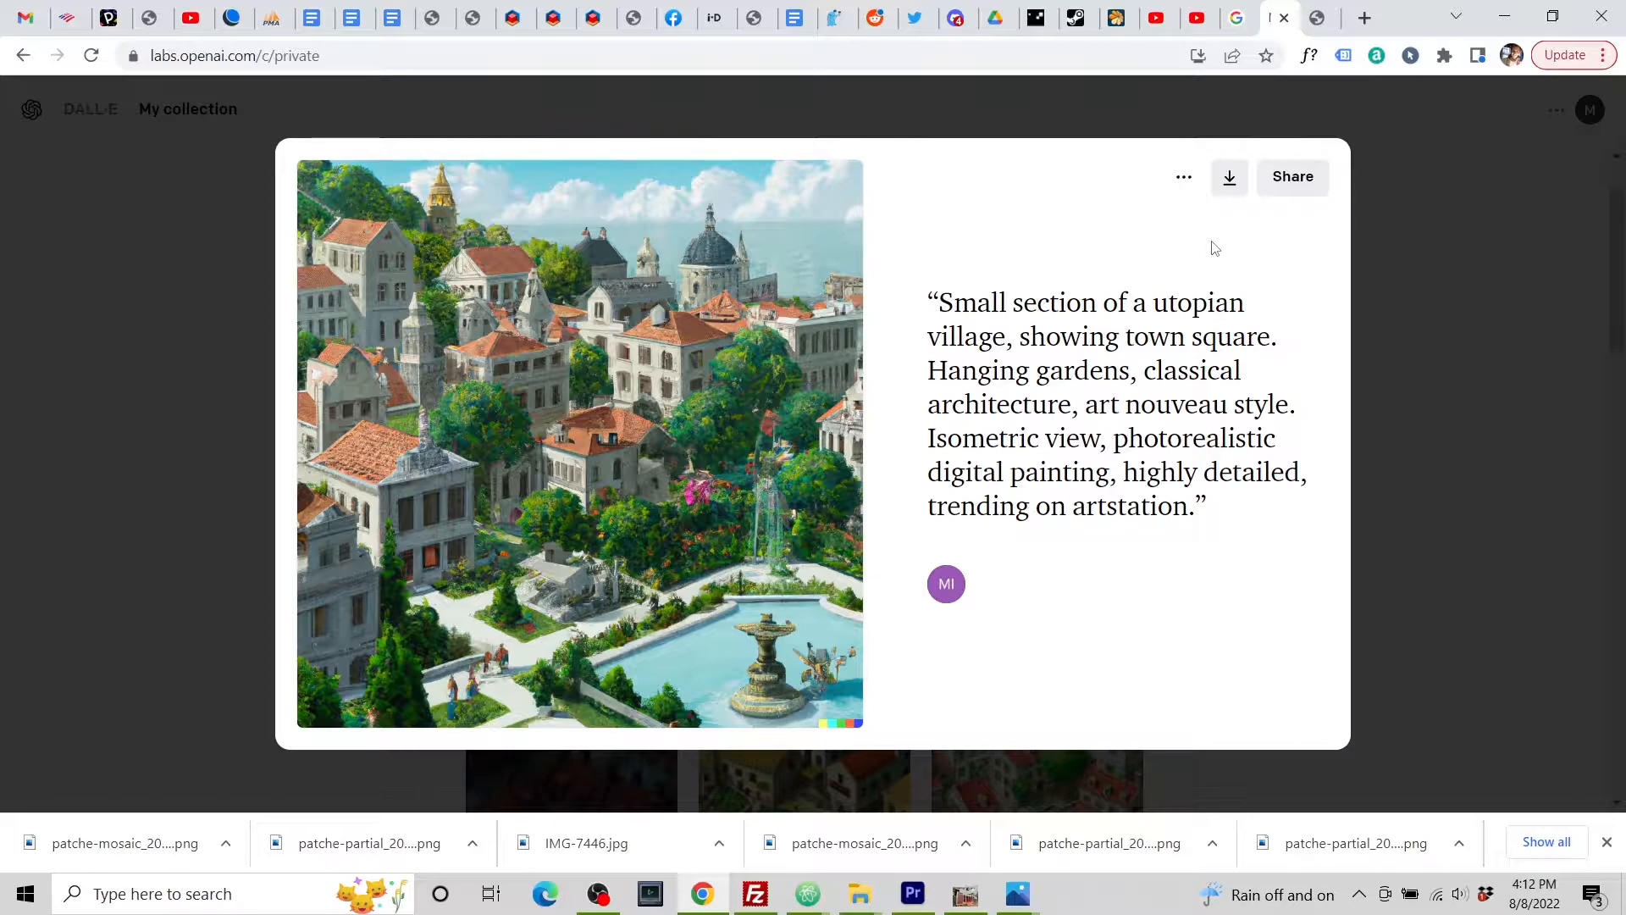
left_click(1235, 174)
Step: Return to PATCH-E and upload the downloaded DALL·E village image into the blue starting tile
left_click(1317, 17)
left_click(939, 498)
left_click(982, 513)
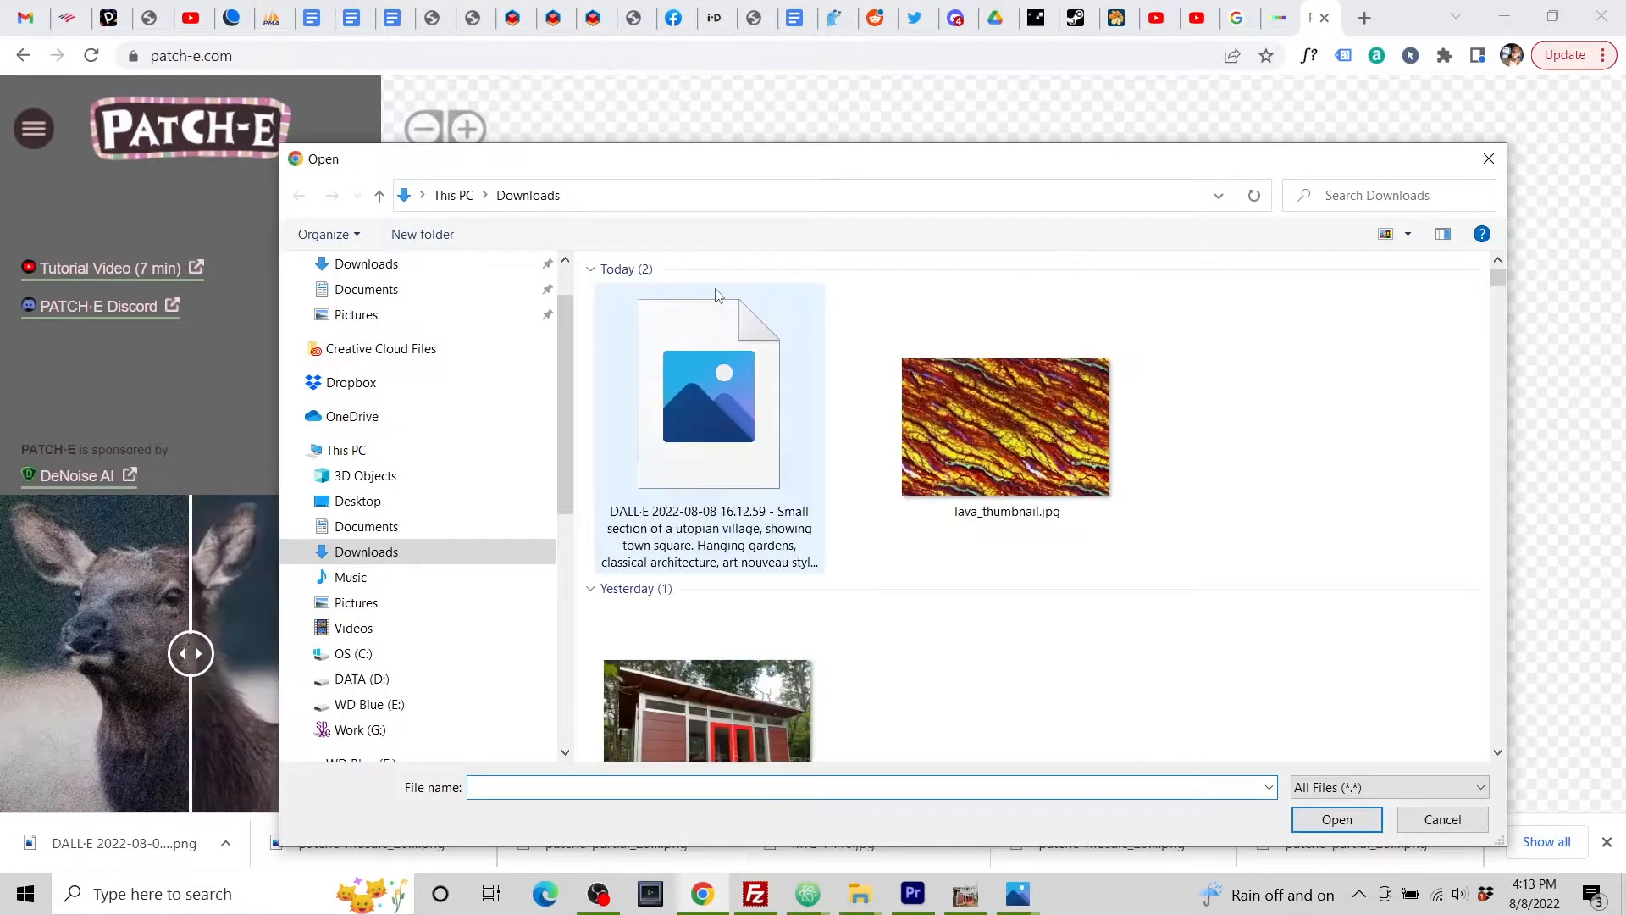
left_click(704, 407)
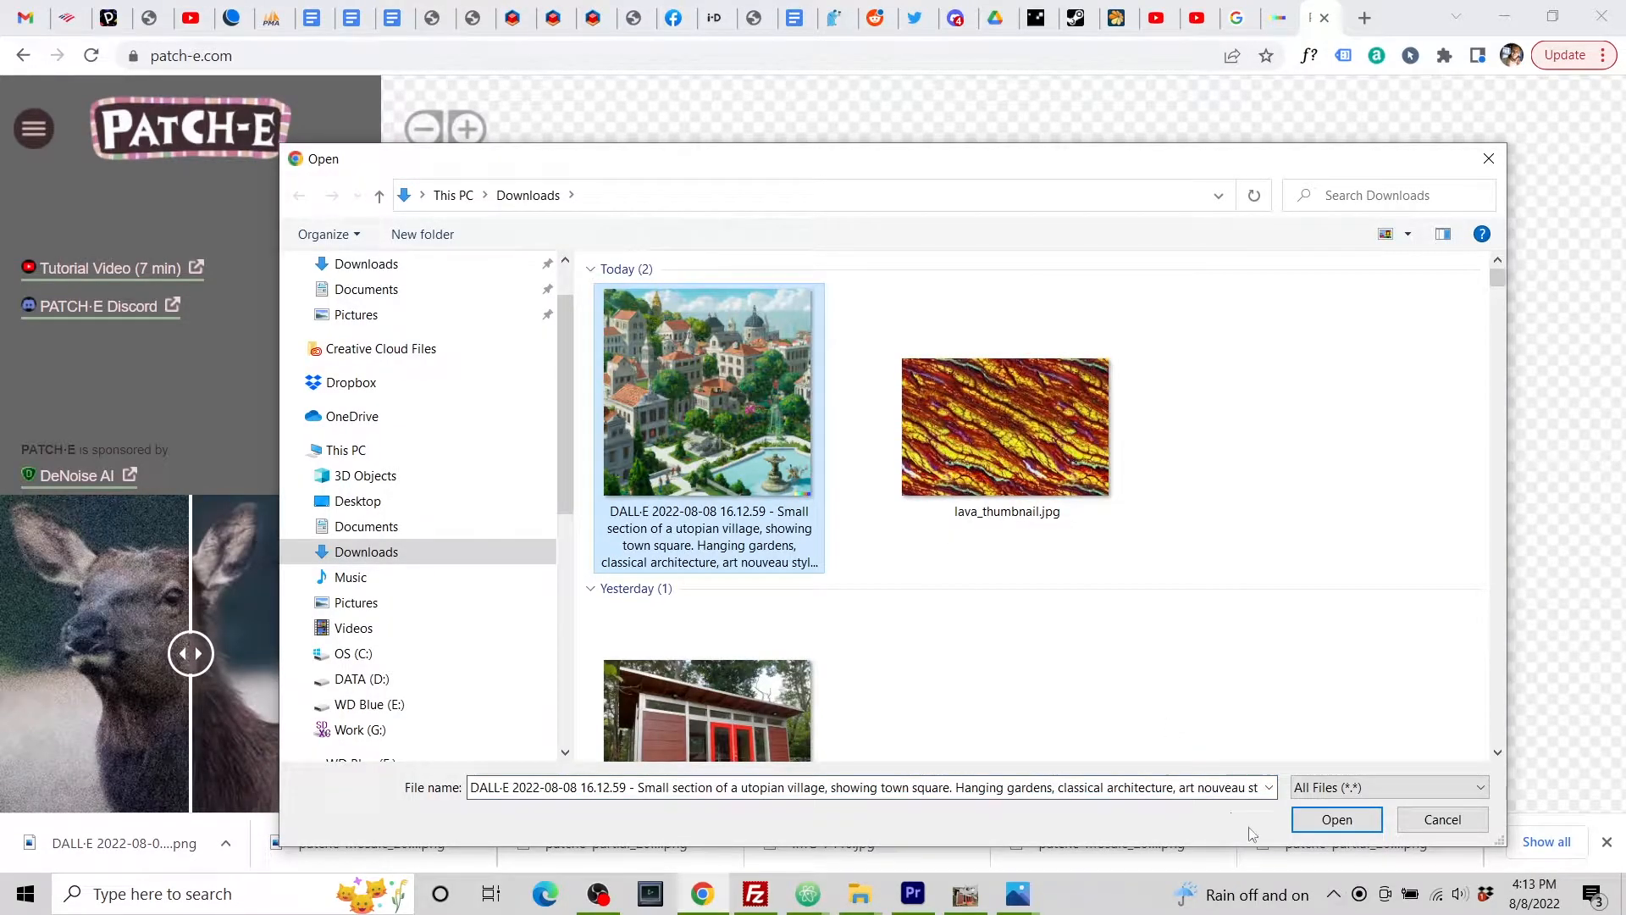
left_click(1361, 826)
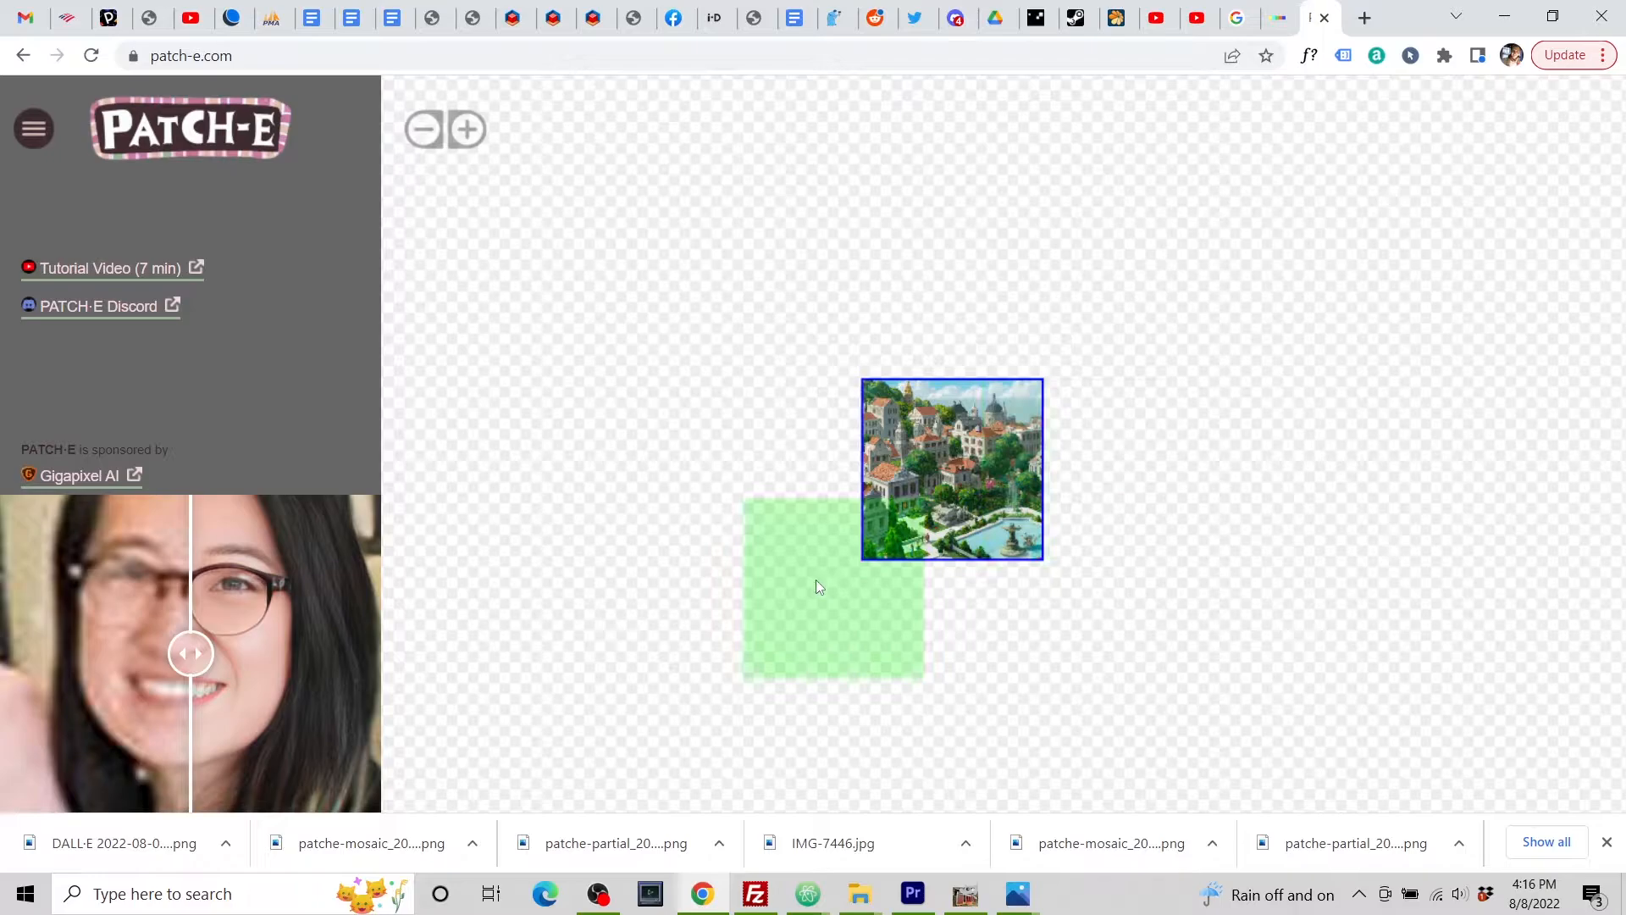
Step: Download the partial image for the tile overlapping the village's left edge and upload it to DALL·E for editing, accepting the full square crop
left_click(832, 444)
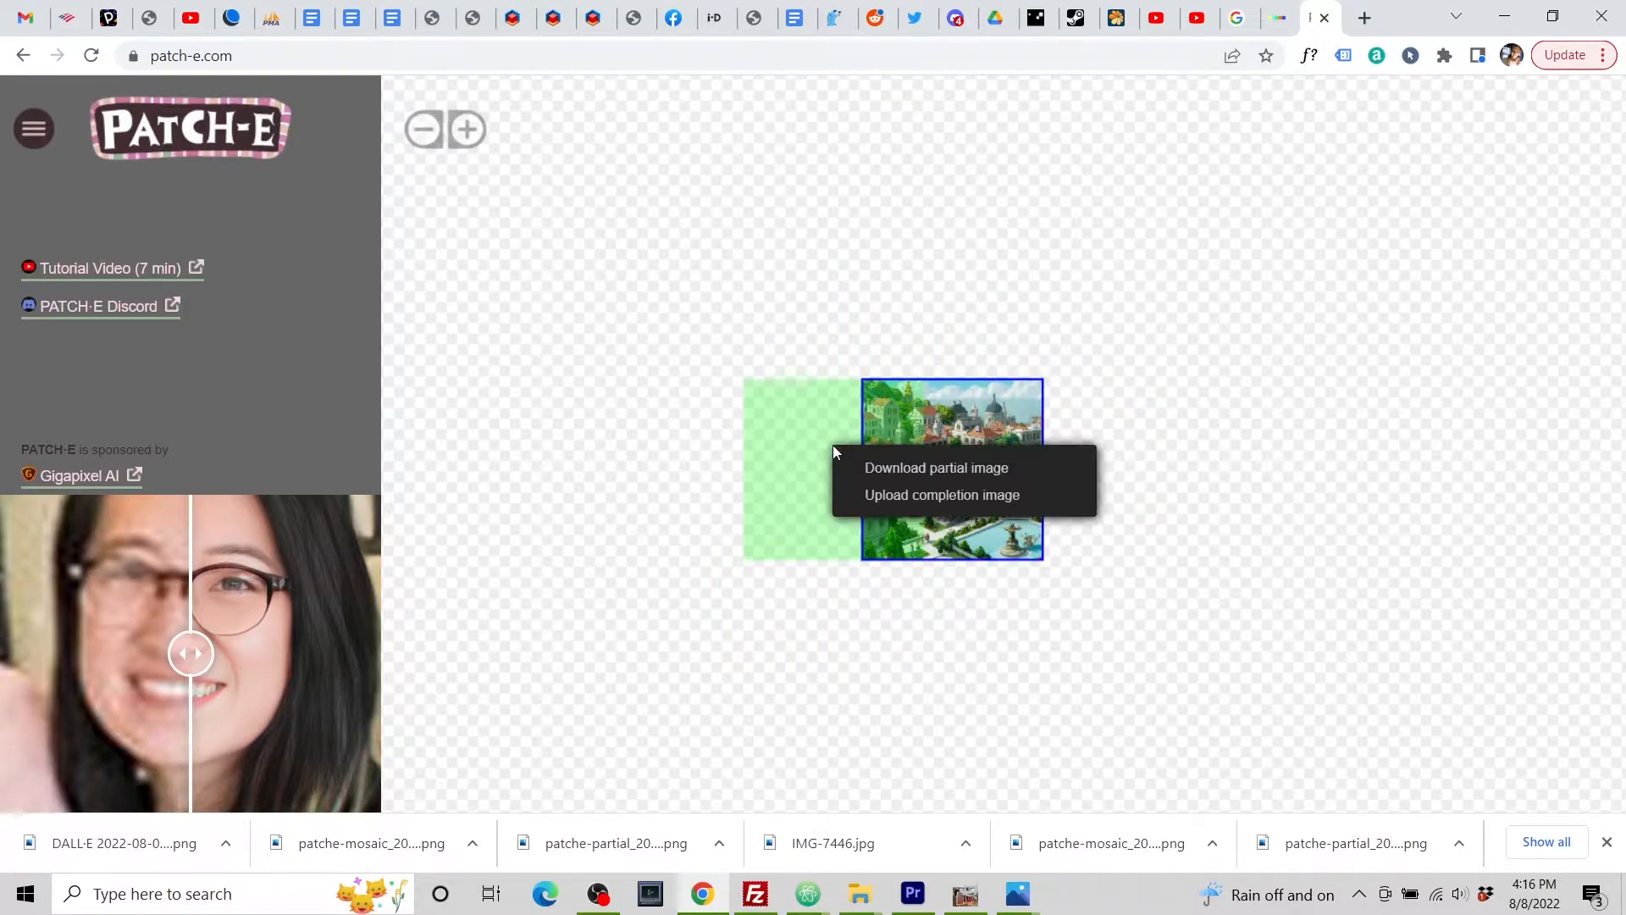
left_click(889, 470)
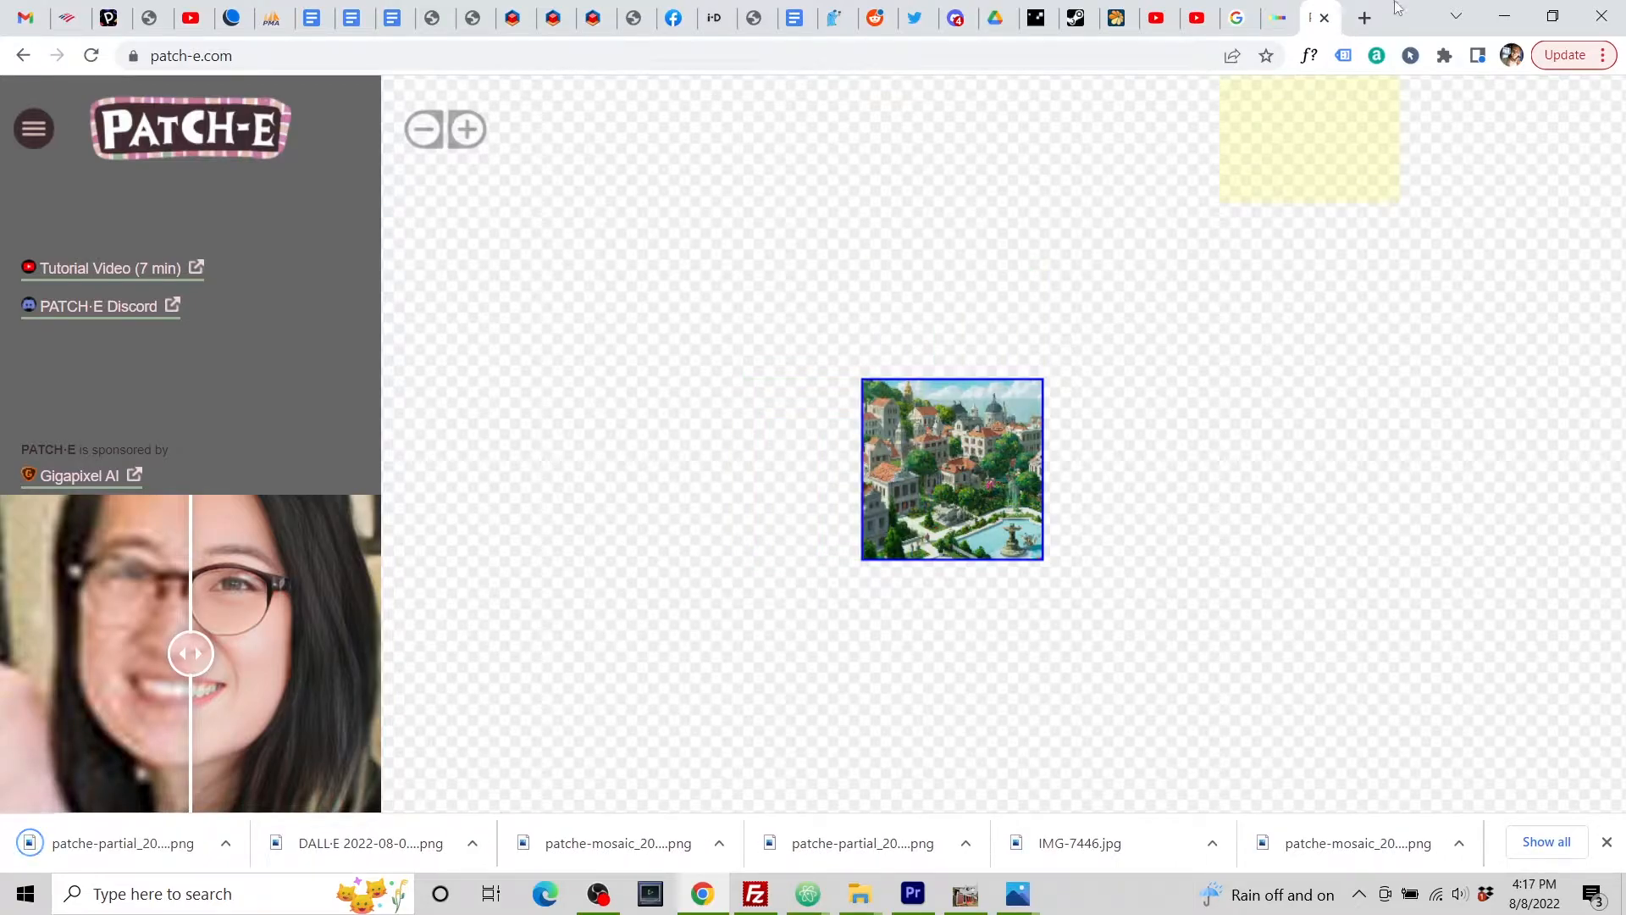
left_click(1277, 18)
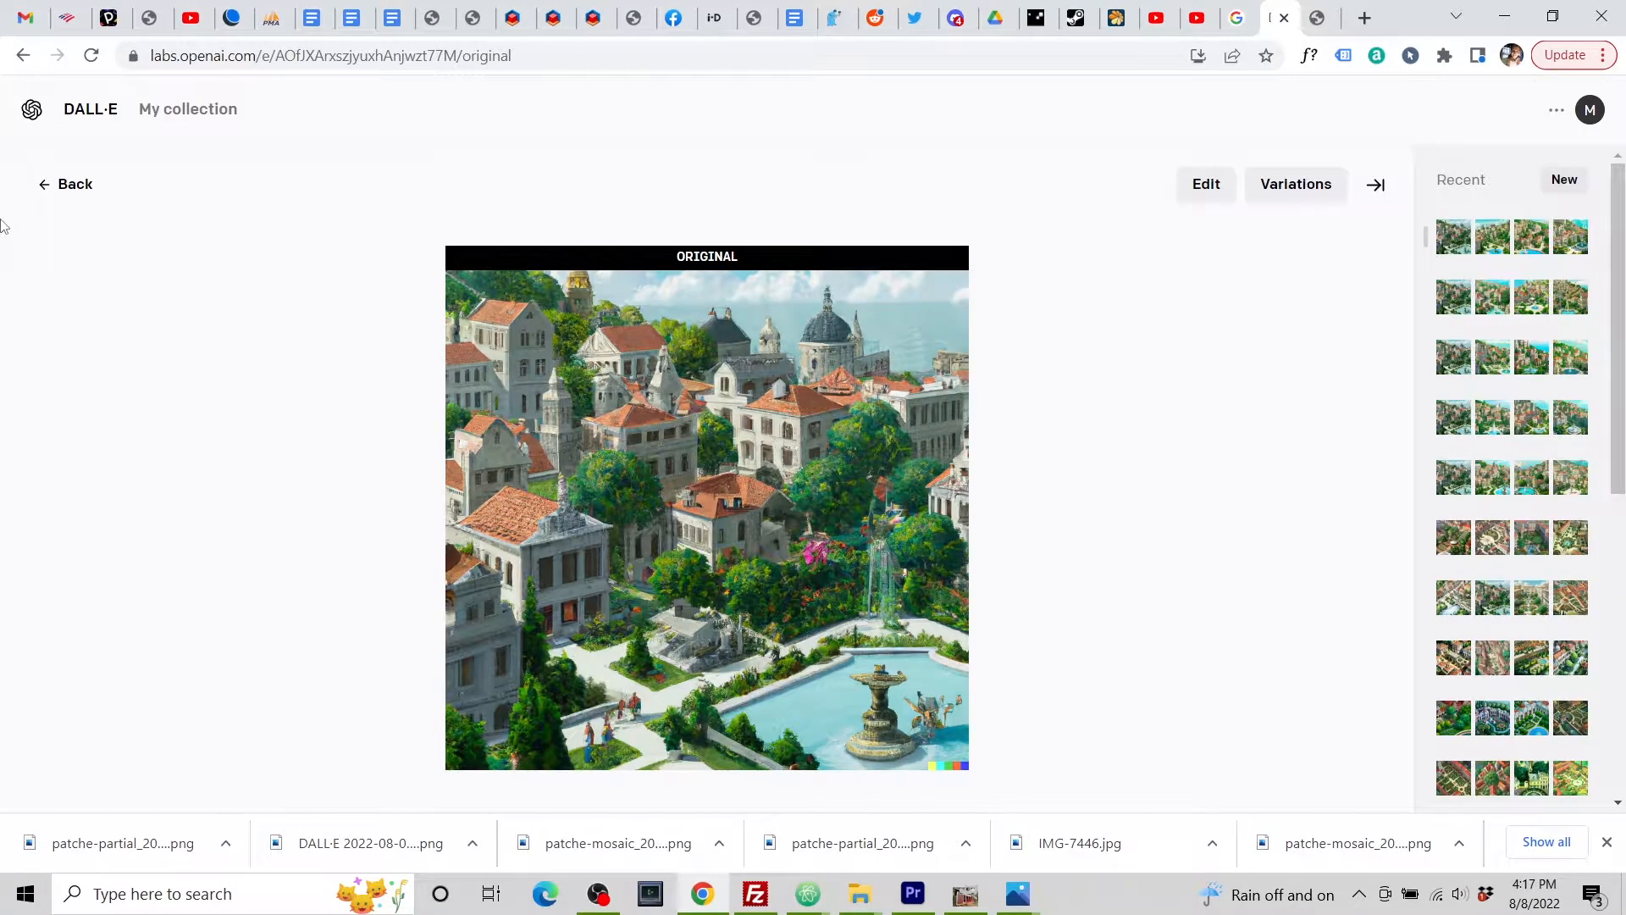
left_click(68, 183)
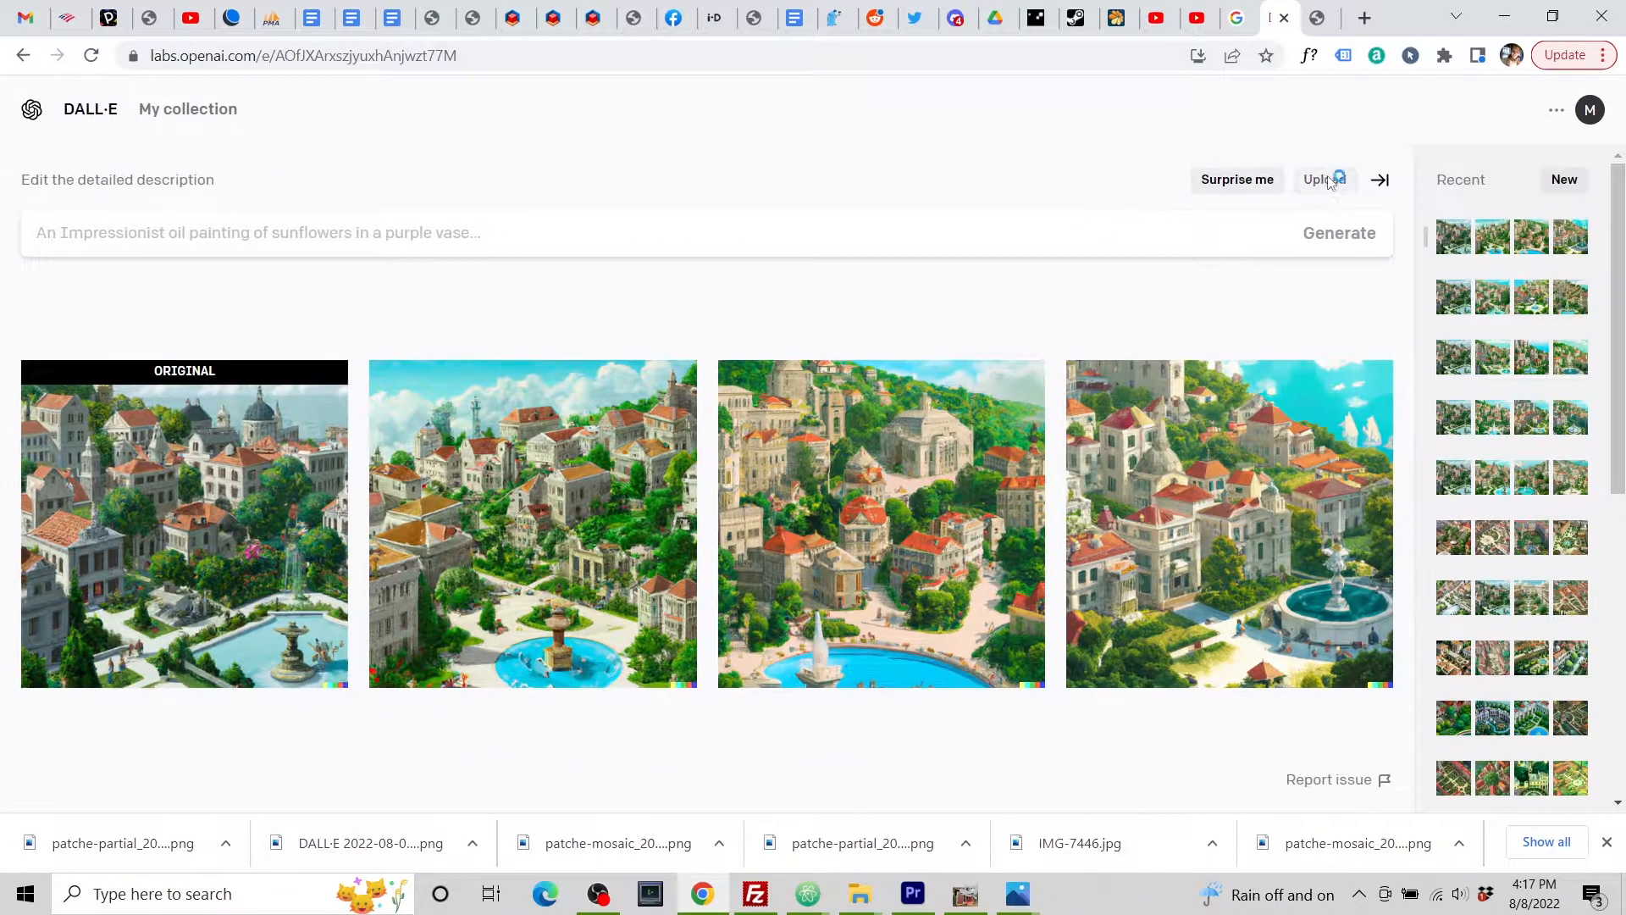
left_click(1328, 181)
left_click(708, 331)
left_click(1335, 818)
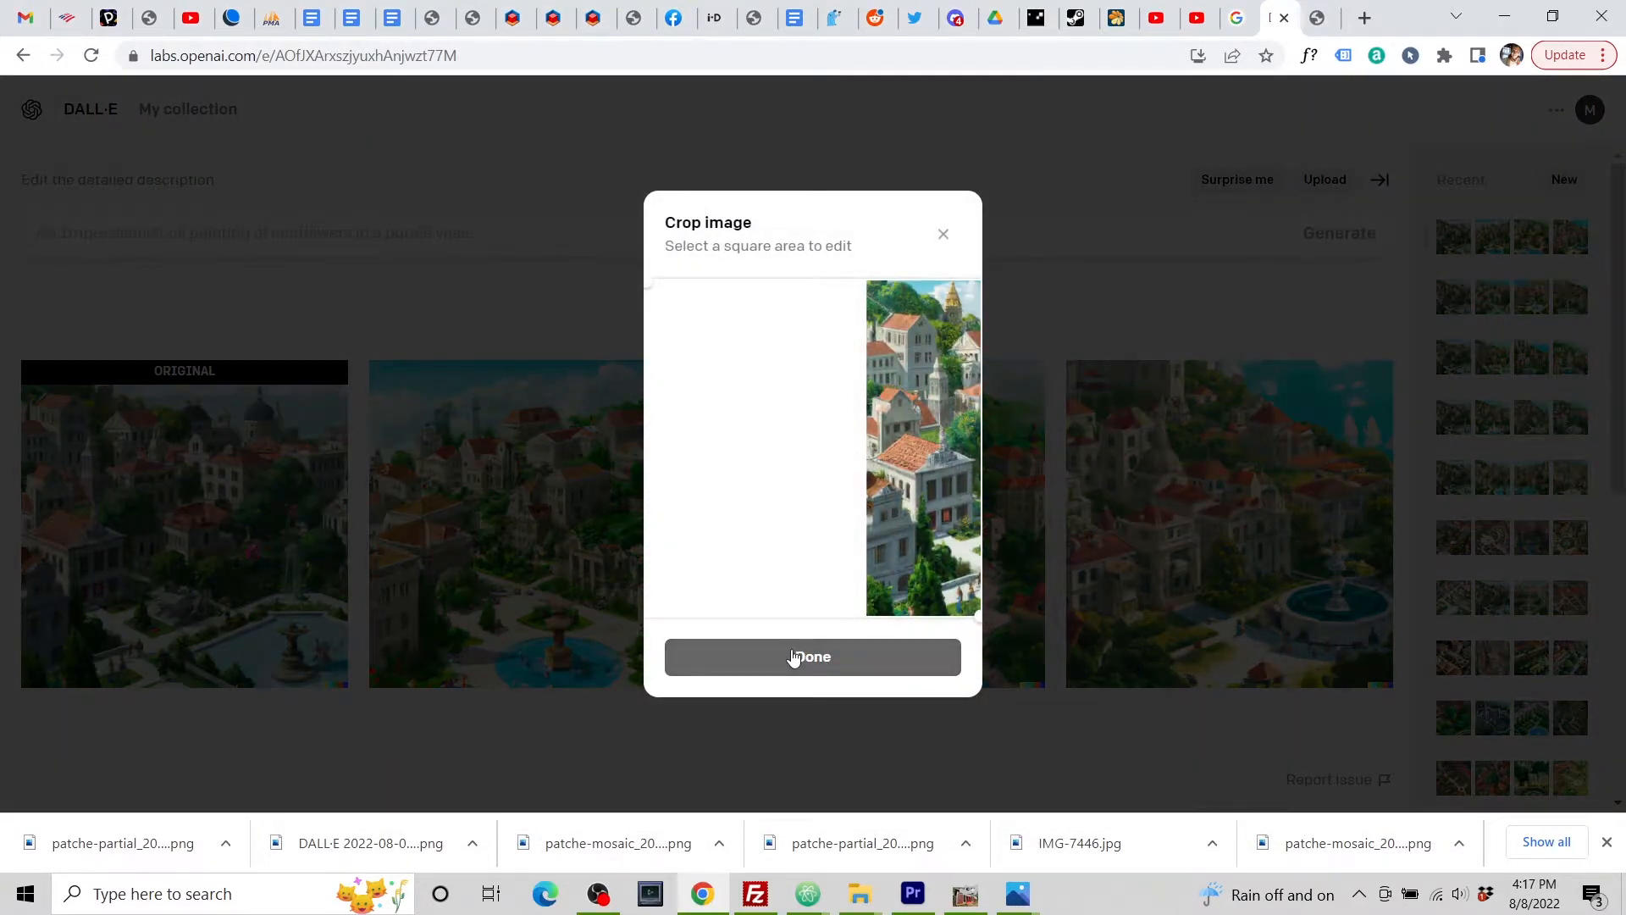
left_click(794, 657)
left_click(831, 631)
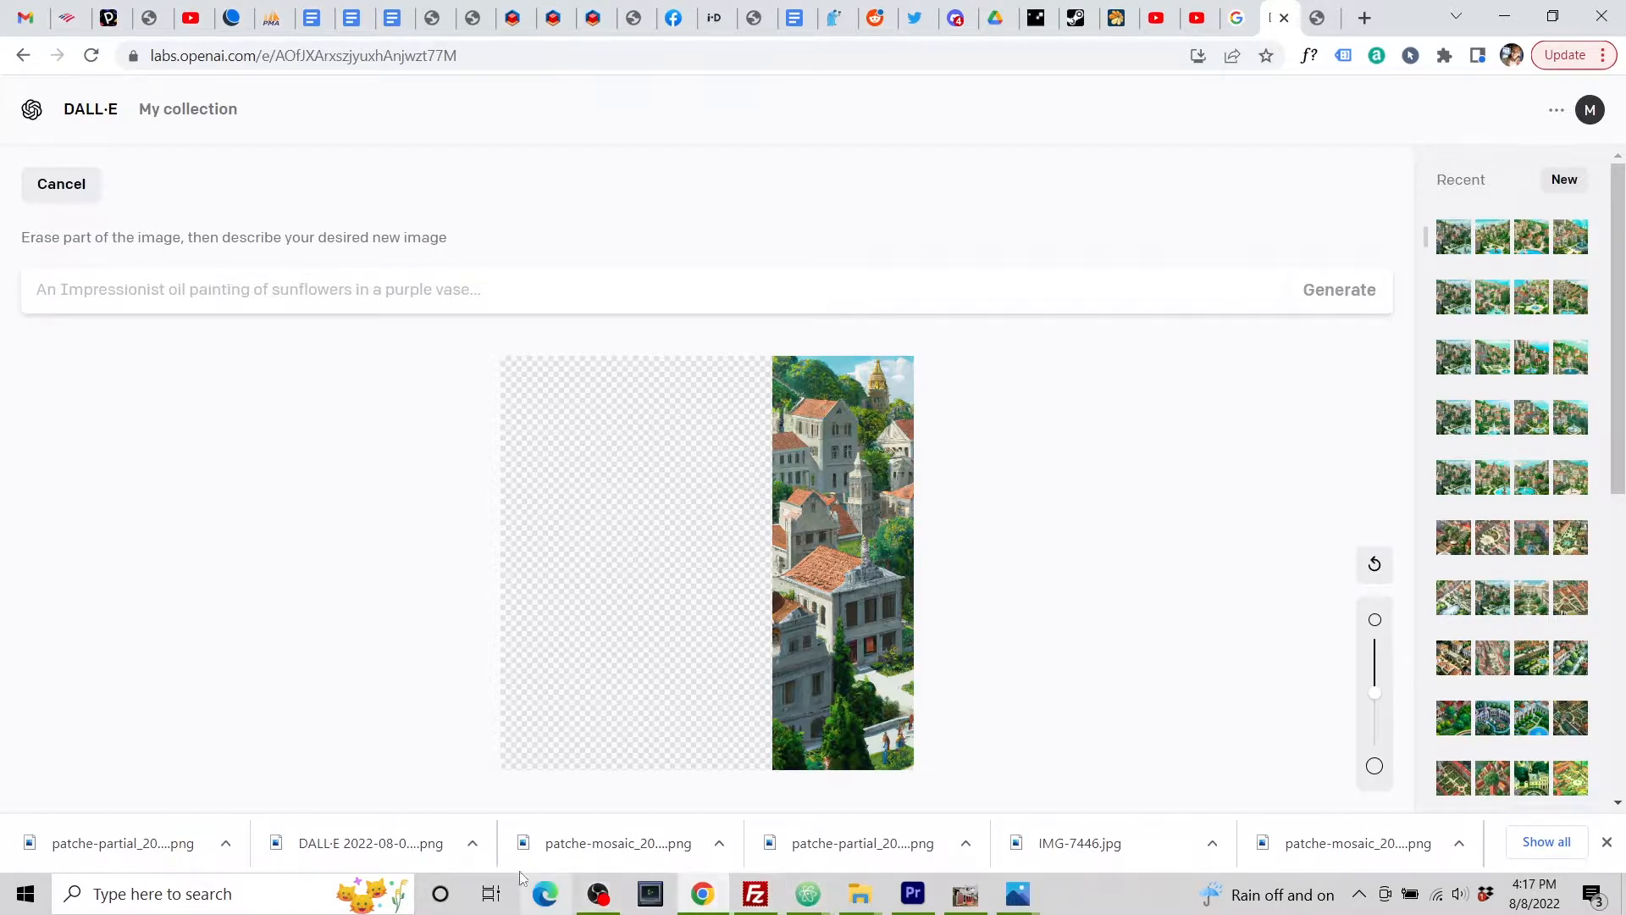
Step: Enter the original village prompt, from "Small section of a utopian village, showing town square" through "trending on artstation", as the edit description
left_click(273, 290)
key("ctrl+v")
left_click_drag(155, 290, 82, 293)
left_click(196, 290)
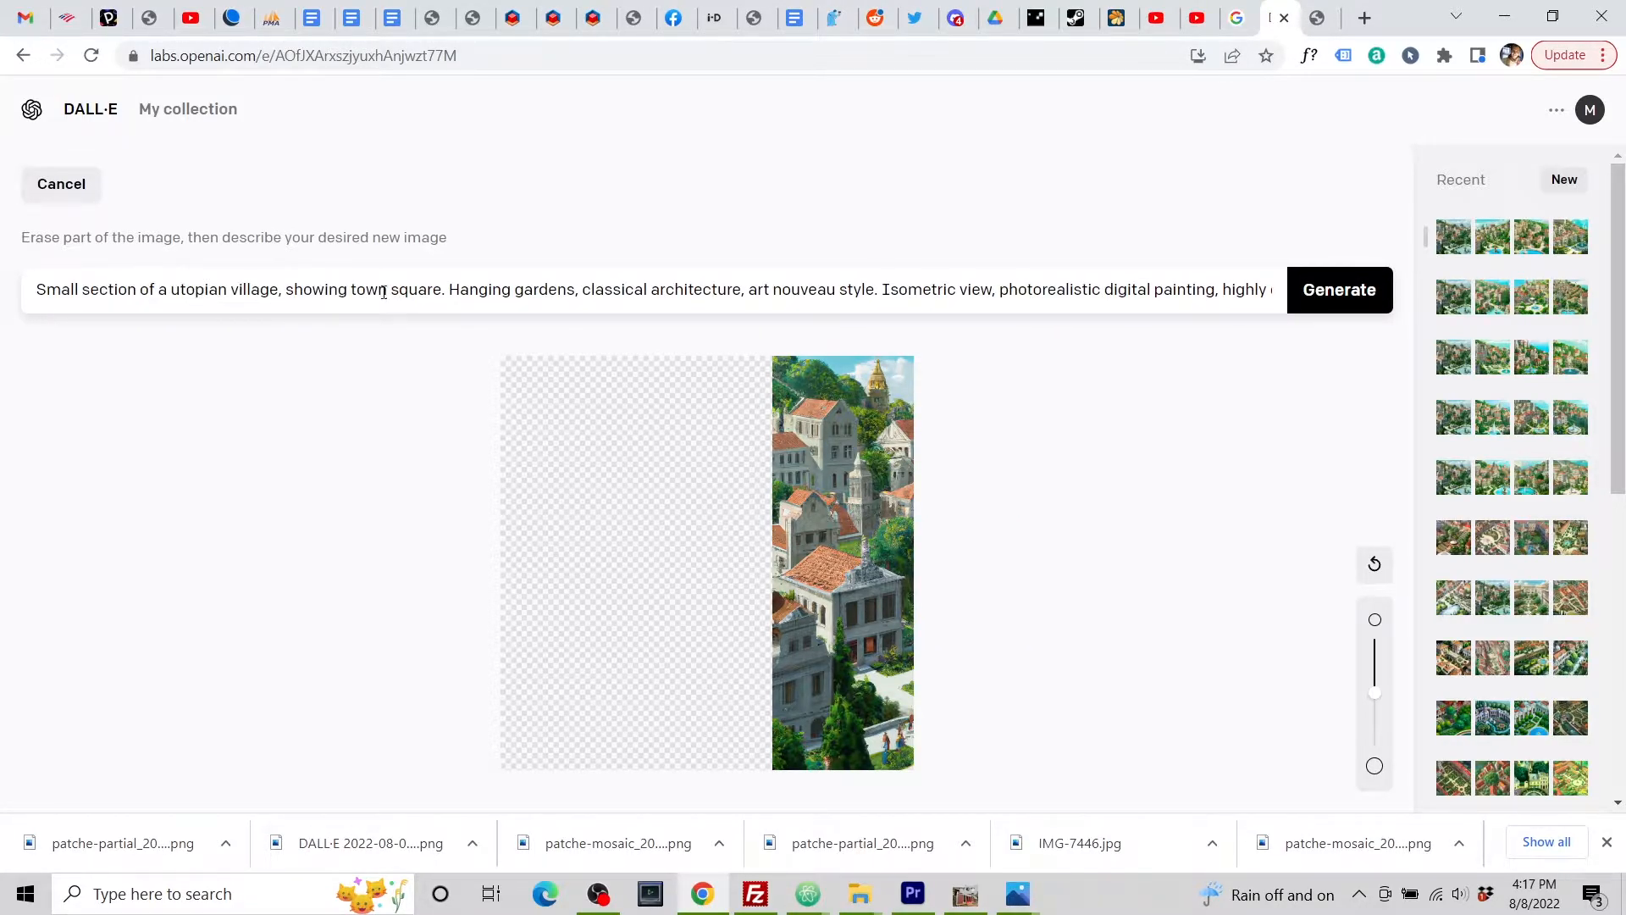
Step: Remove "showing town square." from the prompt and generate completions for the erased area
left_click_drag(286, 290, 446, 306)
key("BackSpace")
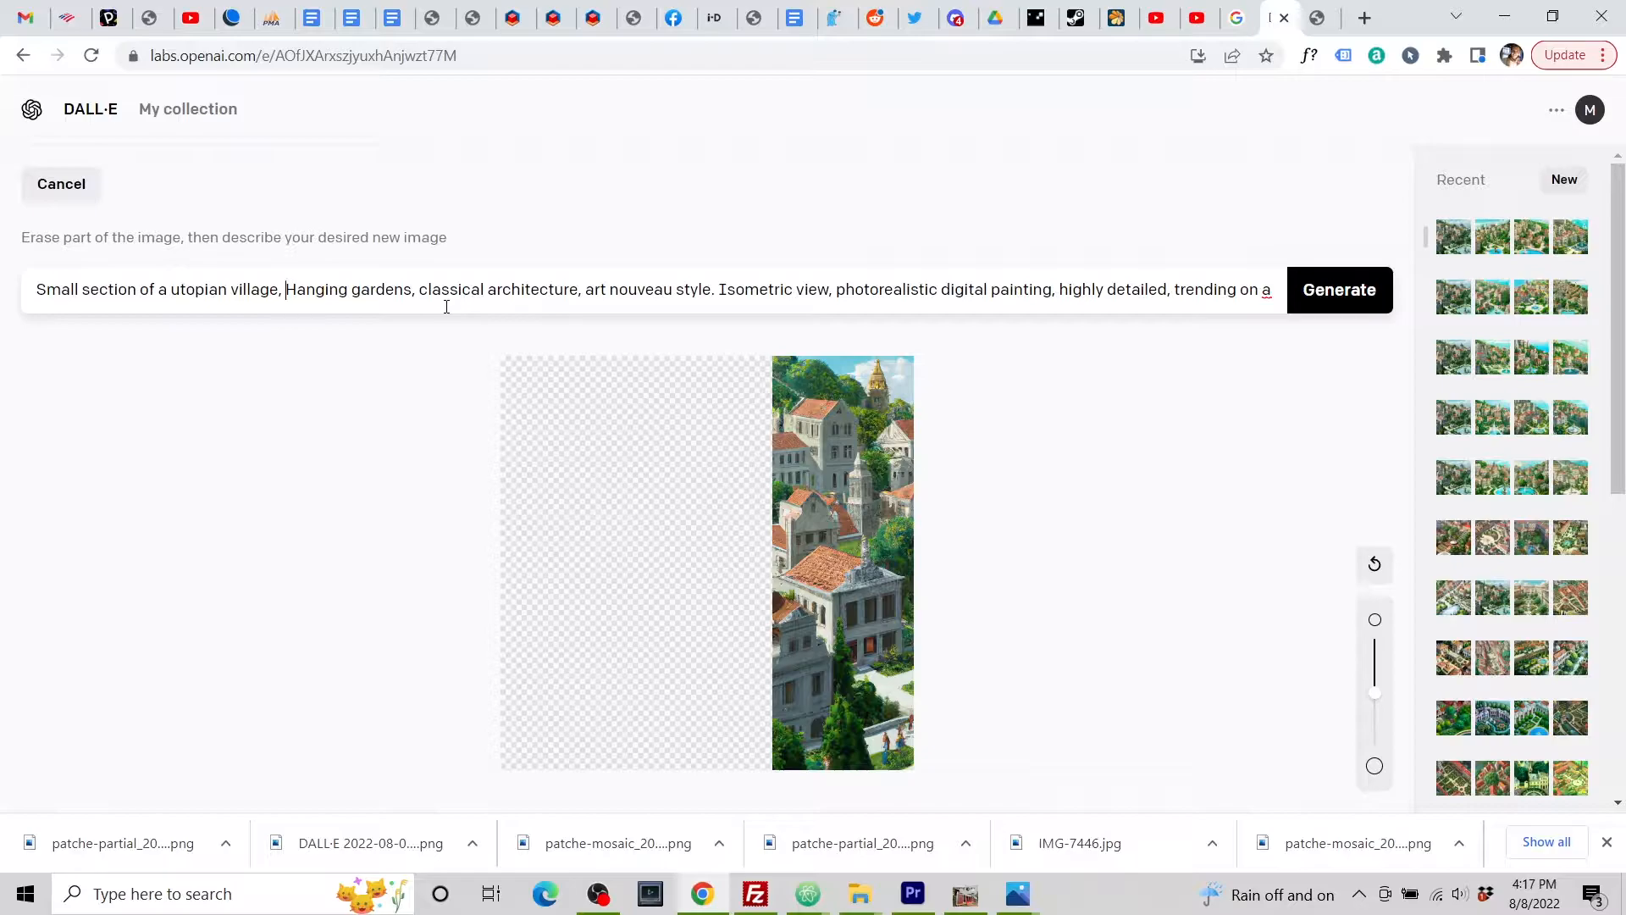
key("ctrl+a")
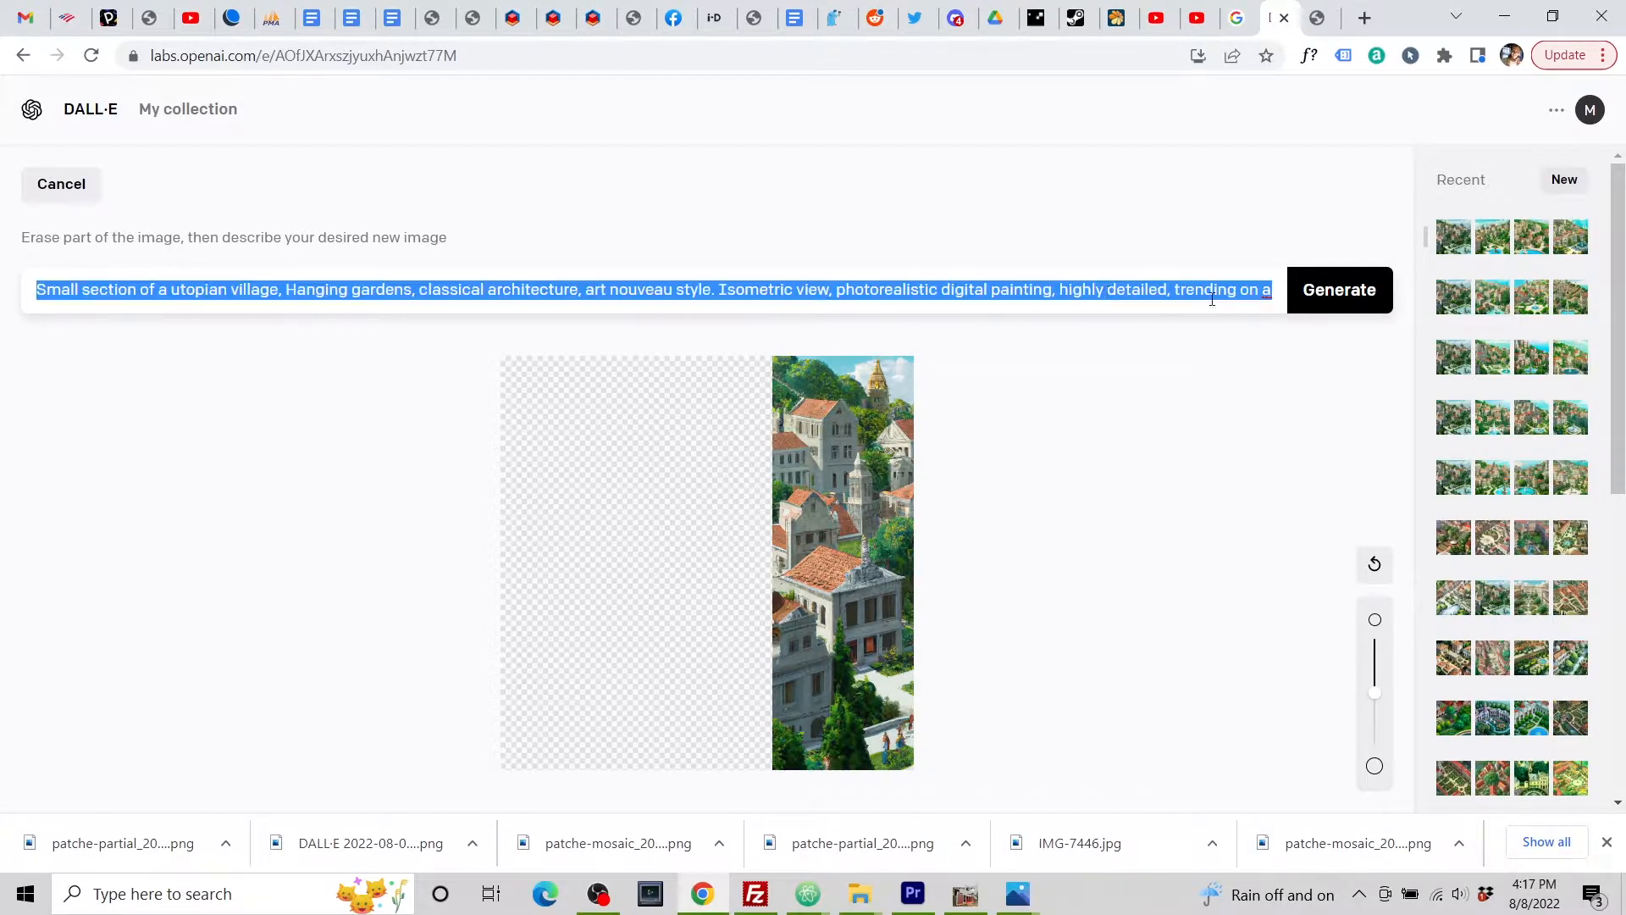
left_click(1337, 294)
left_click(1337, 294)
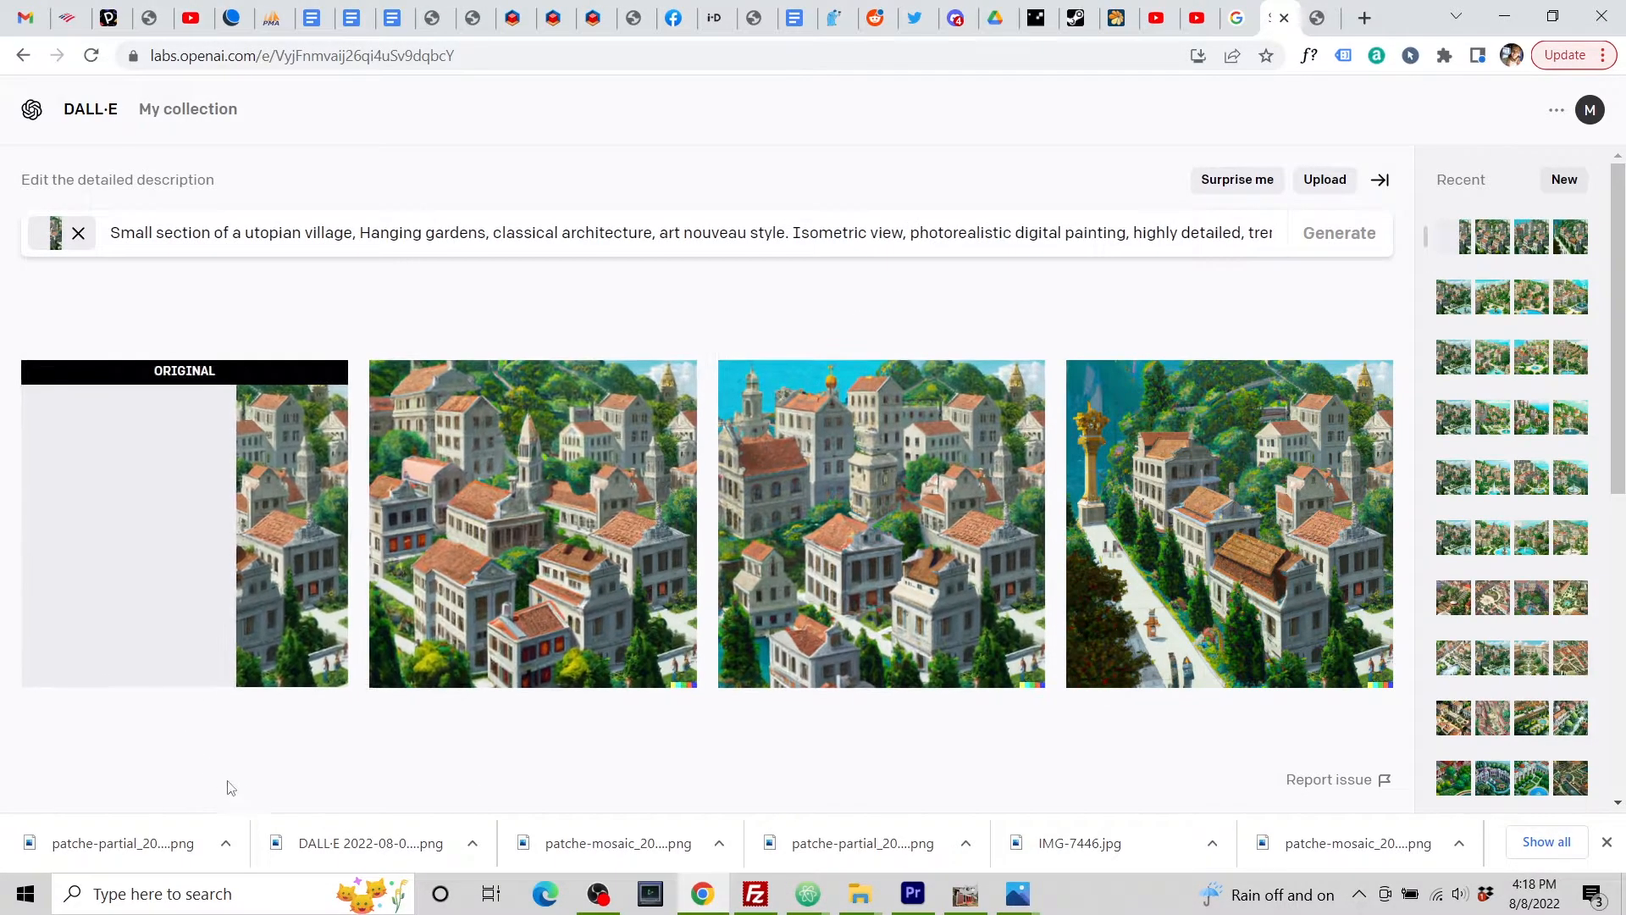
Step: View the completion with the golden column, then open and download the first completion with the central spire and densely packed houses
left_click(1292, 597)
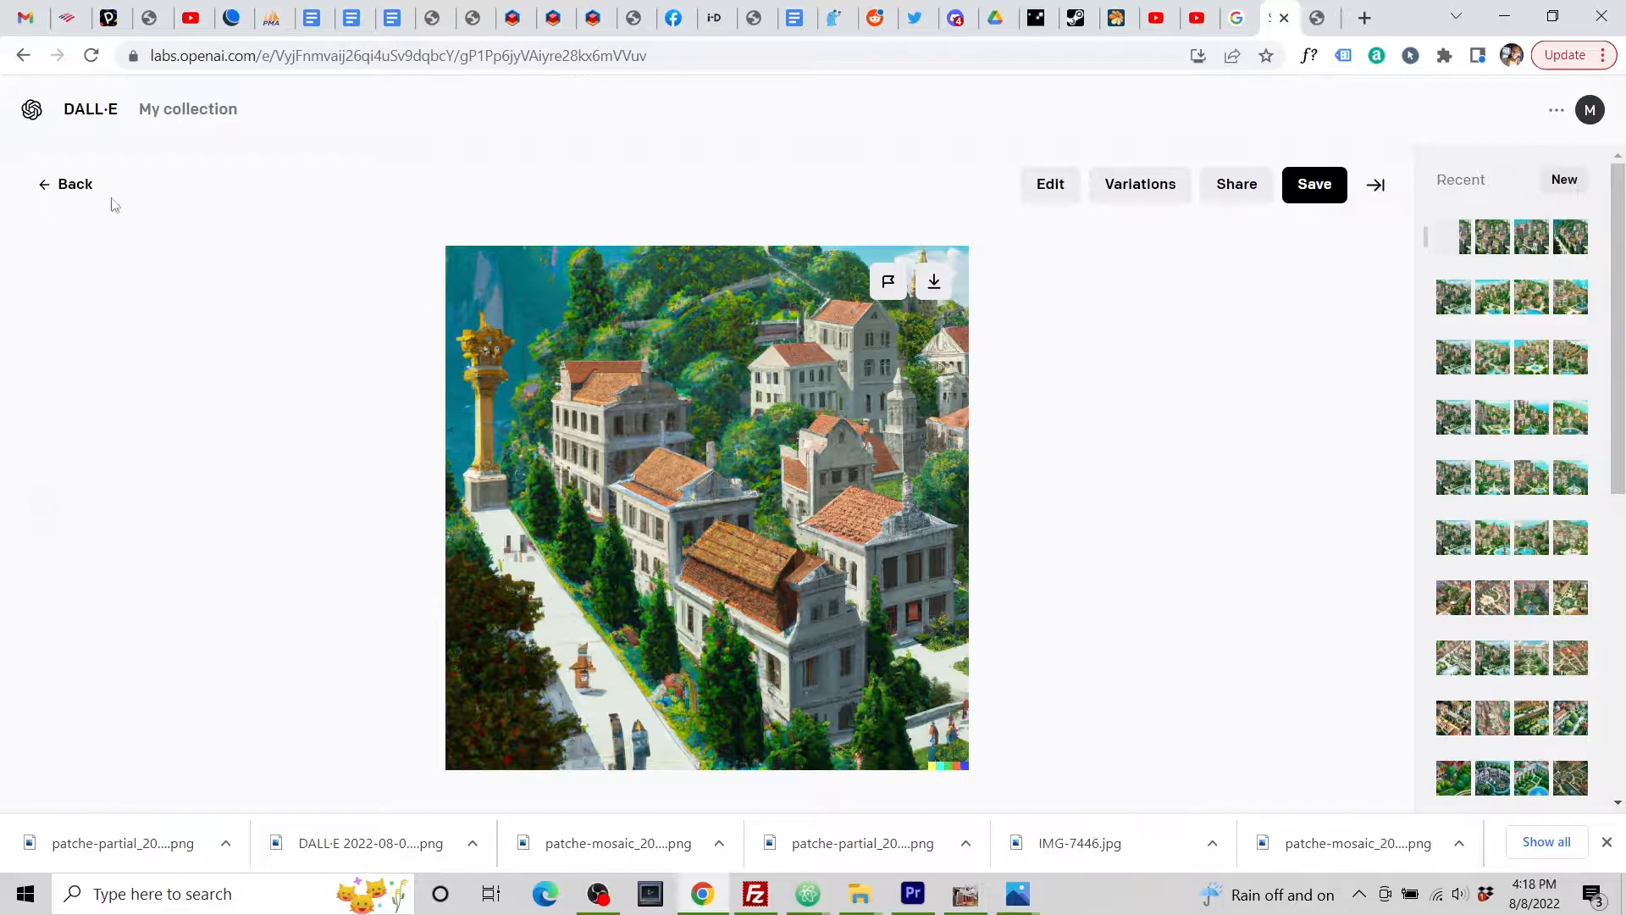
left_click(72, 186)
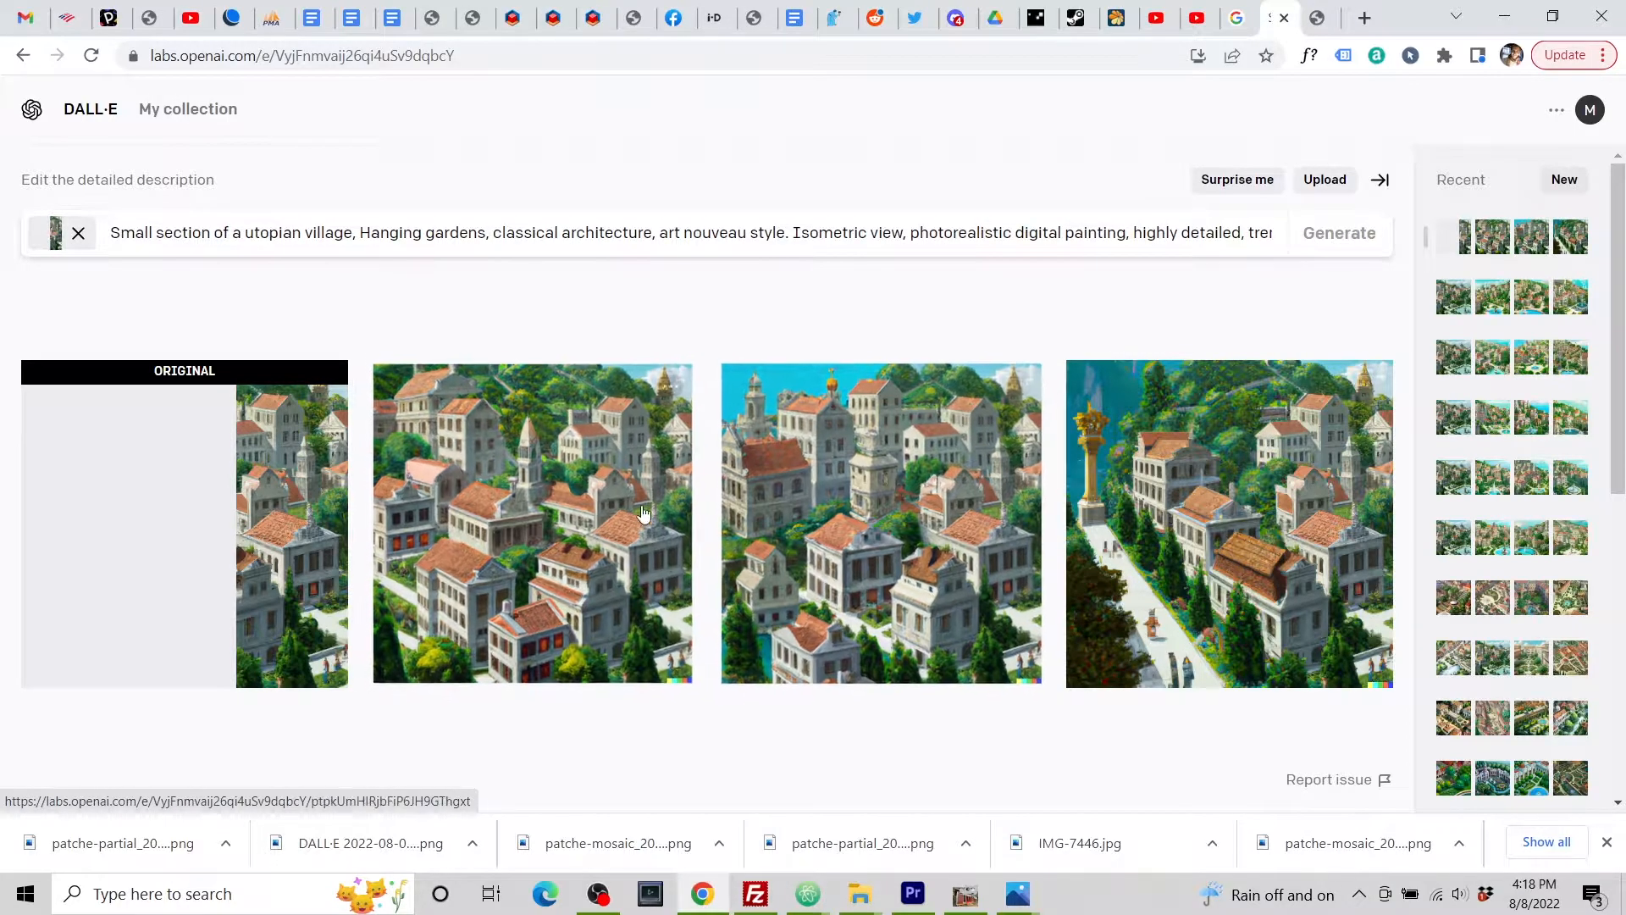
left_click(567, 497)
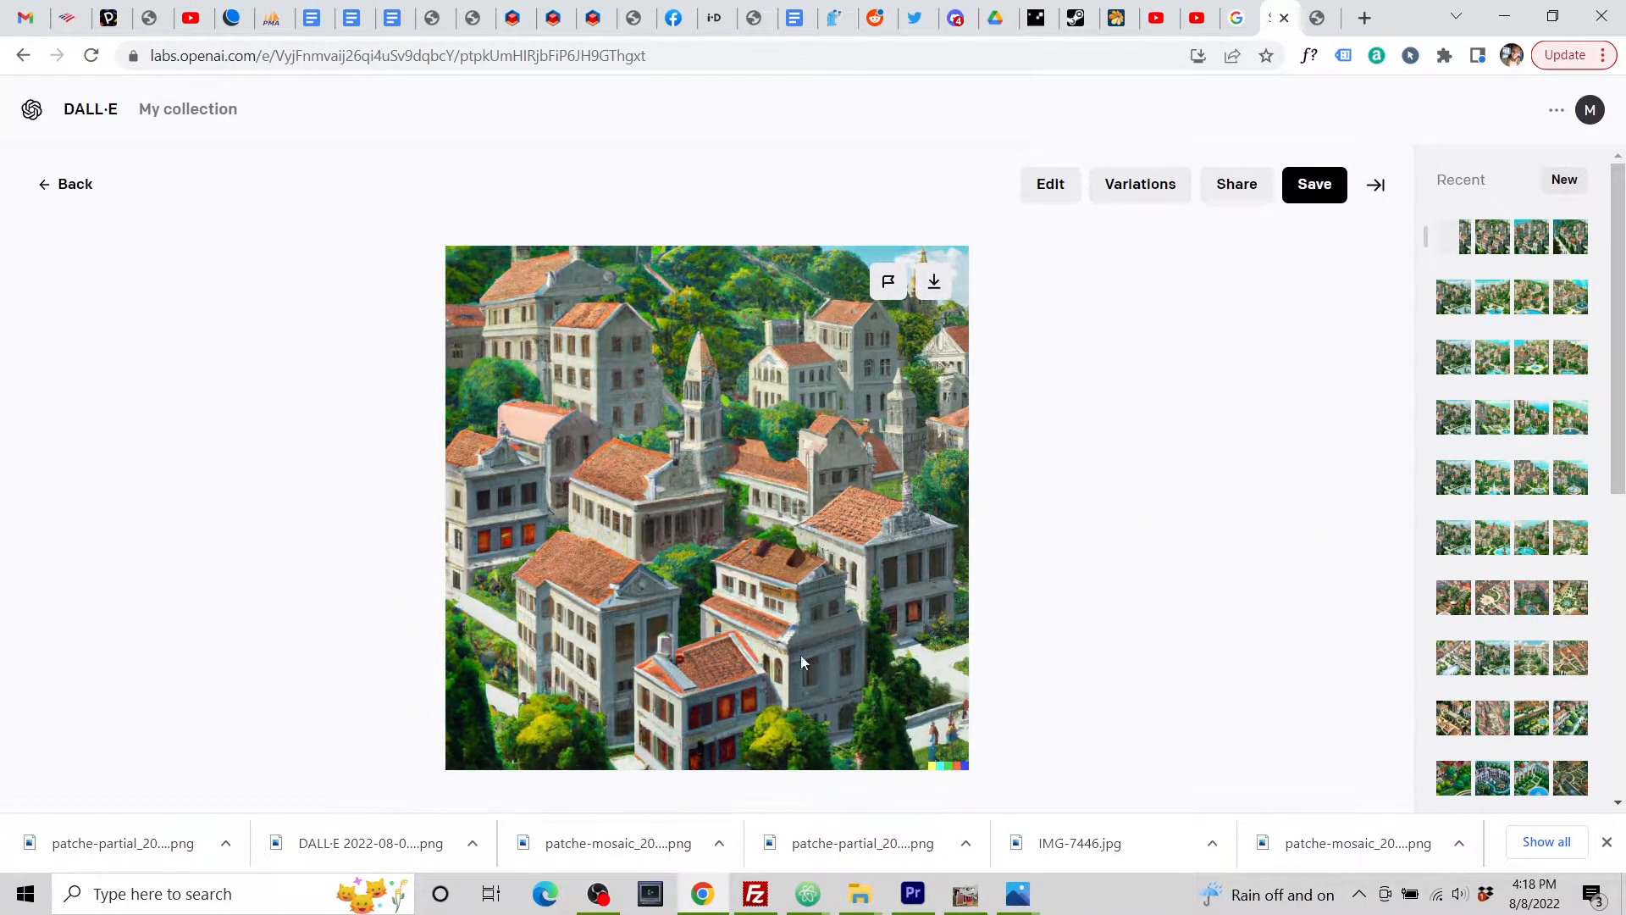
left_click(929, 281)
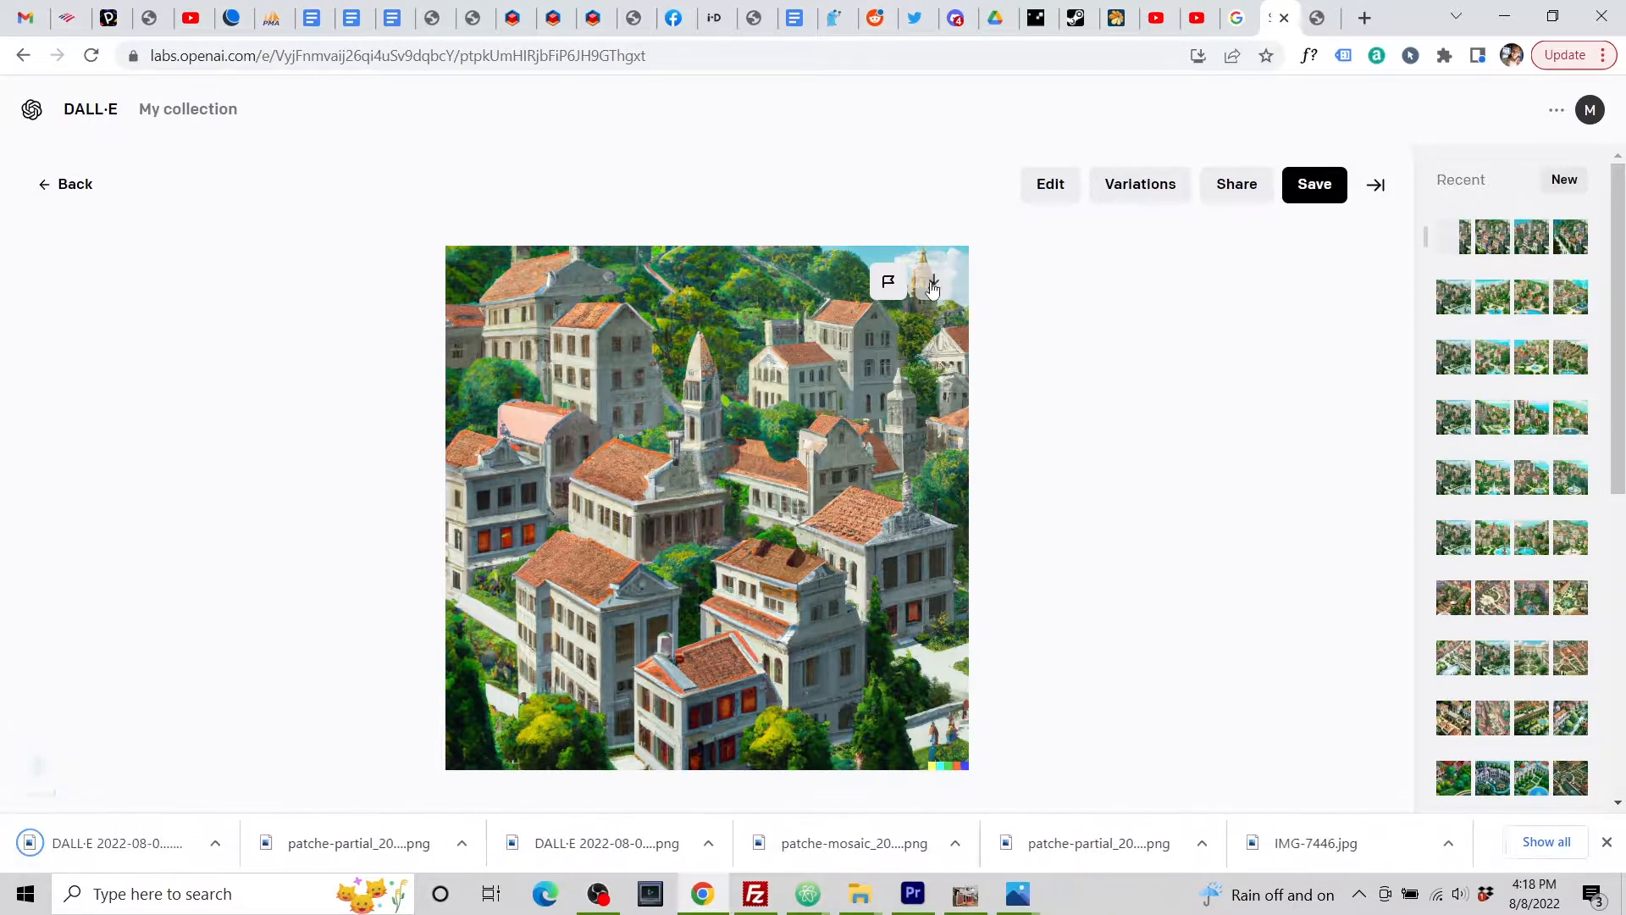
Step: Return to PATCH-E and upload the new DALL·E 16.18.29 image as the completion for the tile overlapping the village's left edge
left_click(1317, 26)
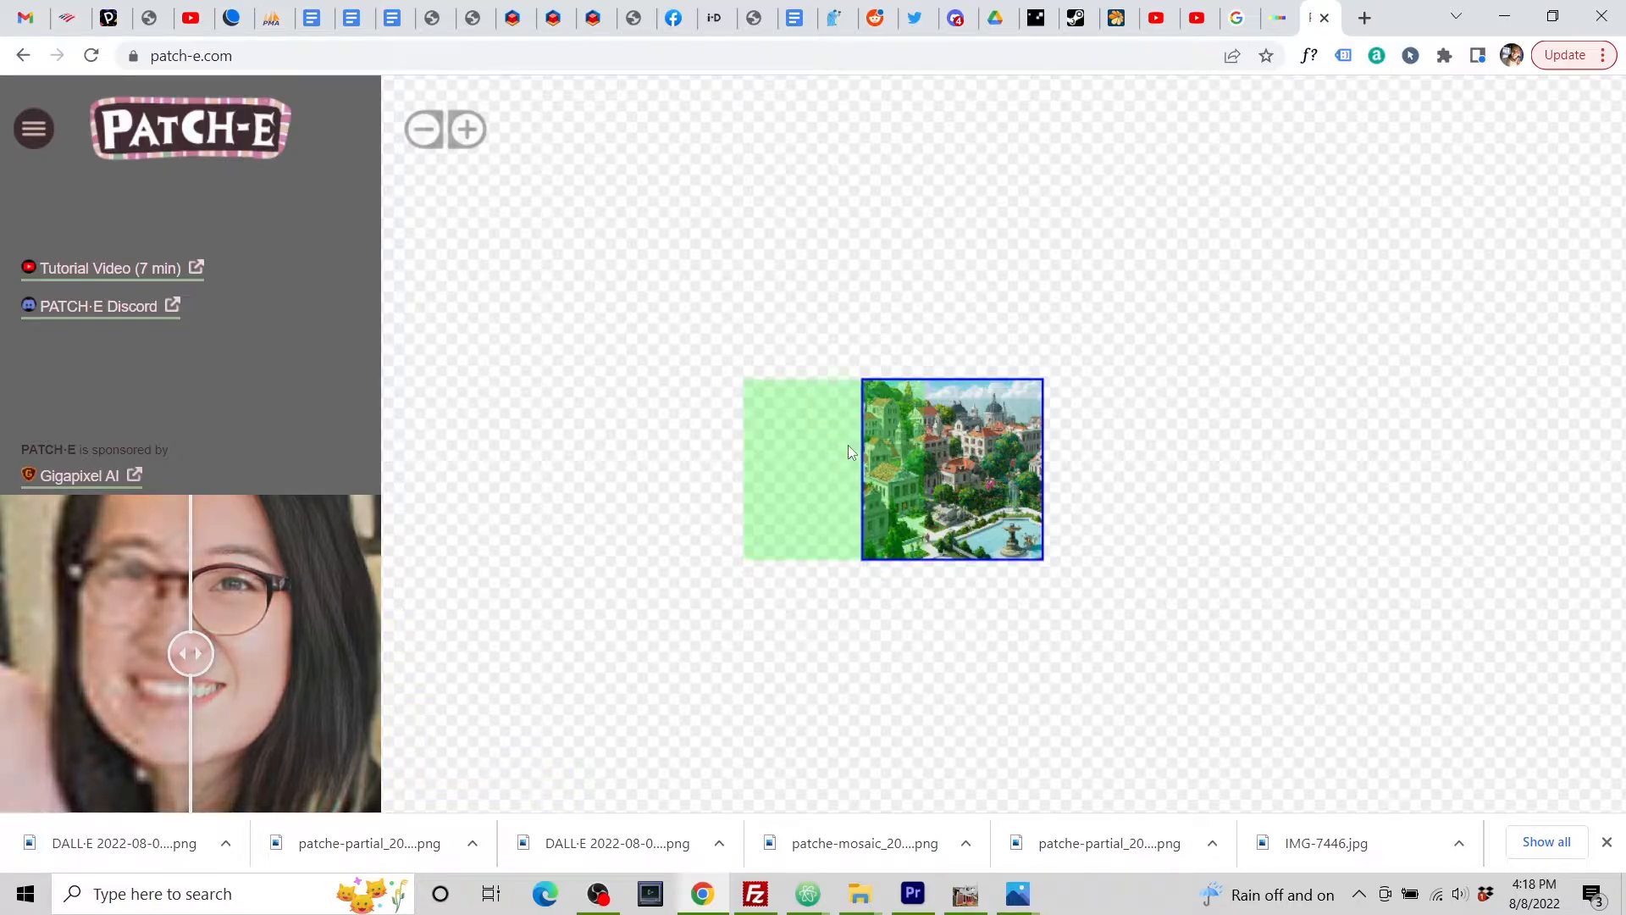
left_click(825, 459)
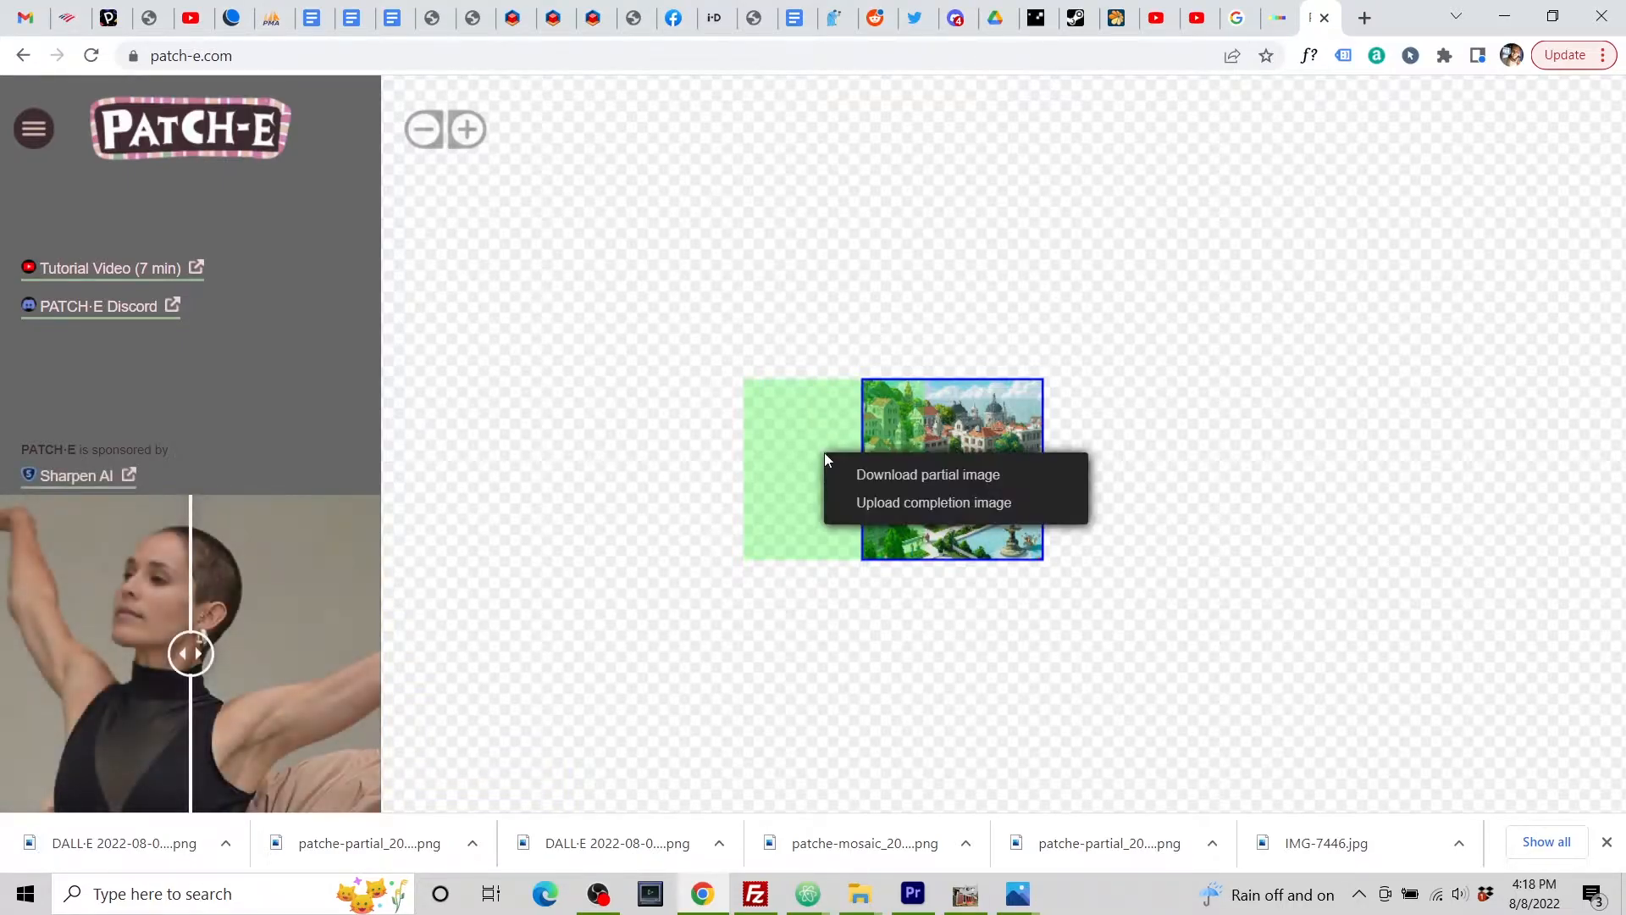
left_click(943, 504)
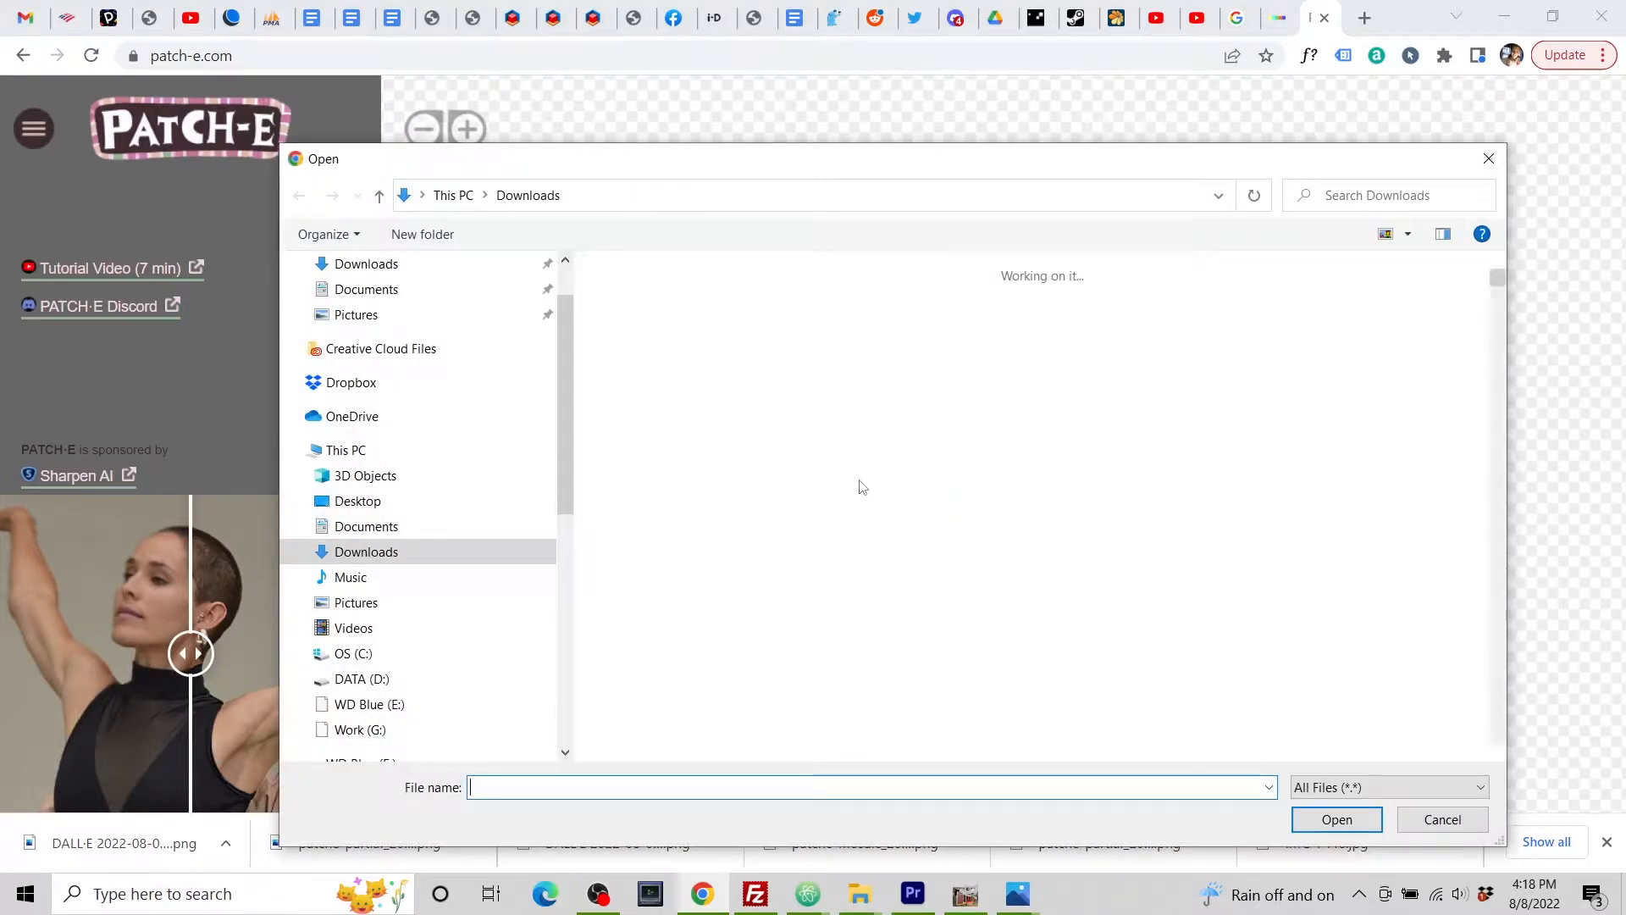
left_click(665, 427)
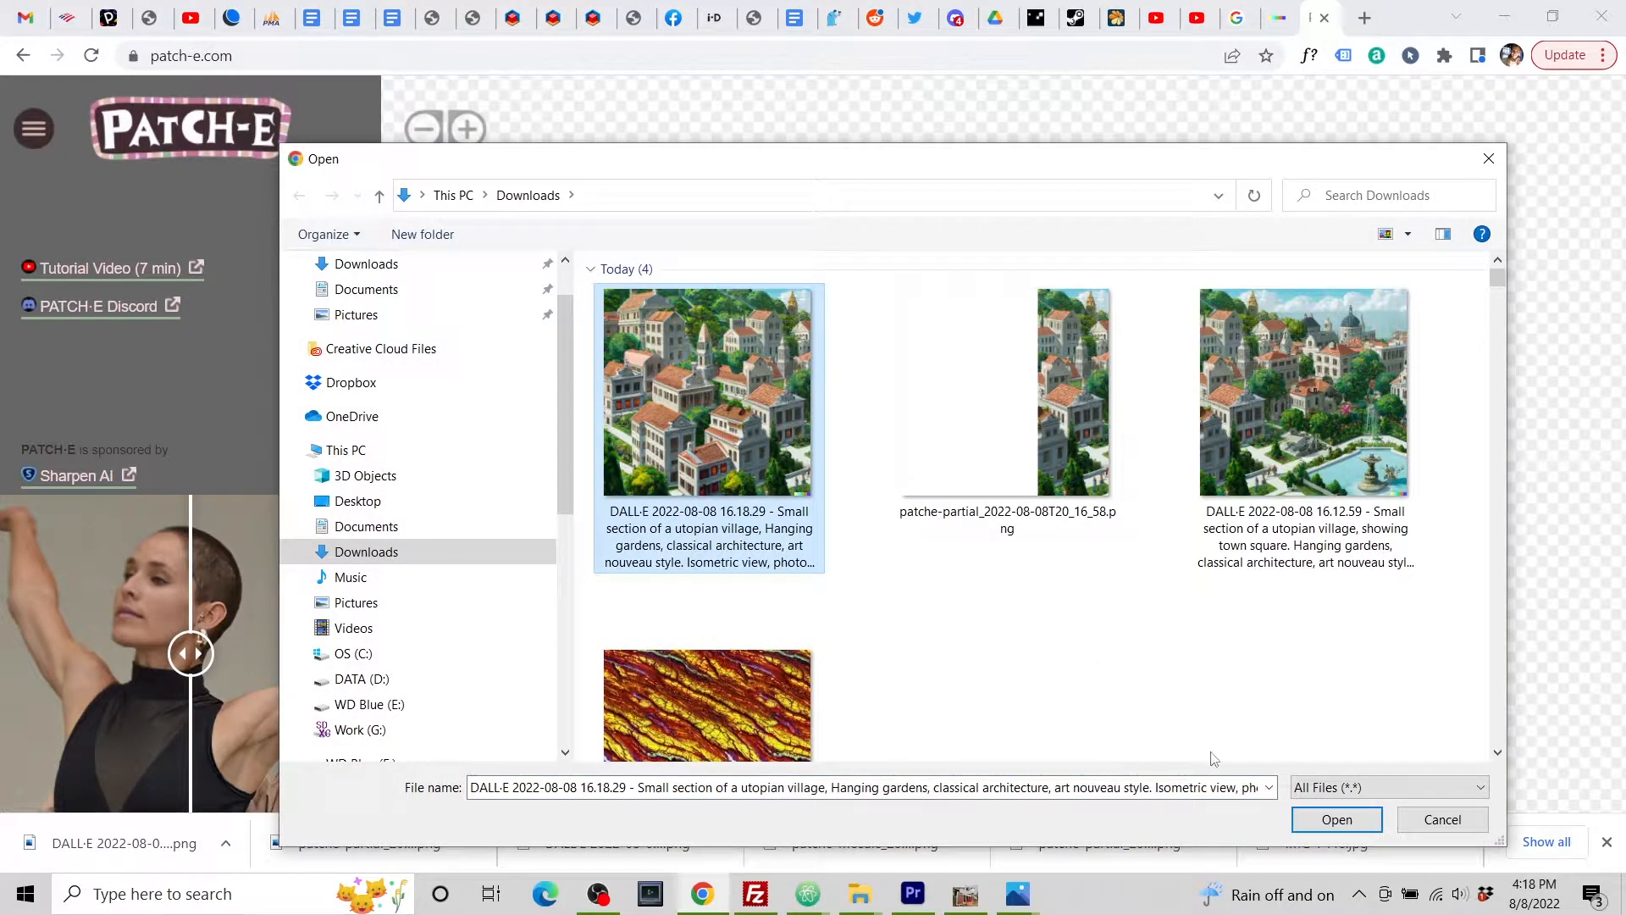
left_click(1300, 815)
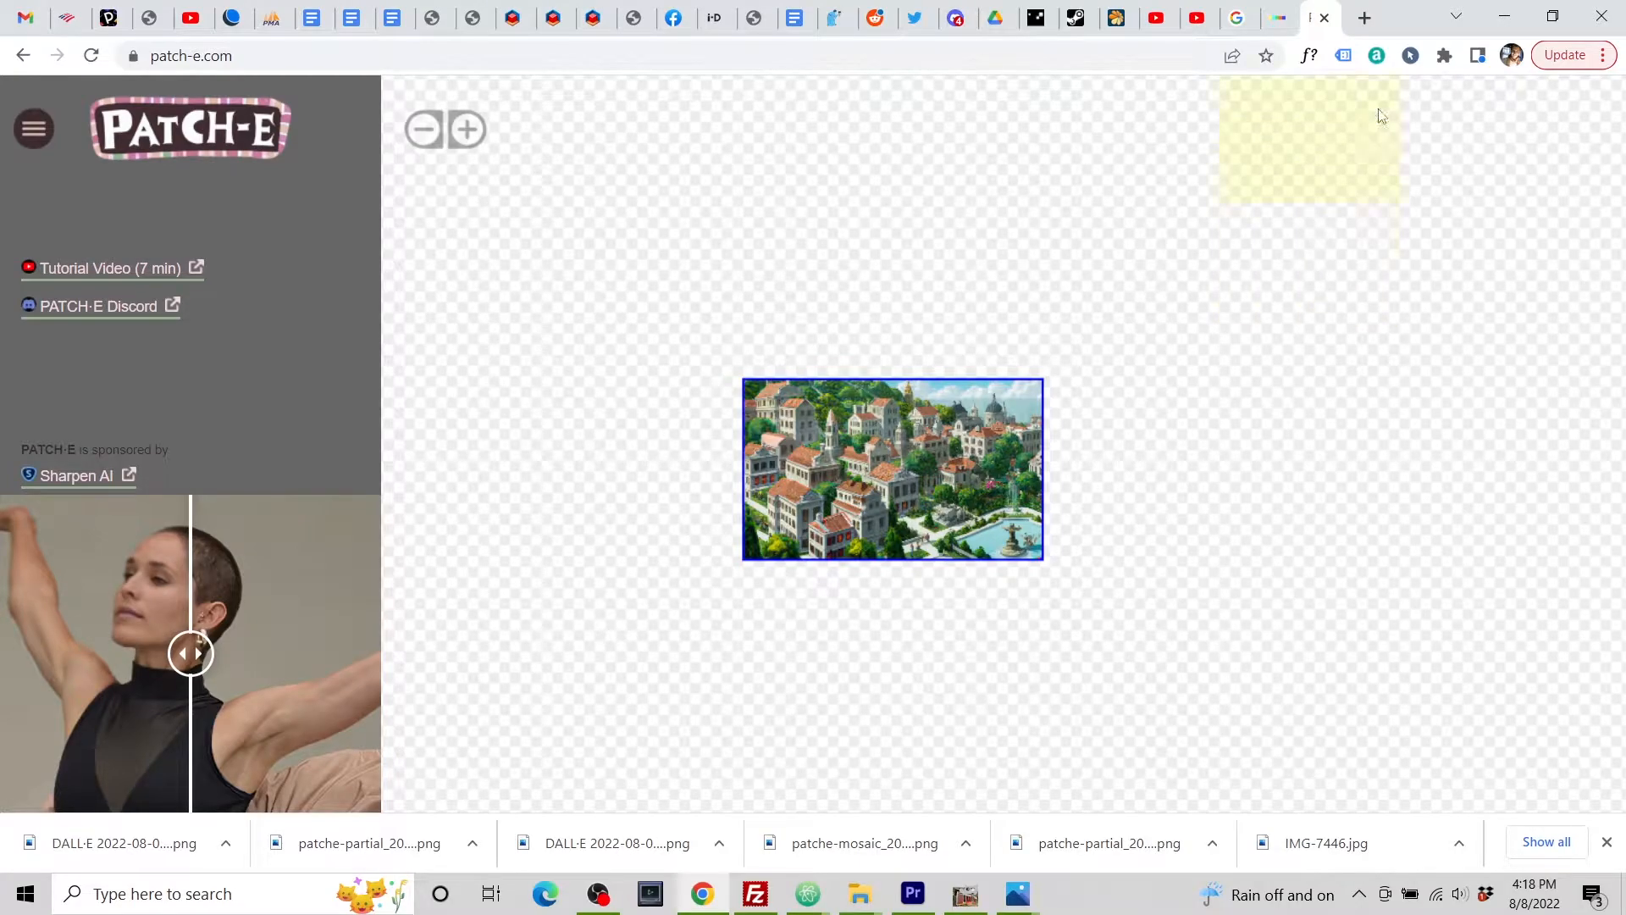
Step: Return to the DALL·E completions and download the second one, with turquoise sky and a golden-domed tower
left_click(1275, 18)
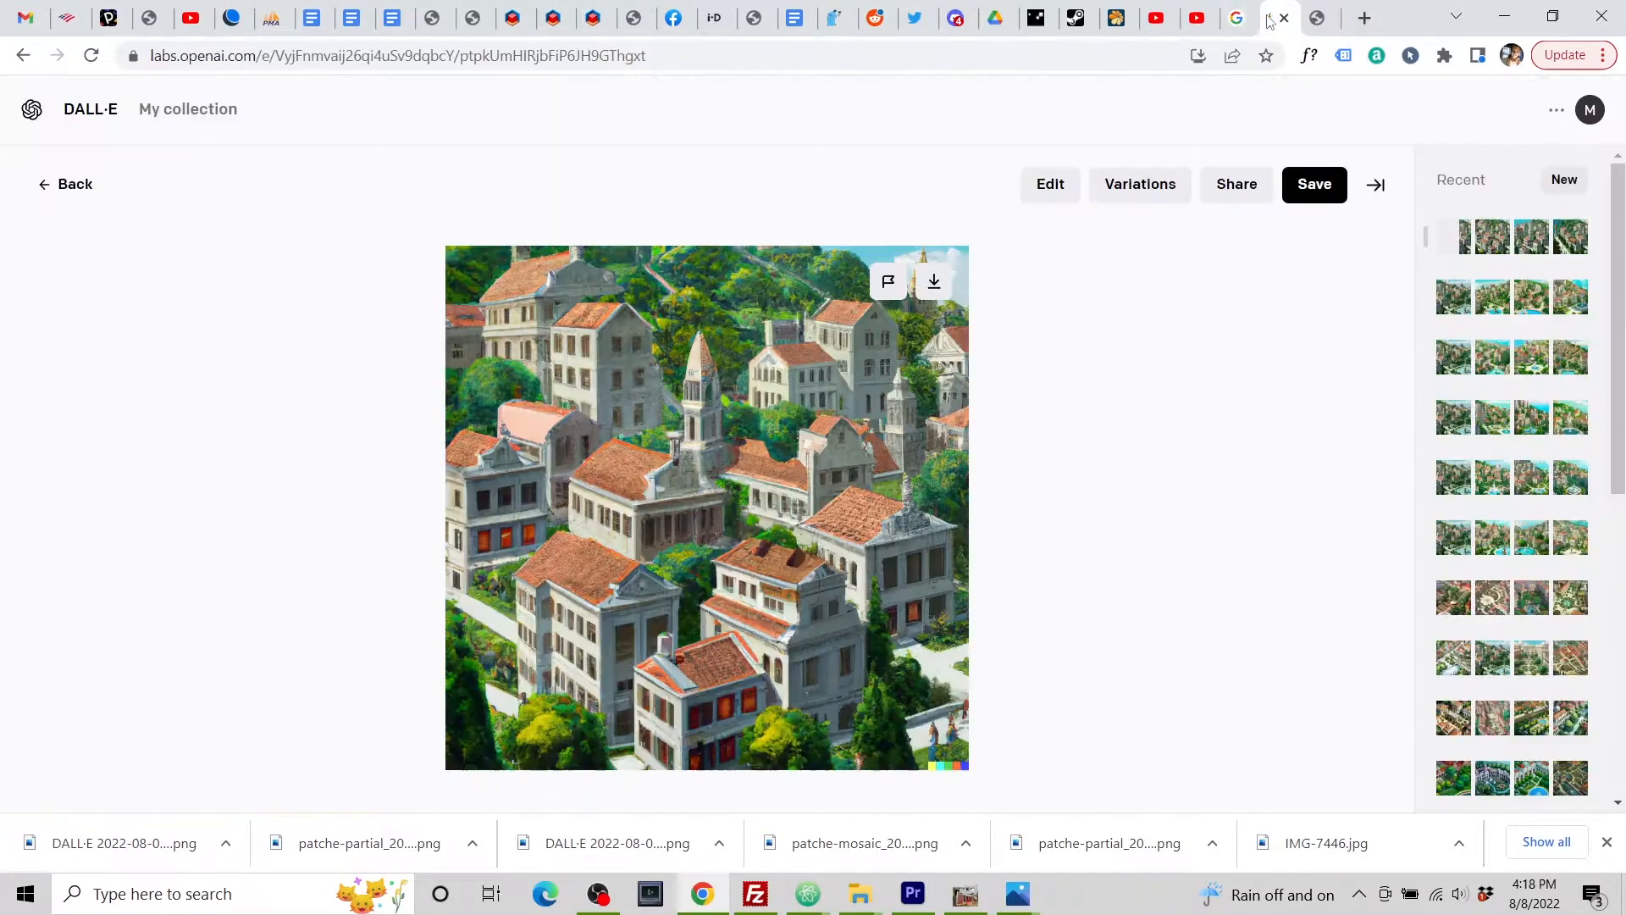
left_click(76, 188)
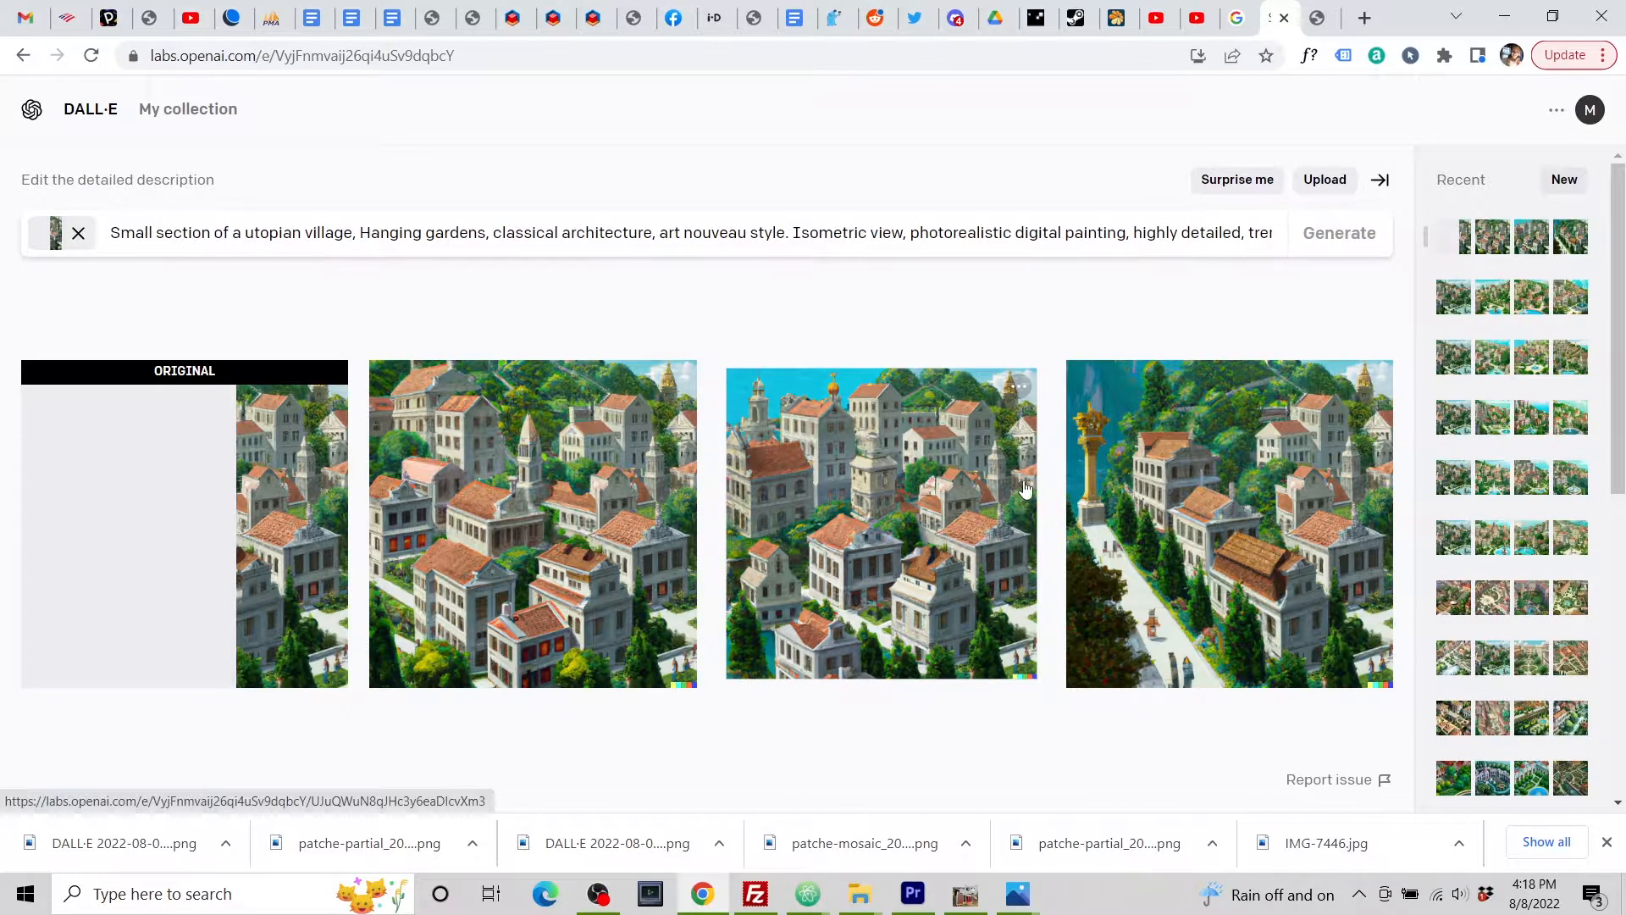
left_click(950, 503)
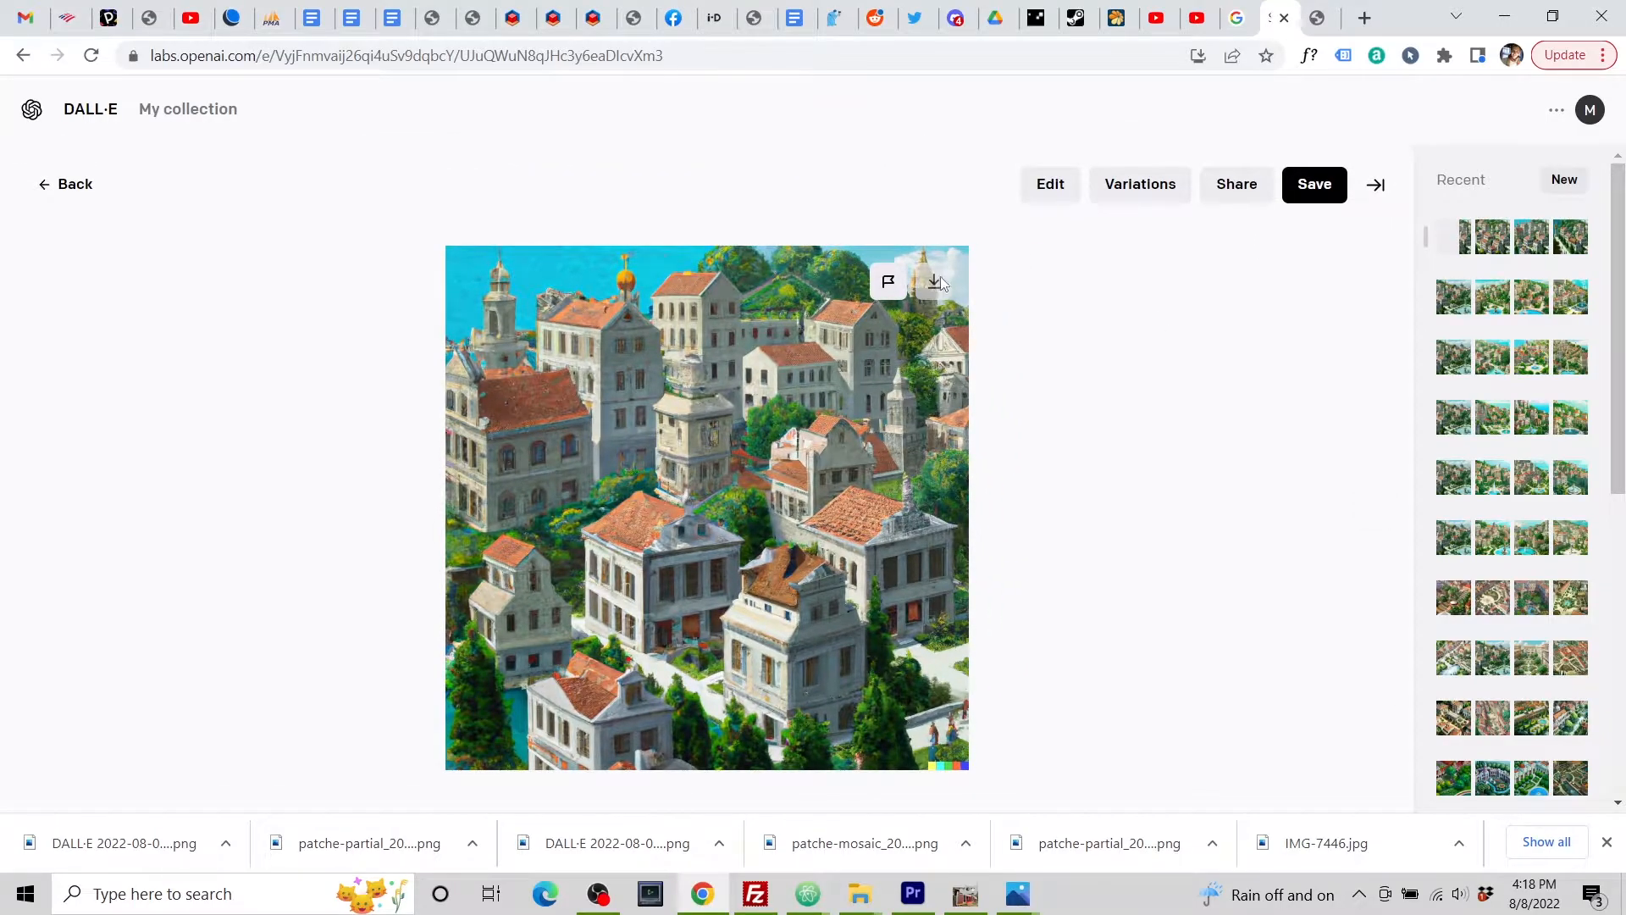
left_click(940, 276)
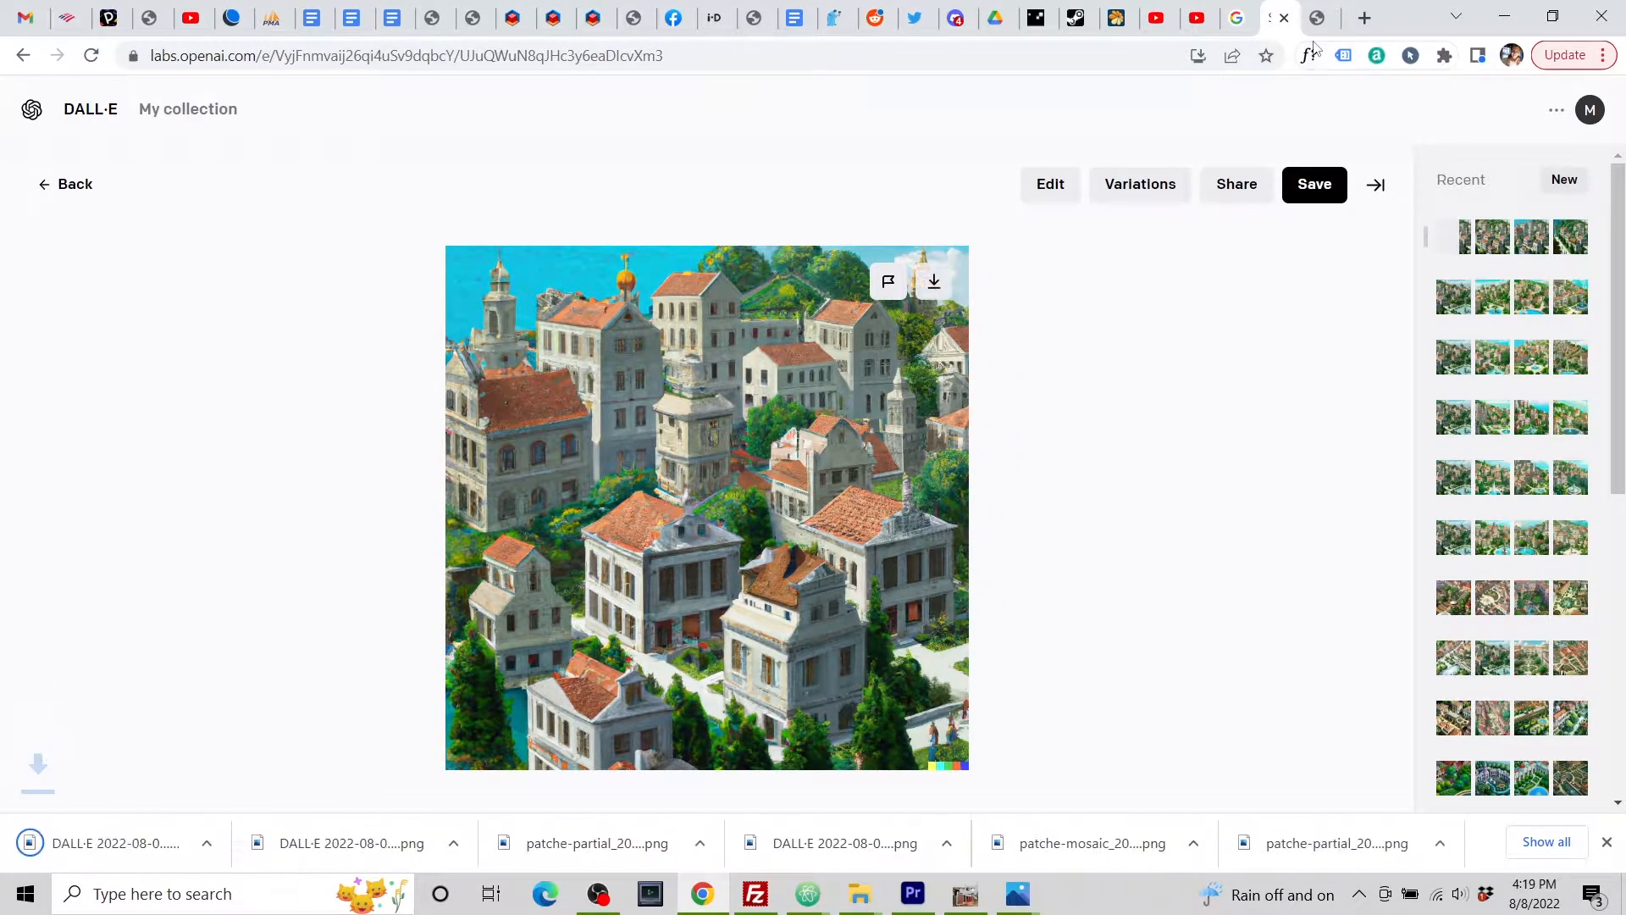
Step: In PATCH-E, upload the DALL·E 16.19.01 image as a separate tile right of the village, leaving a narrow gap between them
left_click(1313, 20)
left_click_drag(119, 843, 978, 537)
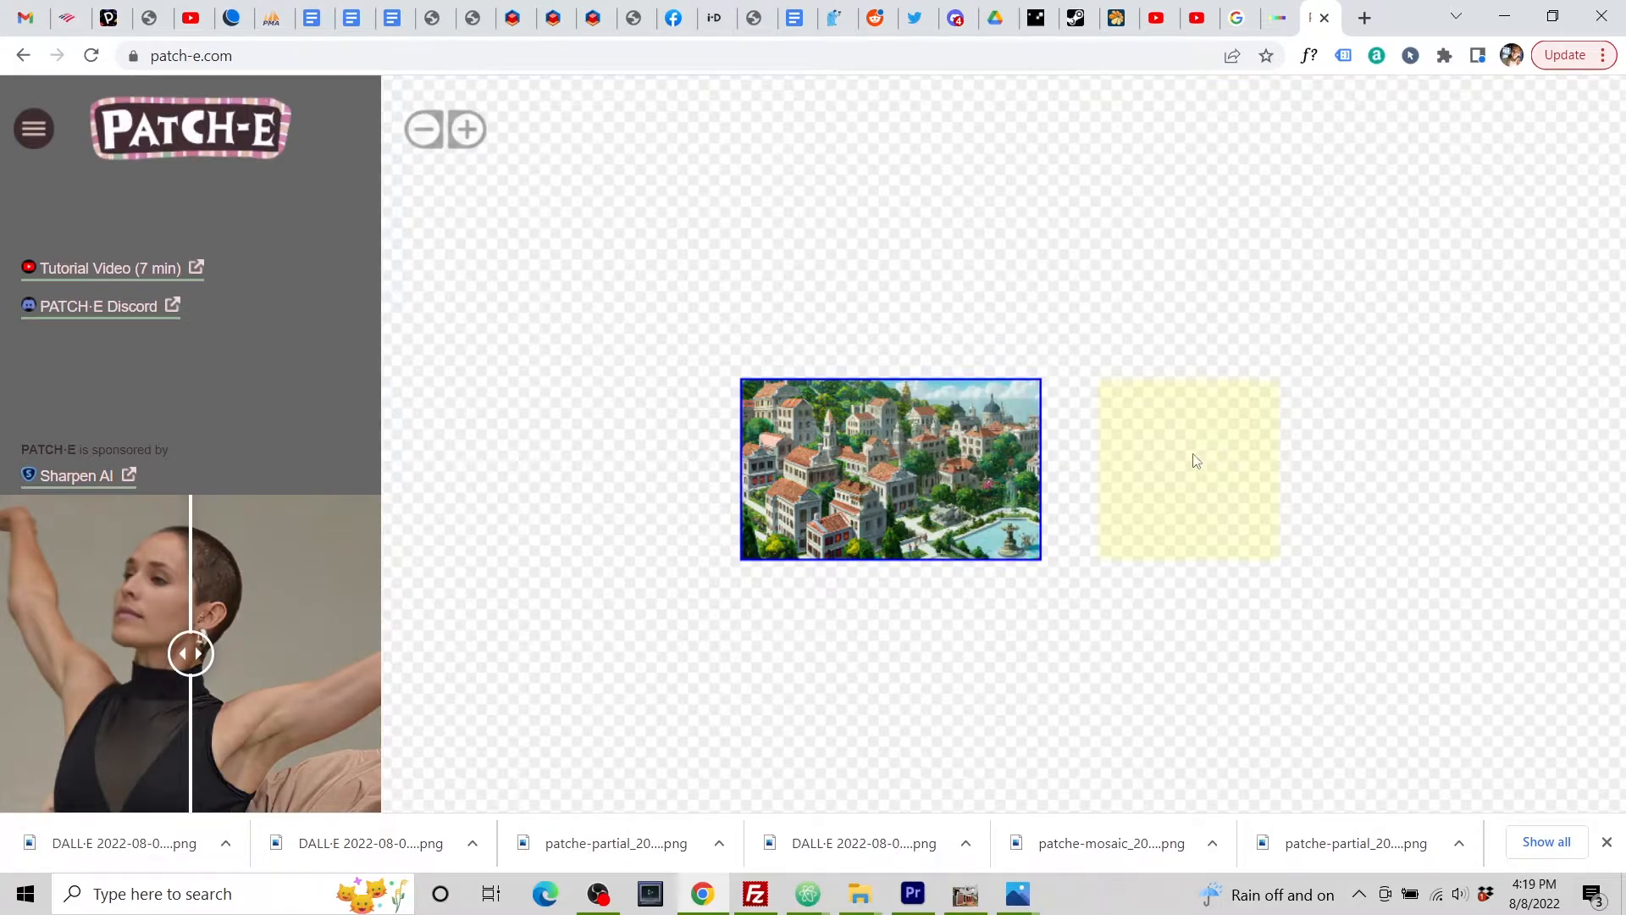
left_click_drag(1196, 460, 881, 453)
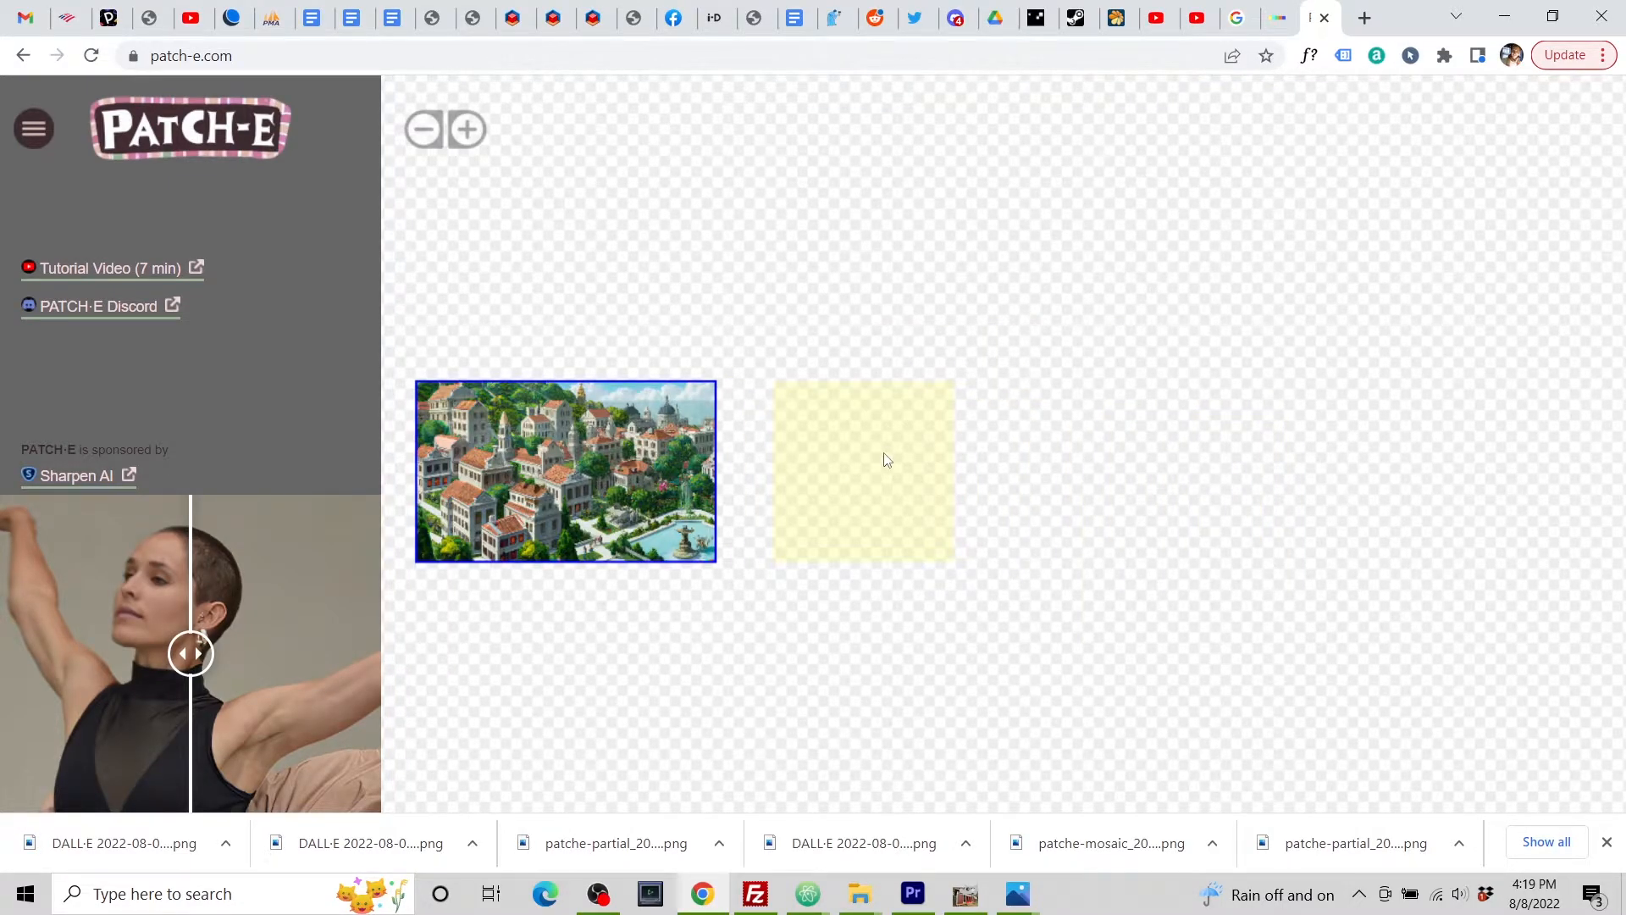
left_click(896, 463)
left_click(950, 479)
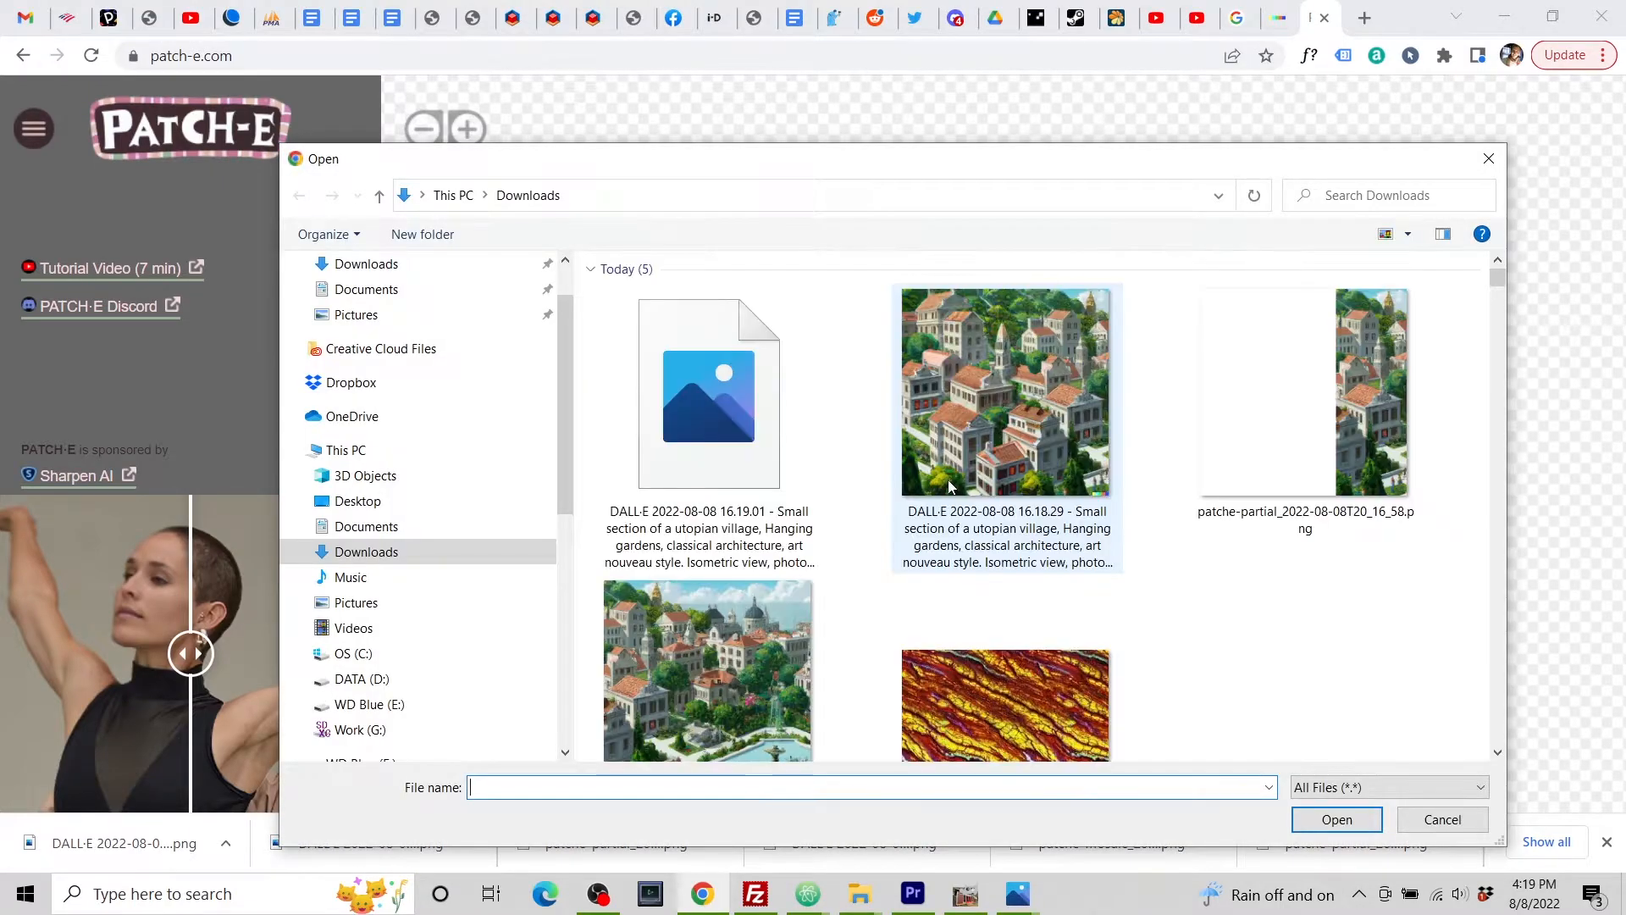
left_click(1044, 399)
left_click(725, 438)
left_click(1337, 819)
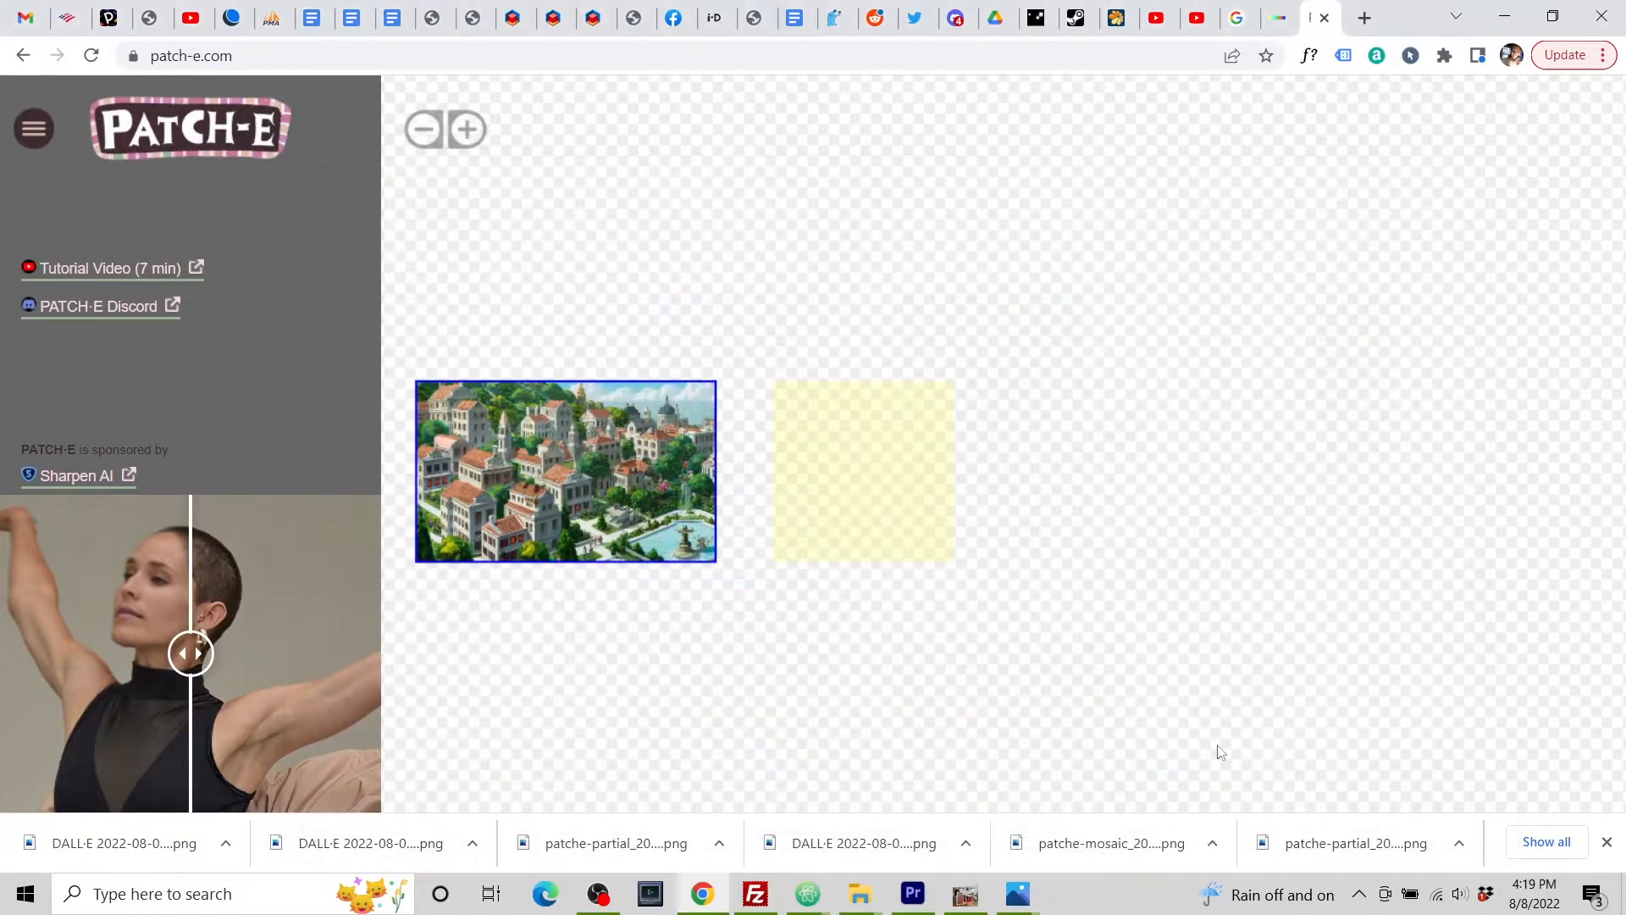
Step: Download the partial tile spanning the gap between the two village images and open patche-partial_2022-08-08T20_19_20.png in DALL·E for image editing
left_click(735, 449)
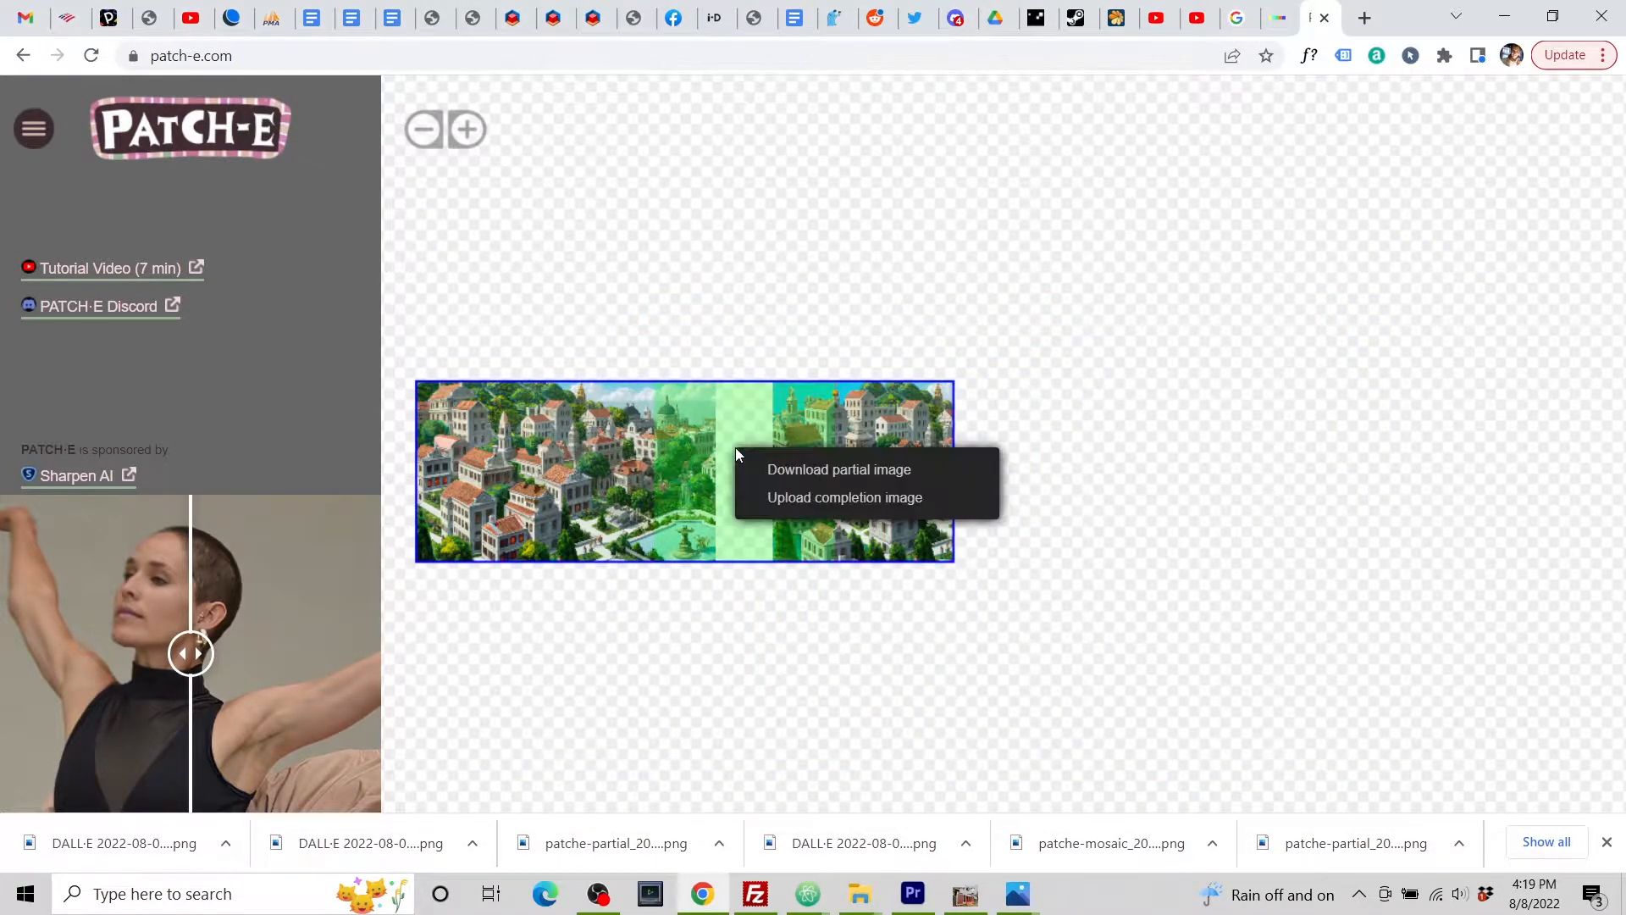
left_click(825, 471)
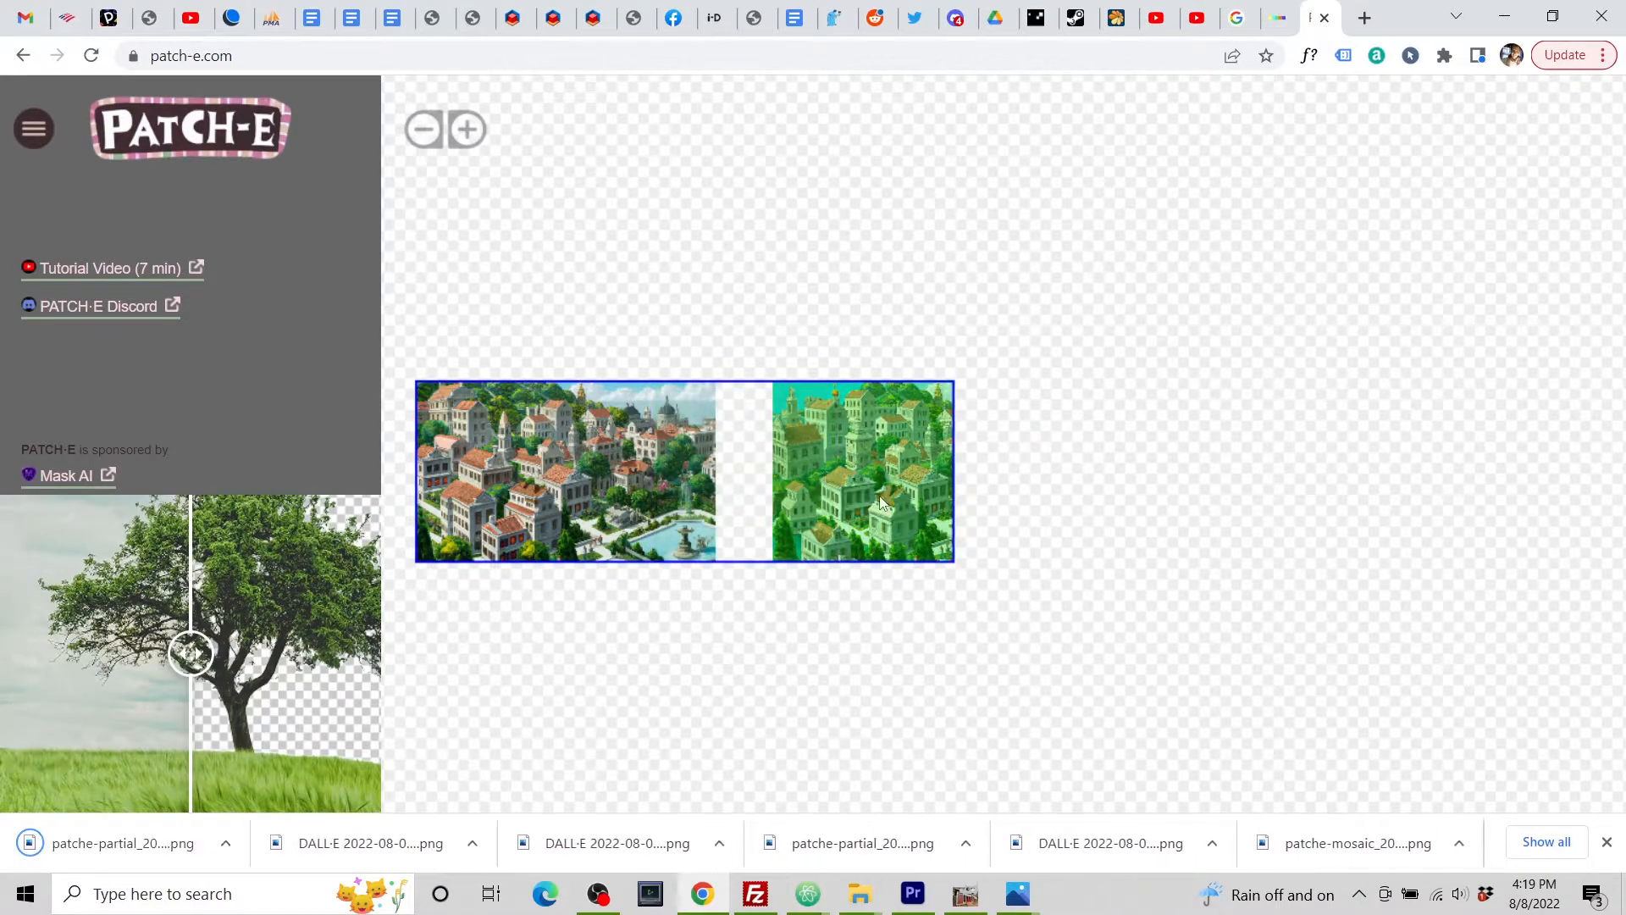
left_click(1279, 20)
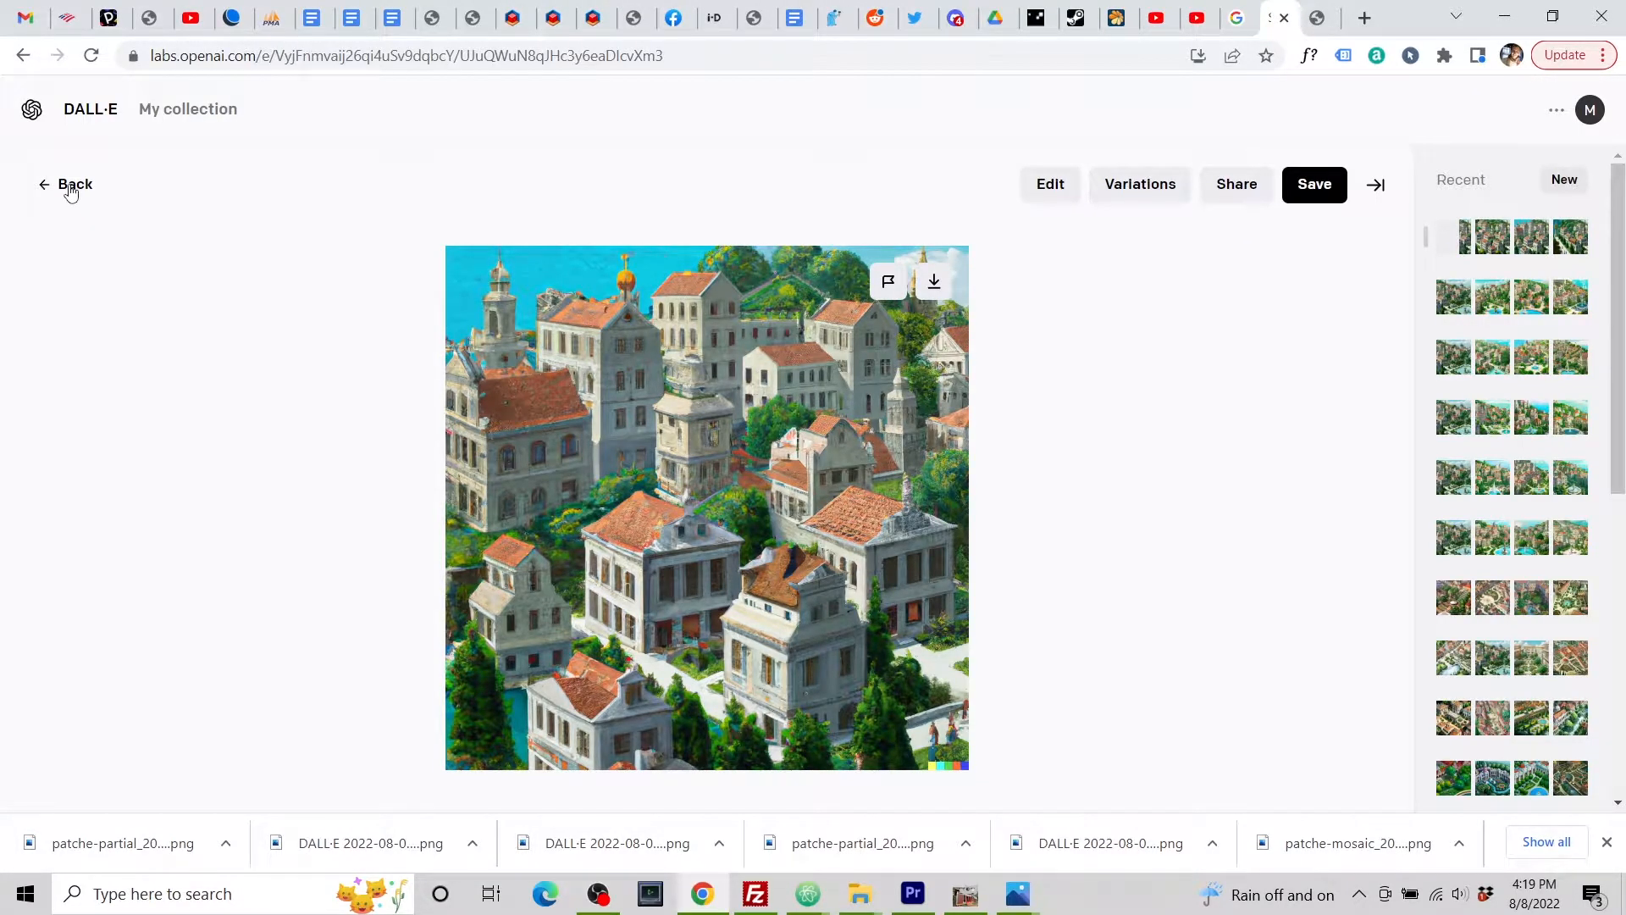
left_click(71, 188)
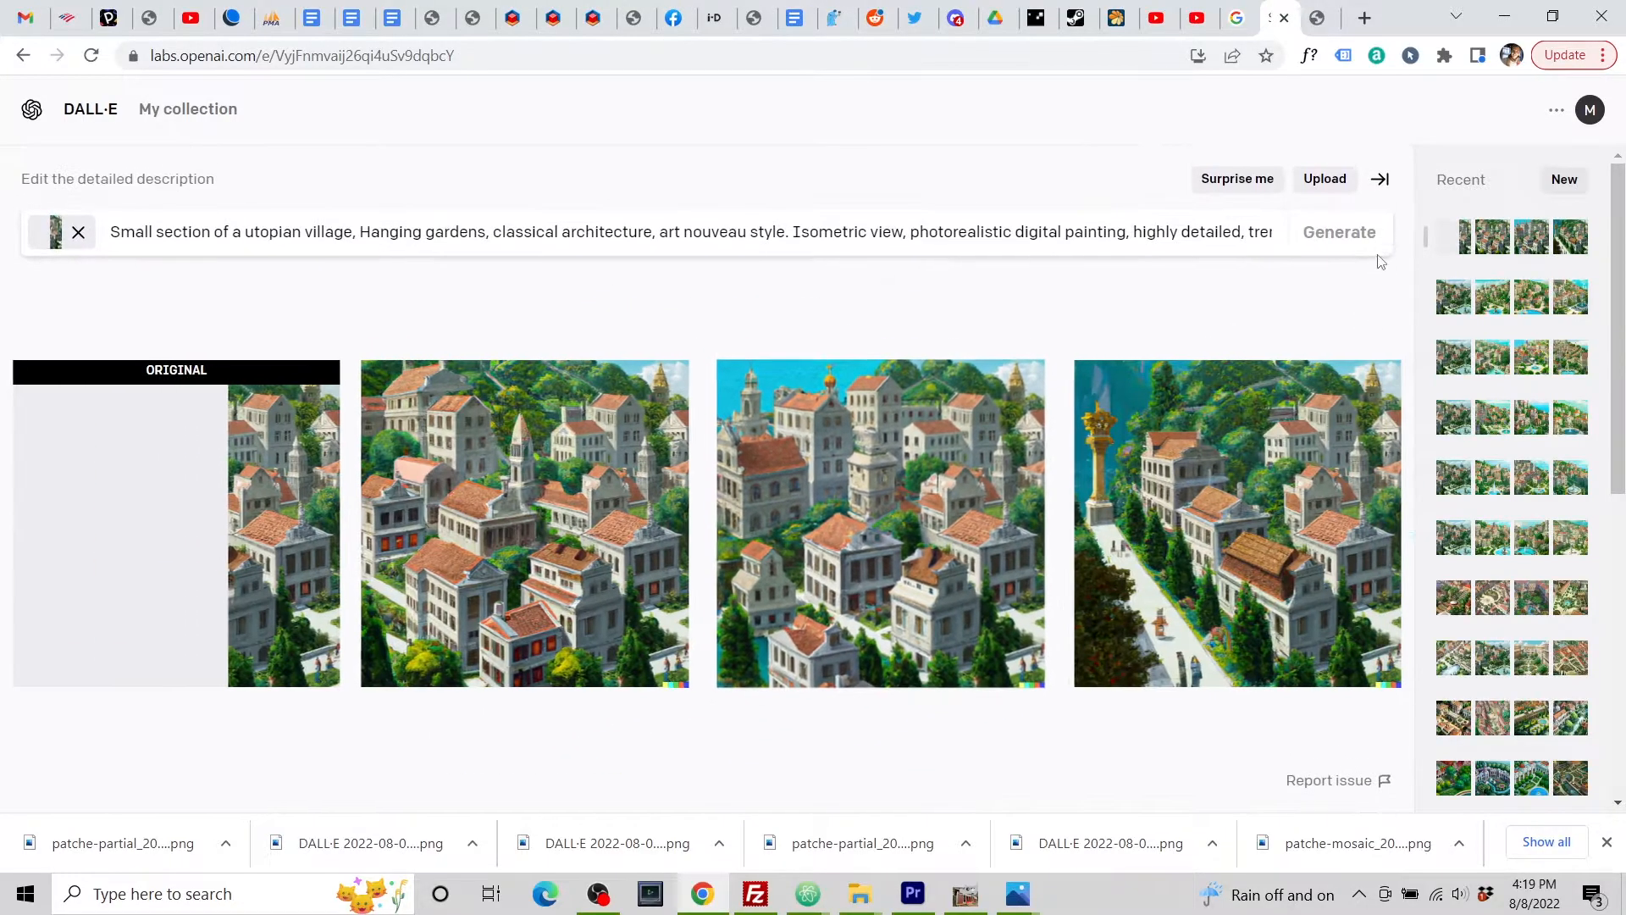
left_click(1327, 180)
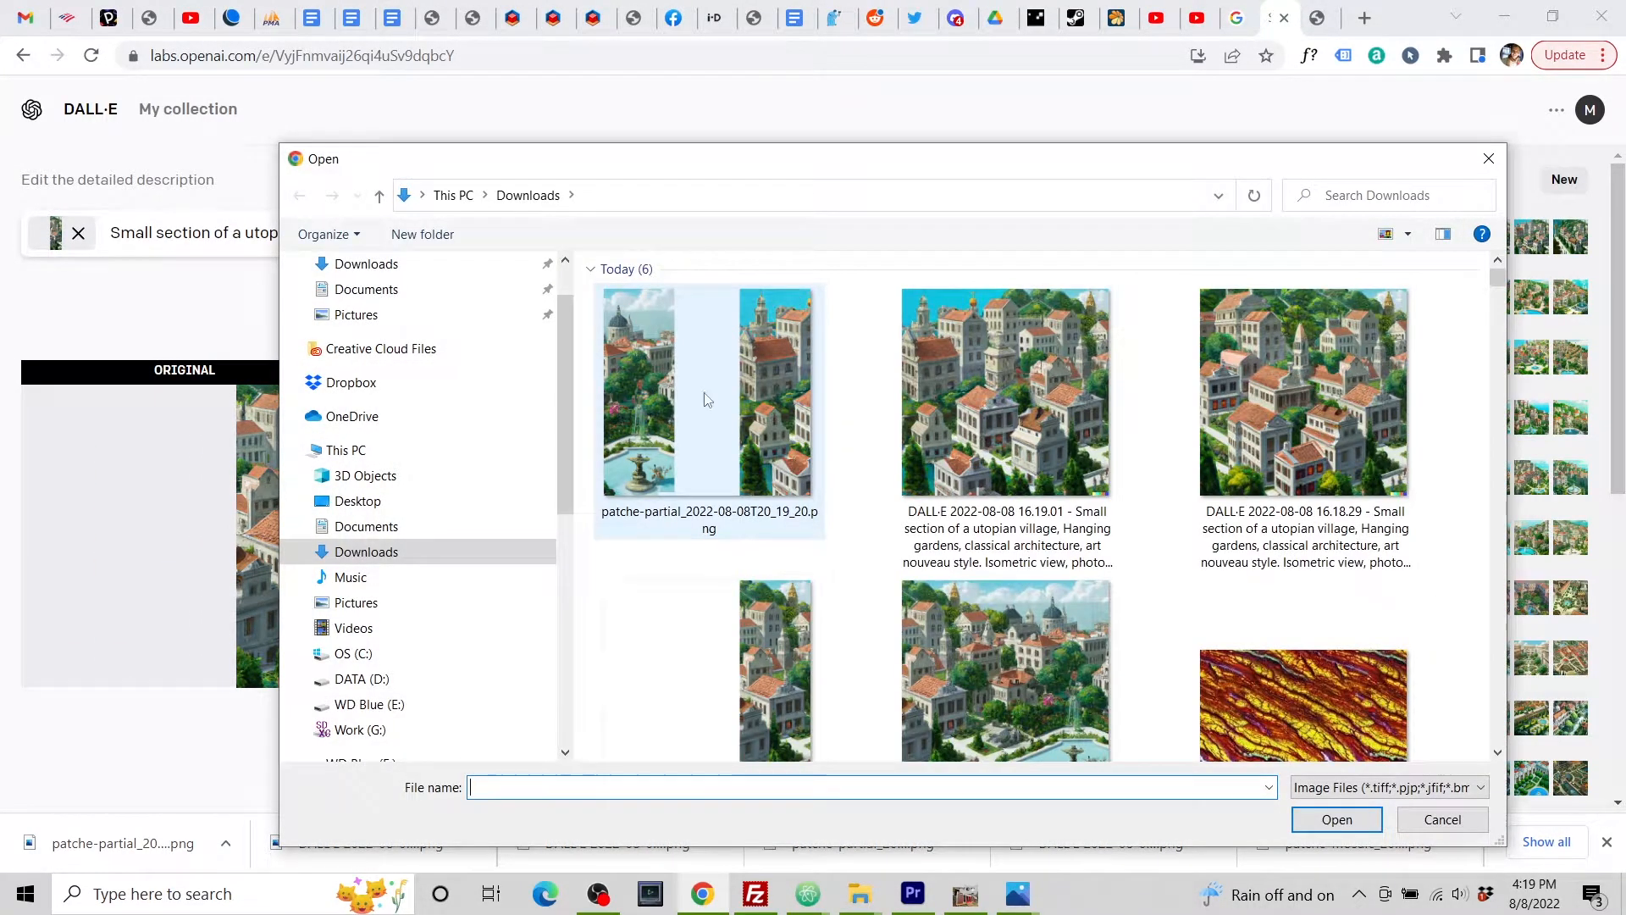
left_click(697, 444)
left_click(1338, 820)
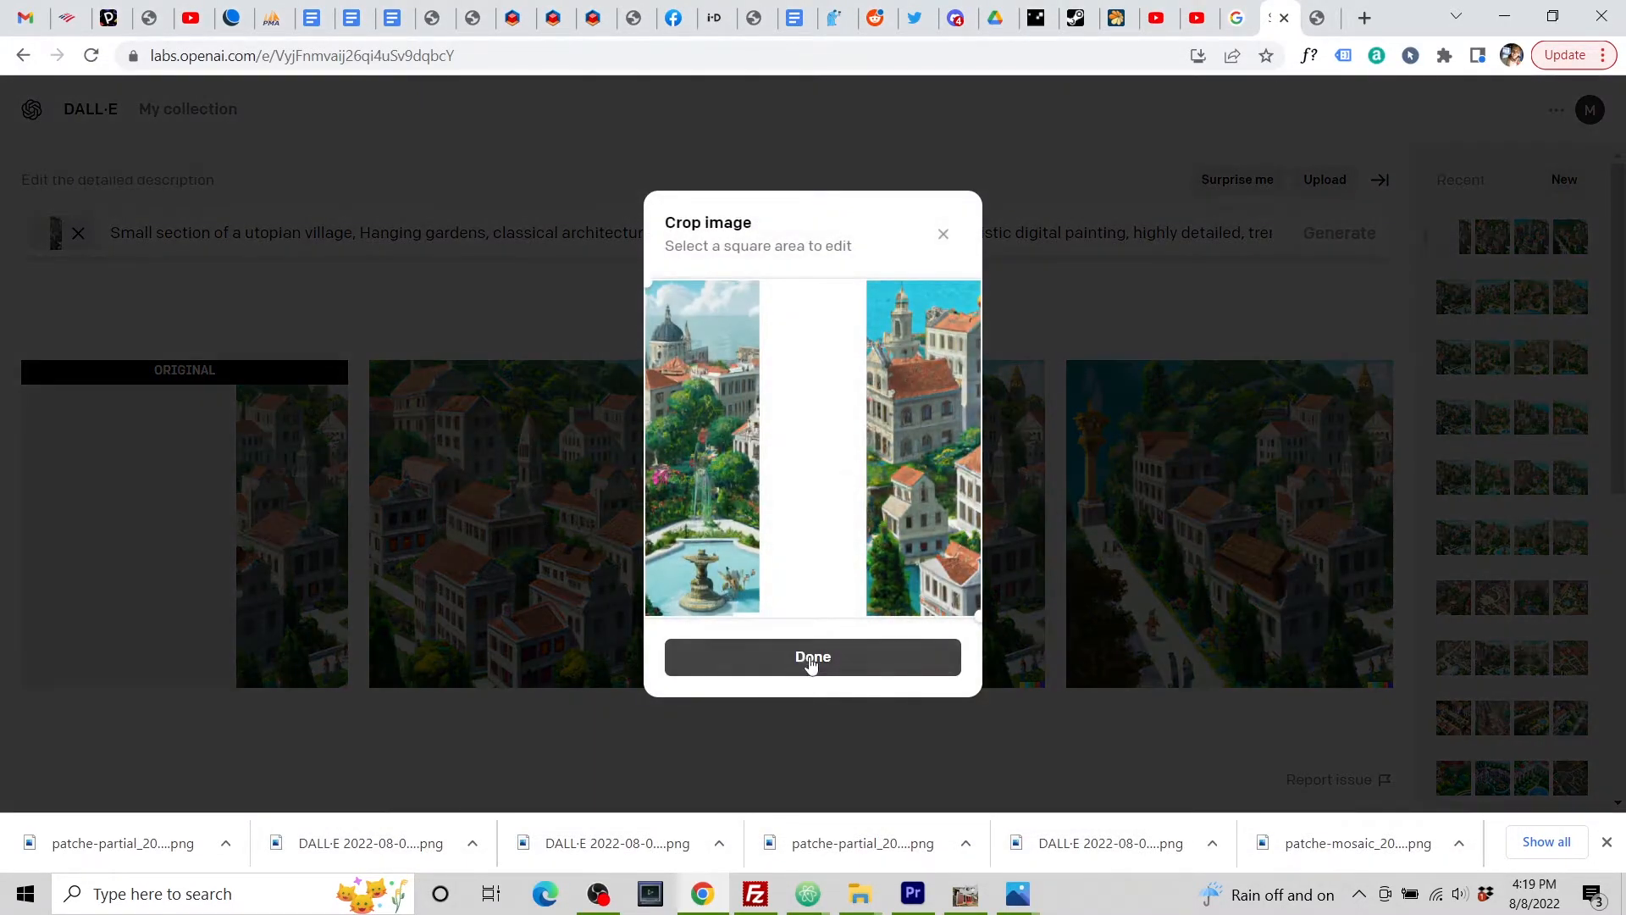
left_click(811, 655)
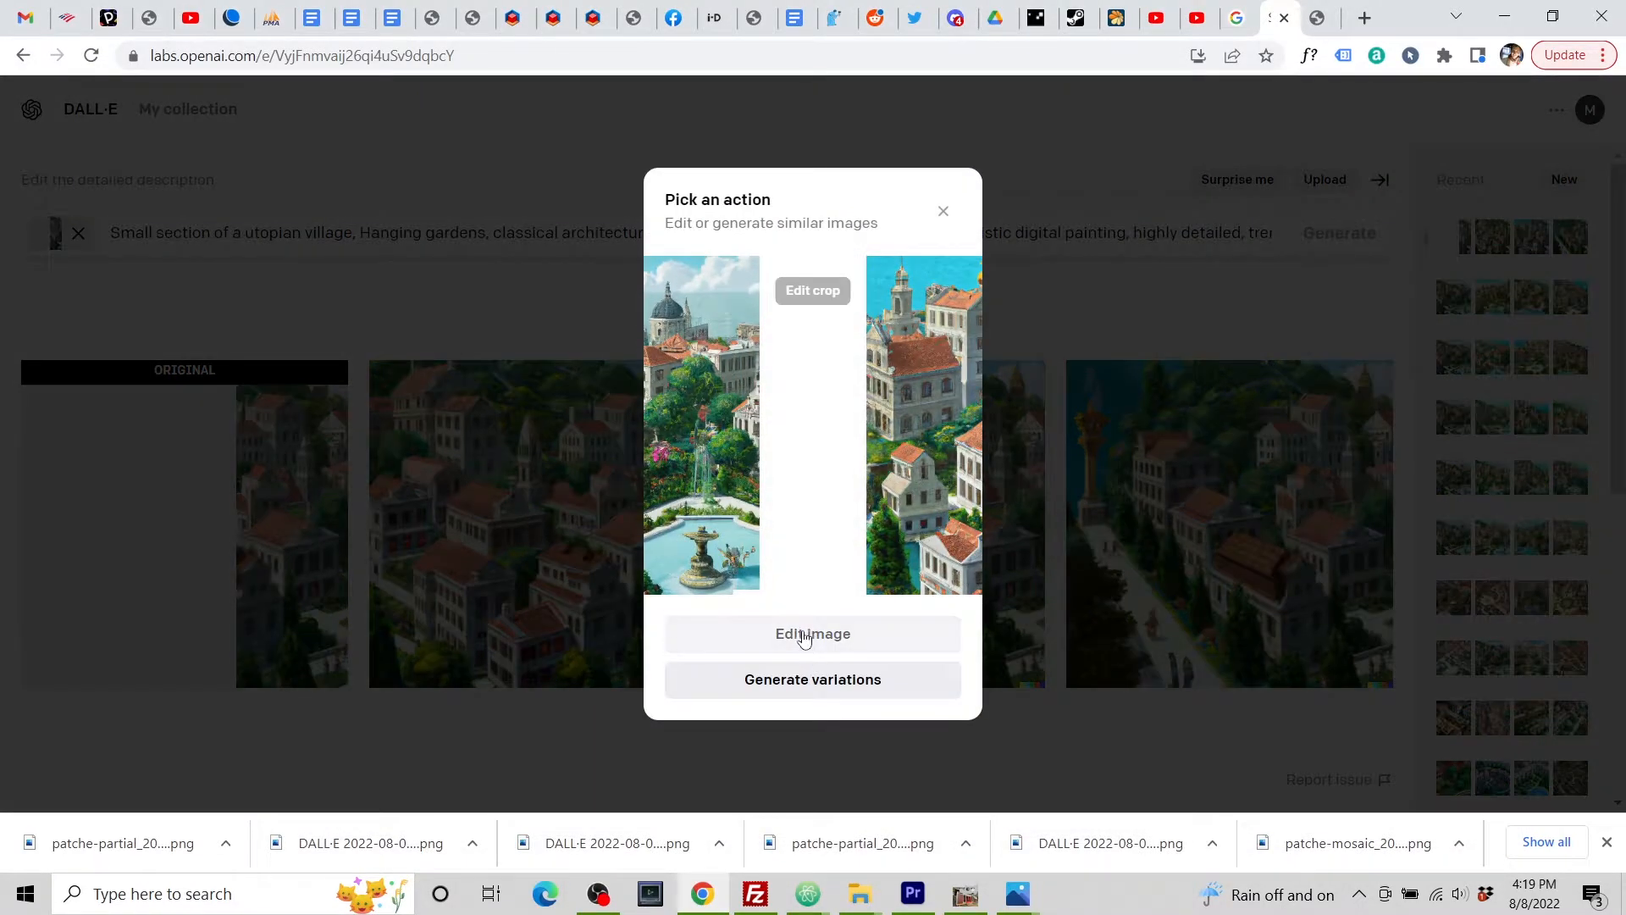
left_click(804, 638)
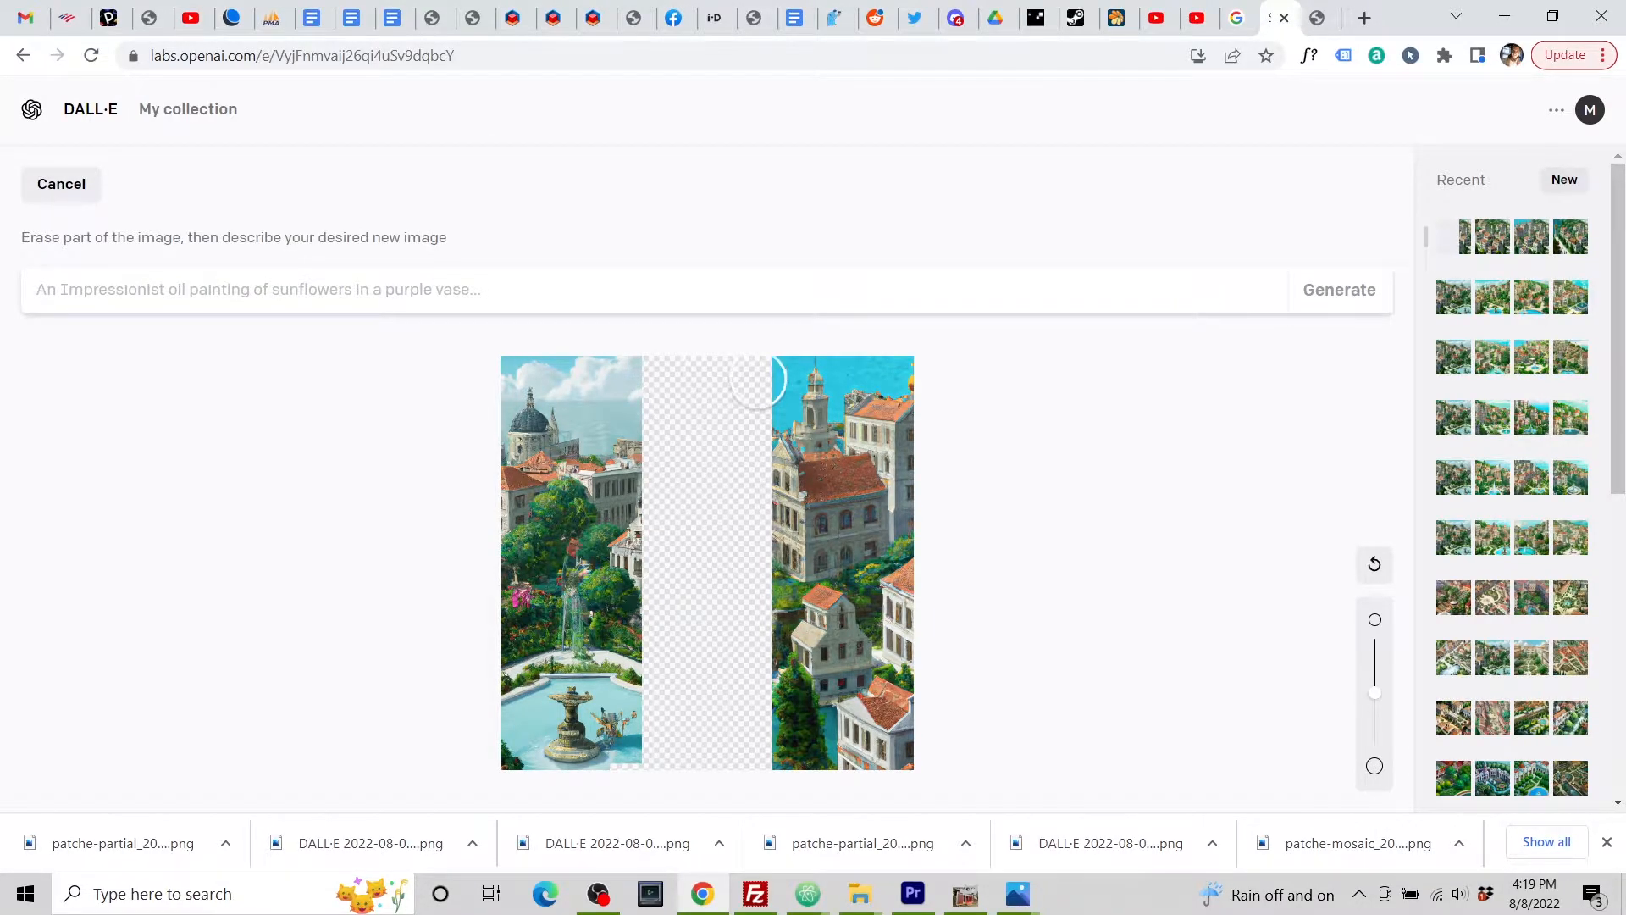
Step: Erase the turquoise sky around the tower and rooftops at the tile's upper right, using a smaller brush for the tight areas
mouse_move(773, 398)
left_mouse_down()
mouse_move(782, 360)
mouse_move(874, 358)
mouse_move(888, 375)
mouse_move(826, 377)
left_mouse_up()
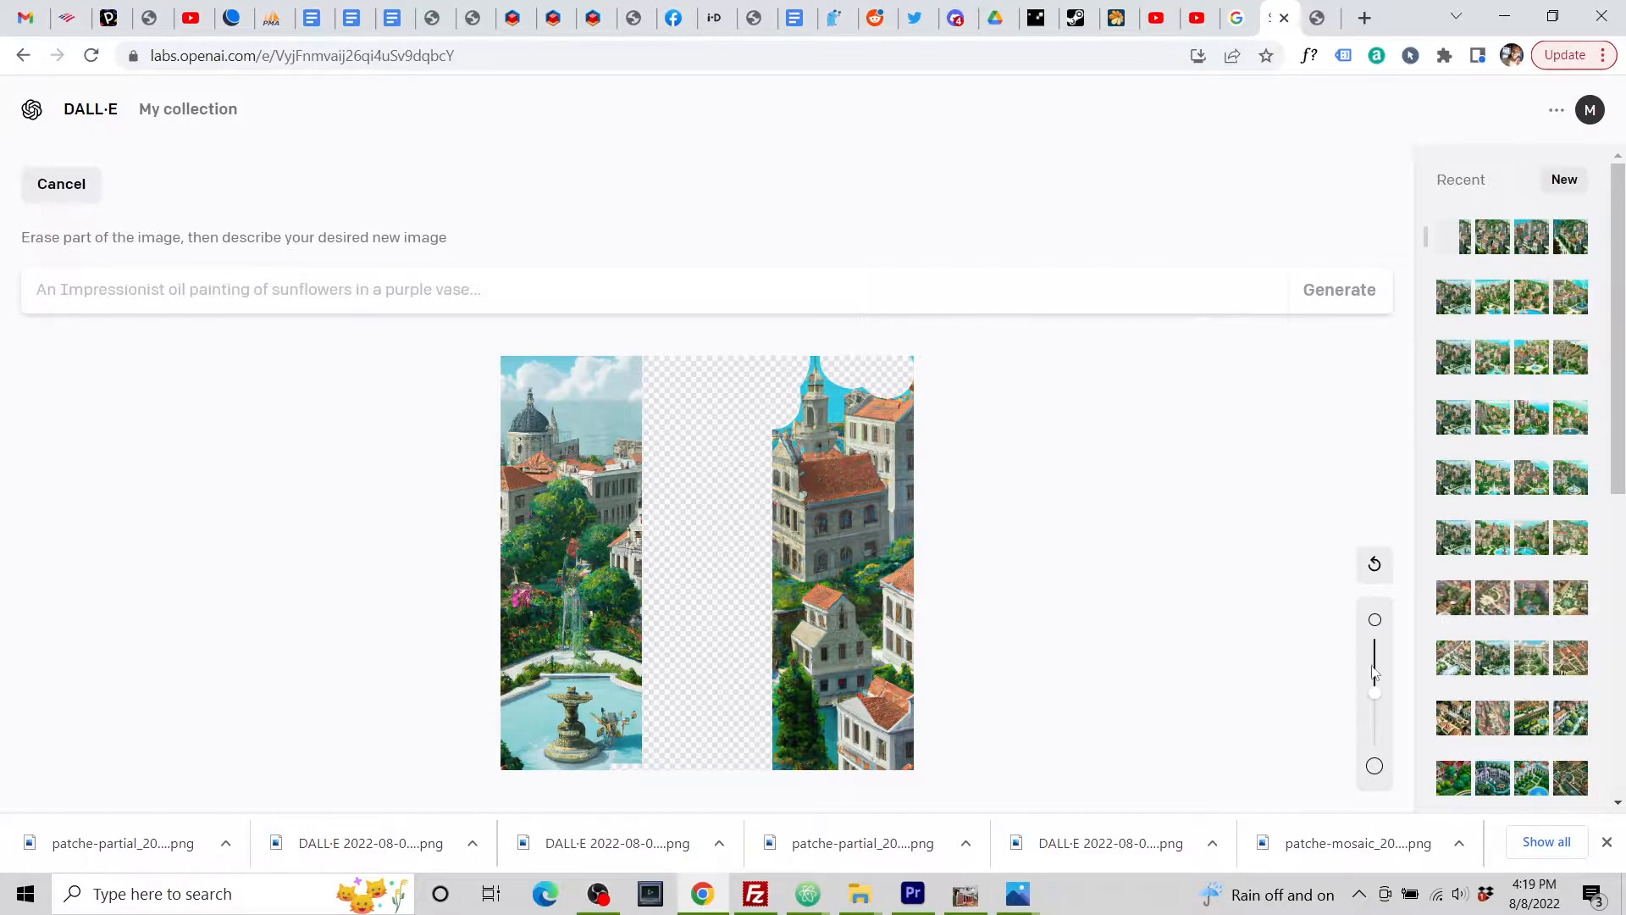
left_click_drag(1376, 669, 1375, 655)
mouse_move(841, 388)
left_mouse_down()
mouse_move(840, 412)
mouse_move(786, 417)
left_mouse_up()
Step: Generate completions from the utopian village prompt without the town square, and download the third completion
key("ctrl+v")
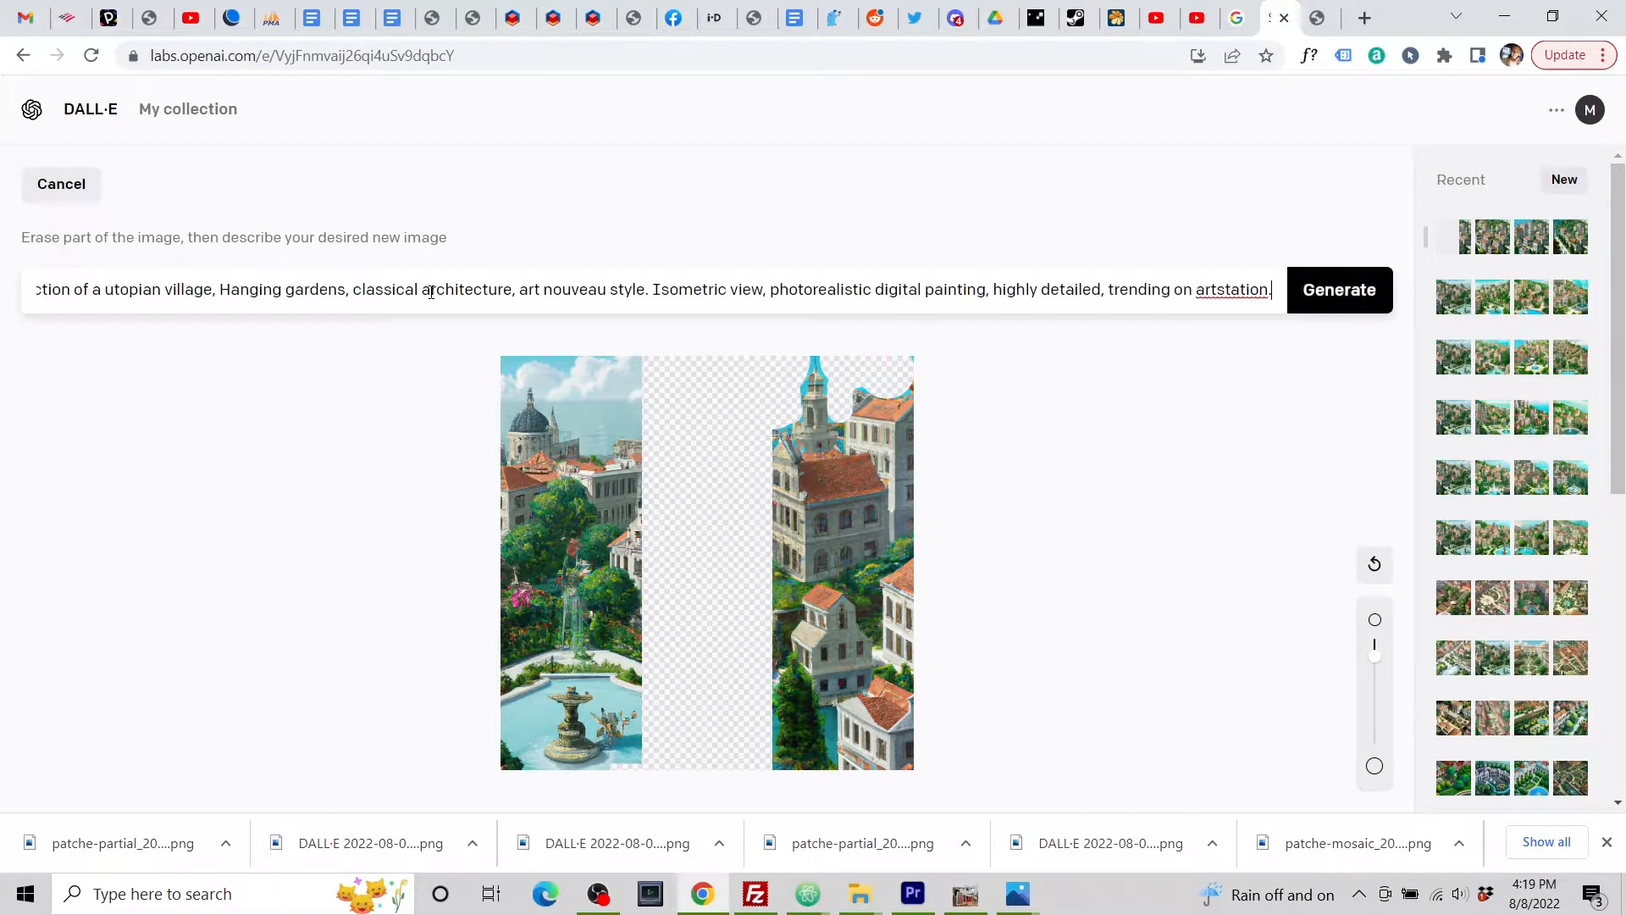
left_click(1346, 292)
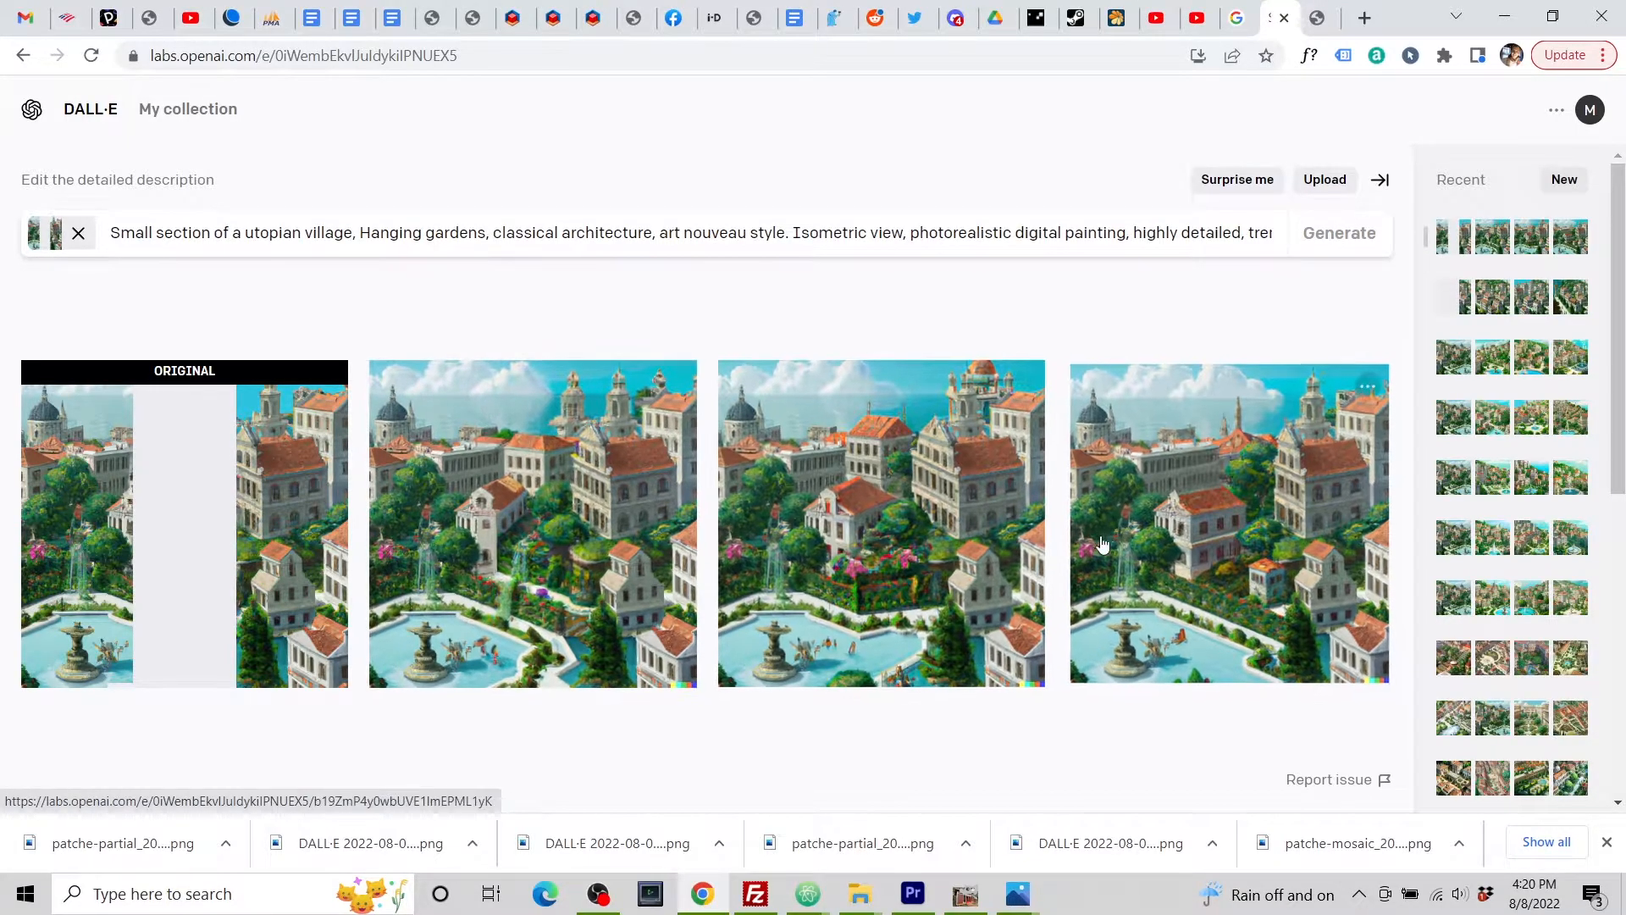
left_click(1262, 506)
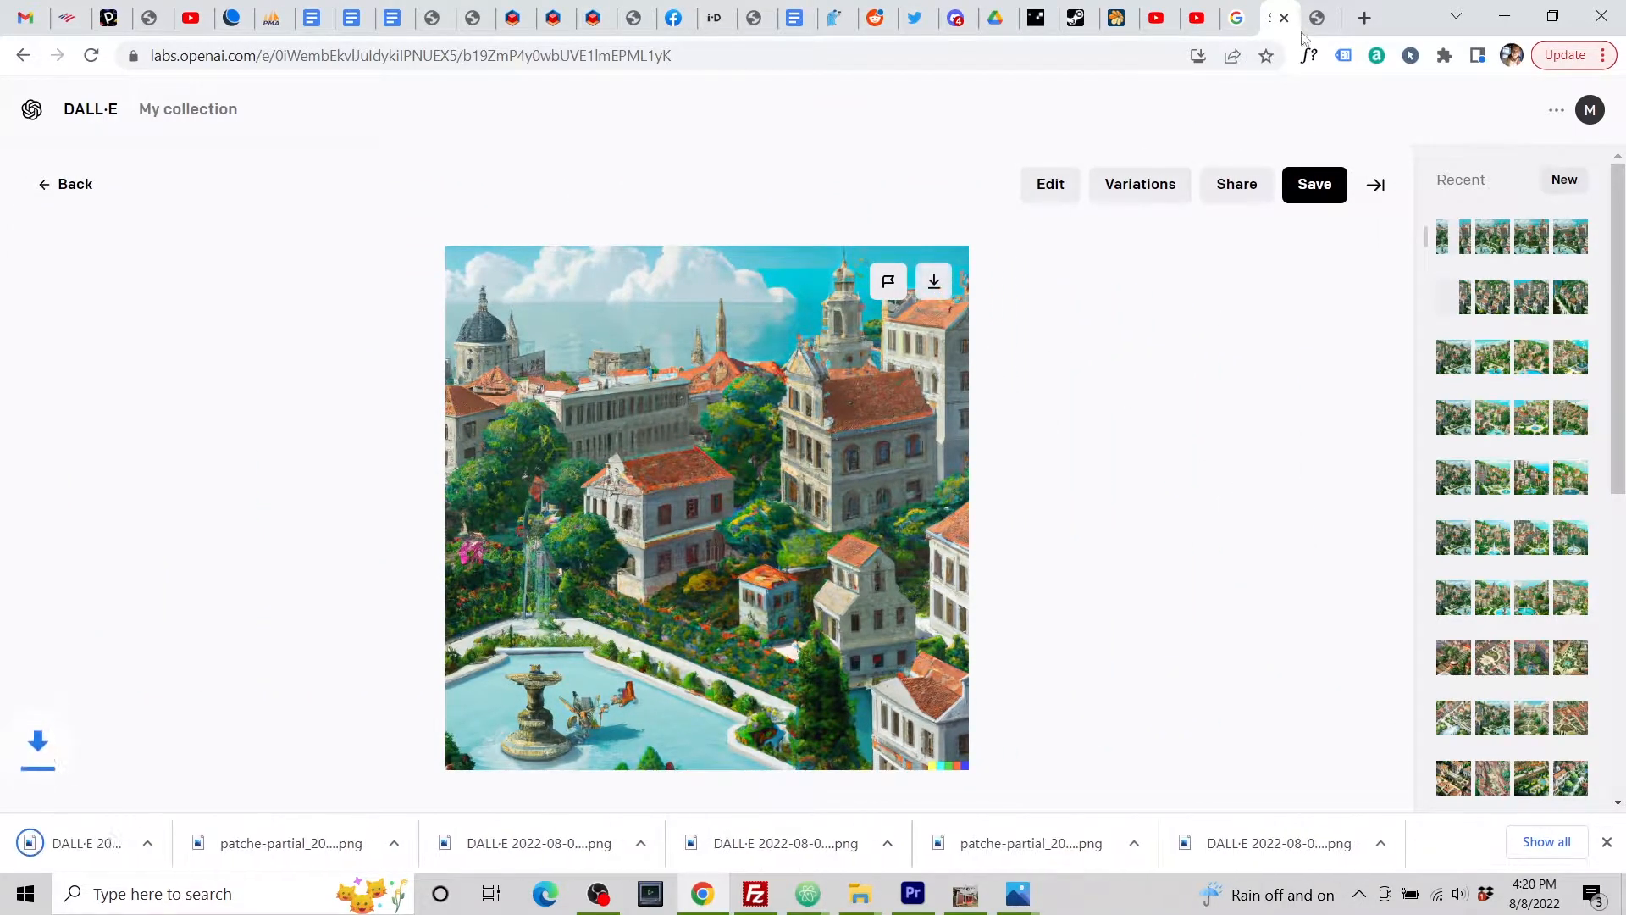
Step: Switch to PATCH-E and upload the DALL·E 16.20.34 image as the completion for the tile bridging the gap
key("ctrl+Tab")
right_click(765, 470)
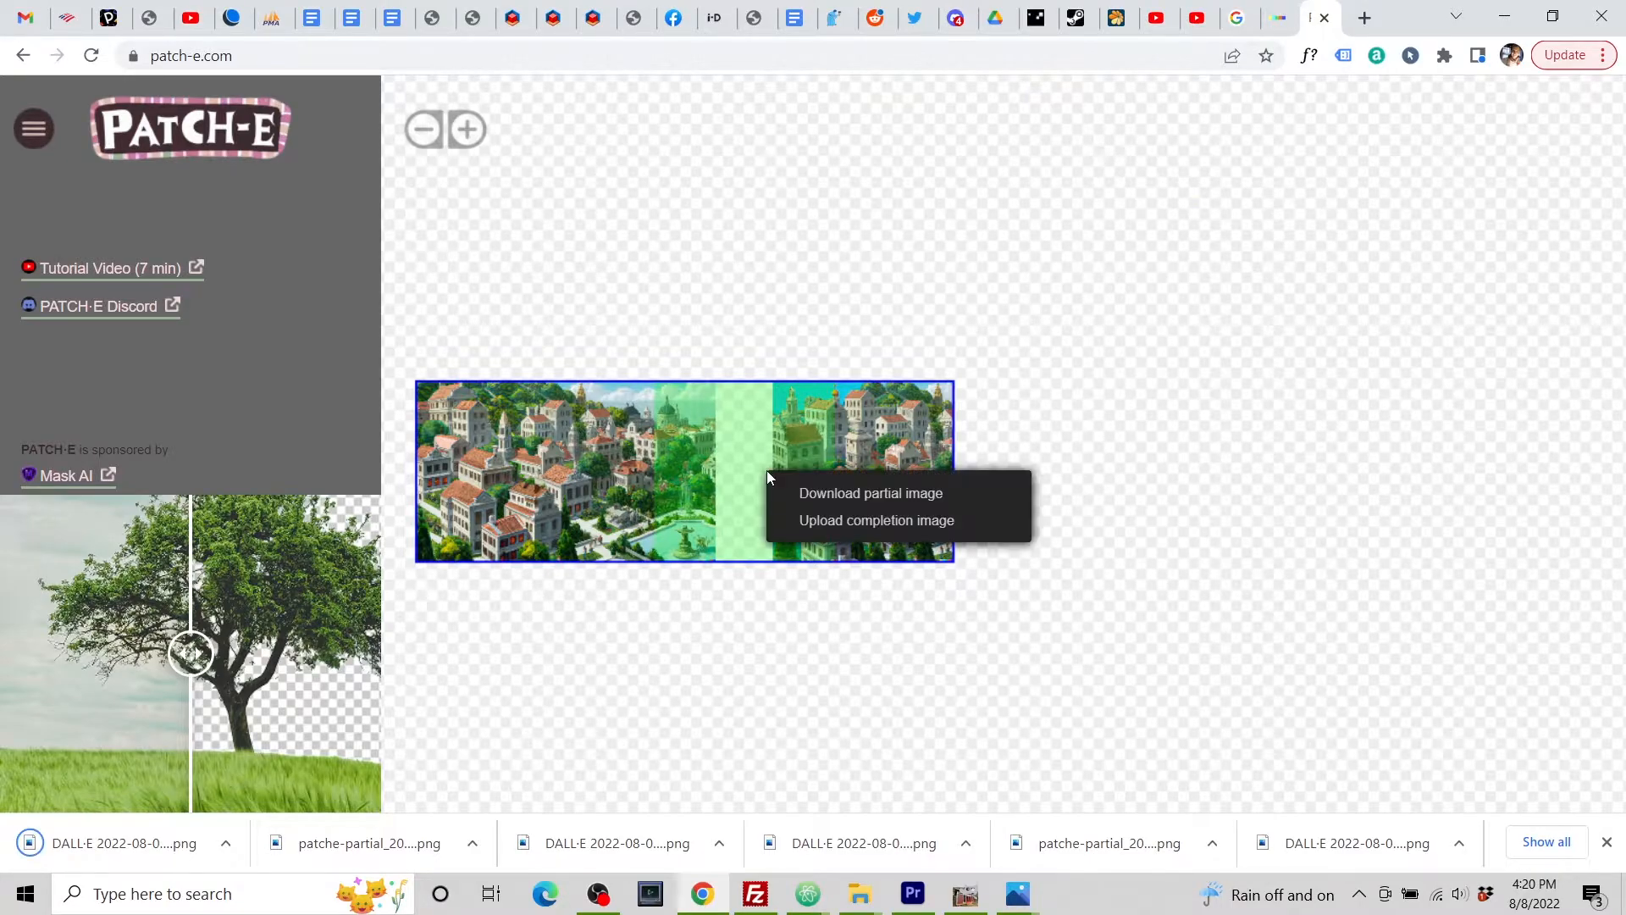
left_click(857, 520)
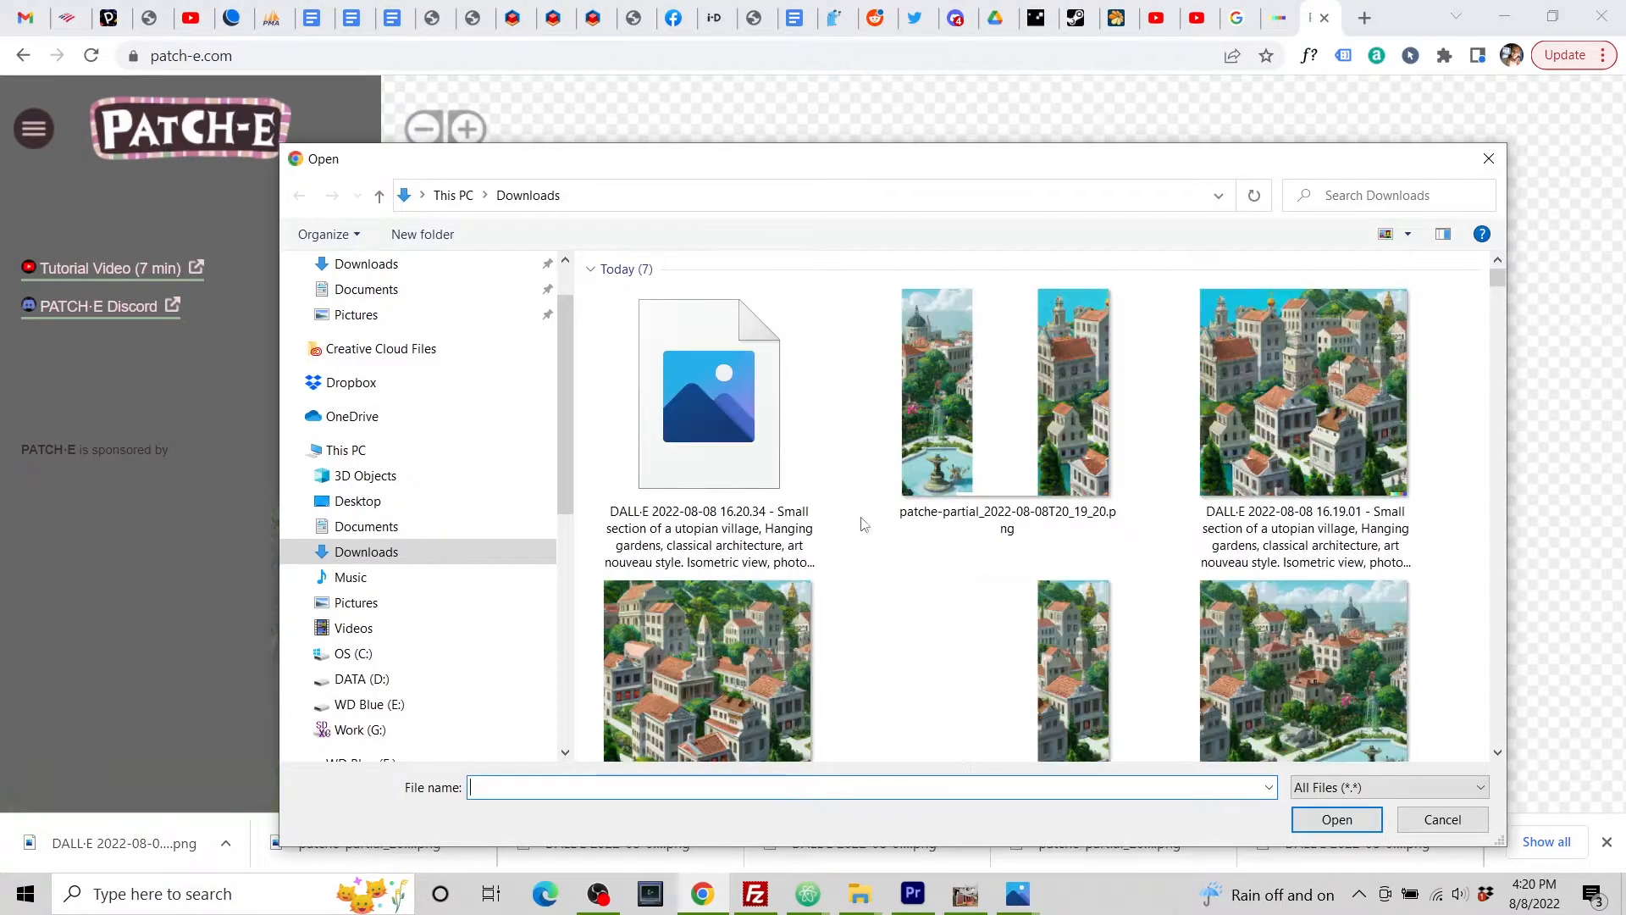
left_click(730, 428)
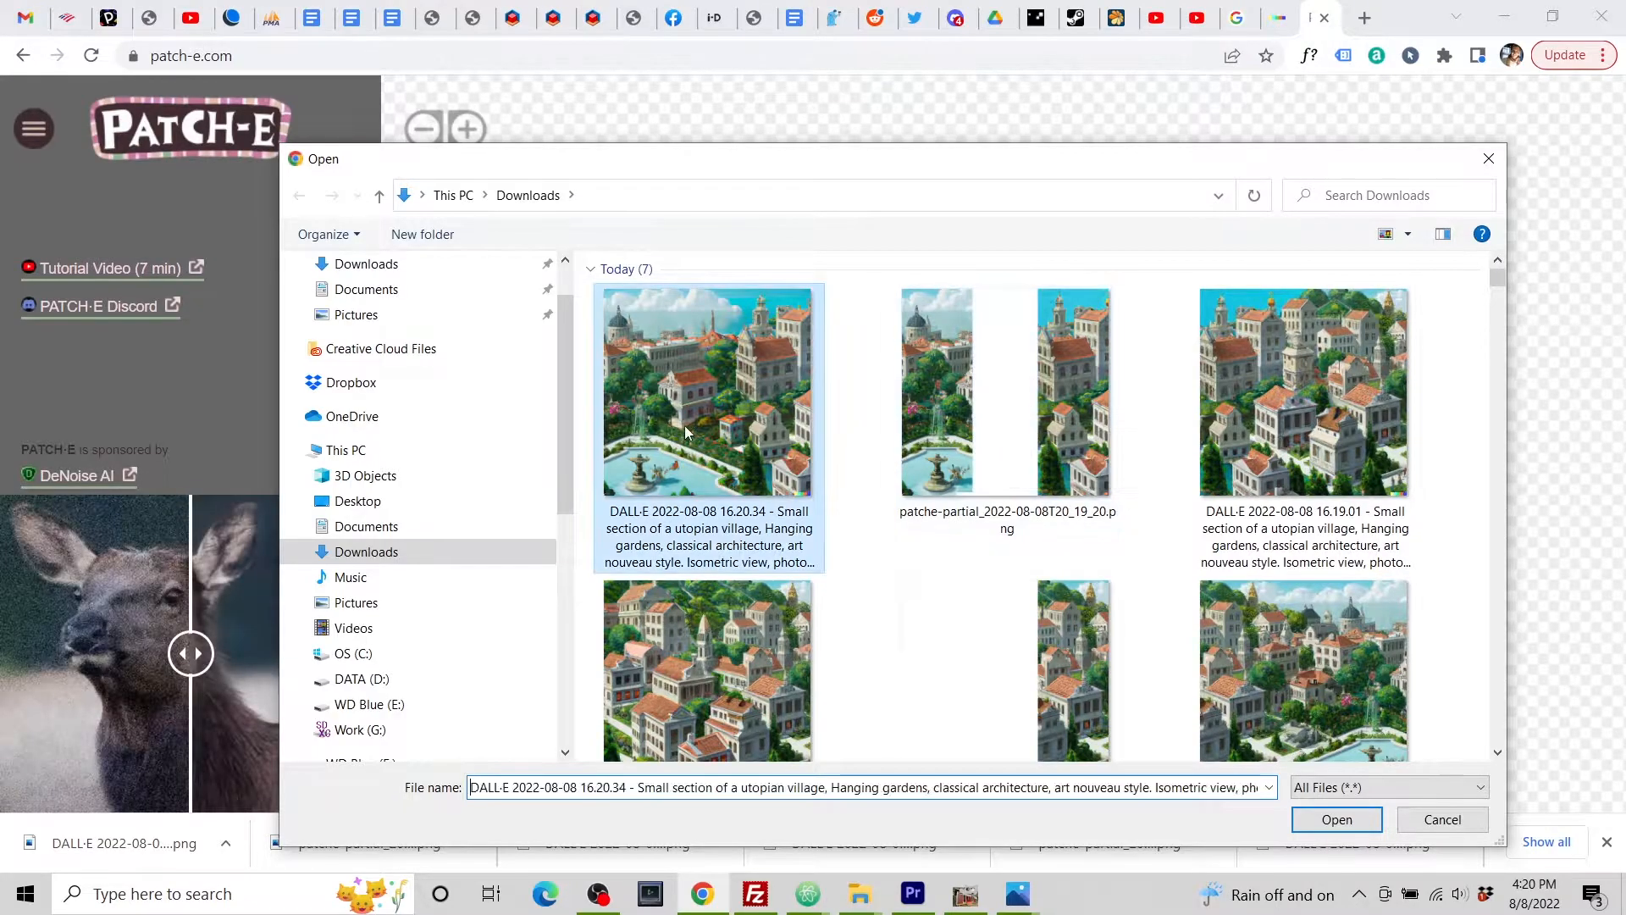
left_click(1342, 819)
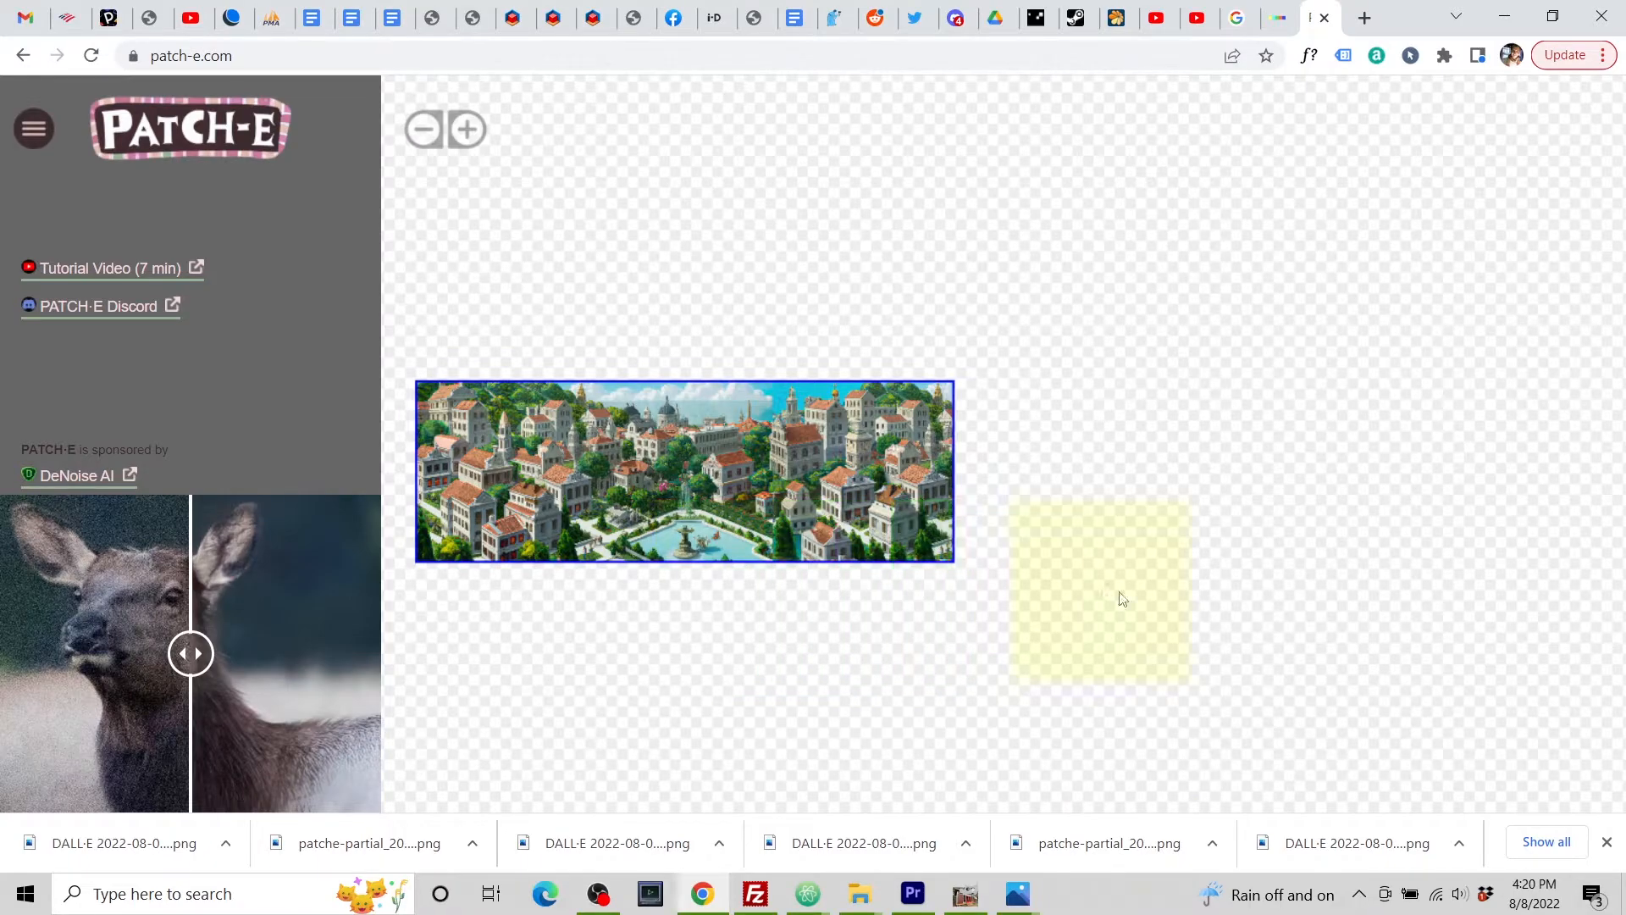
Step: Download the partial image for a tile overlapping the left edge of the village mosaic, aligned with its height
left_click_drag(764, 712, 980, 661)
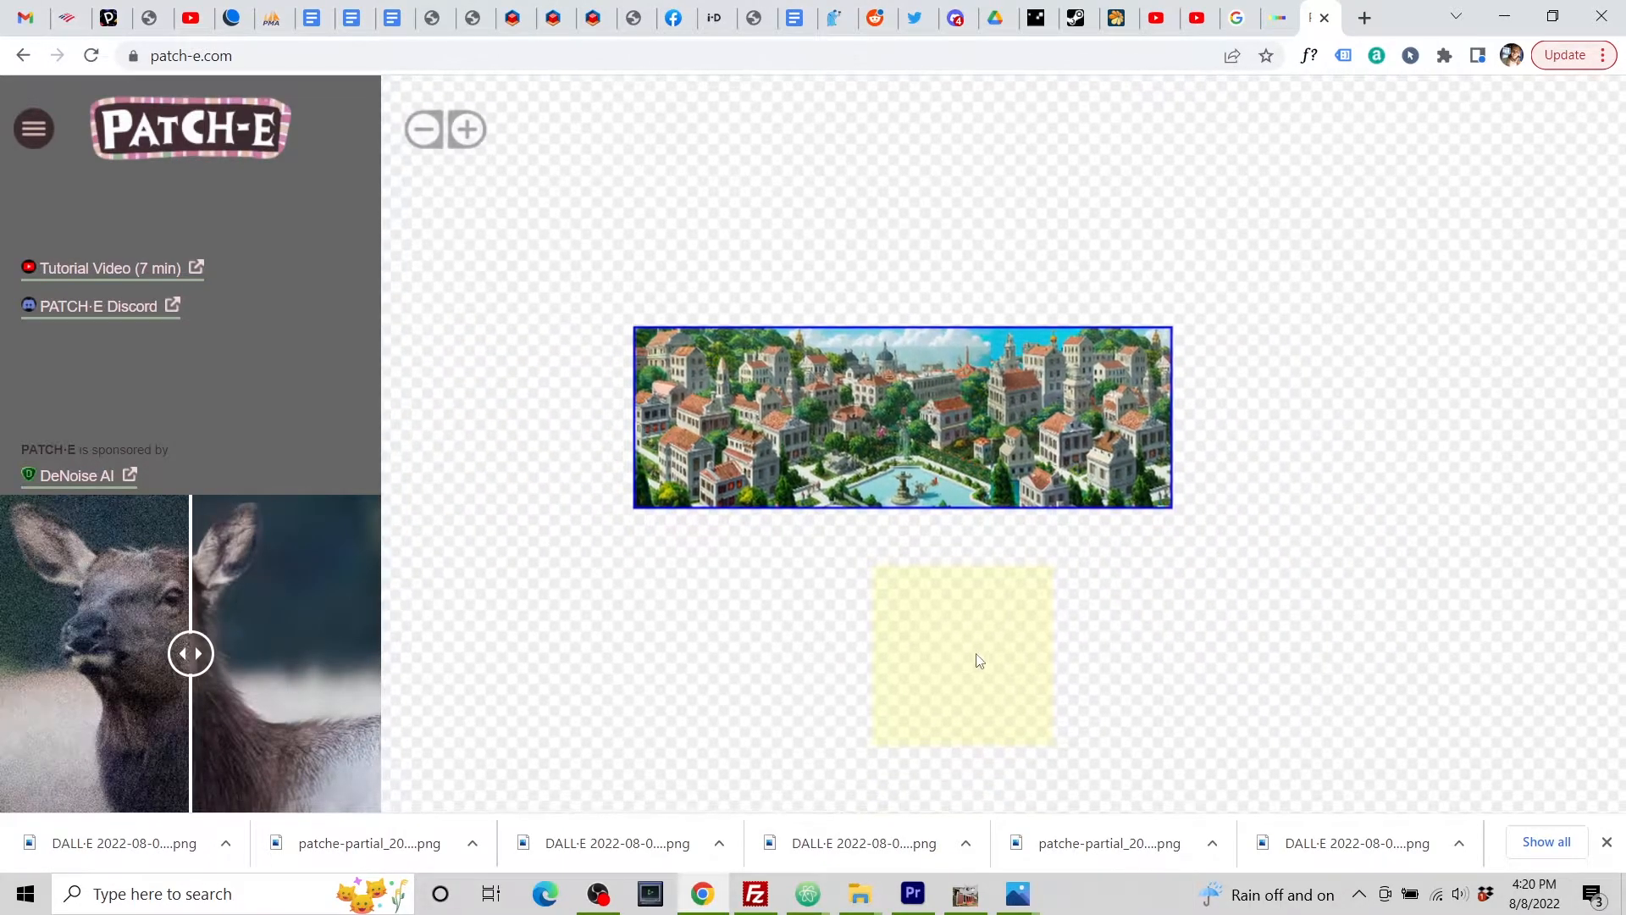
left_click(652, 413)
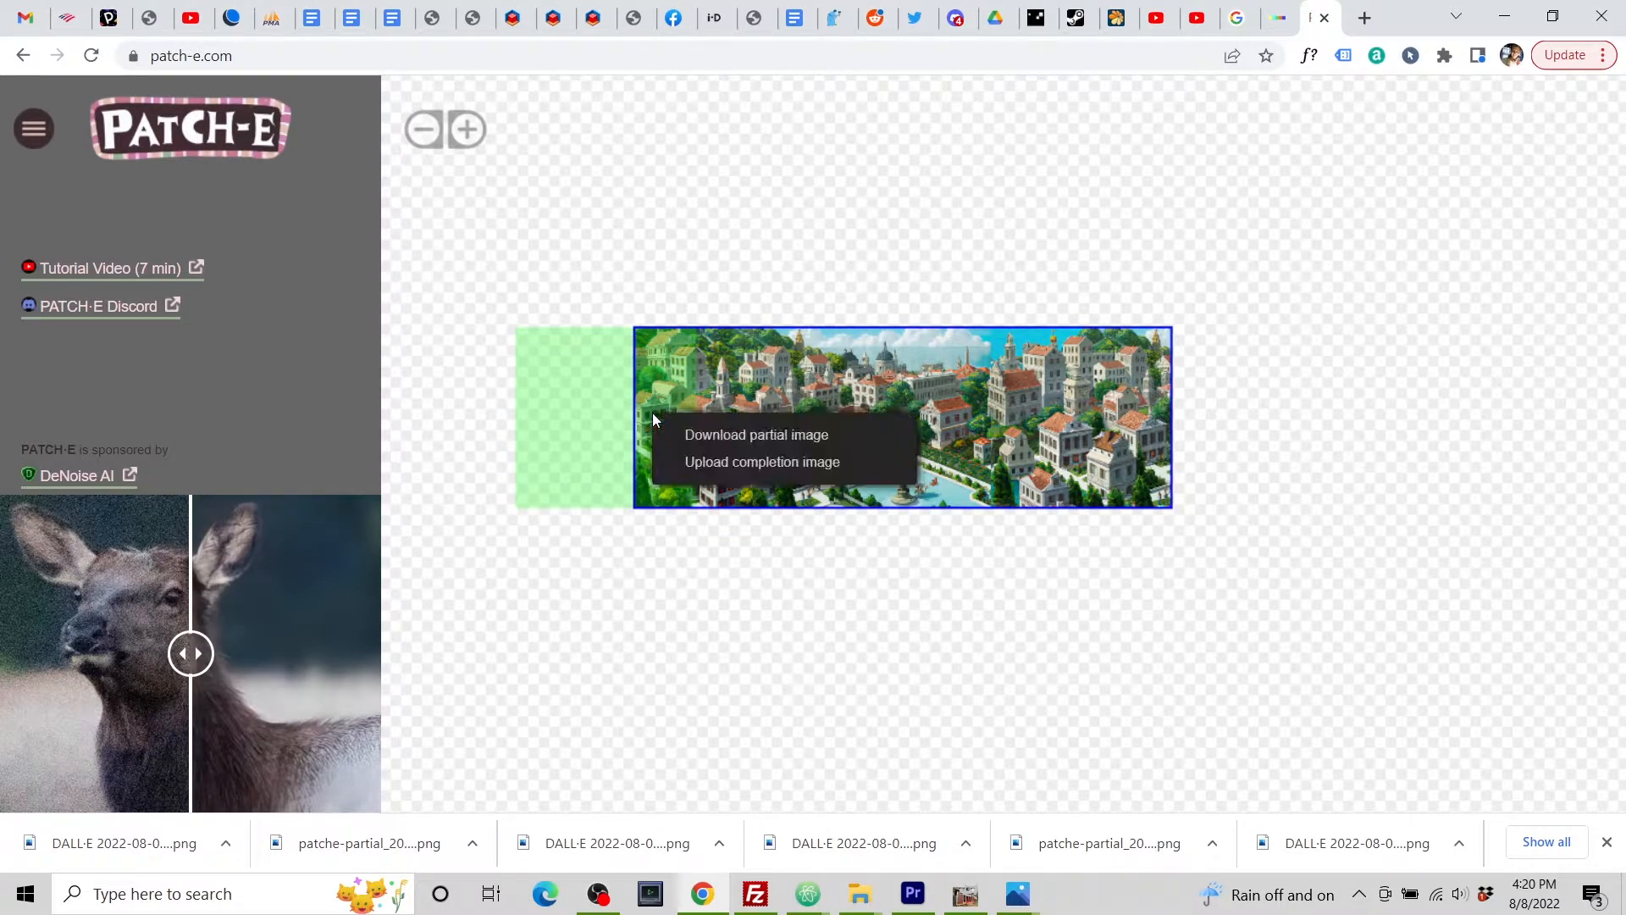
left_click(727, 435)
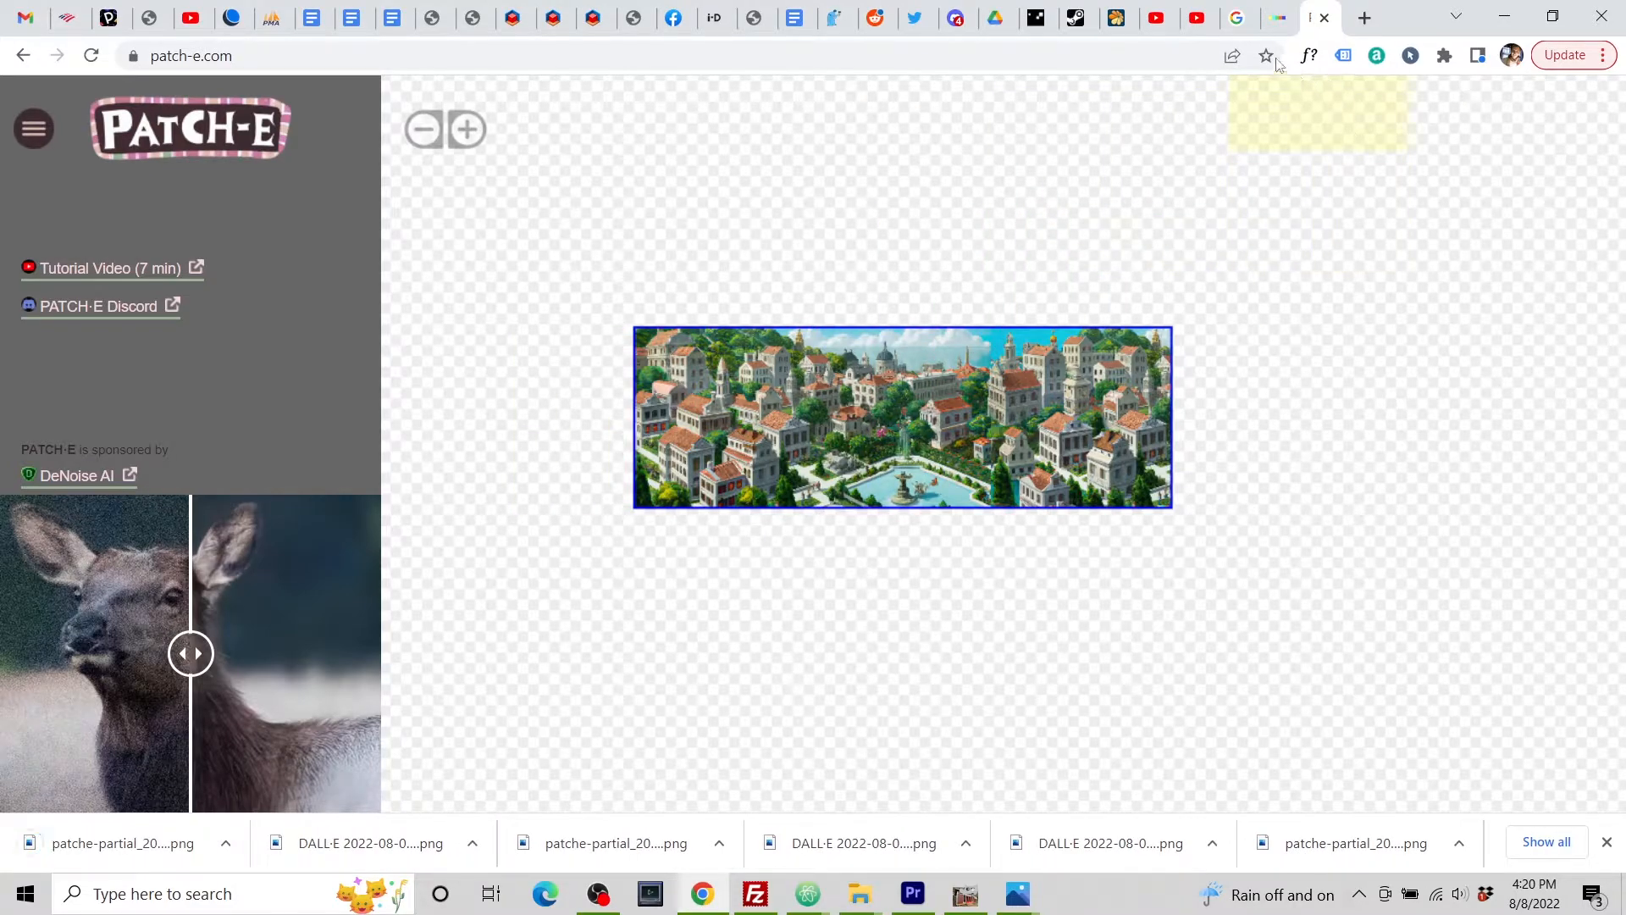
Step: Open patche-partial_2022-08-08T20_20_56.png in DALL·E for image editing and enter the utopian village prompt without the town square as its description
left_click(1278, 19)
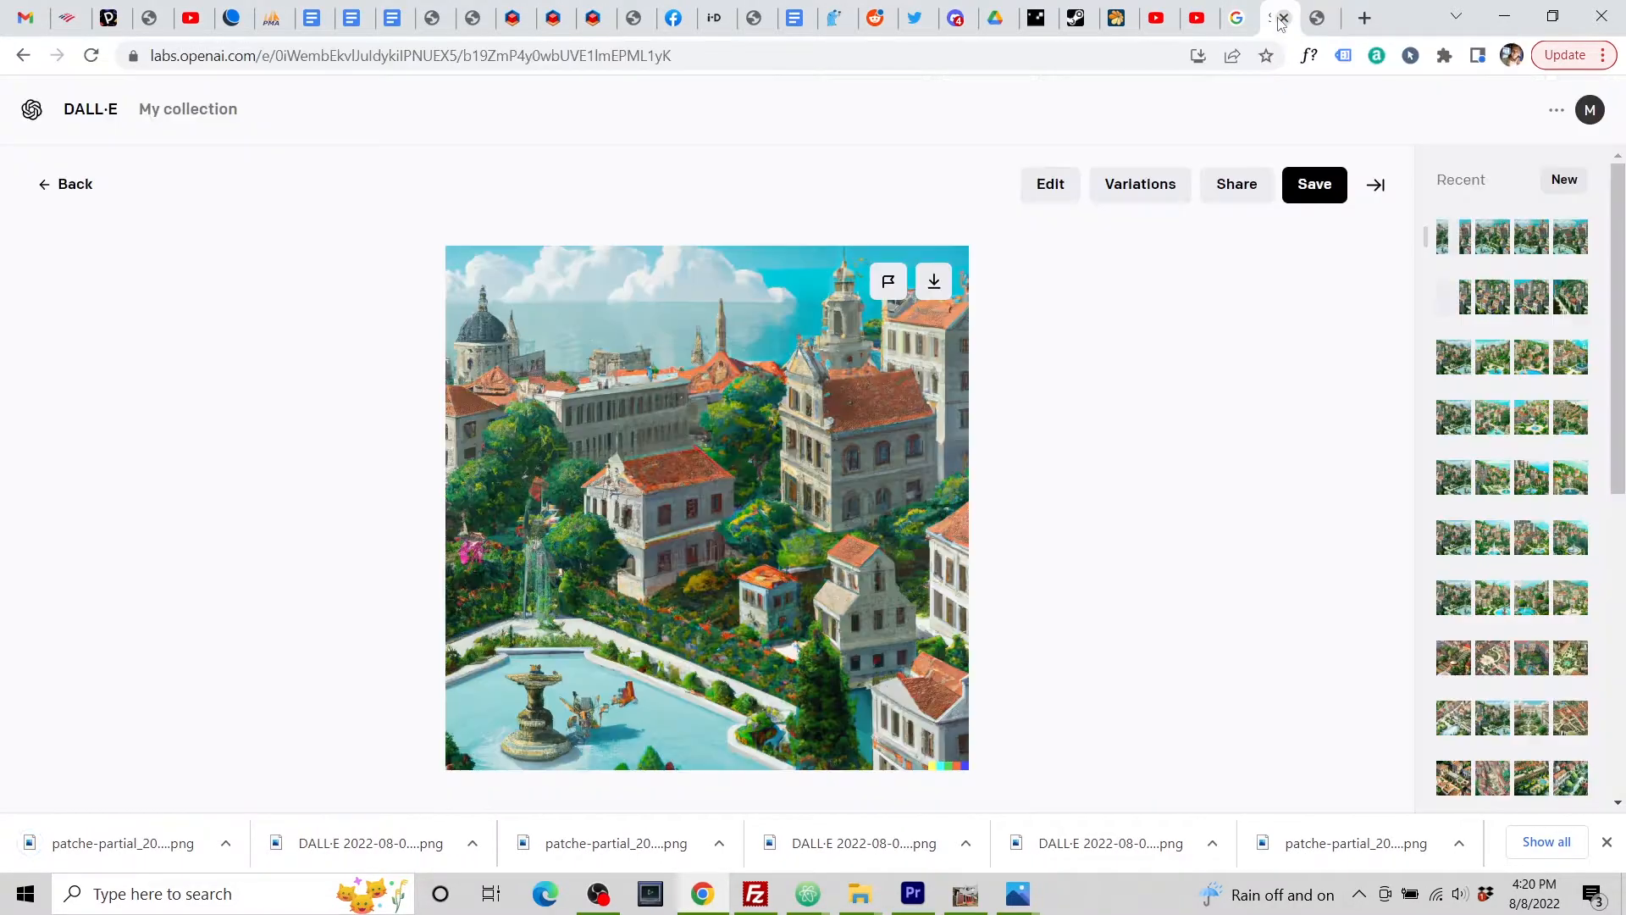
left_click(71, 190)
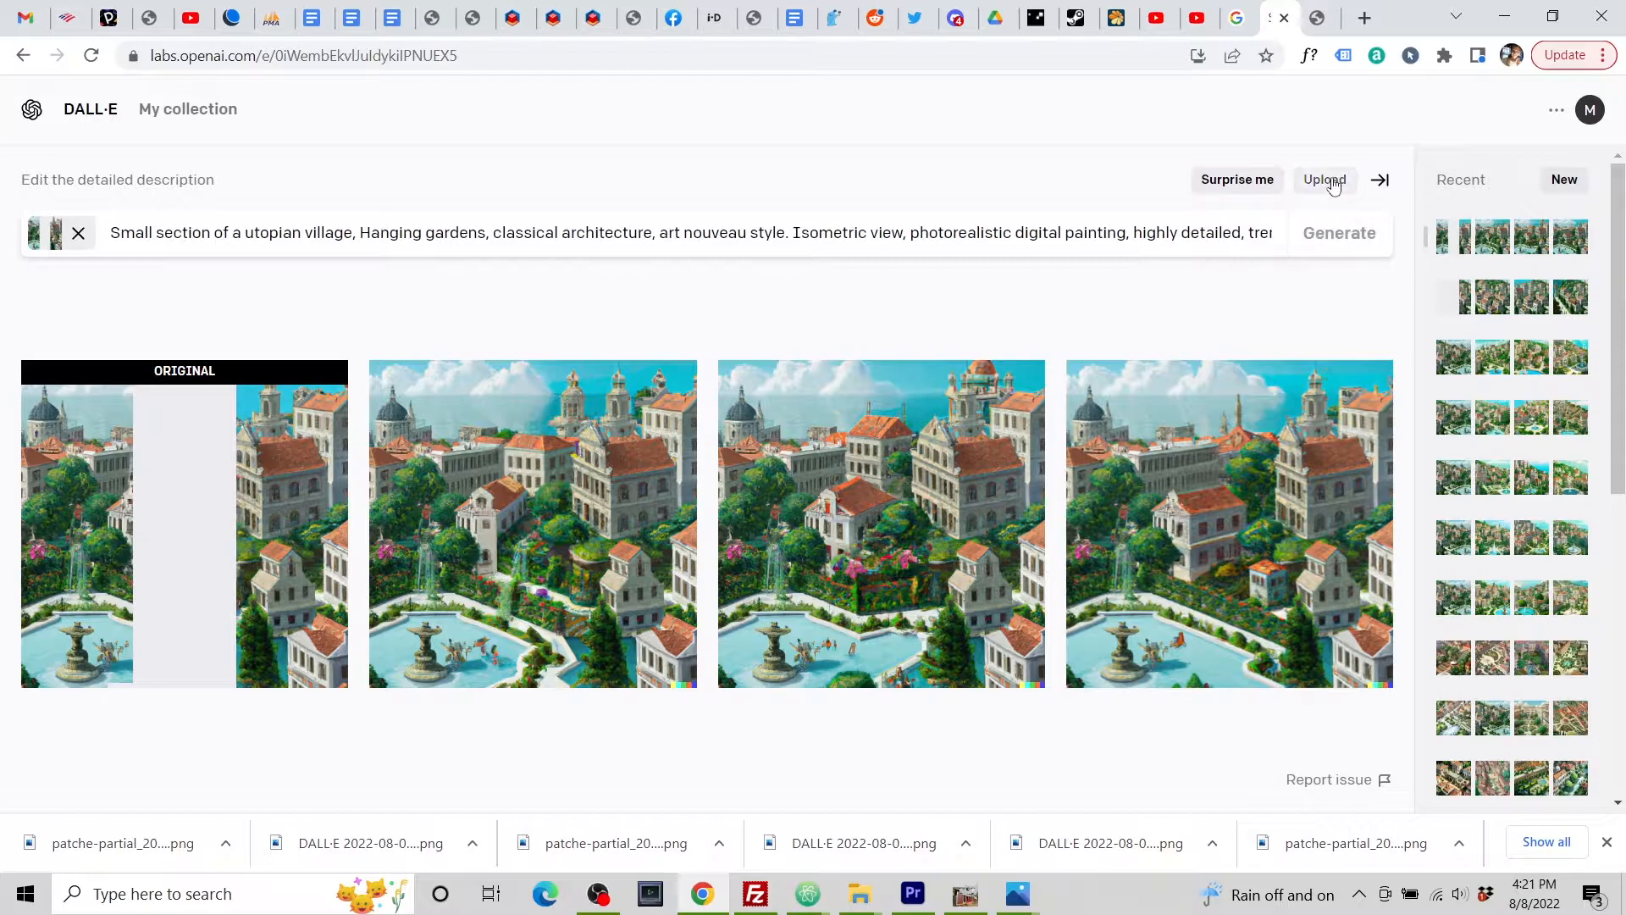
left_click(1325, 180)
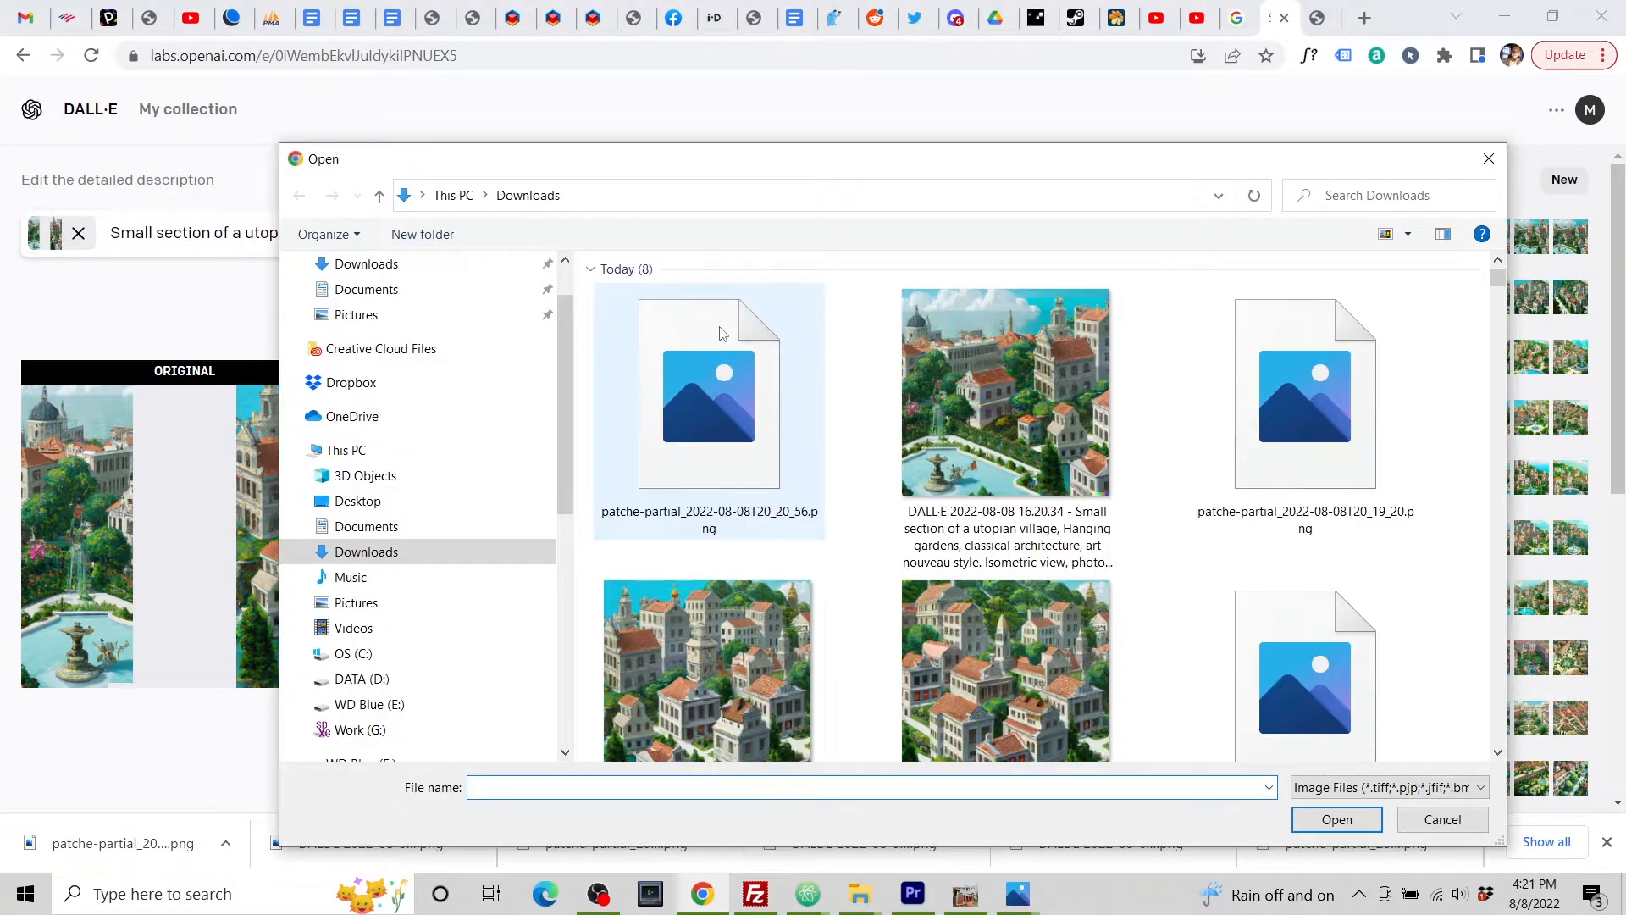
left_click(721, 333)
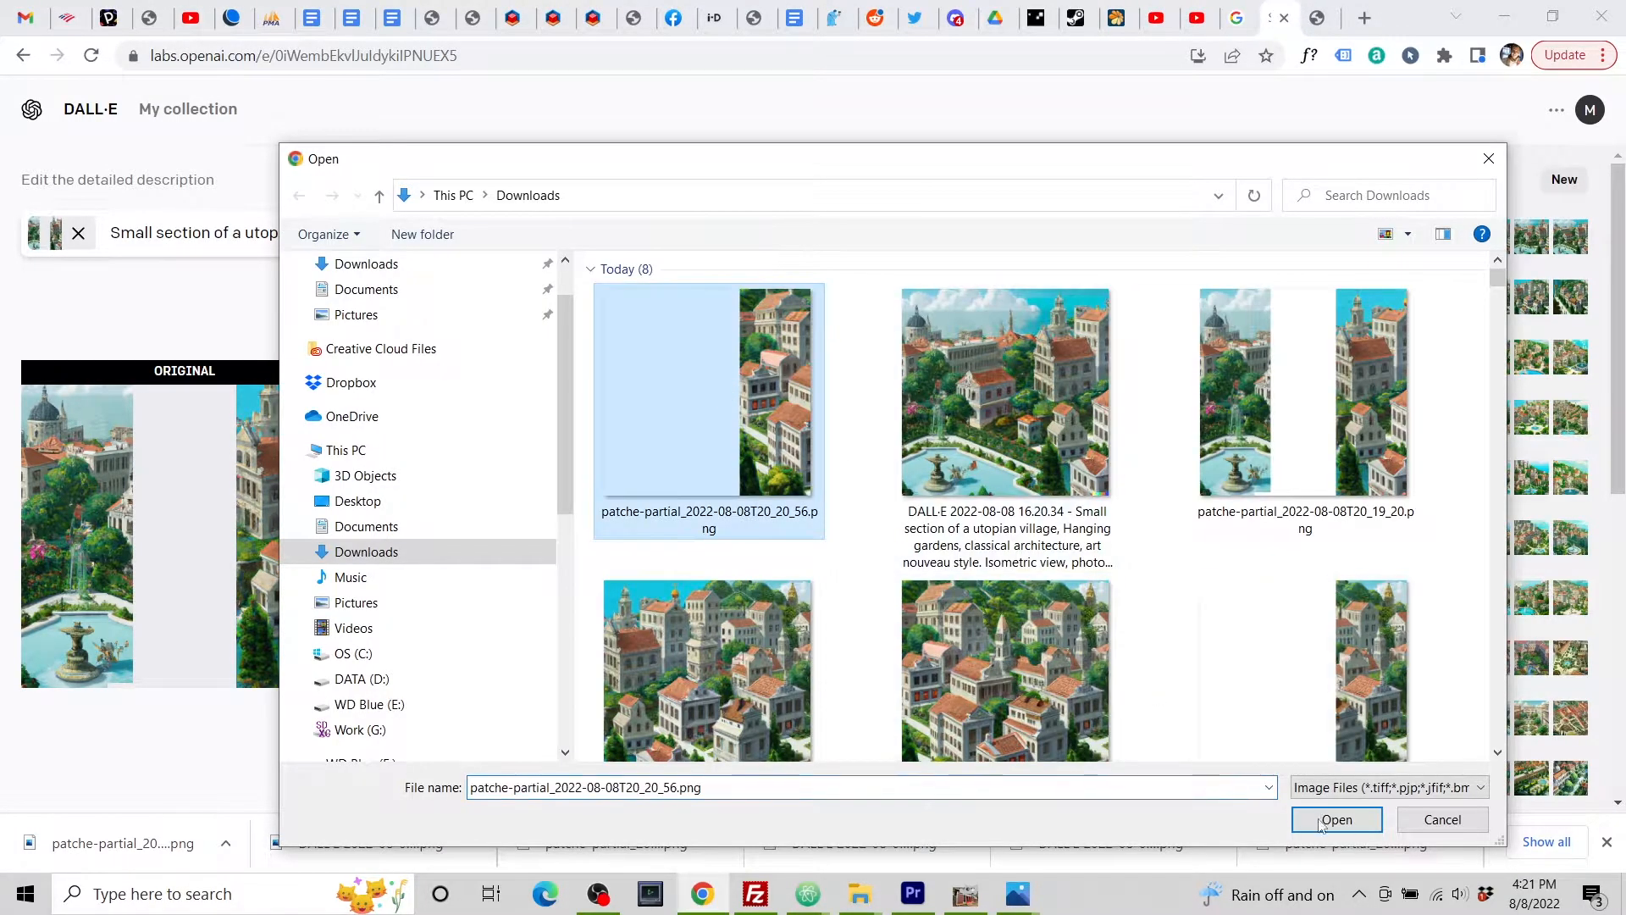
left_click(1319, 821)
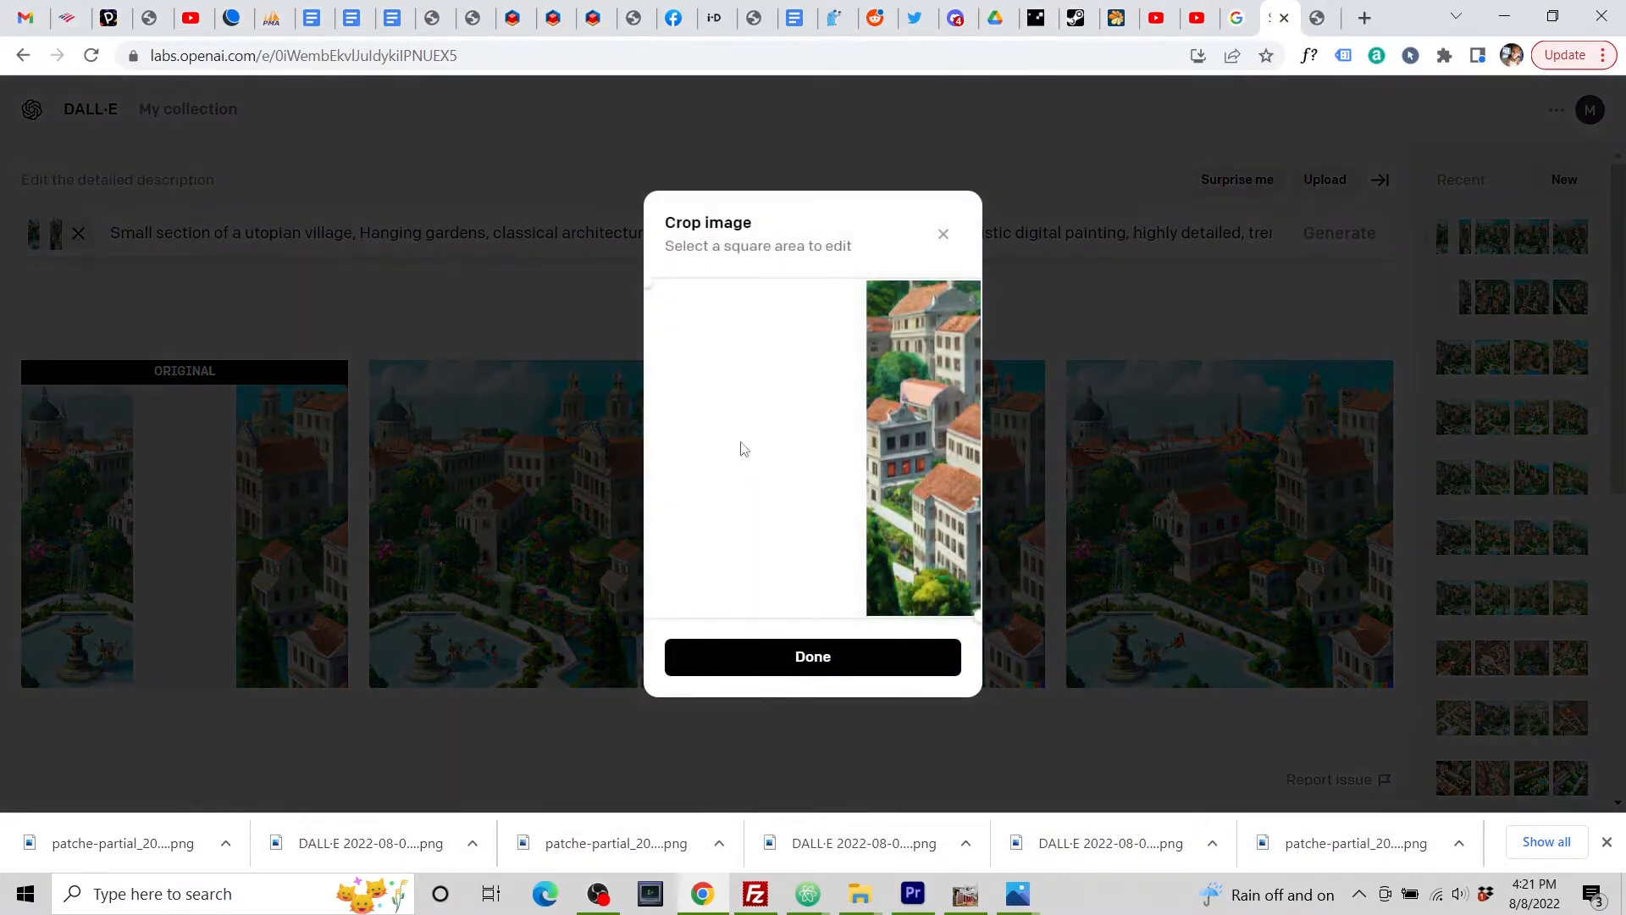
left_click(819, 666)
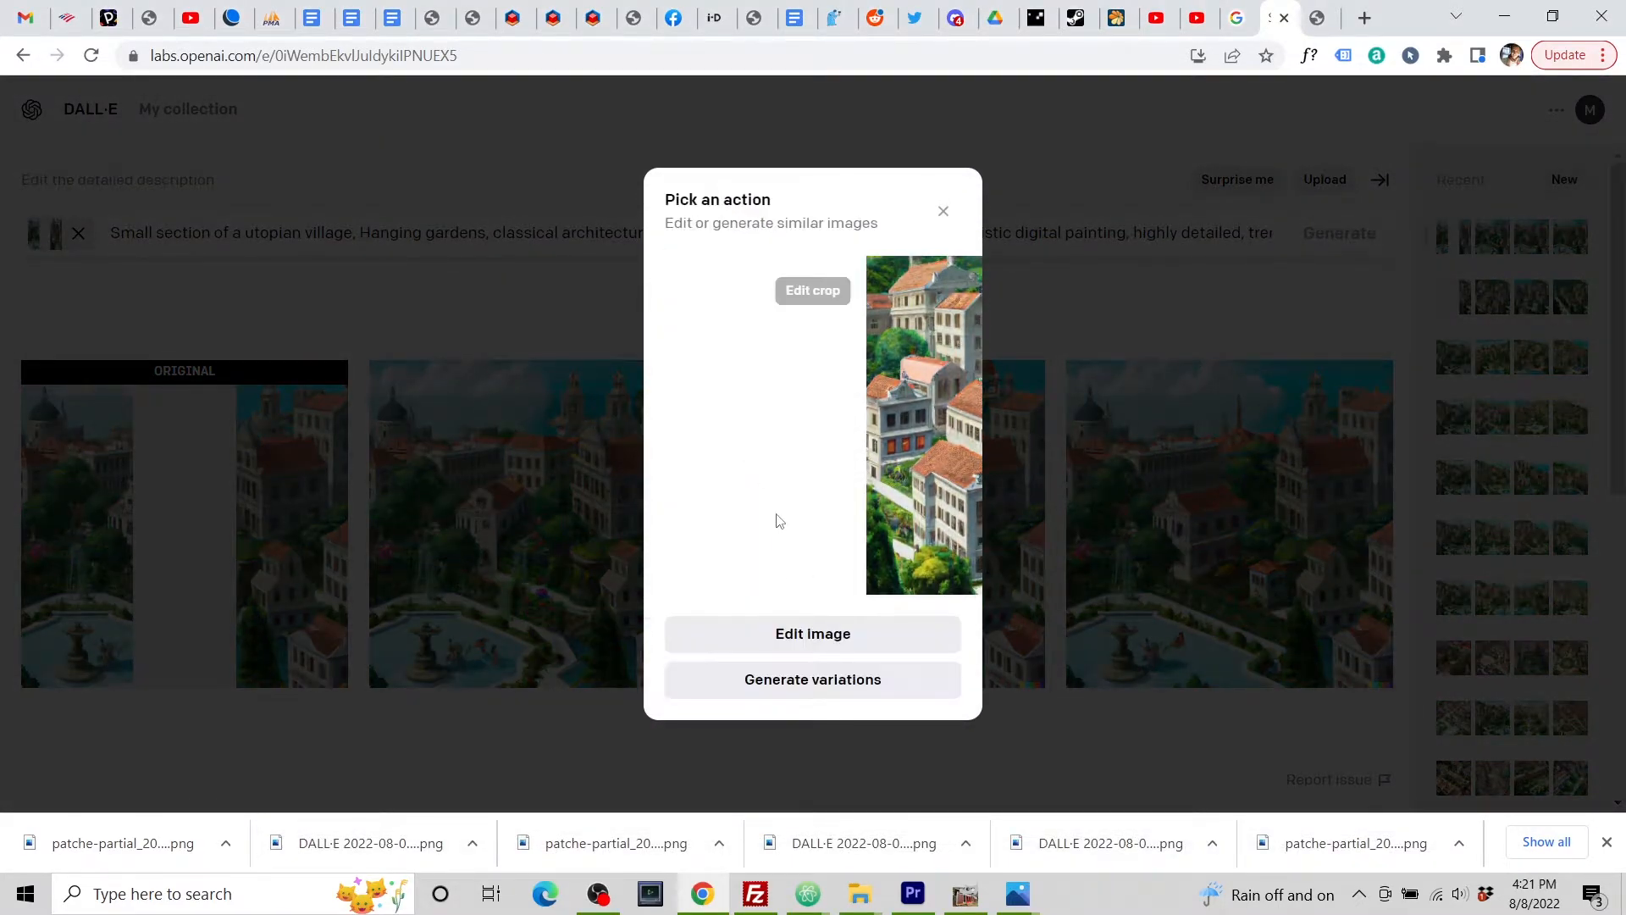
left_click(811, 644)
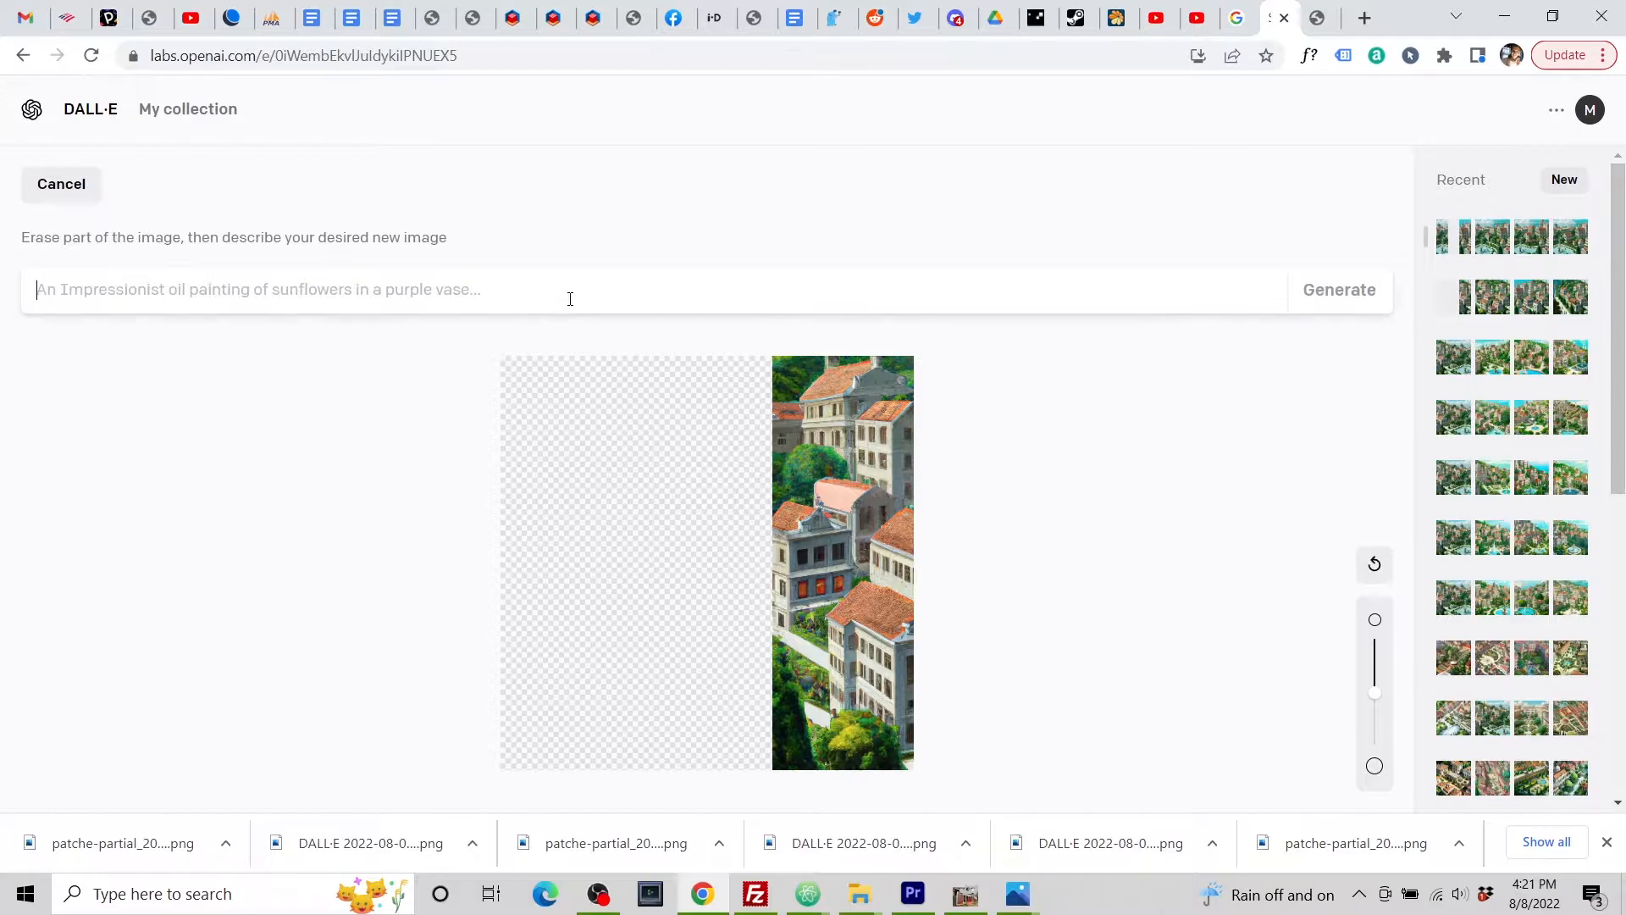
key("ctrl+v")
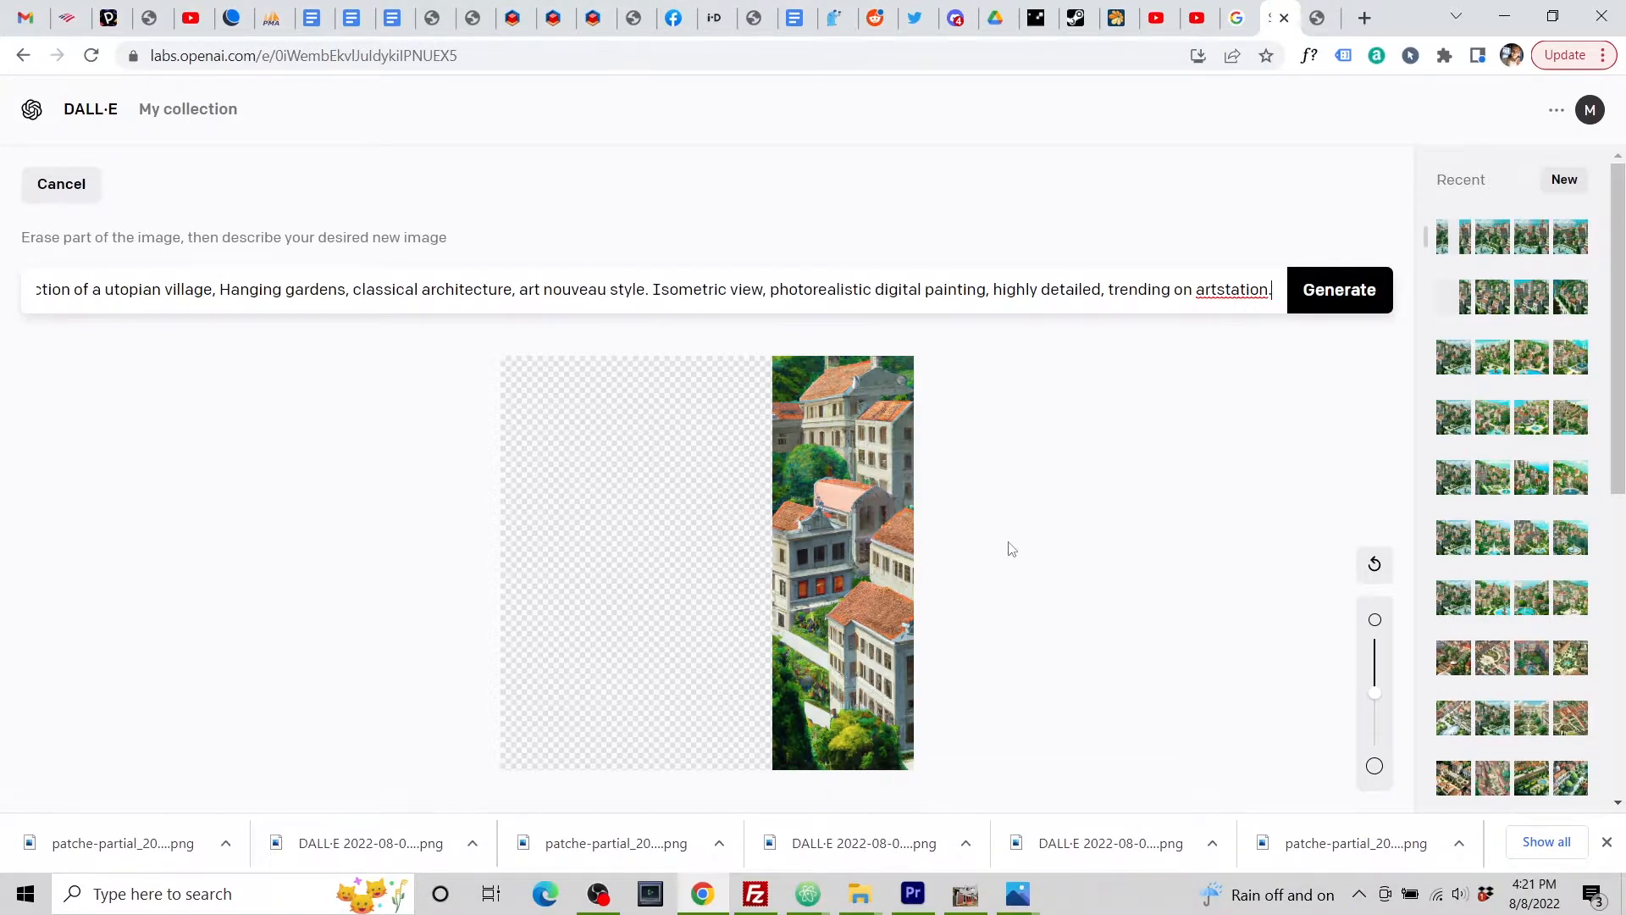
Step: Generate completions for the mosaic's left-edge tile from the entered prompt and download the first completion
left_click(1344, 295)
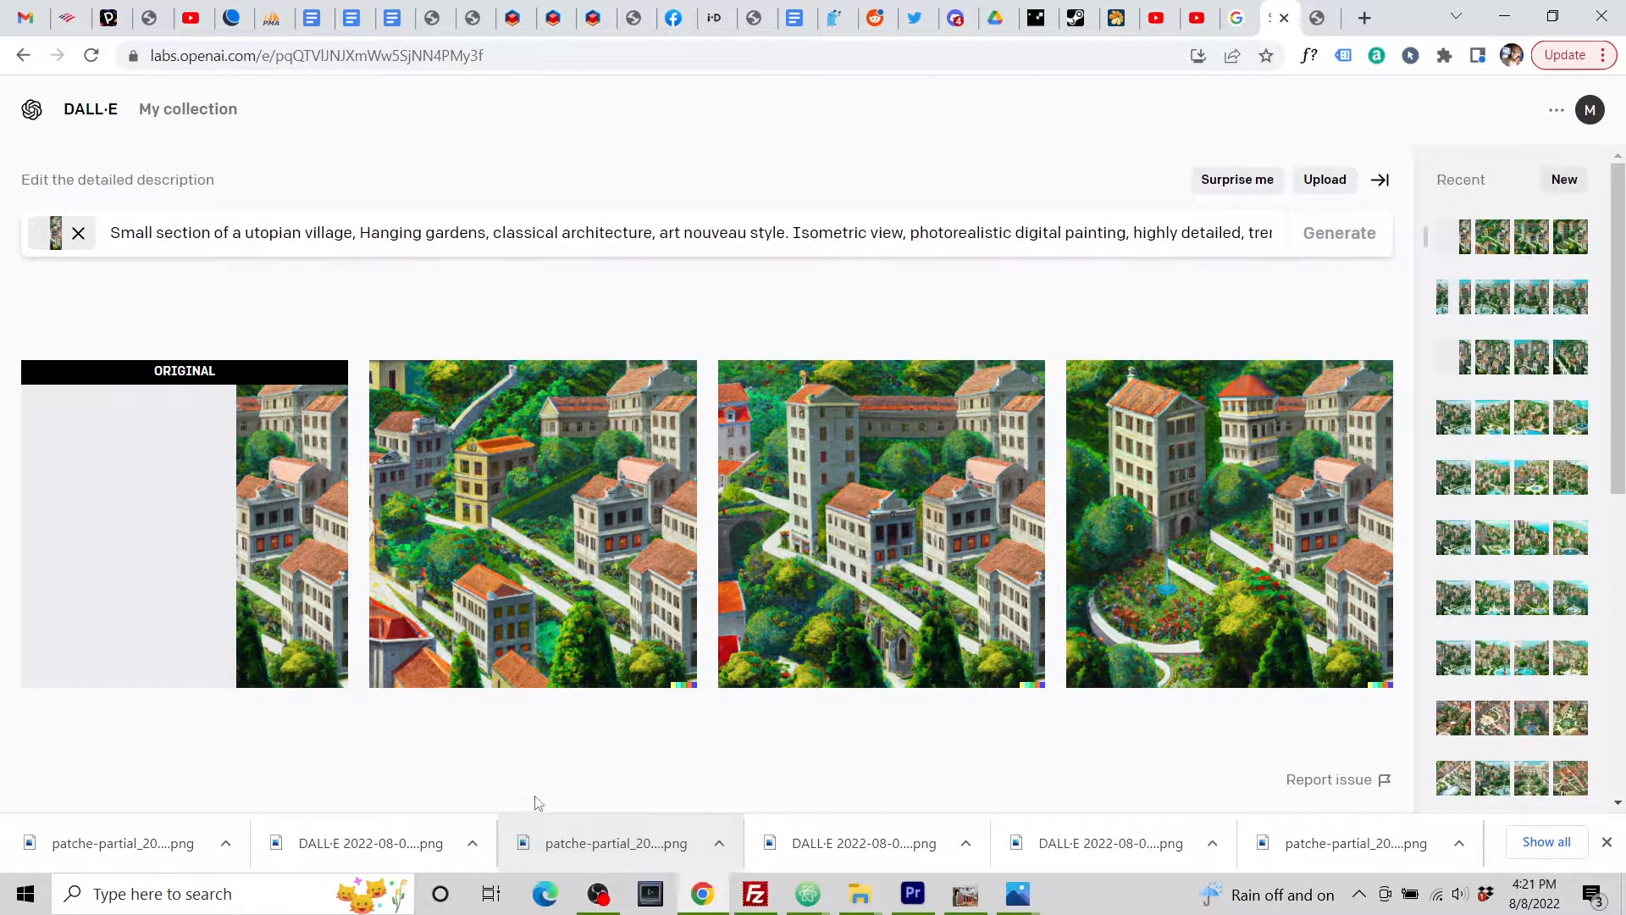
left_click(601, 531)
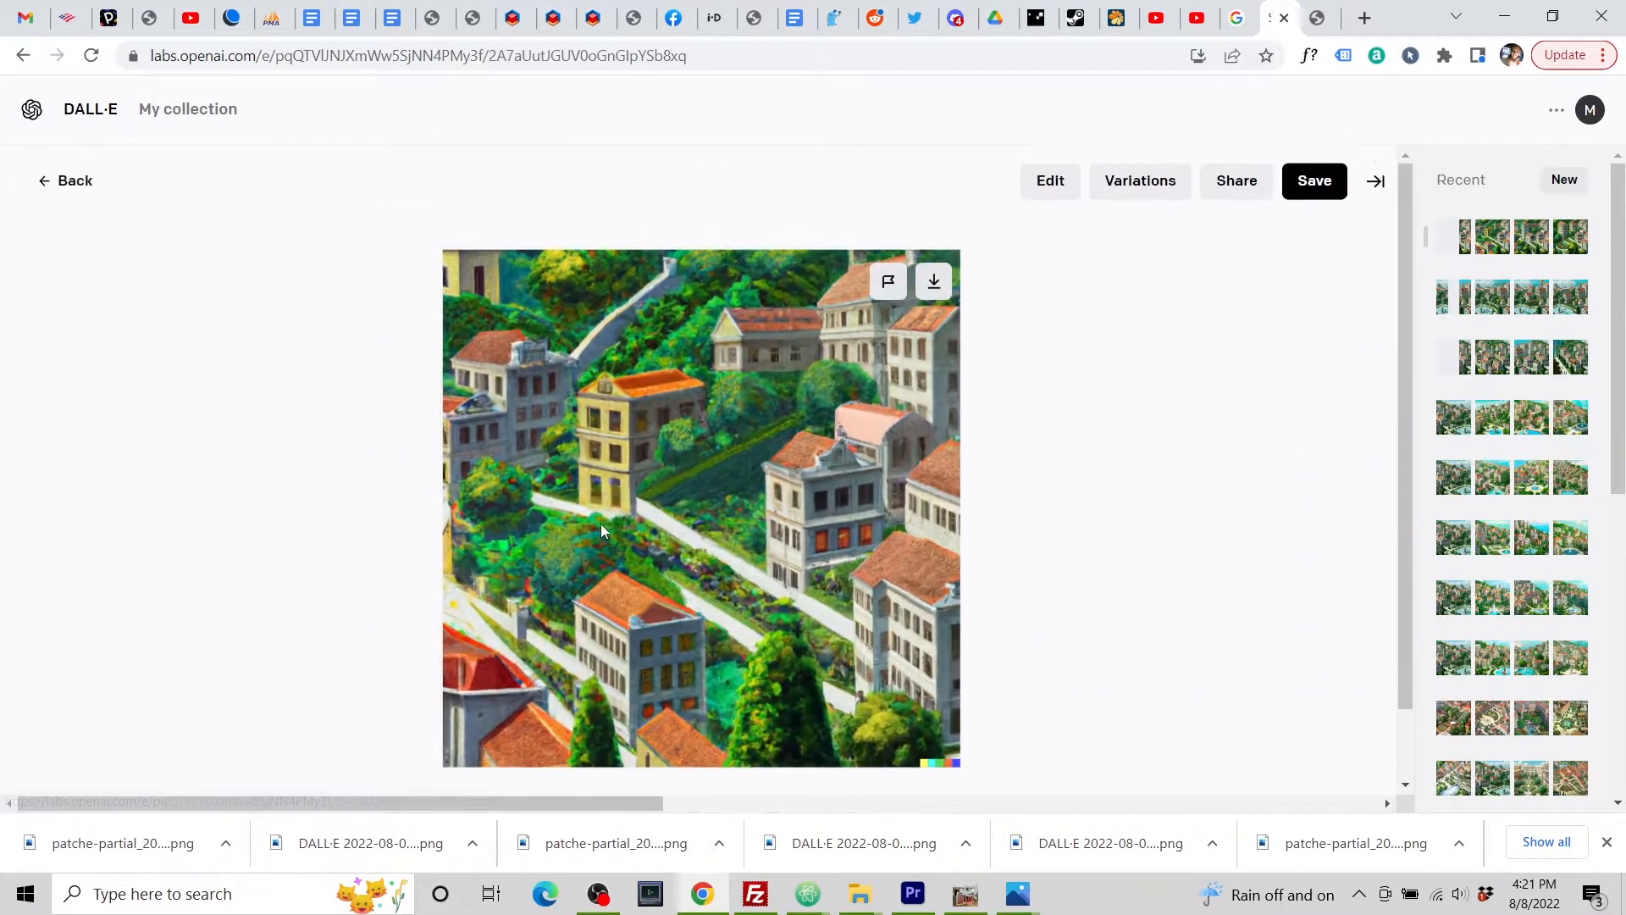
left_click(935, 285)
Step: Switch to PATCH-E and upload the DALL·E 16.21.55 image as the completion for the tile overlapping the mosaic's left edge
left_click(1315, 18)
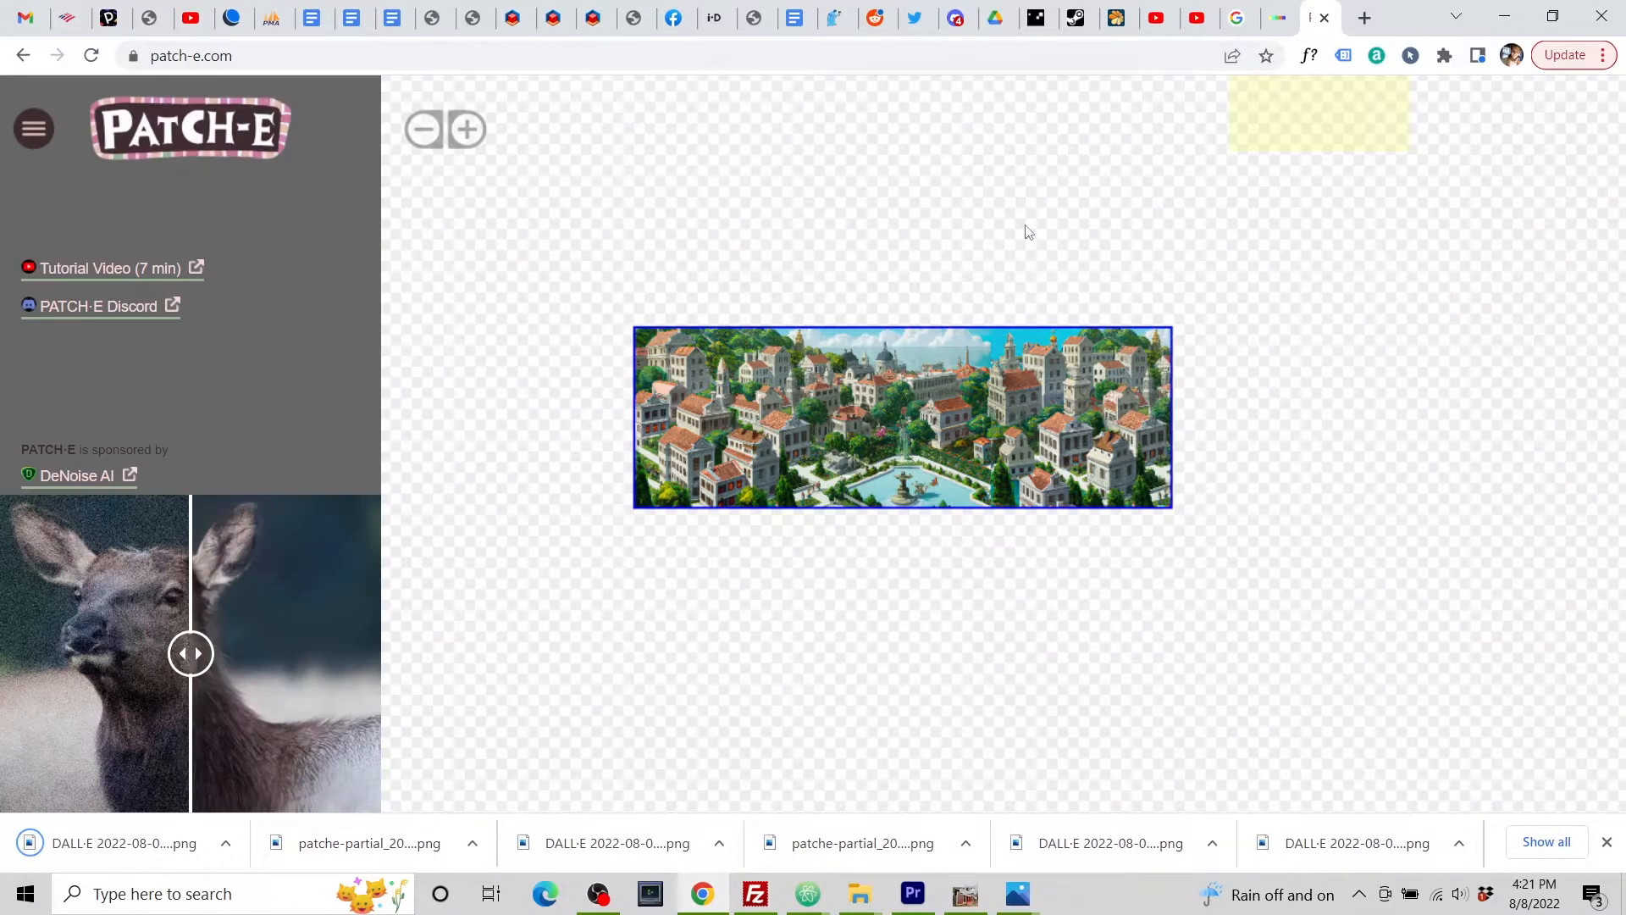
left_click(615, 418)
left_click(683, 471)
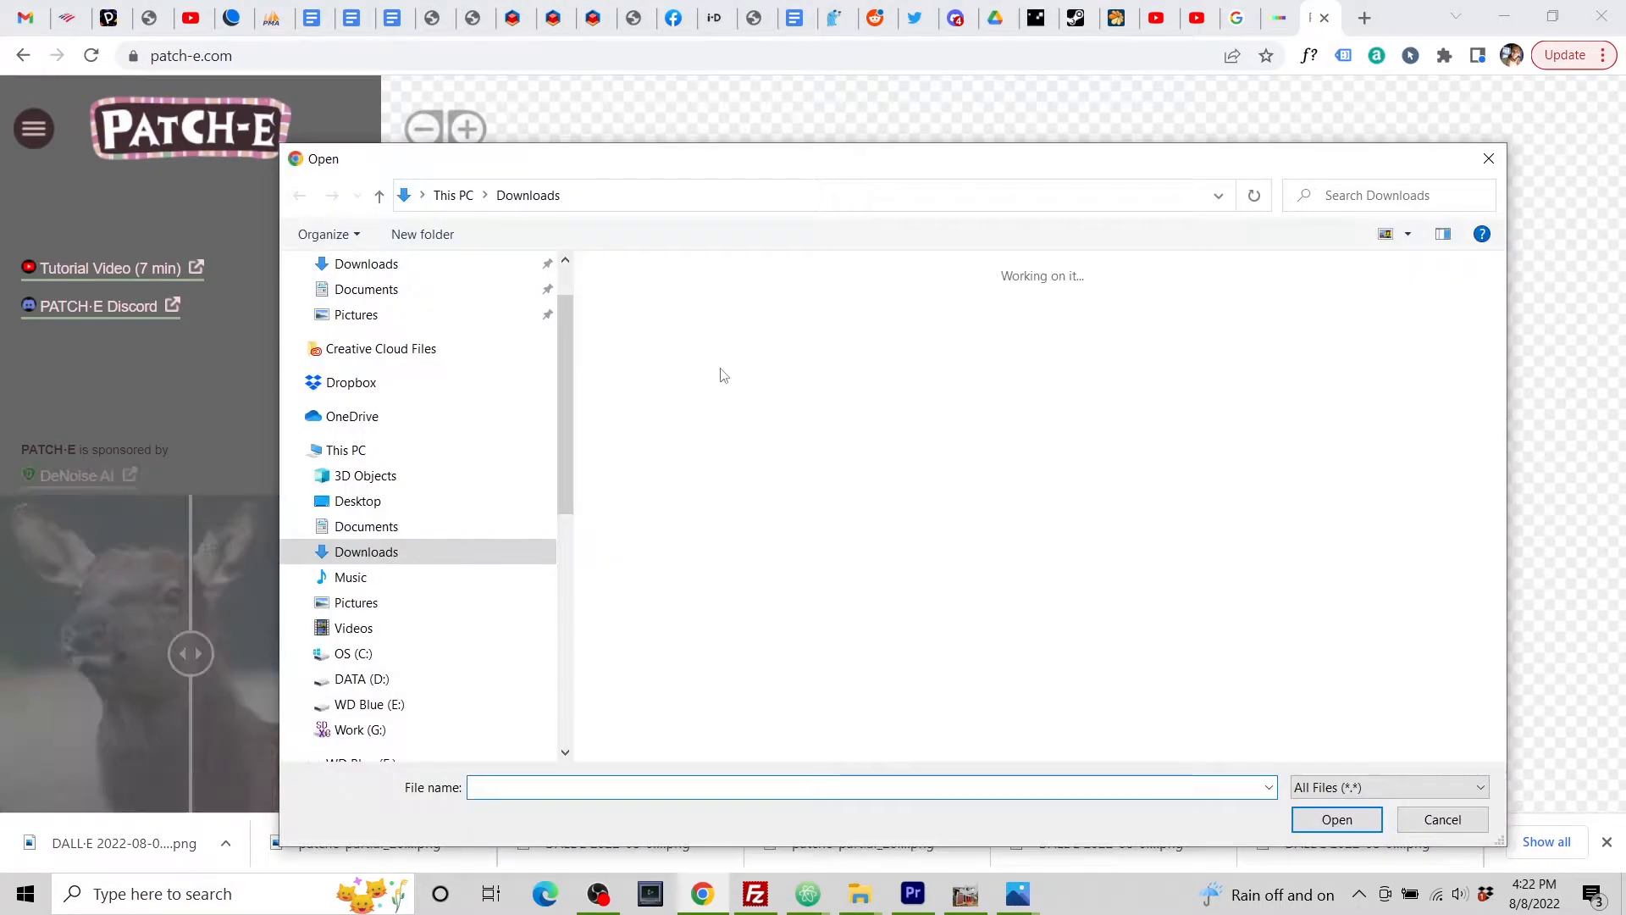
left_click(709, 411)
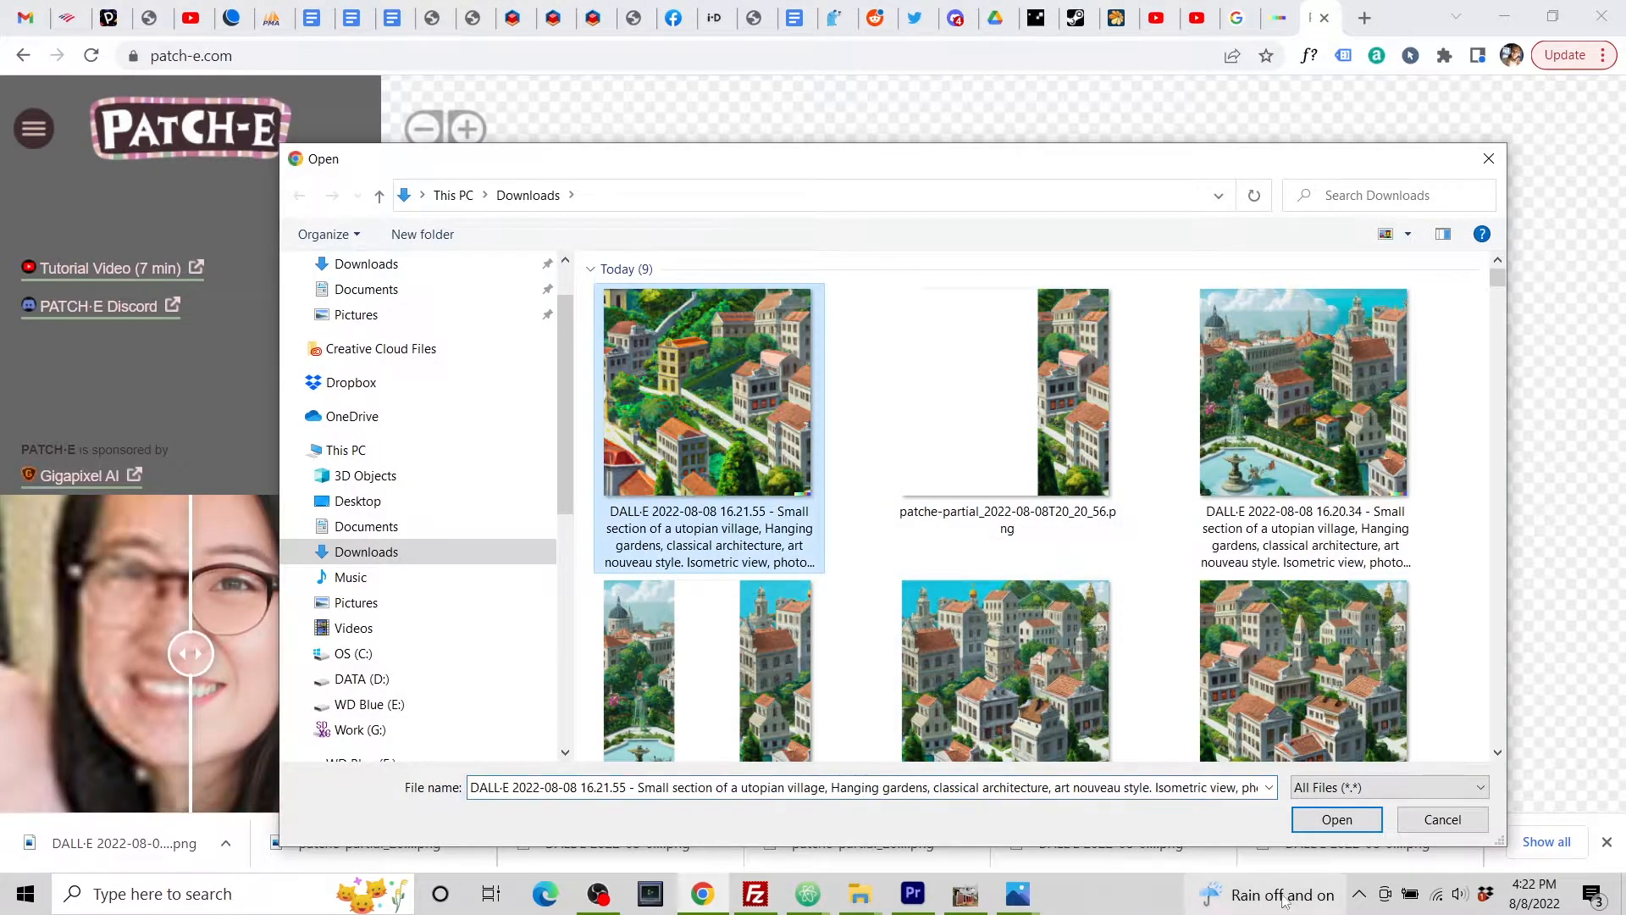
left_click(1335, 820)
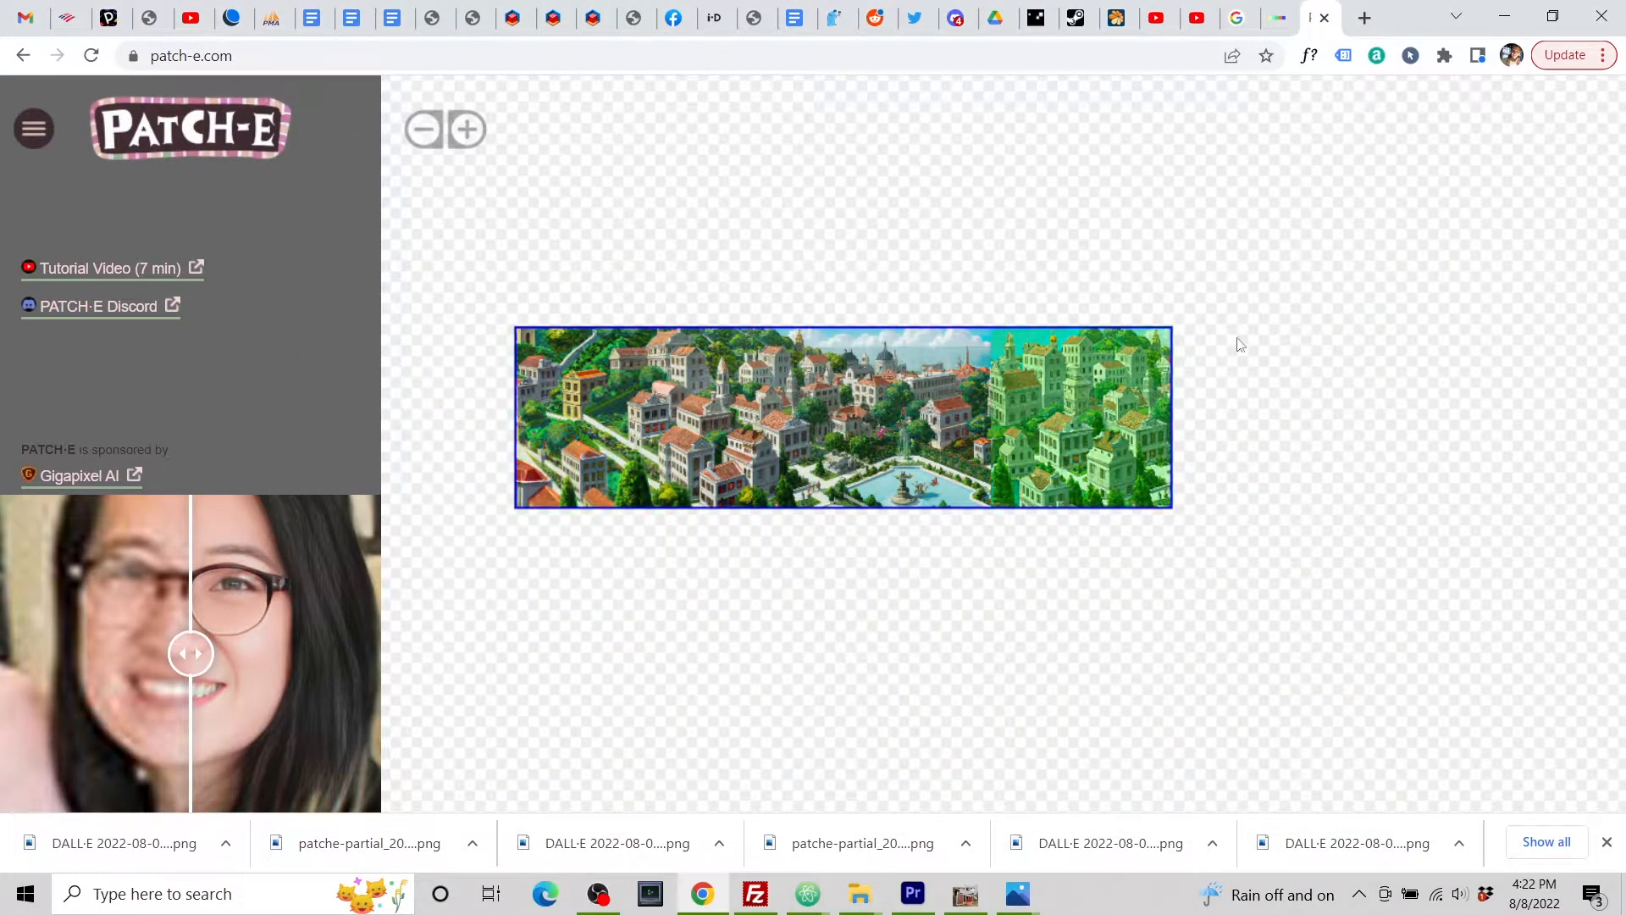
Step: Return to DALL·E, generate another set of completions for the same partial image, and download the second completion
left_click(1273, 24)
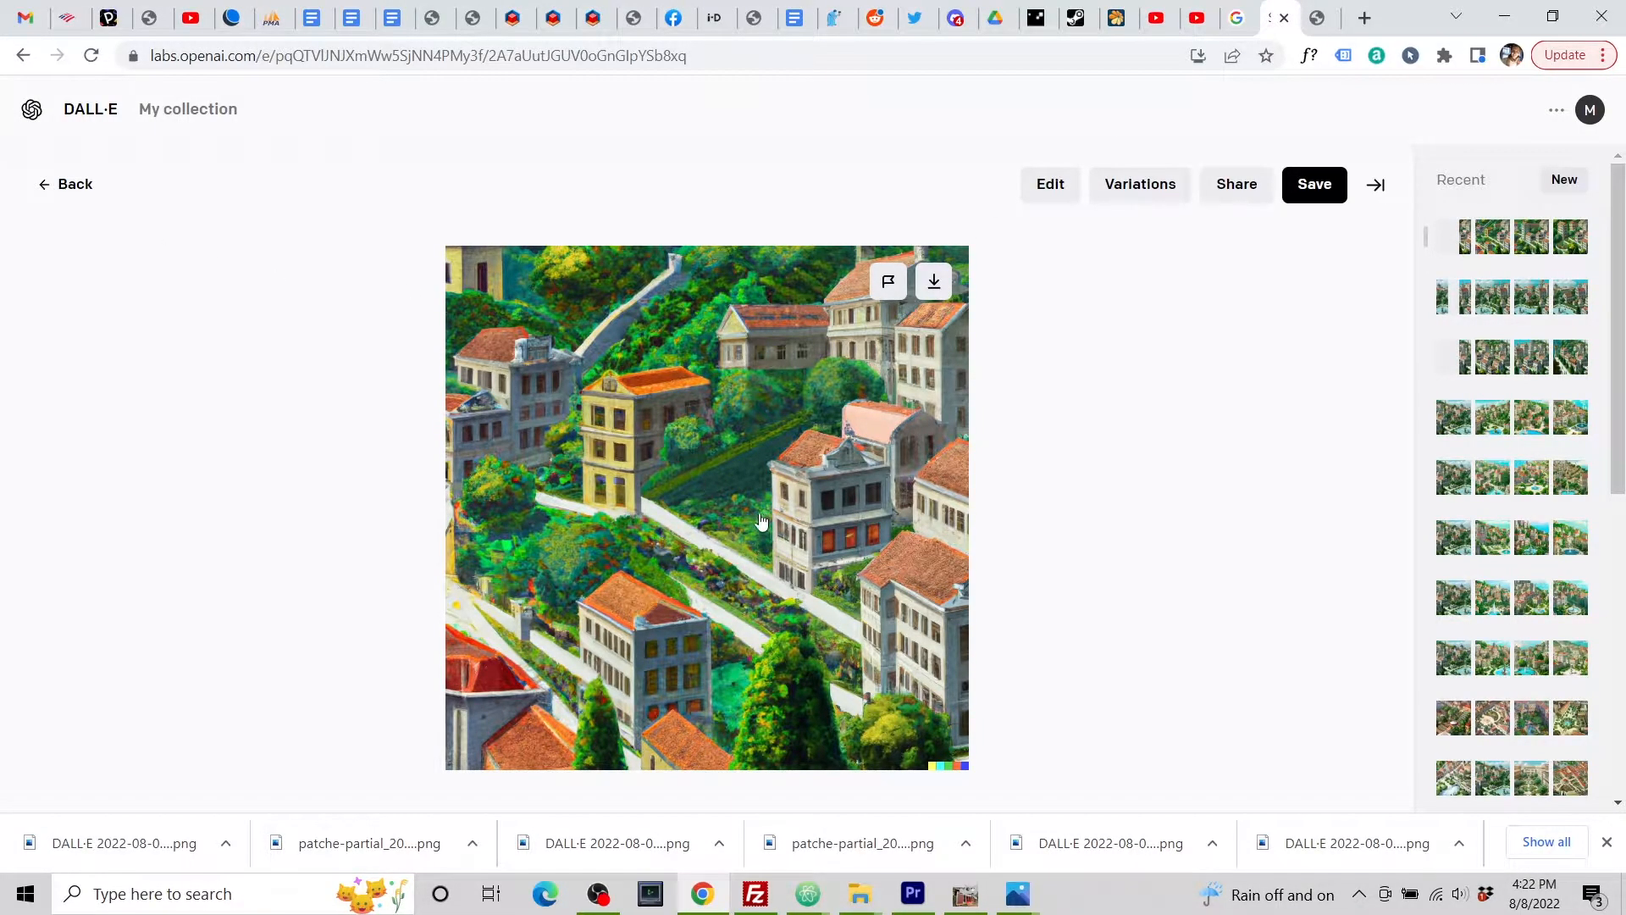
left_click(74, 183)
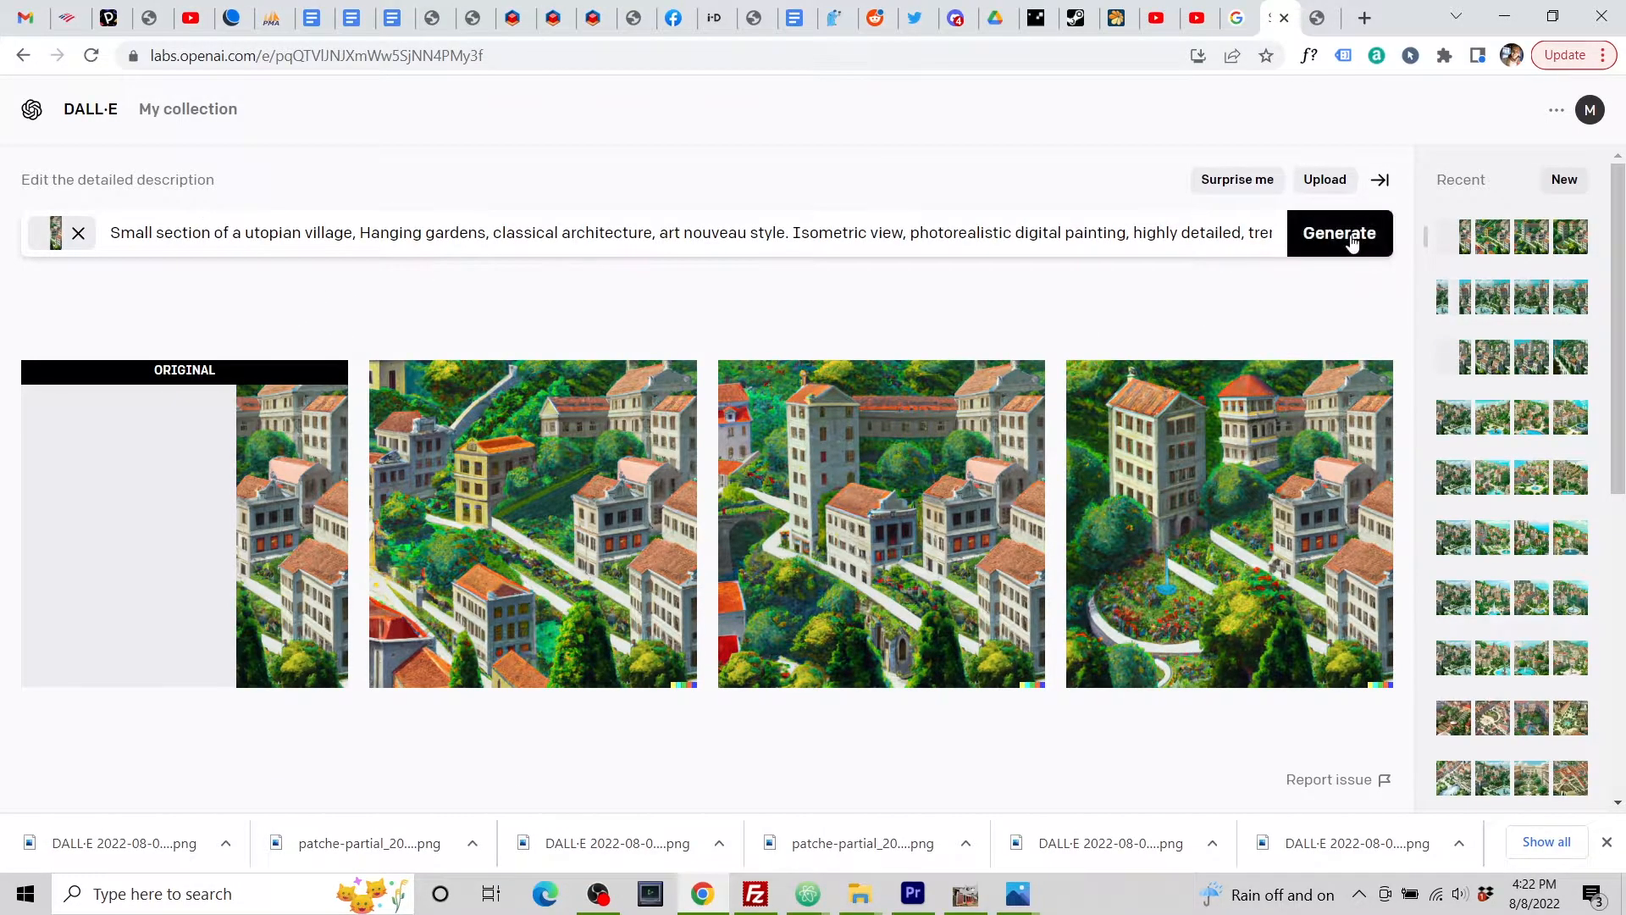
left_click(1352, 243)
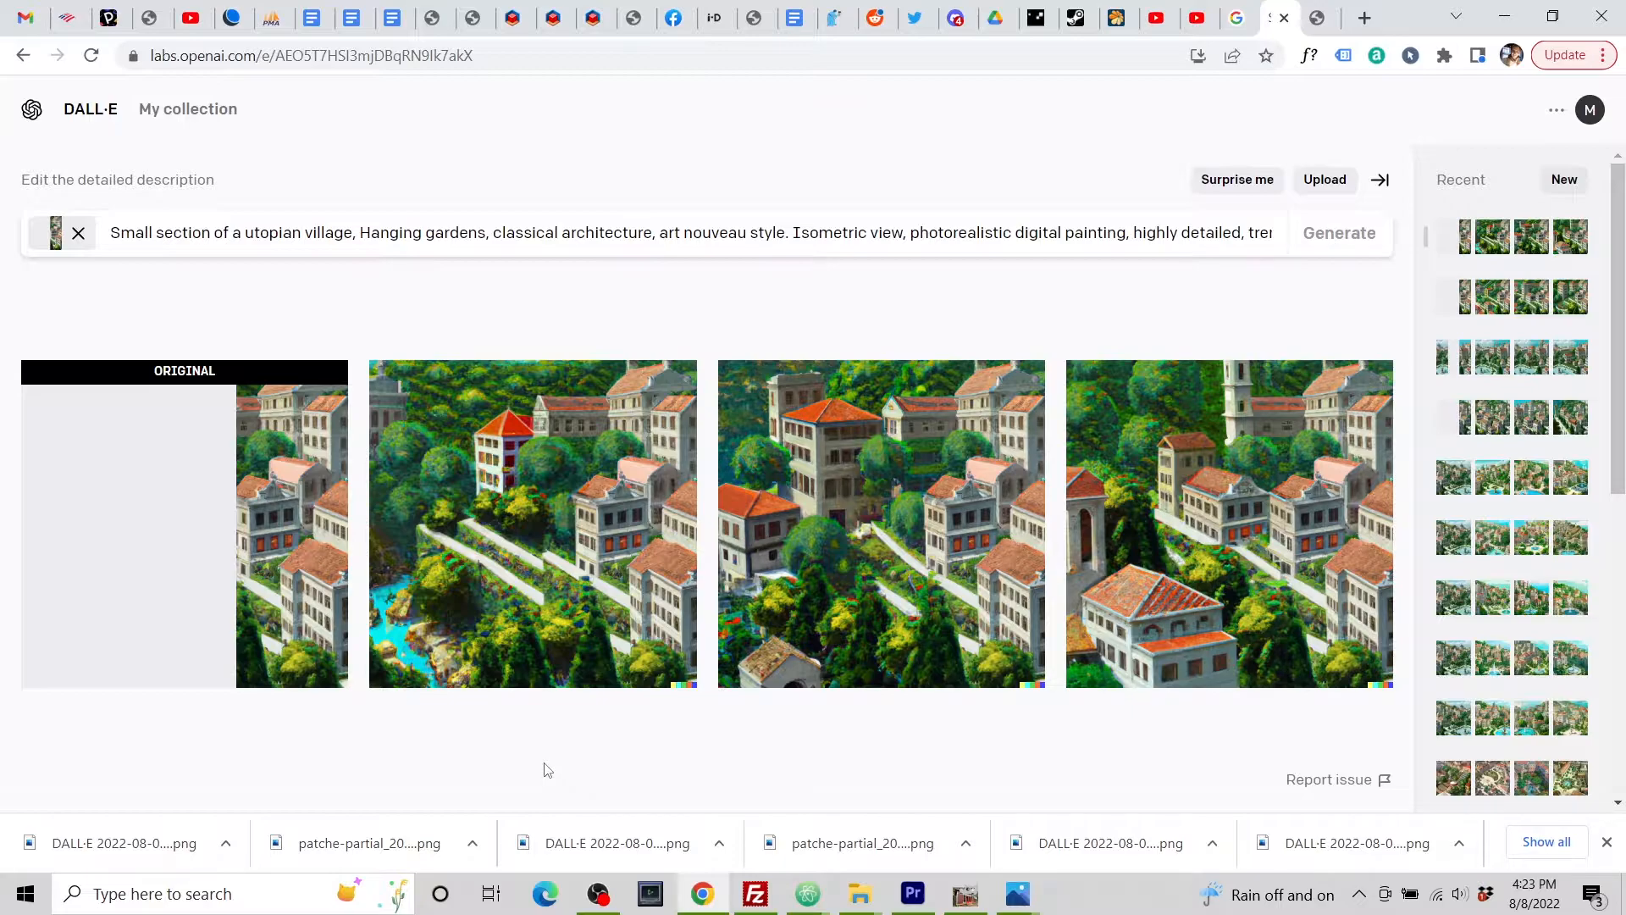
left_click(527, 530)
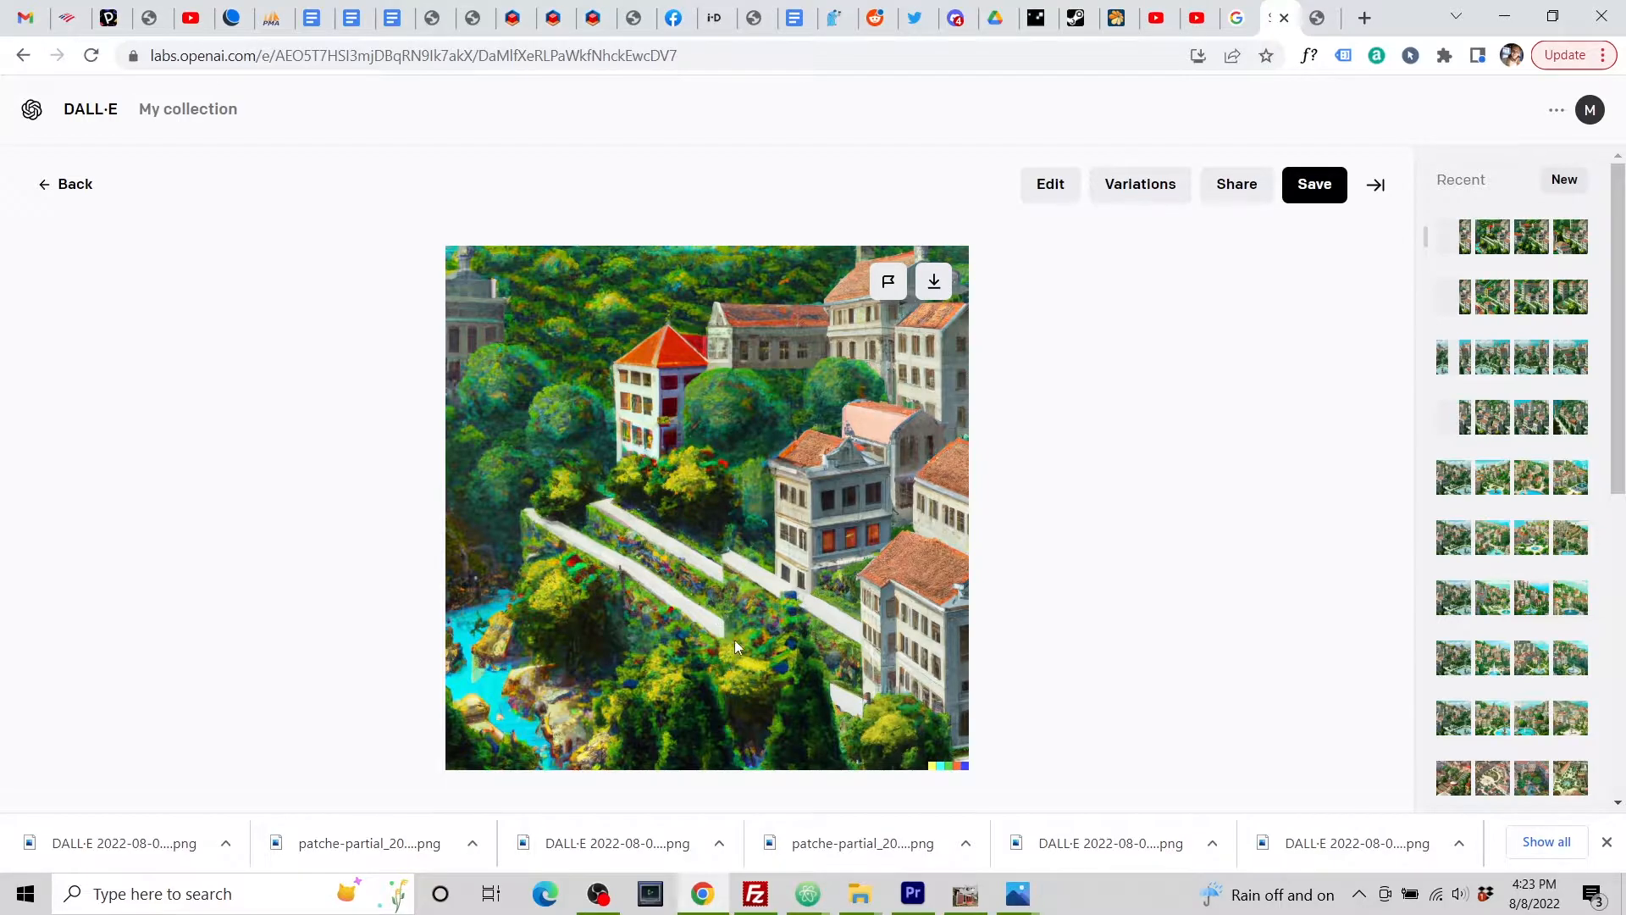
left_click(66, 184)
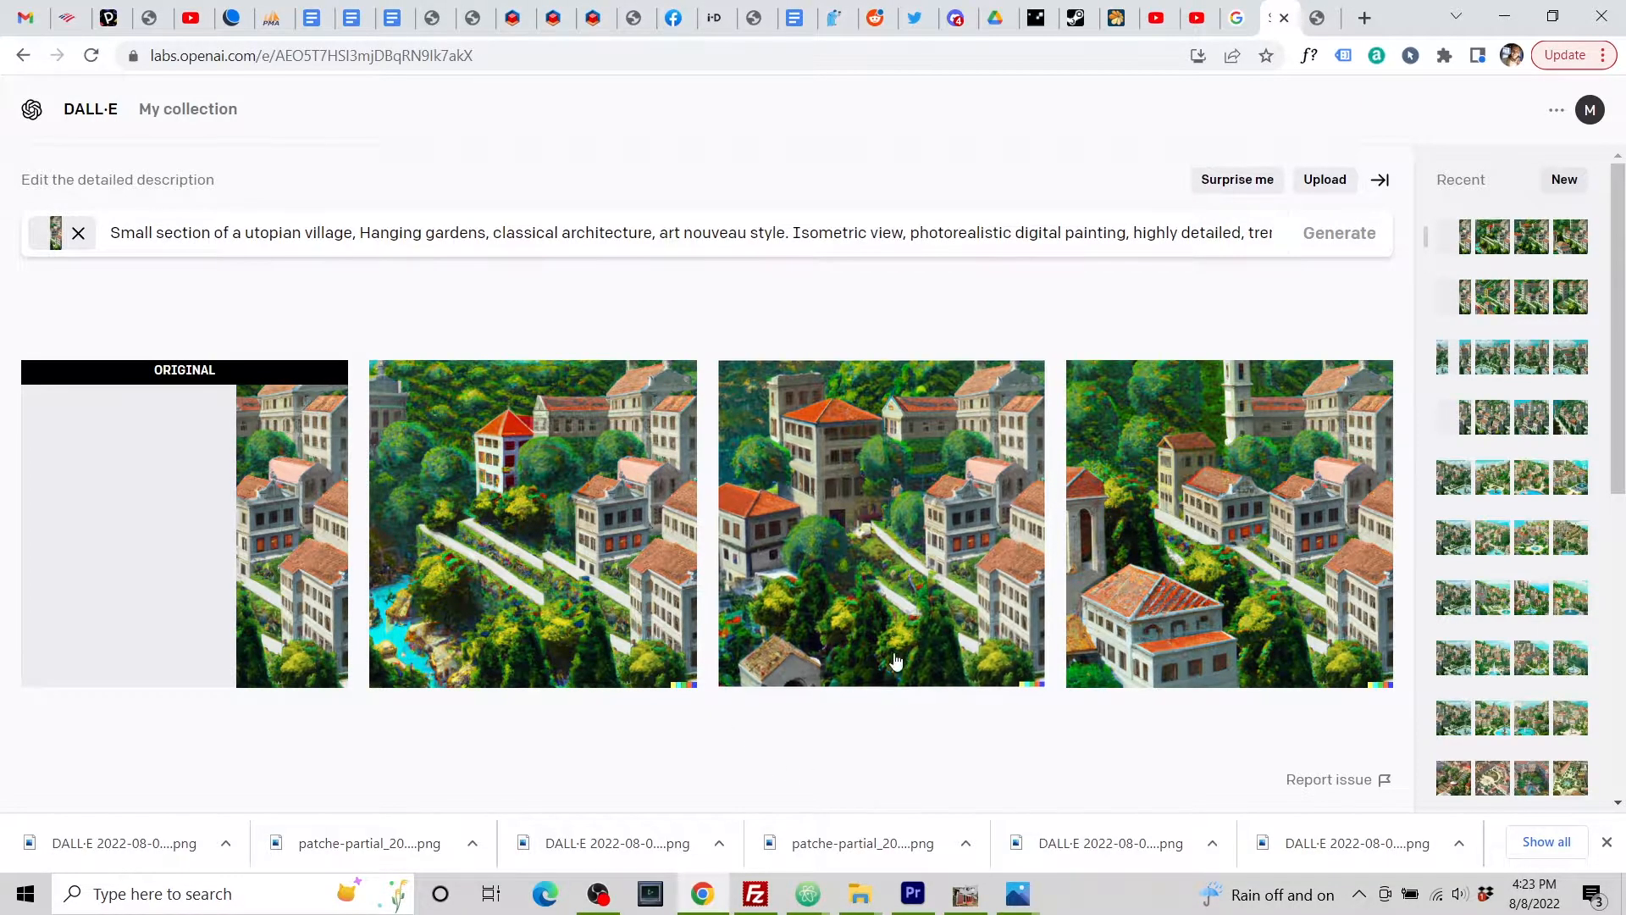
left_click(906, 525)
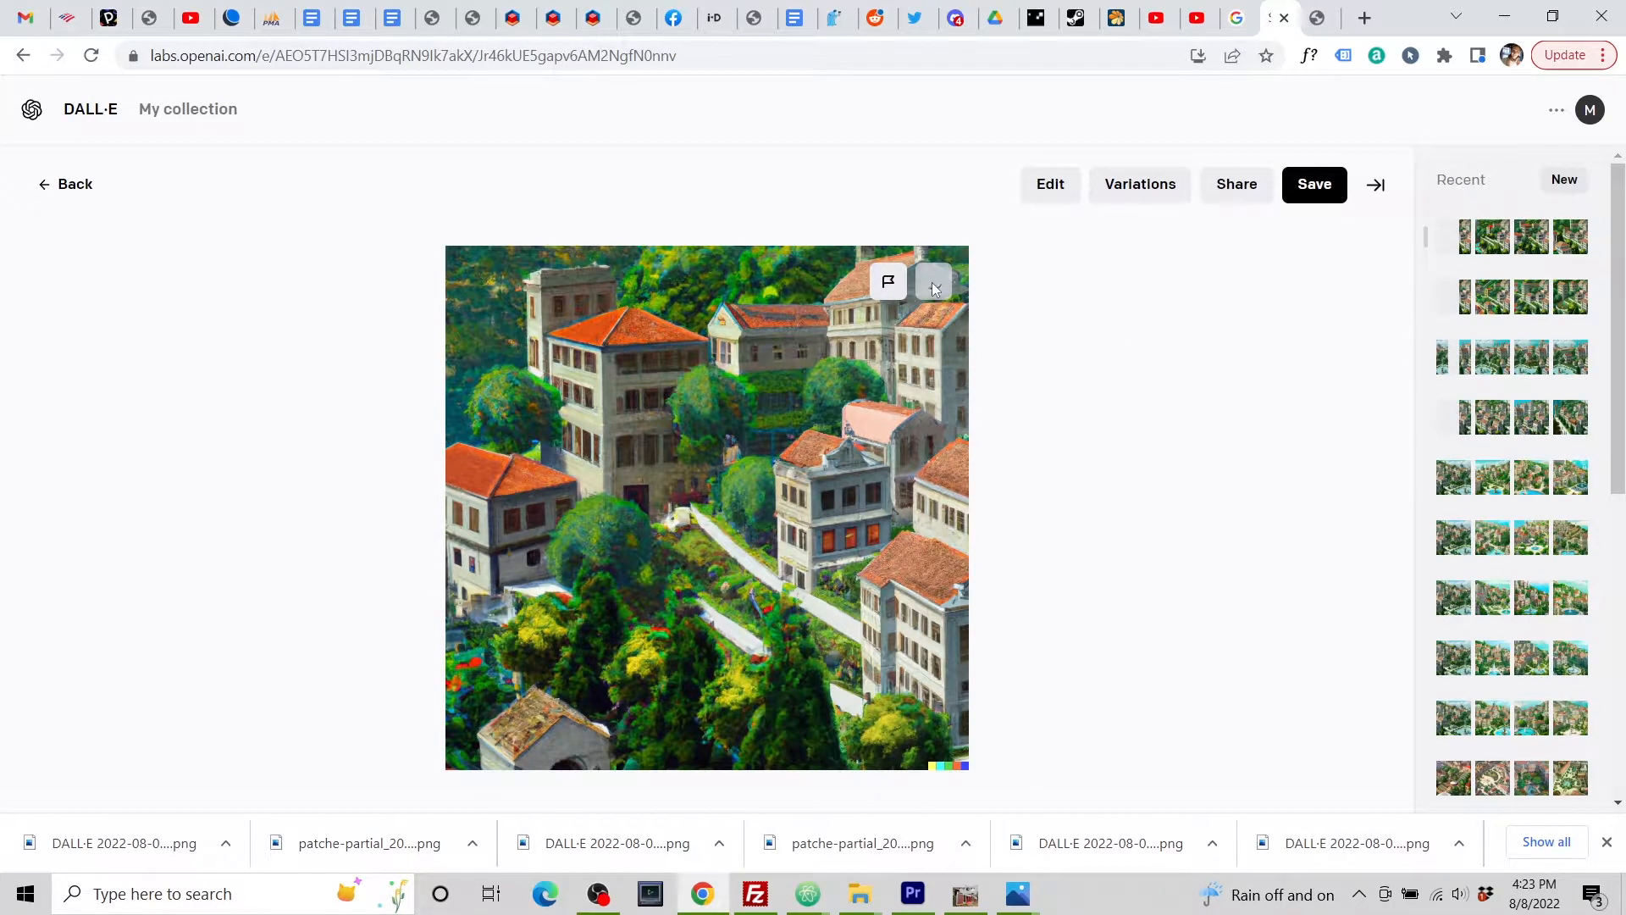
Step: Switch to PATCH-E and upload the DALL·E 16.23.29 image to a separate tile right of the mosaic, leaving a narrow gap at the same height
left_click(1317, 18)
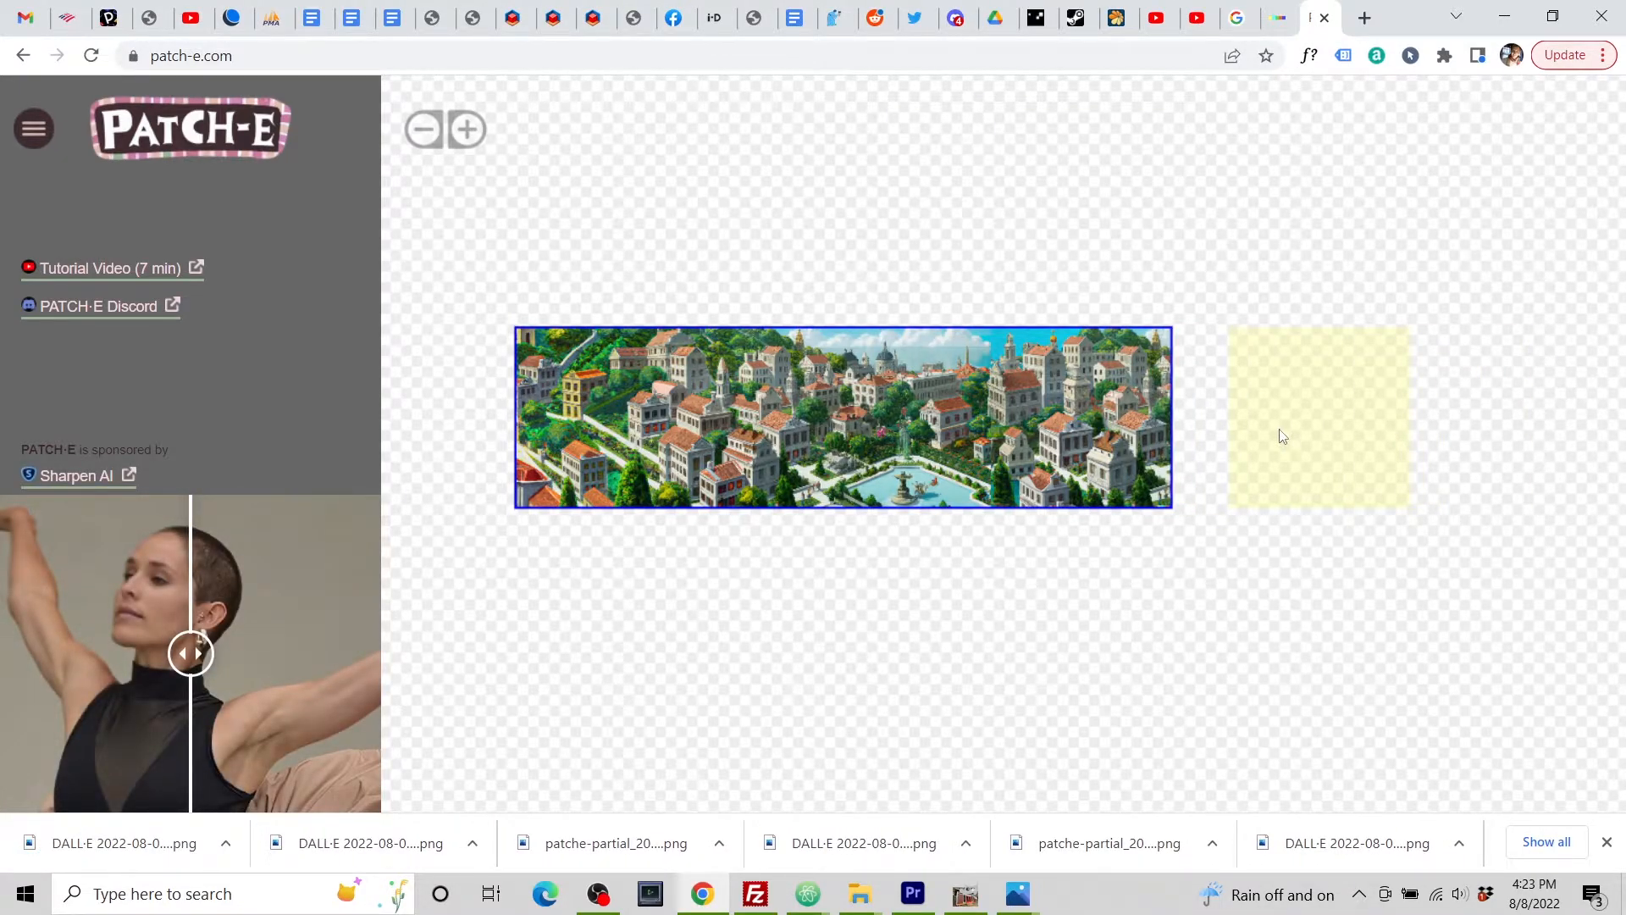
right_click(1283, 436)
left_click(1308, 449)
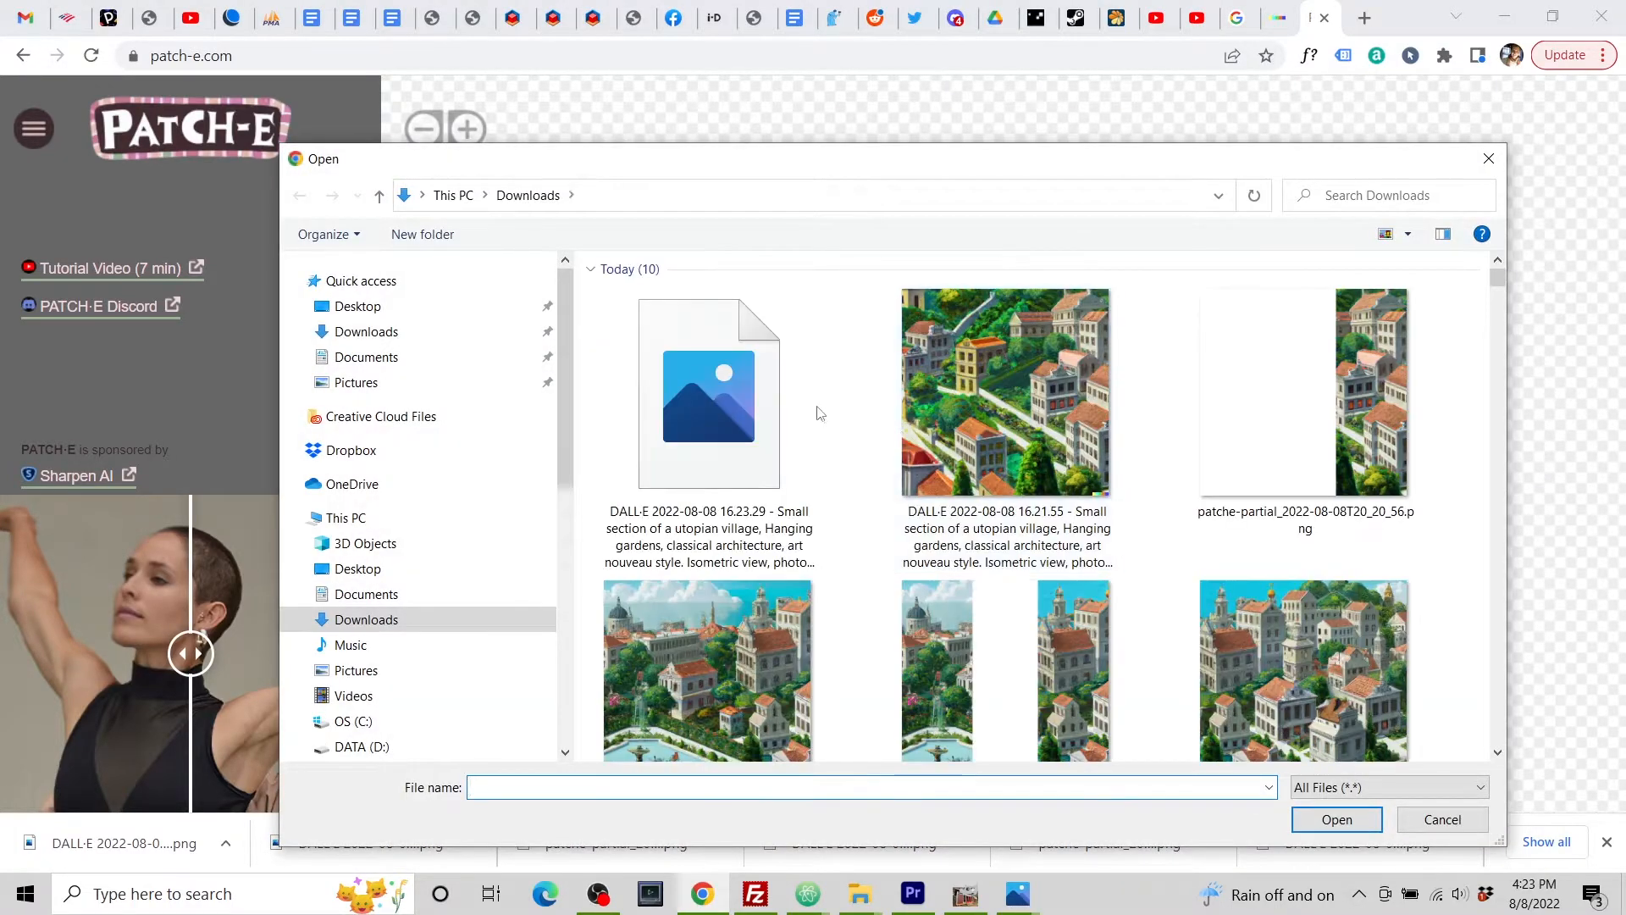
left_click(819, 414)
left_click(1329, 817)
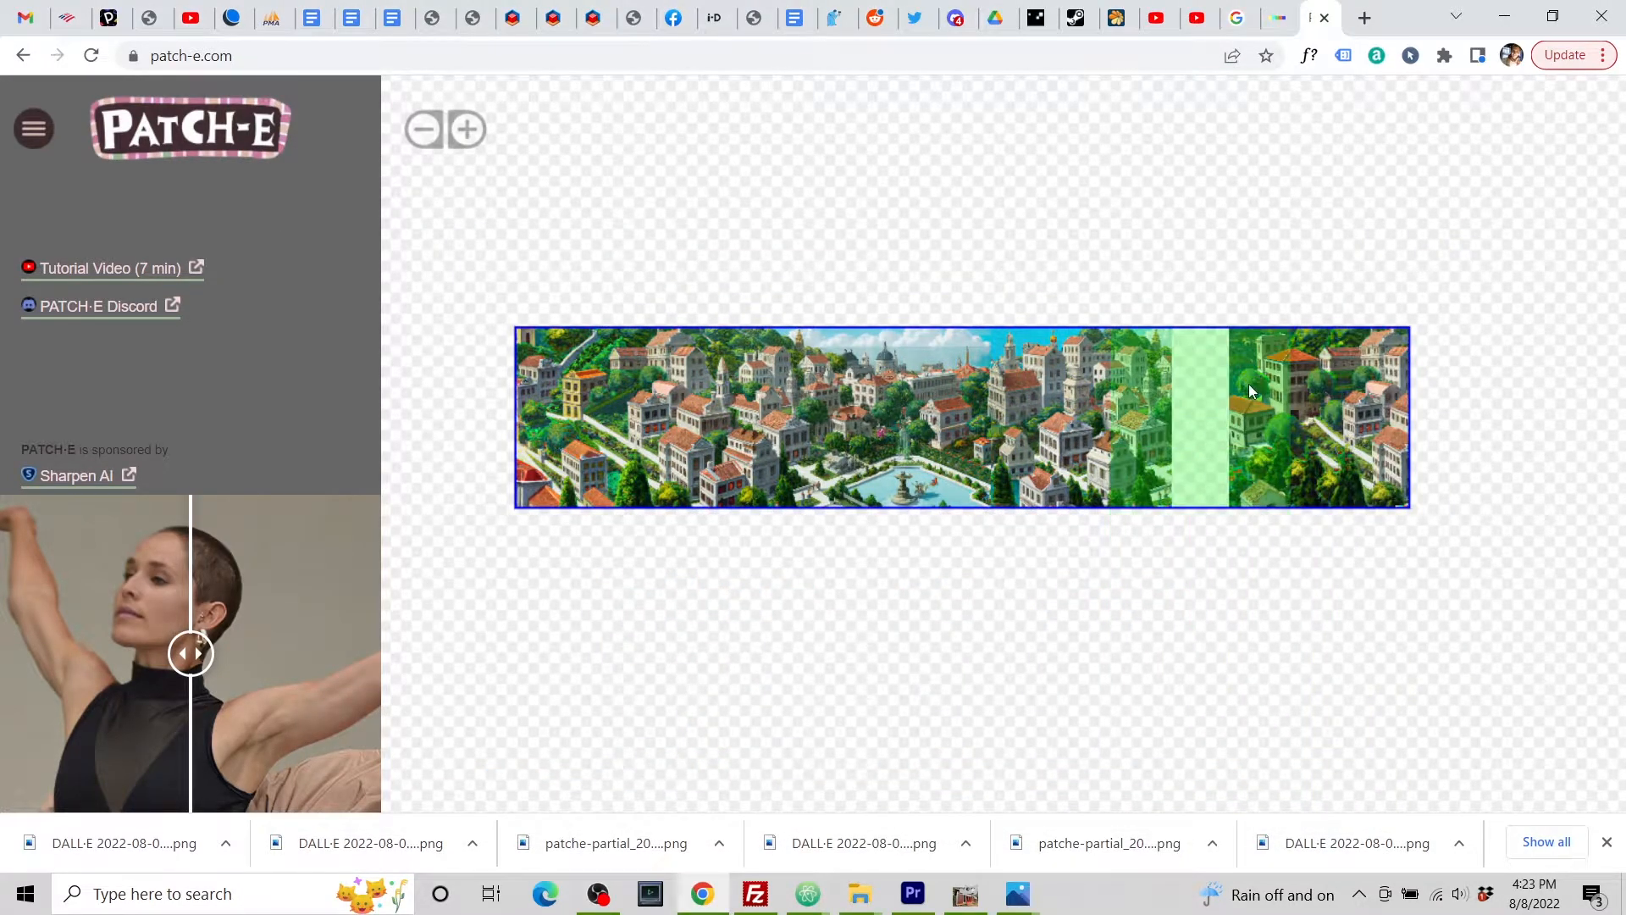
Step: Download the partial image for the tile bridging the right-hand gap and open patche-partial_2022-08-08T20_23_45.png in DALL·E for image editing
left_click(1250, 391)
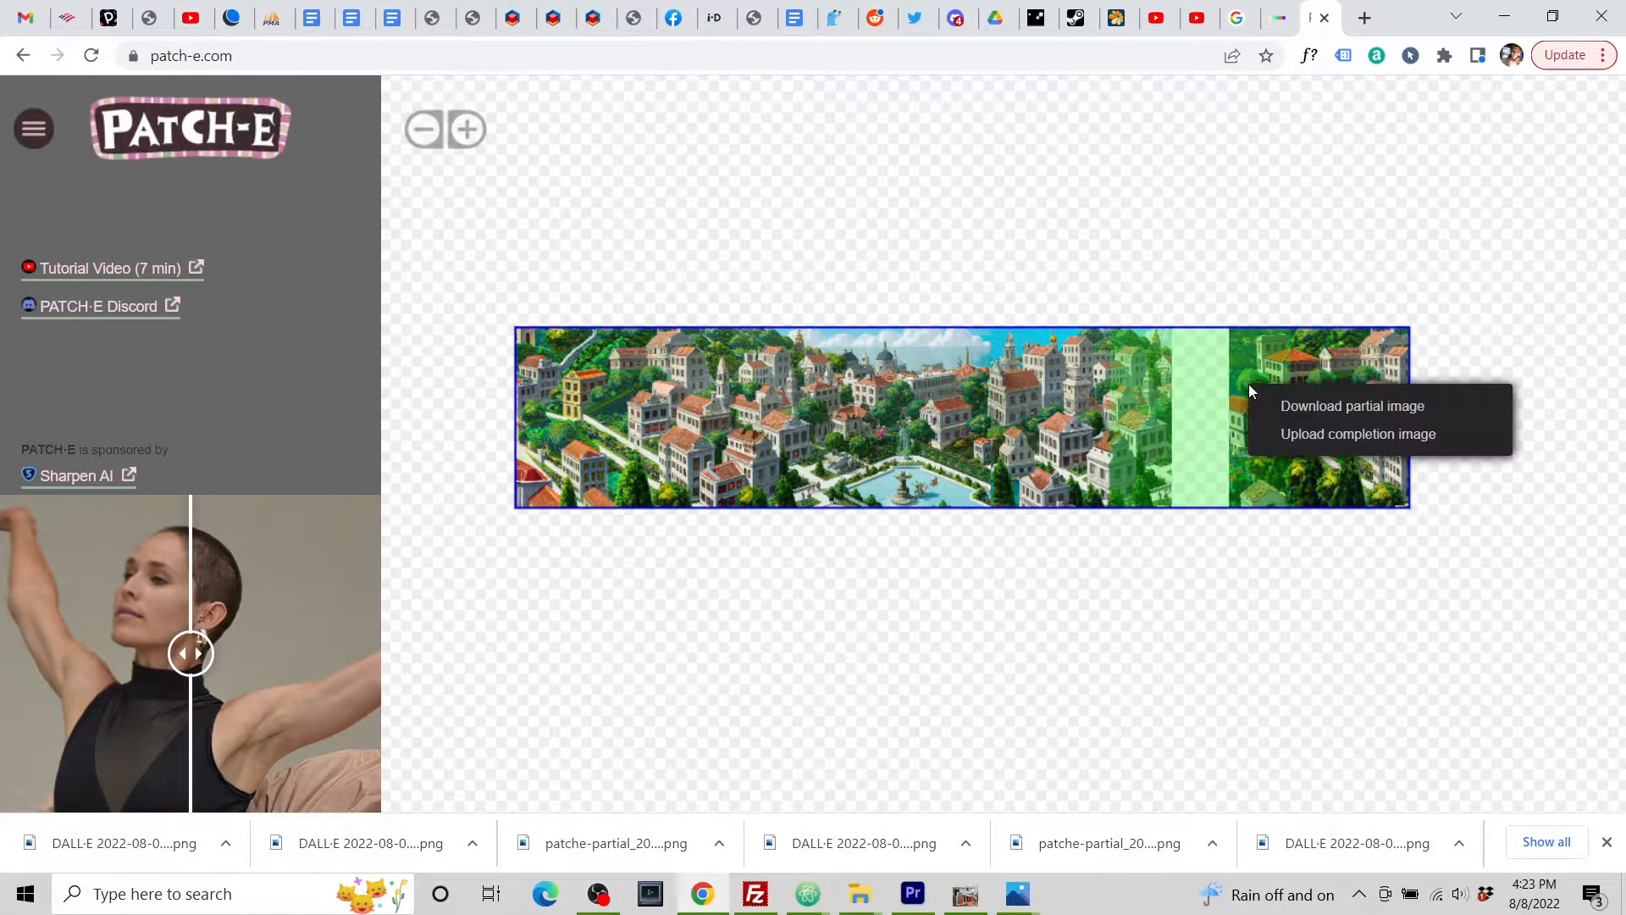
left_click(1314, 408)
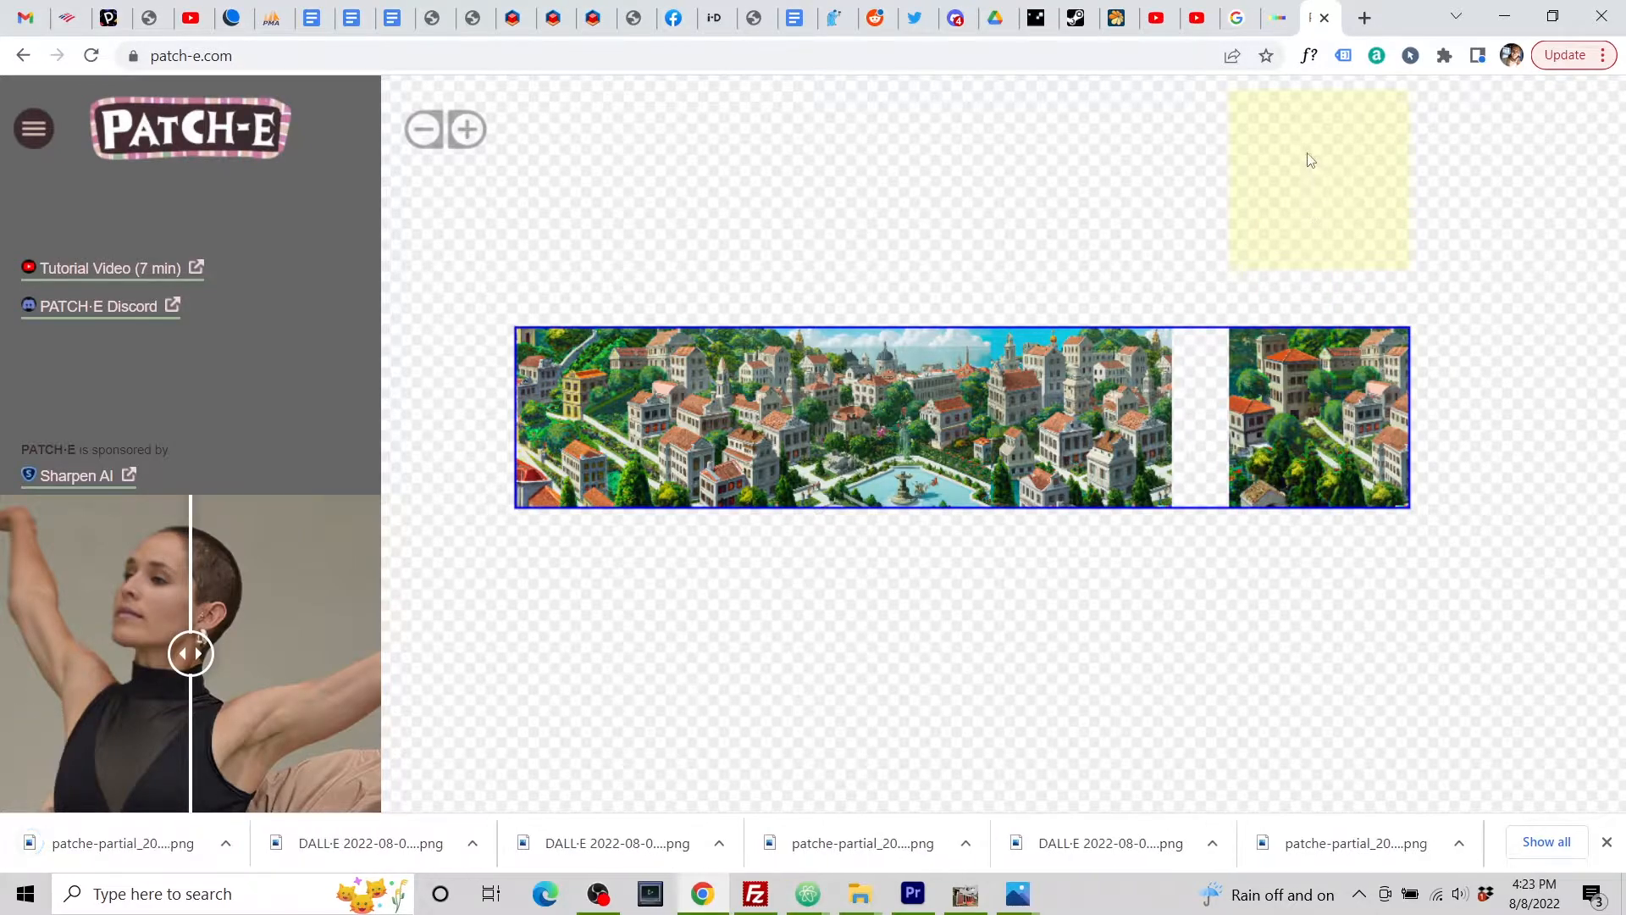
left_click(1283, 20)
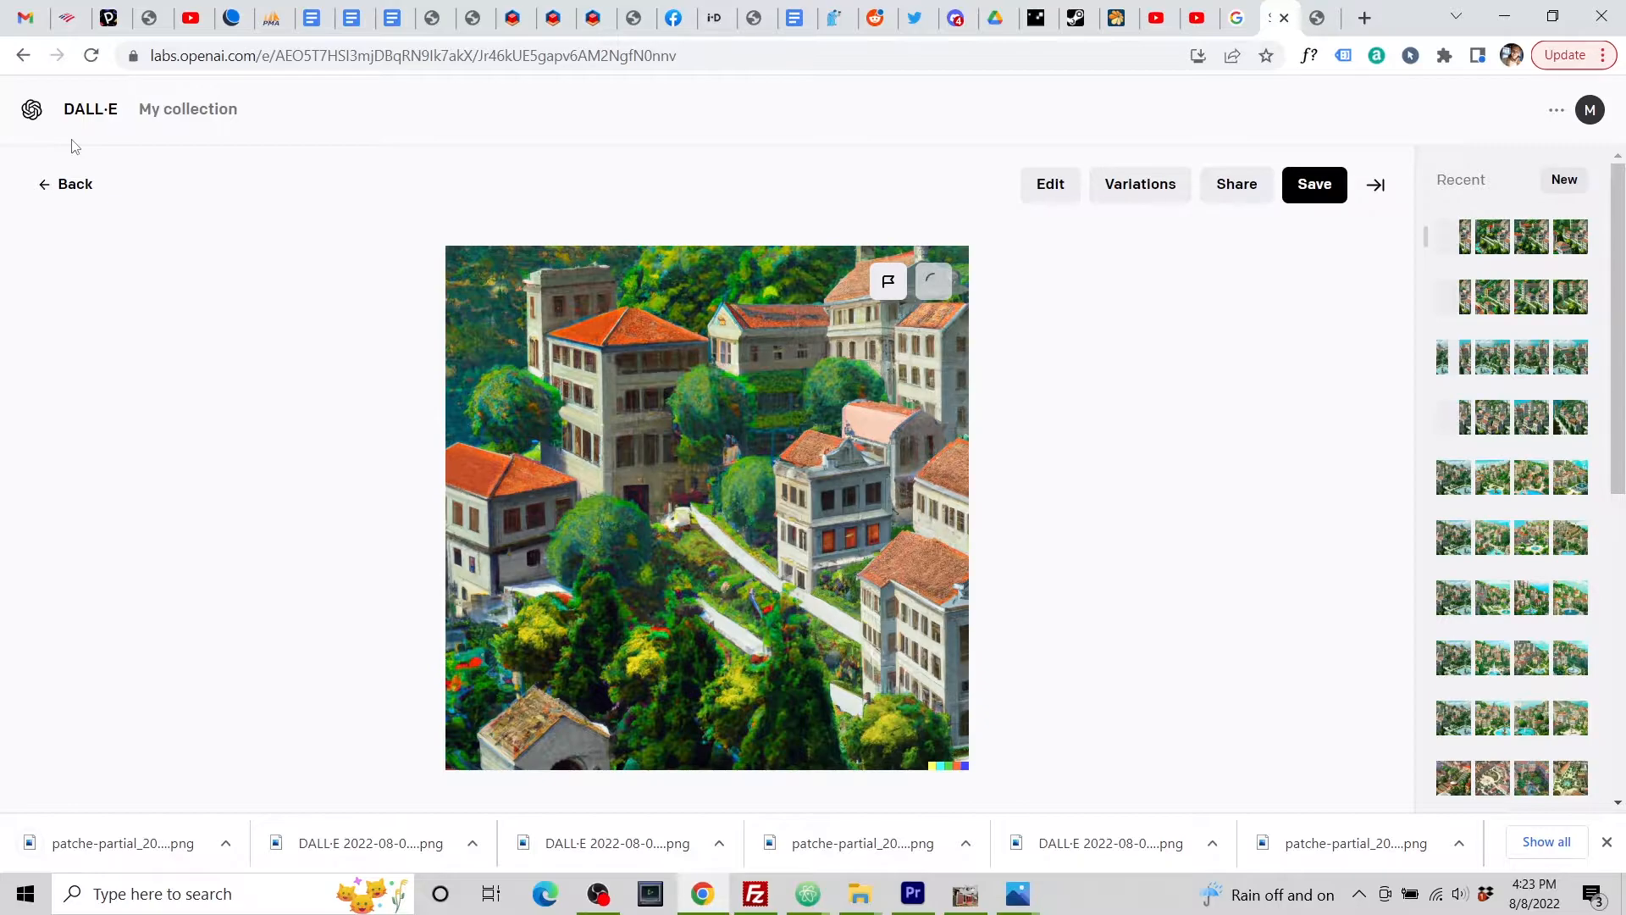
left_click(73, 188)
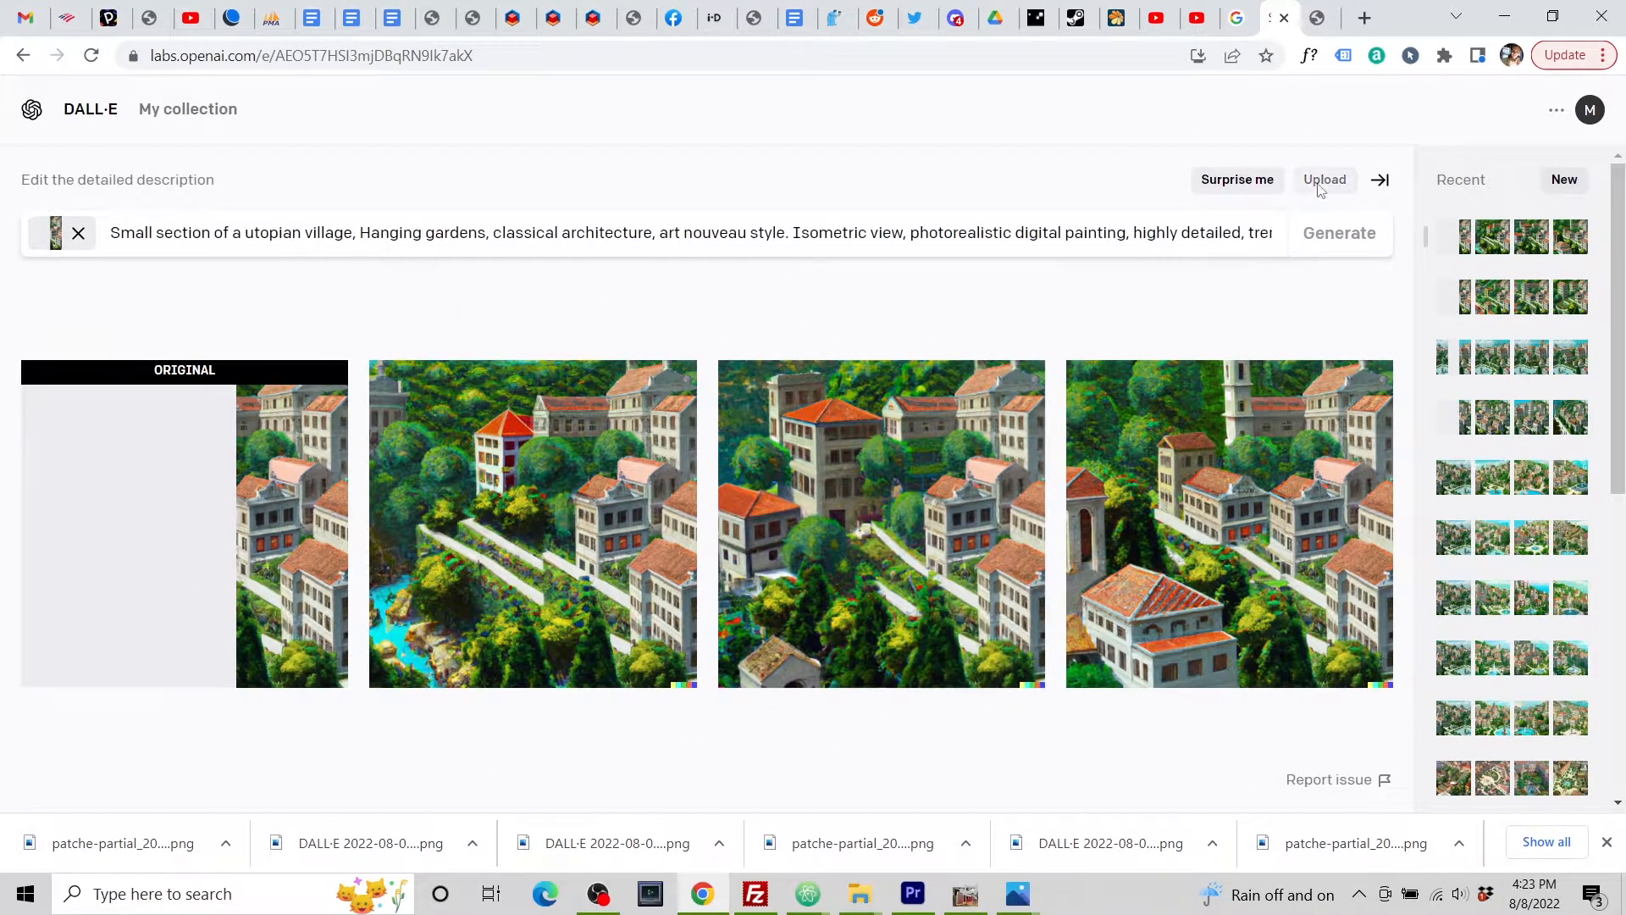
left_click(1325, 180)
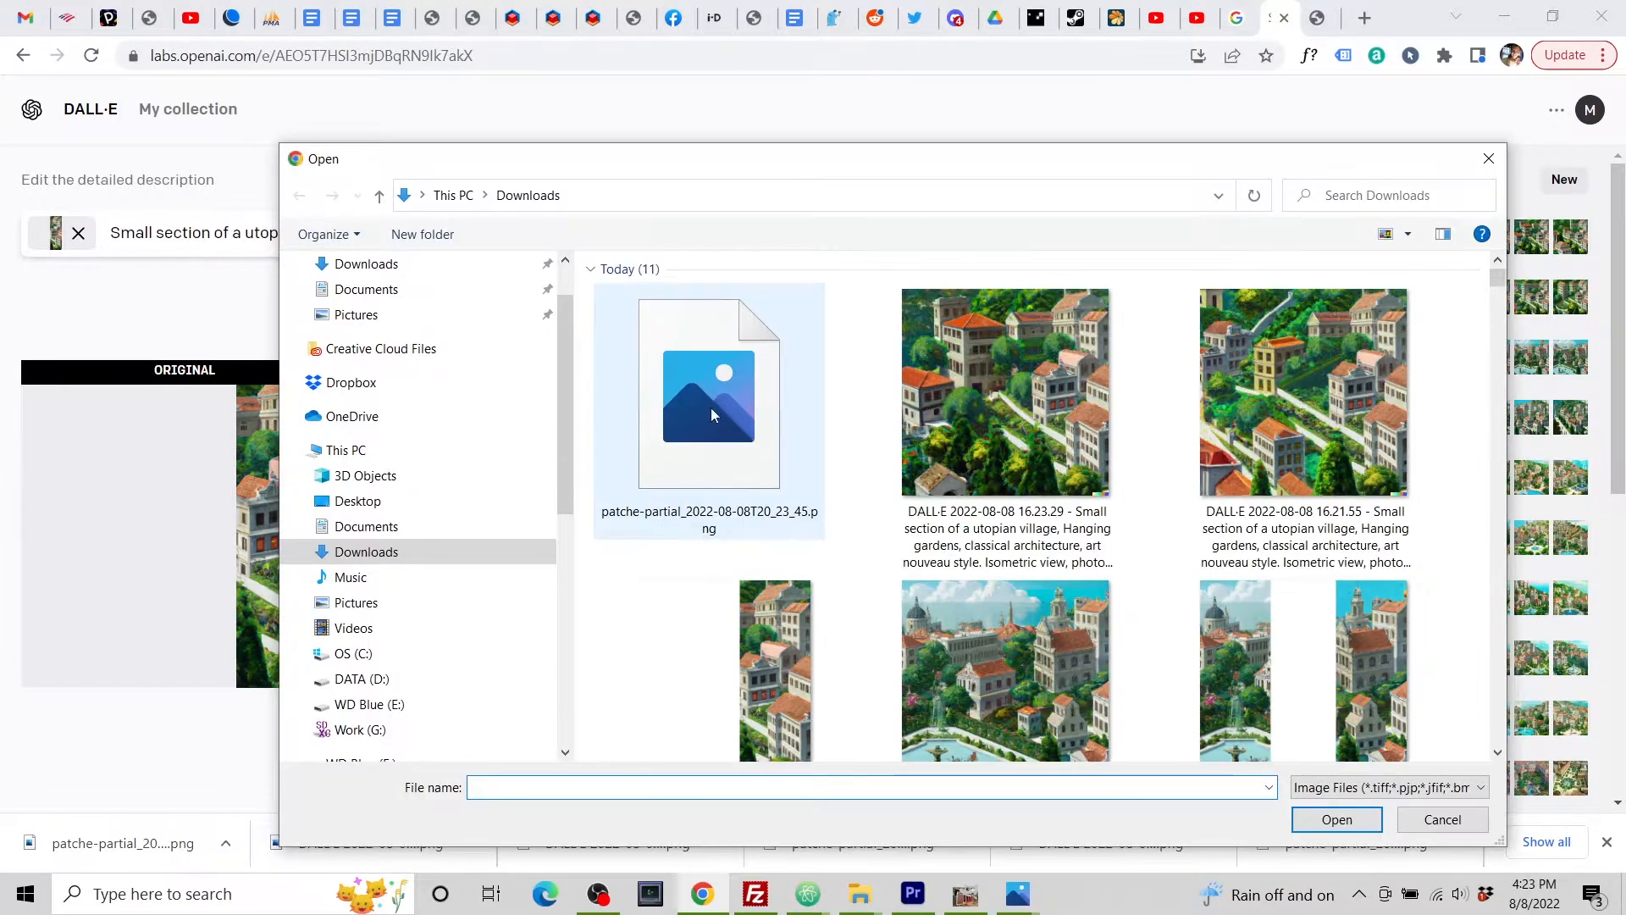
left_click(708, 411)
left_click(1328, 823)
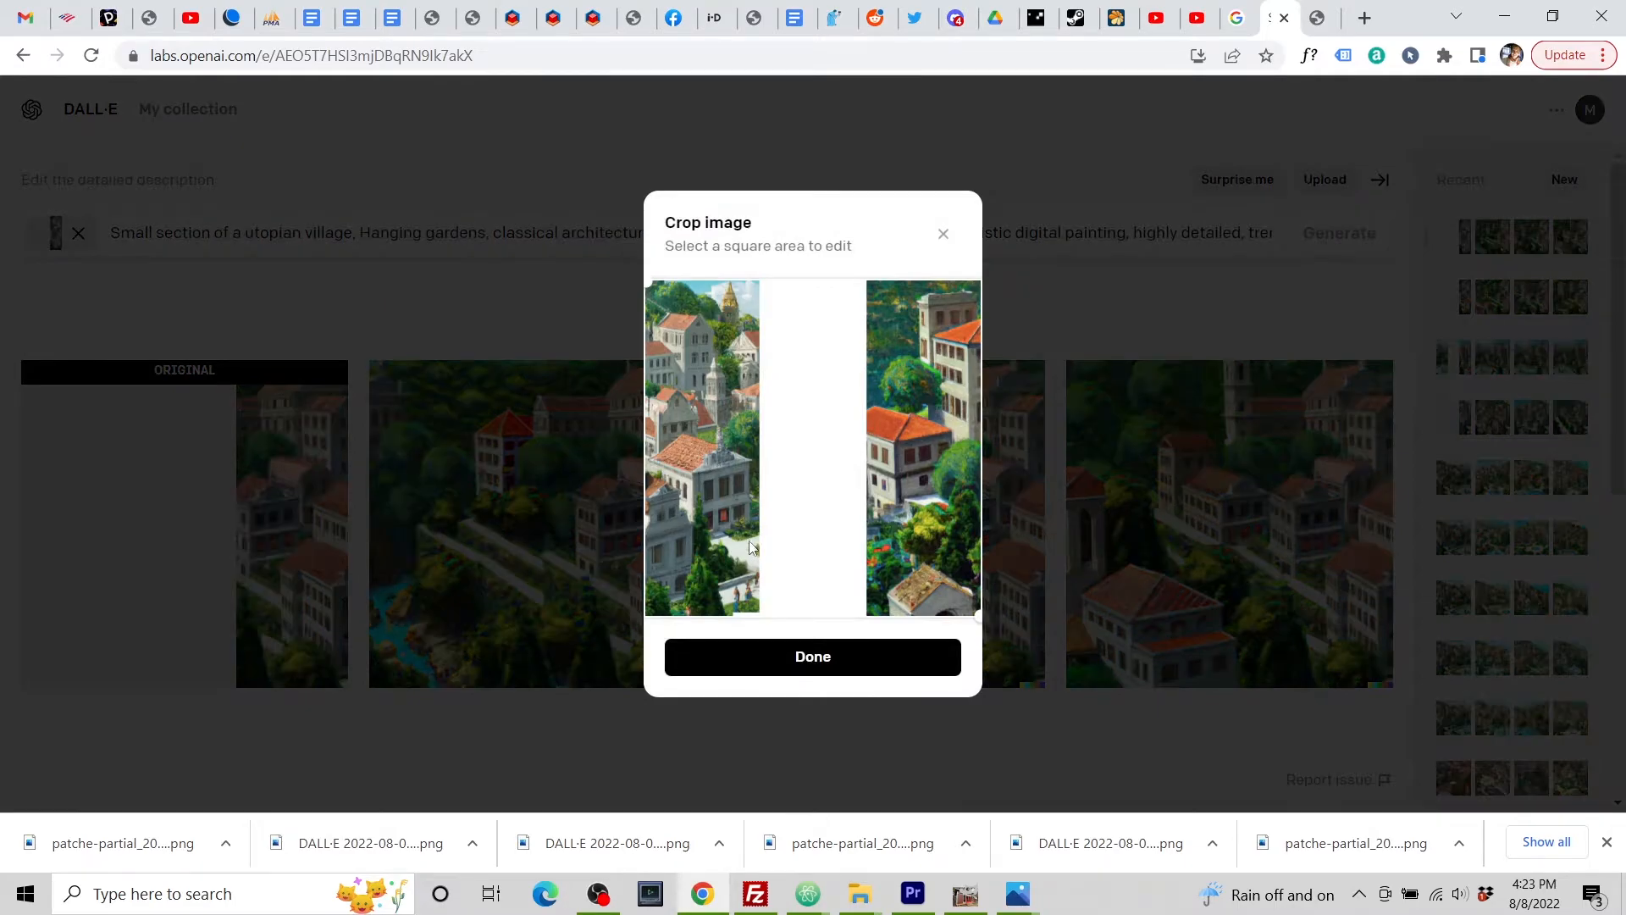
left_click(792, 661)
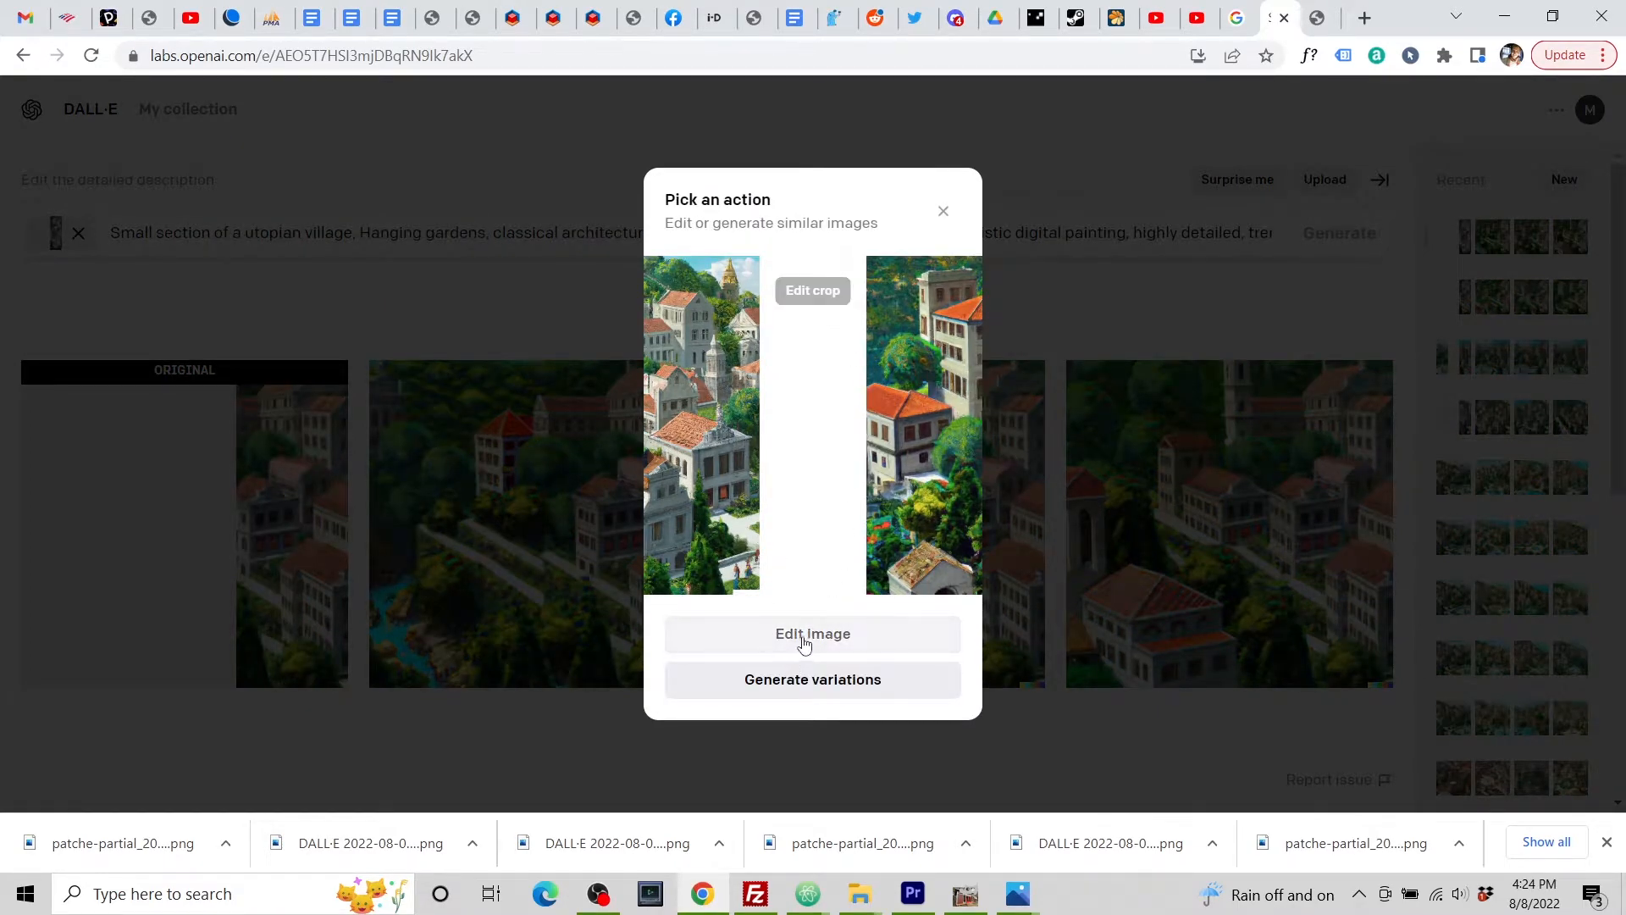
left_click(809, 634)
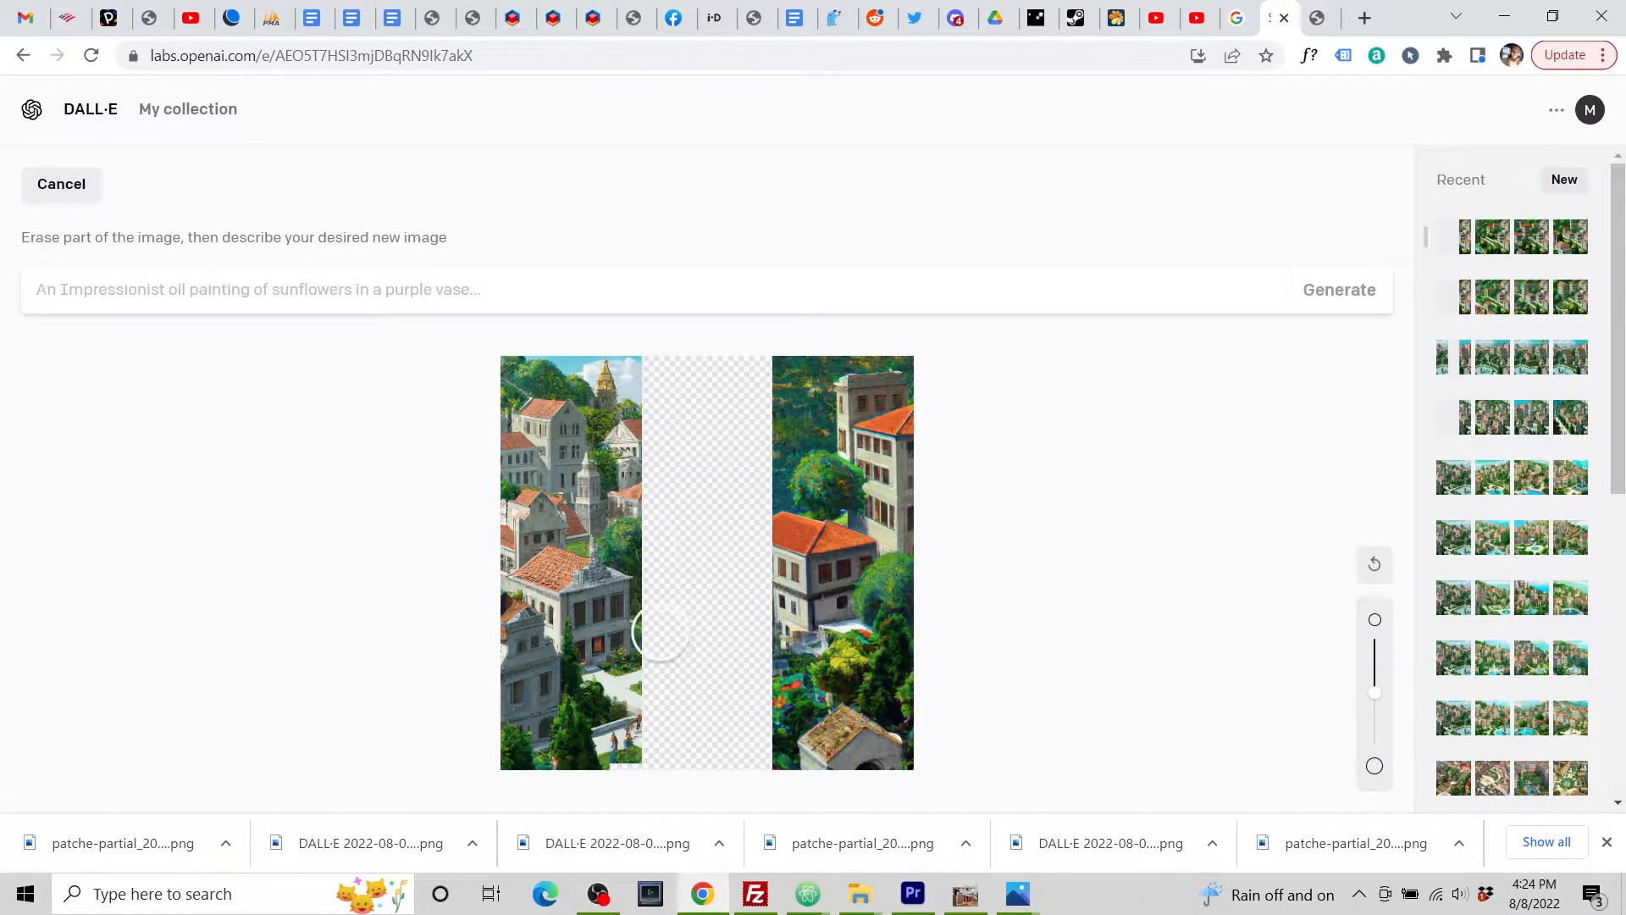
Step: In the left strip, erase the house and people beside the gap, the golden tower top and sky, and part of the lower-left building
mouse_move(597, 554)
left_mouse_down()
mouse_move(603, 588)
mouse_move(621, 586)
mouse_move(631, 644)
mouse_move(620, 654)
mouse_move(614, 636)
mouse_move(617, 652)
left_mouse_up()
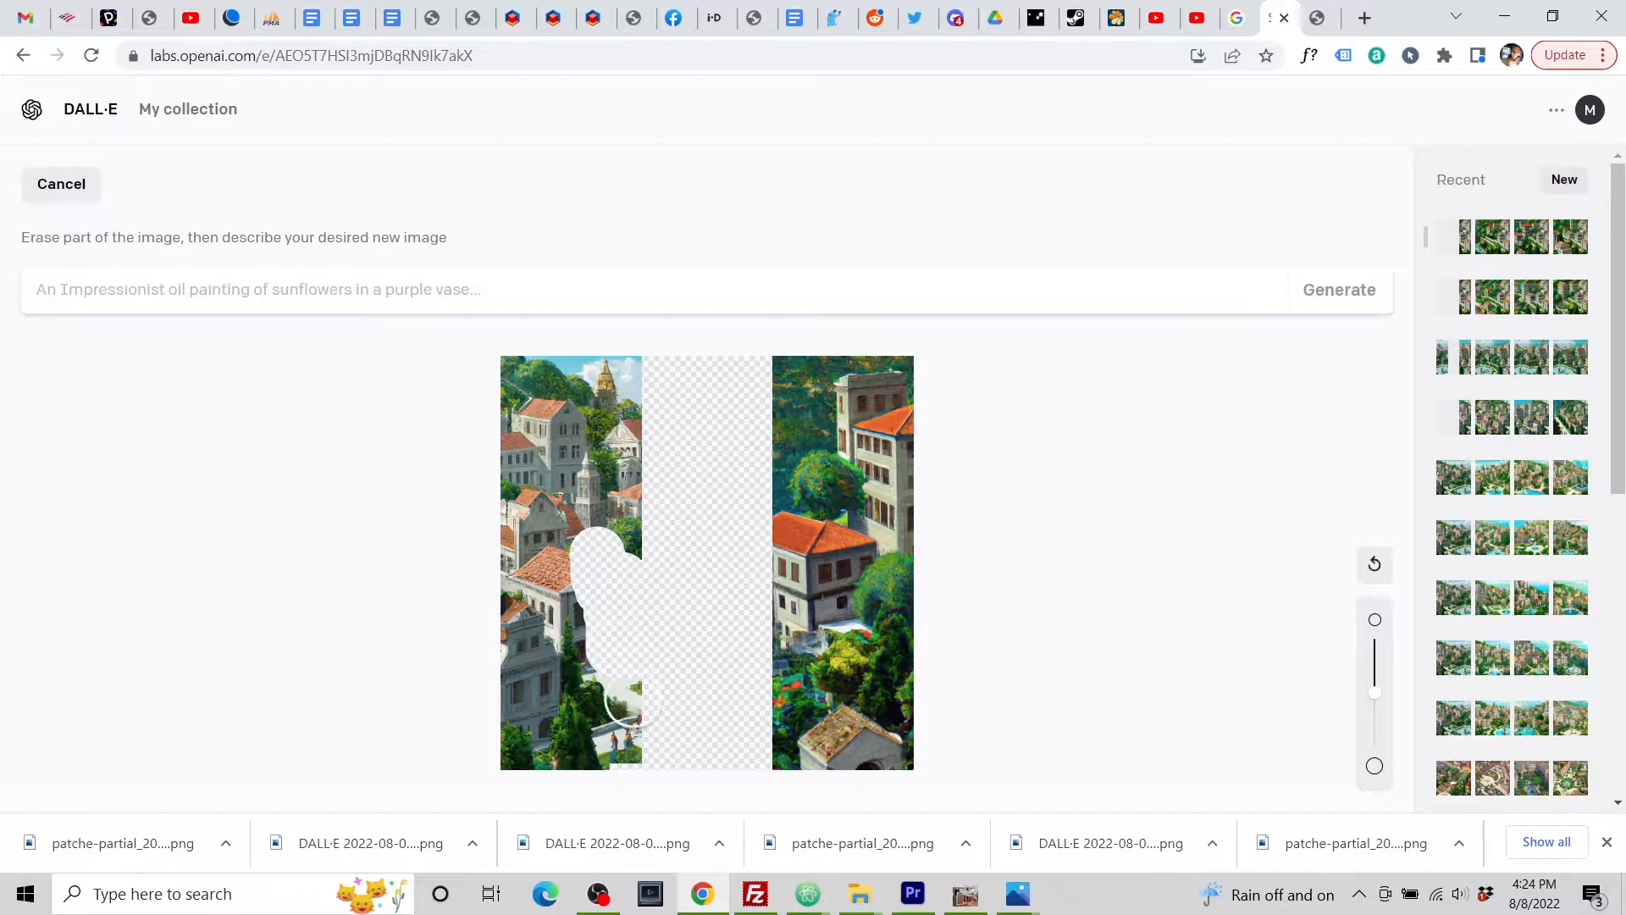
left_click(634, 752)
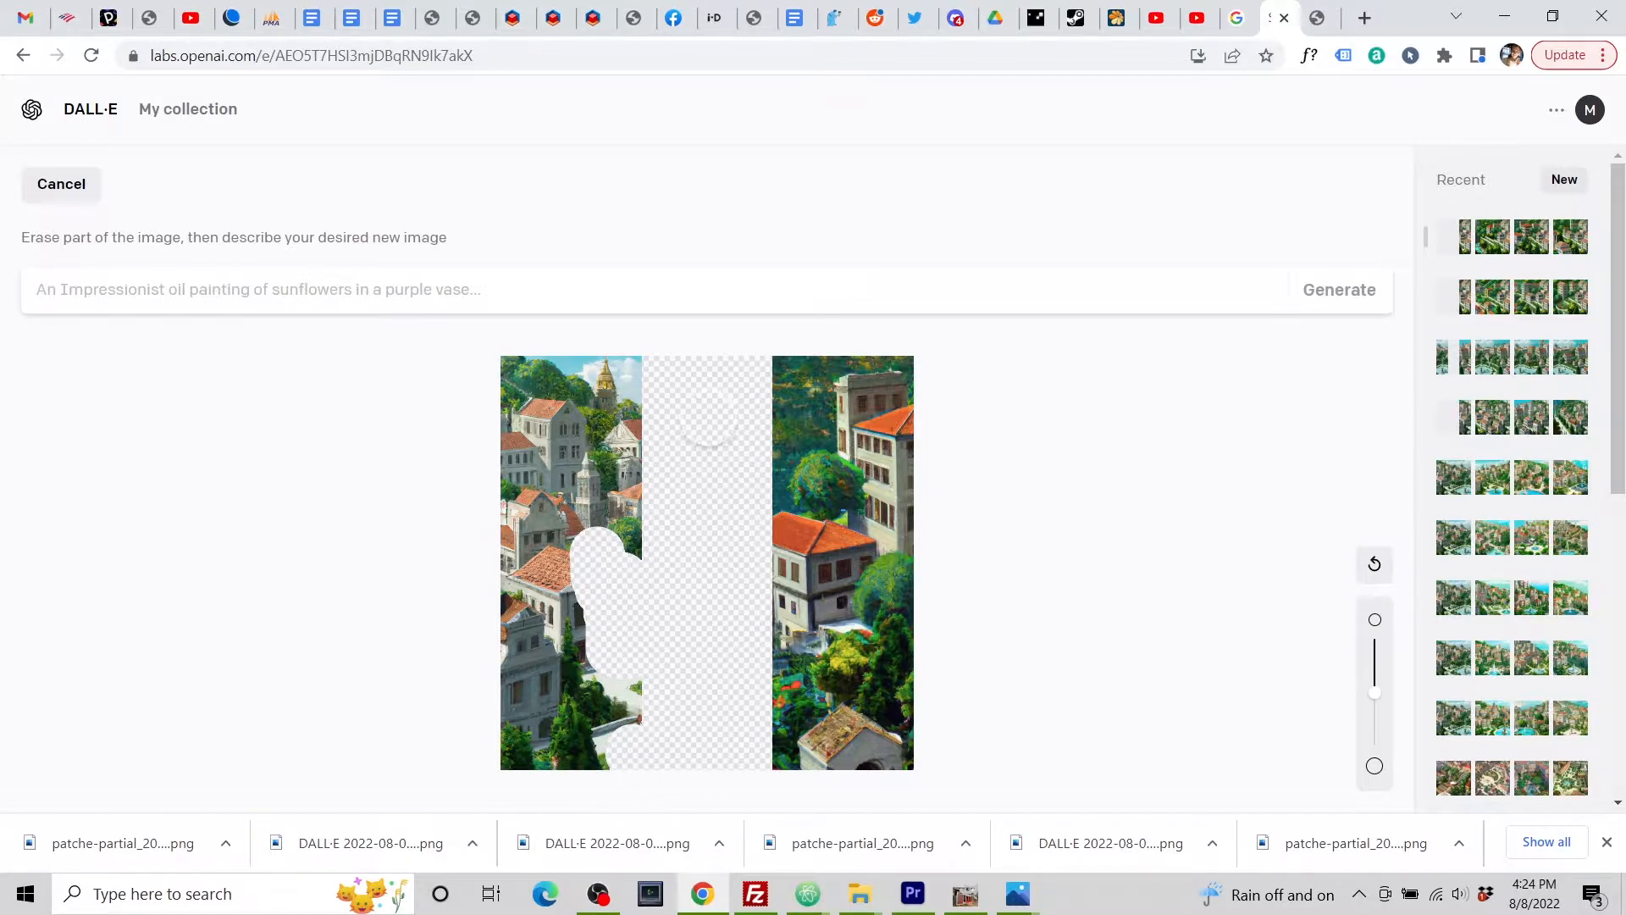
left_click(613, 384)
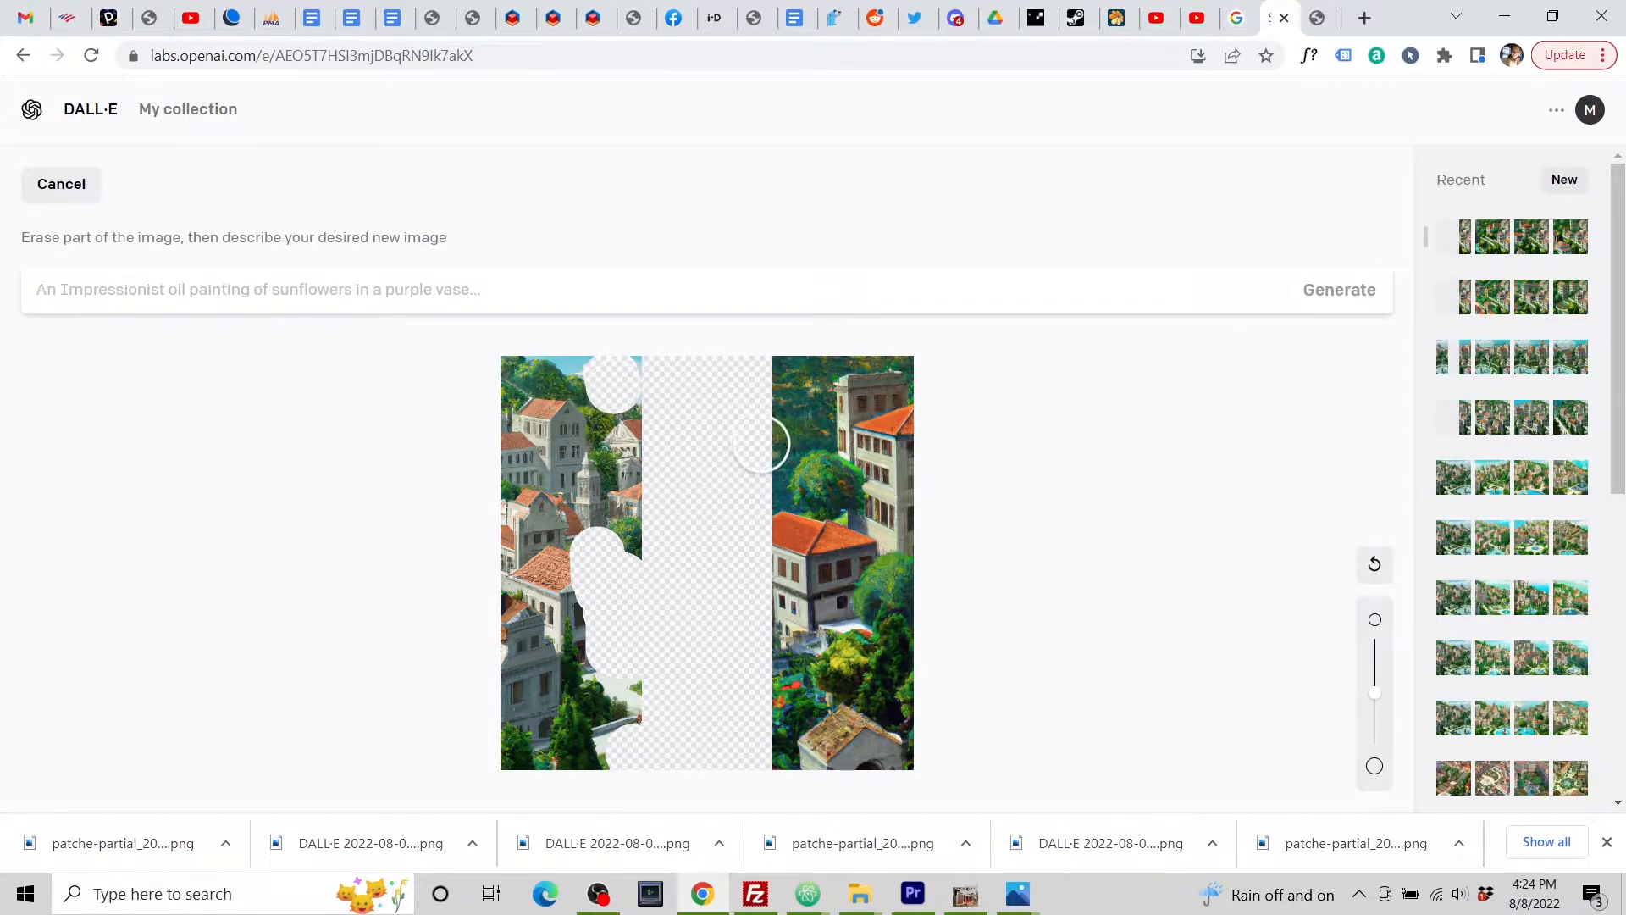
left_click(537, 692)
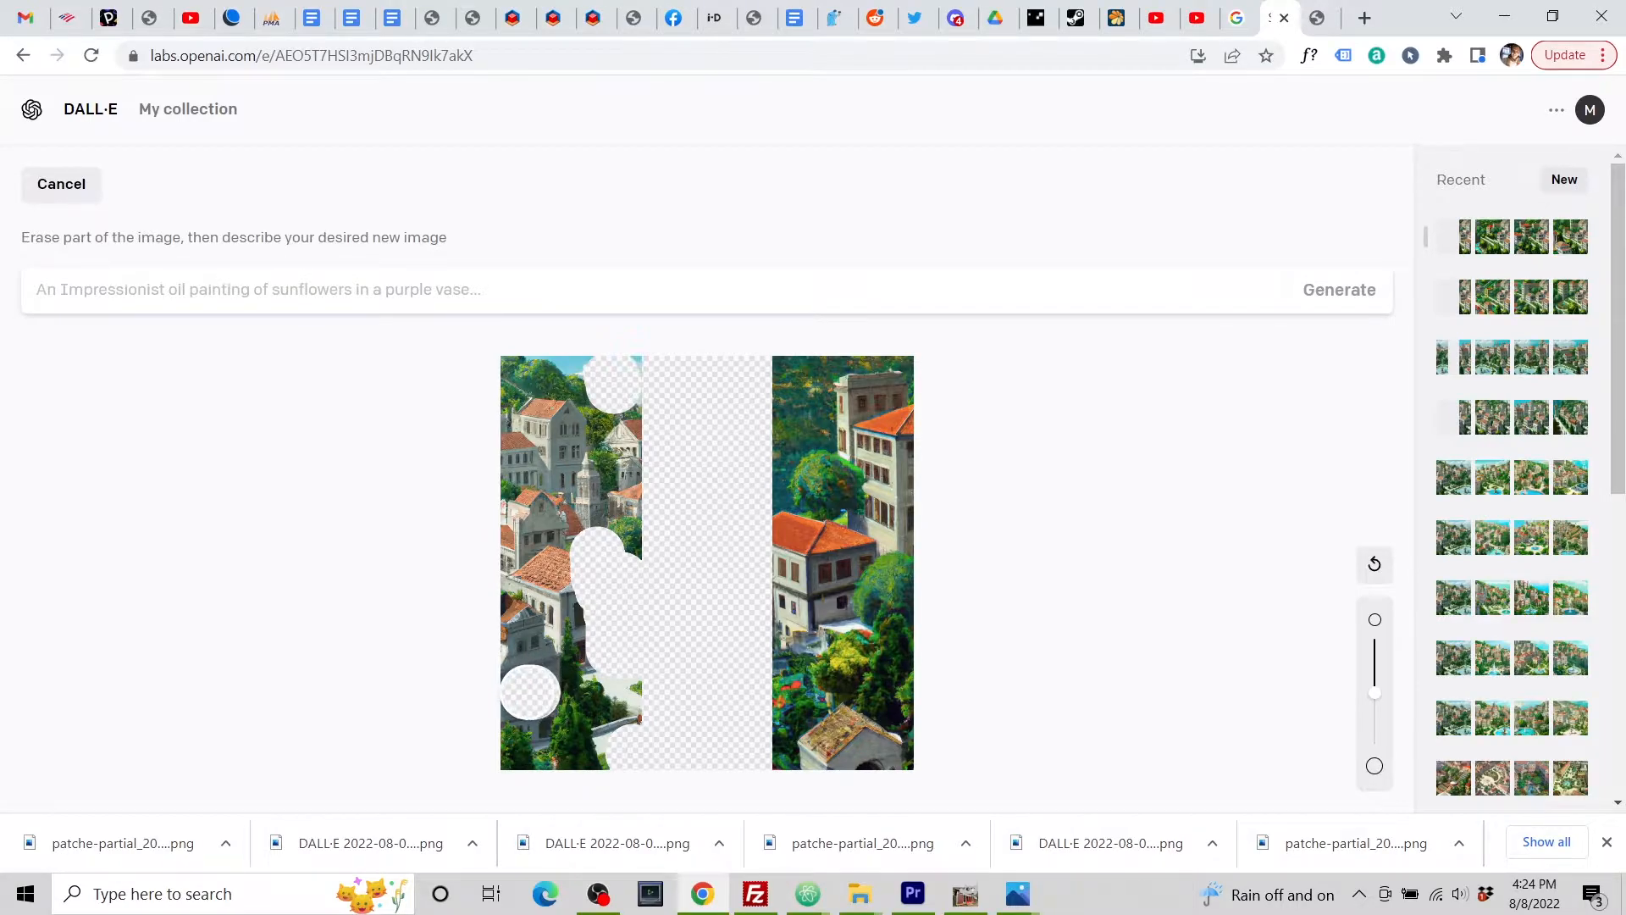
Step: Generate completions from the utopian village prompt without the town square, and download the second completion
left_click(358, 296)
key("ctrl+v")
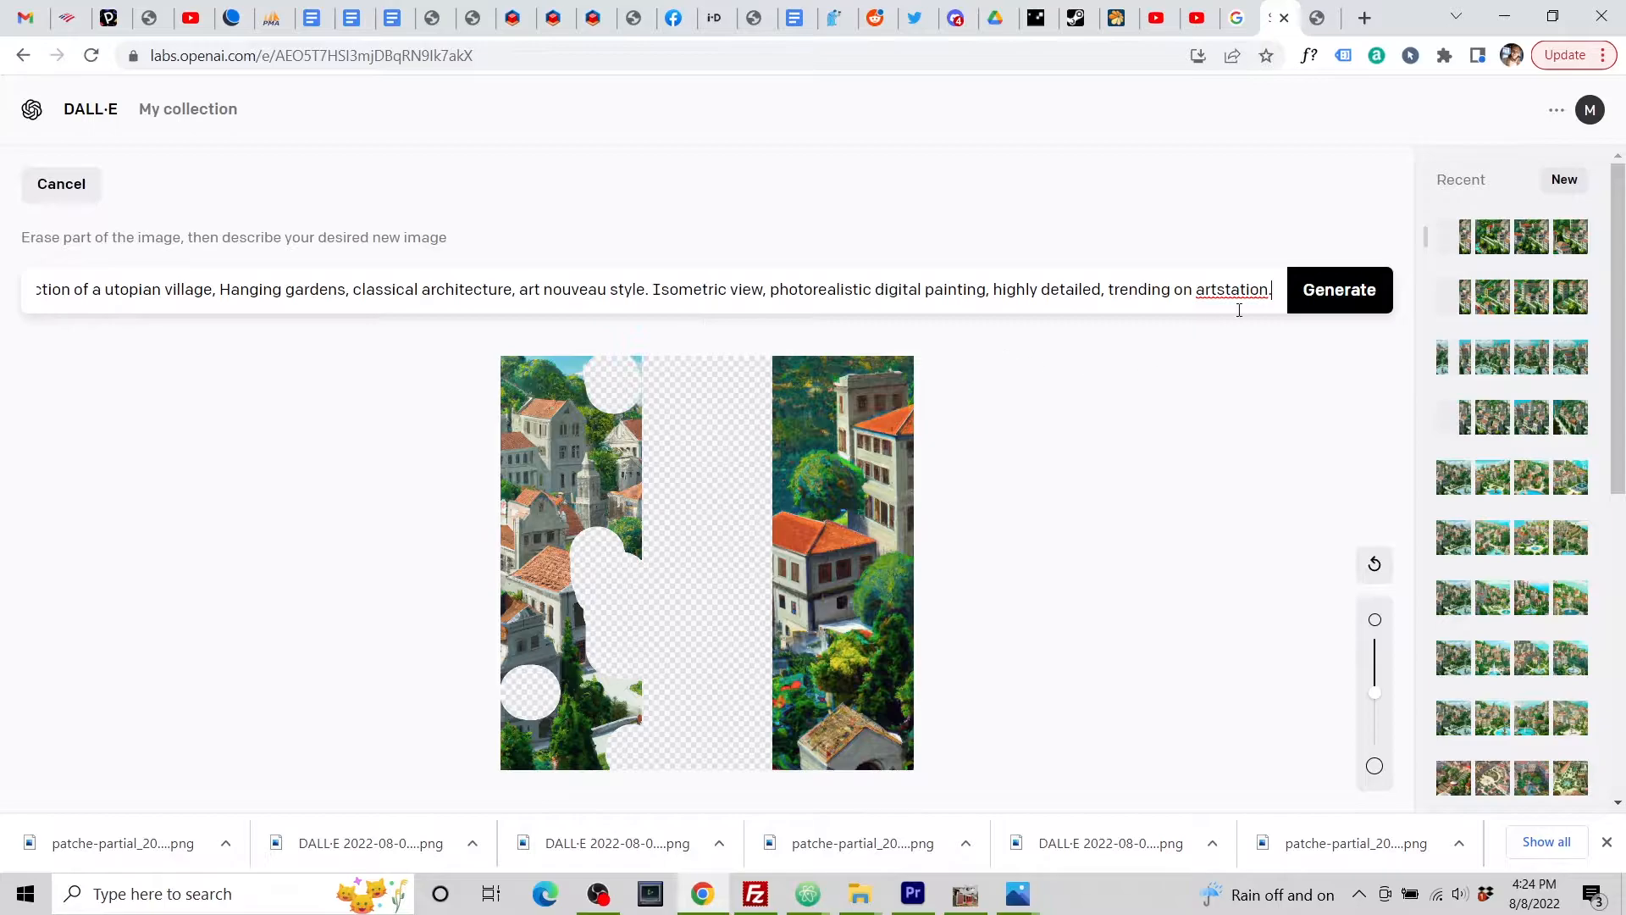
left_click(1339, 312)
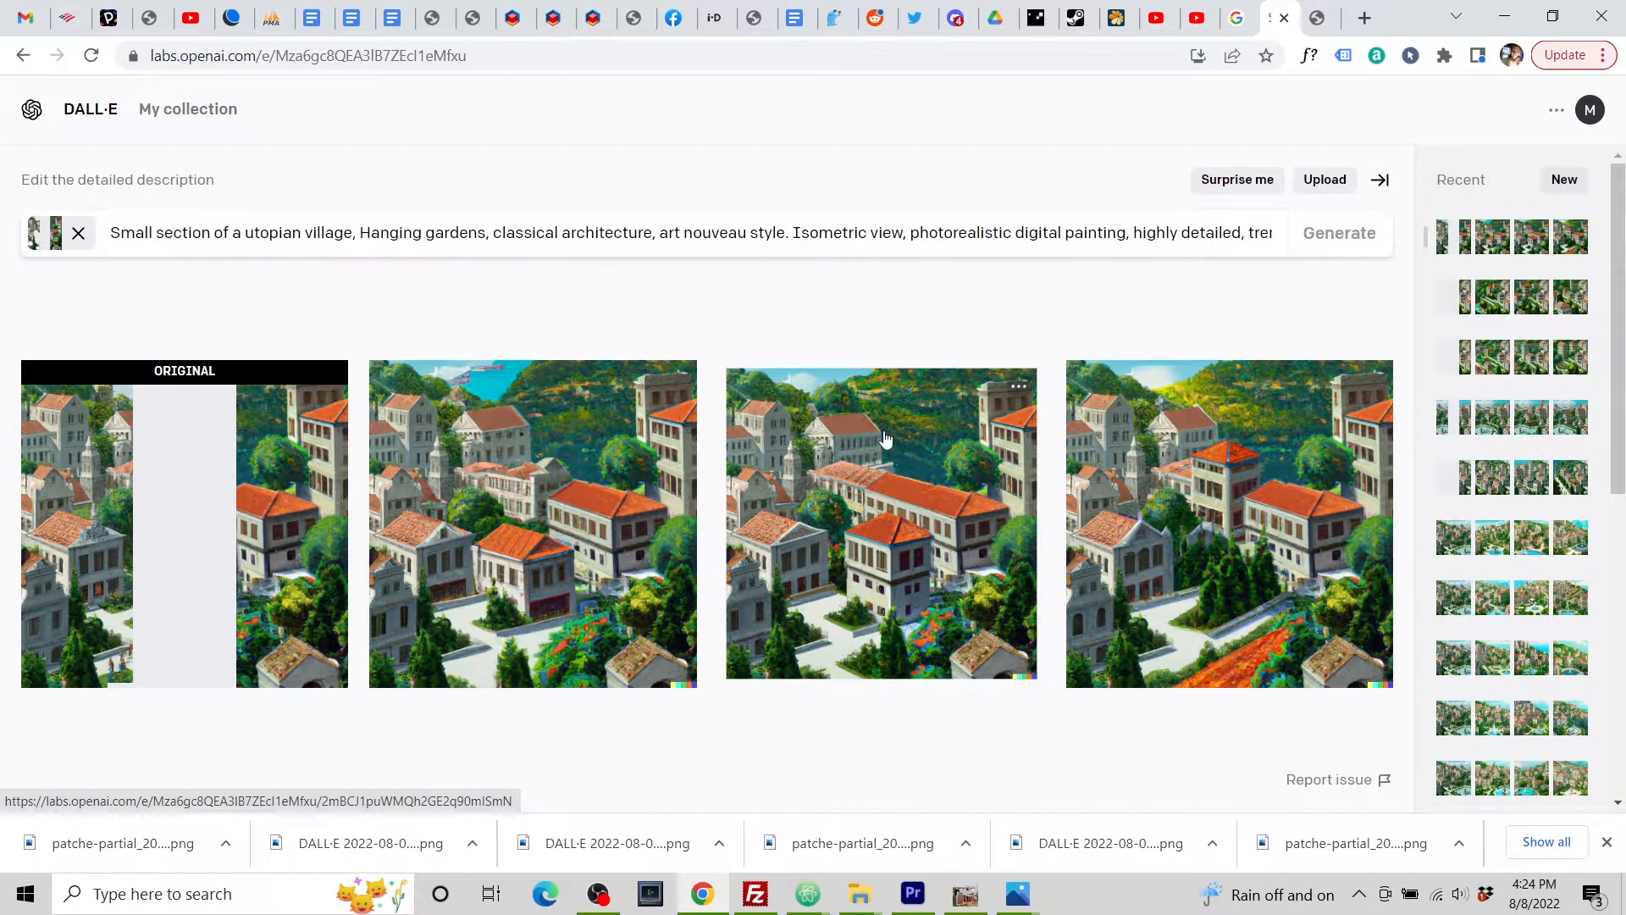
left_click(857, 542)
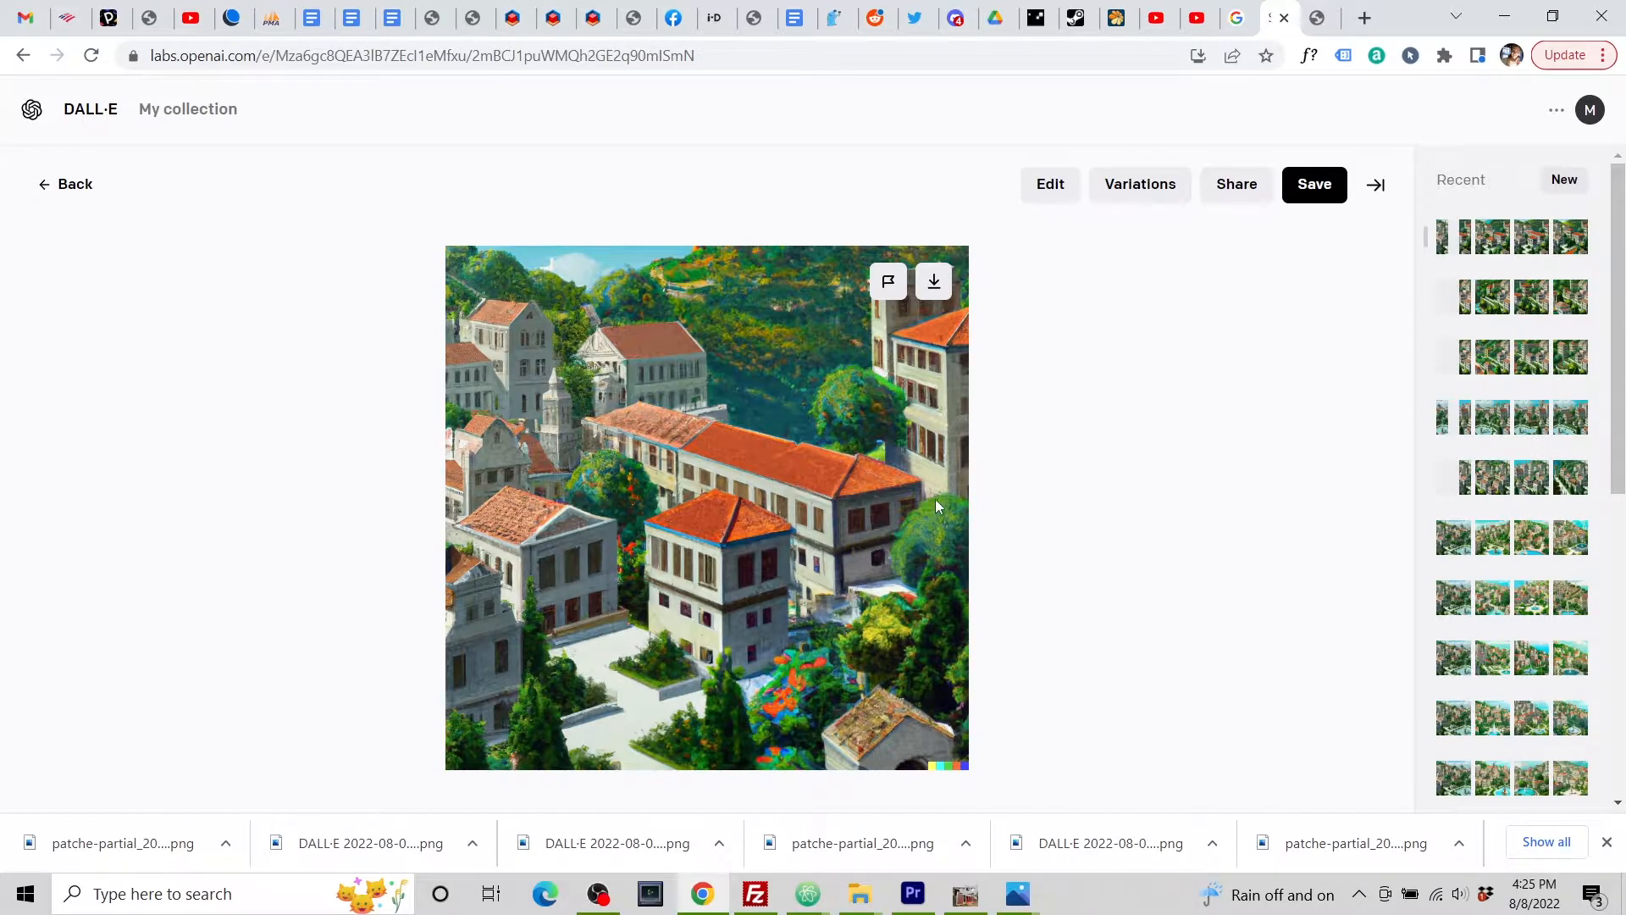
left_click(935, 285)
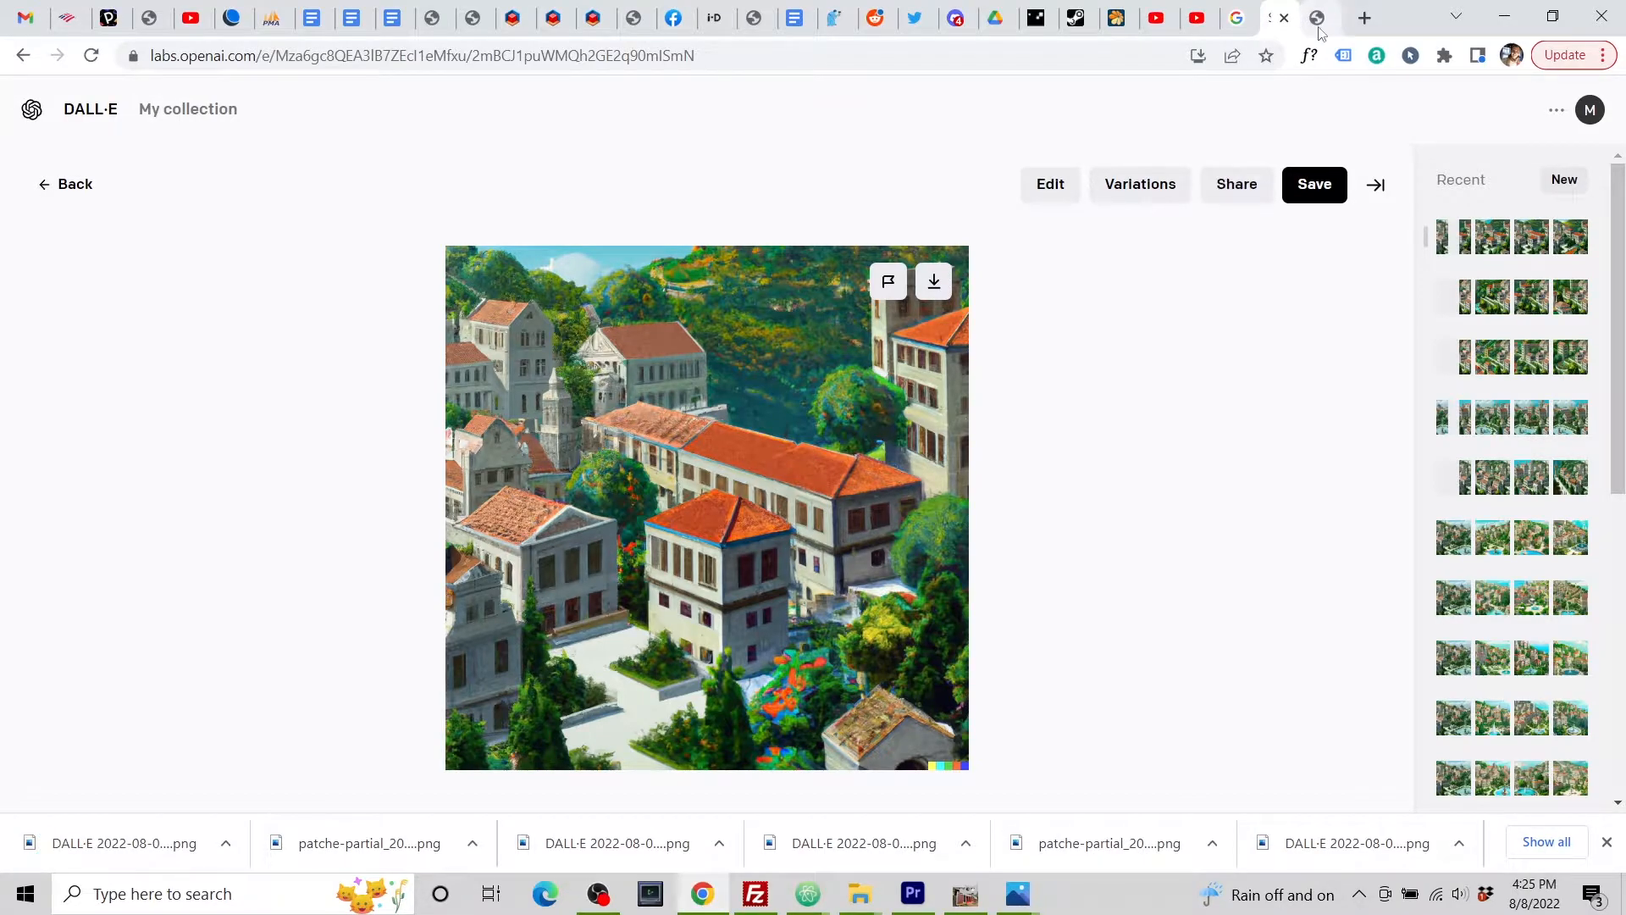
Step: Switch to PATCH-E and upload the DALL·E 16.25.04 image as the completion for the tile bridging the right-hand gap
left_click(1317, 22)
left_click(1216, 421)
left_click(1274, 470)
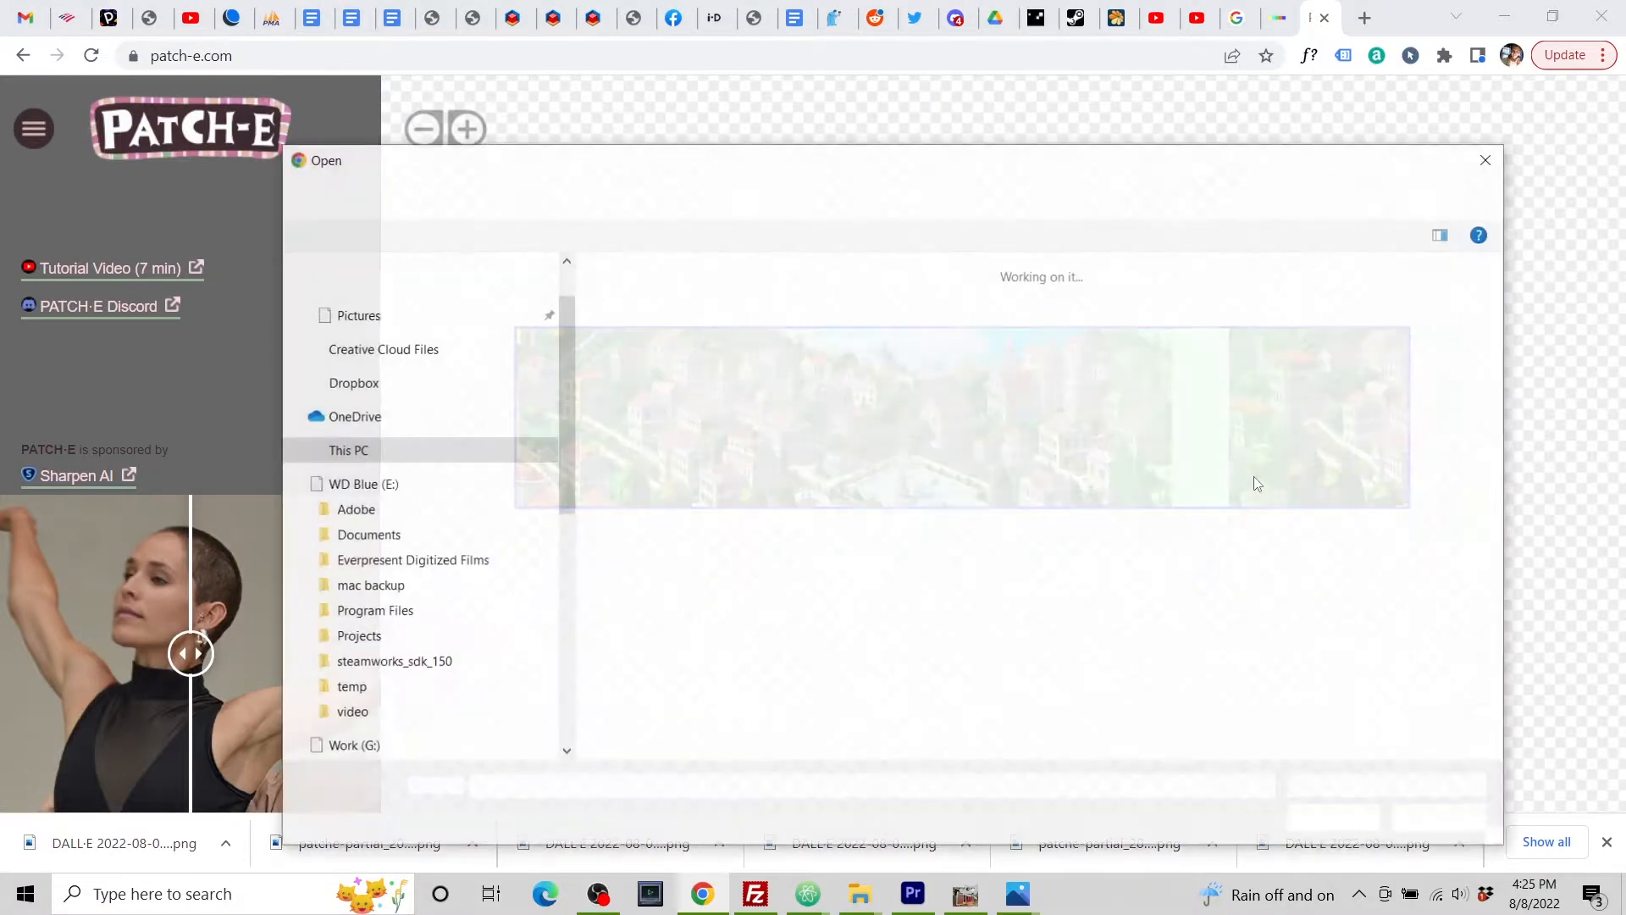
left_click(723, 404)
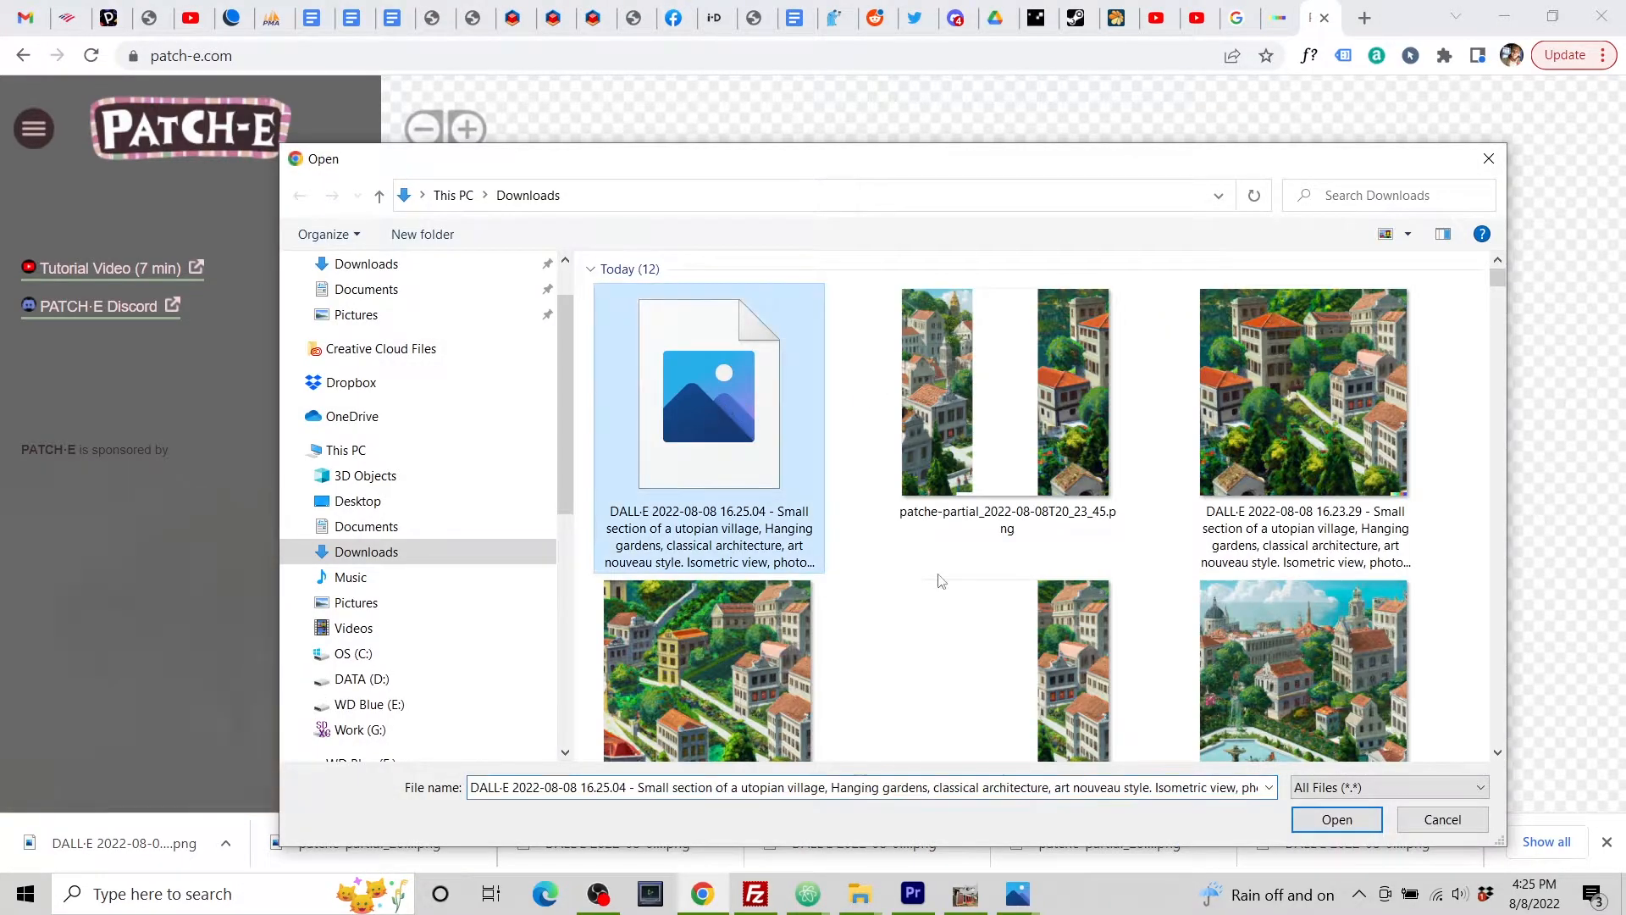
left_click(1337, 819)
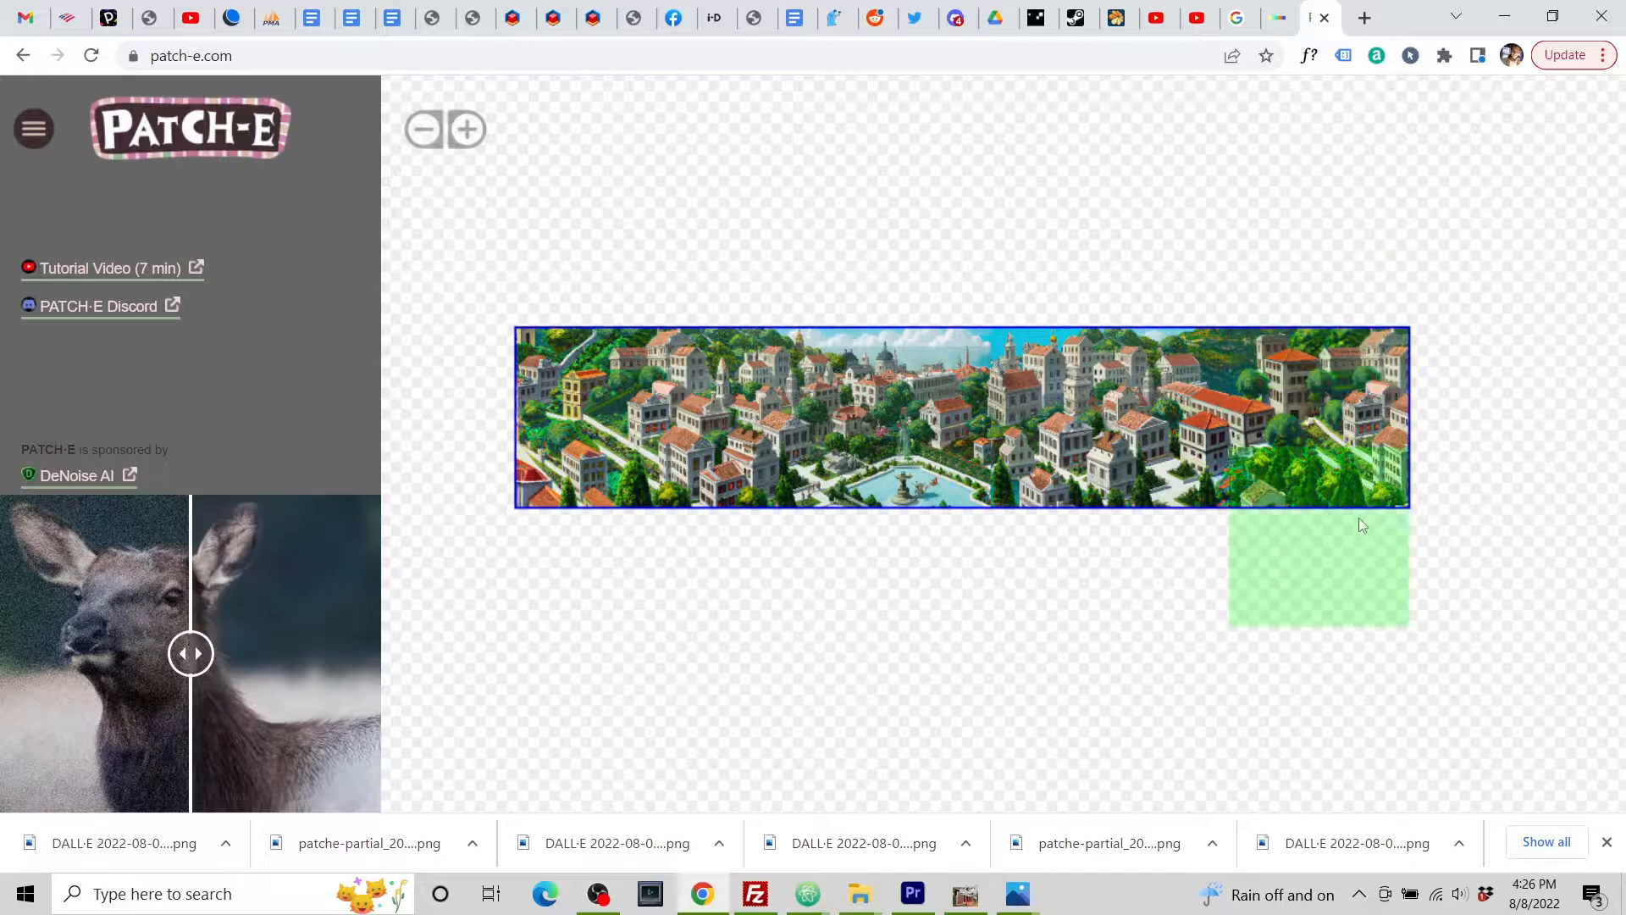
Step: Download the partial image for the tile above the mosaic's left part and open patche-partial_2022-08-08T20_26_35.png in DALL·E for image editing
left_click(784, 339)
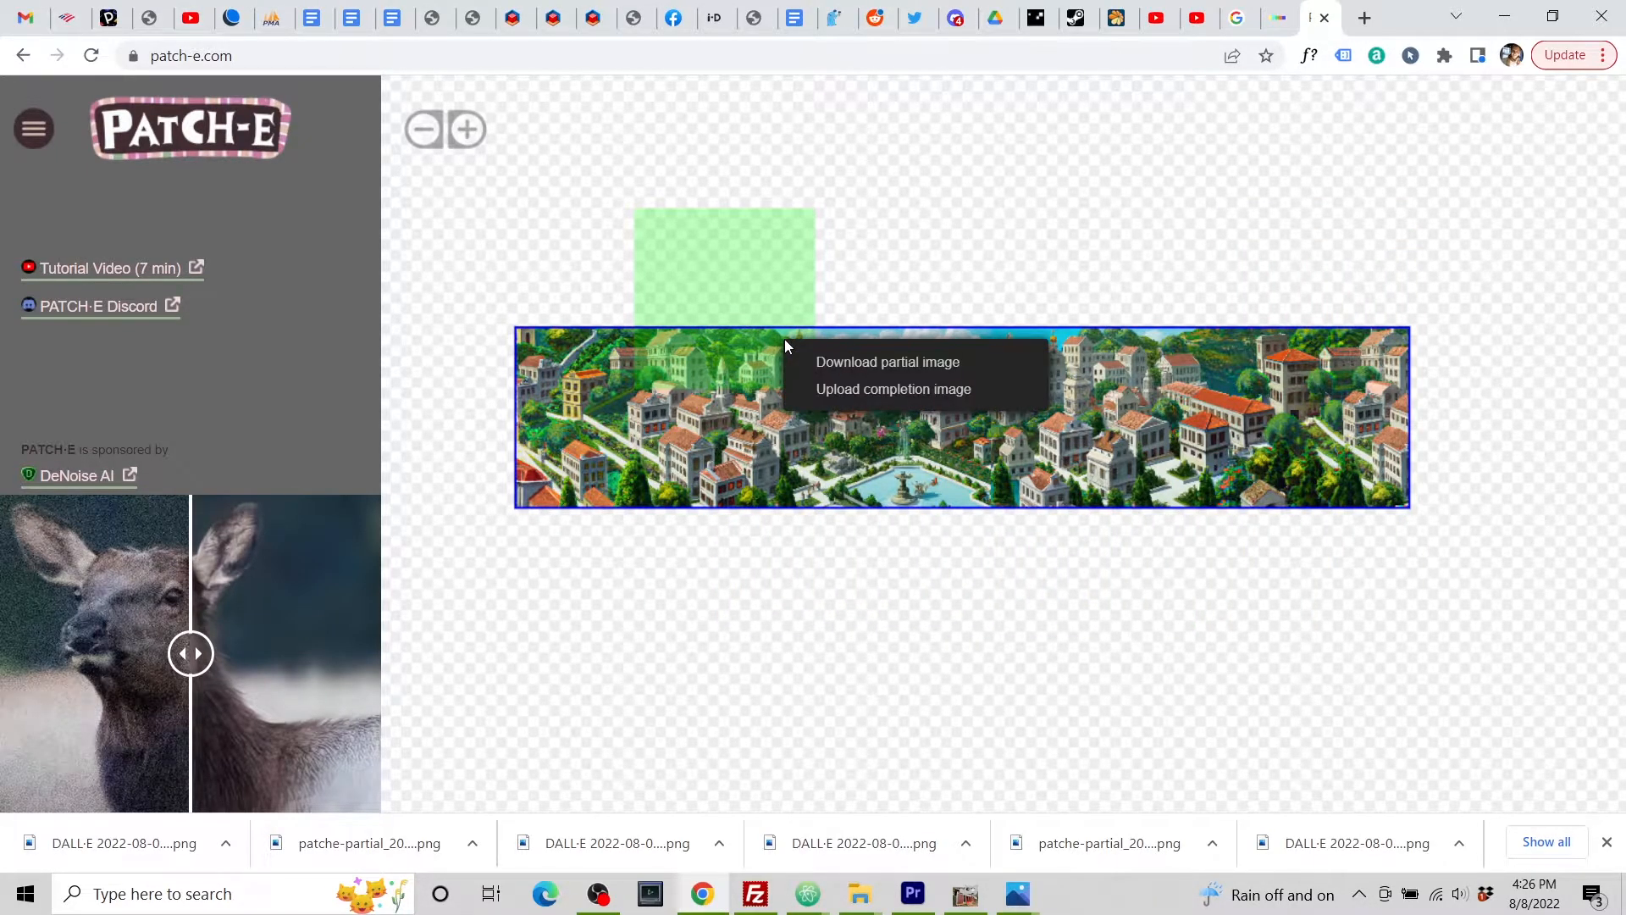
left_click(831, 361)
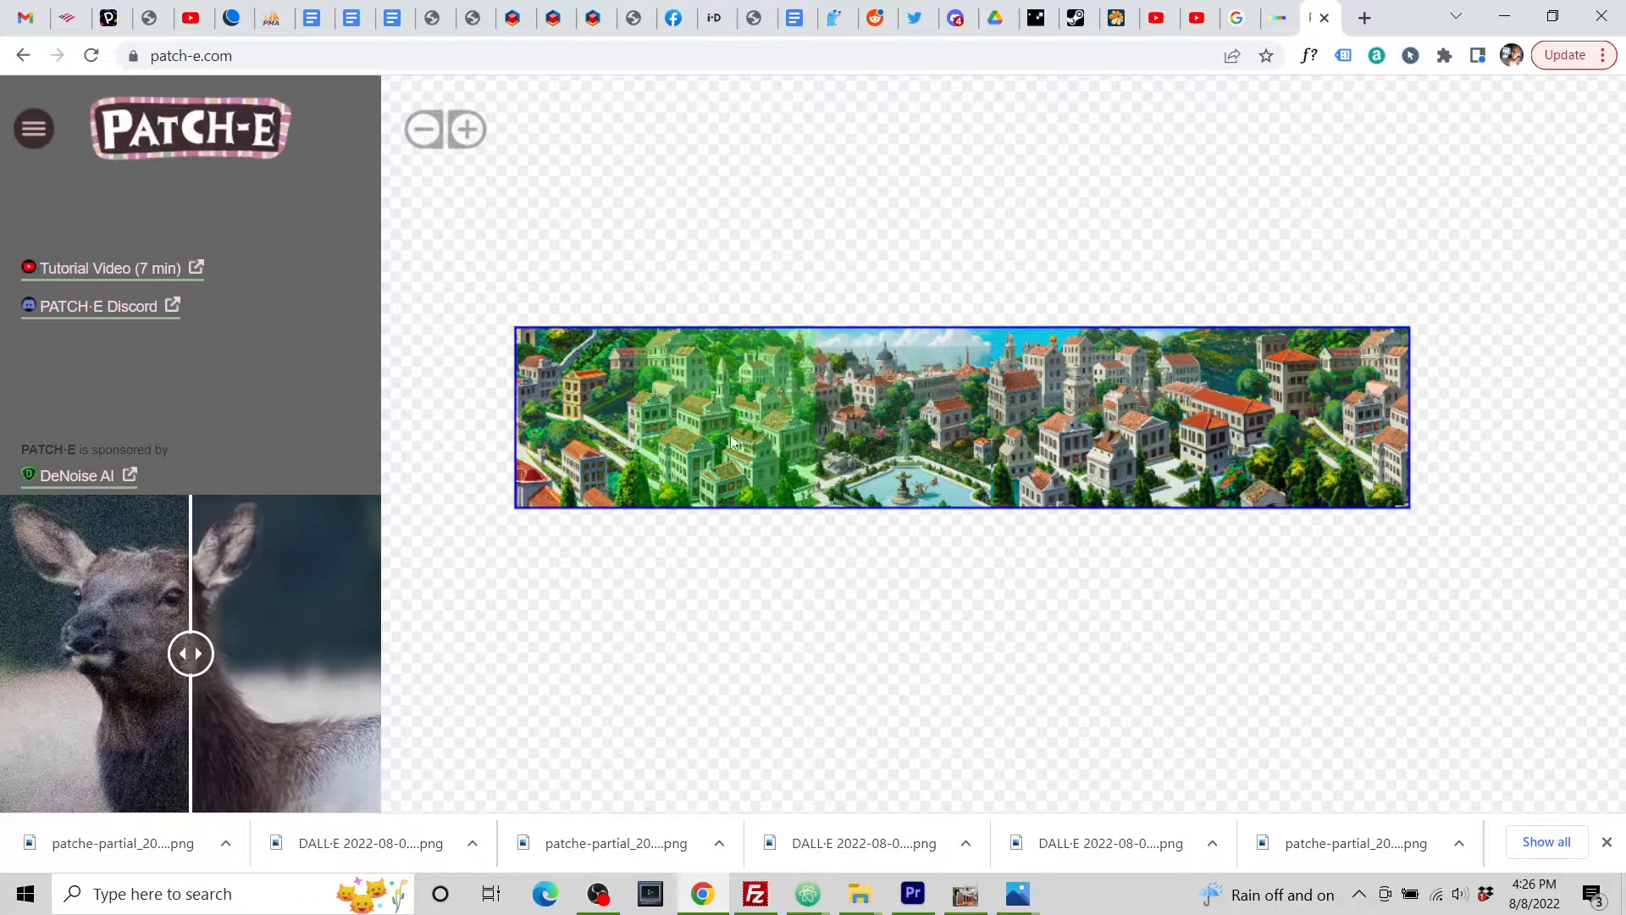
left_click(1295, 12)
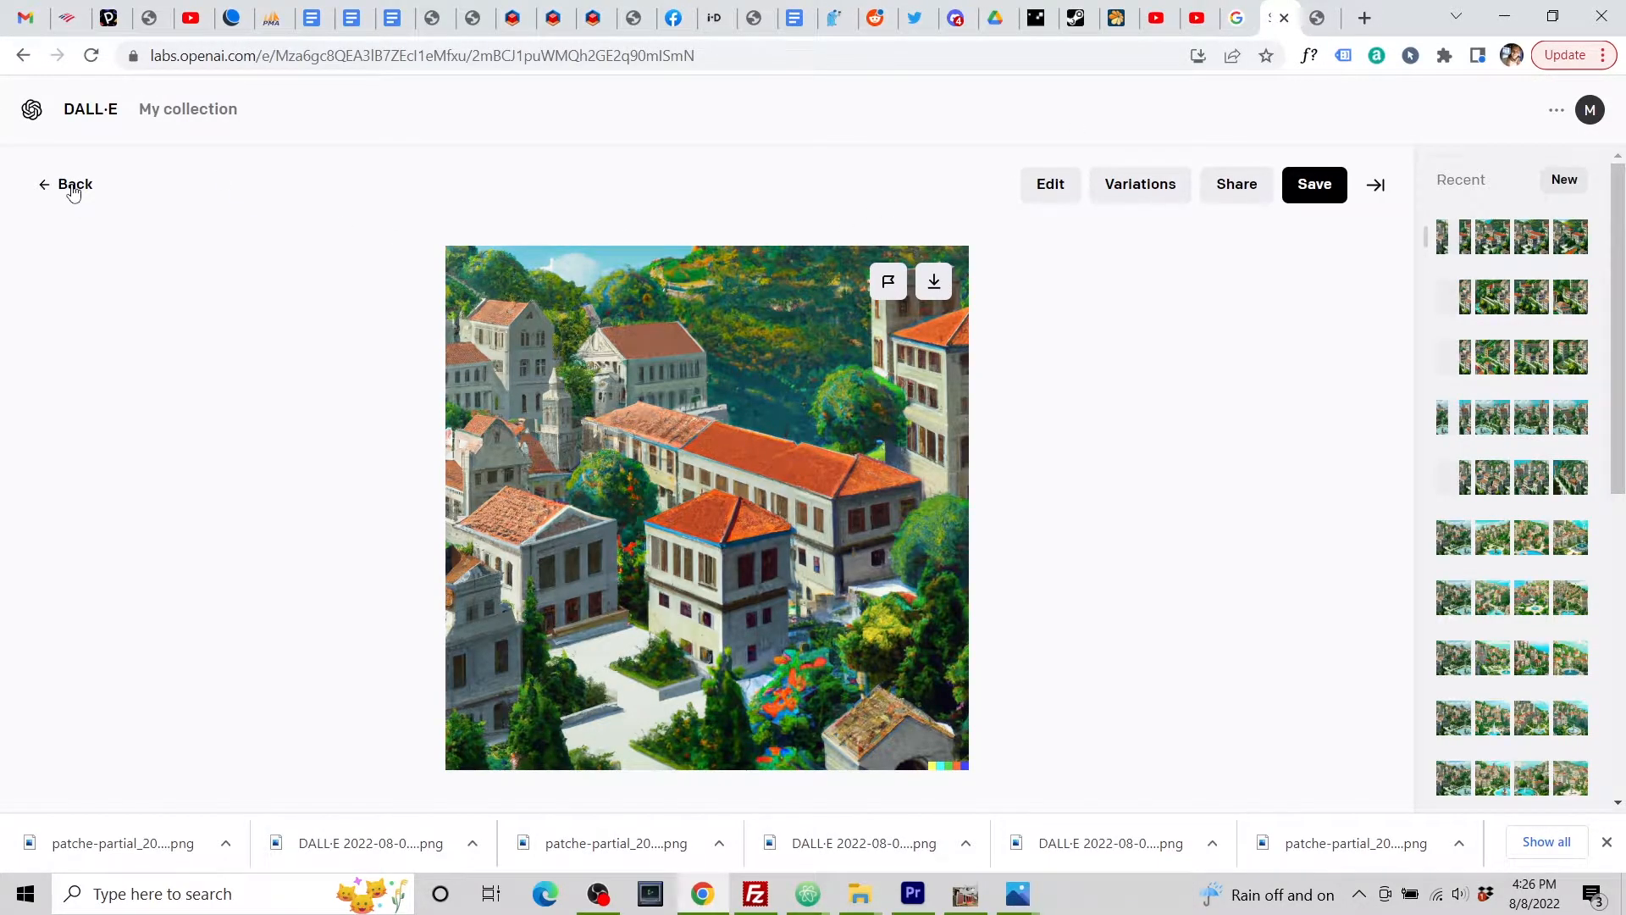
left_click(74, 190)
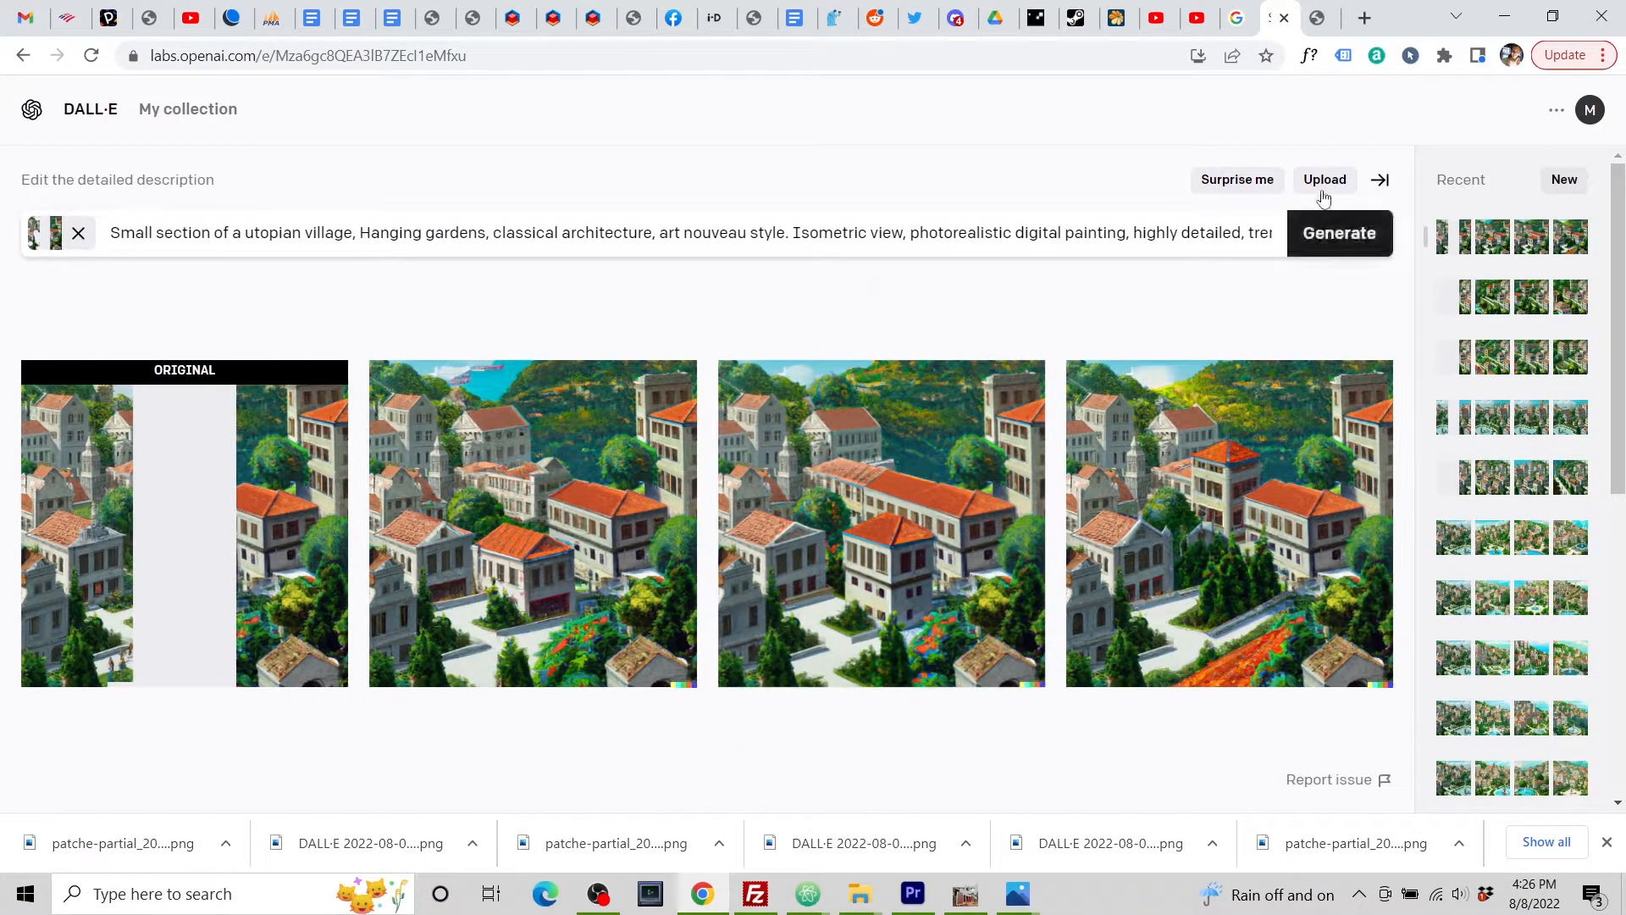
left_click(1324, 180)
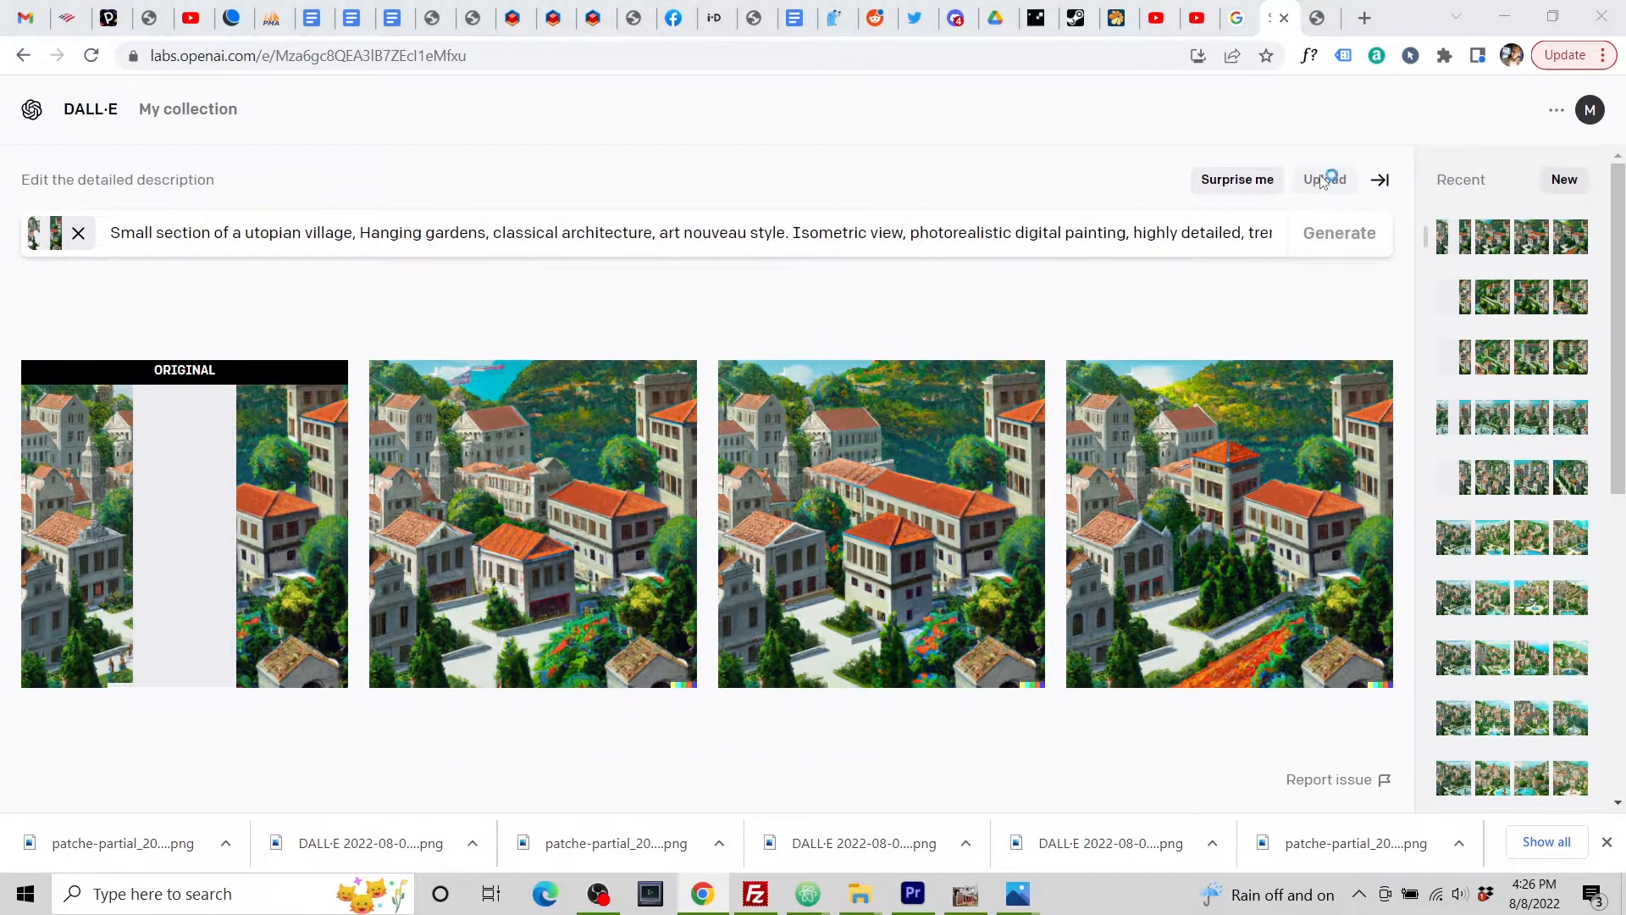
left_click(766, 411)
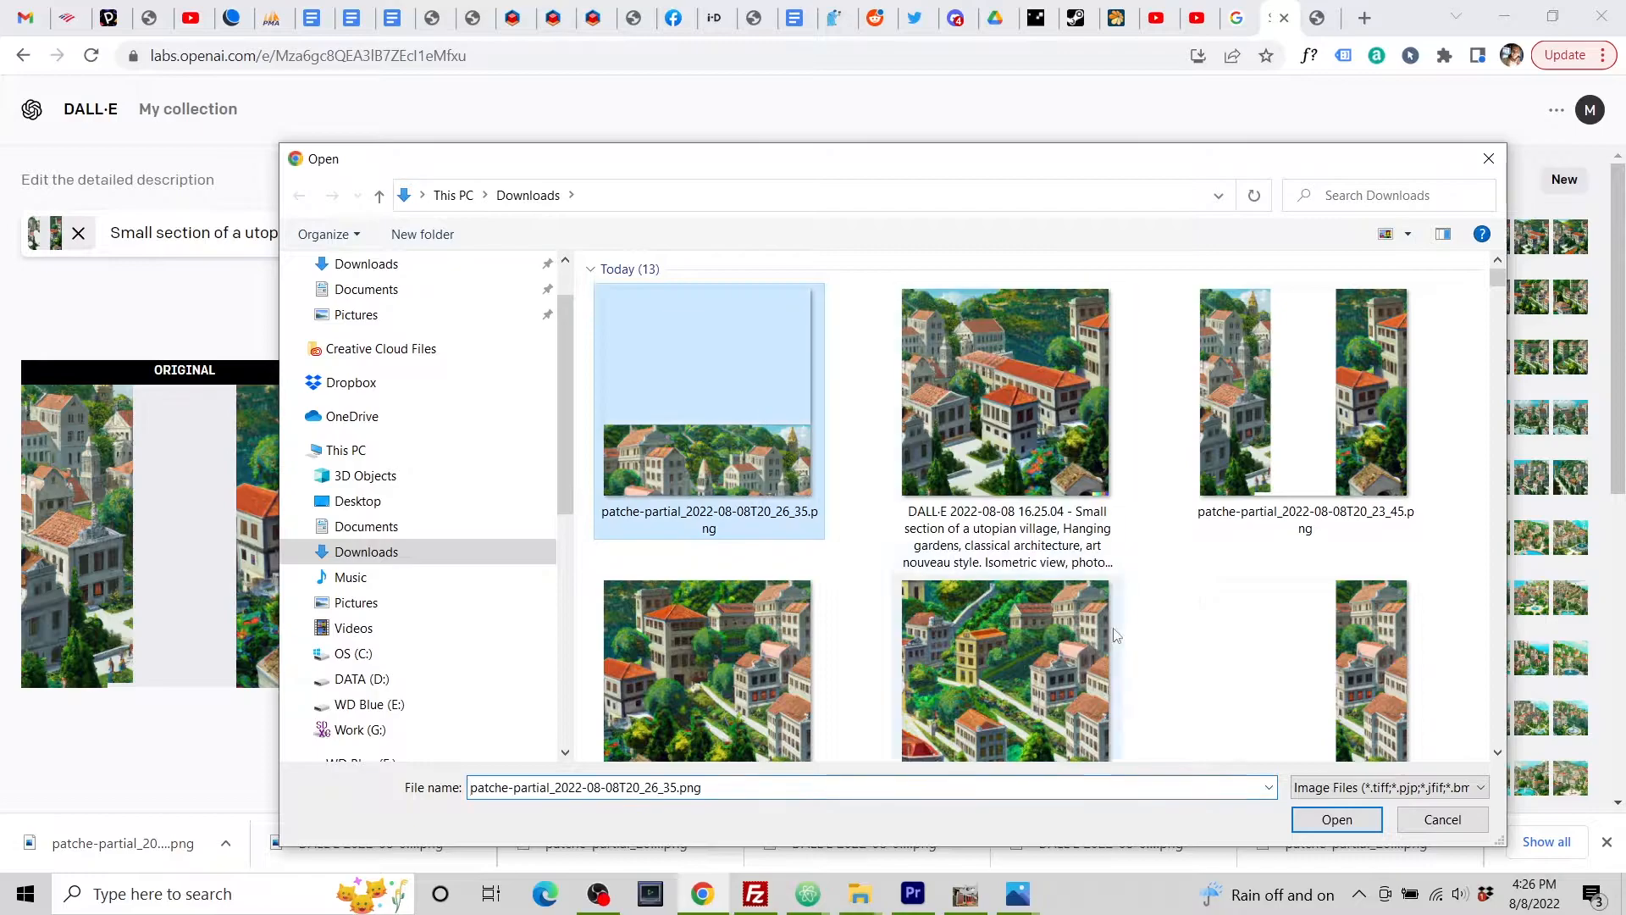
left_click(1337, 819)
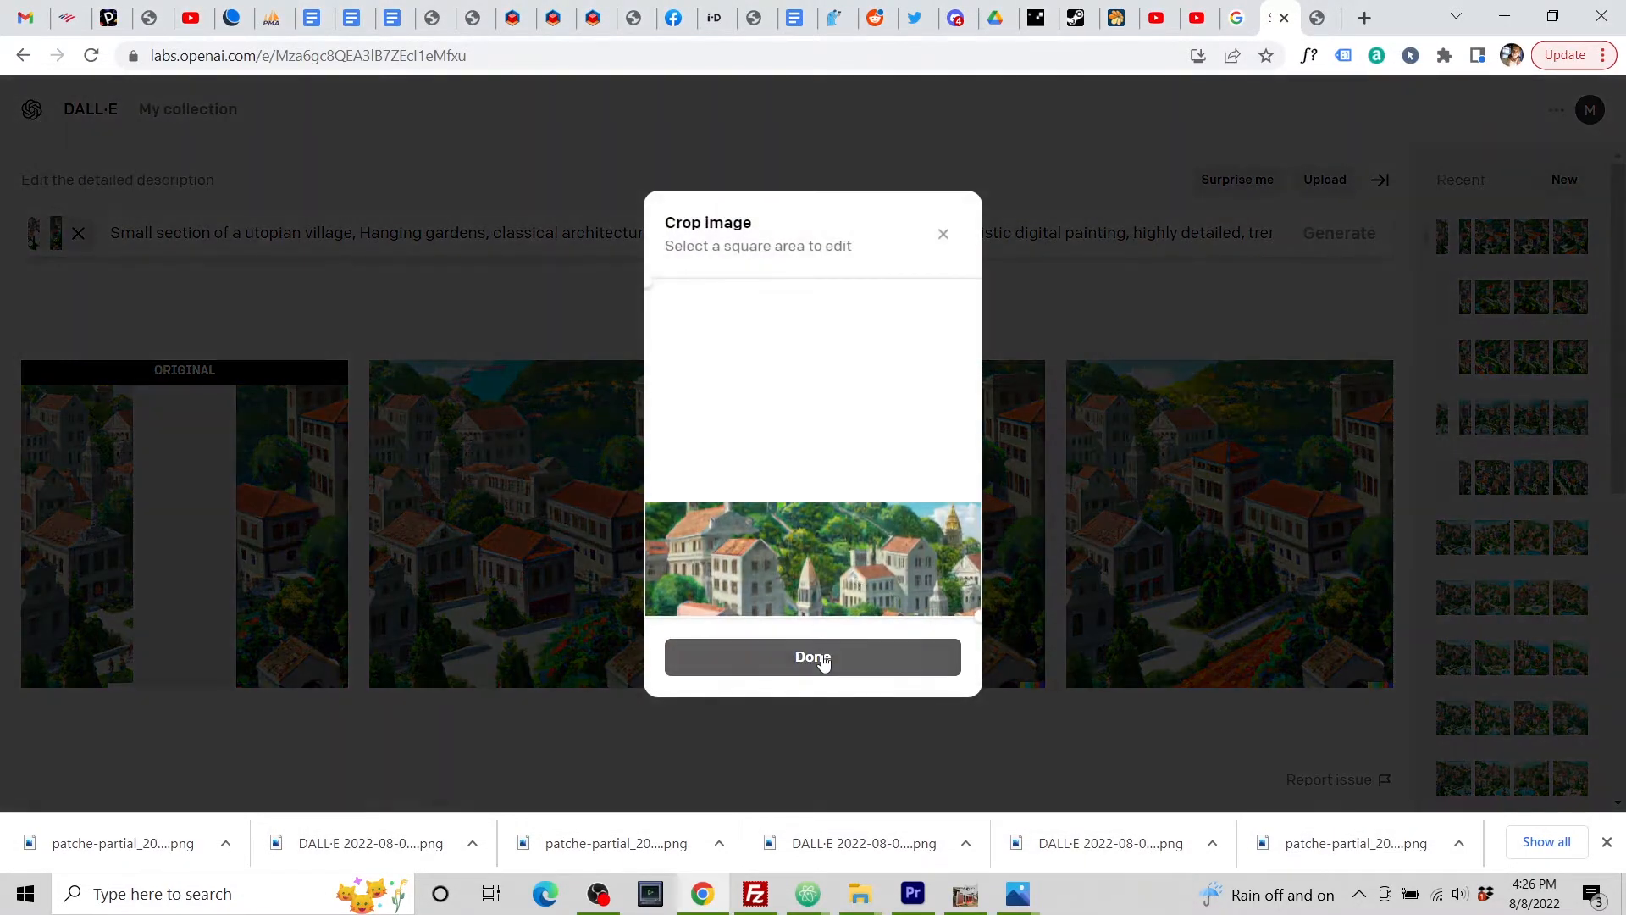
left_click(821, 659)
left_click(813, 633)
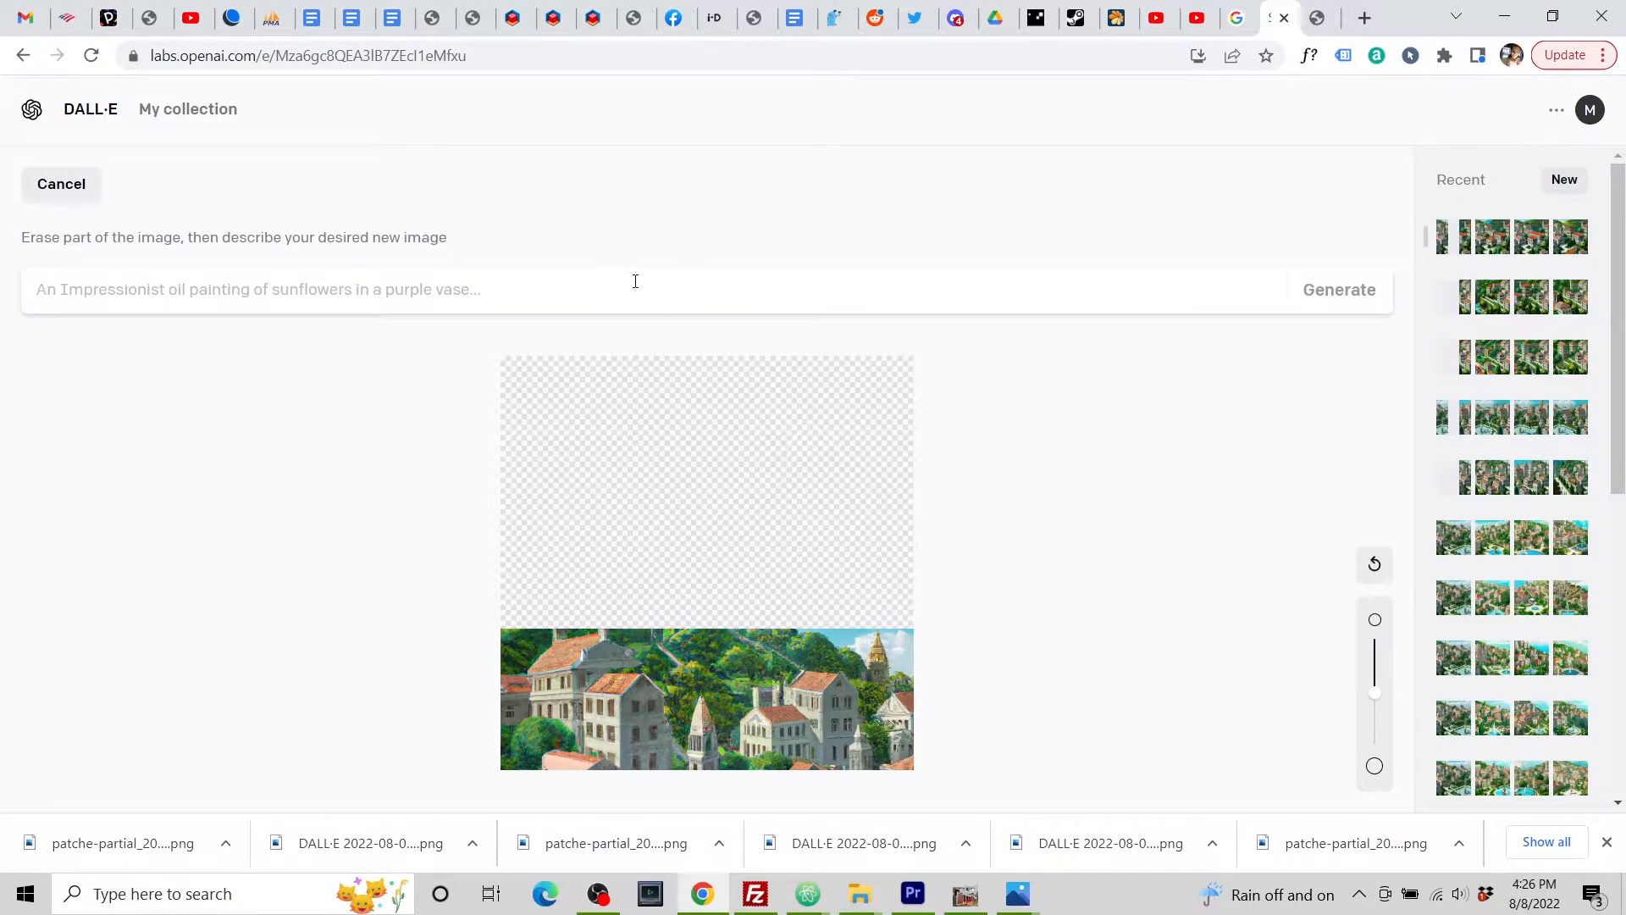
Step: Paste the utopian village prompt and replace its opening words "Small section of" with "Hill beyond"
key("ctrl+v")
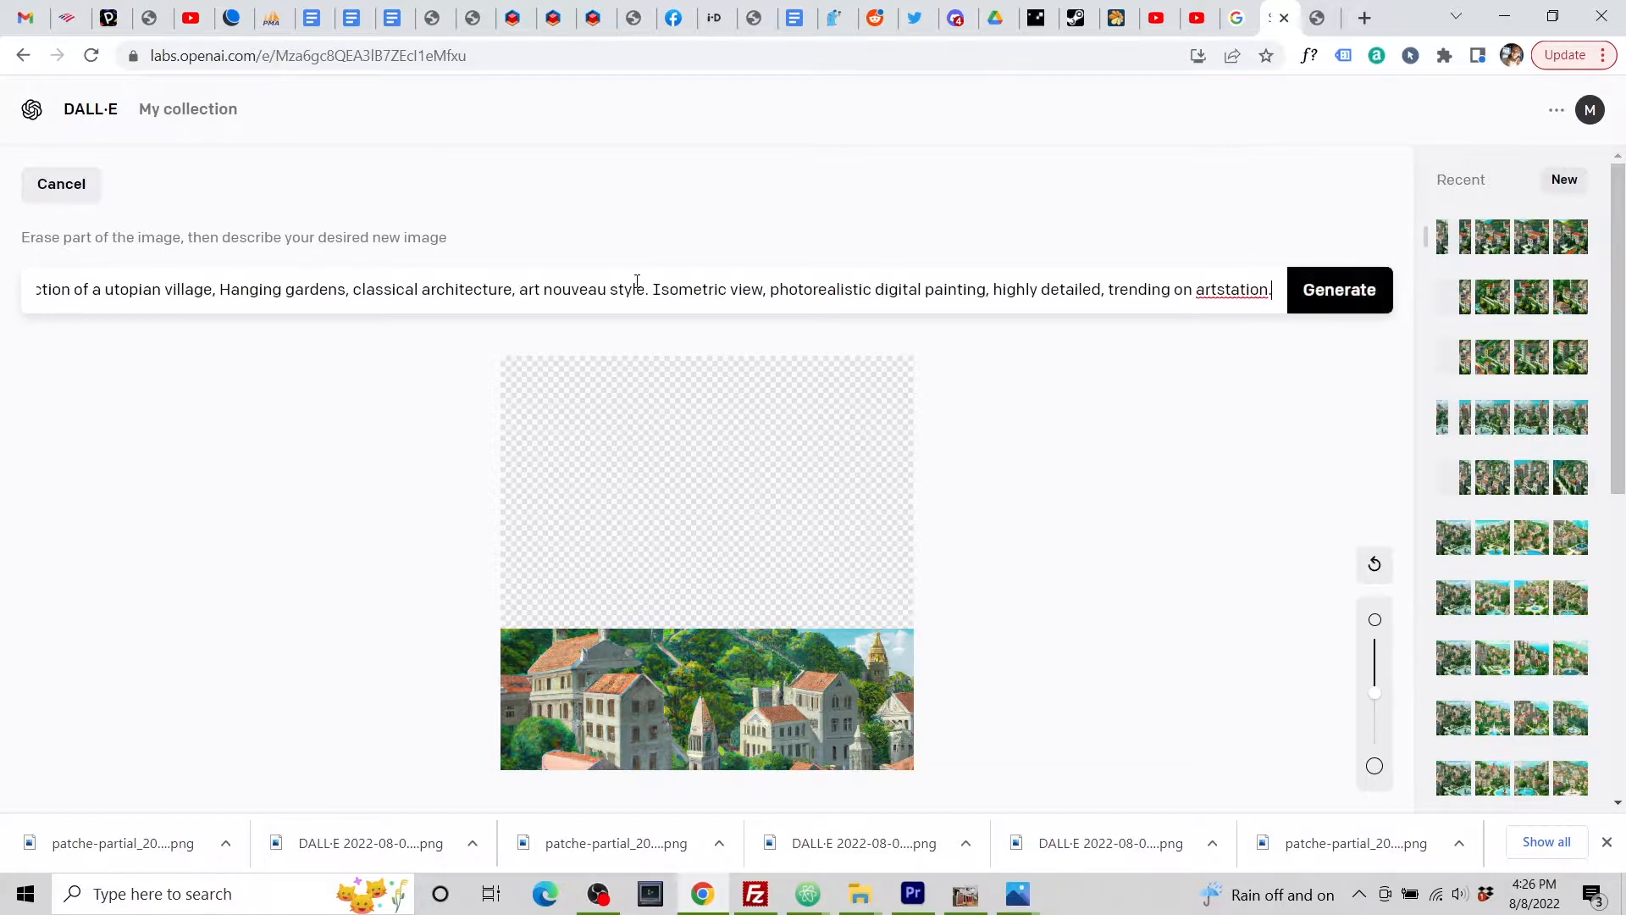
left_click_drag(105, 293, 7, 273)
left_click(99, 292)
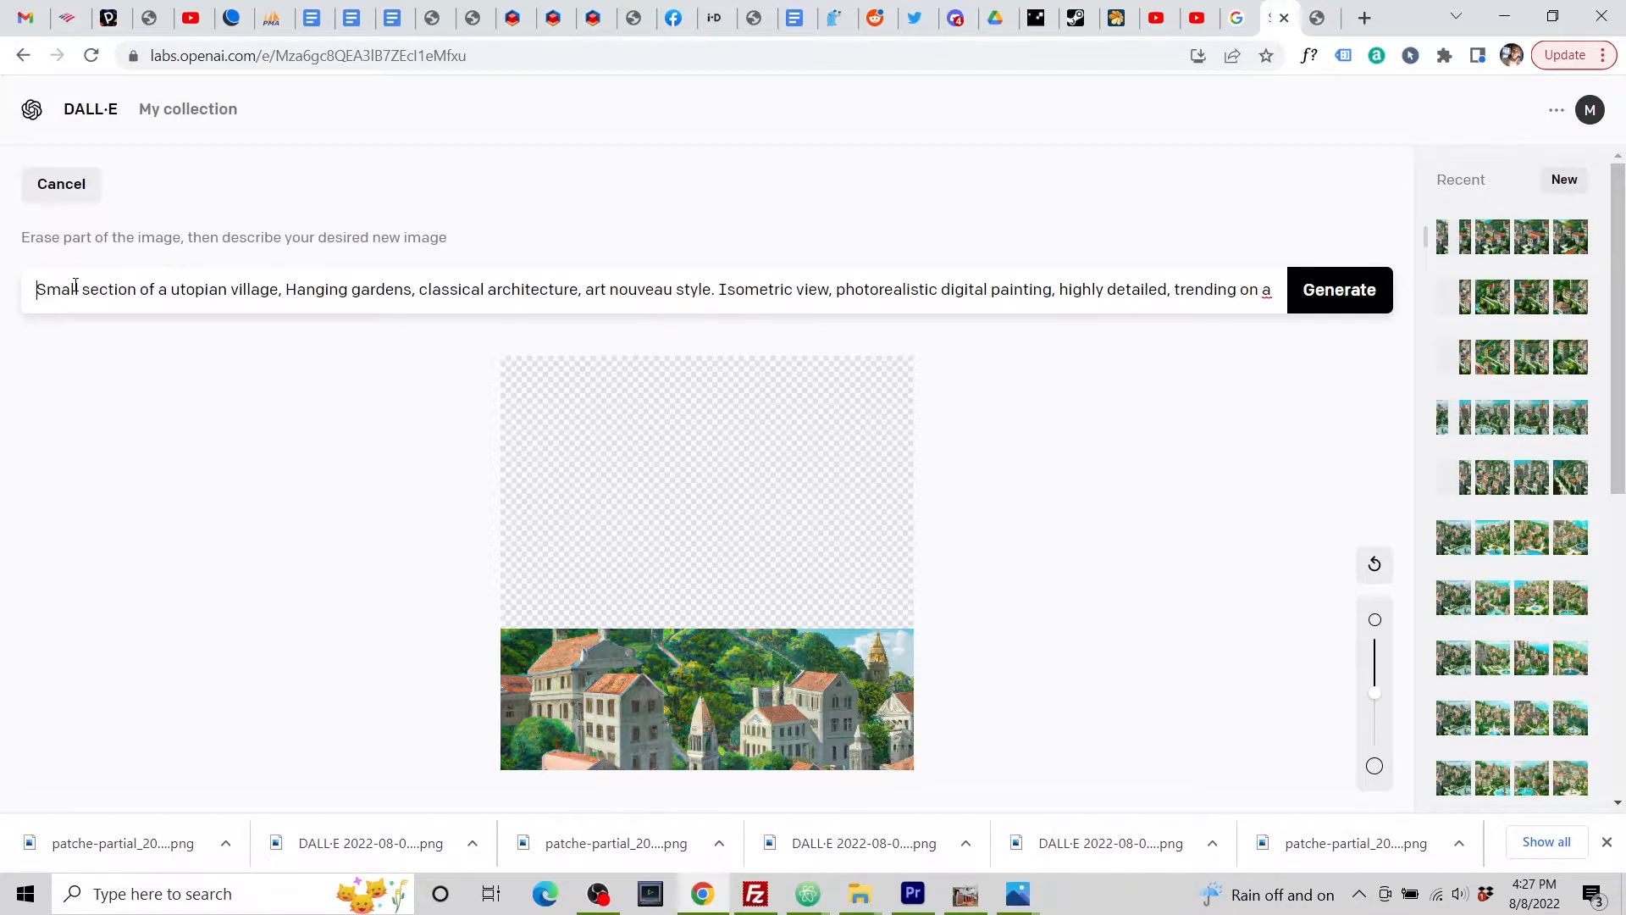
type("Hill beyon")
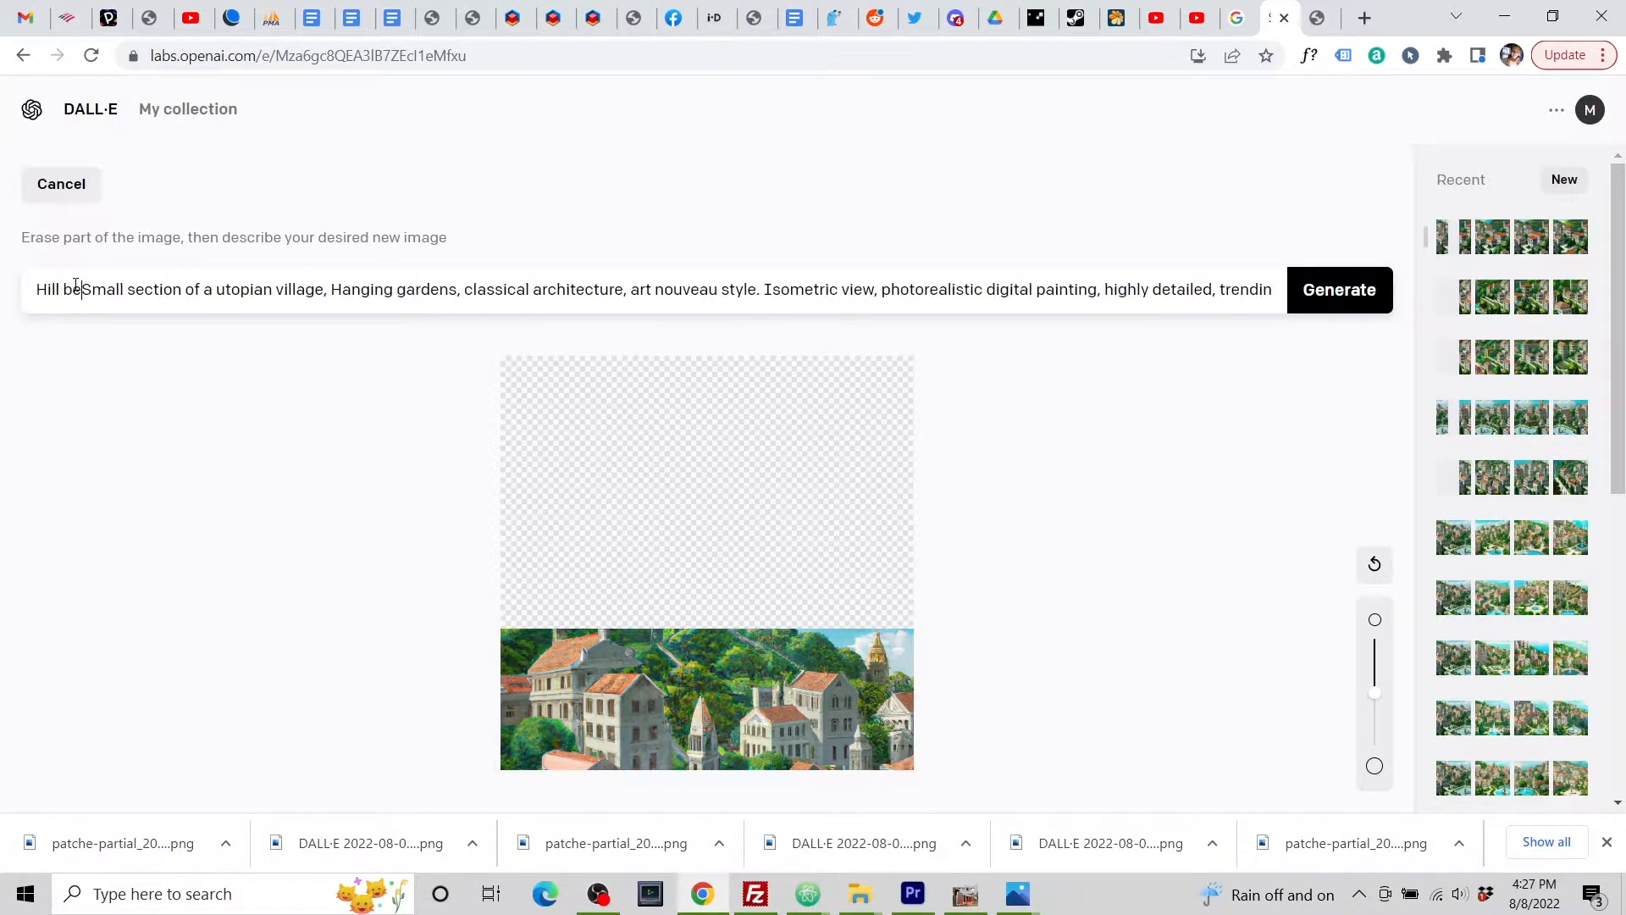
type("d")
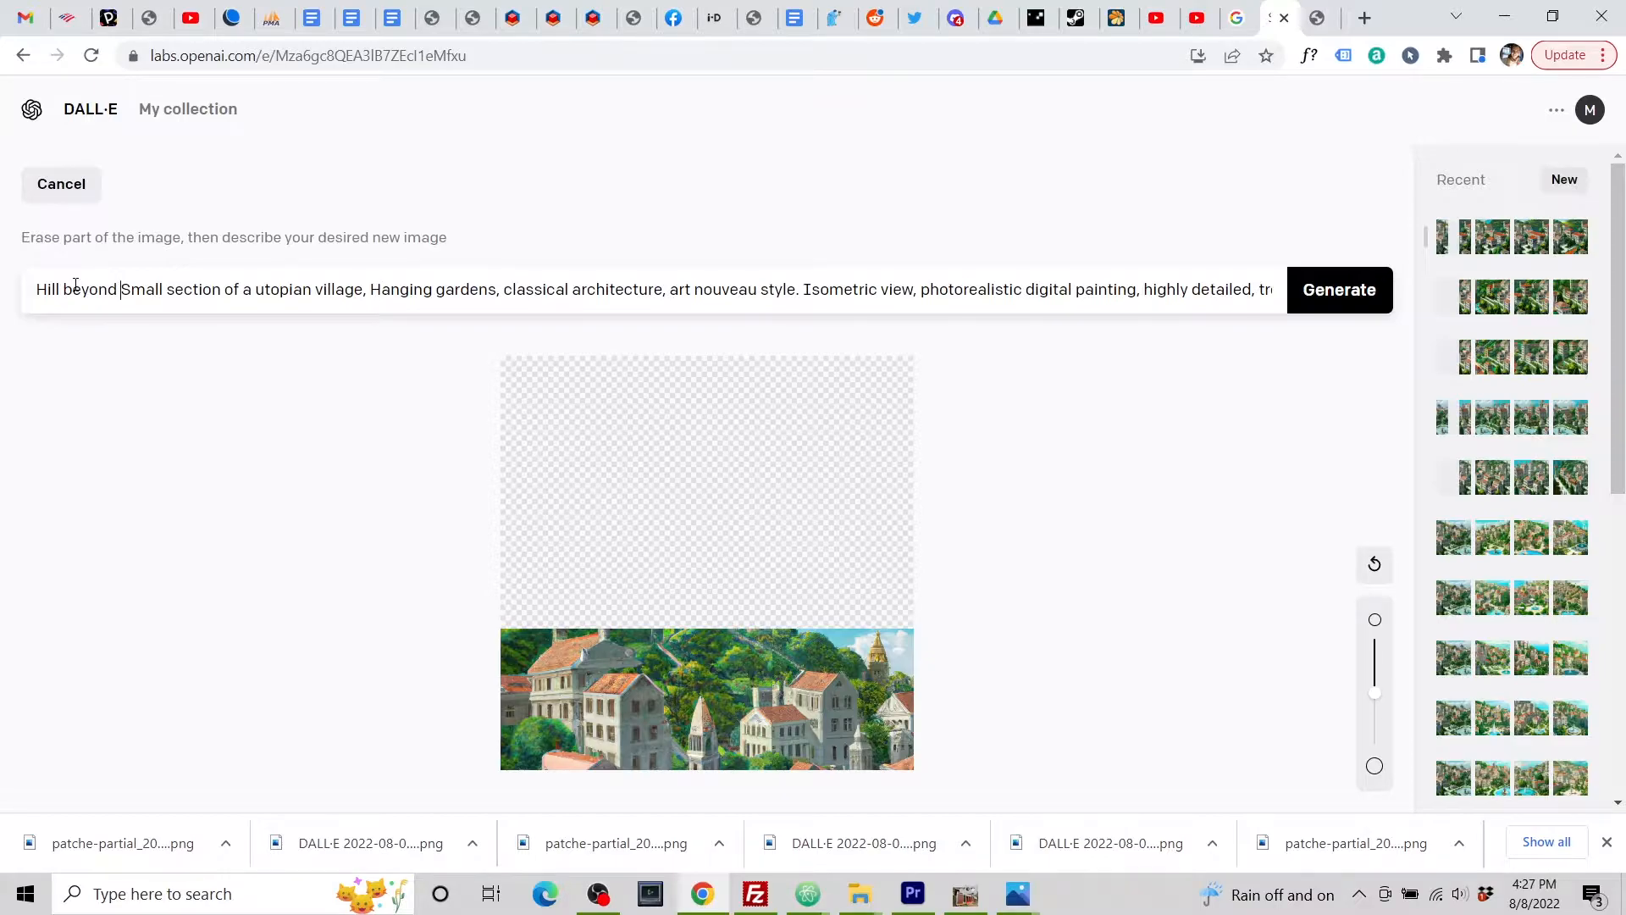
key("Delete")
key("Delete")
key("Delete")
key("Delete")
key("Delete")
key("Delete")
key("Delete")
key("Delete")
key("Delete")
key("Delete")
key("Delete")
key("Delete")
key("Delete")
key("Delete")
key("Delete")
key("Delete")
key("Delete")
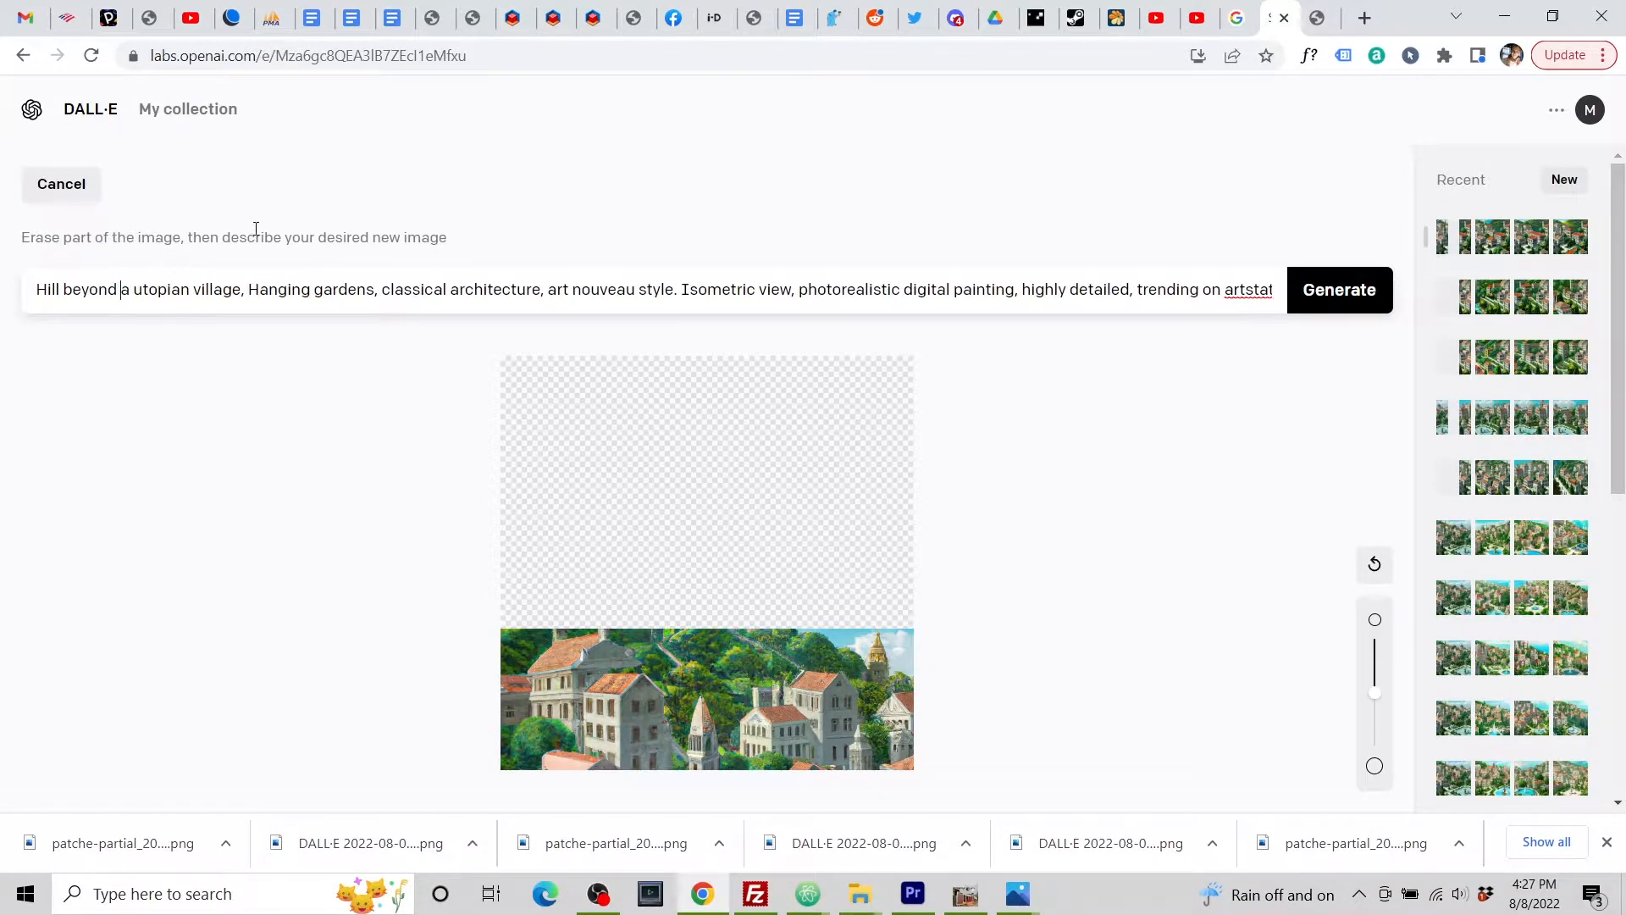
Step: Remove "Hanging gardens," from the prompt and copy the whole revised description
left_click_drag(252, 289, 385, 292)
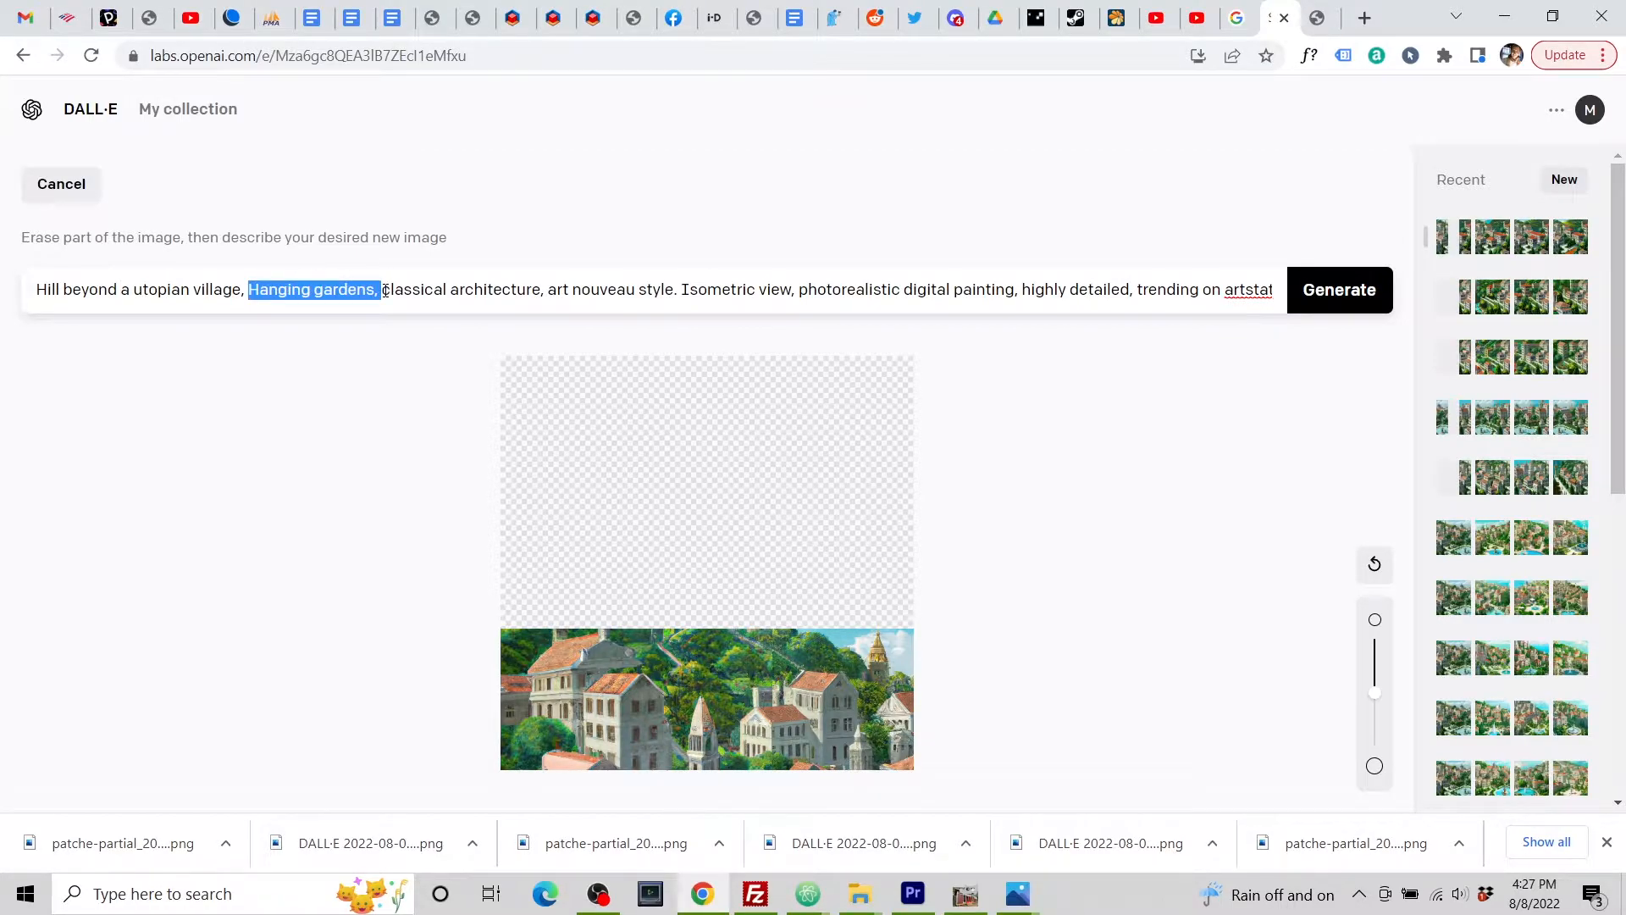
key("BackSpace")
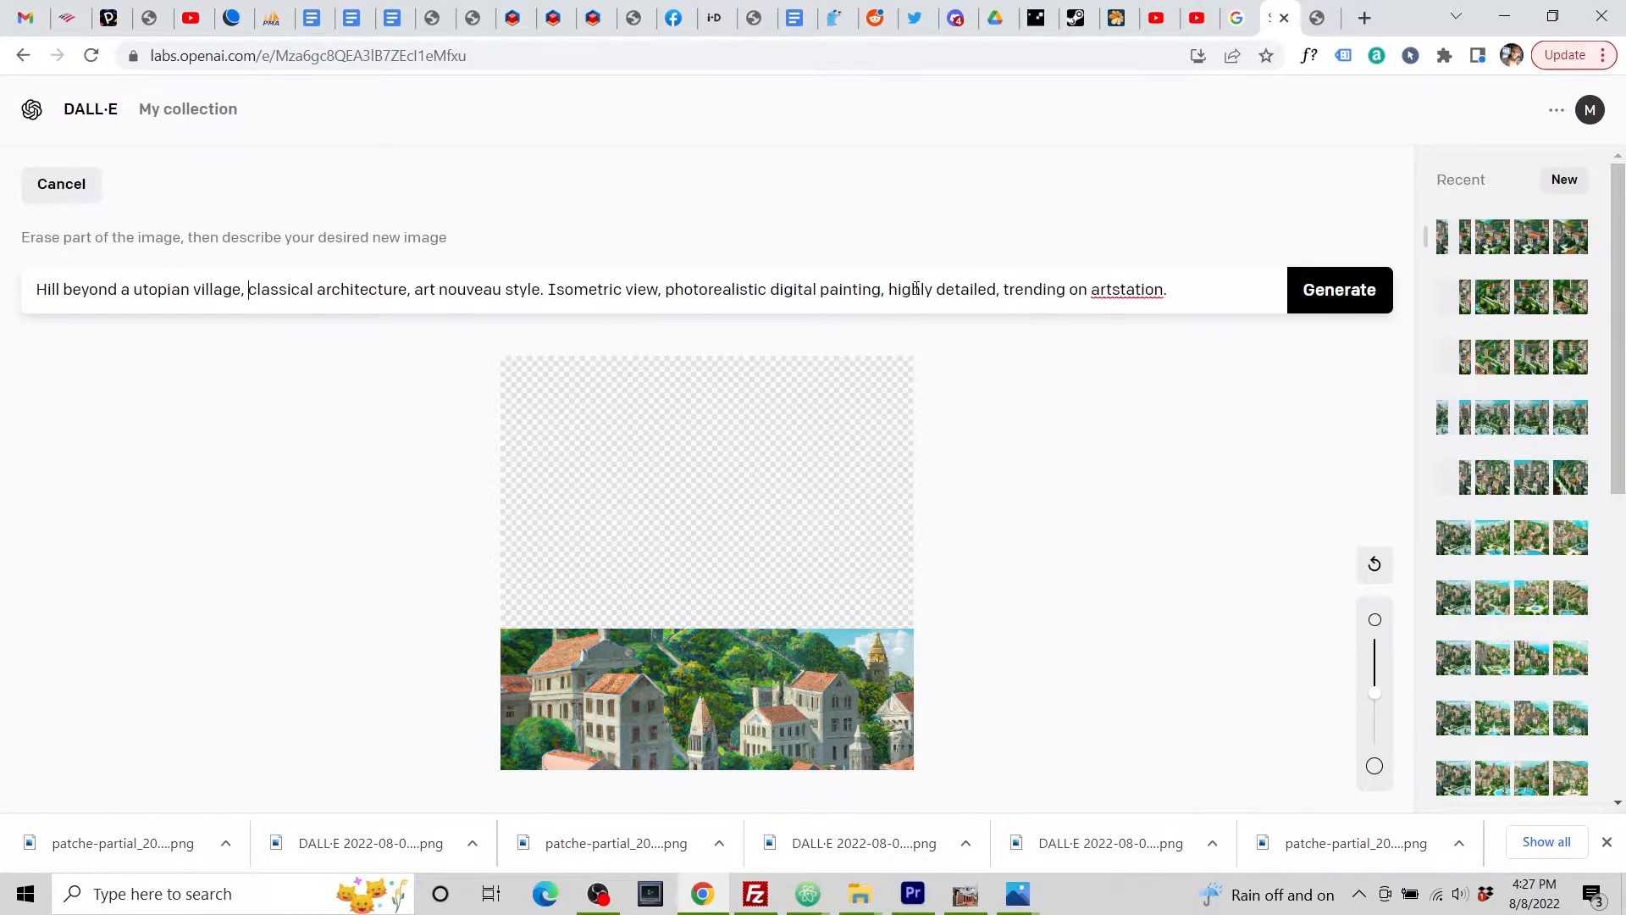
triple_click(1044, 283)
key("ctrl+c")
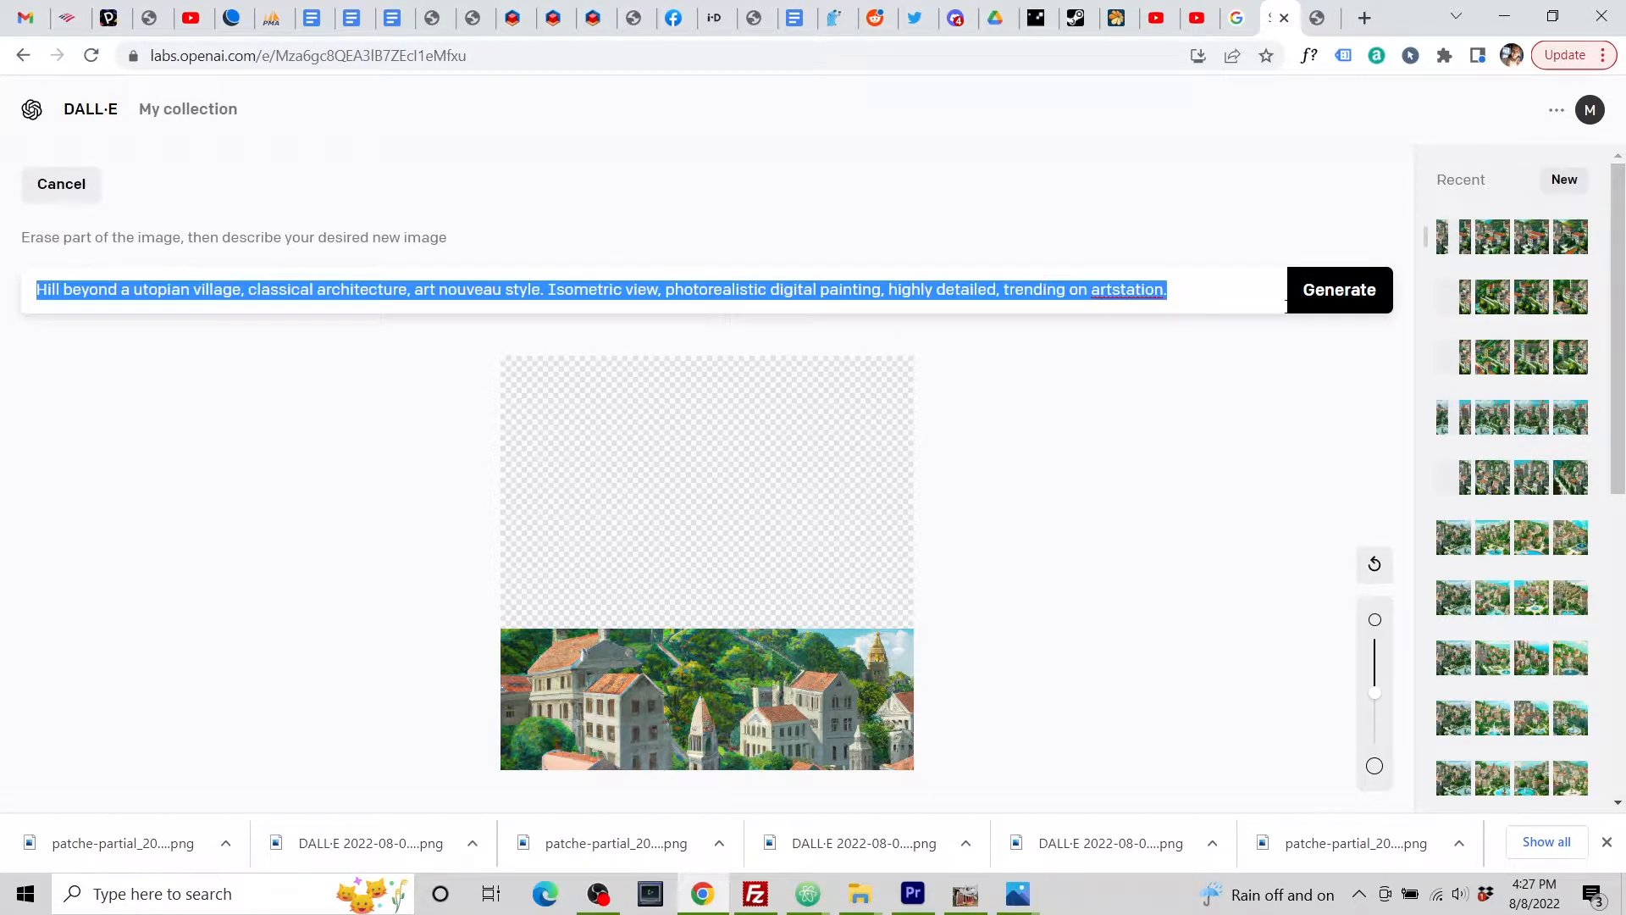
Step: Generate two sets of completions from the hill prompt, and download the third completion of the second set, with the castle on the hill
left_click(1338, 289)
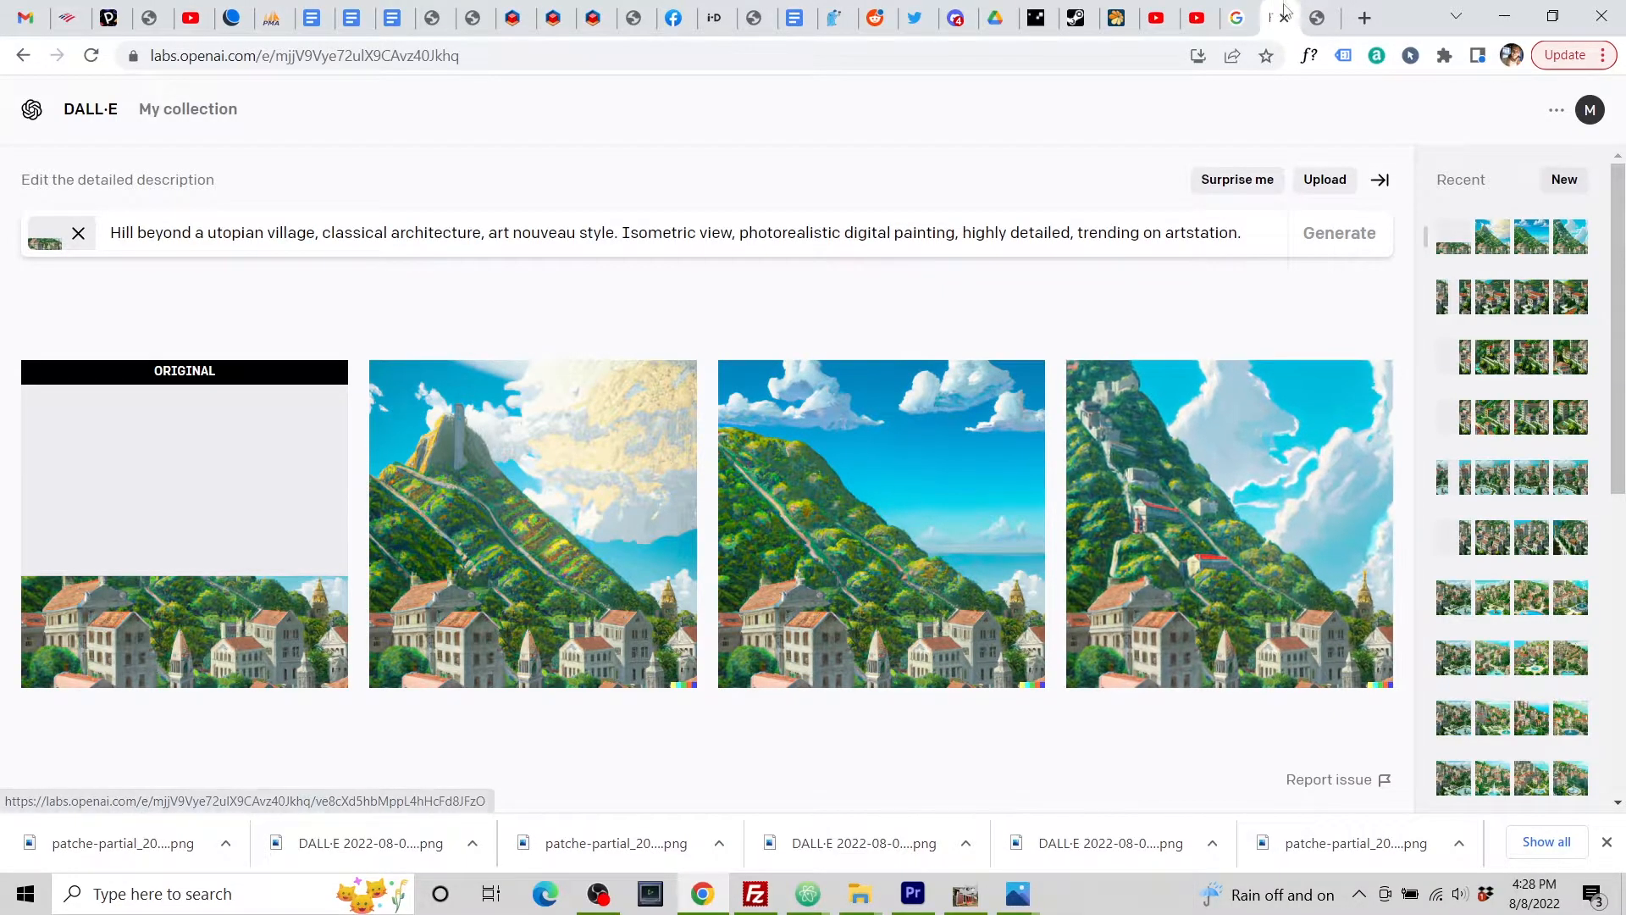
left_click(1315, 18)
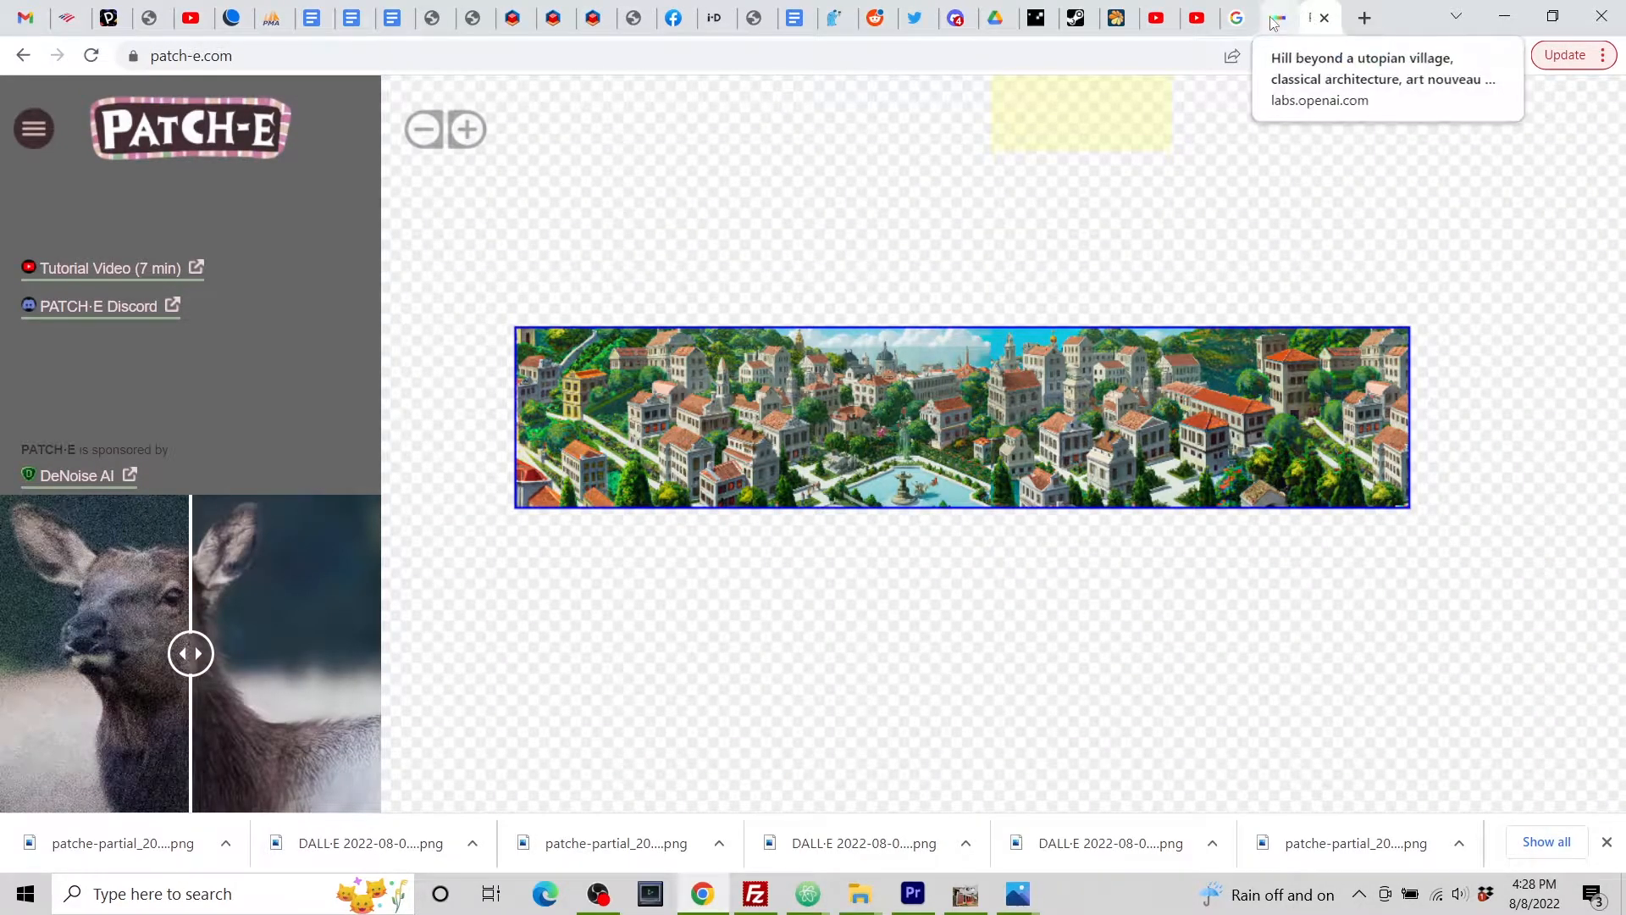
left_click(1273, 24)
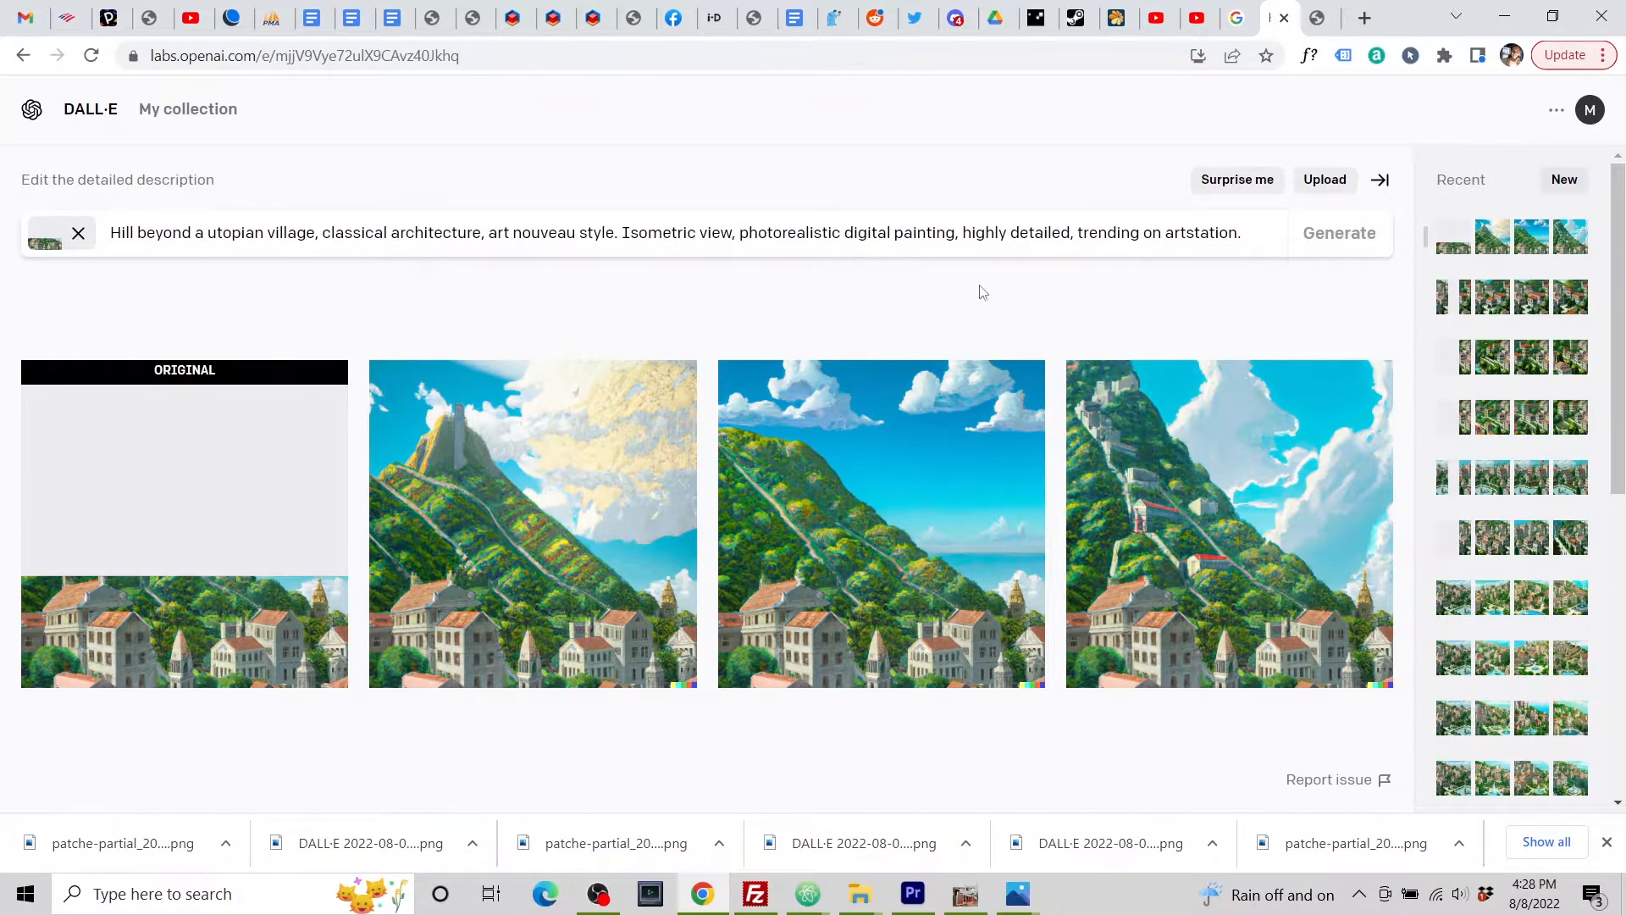
left_click(1336, 249)
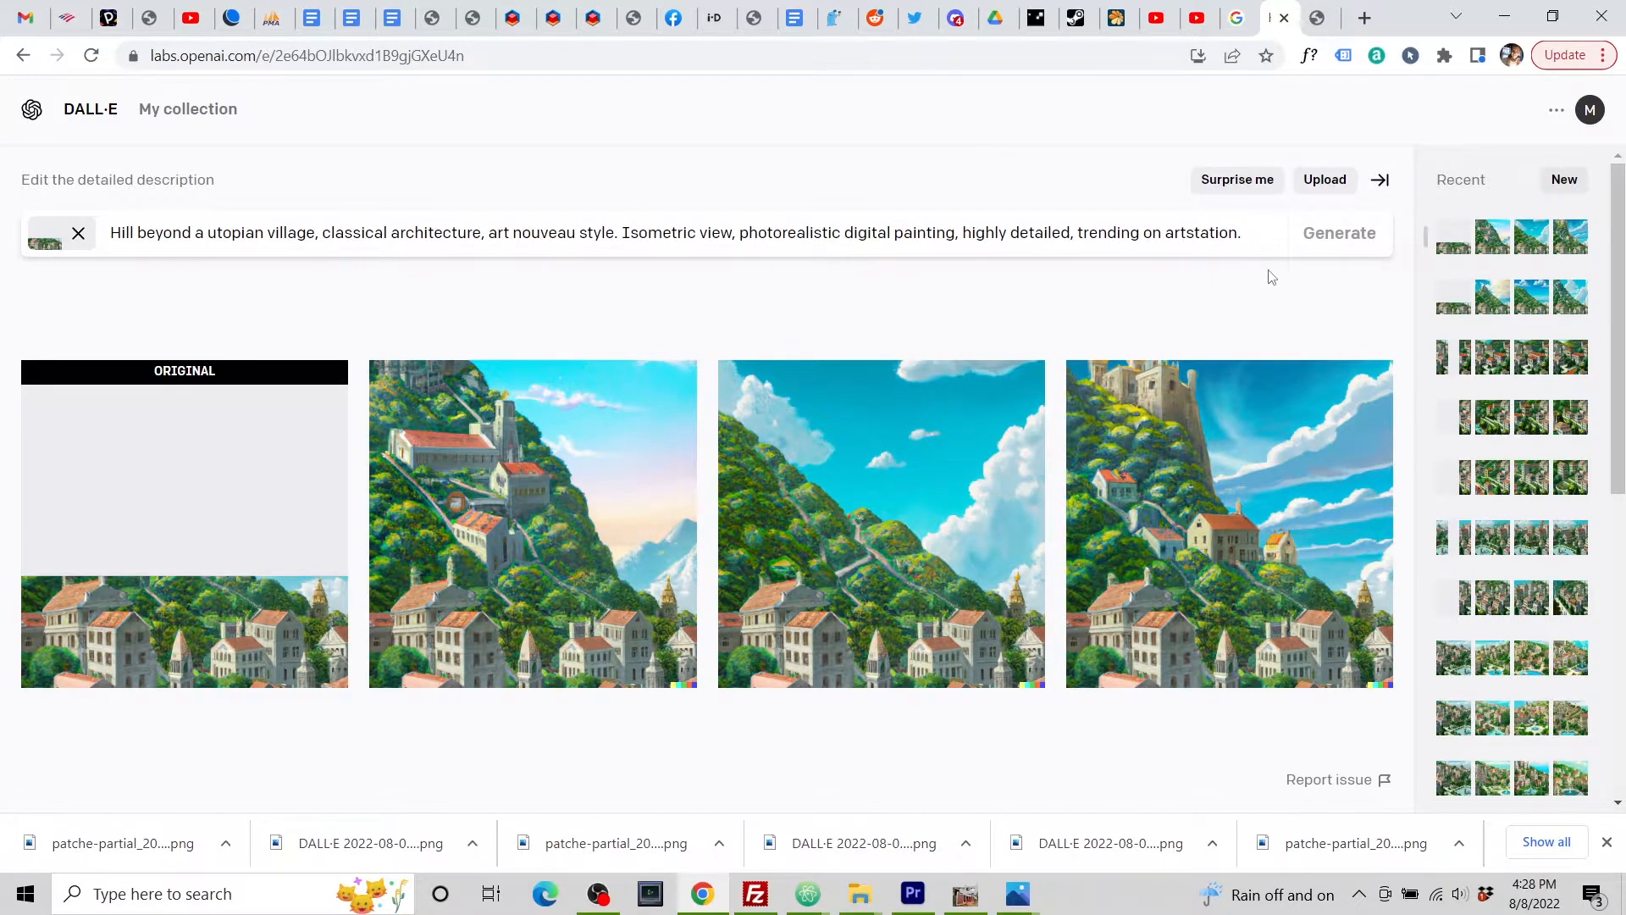
left_click(1285, 598)
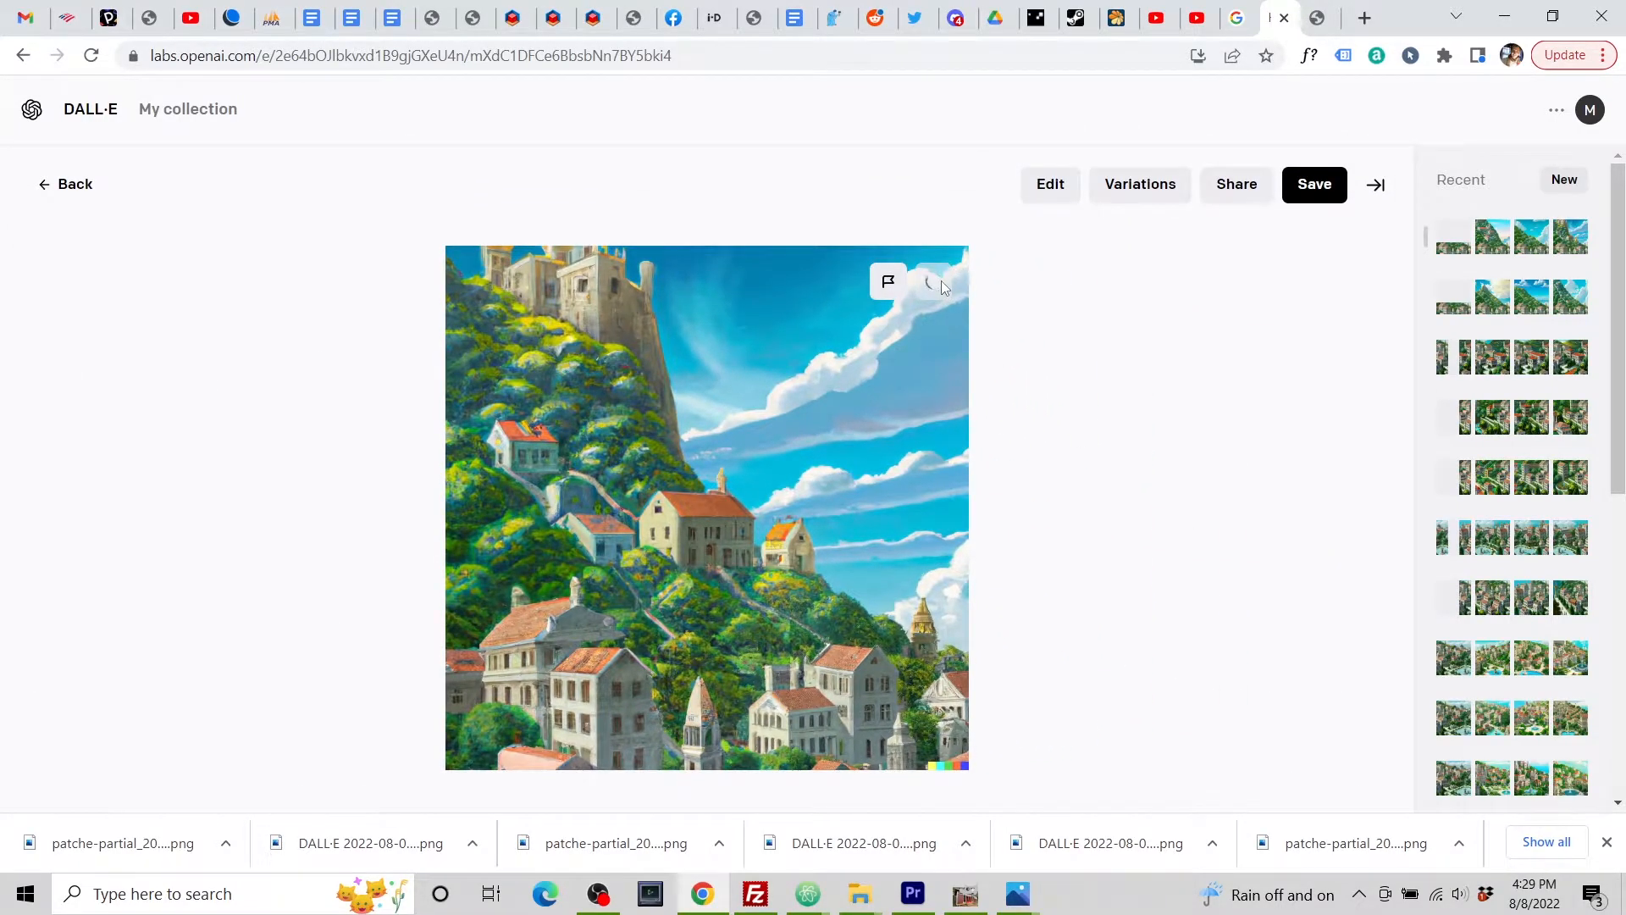
Step: Switch to PATCH-E and upload the DALL·E 16.29.07 image as the completion for the tile above the mosaic's left part
left_click(1309, 19)
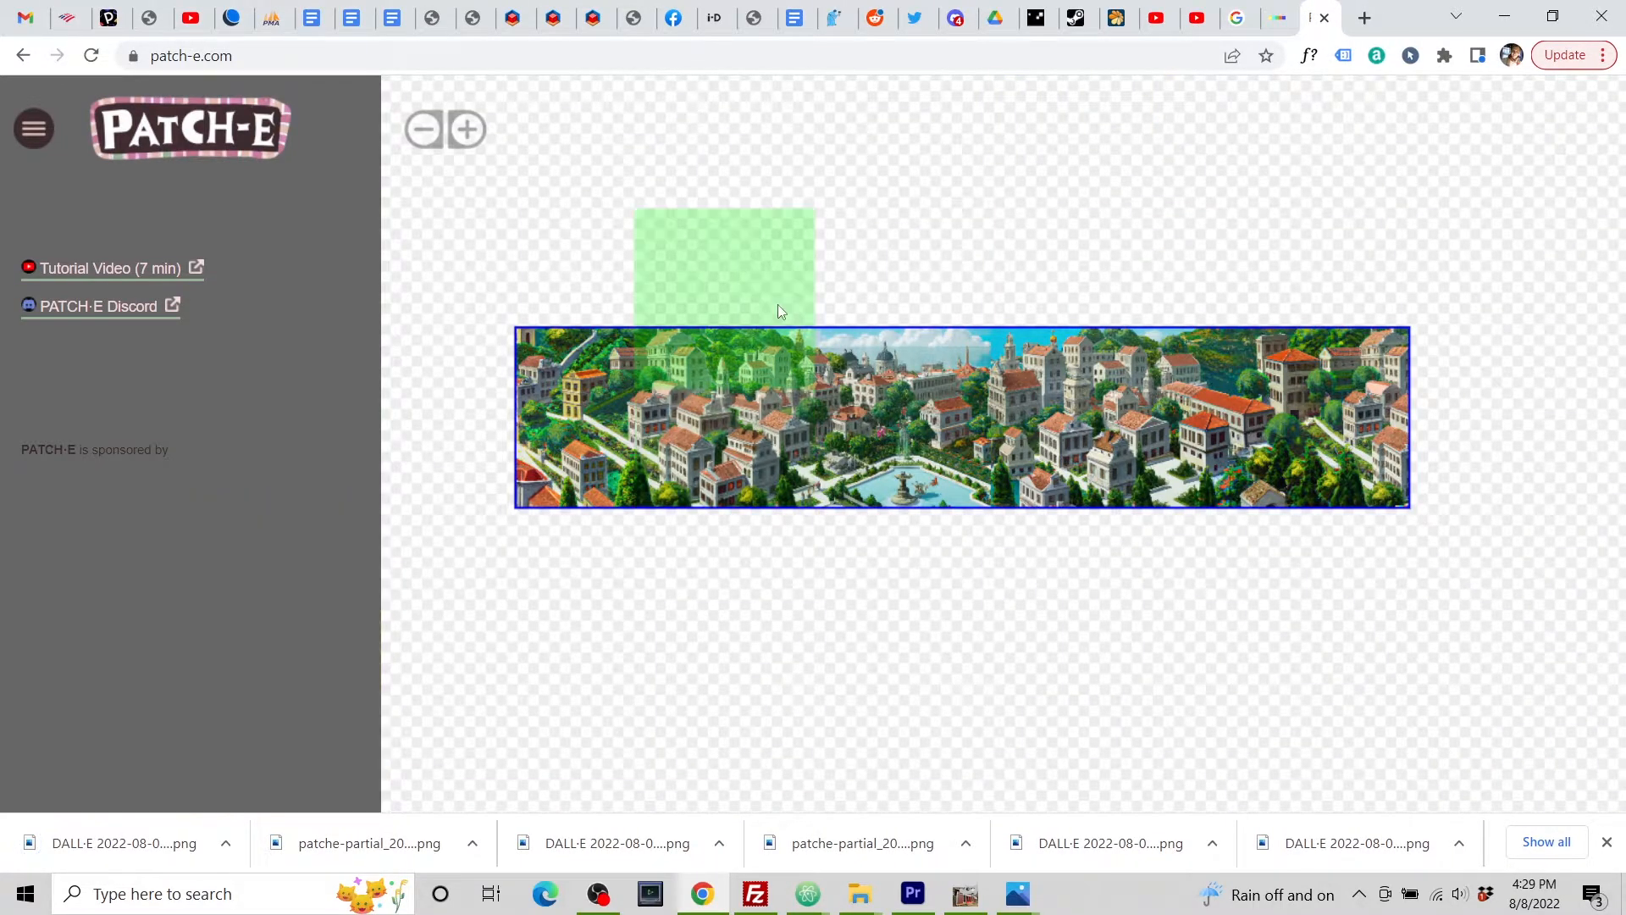
left_click(854, 360)
left_click(732, 384)
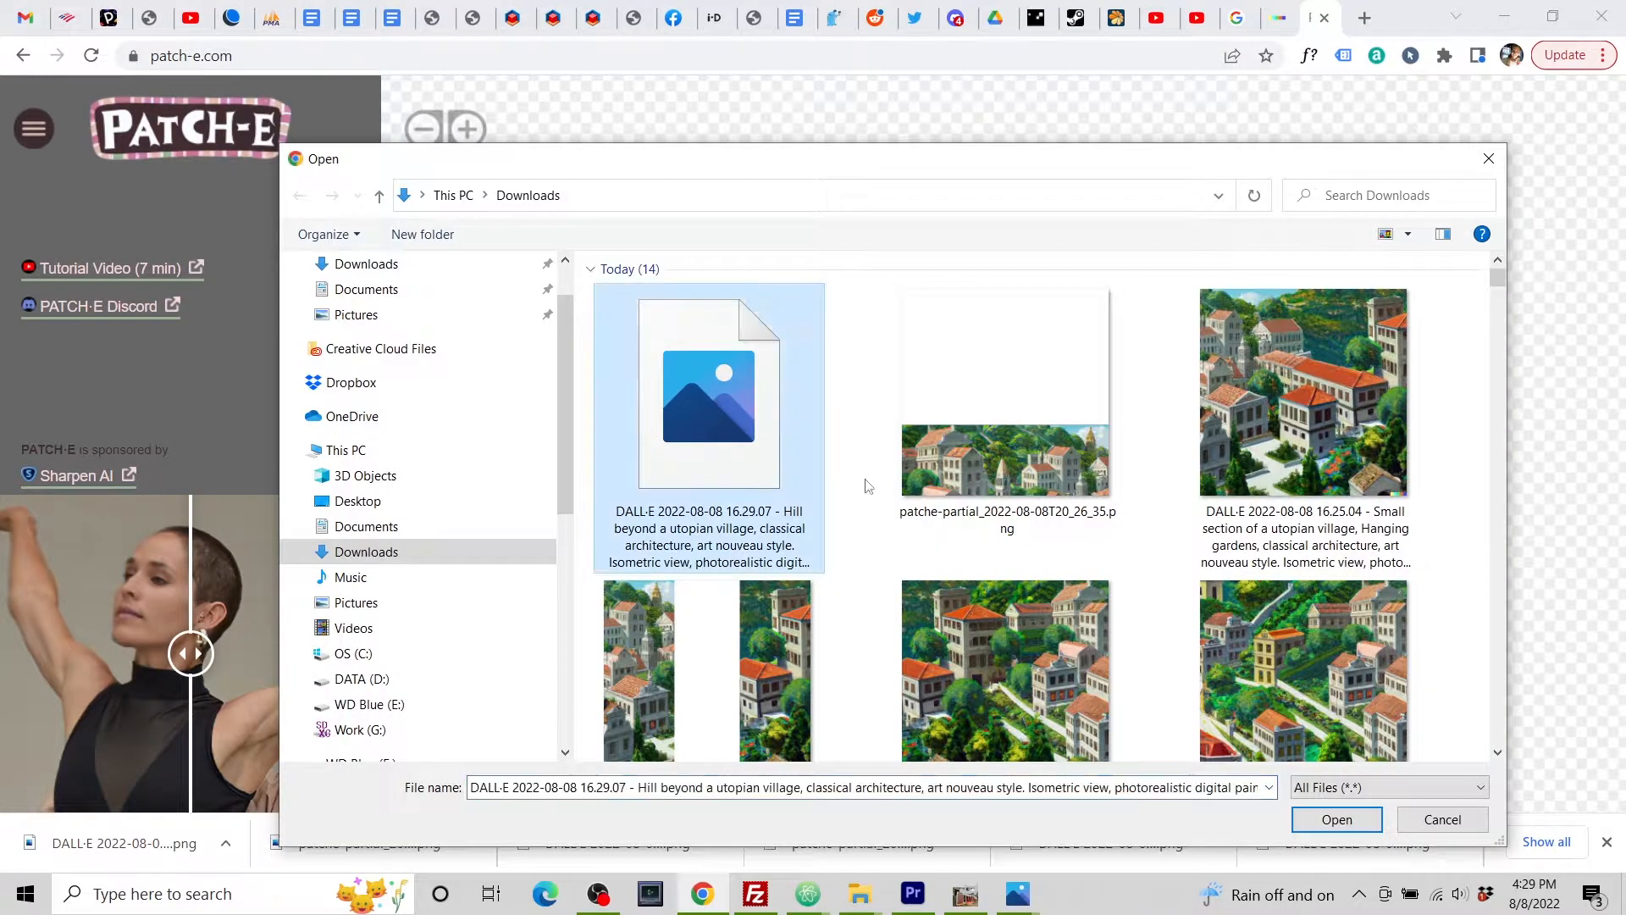
left_click(1338, 820)
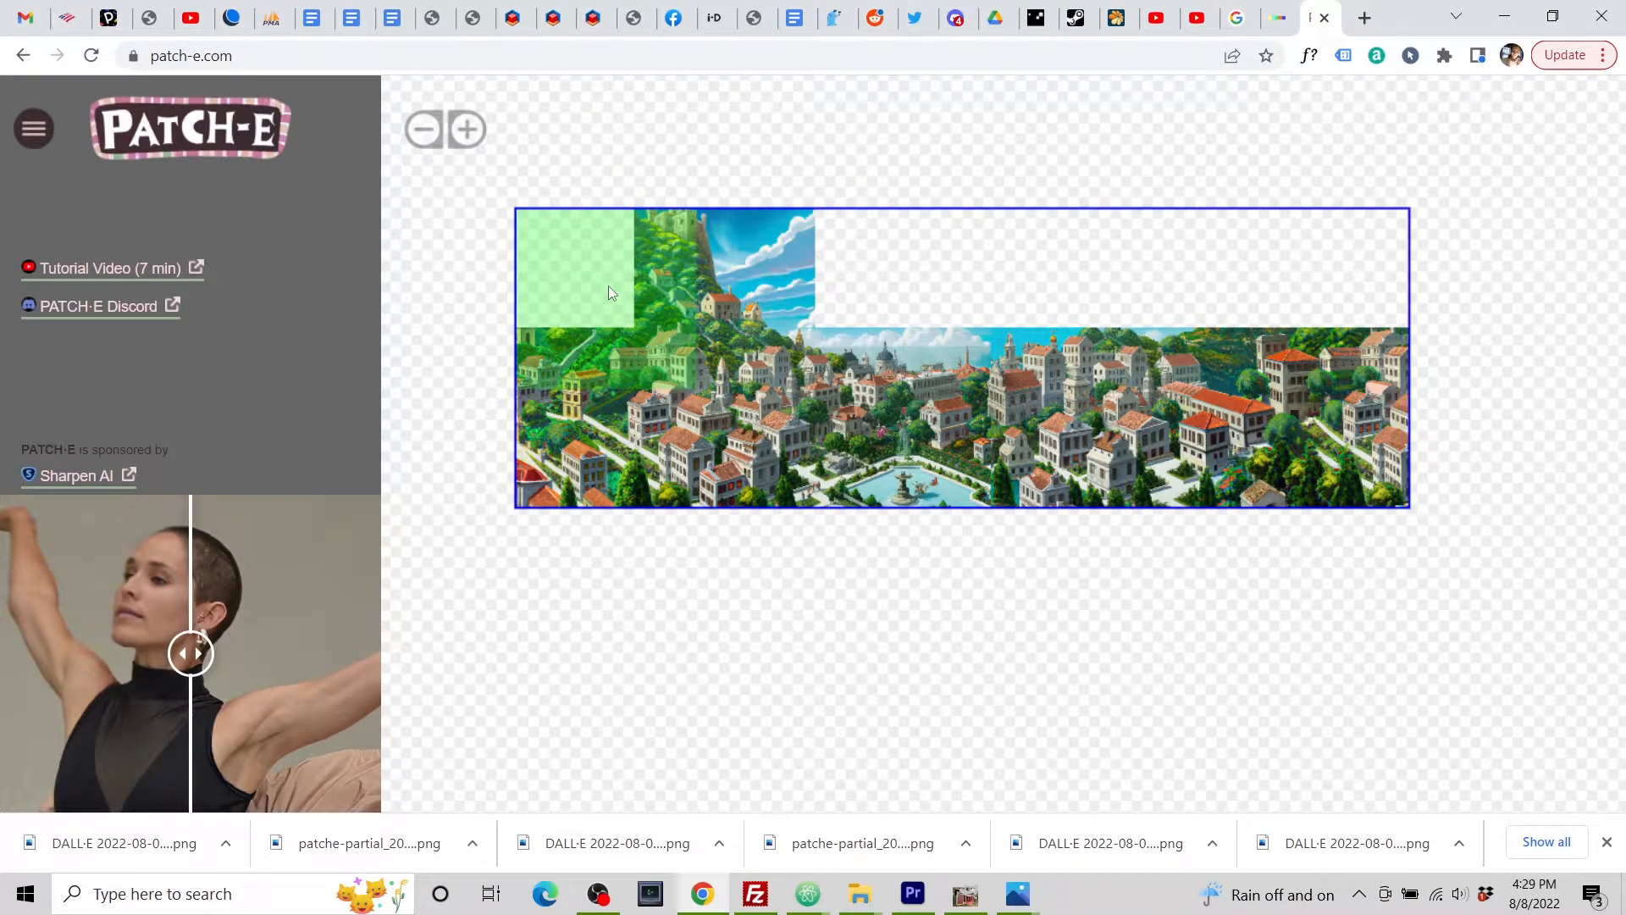
Step: Download the partial image for the mosaic's upper-left corner tile and open patche-partial_2022-08-08T20_29_23.png in DALL·E for image editing
left_click(608, 286)
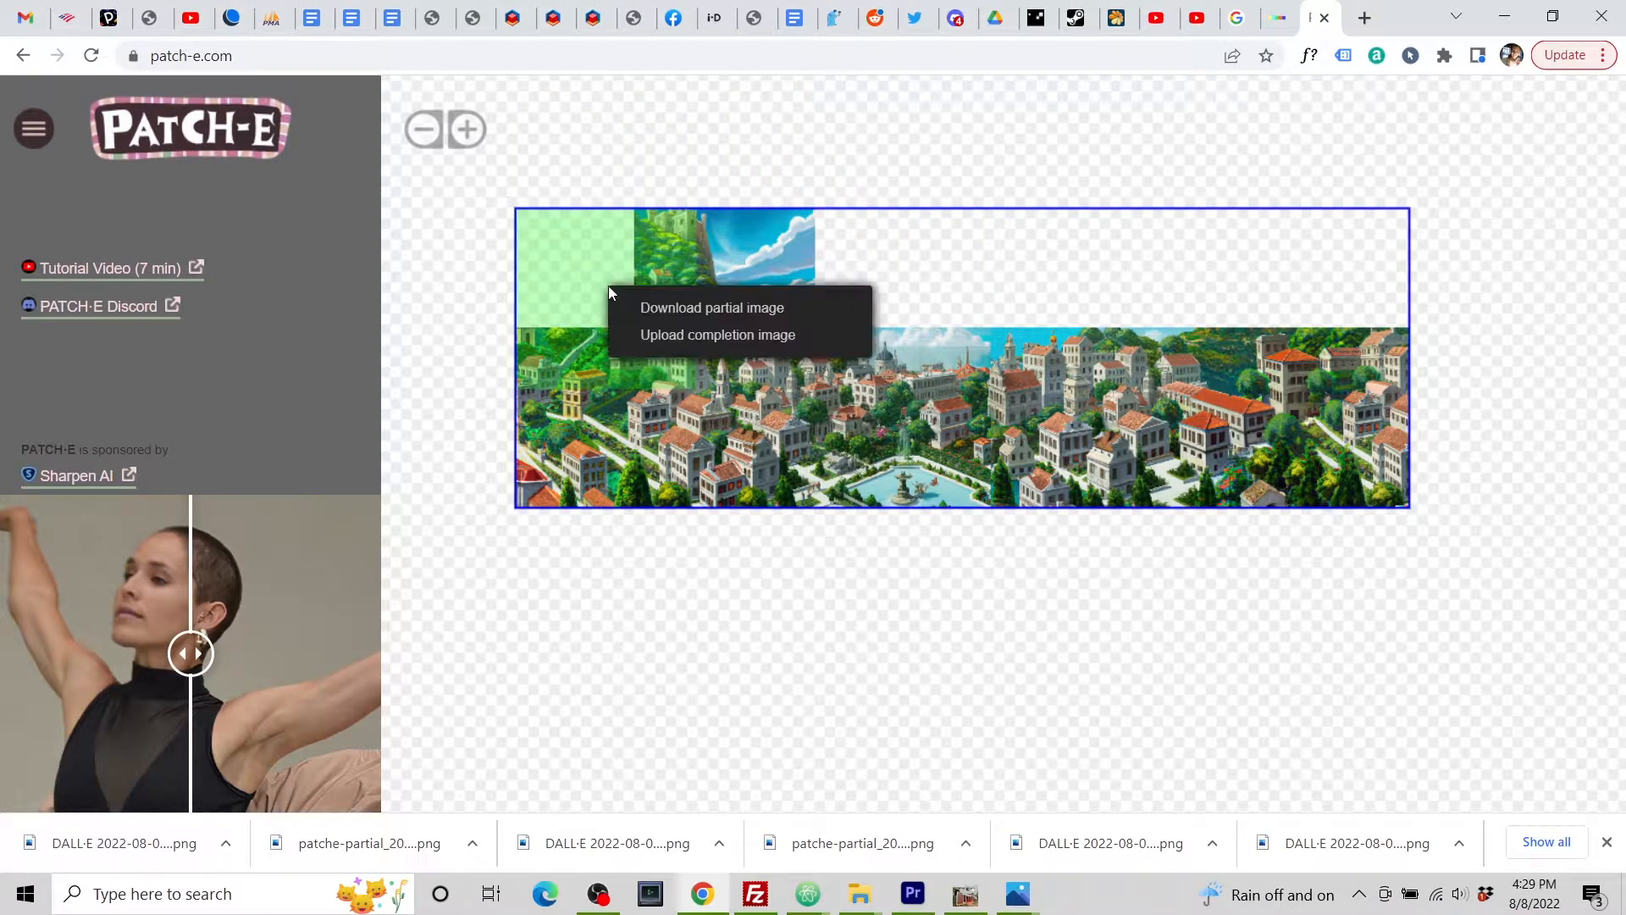
left_click(666, 317)
left_click(1274, 18)
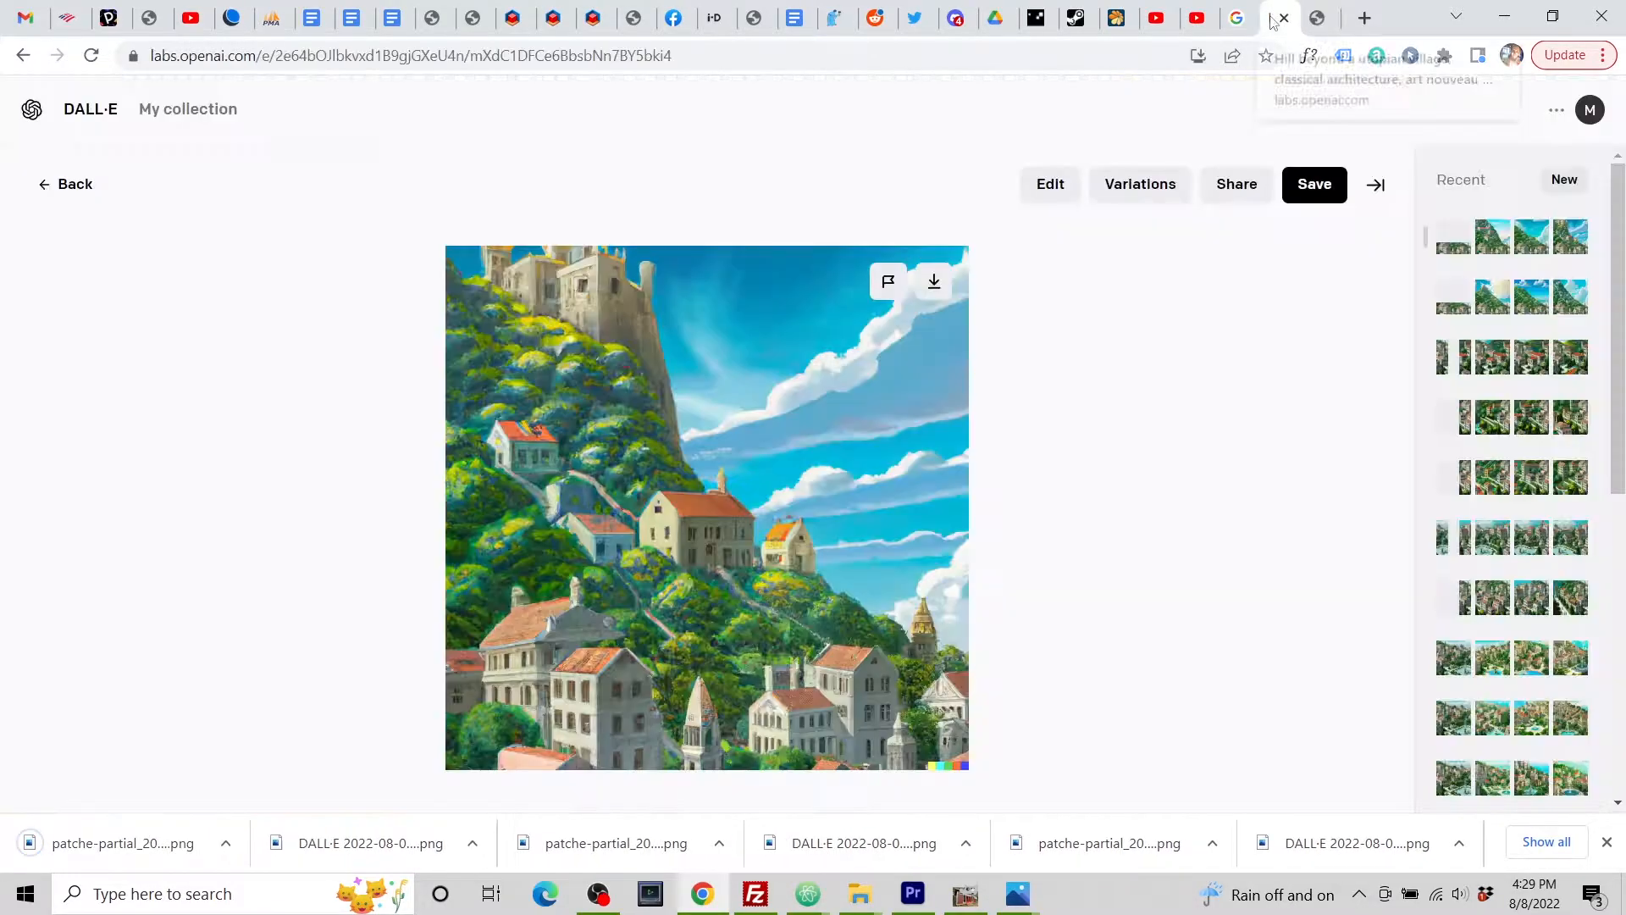
left_click(61, 186)
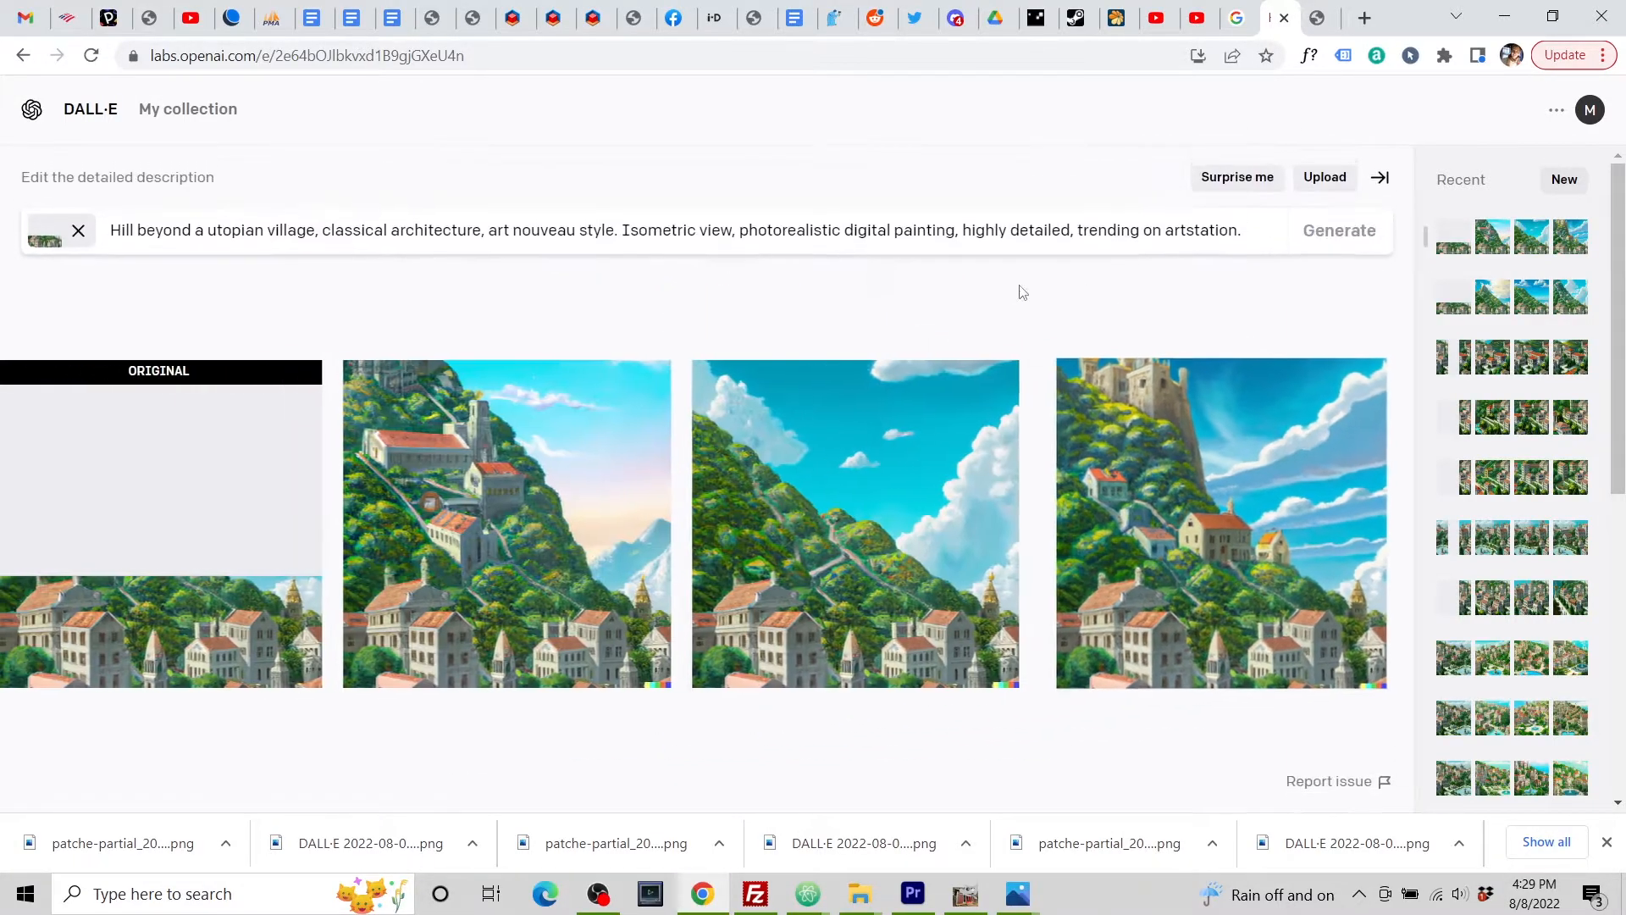
left_click(1308, 188)
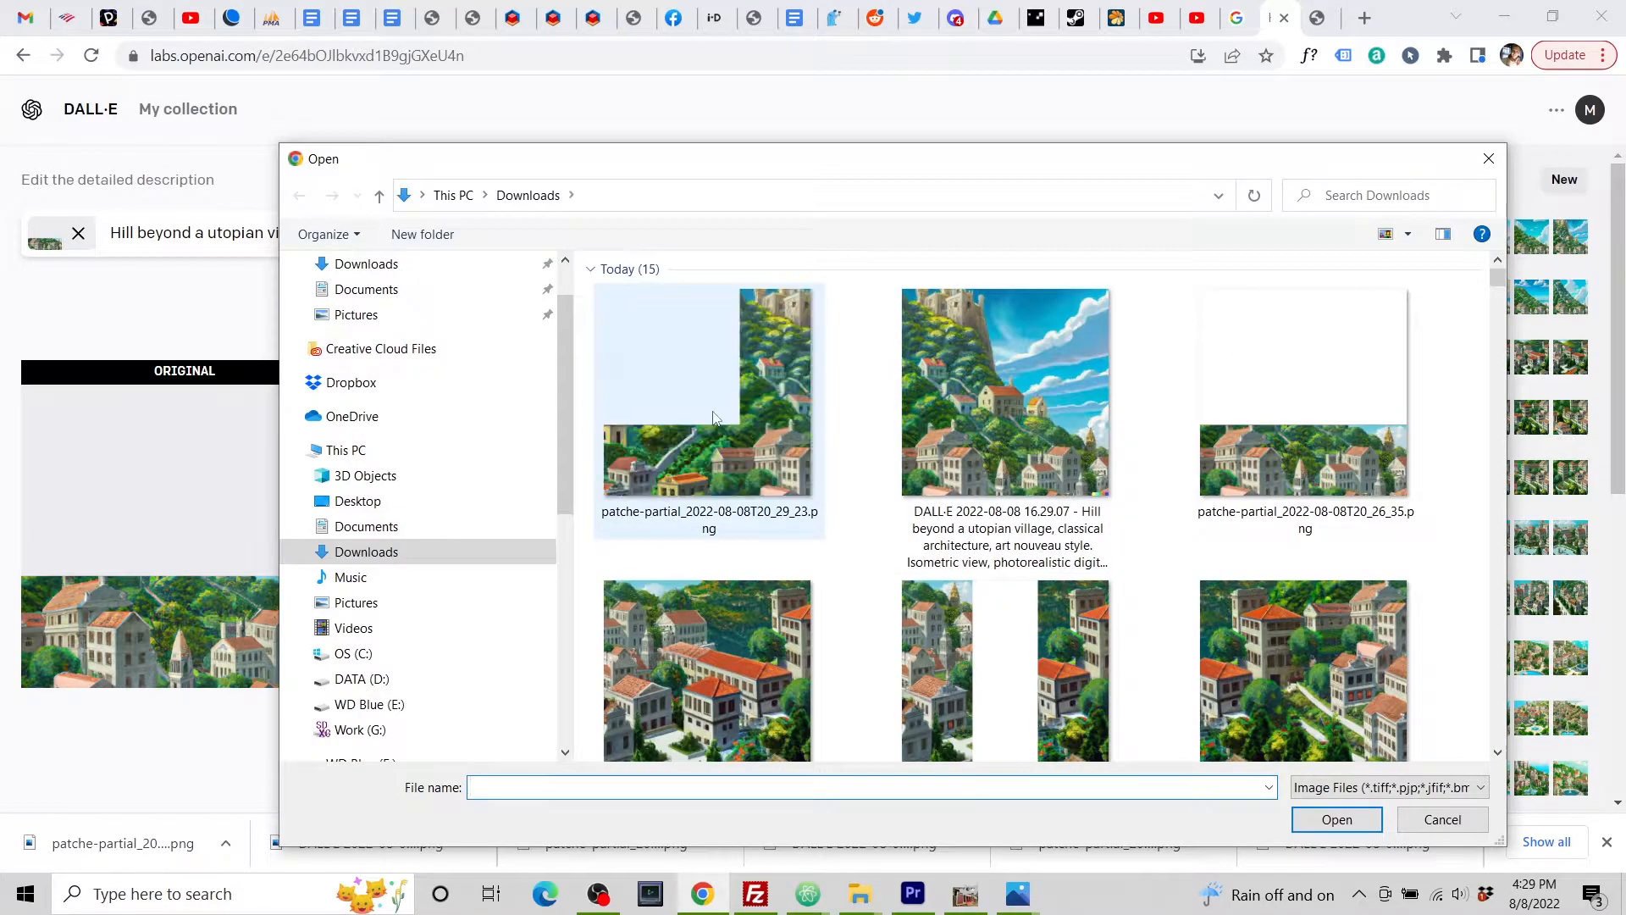
left_click(733, 427)
double_click(733, 428)
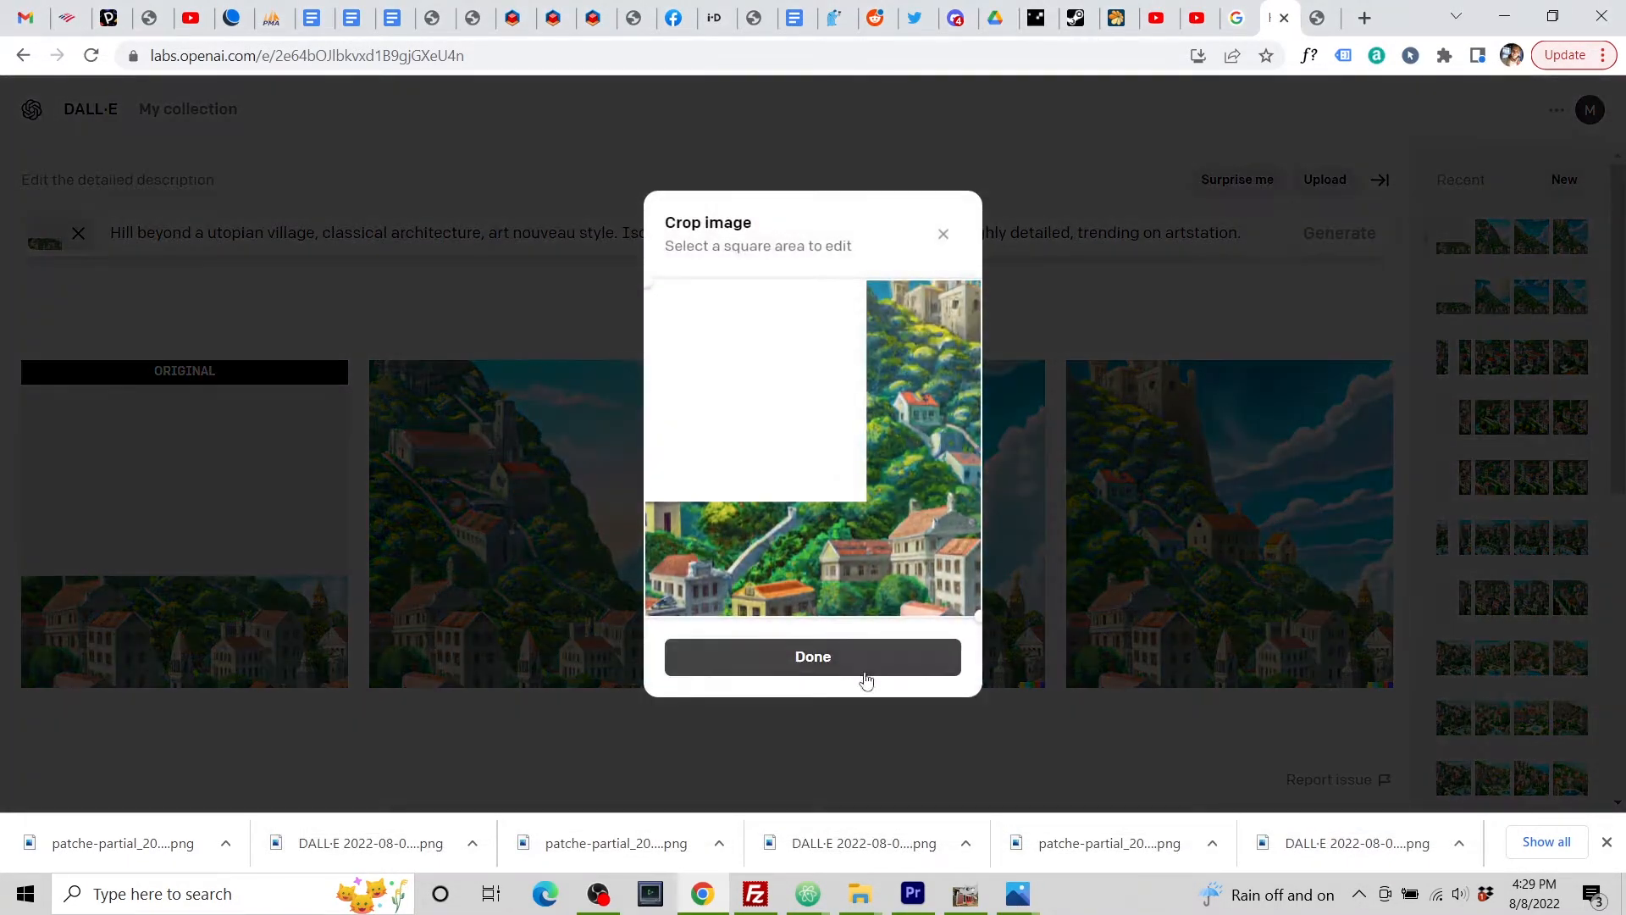
left_click(866, 681)
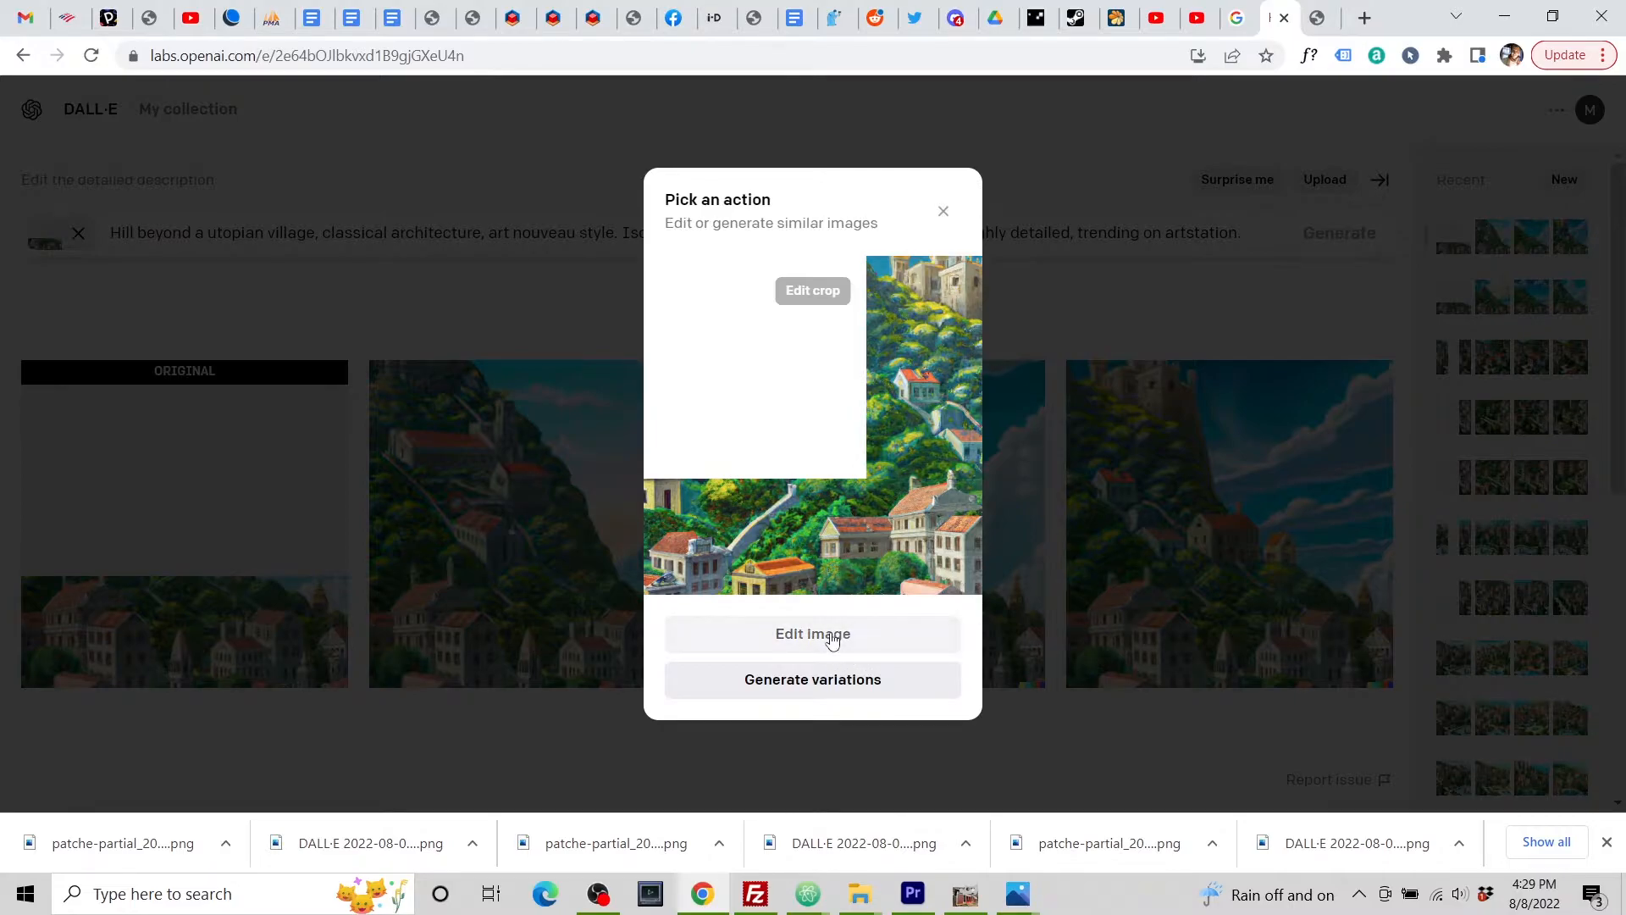
left_click(830, 633)
Step: Generate completions for the upper-left corner tile from the copied "Hill beyond a utopian village" prompt
left_click(514, 292)
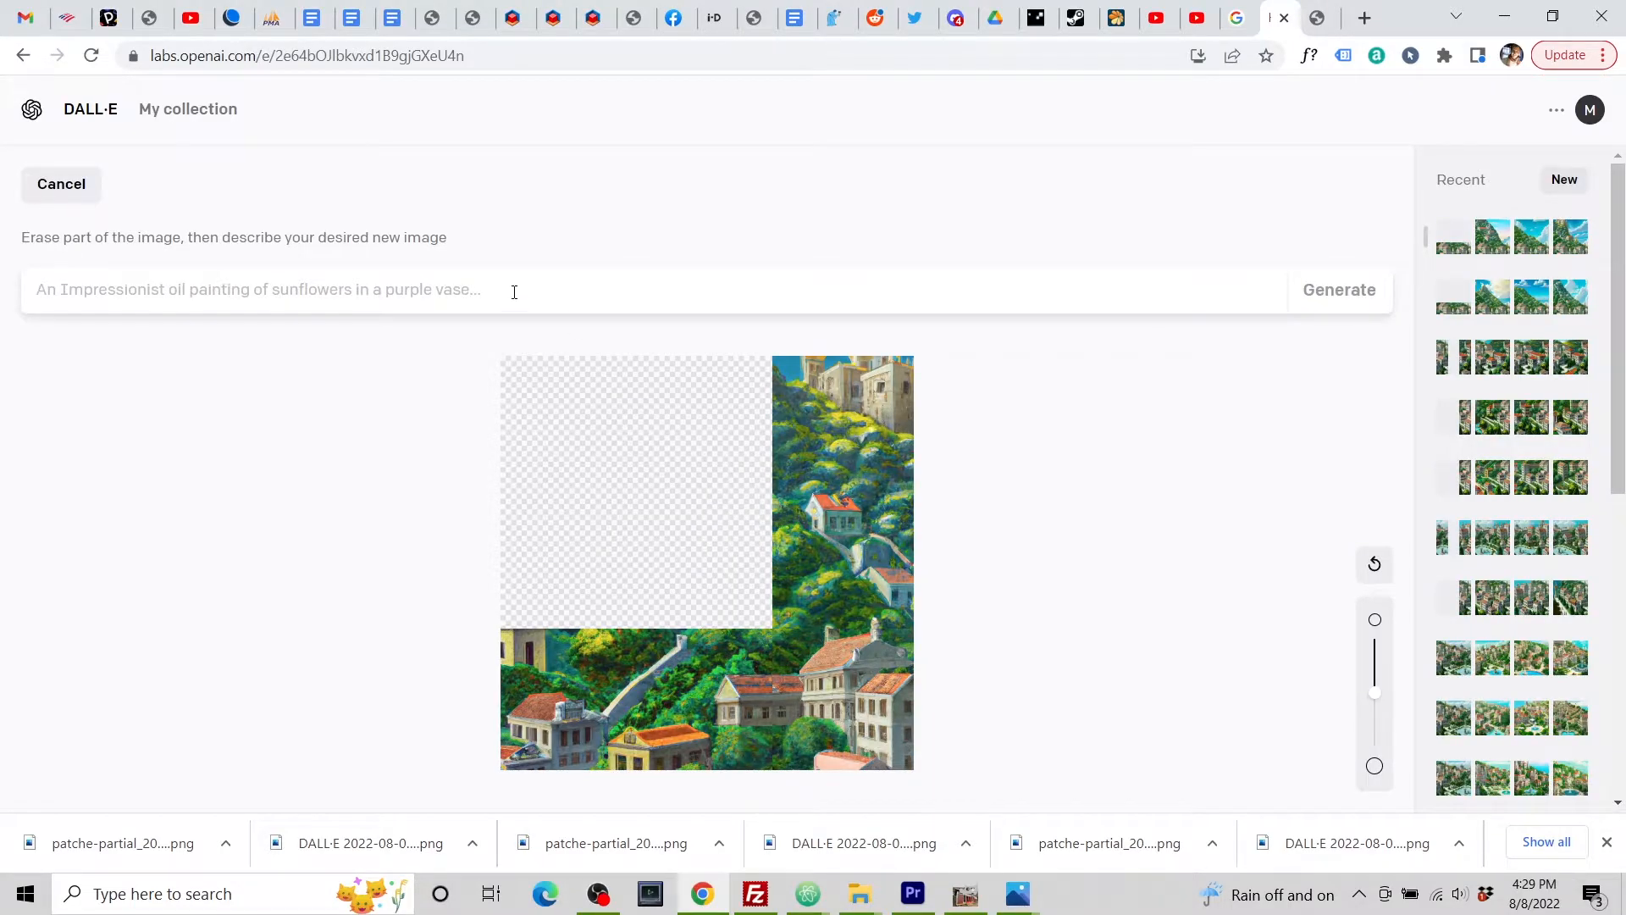
key("ctrl+v")
left_click_drag(233, 289, 2, 289)
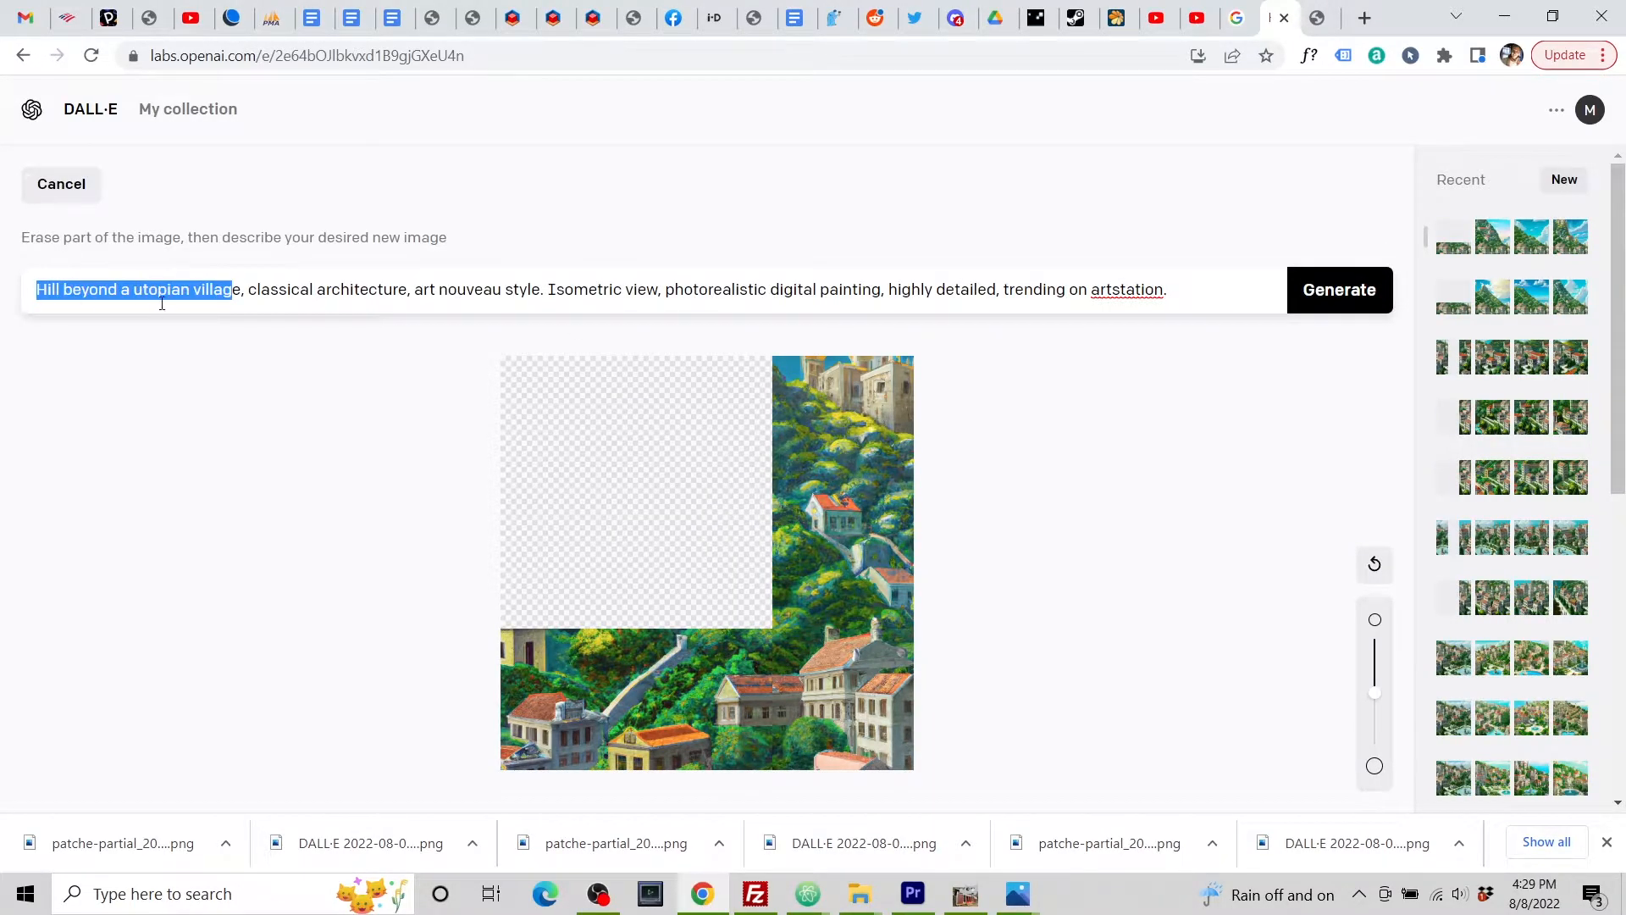
left_click(131, 288)
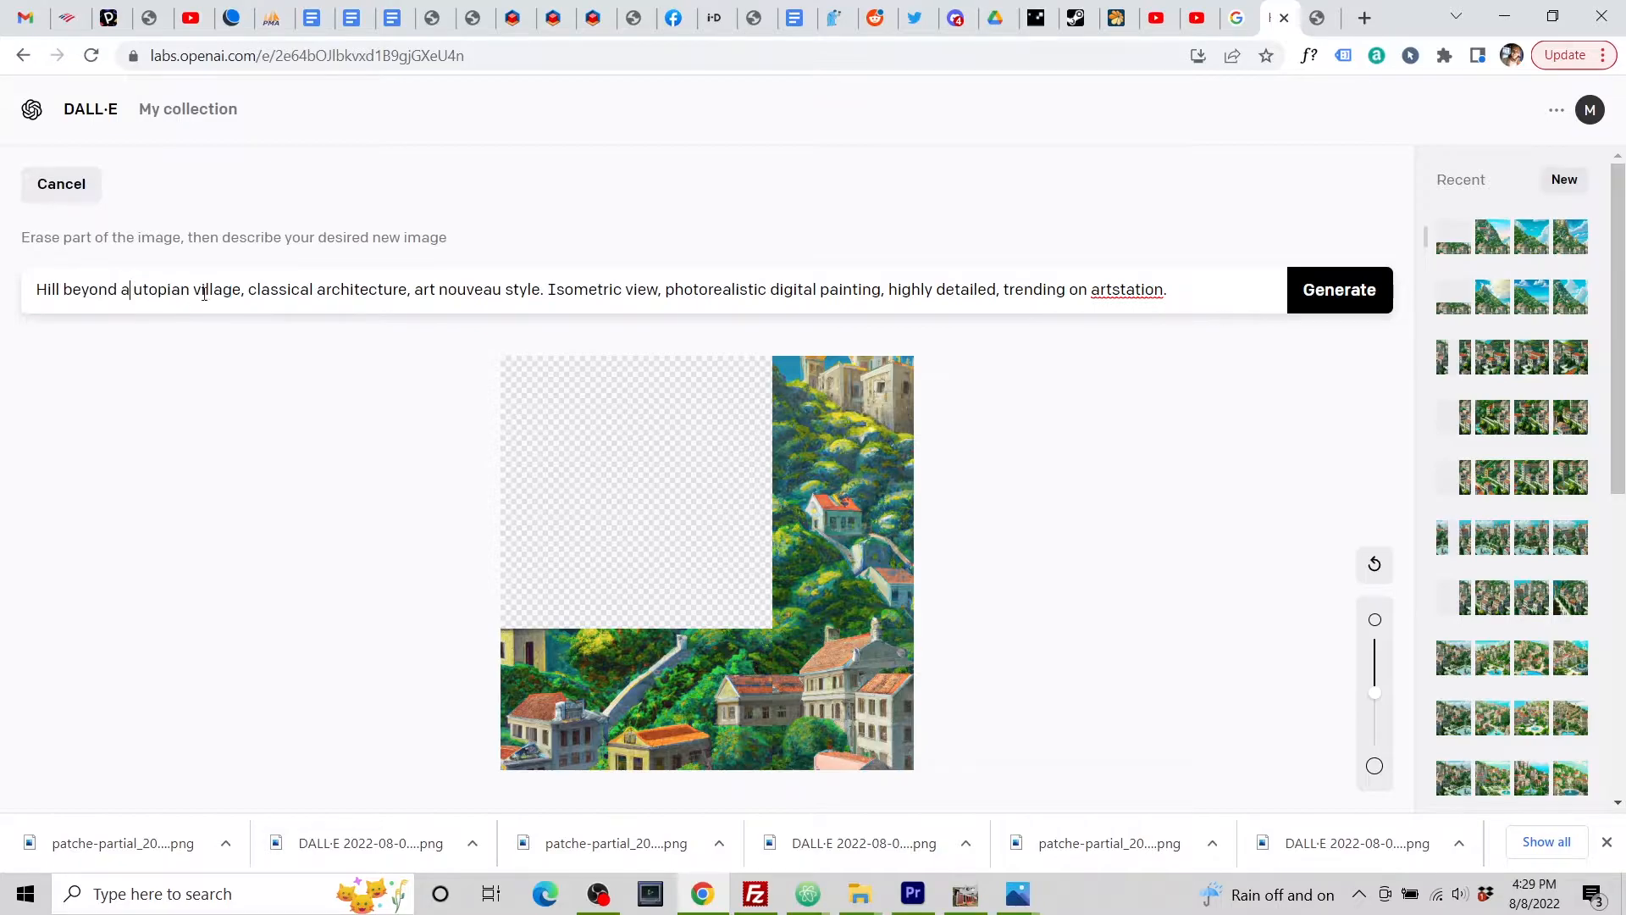
left_click(1337, 297)
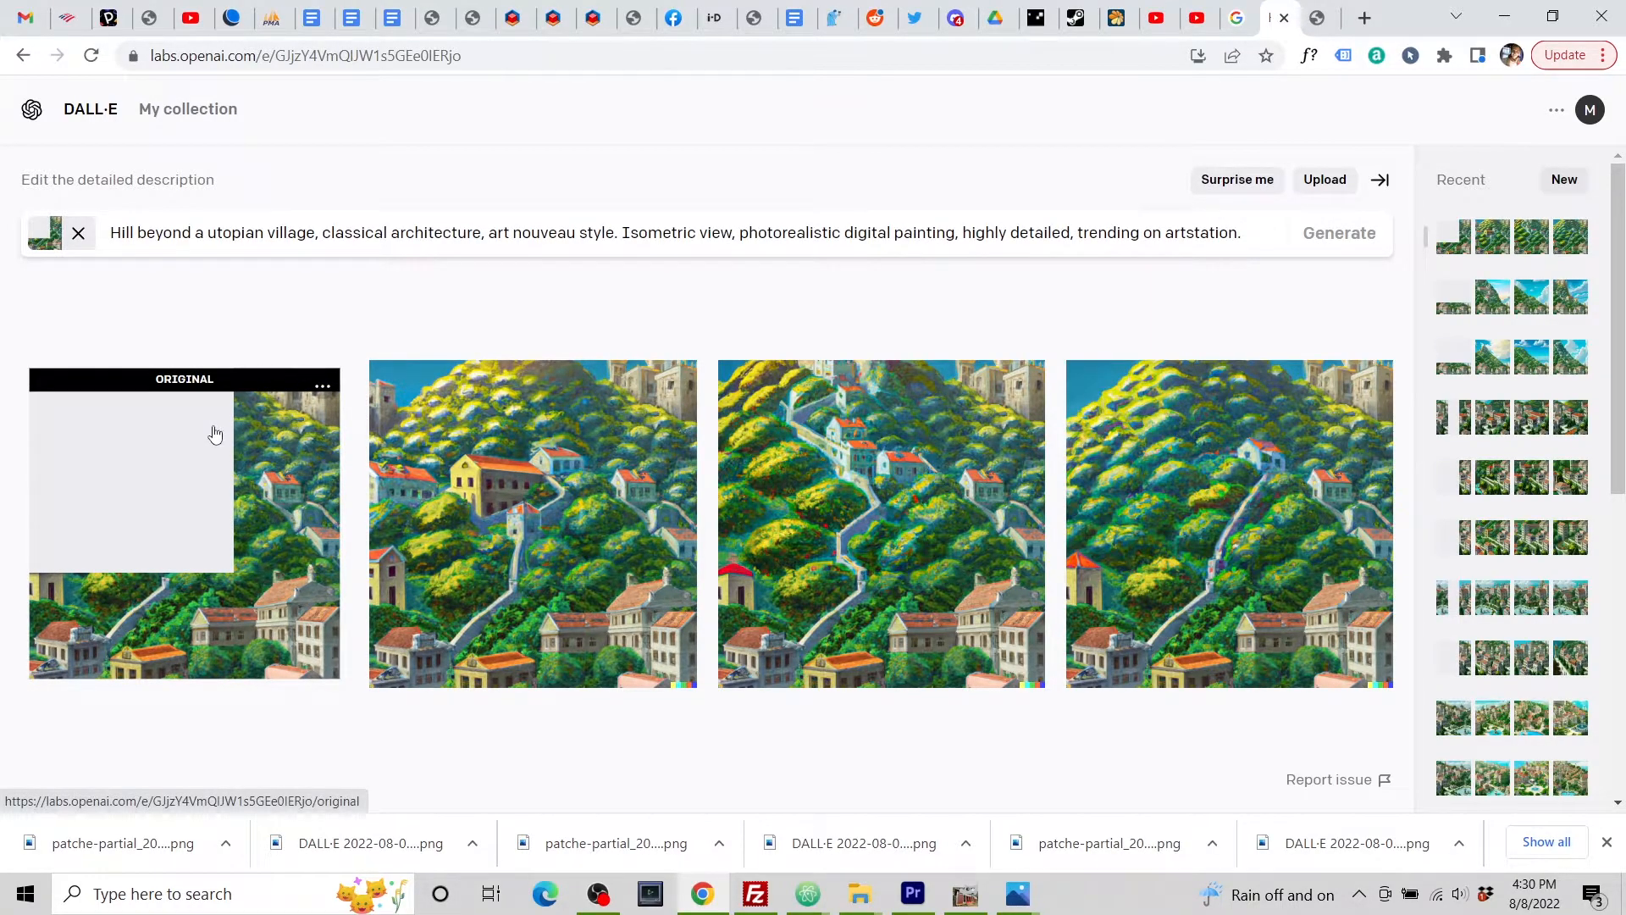
Step: Reopen the upper-left corner tile's original for editing, erase a few spots from its hillside strip, and generate new completions with the same prompt
left_click(323, 386)
left_click(335, 479)
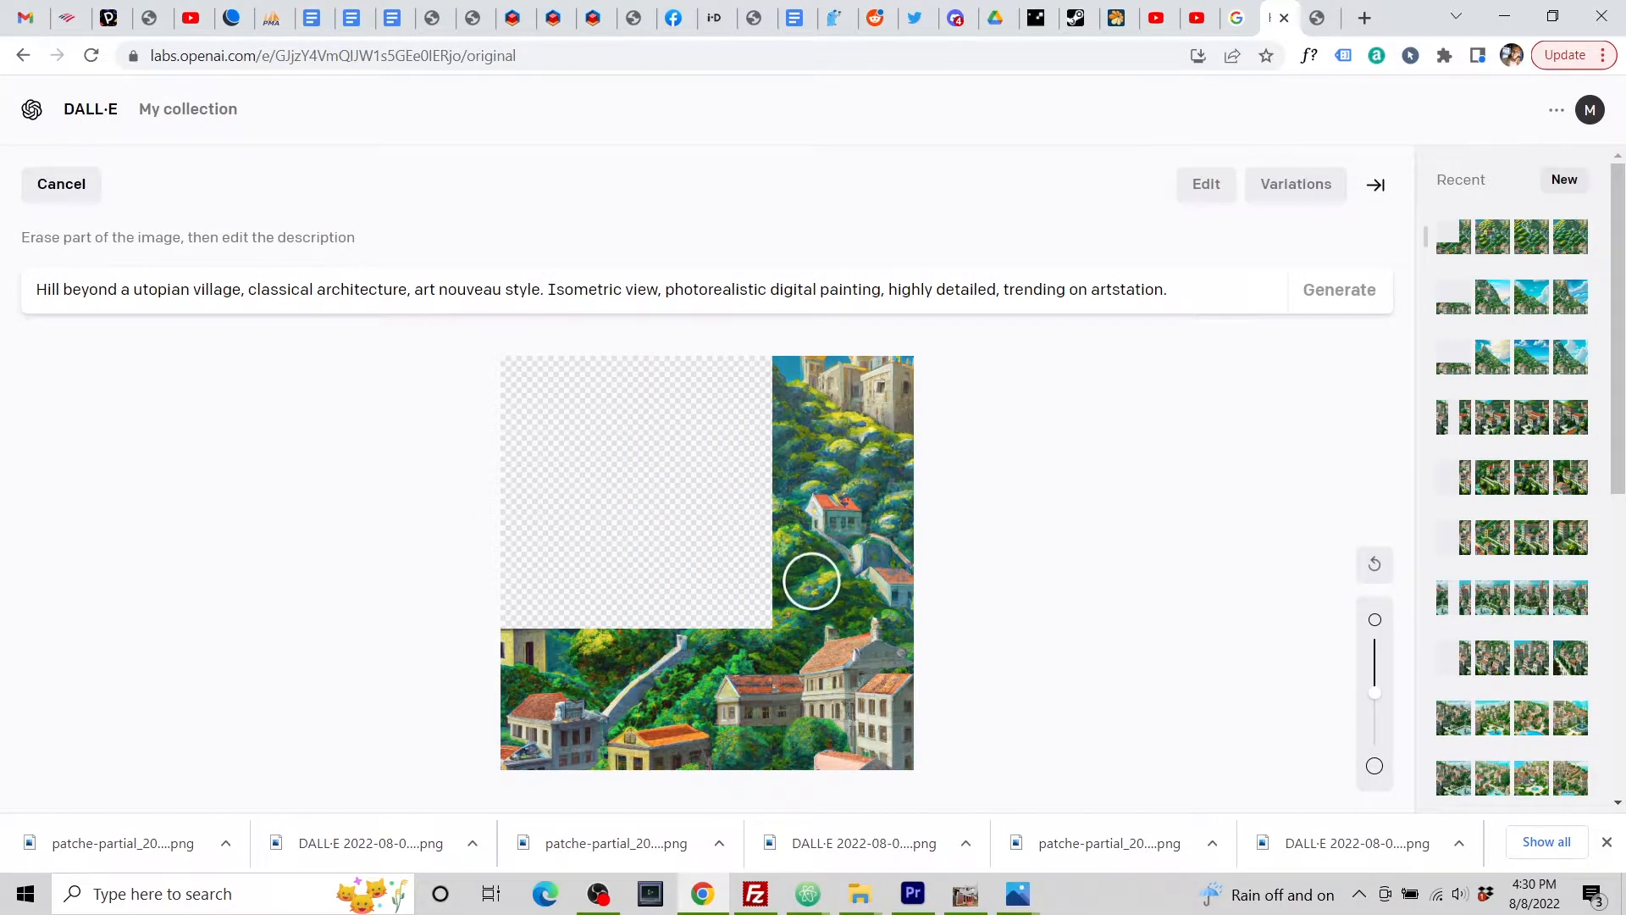
left_click(805, 576)
left_click_drag(833, 454, 841, 453)
left_click(799, 430)
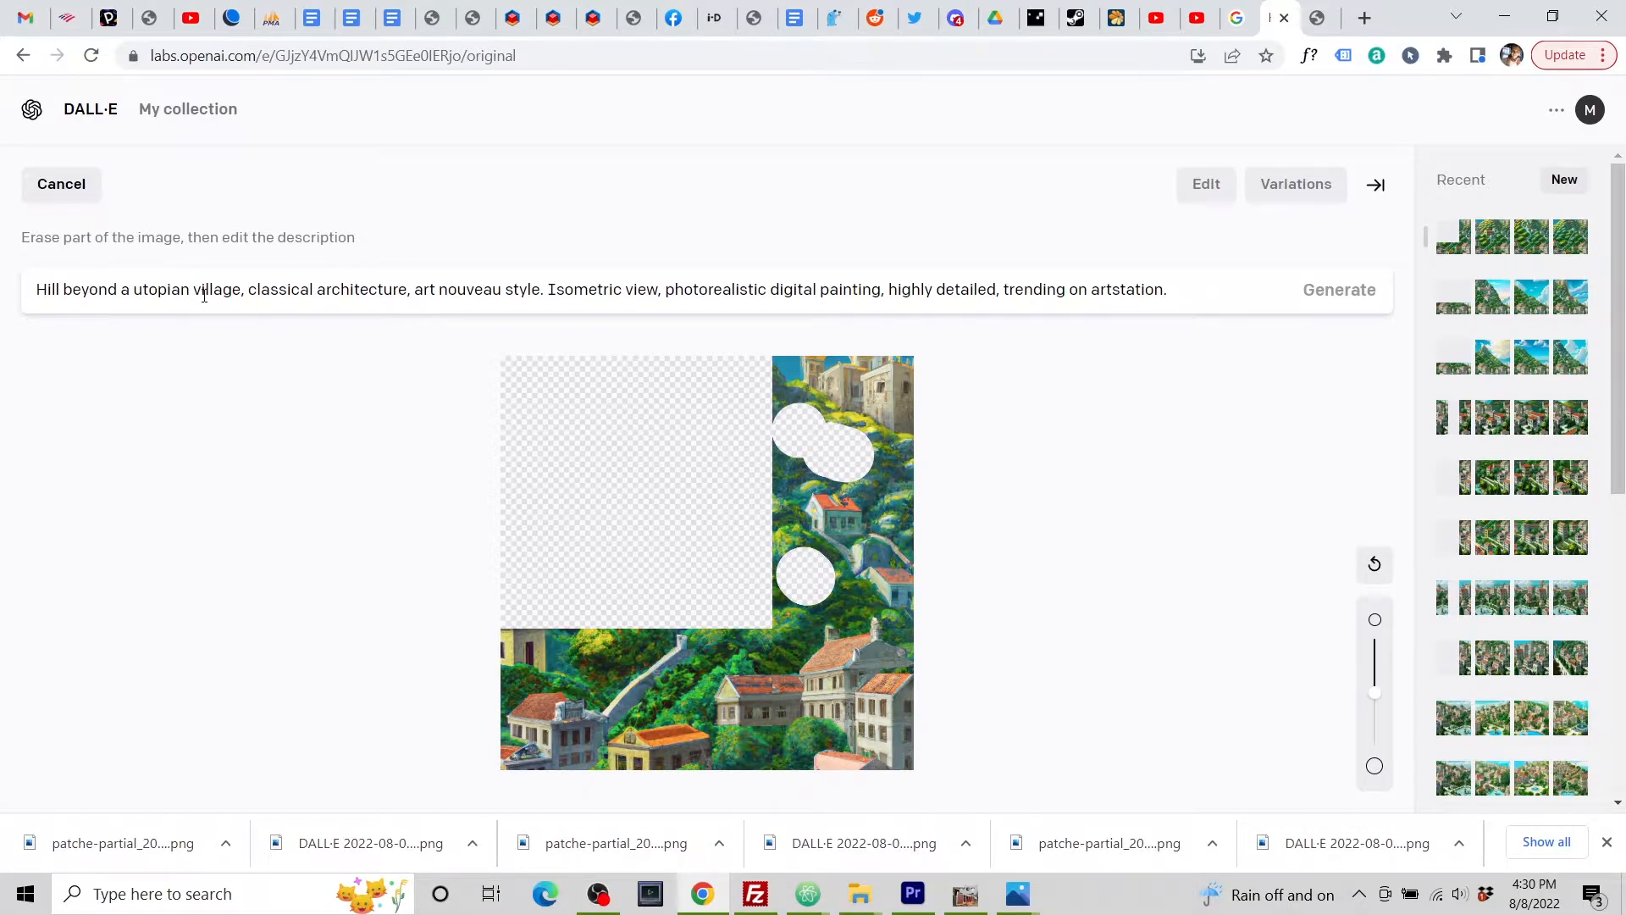
left_click(1338, 292)
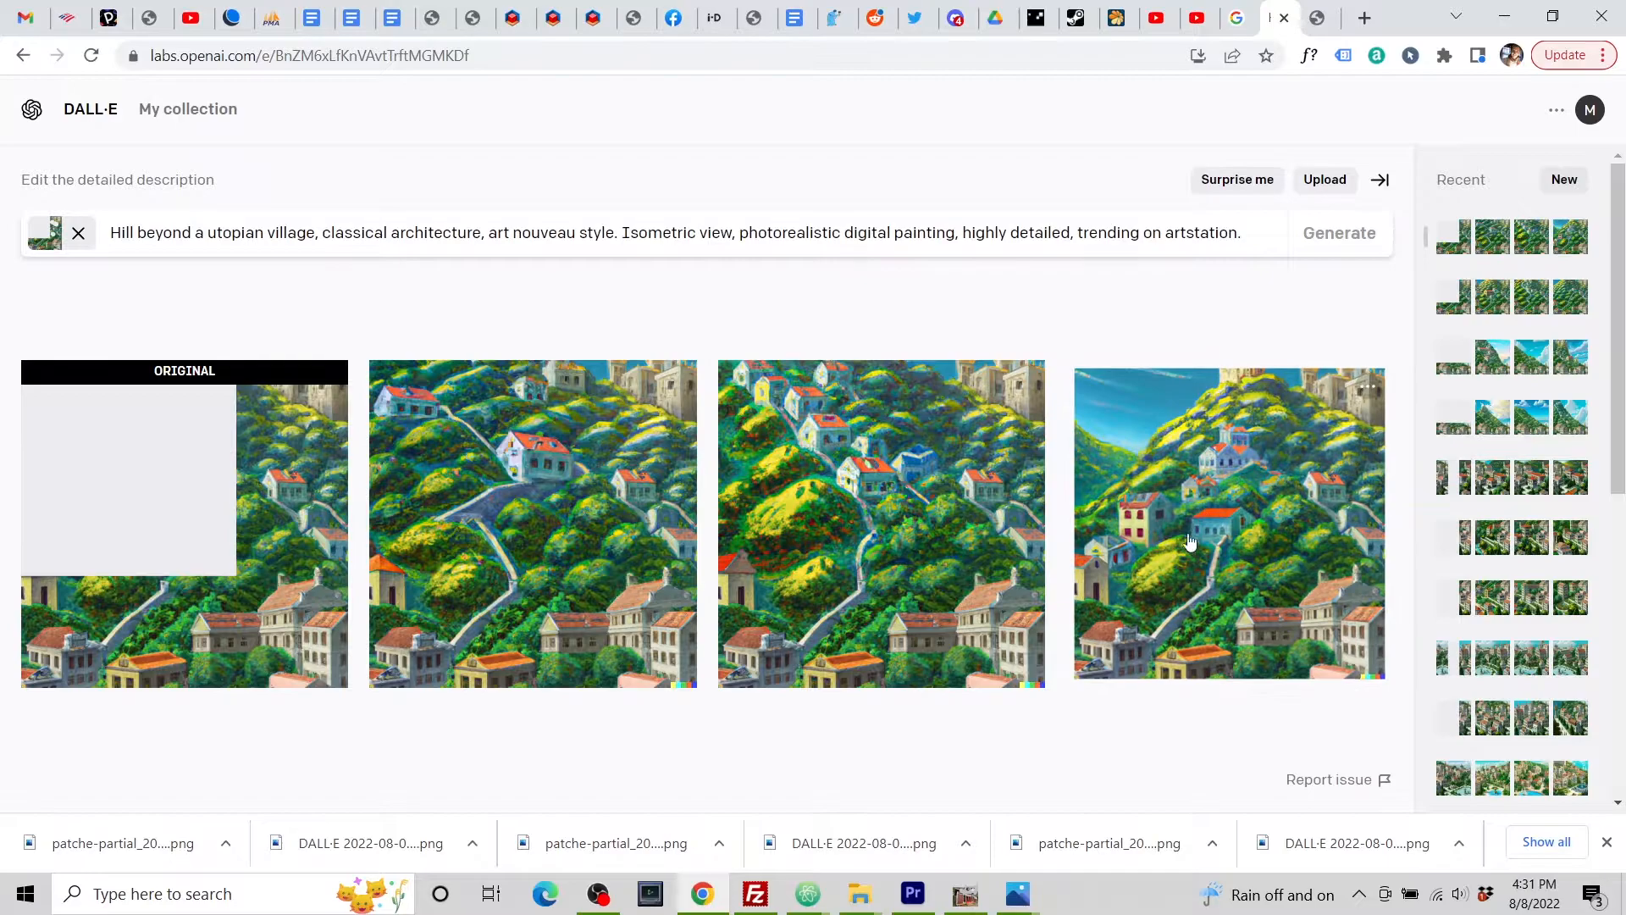
Step: Download the third completion, with open sky beside the hill, and upload DALL·E 16.31.08 in PATCH-E as the upper-left corner tile's completion
left_click(1206, 509)
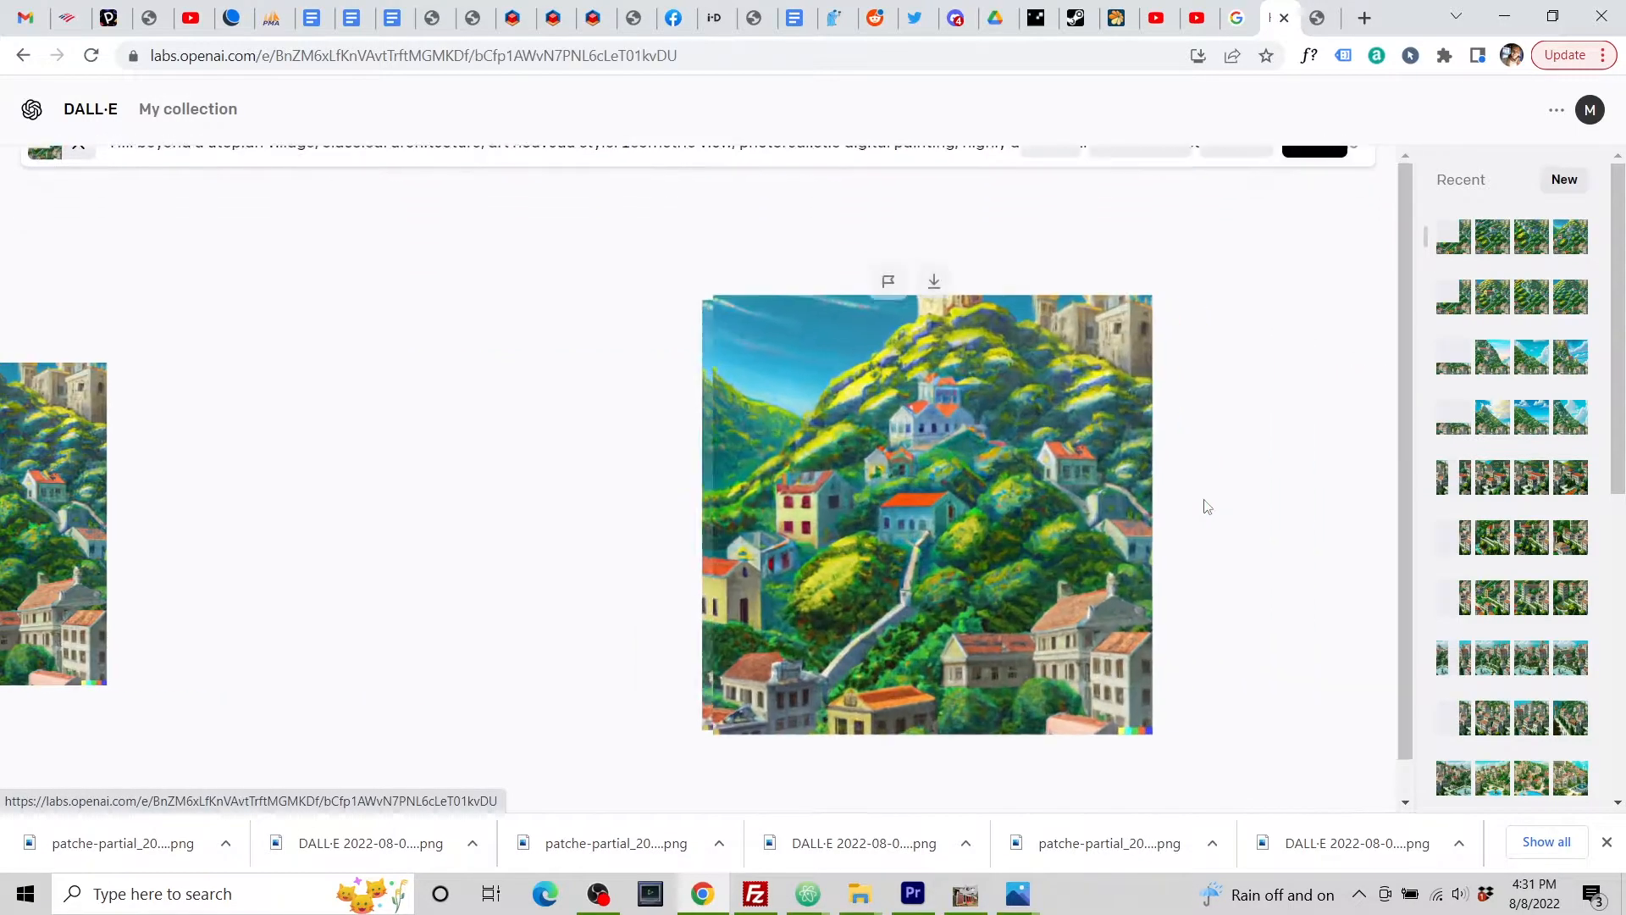
left_click(938, 281)
left_click(1317, 18)
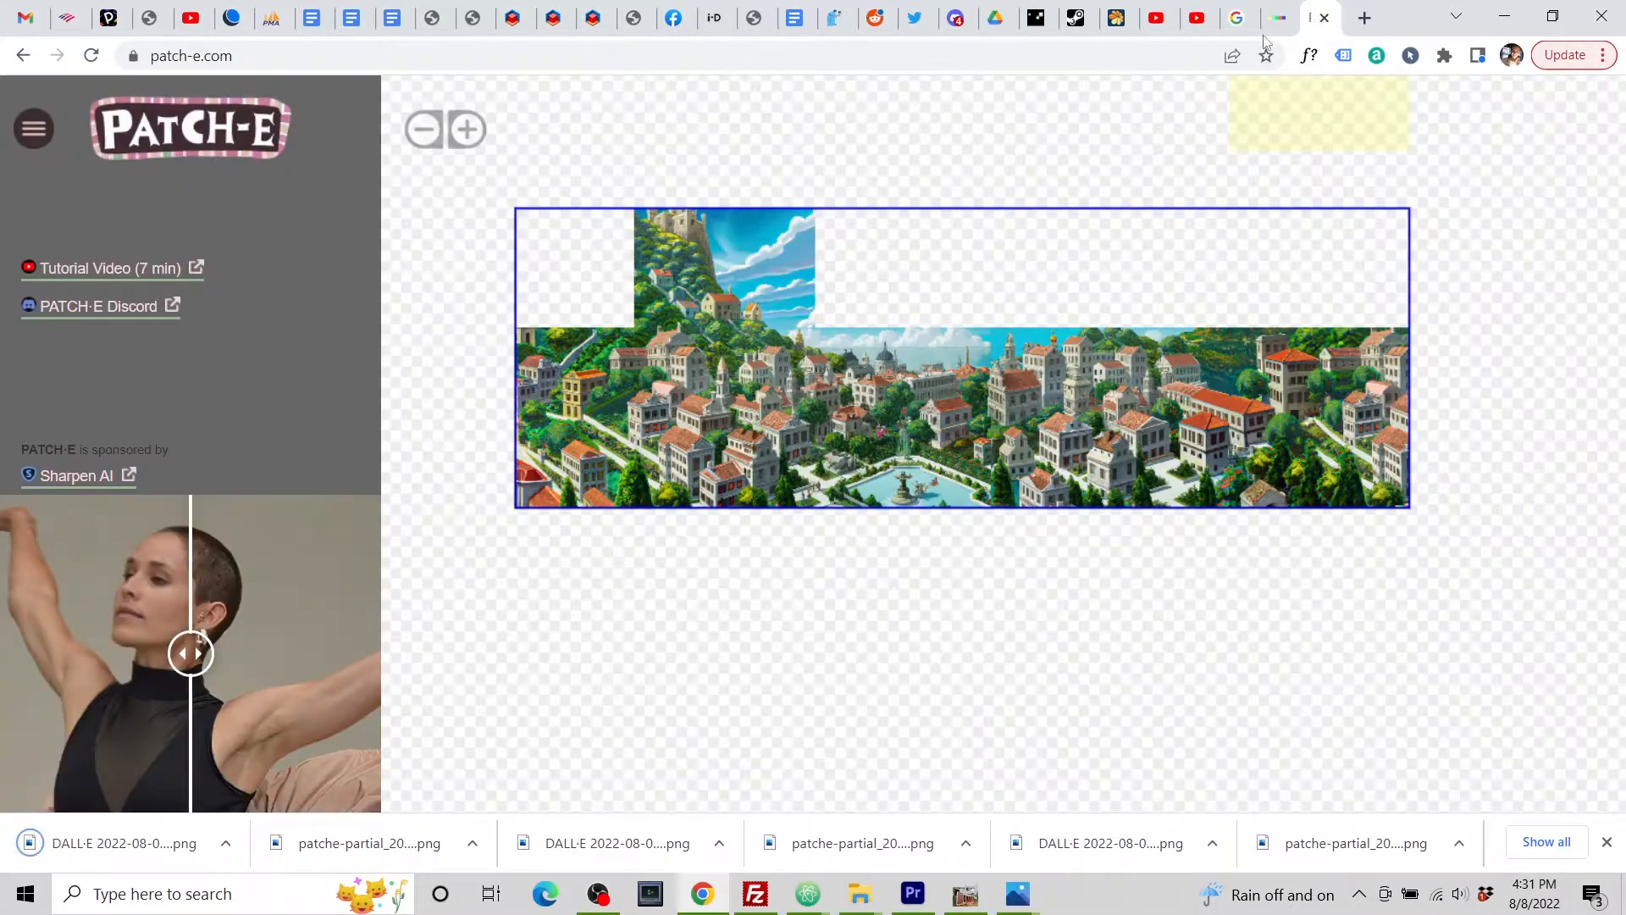
left_click(632, 273)
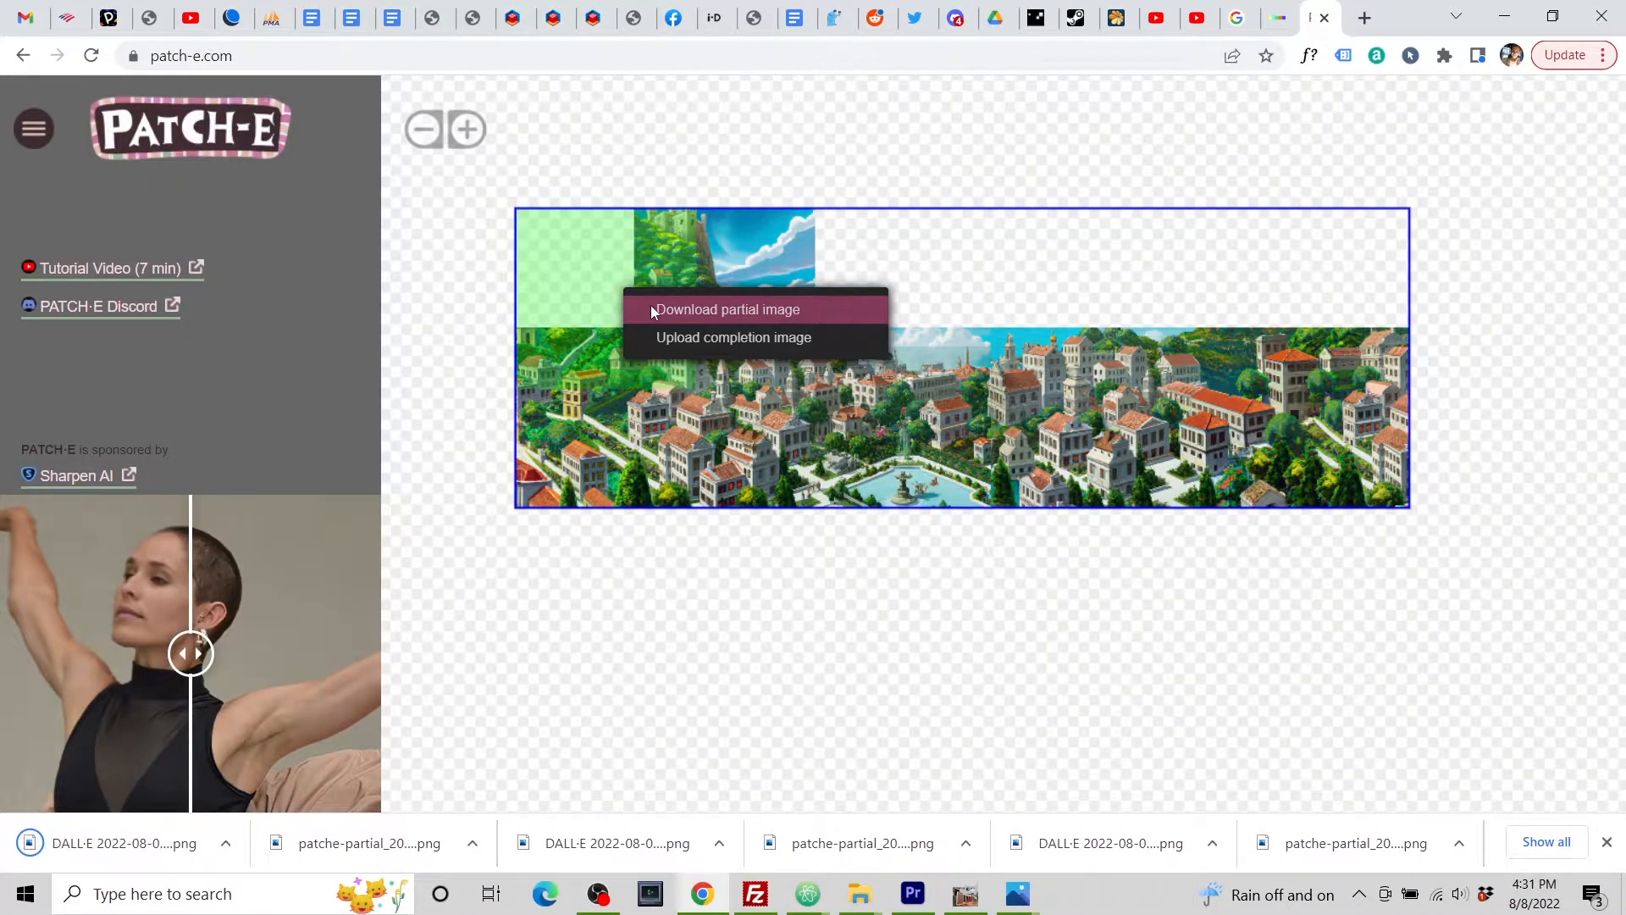
left_click(693, 336)
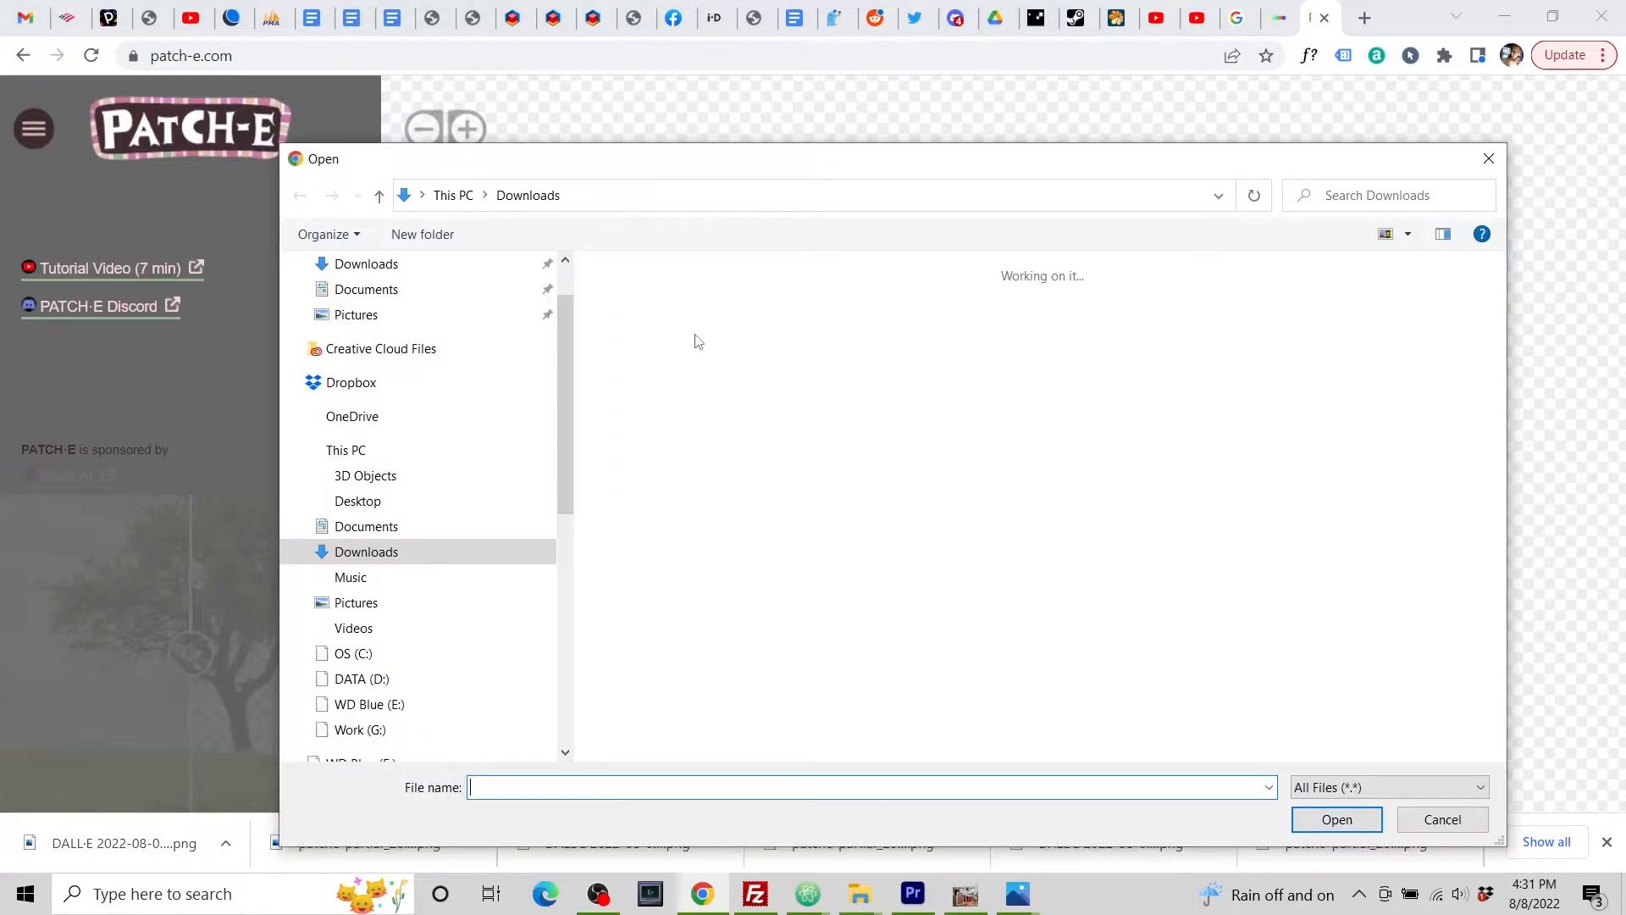
left_click(733, 385)
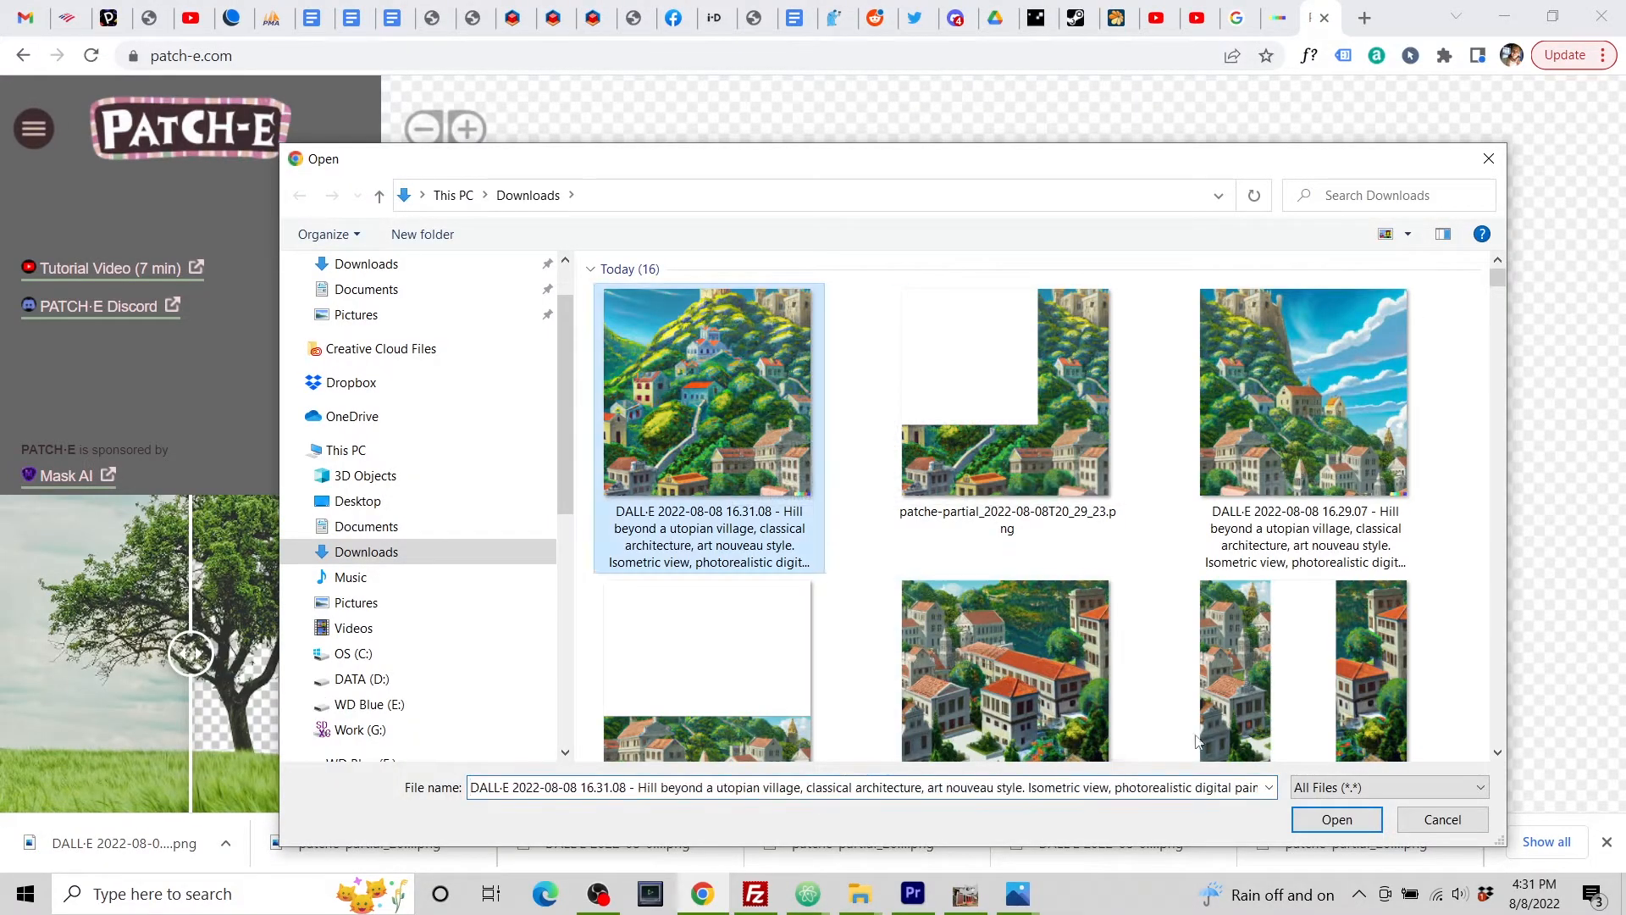
left_click(1321, 829)
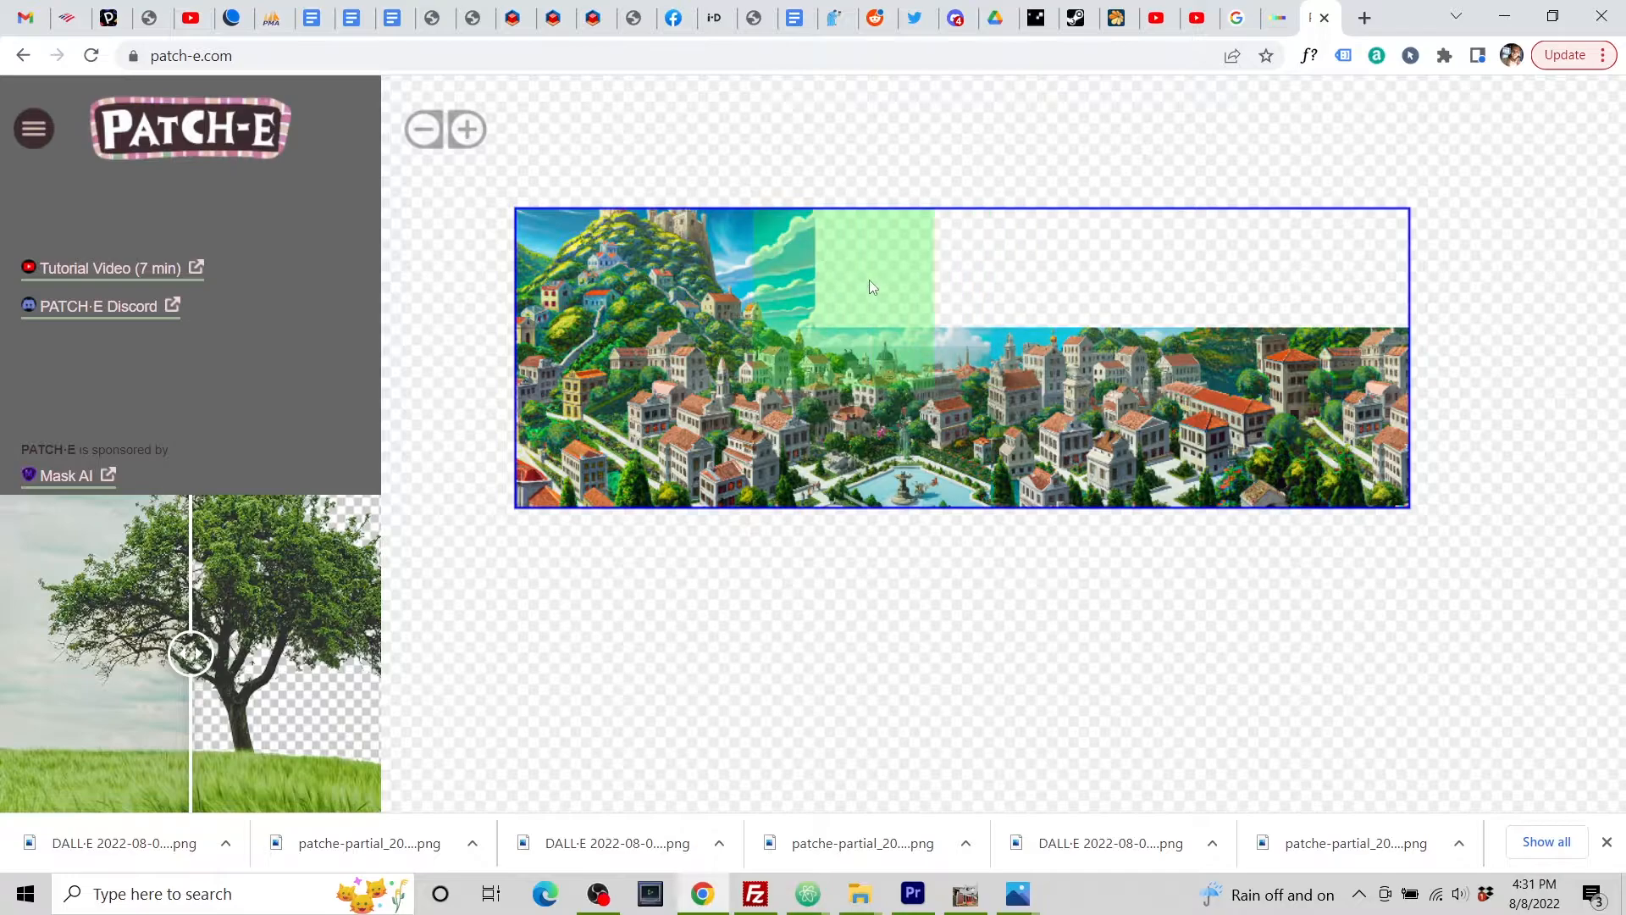
Step: Download the partial image for the empty tile just right of the sky and open patche-partial_2022-08-08T20_31_30.png in DALL·E for image editing
right_click(869, 280)
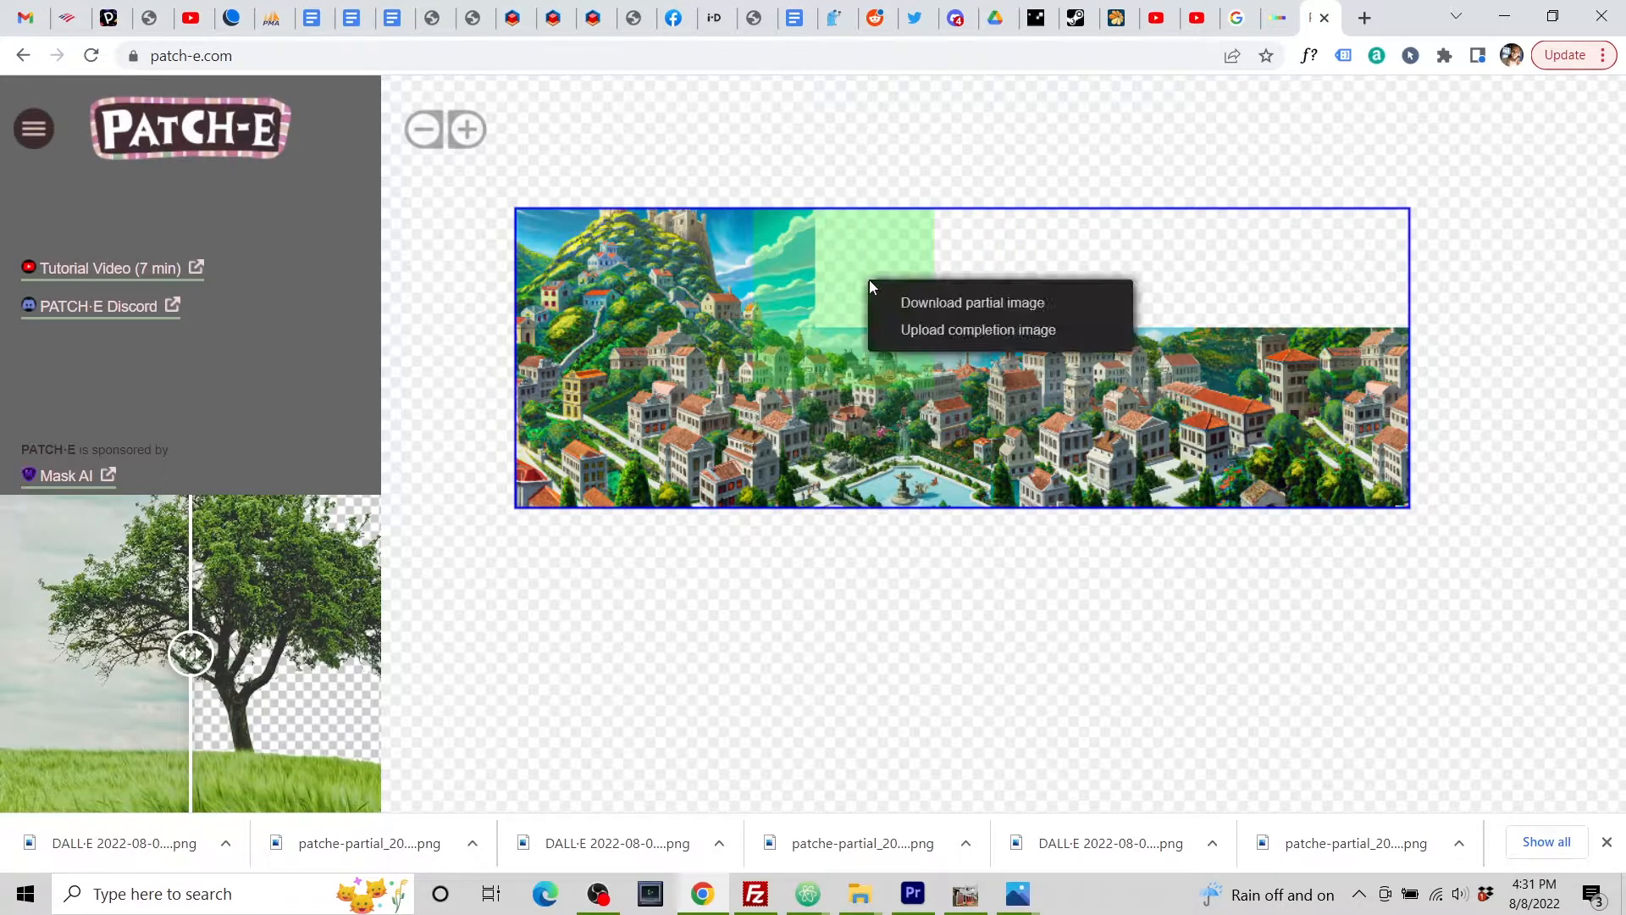
left_click(907, 301)
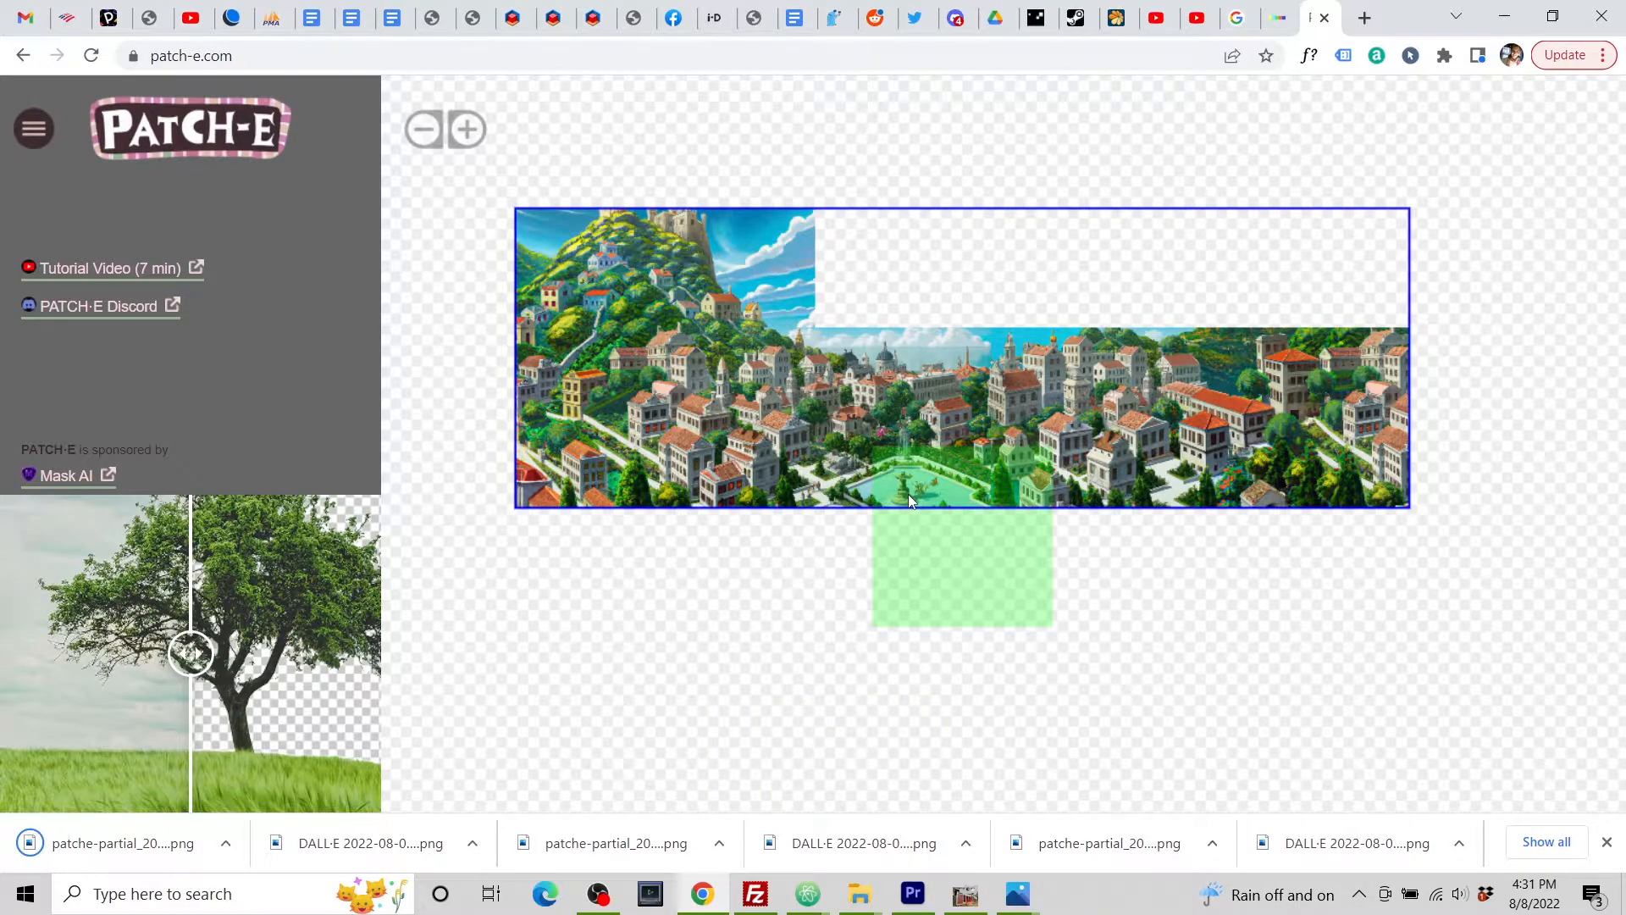
left_click(1268, 19)
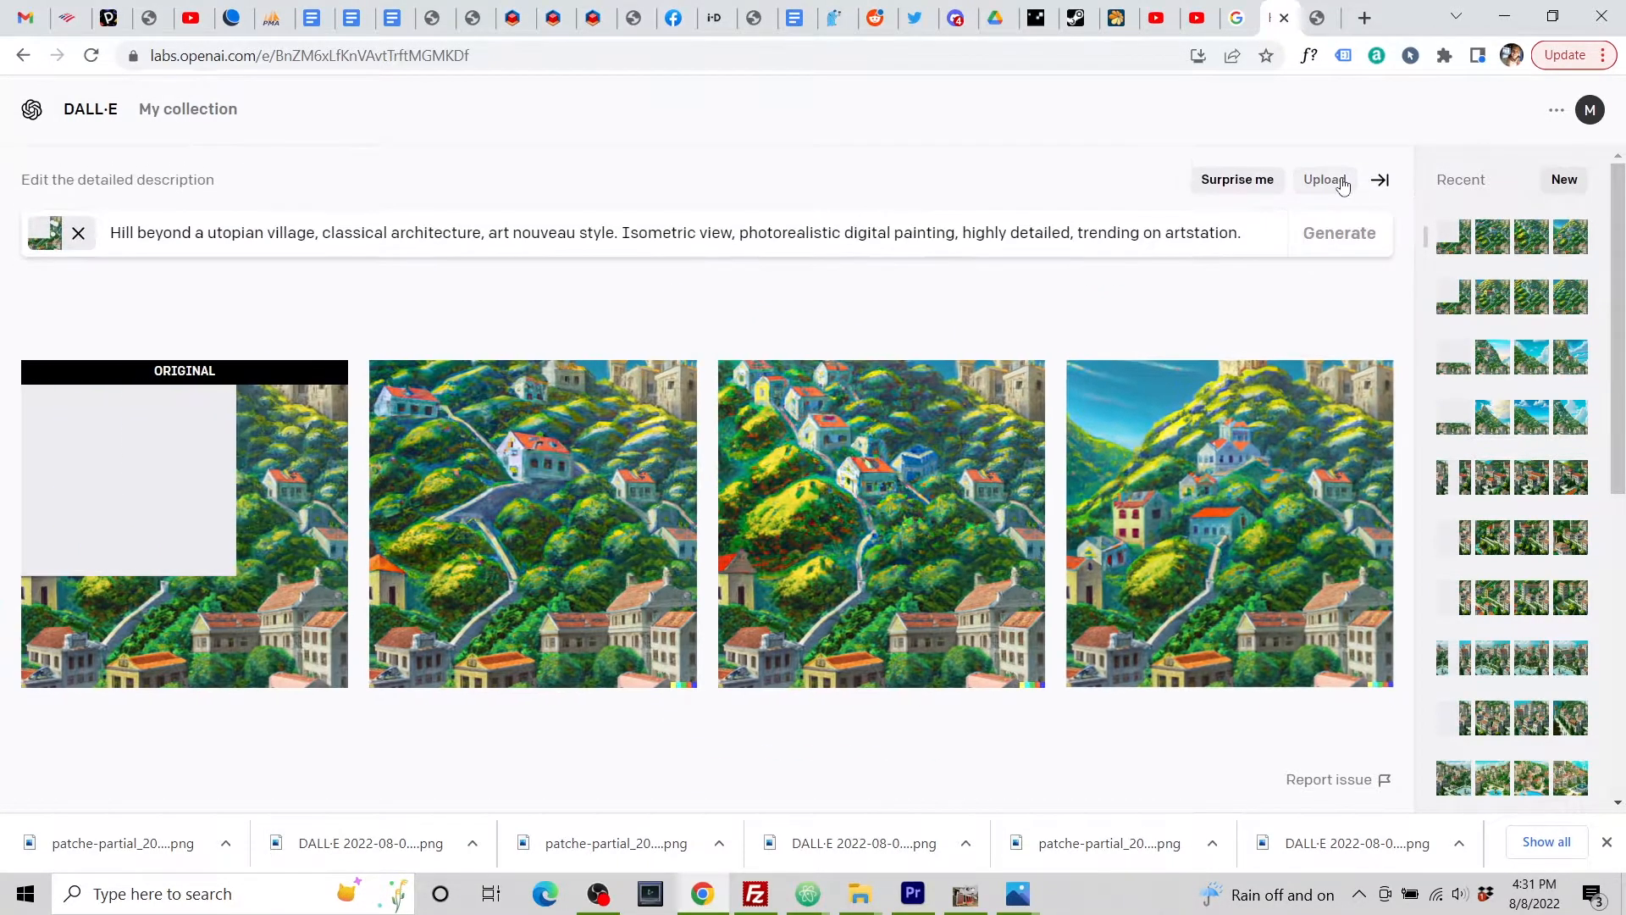
left_click(1344, 184)
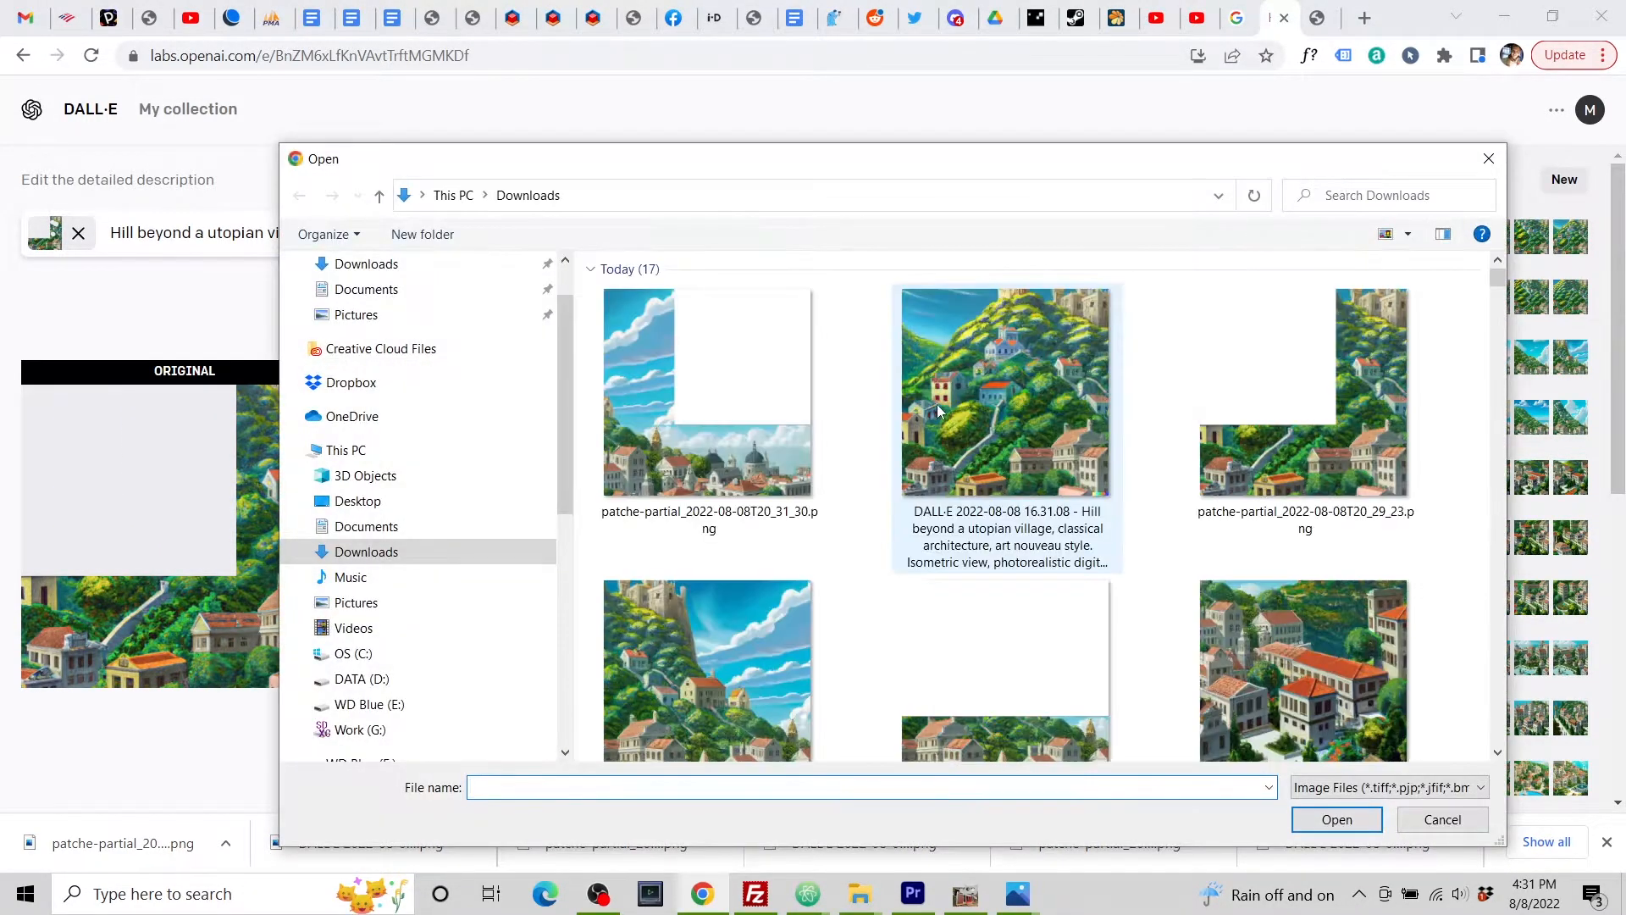
left_click(703, 363)
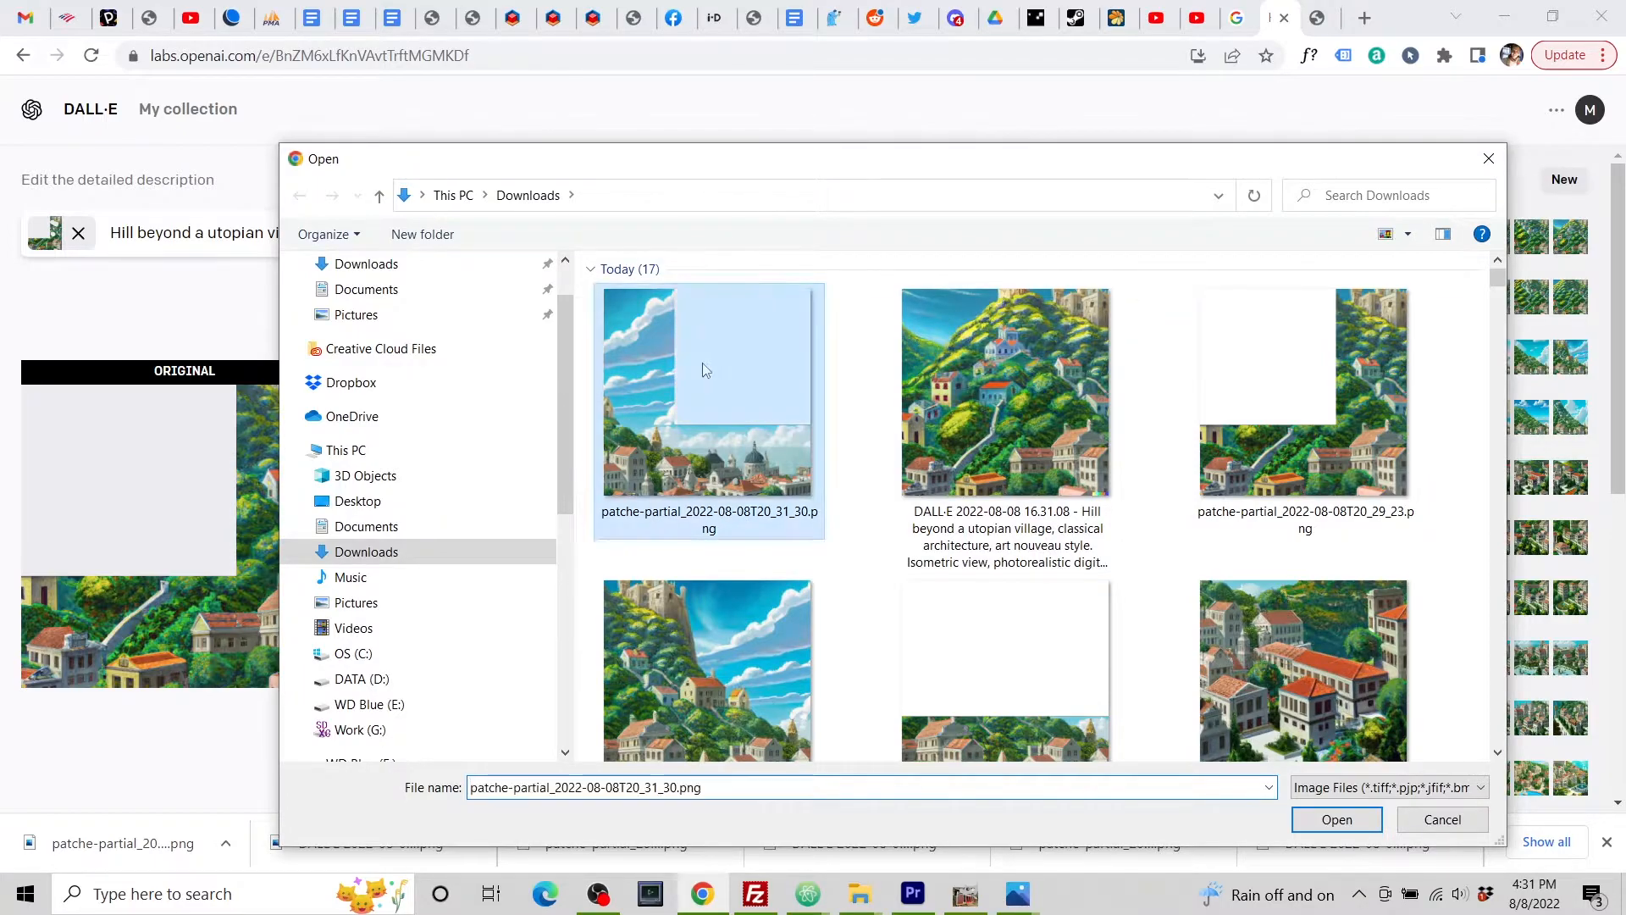
left_click(1337, 819)
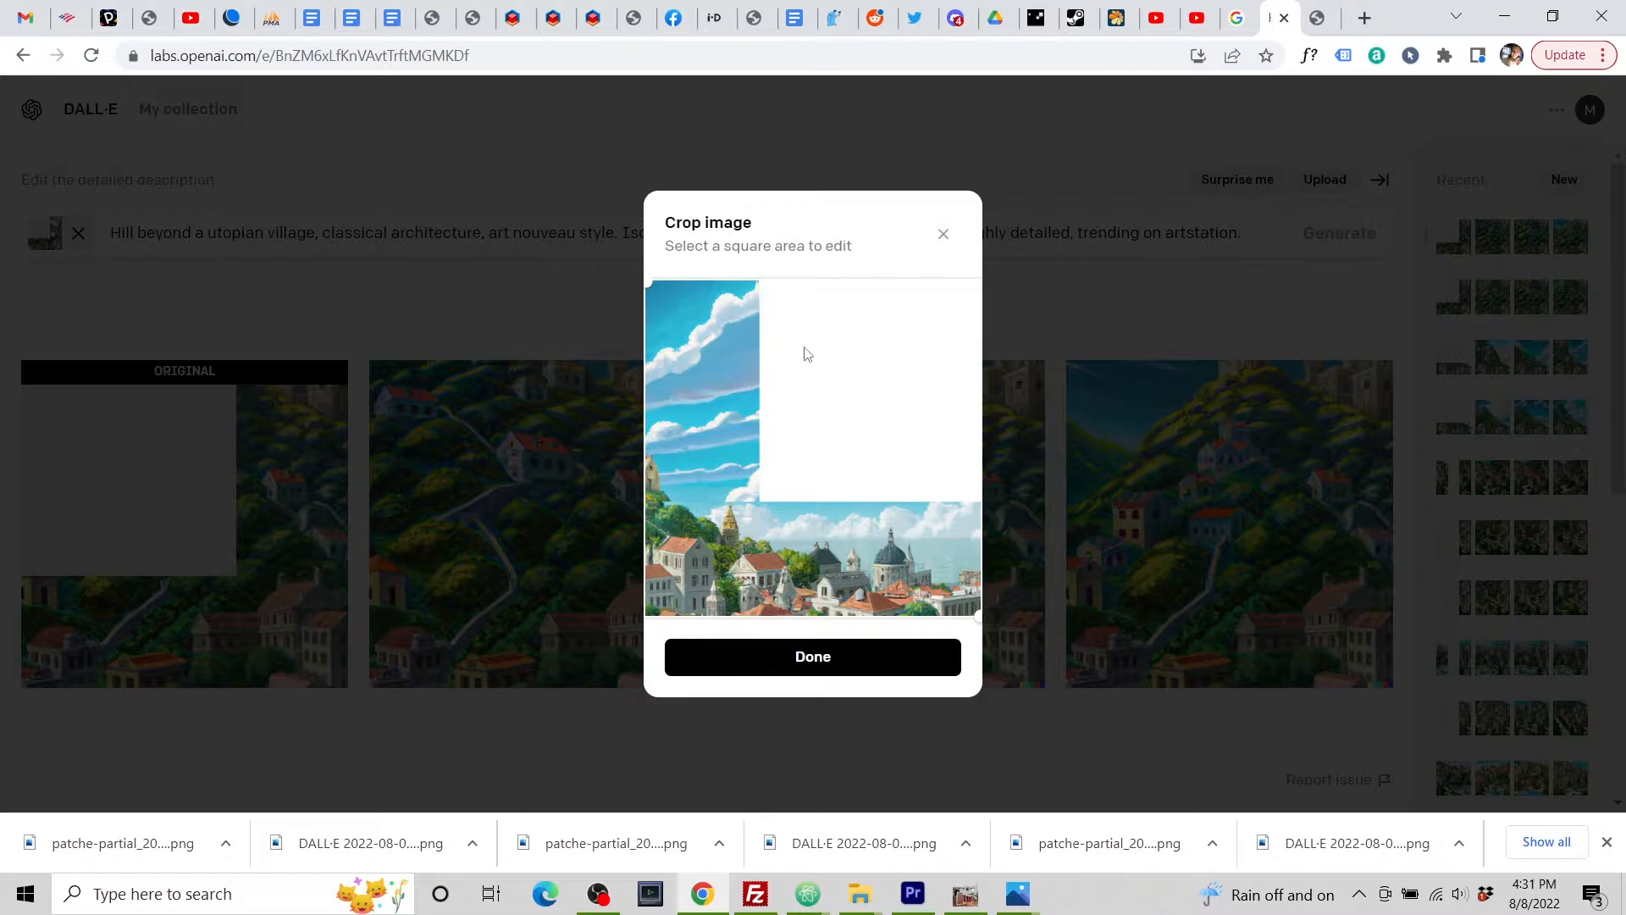
left_click(838, 650)
left_click(839, 644)
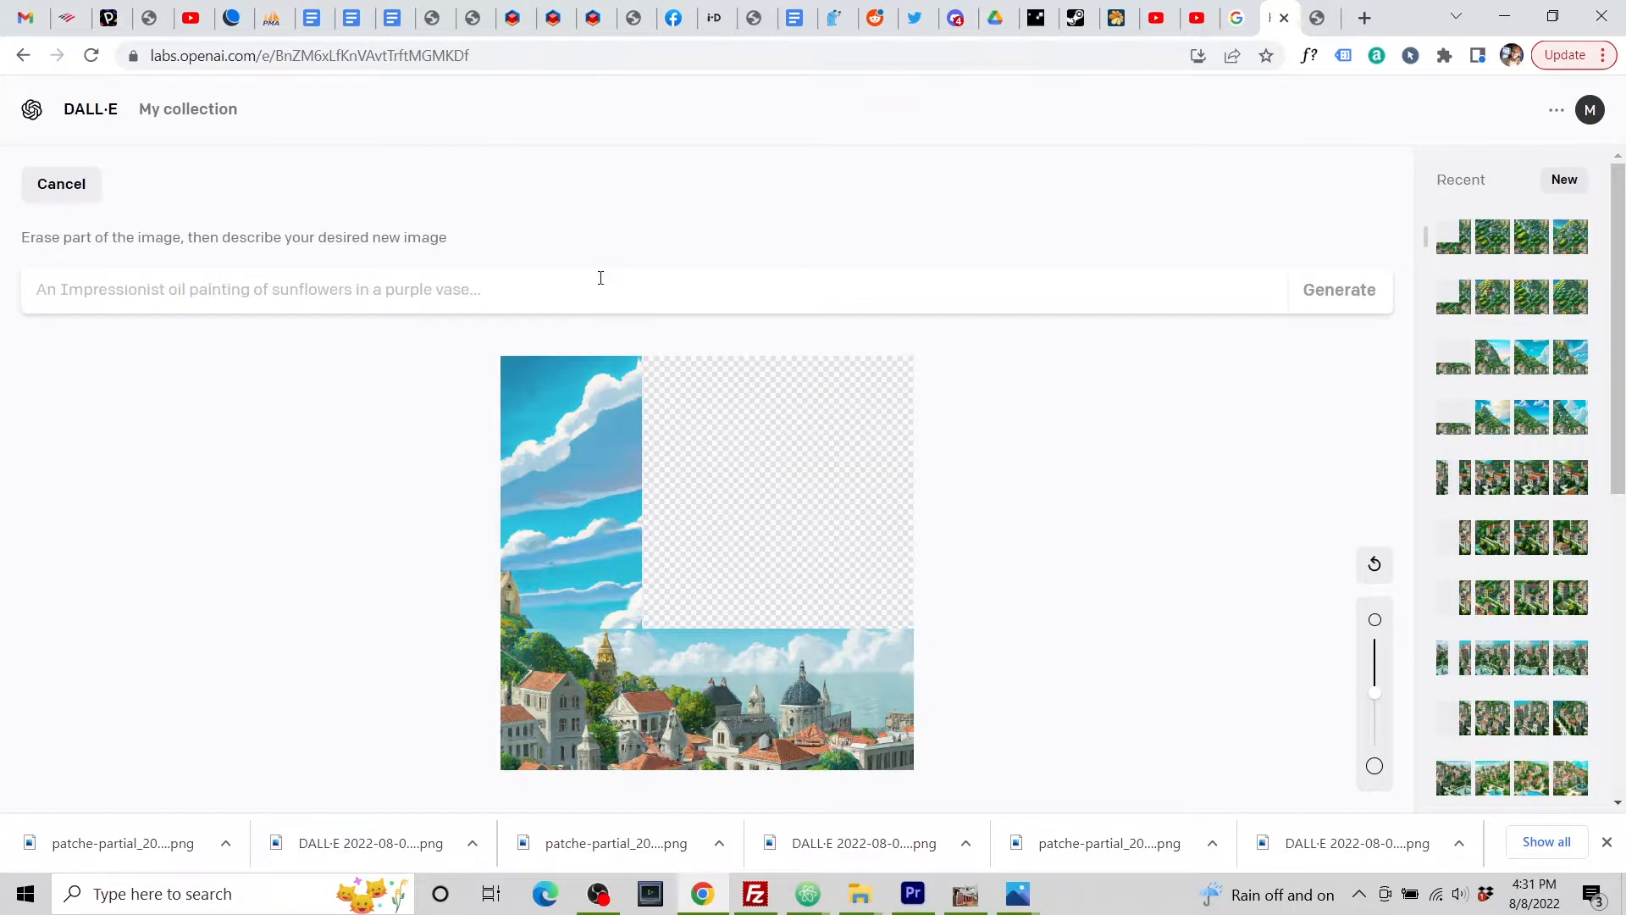
Step: Enter the prompt "Sky beyond a utopian village. Isometric view, photorealistic digital painting, highly detailed, trending on artstation."
type("Sk")
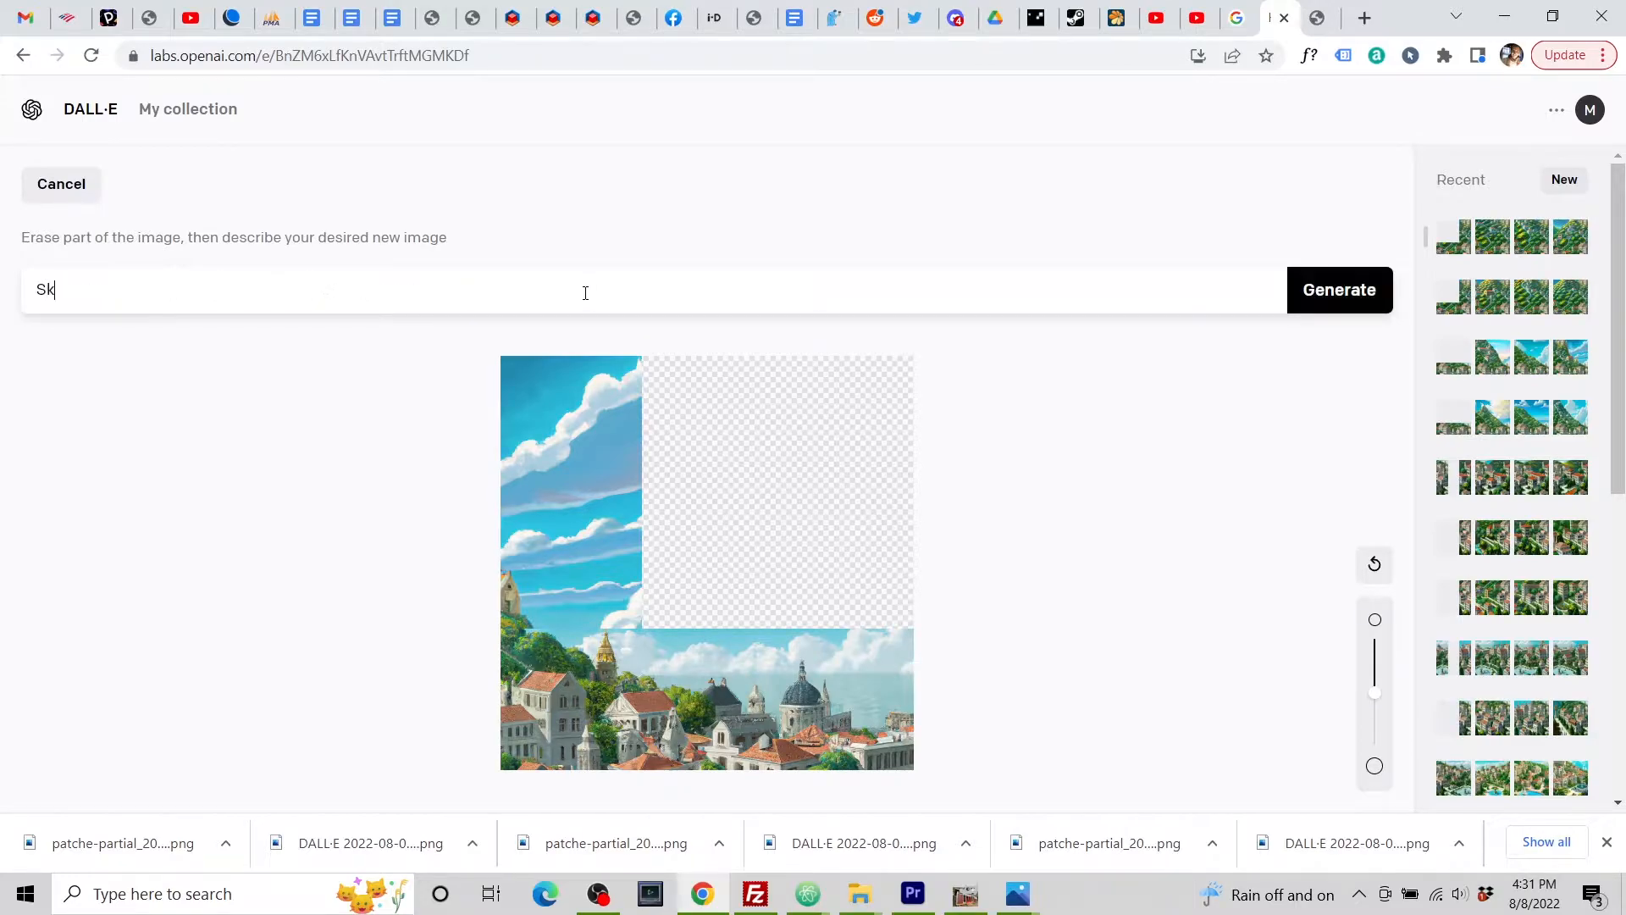
type("y beyond")
type("Hill beyond a utopian village, classical architecture, art nouveau style. Isometric view, photorealistic digital painting, highly detailed, trending on artstation.")
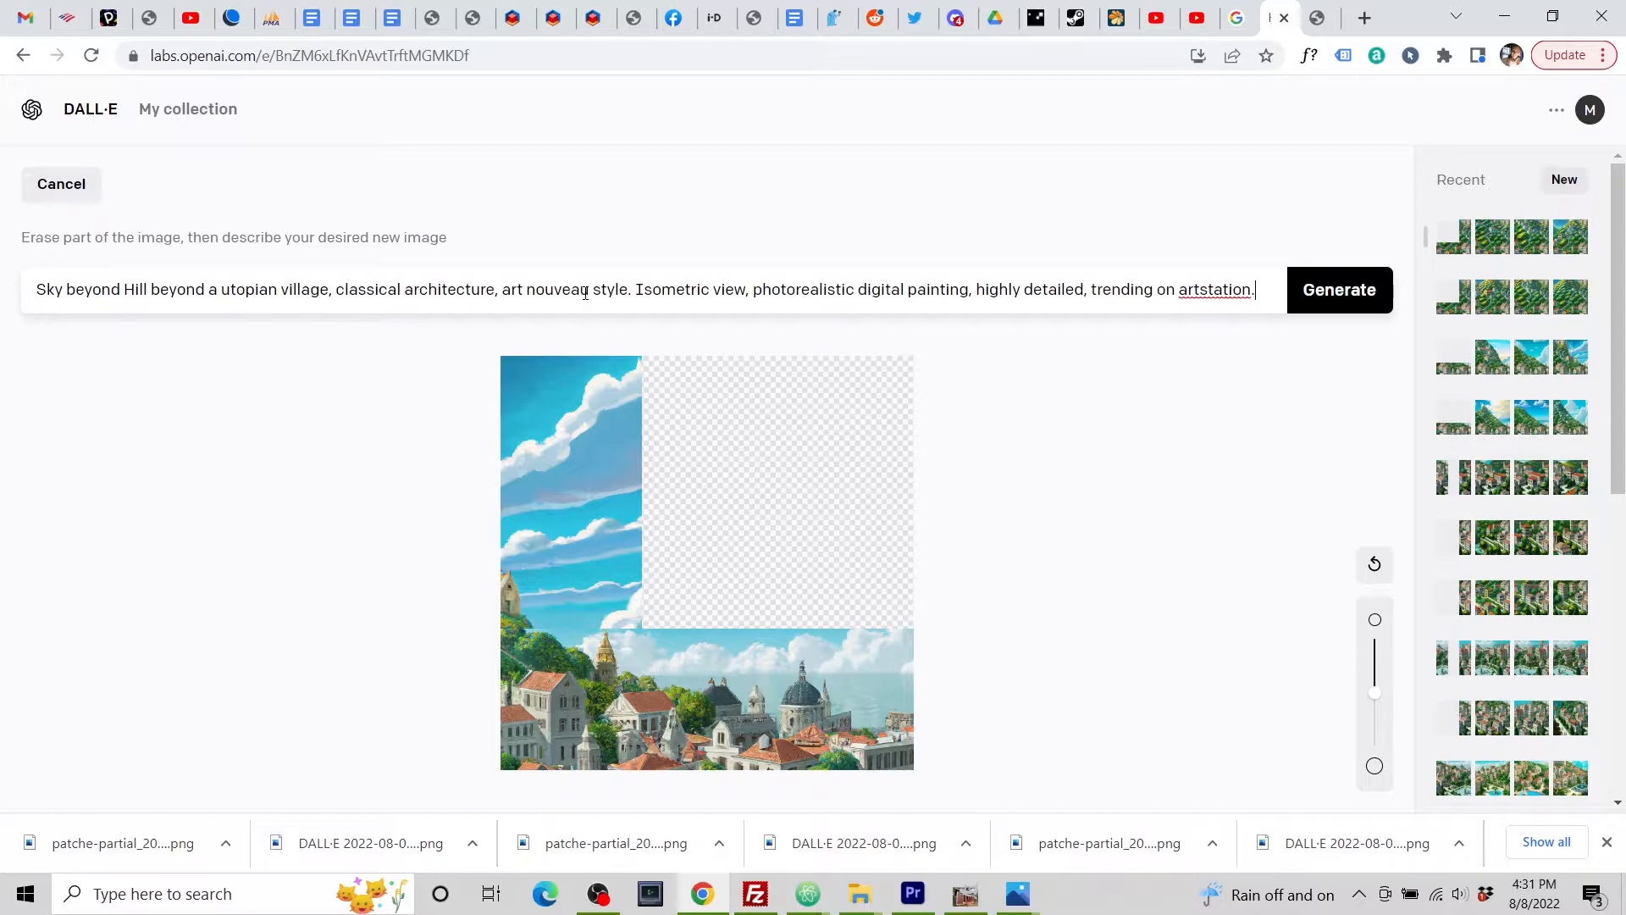
left_click_drag(124, 289, 205, 305)
key("BackSpace")
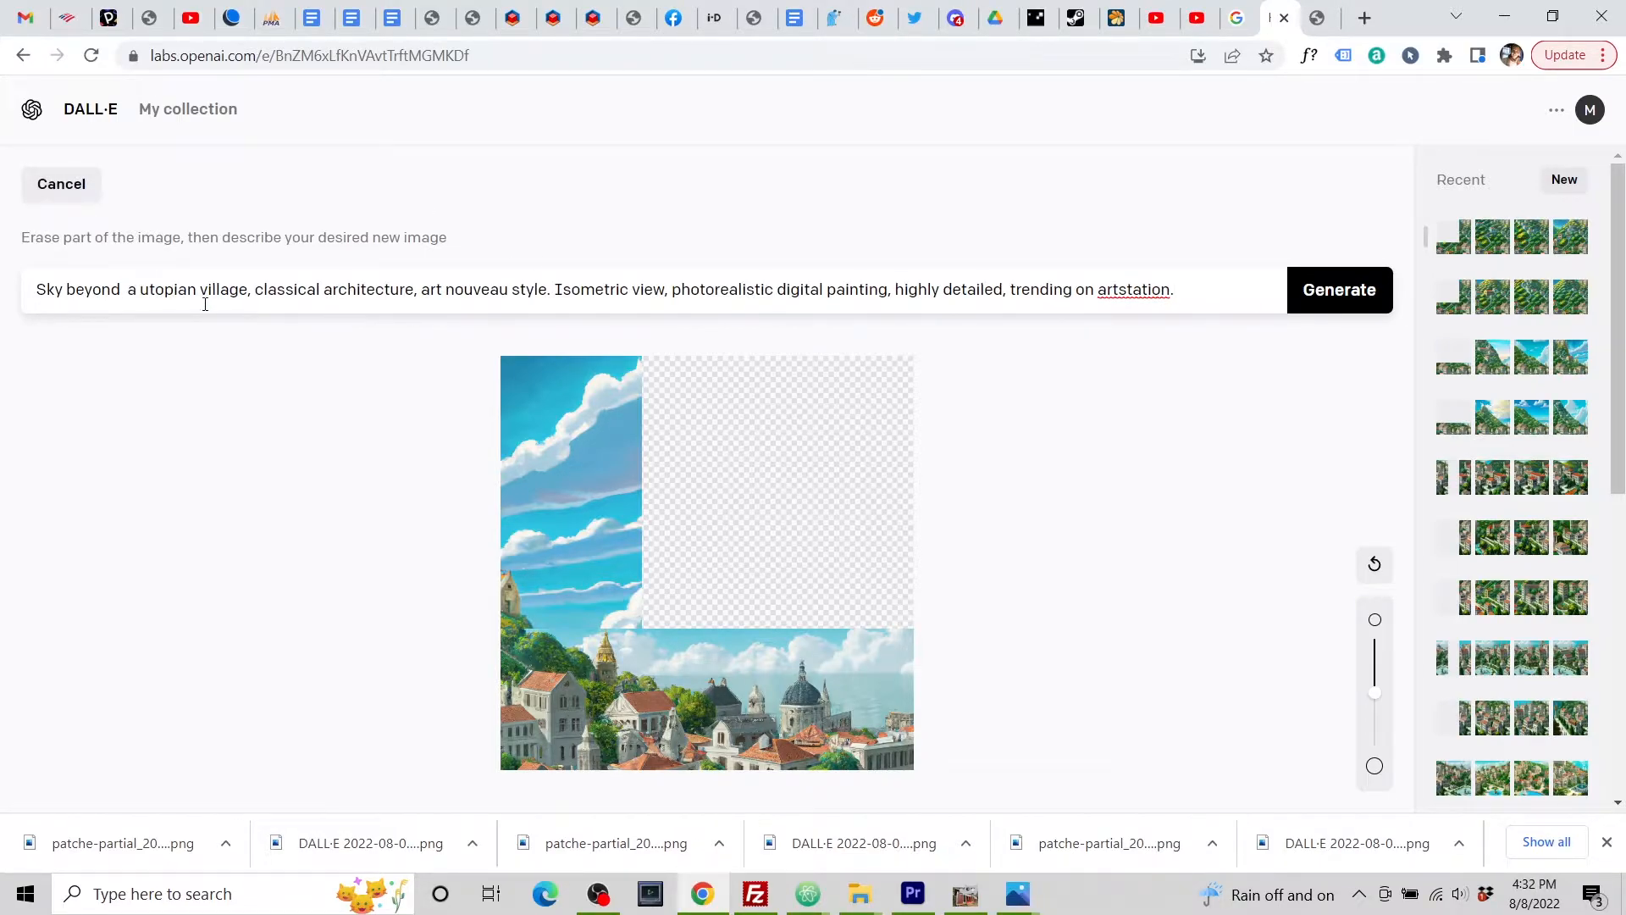
key("BackSpace")
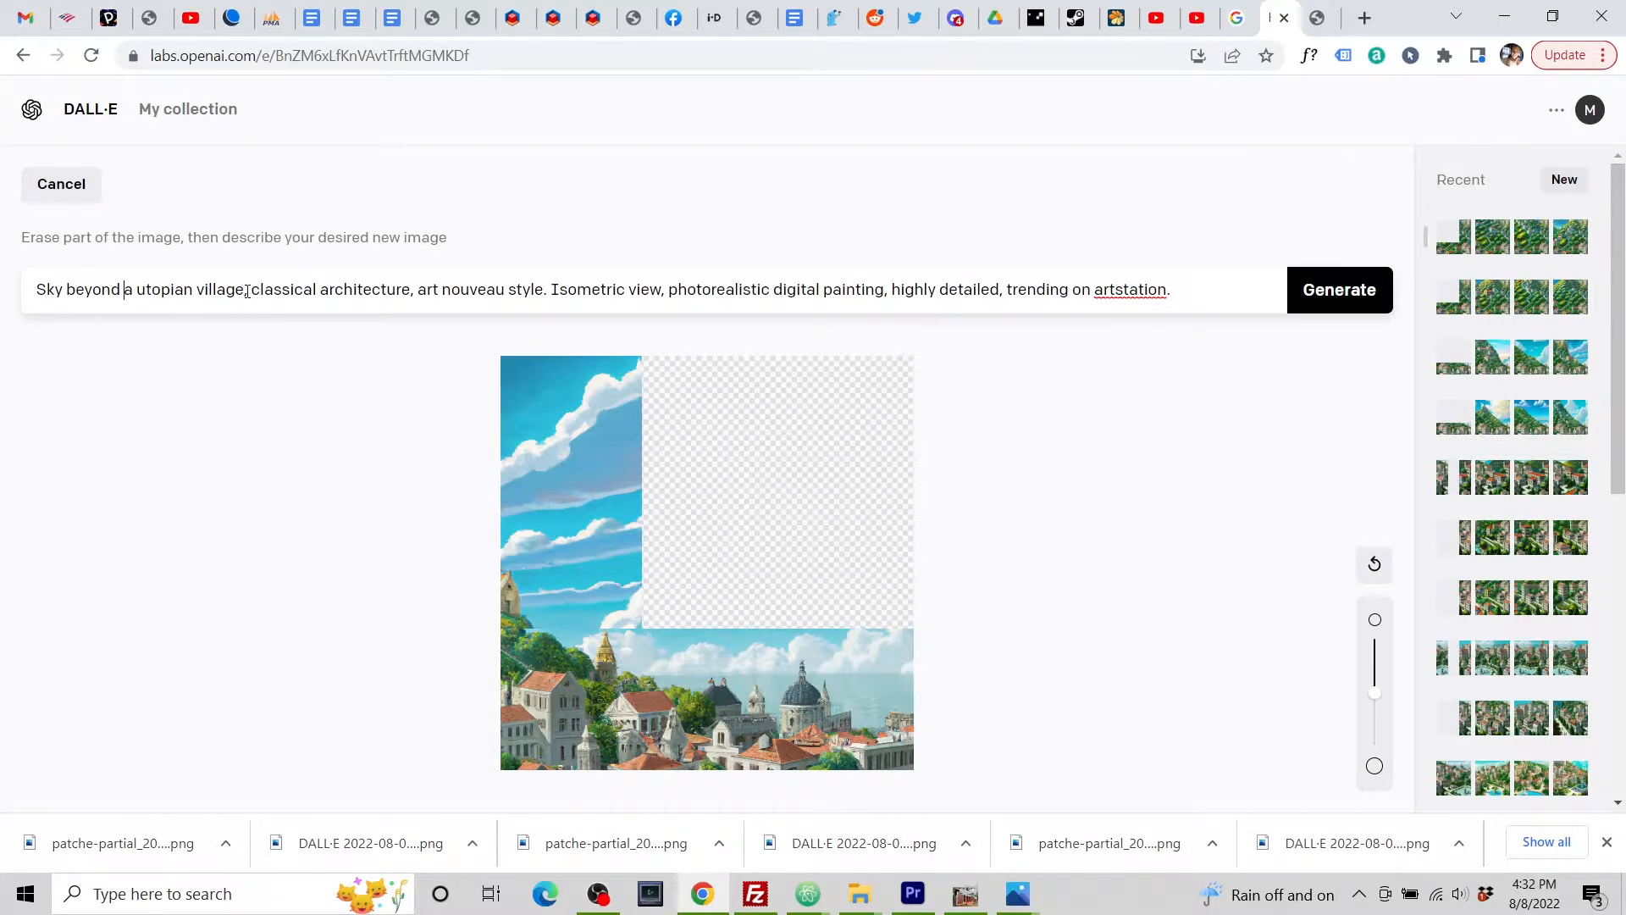
left_click_drag(244, 290, 544, 310)
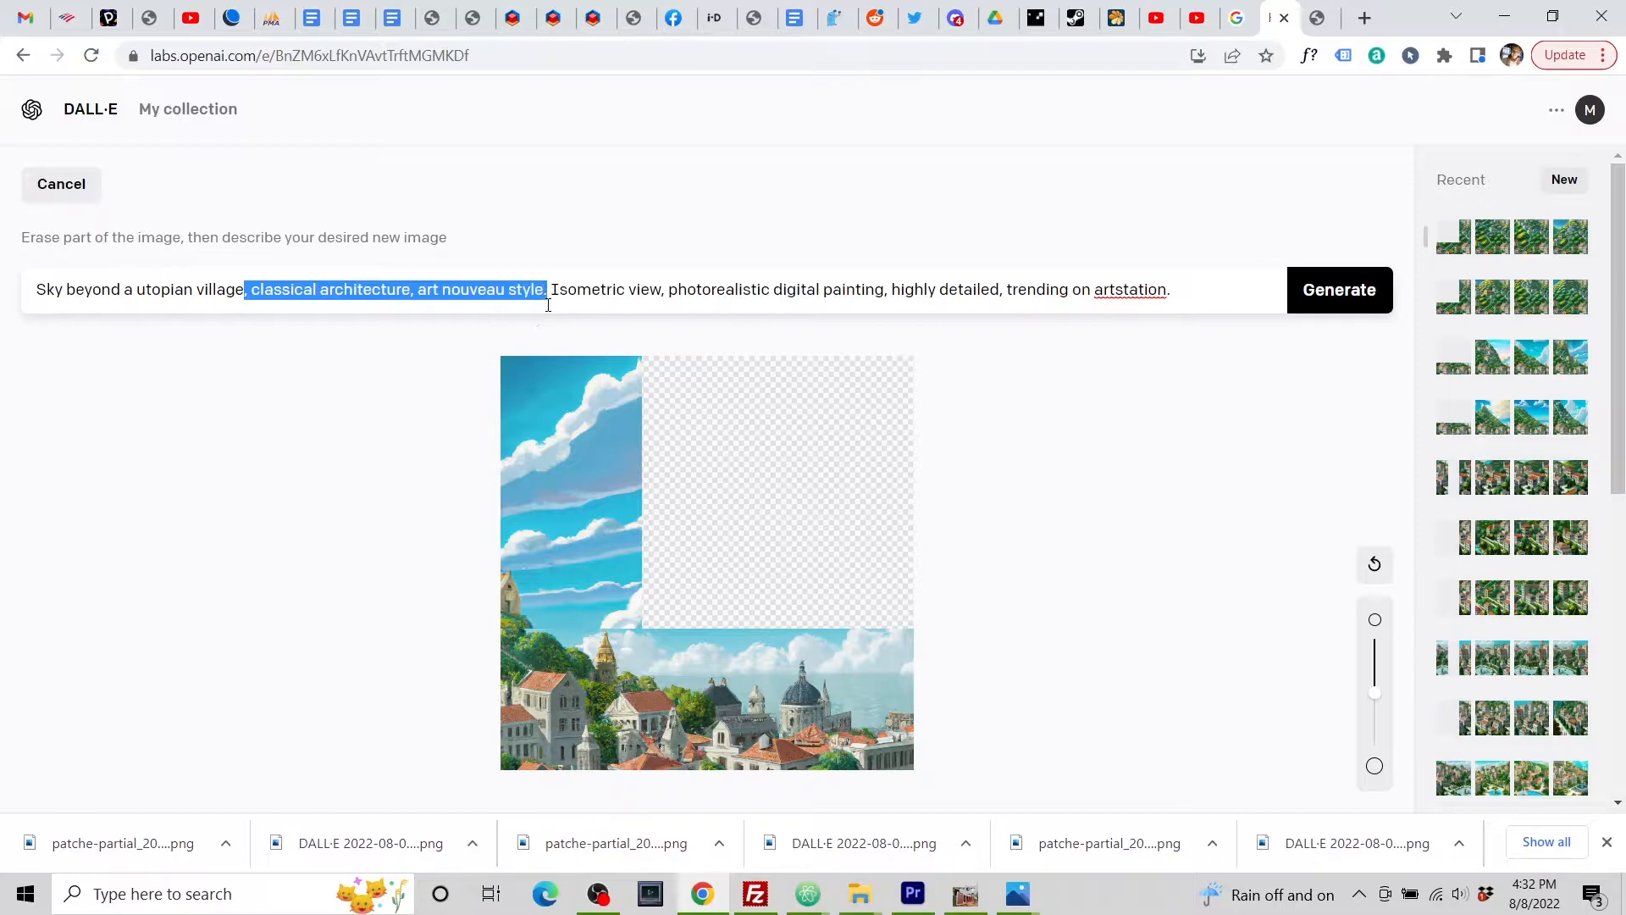
key("BackSpace")
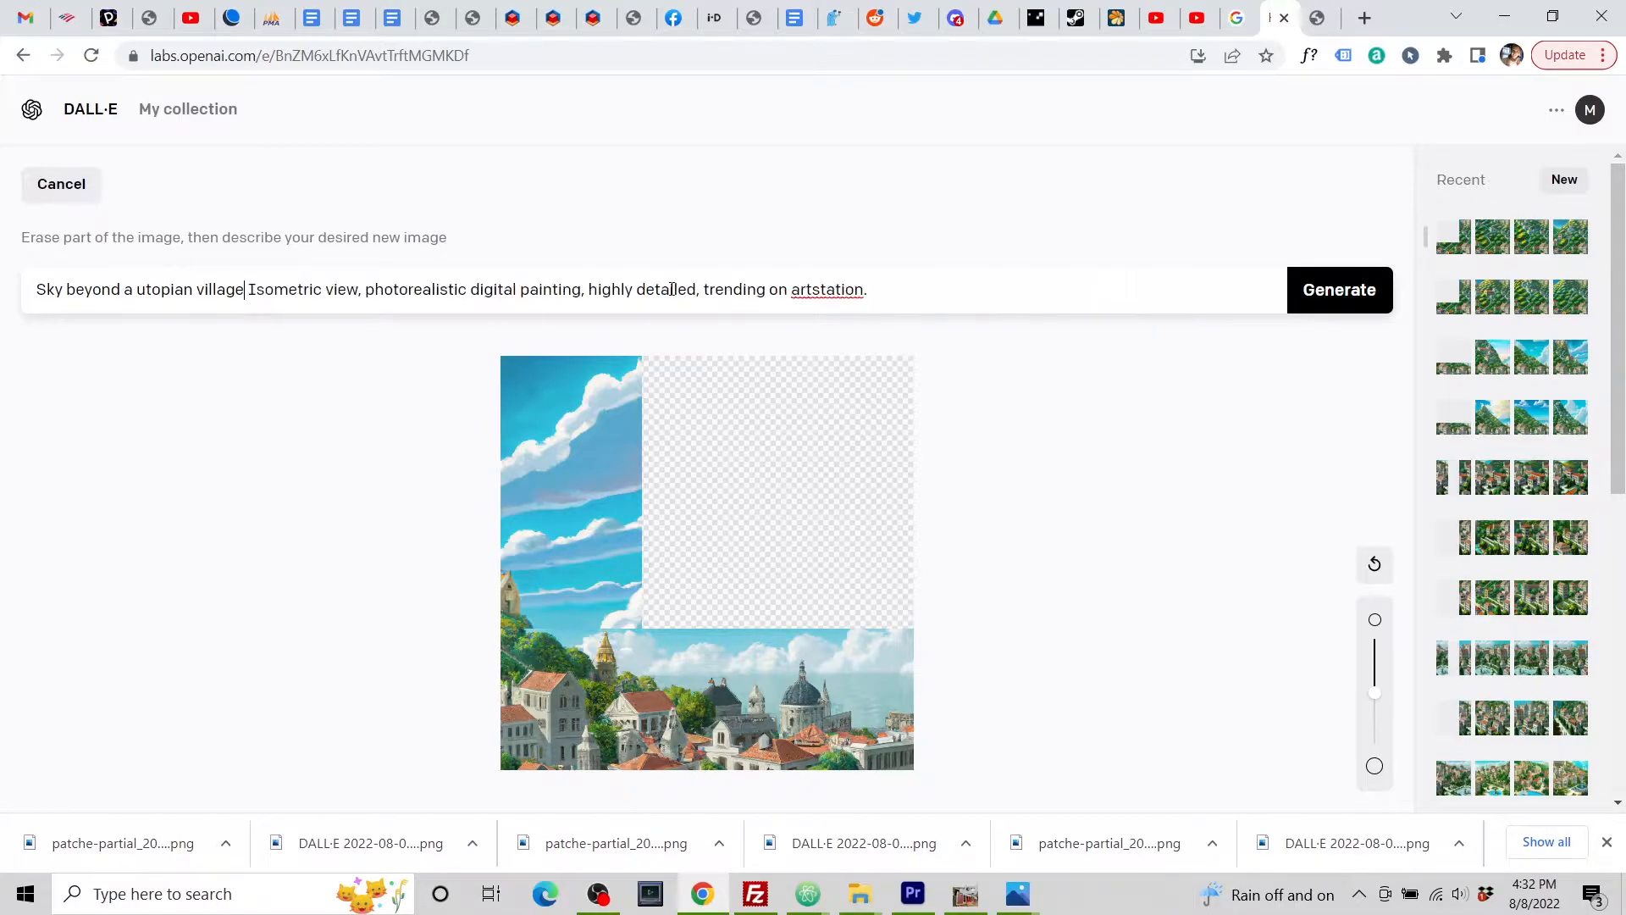
type(".")
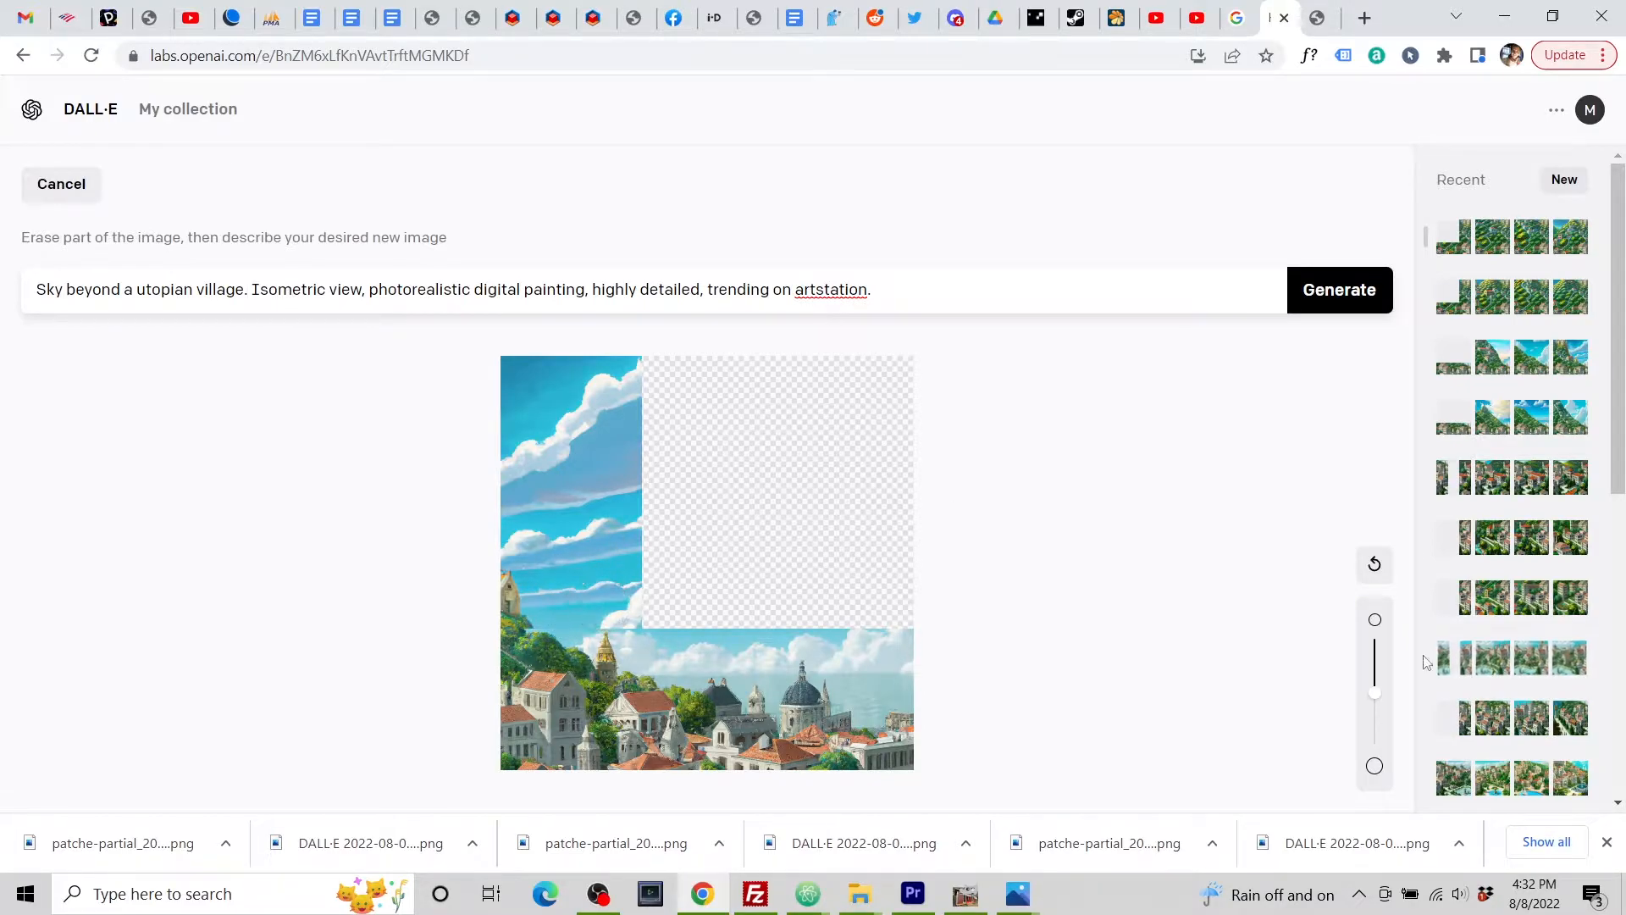
Step: Reduce the eraser size, erase small spots where the clouds meet the trees, and generate completions for the sky tile
left_click_drag(1374, 693, 1374, 653)
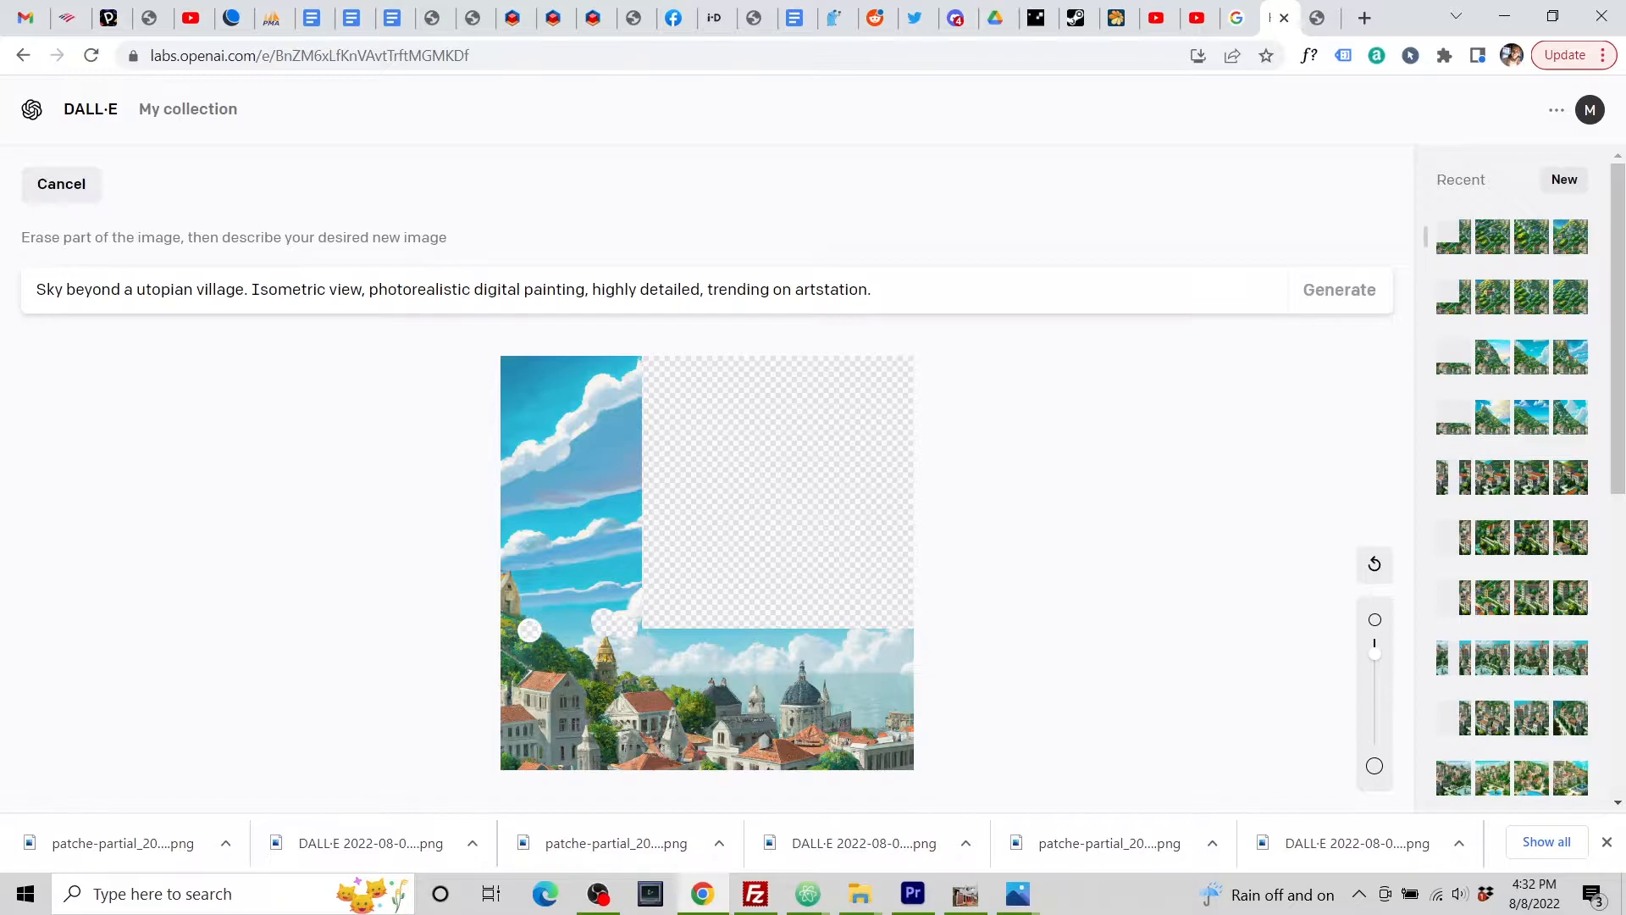
left_click(1336, 296)
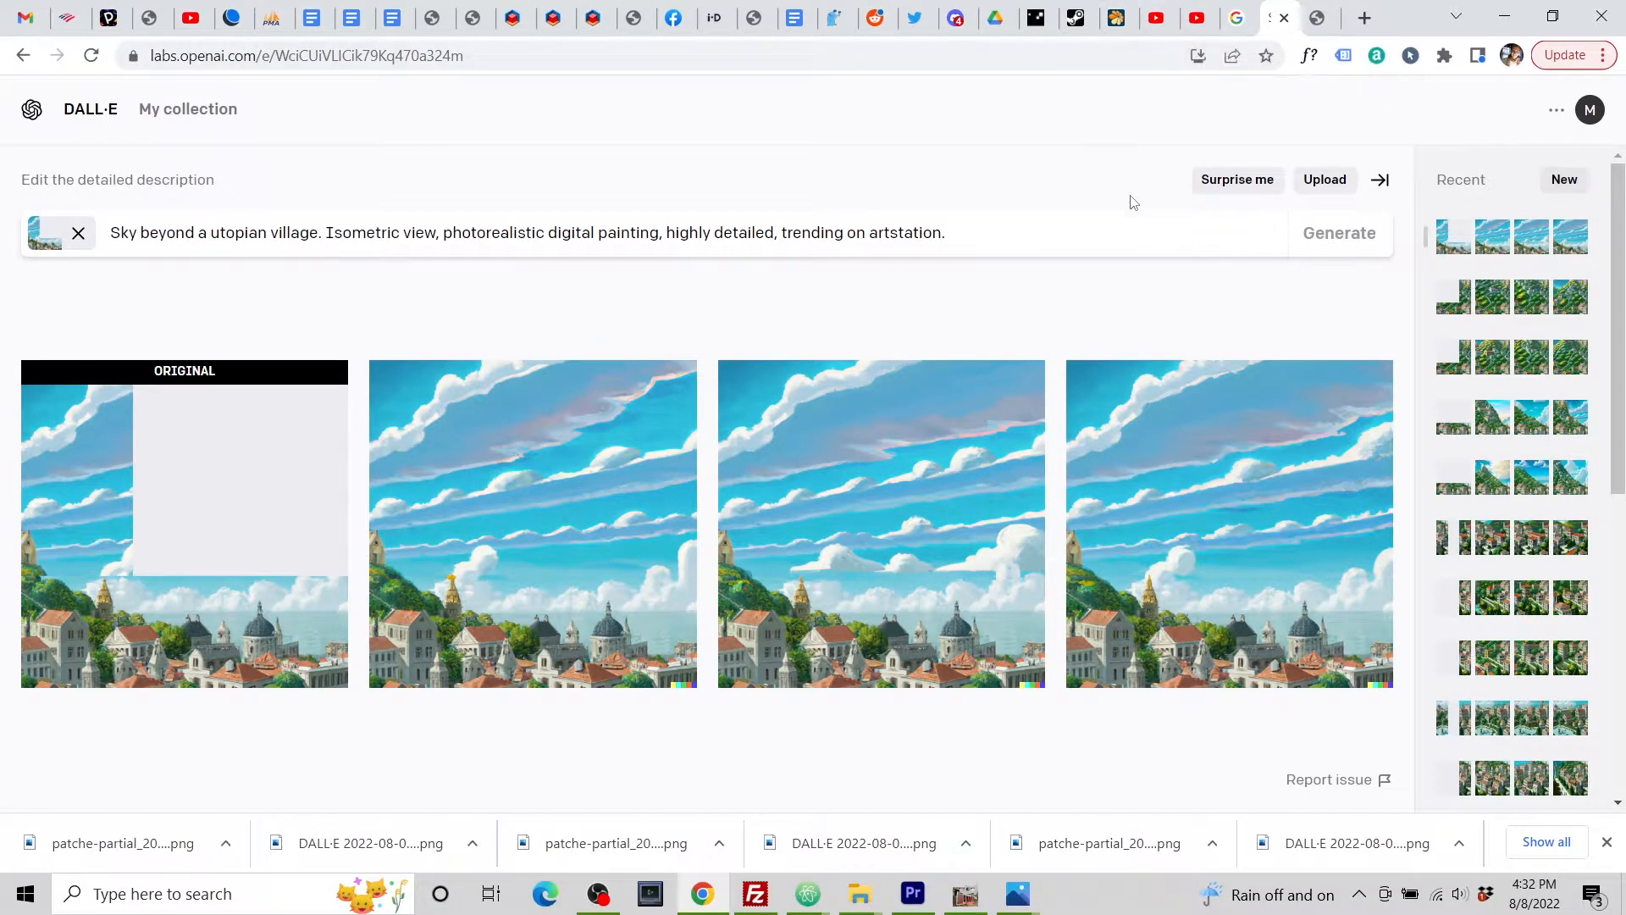
Step: Download the first sky completion and upload DALL·E 16.33.01 in PATCH-E as the completion for the tile right of the hill and sky
left_click(548, 486)
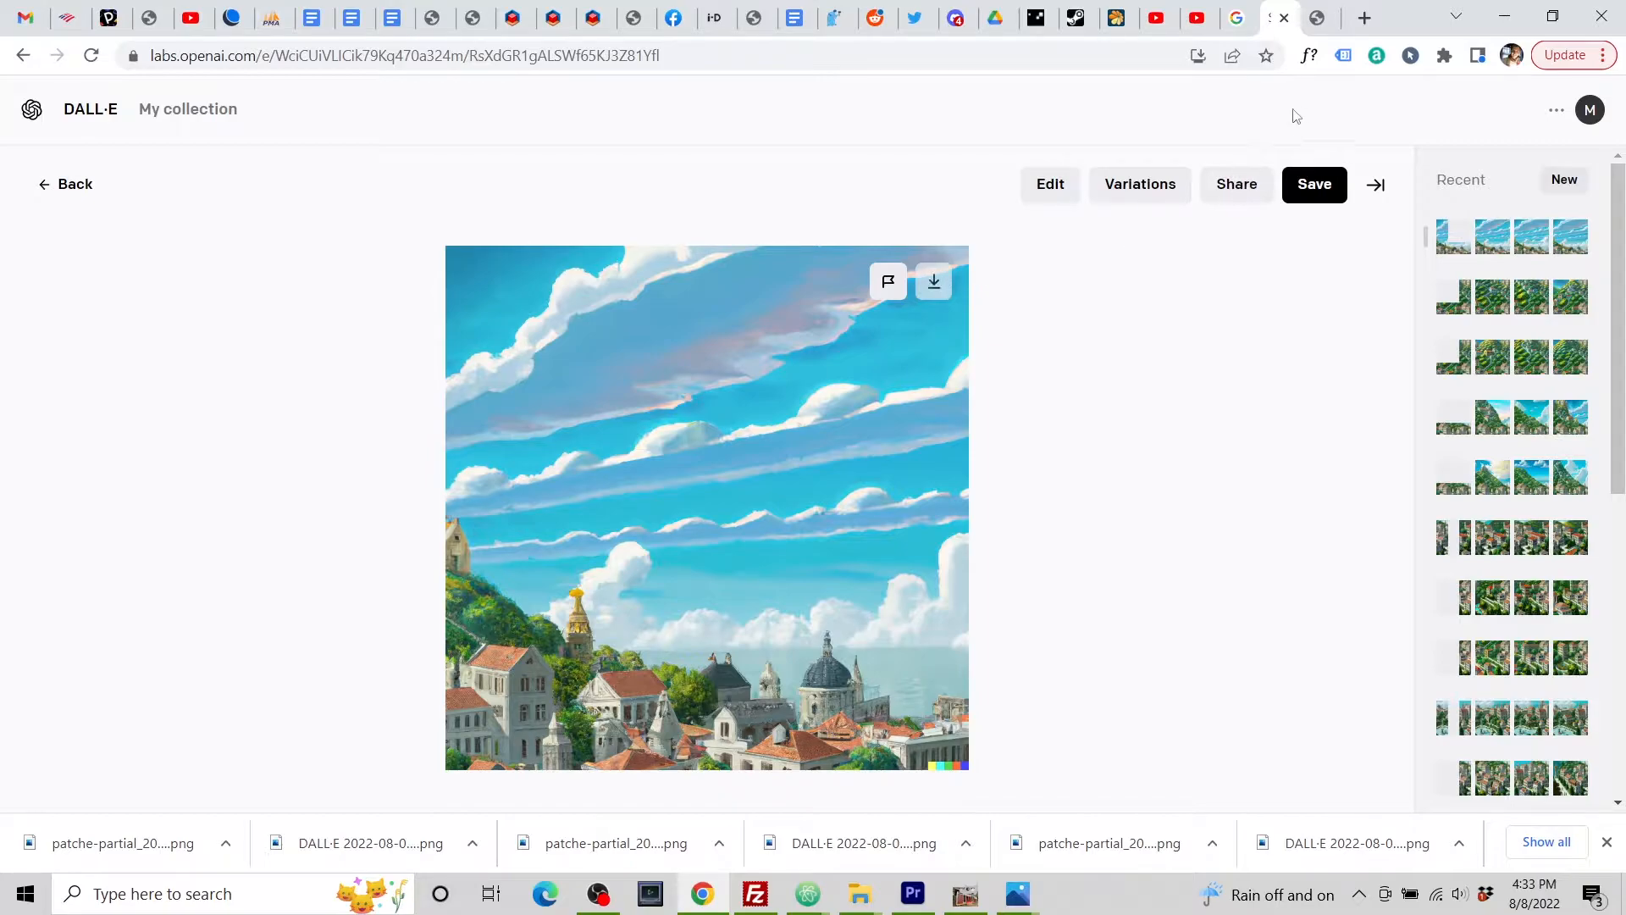
key("ctrl+Tab")
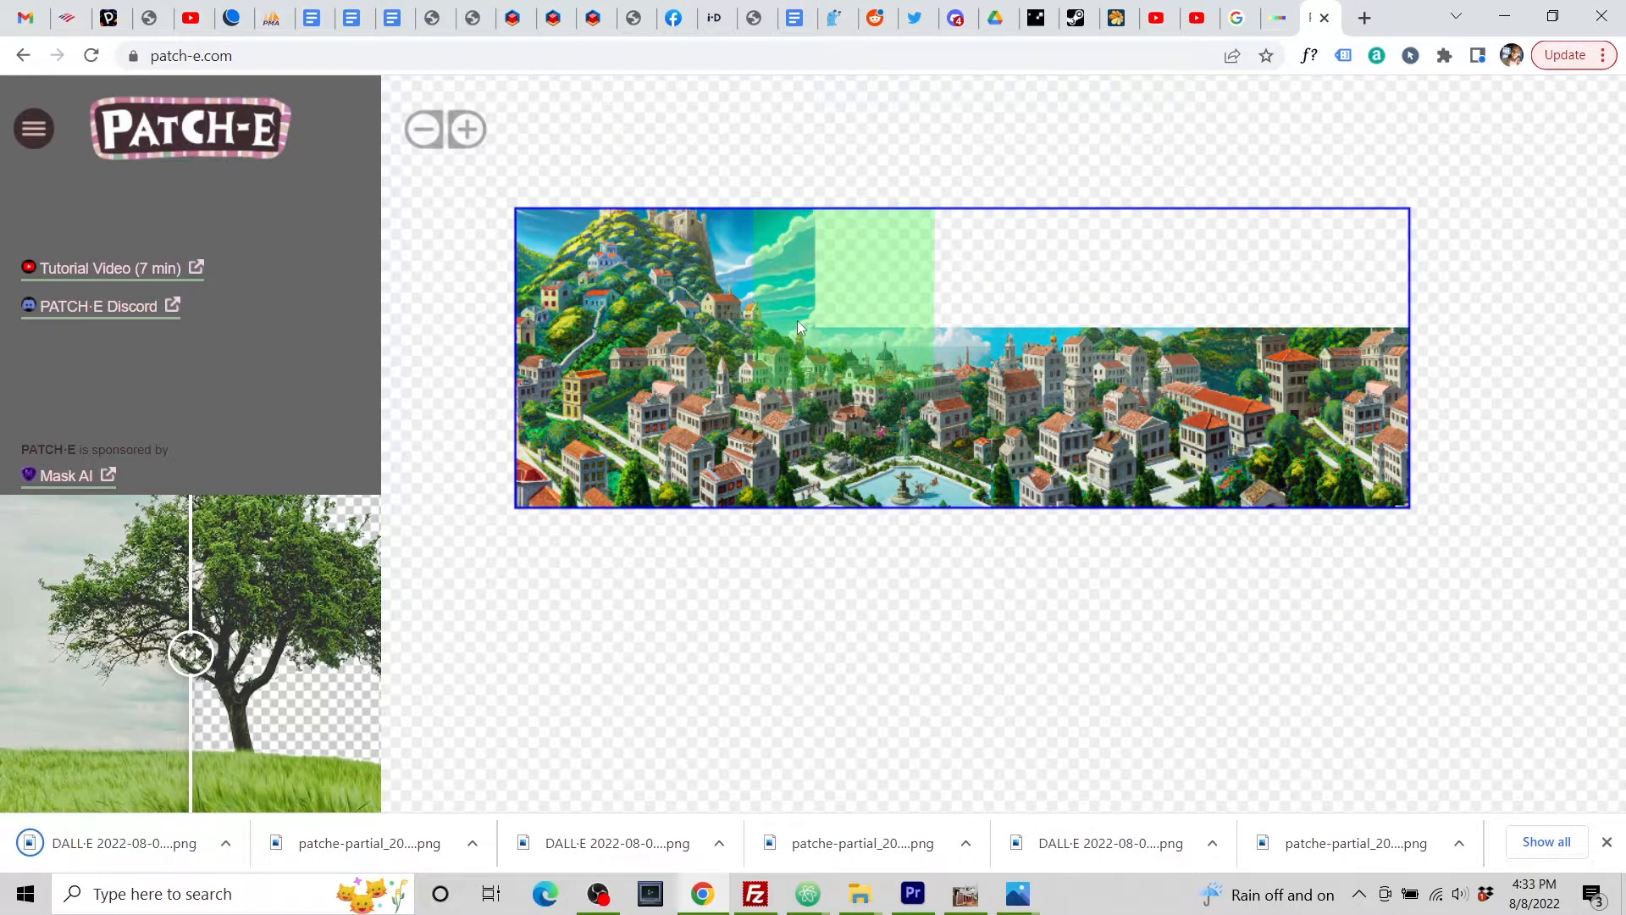
left_click(875, 333)
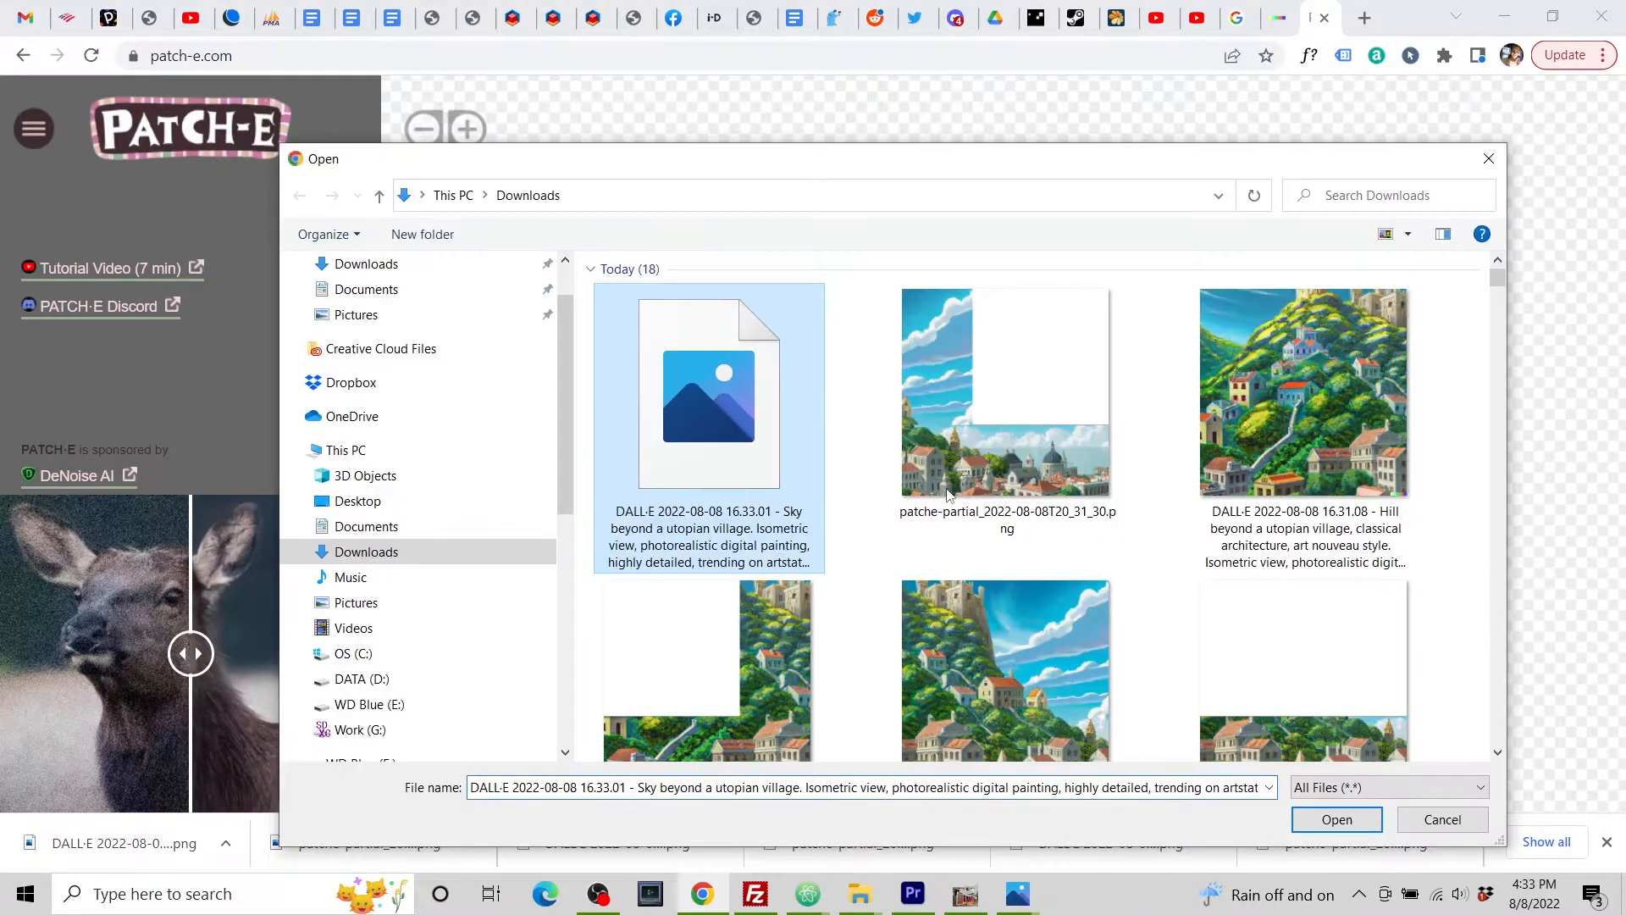
double_click(949, 494)
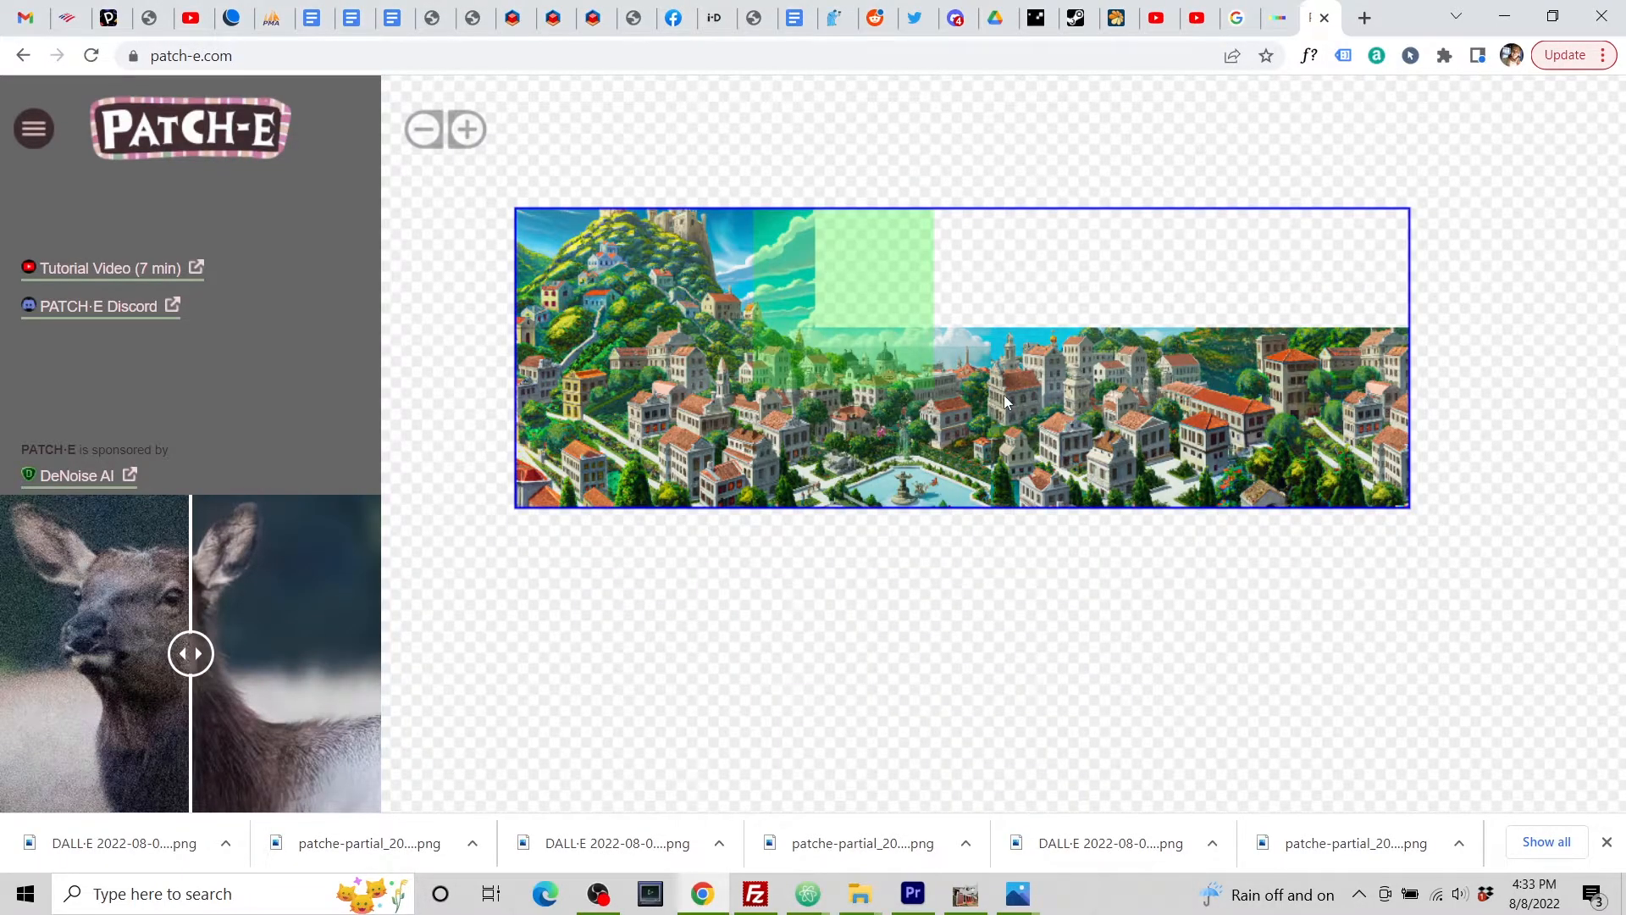
Step: Download the partial image for the next empty tile right of the sky and open patche-partial_2022-08-08T20_33_12.png in DALL·E for image editing
left_click(964, 288)
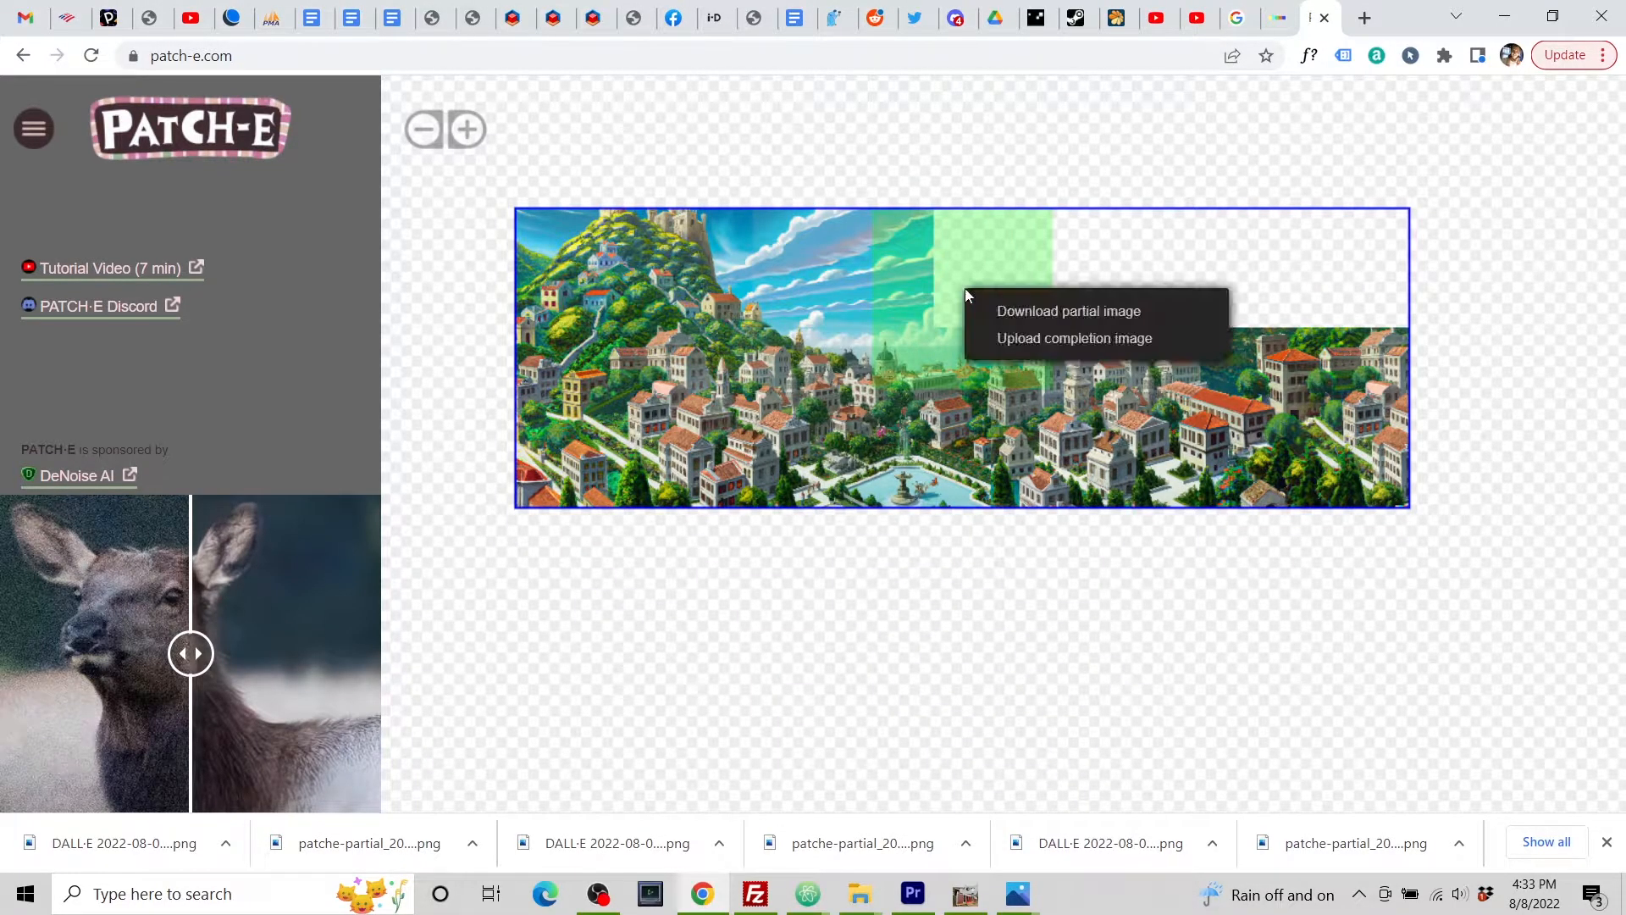
left_click(1044, 312)
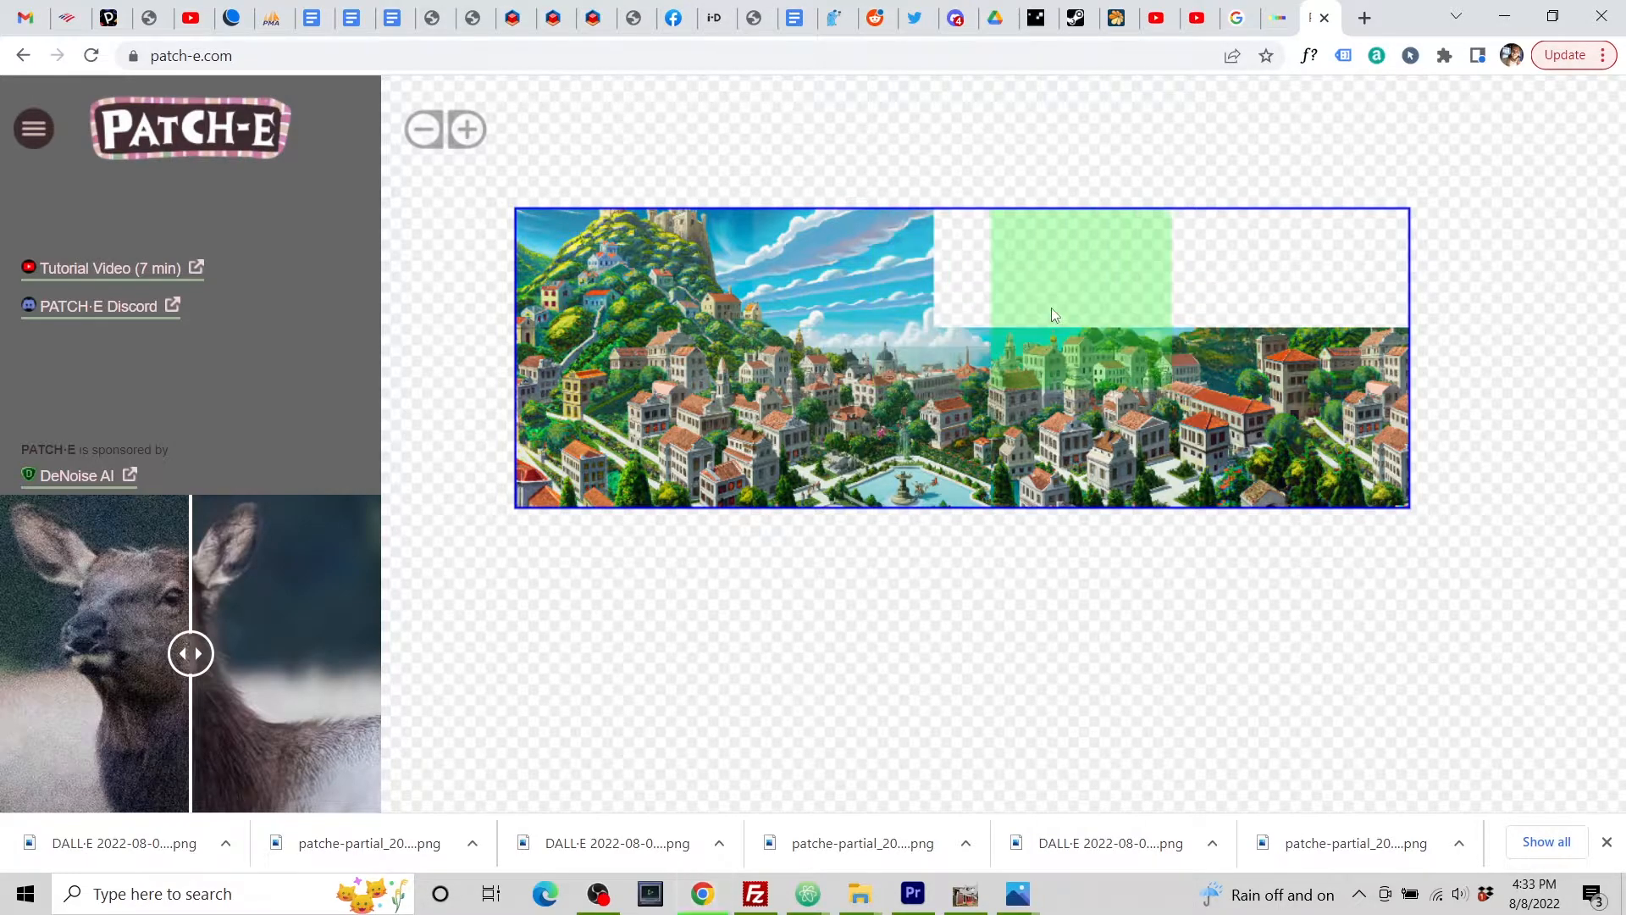
left_click(1285, 17)
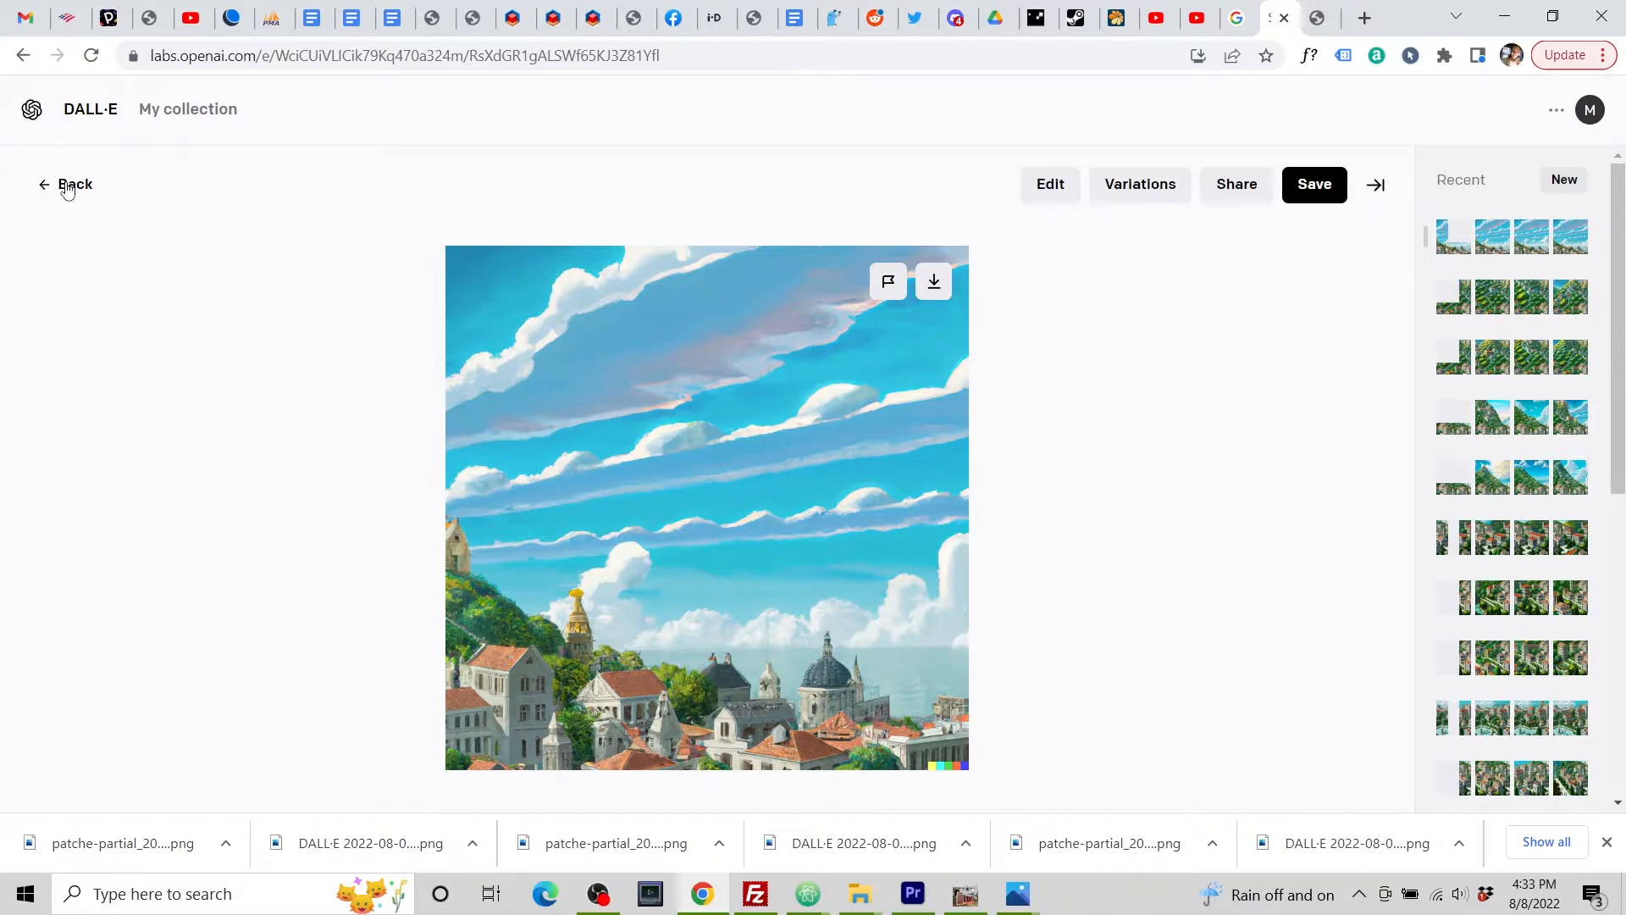
left_click(68, 188)
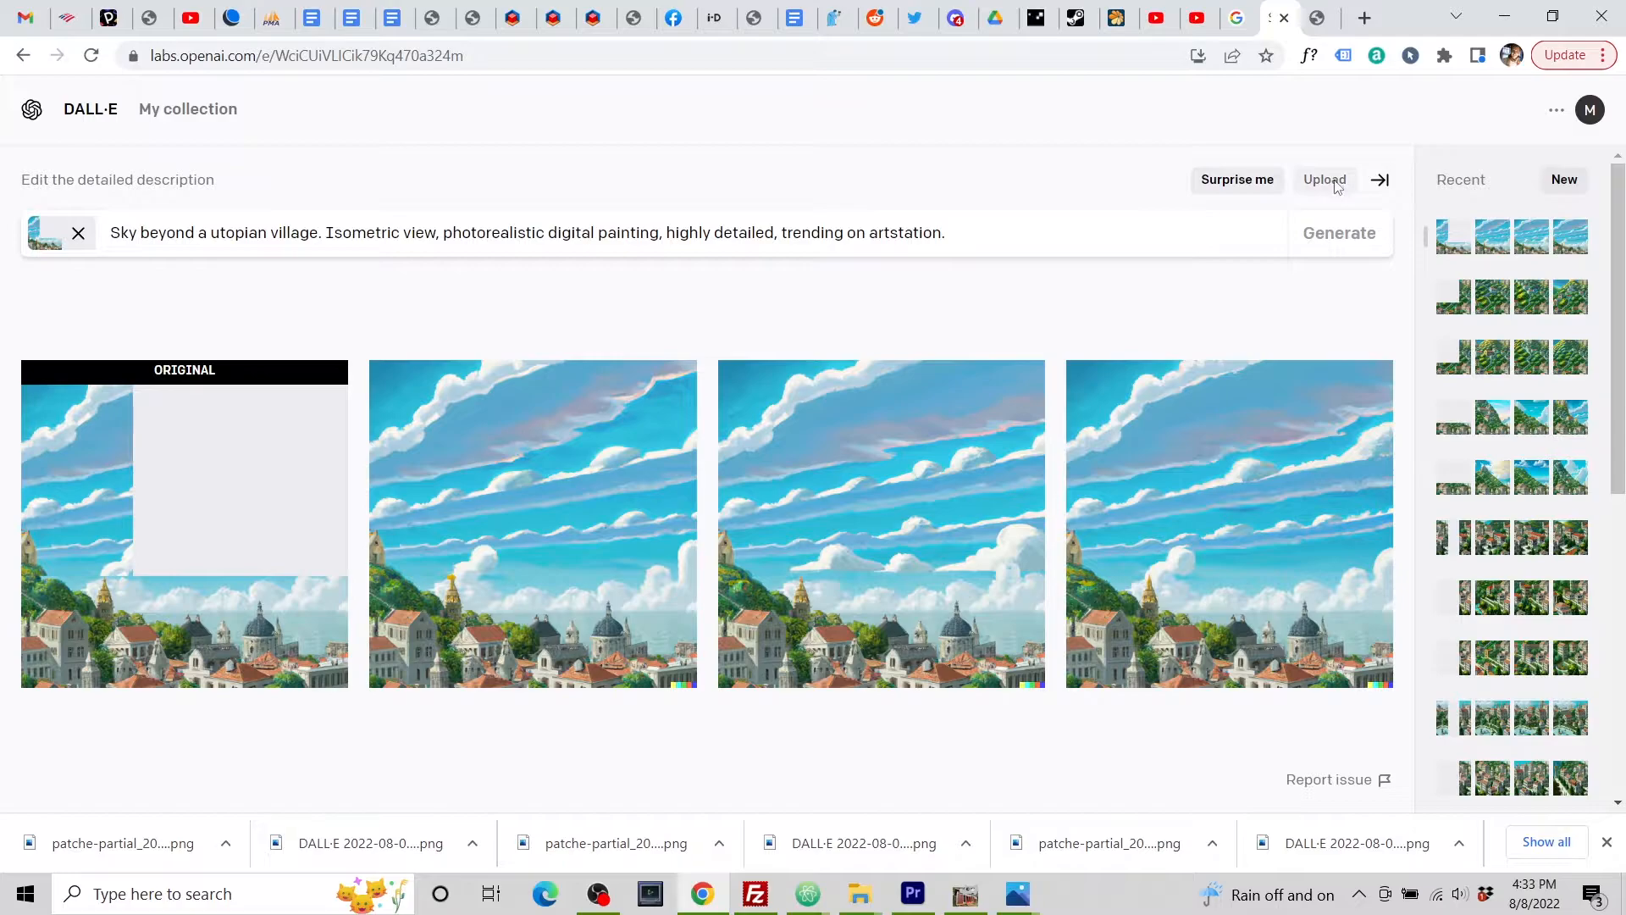
left_click(1324, 179)
left_click(781, 405)
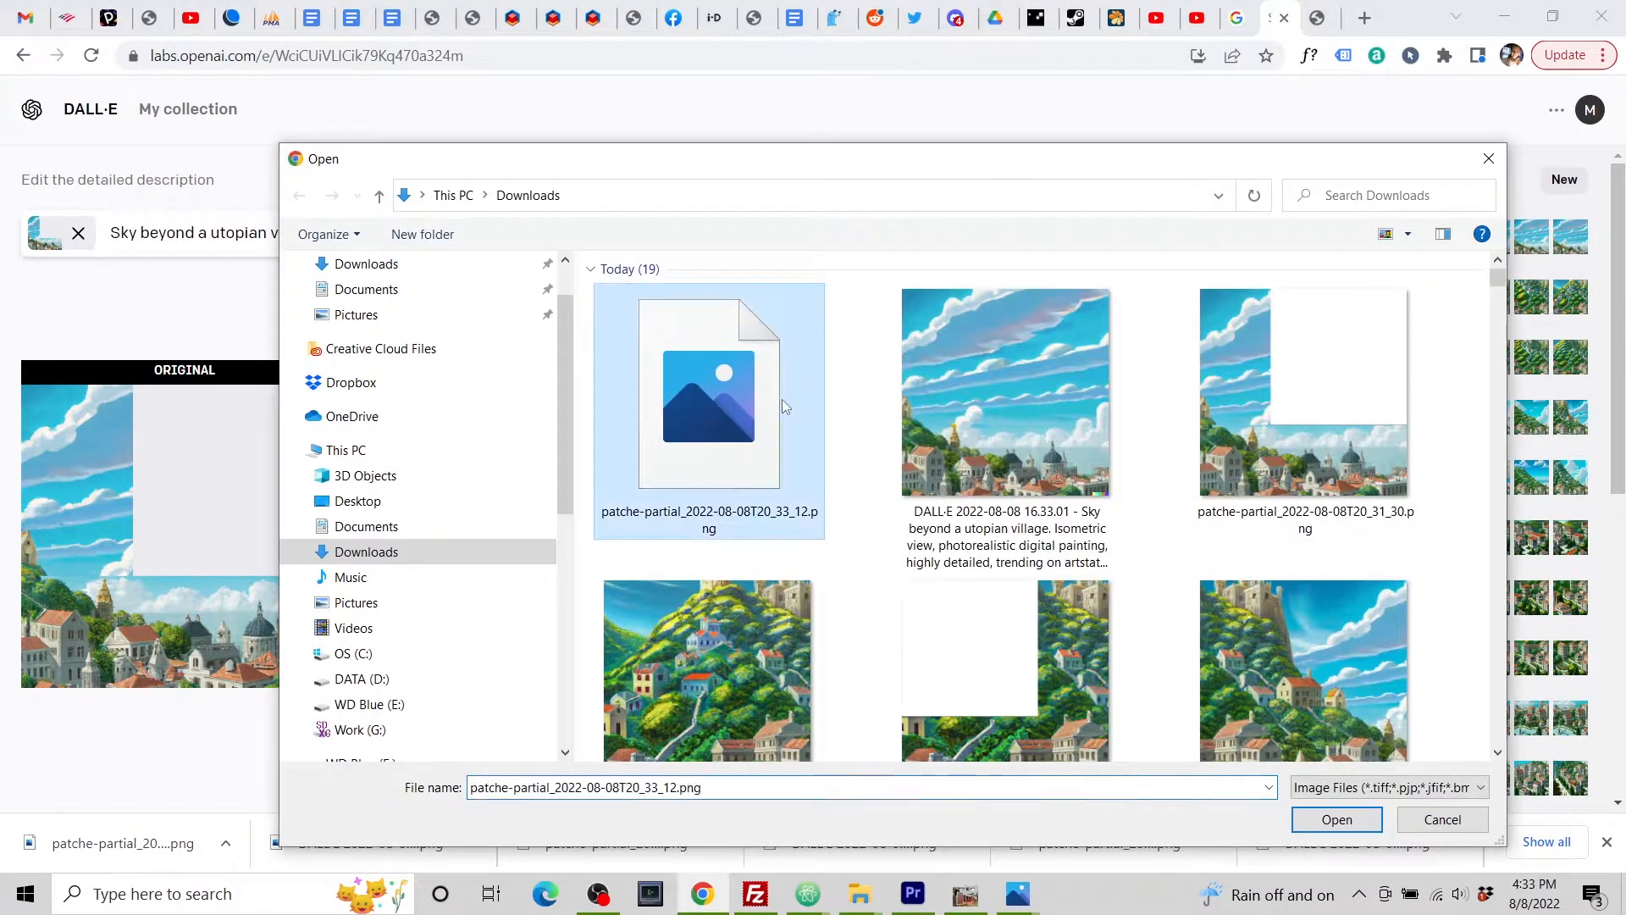
left_click(1336, 819)
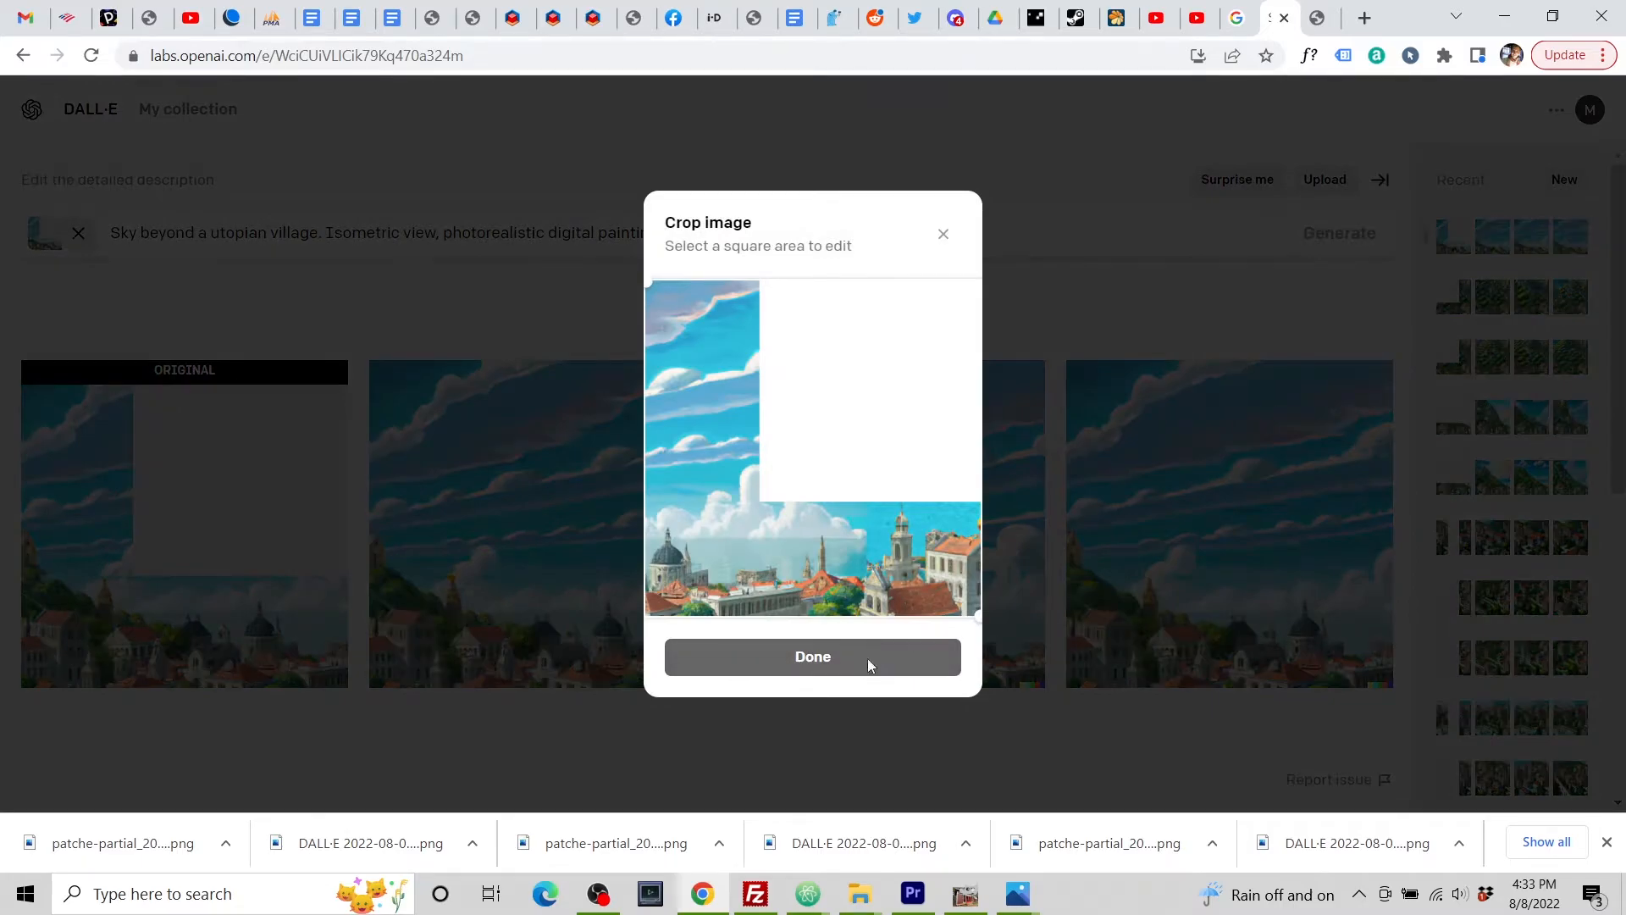
left_click(865, 659)
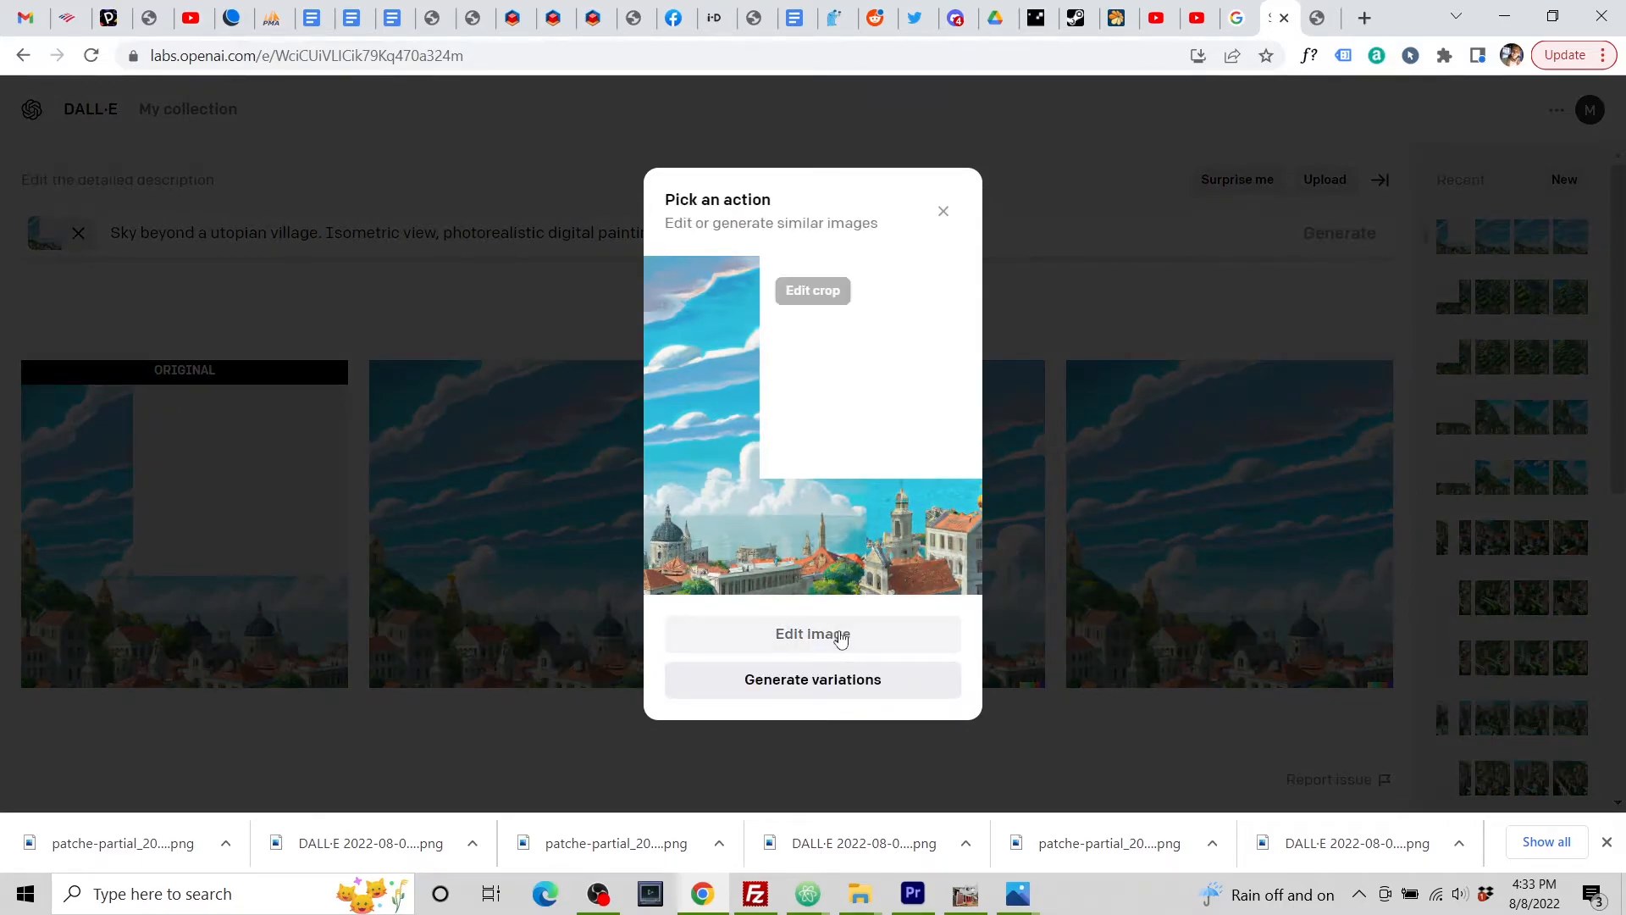
left_click(841, 640)
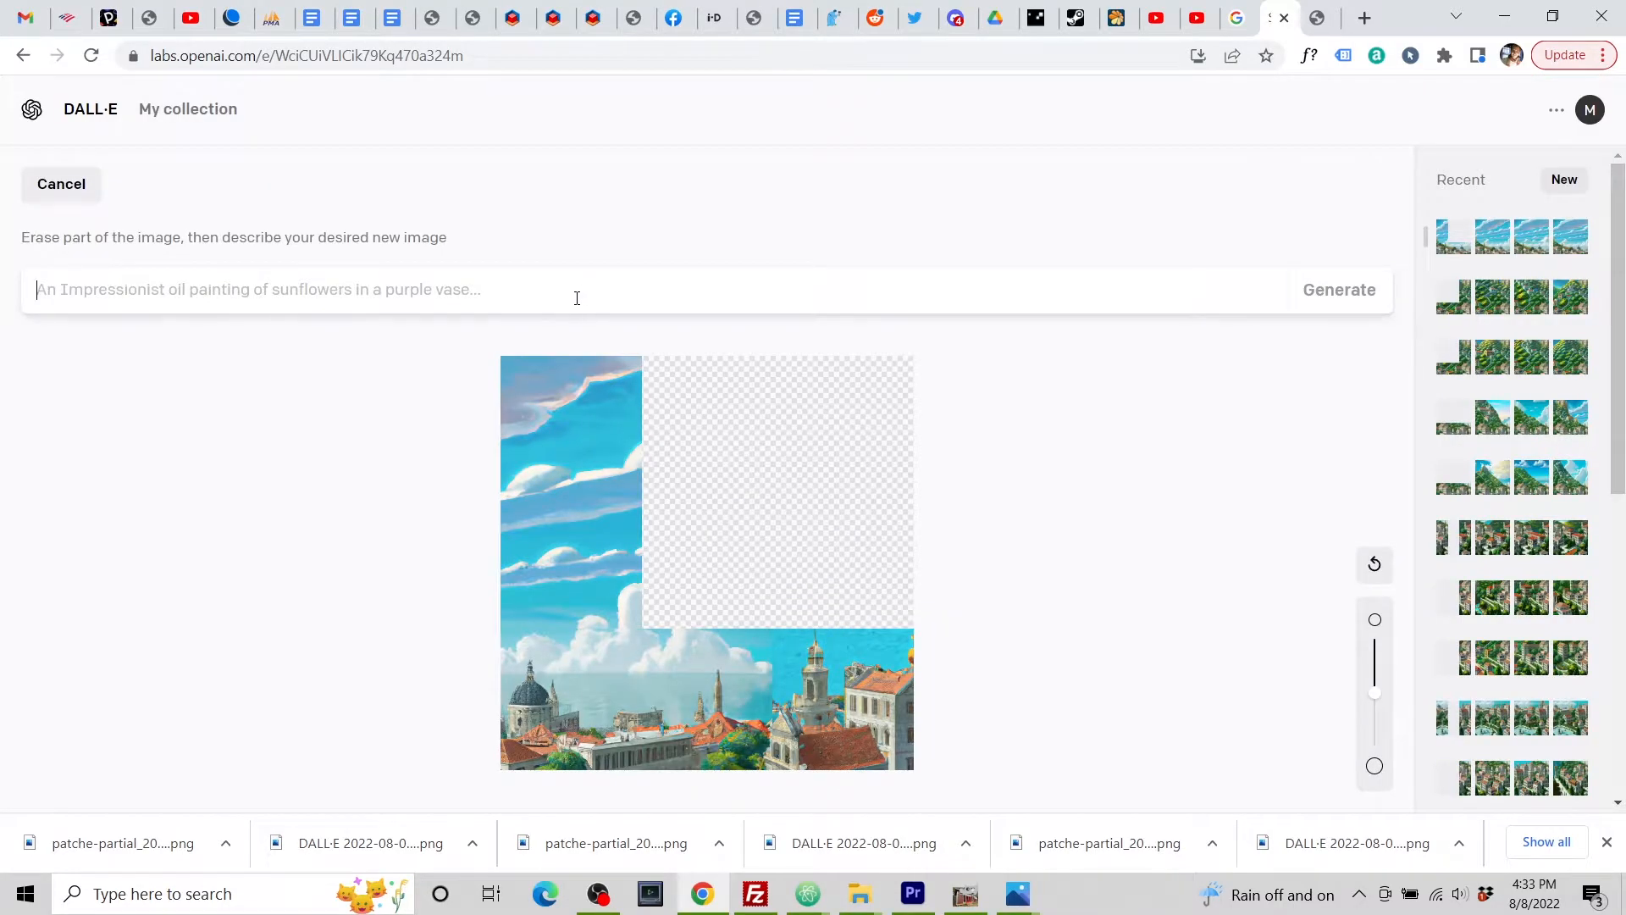
Step: Enter the prompt "Sky beyond a utopian village. Isometric view, photorealistic digital painting, highly detailed, trending on artstation."
type("Hill beyond a utopian village, classical architecture, art nouveau style. Isometric view, photorealistic digital painting, highly detailed, trending on artstation.")
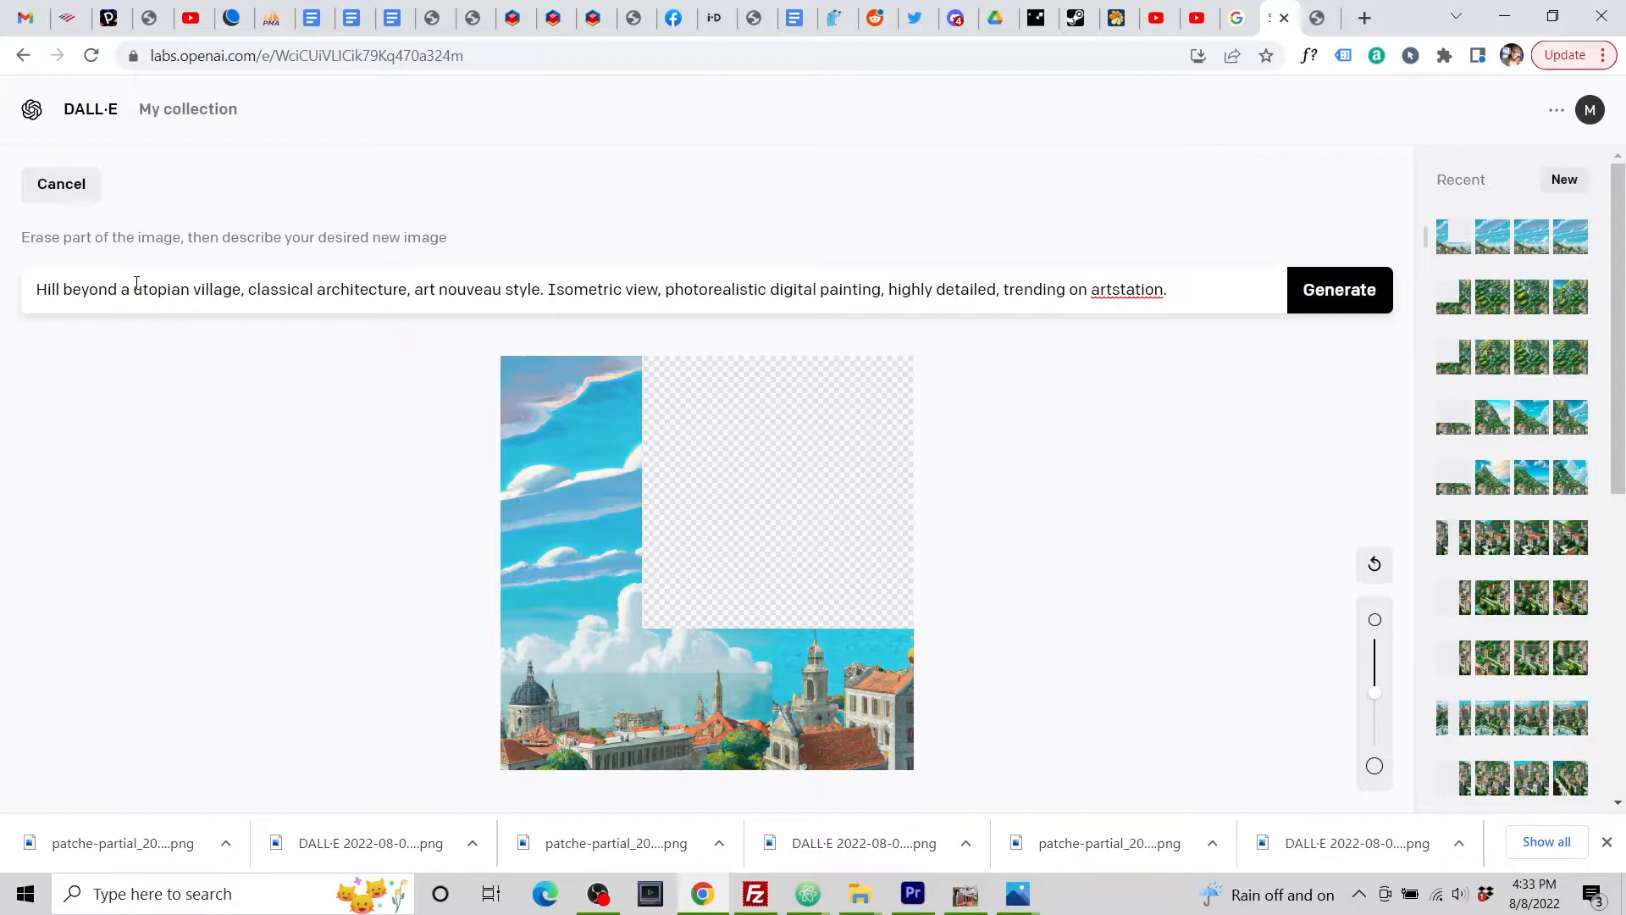
left_click_drag(62, 288, 10, 291)
type("Sky")
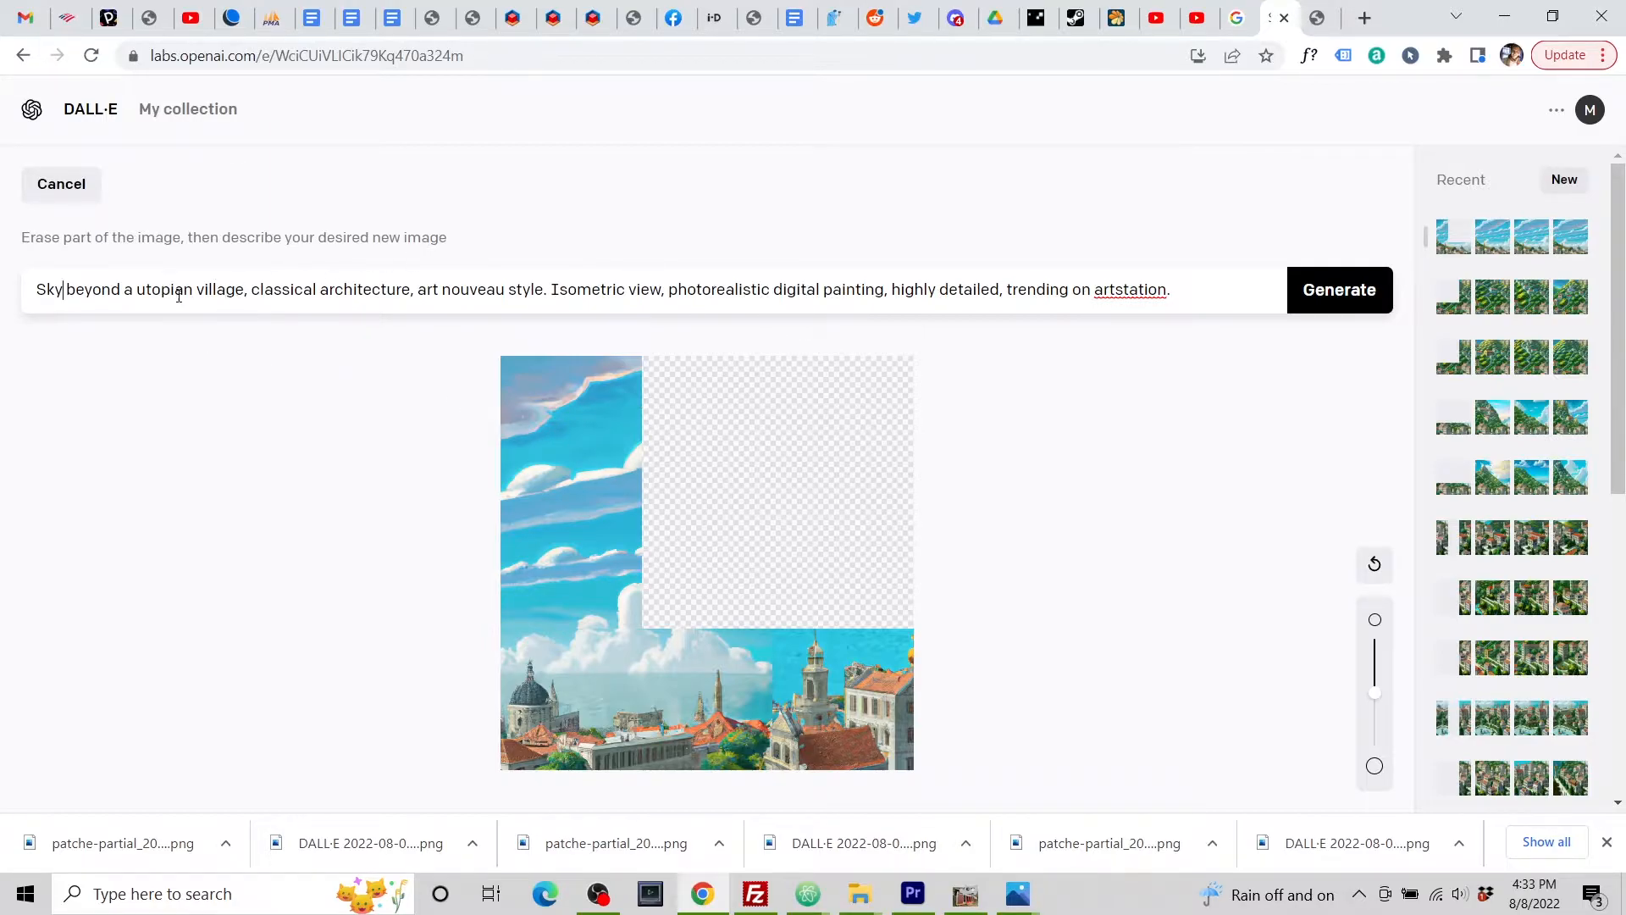
left_click_drag(246, 289, 554, 288)
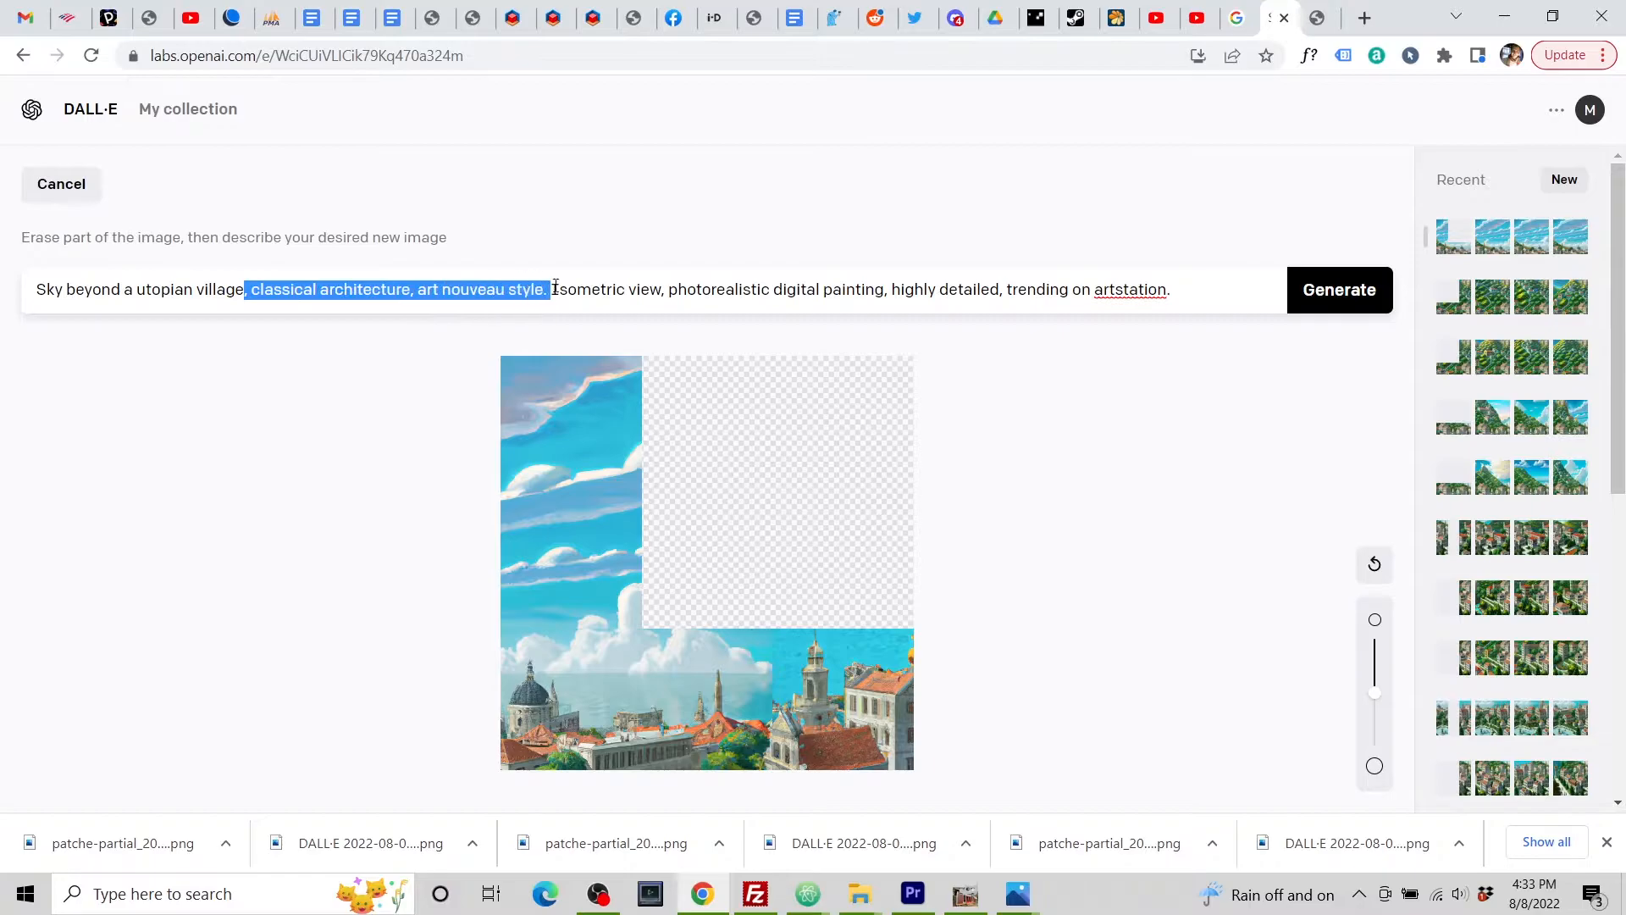
type(".")
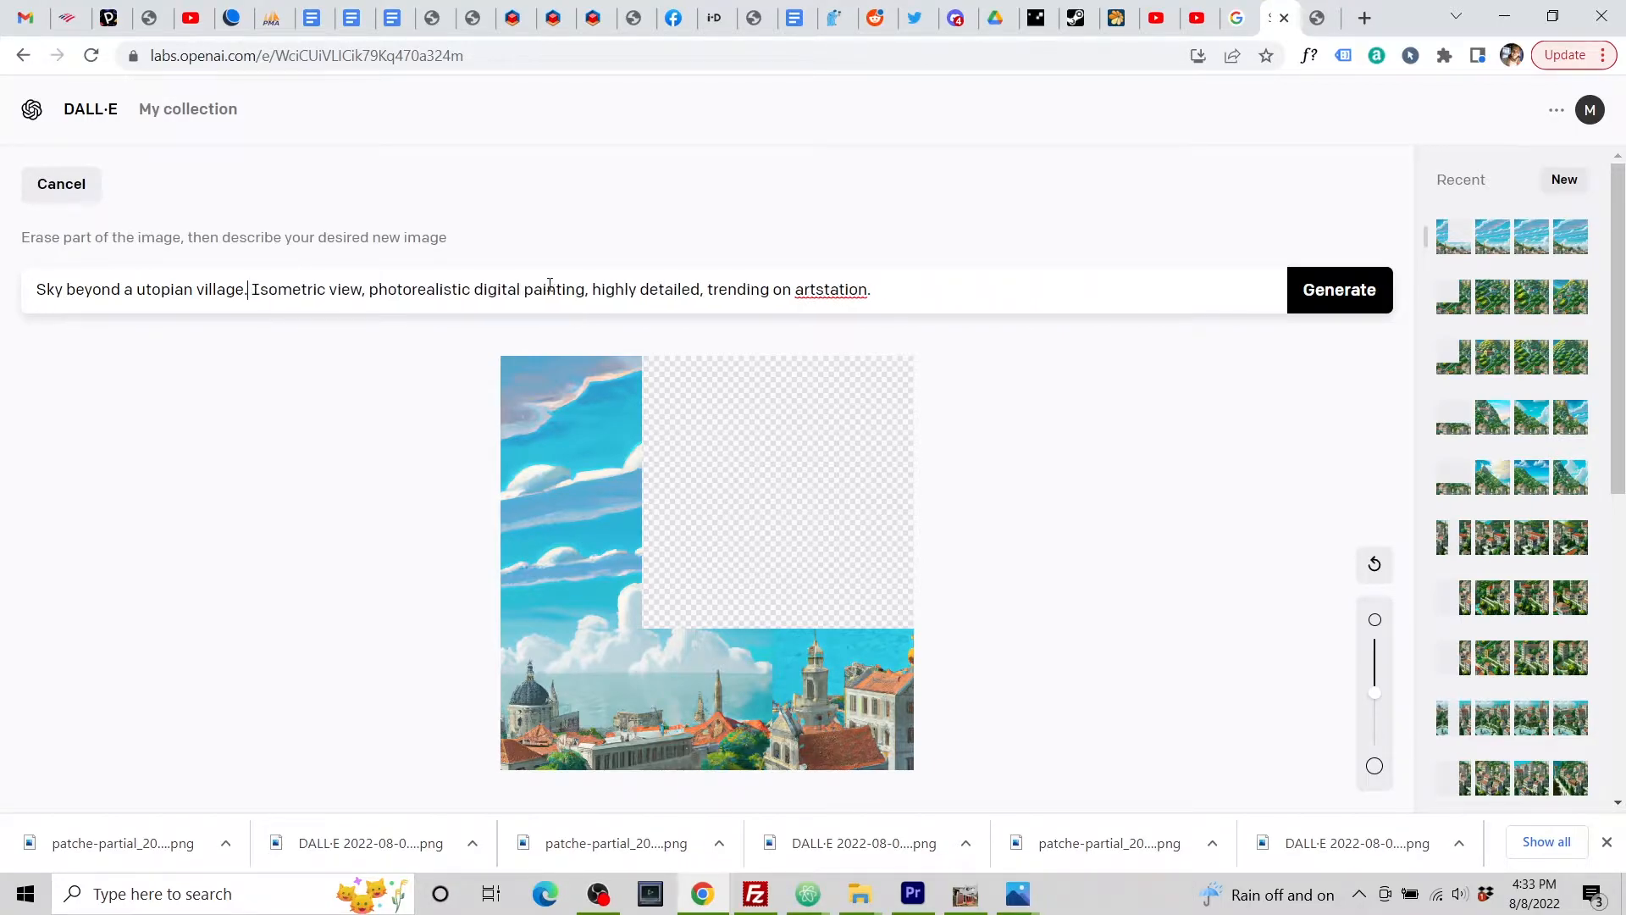
Step: Reduce the eraser size, erase small patches of sky on both sides of the bell tower, and generate completions
left_click_drag(1376, 691, 1375, 639)
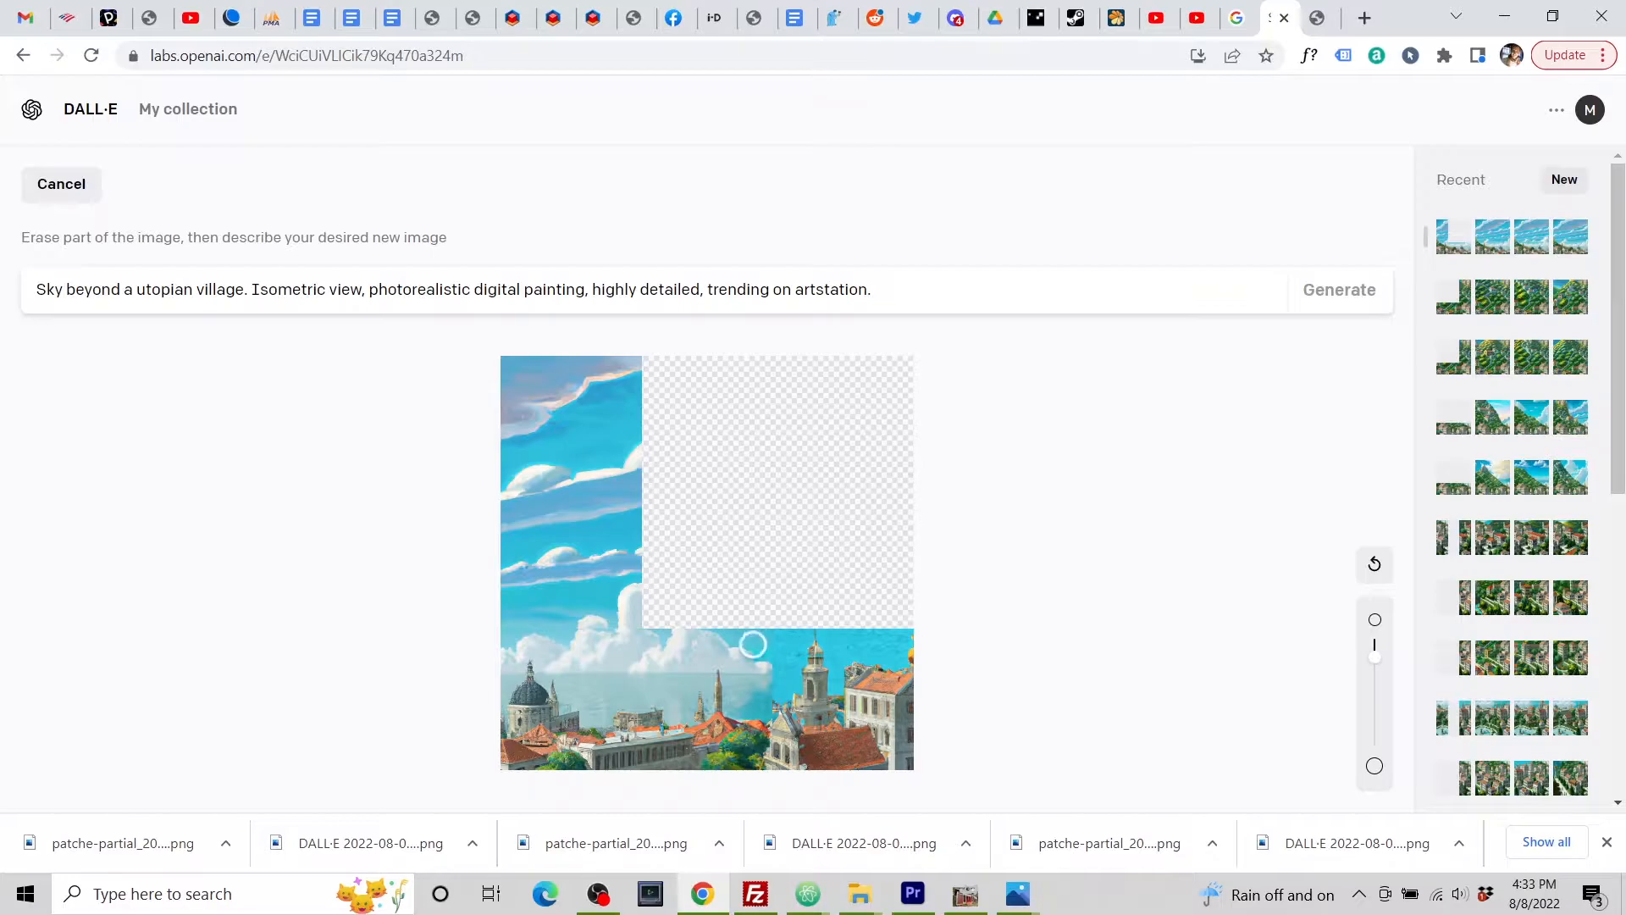
mouse_move(781, 669)
left_mouse_down()
mouse_move(838, 657)
mouse_move(841, 637)
mouse_move(891, 647)
left_mouse_up()
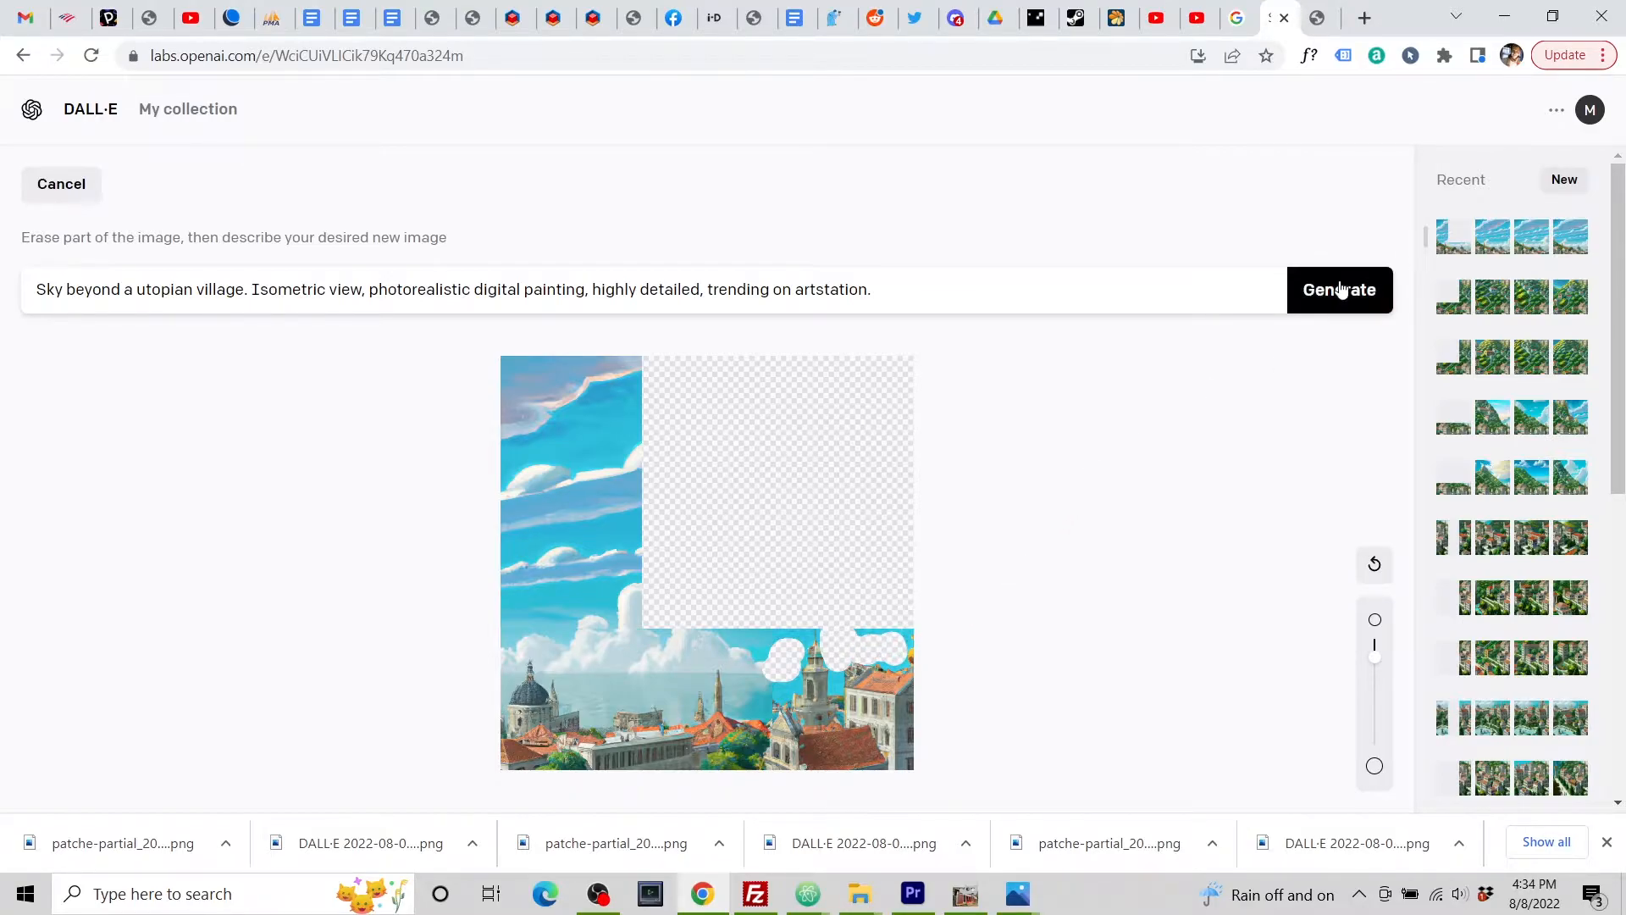
left_click(1341, 290)
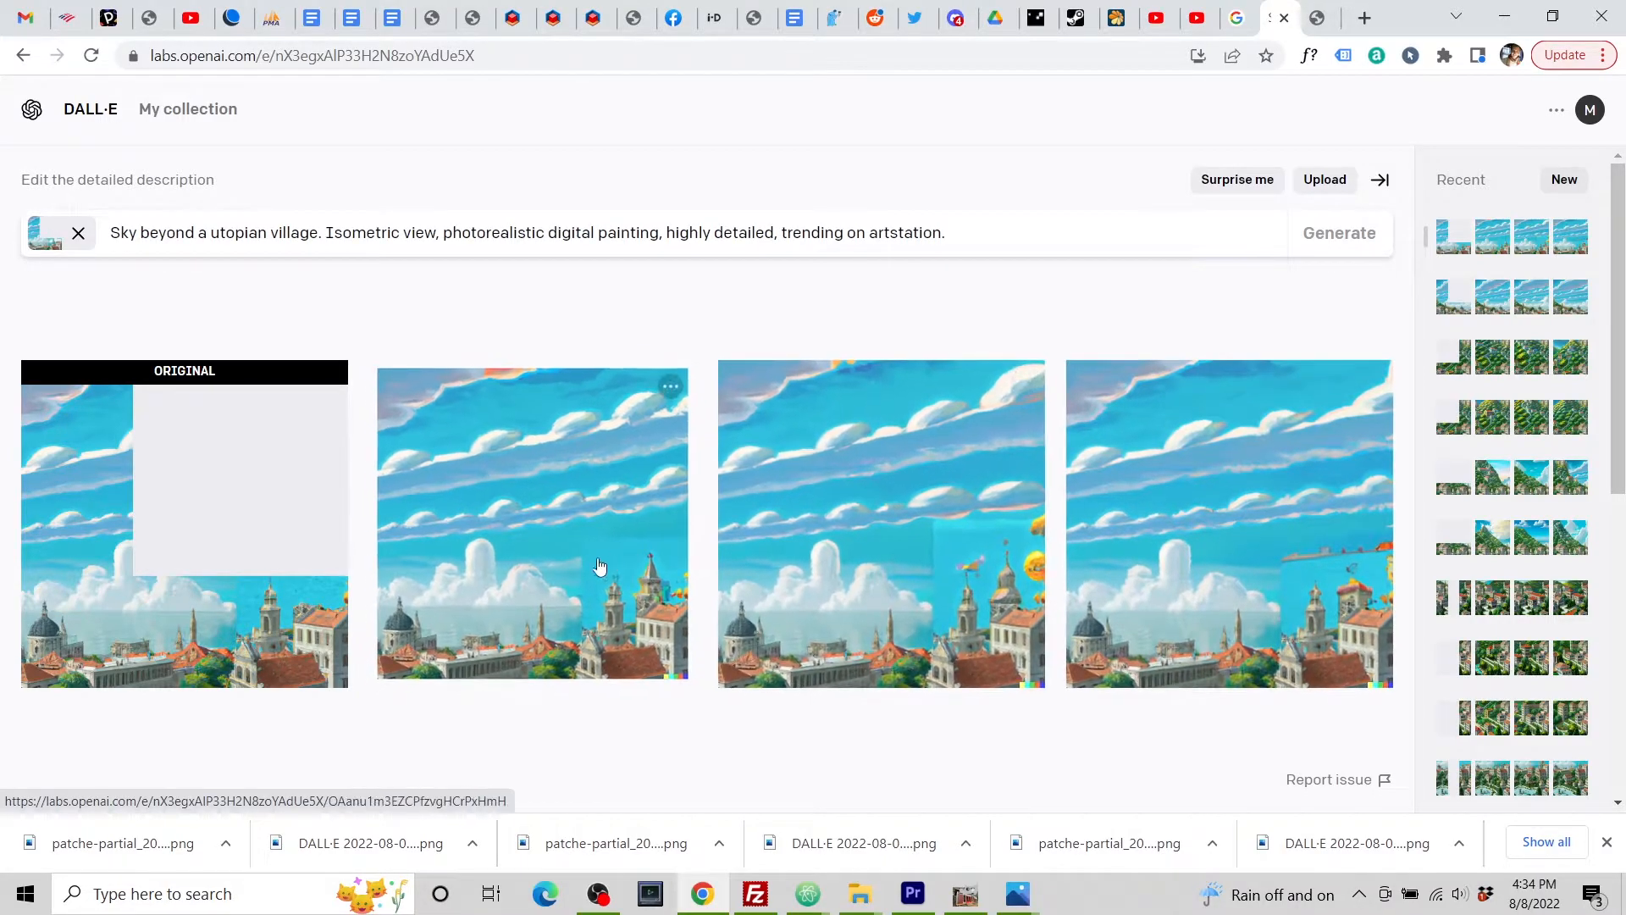
Step: Reopen the original partial image for editing and erase more of the sky around the bell tower with a smaller eraser
left_click(191, 456)
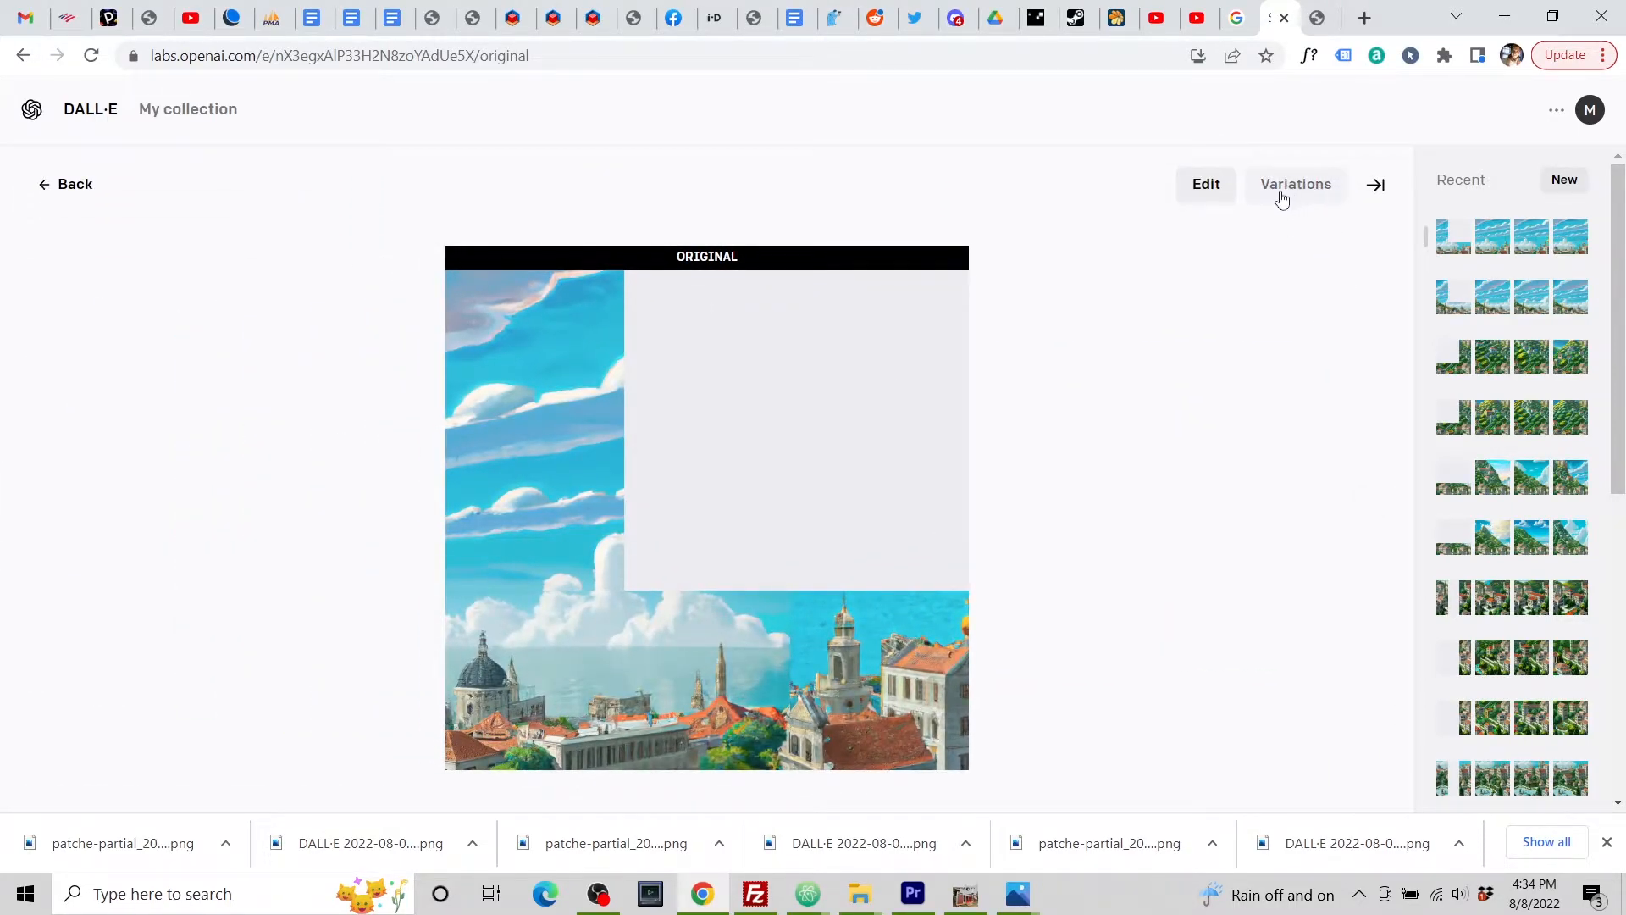
left_click(1206, 185)
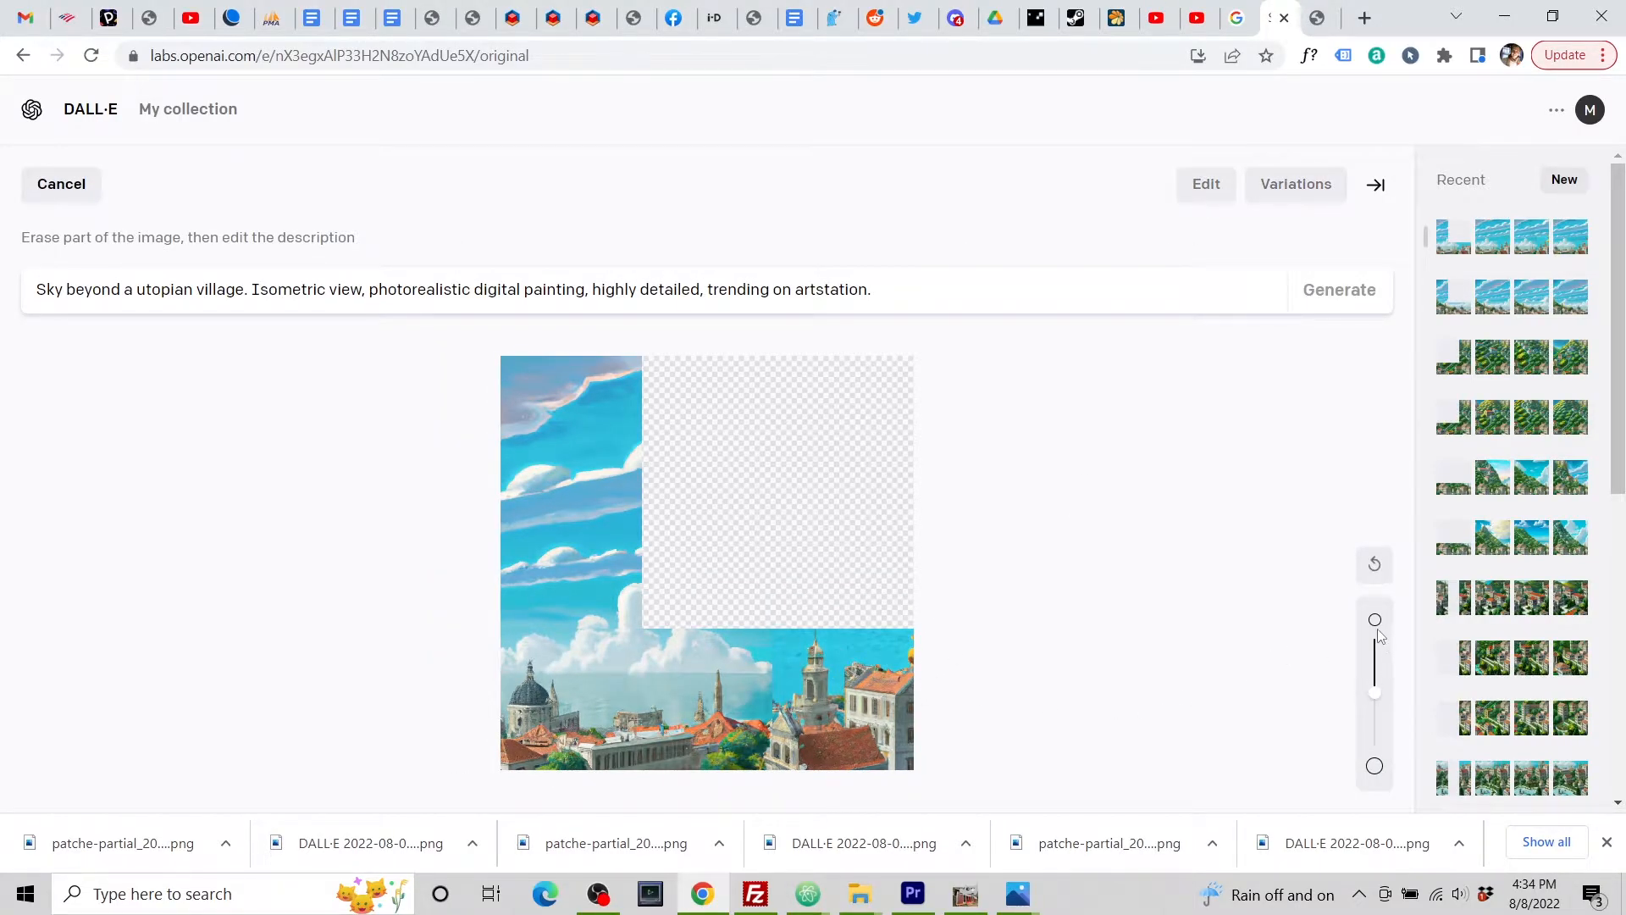
left_click_drag(1372, 688, 1375, 656)
mouse_move(773, 689)
left_mouse_down()
mouse_move(801, 632)
mouse_move(826, 635)
mouse_move(830, 687)
mouse_move(845, 658)
mouse_move(896, 658)
mouse_move(901, 635)
mouse_move(761, 632)
mouse_move(768, 653)
left_mouse_up()
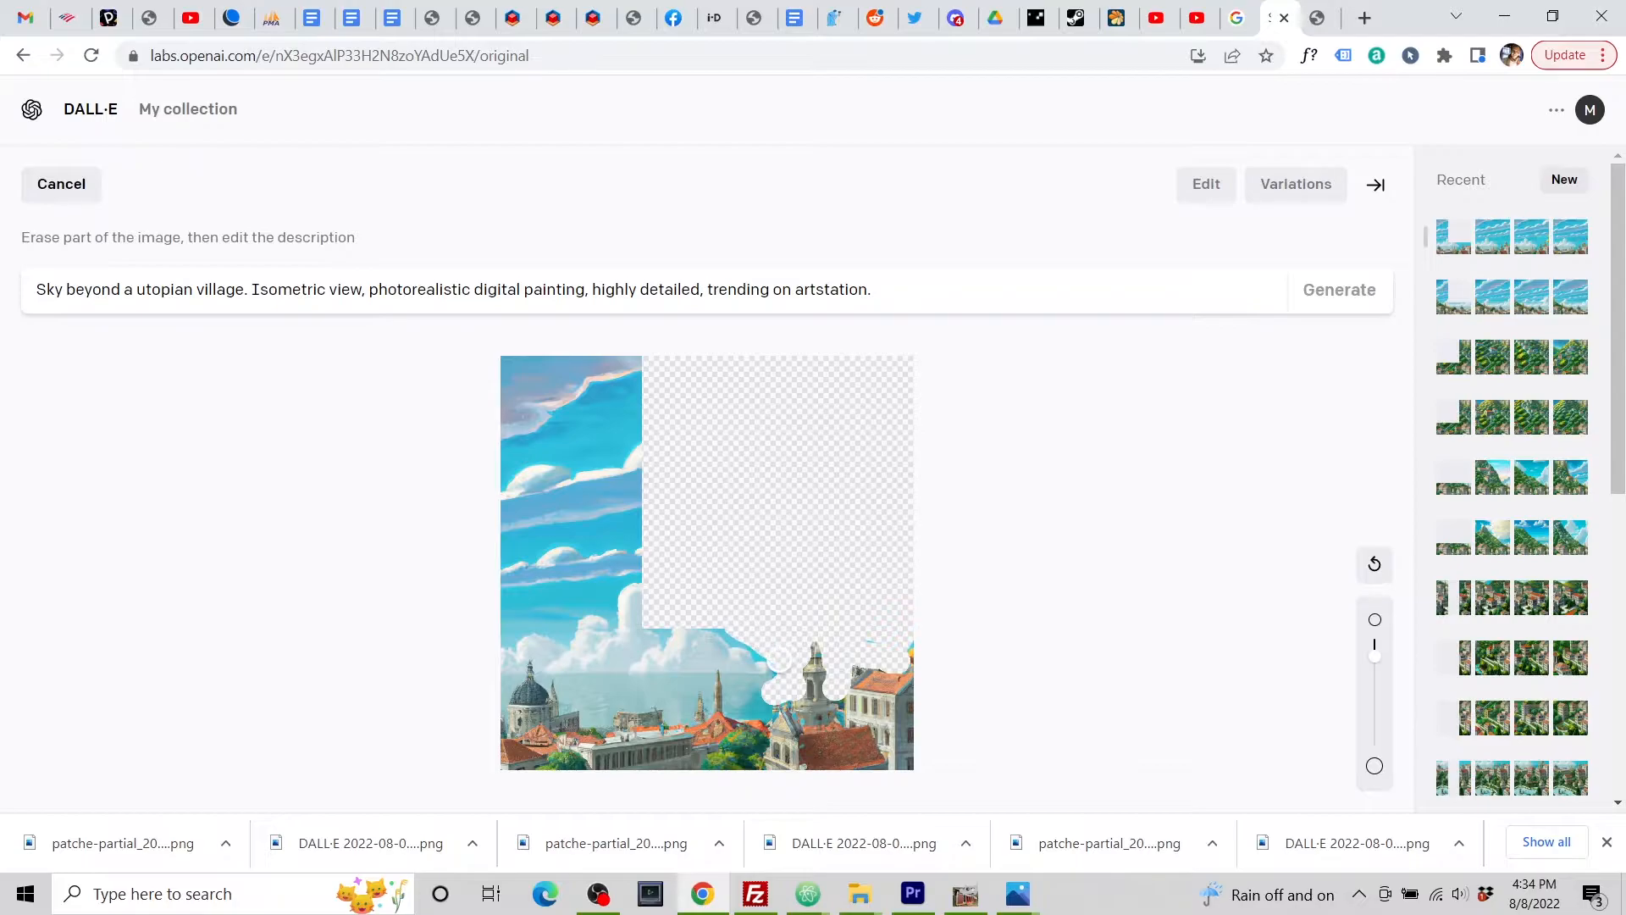
Step: Change the start of the prompt to "Sky and sea beyond a utopian village" and generate new completions
left_click(43, 286)
type("and sea")
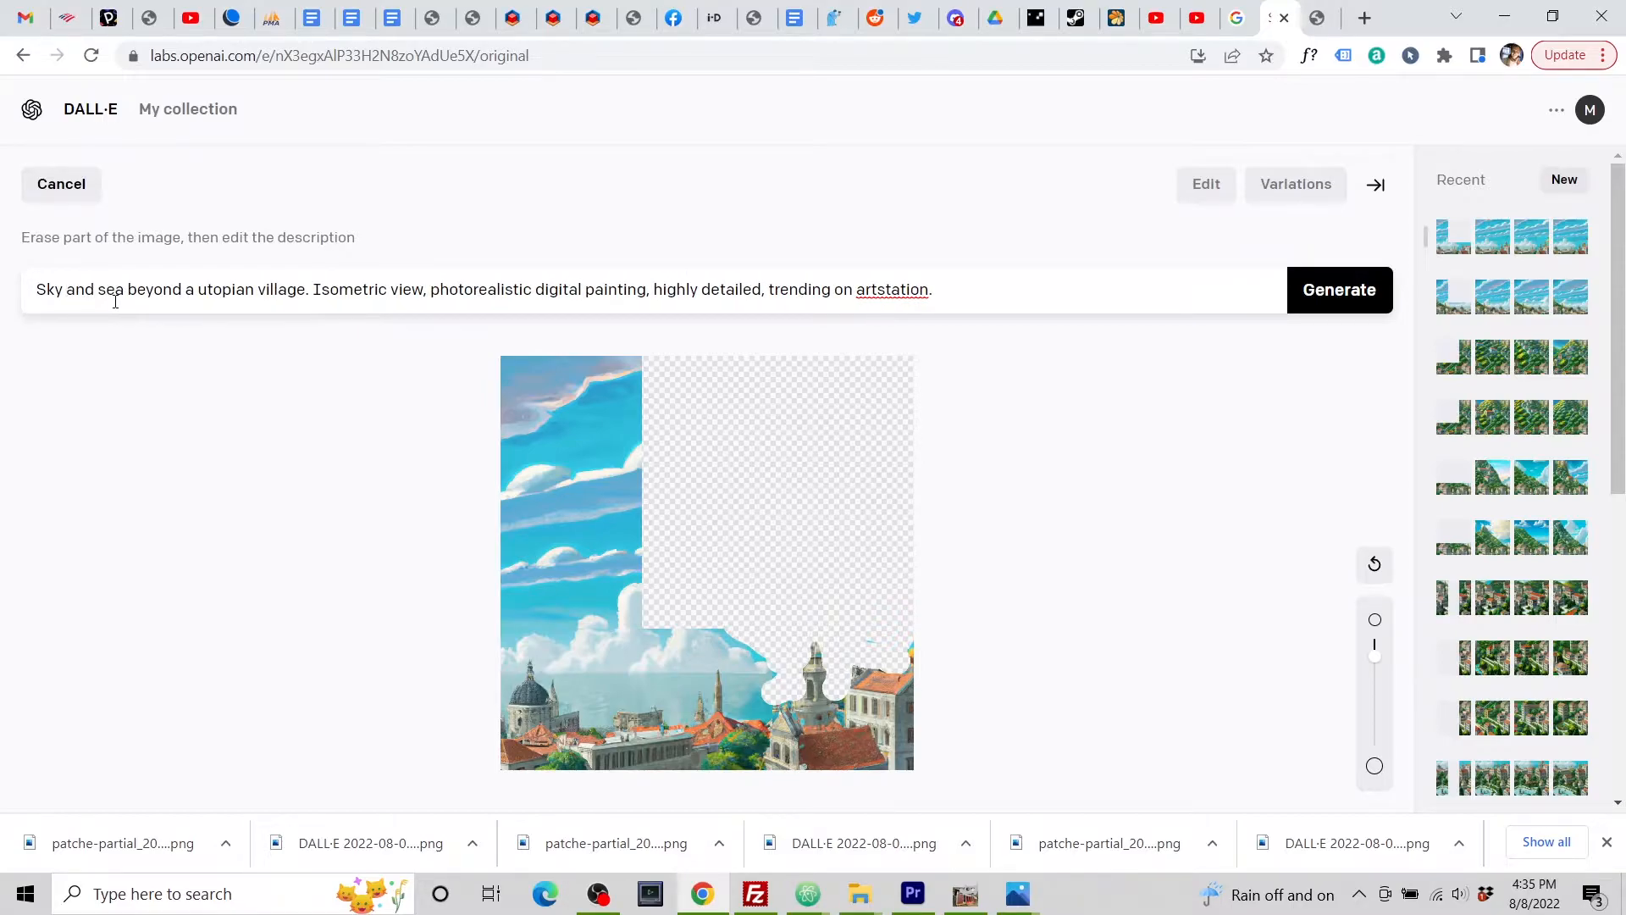
left_click(1343, 290)
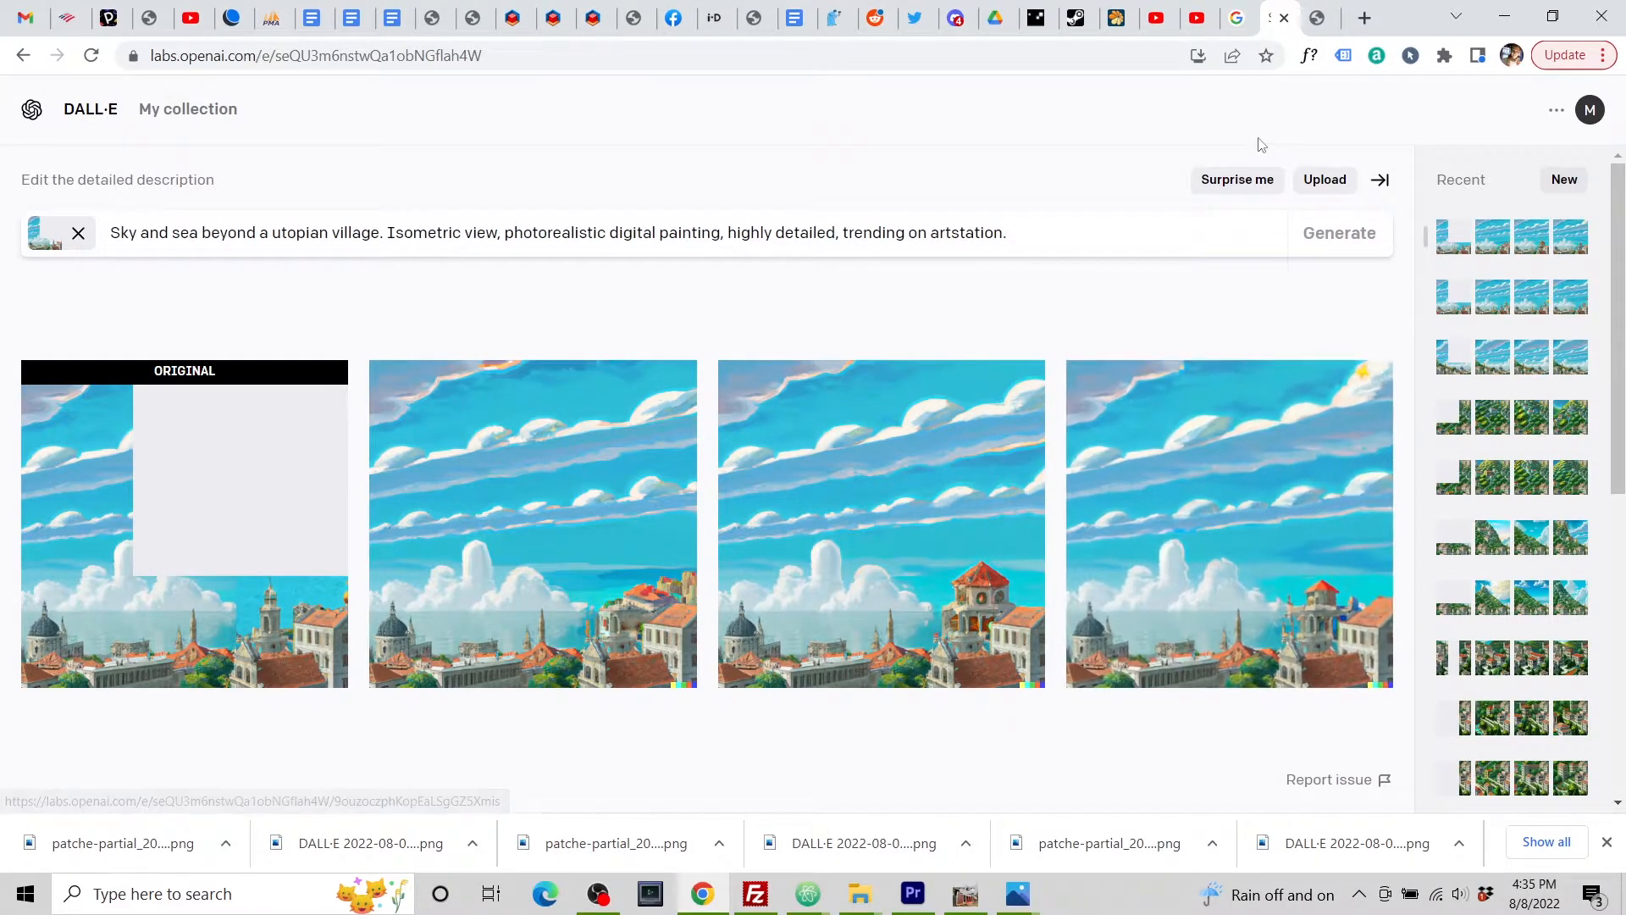
Step: Download the third sky and sea completion and start uploading a completion image for the matching empty tile in PATCH-E
left_click(1294, 523)
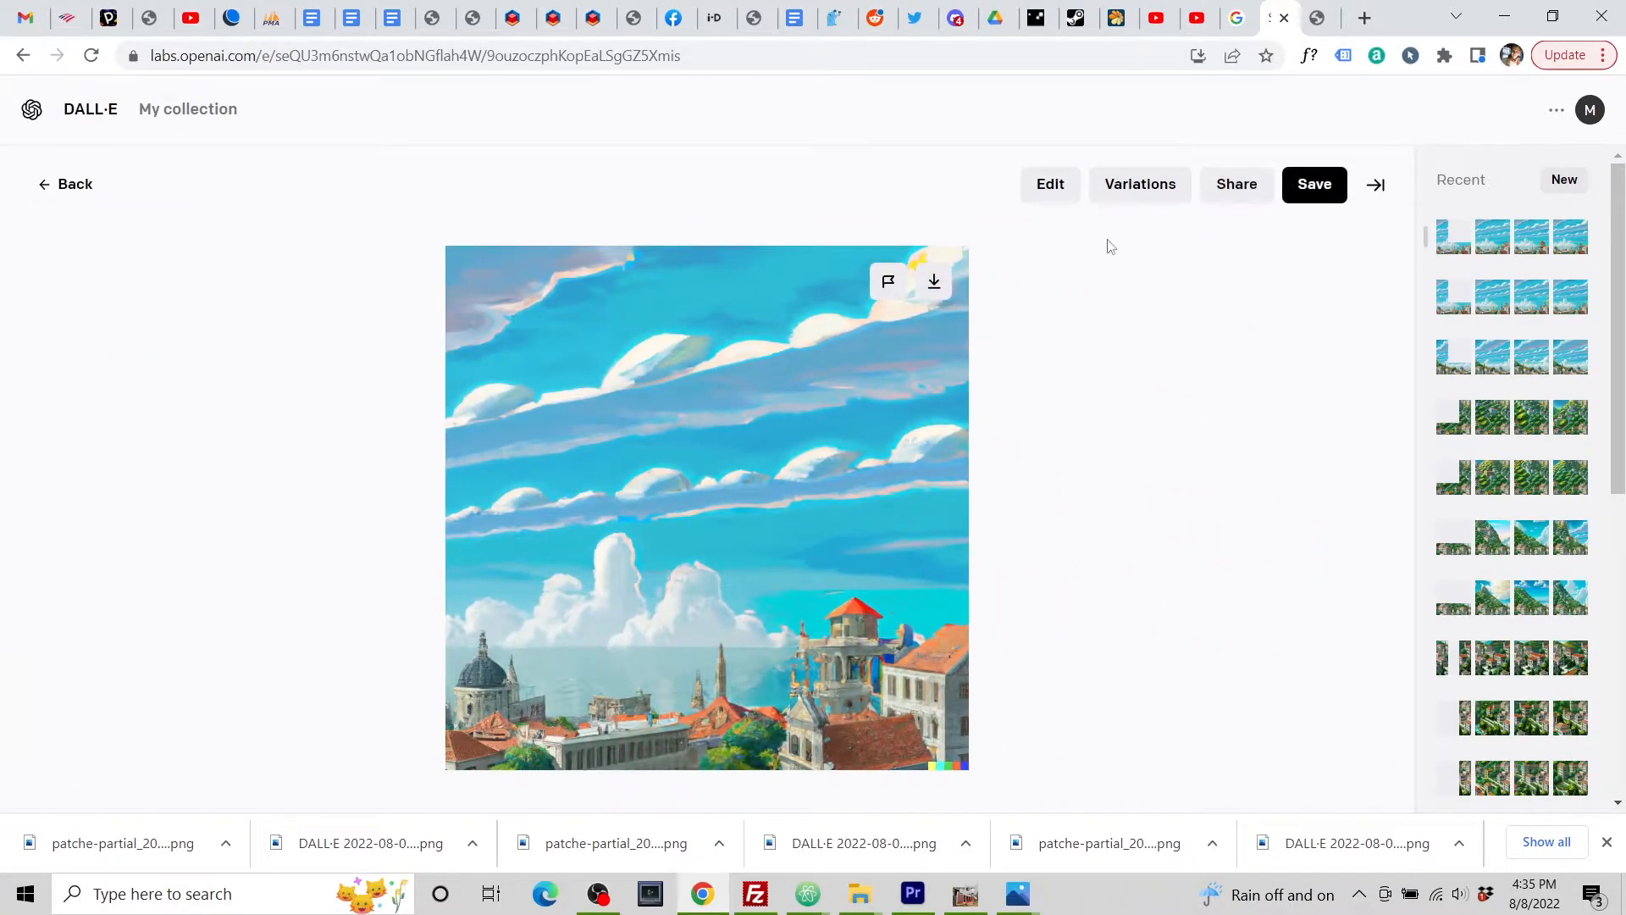
left_click(935, 280)
left_click(1317, 18)
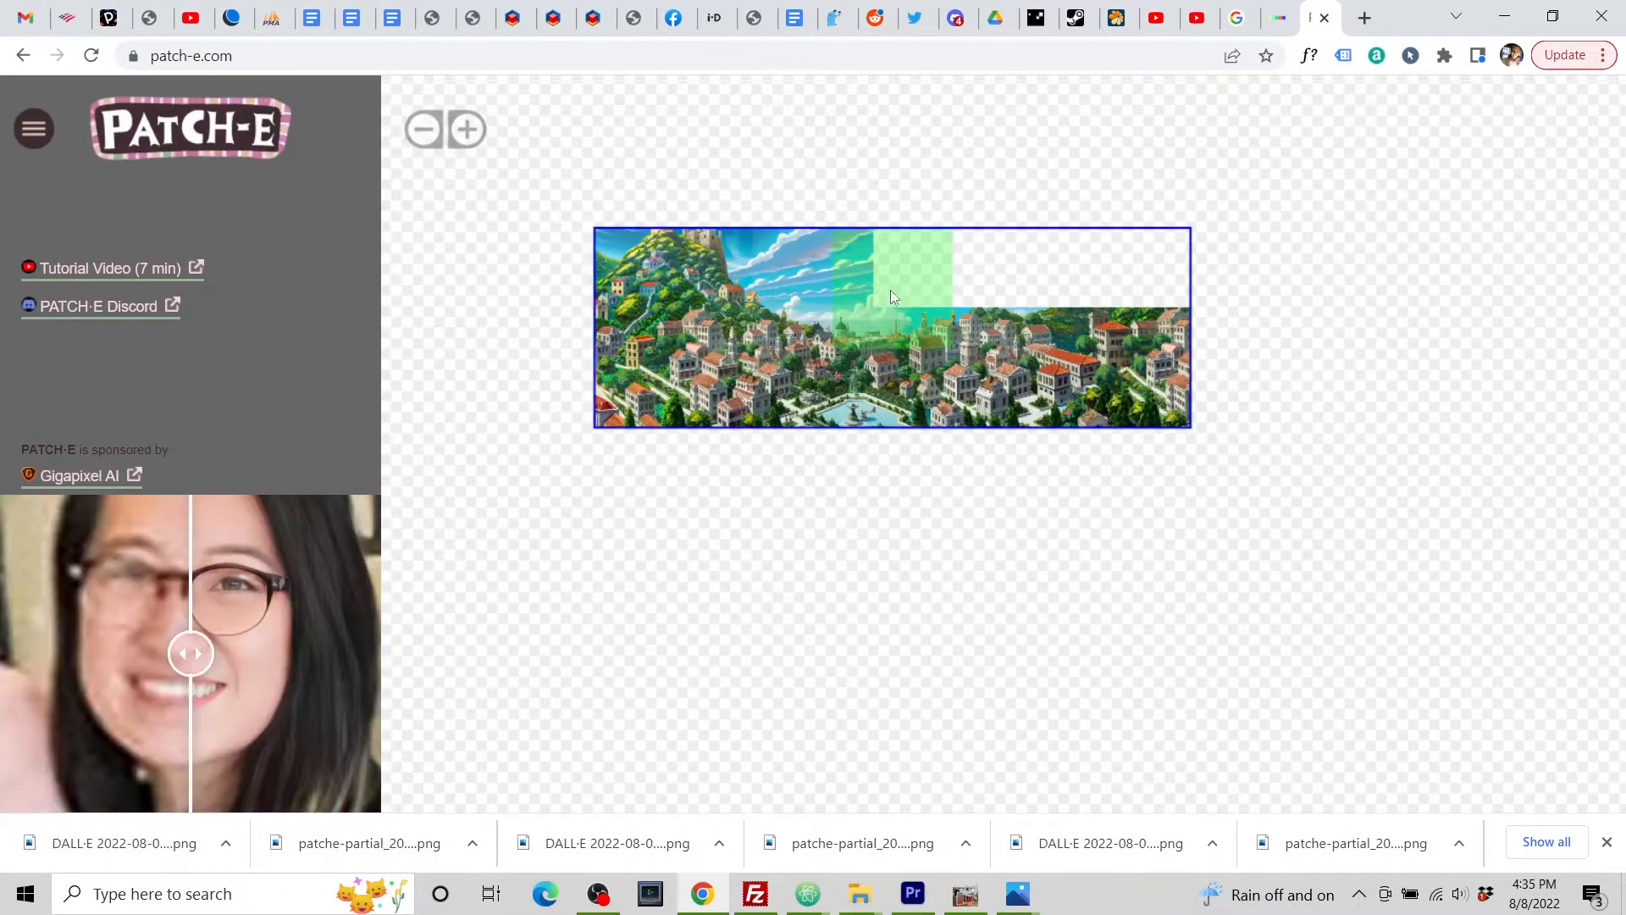
left_click(889, 289)
left_click(942, 328)
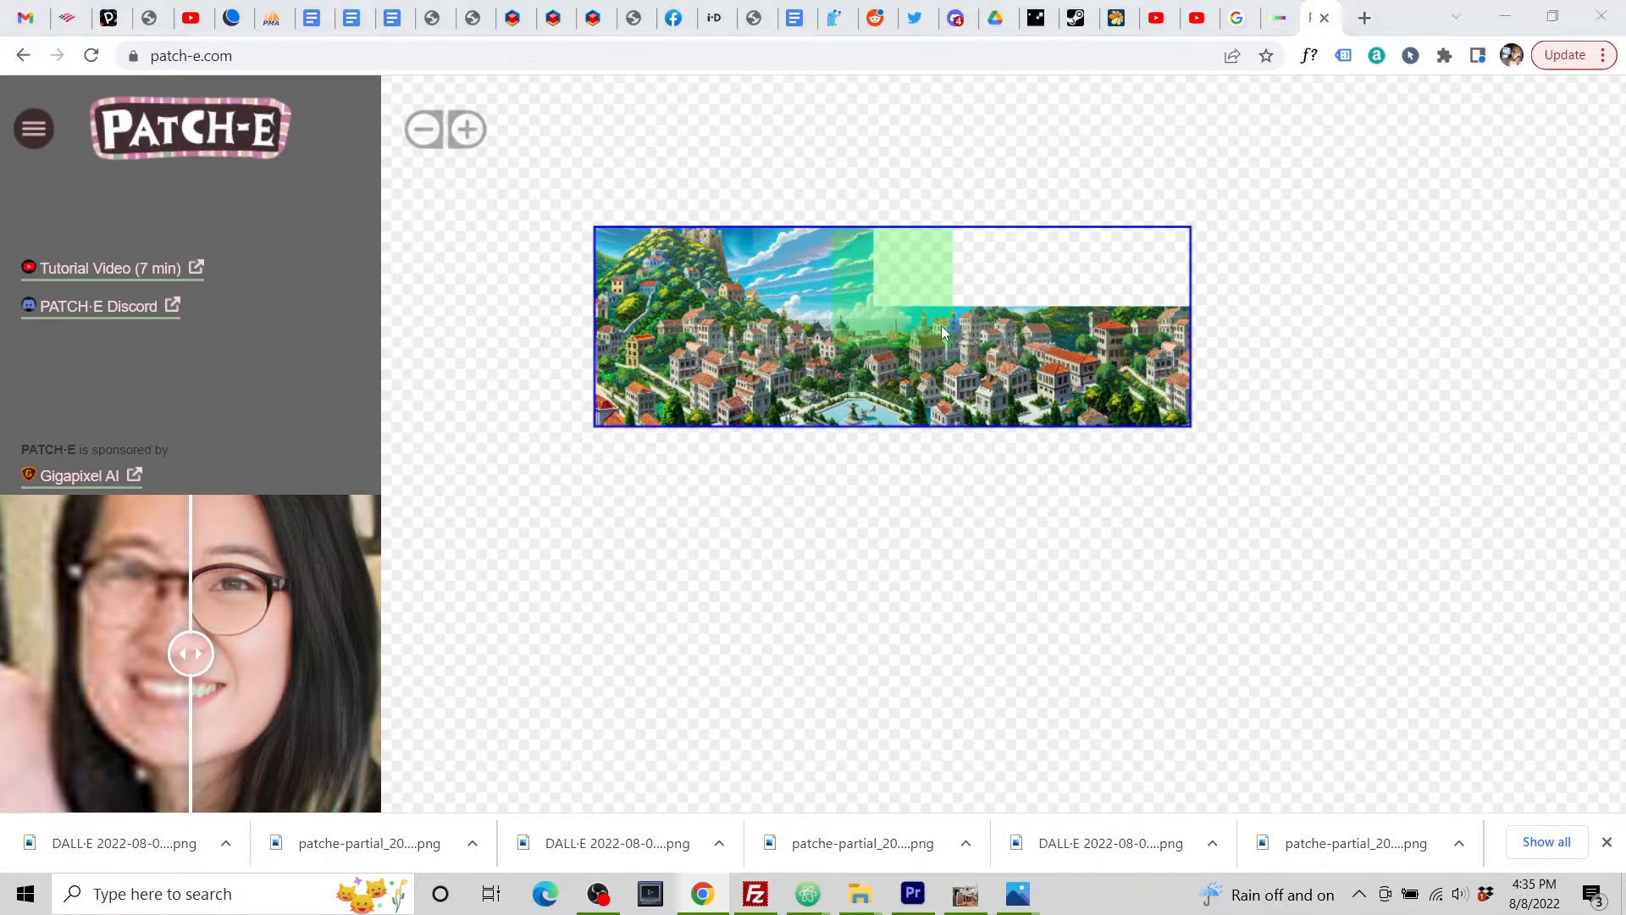
Step: Upload the completion image "DALL·E 2022-08-08 16.35.44" into the selected patch of sky
left_click(725, 384)
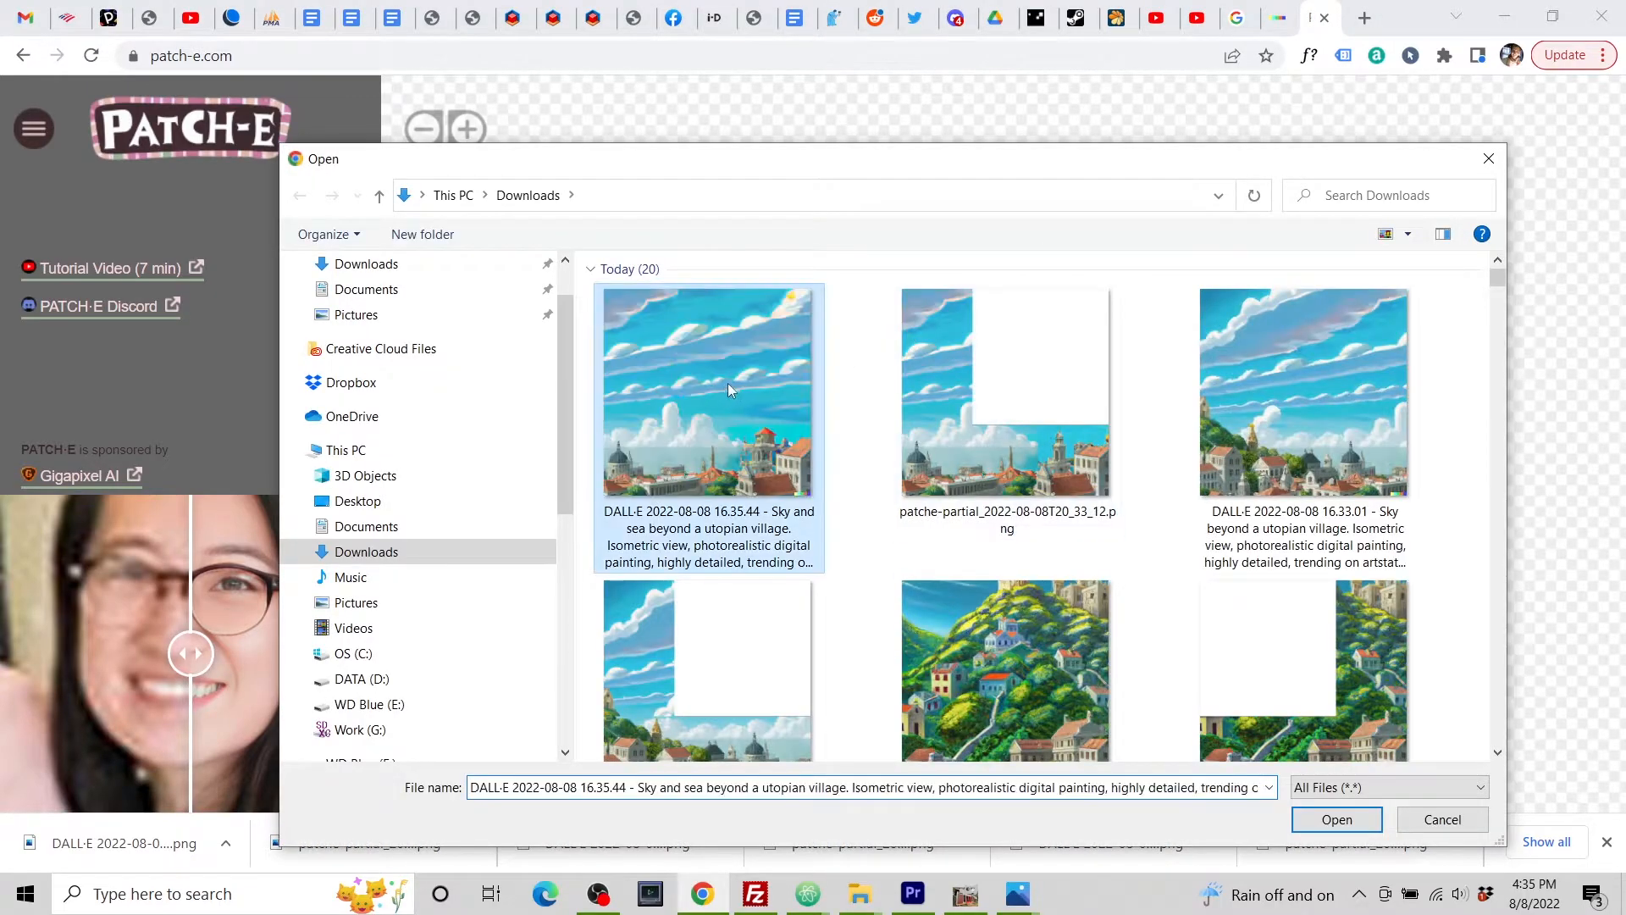
left_click(1337, 819)
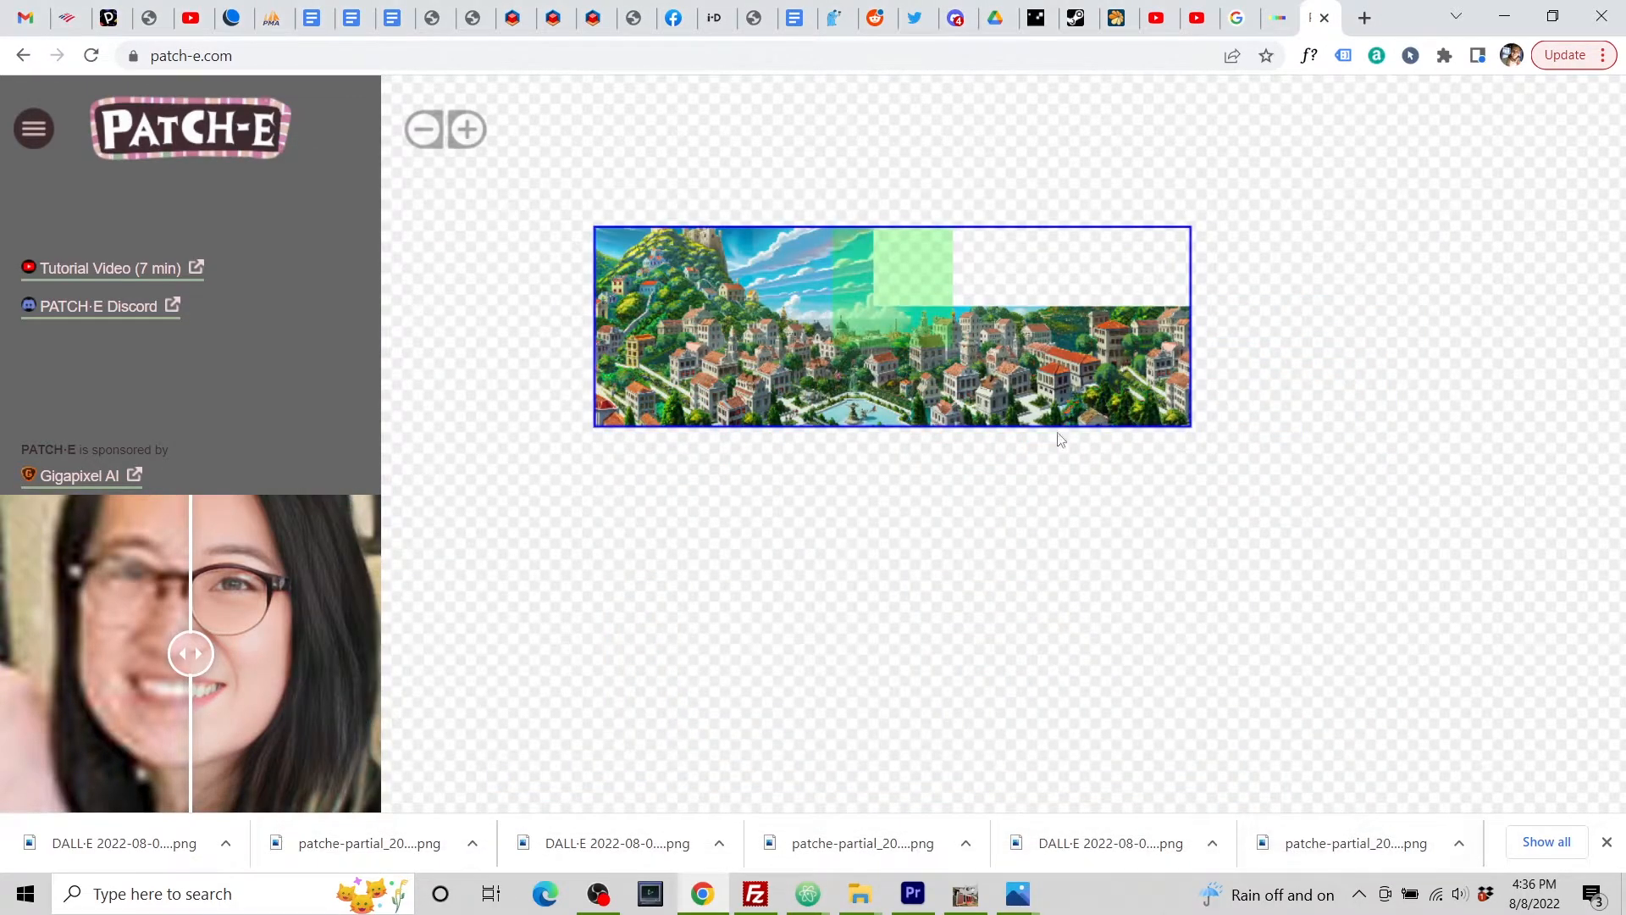
scroll(980, 313, "up", 3)
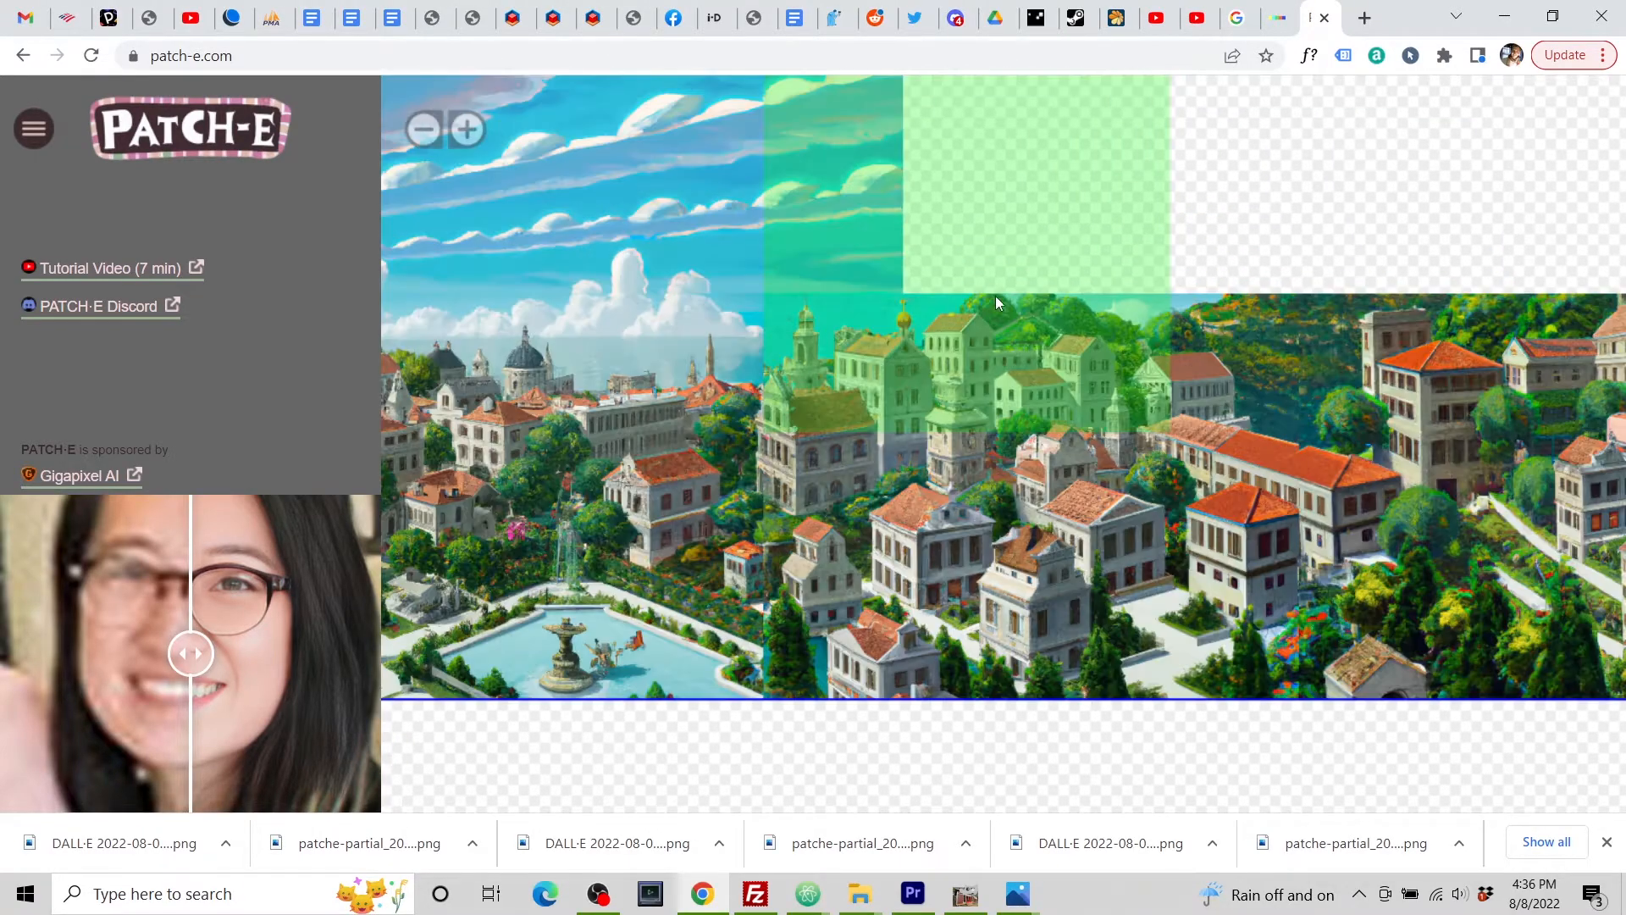
scroll(998, 284, "down", 1)
scroll(971, 280, "down", 1)
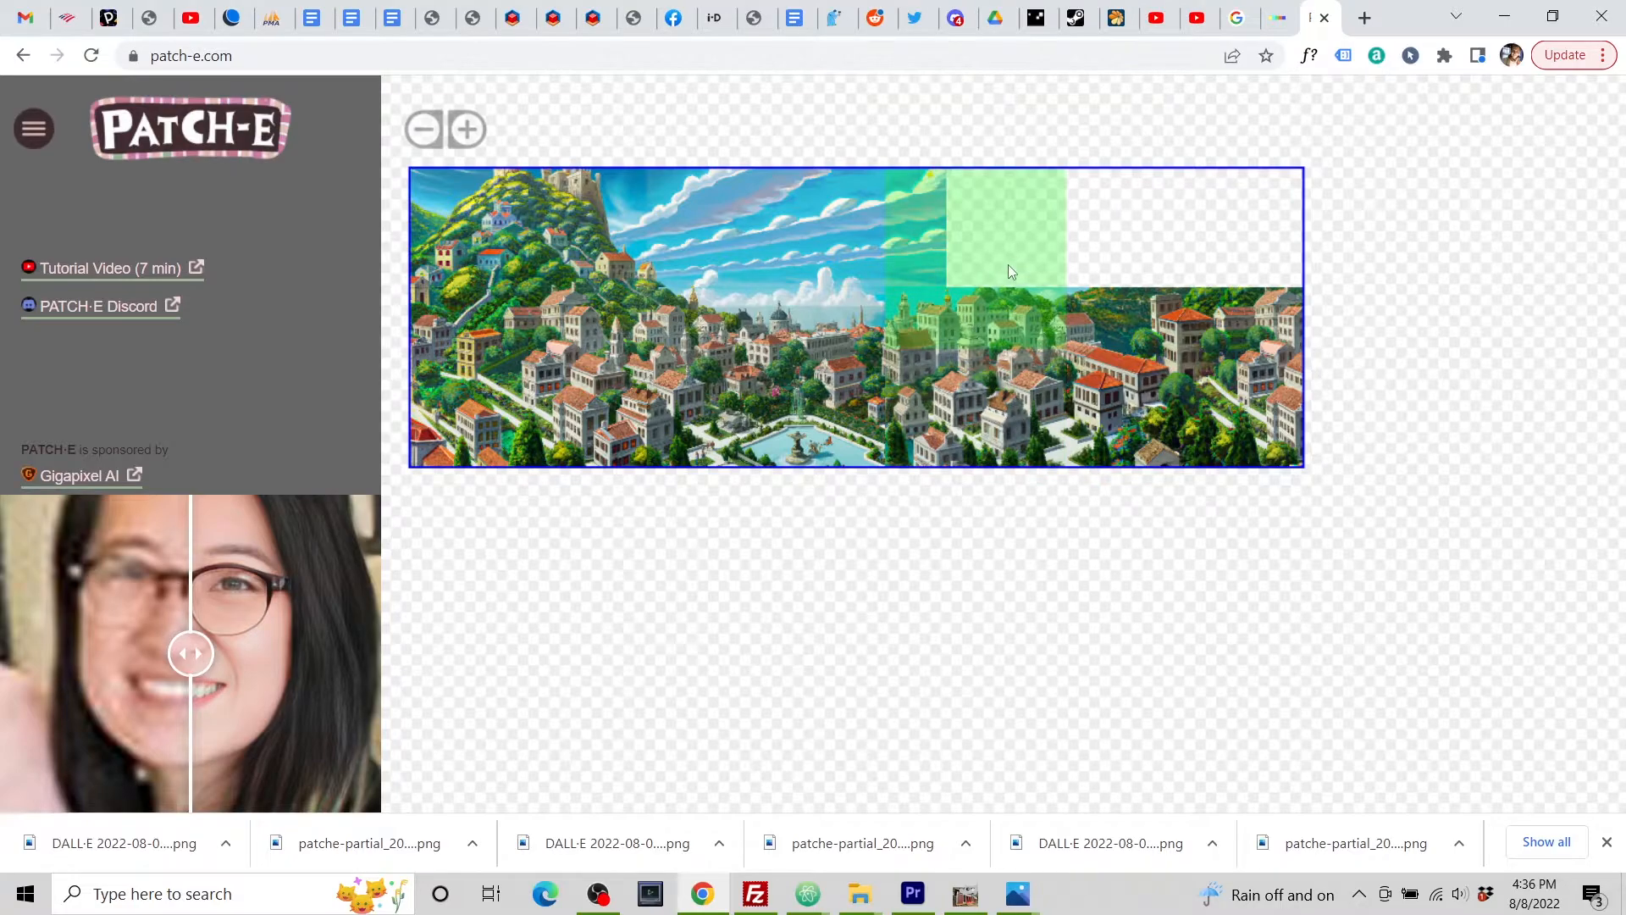
Step: Download a partial image of the patch covering the empty sky and hillside above the village's right side
left_click(1113, 273)
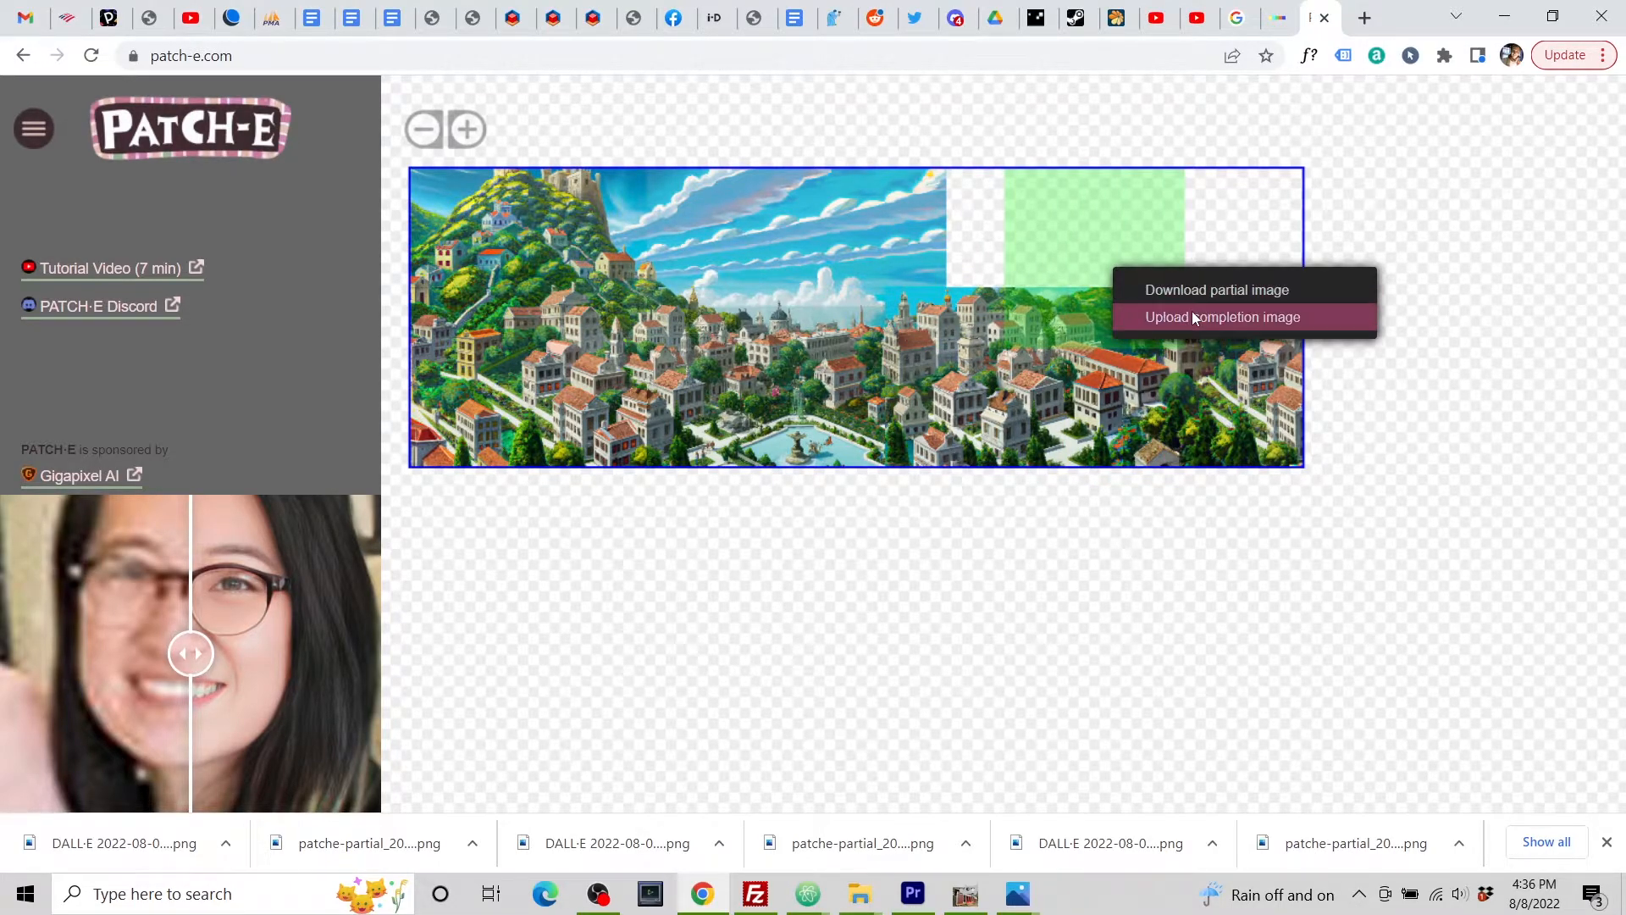
left_click(1437, 174)
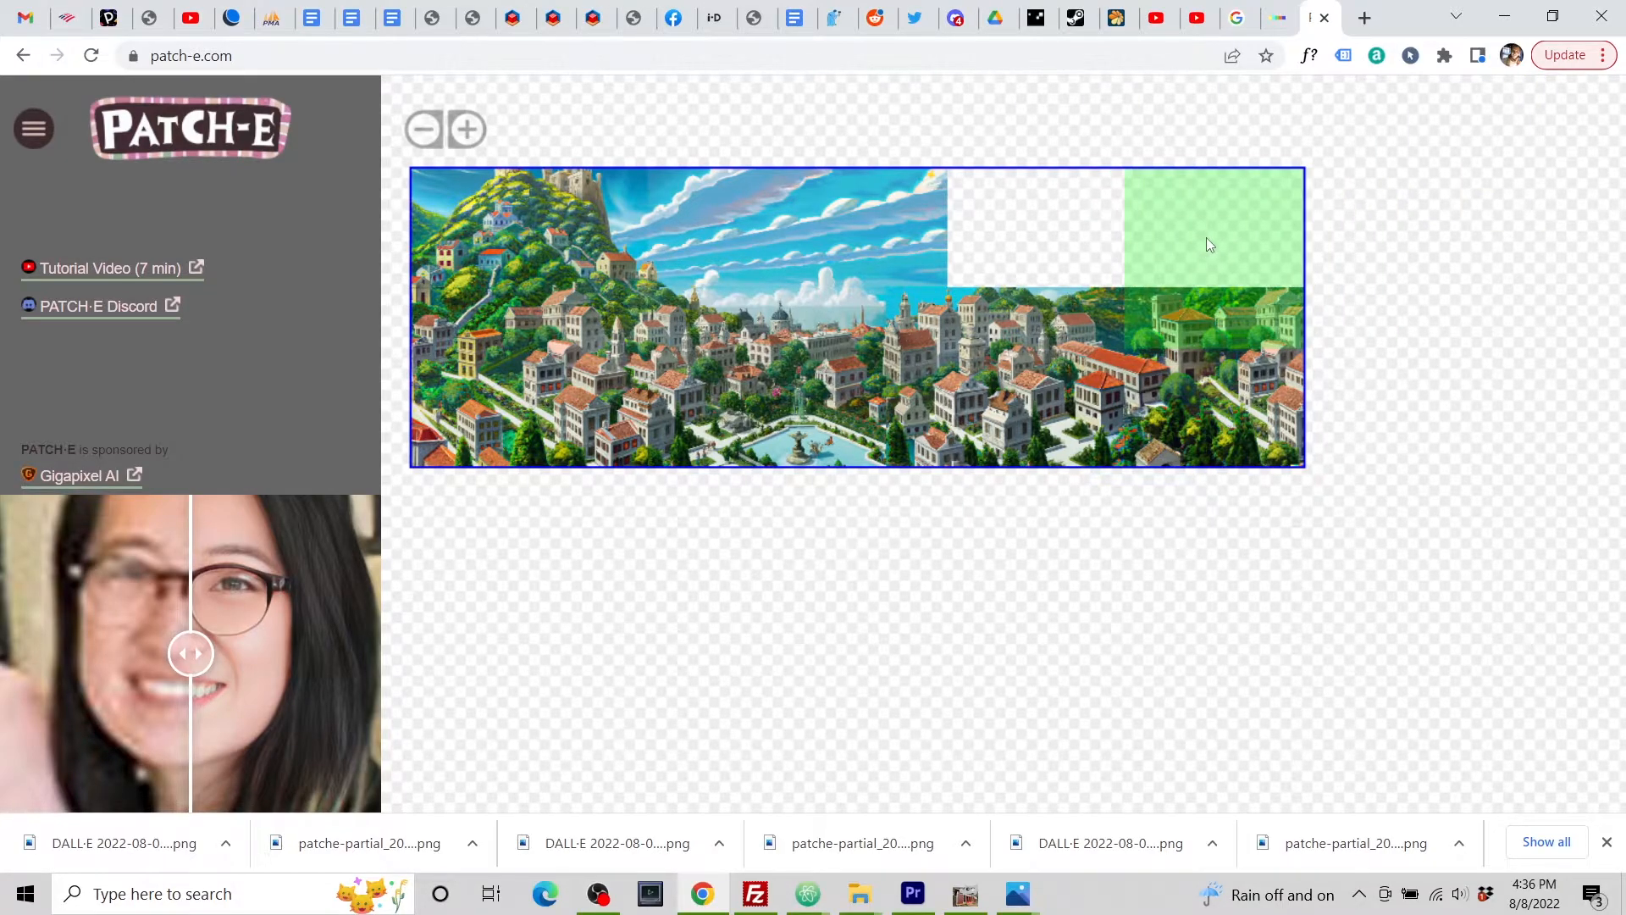
left_click(1042, 240)
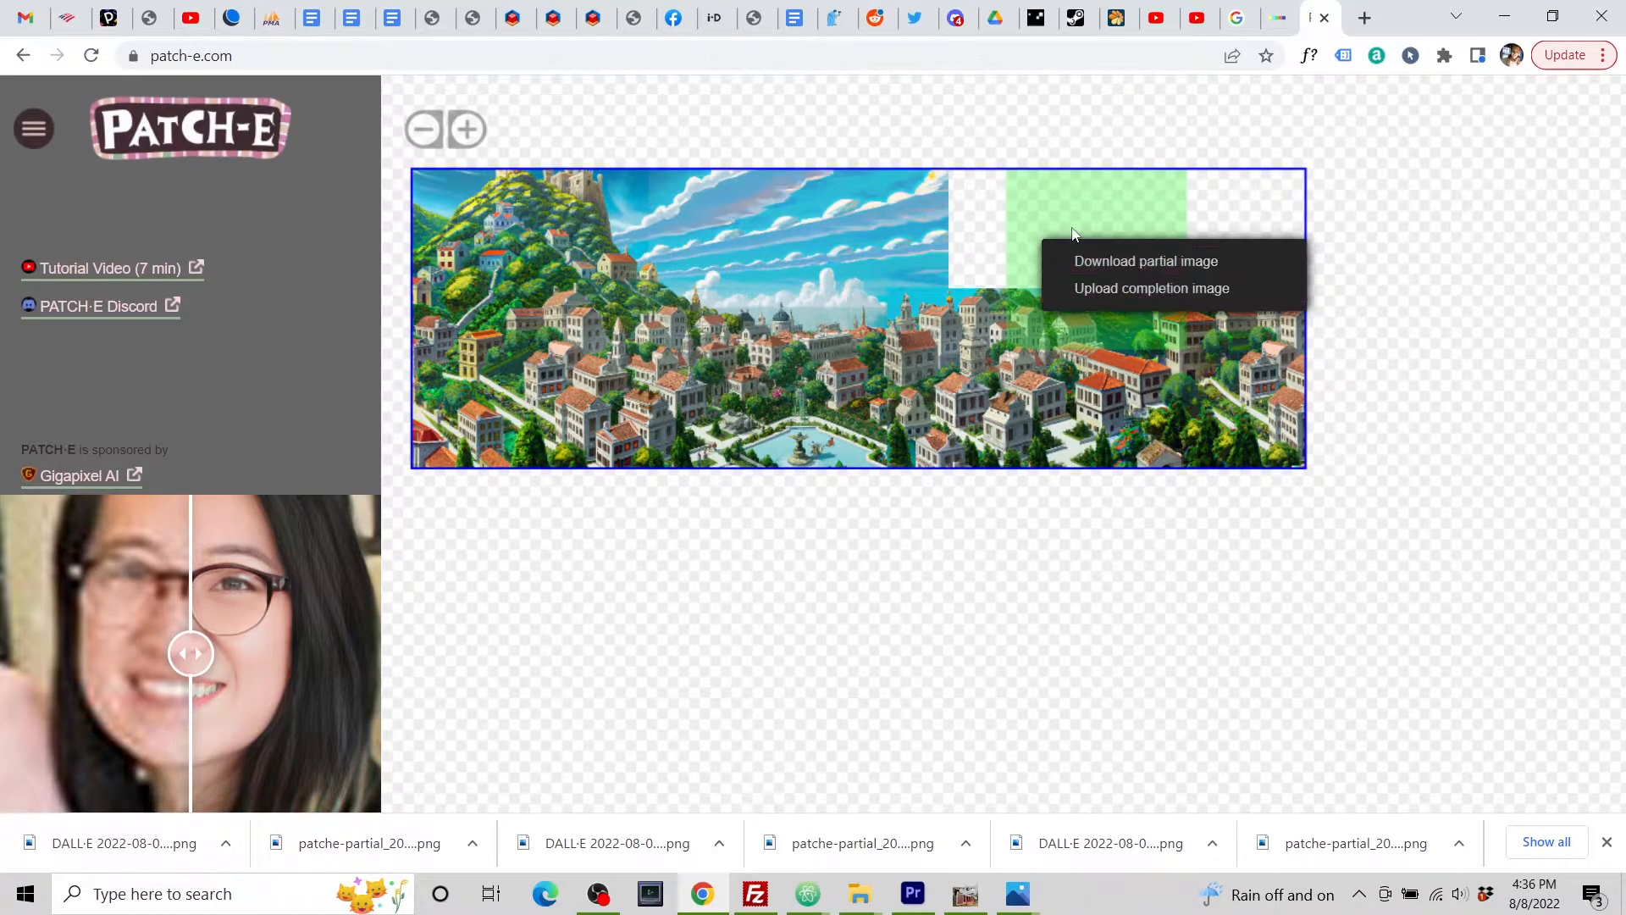
left_click(1159, 261)
Step: Switch to DALL·E, upload patche-partial_2022-08-08T20_36_19.png with its full crop, and choose to edit the image
left_click(1277, 17)
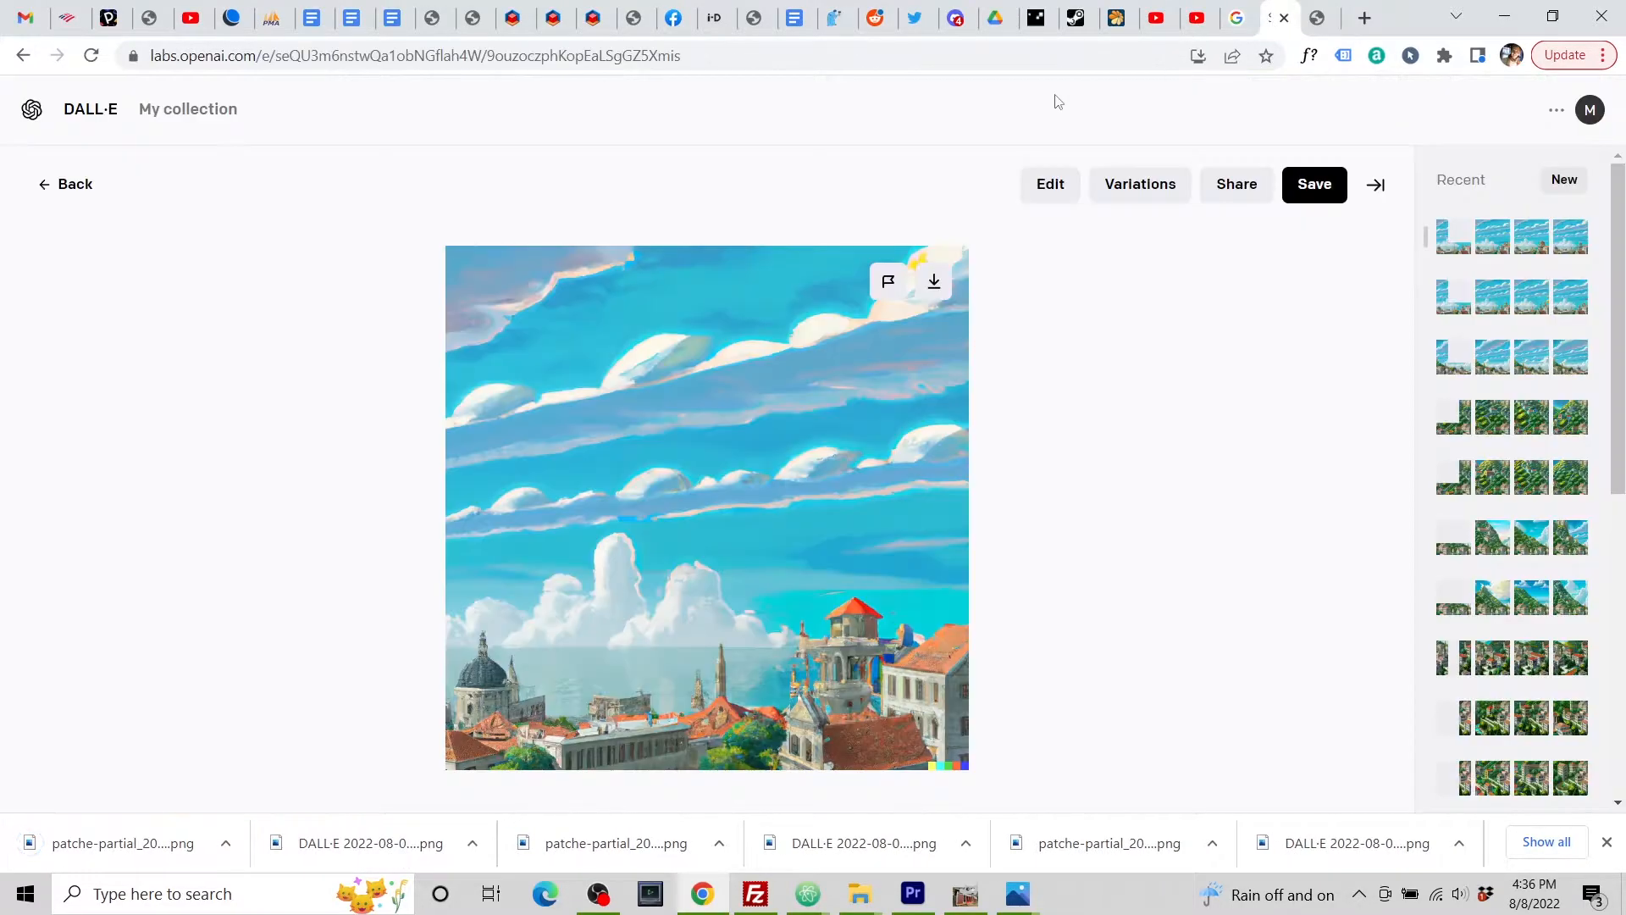
left_click(62, 191)
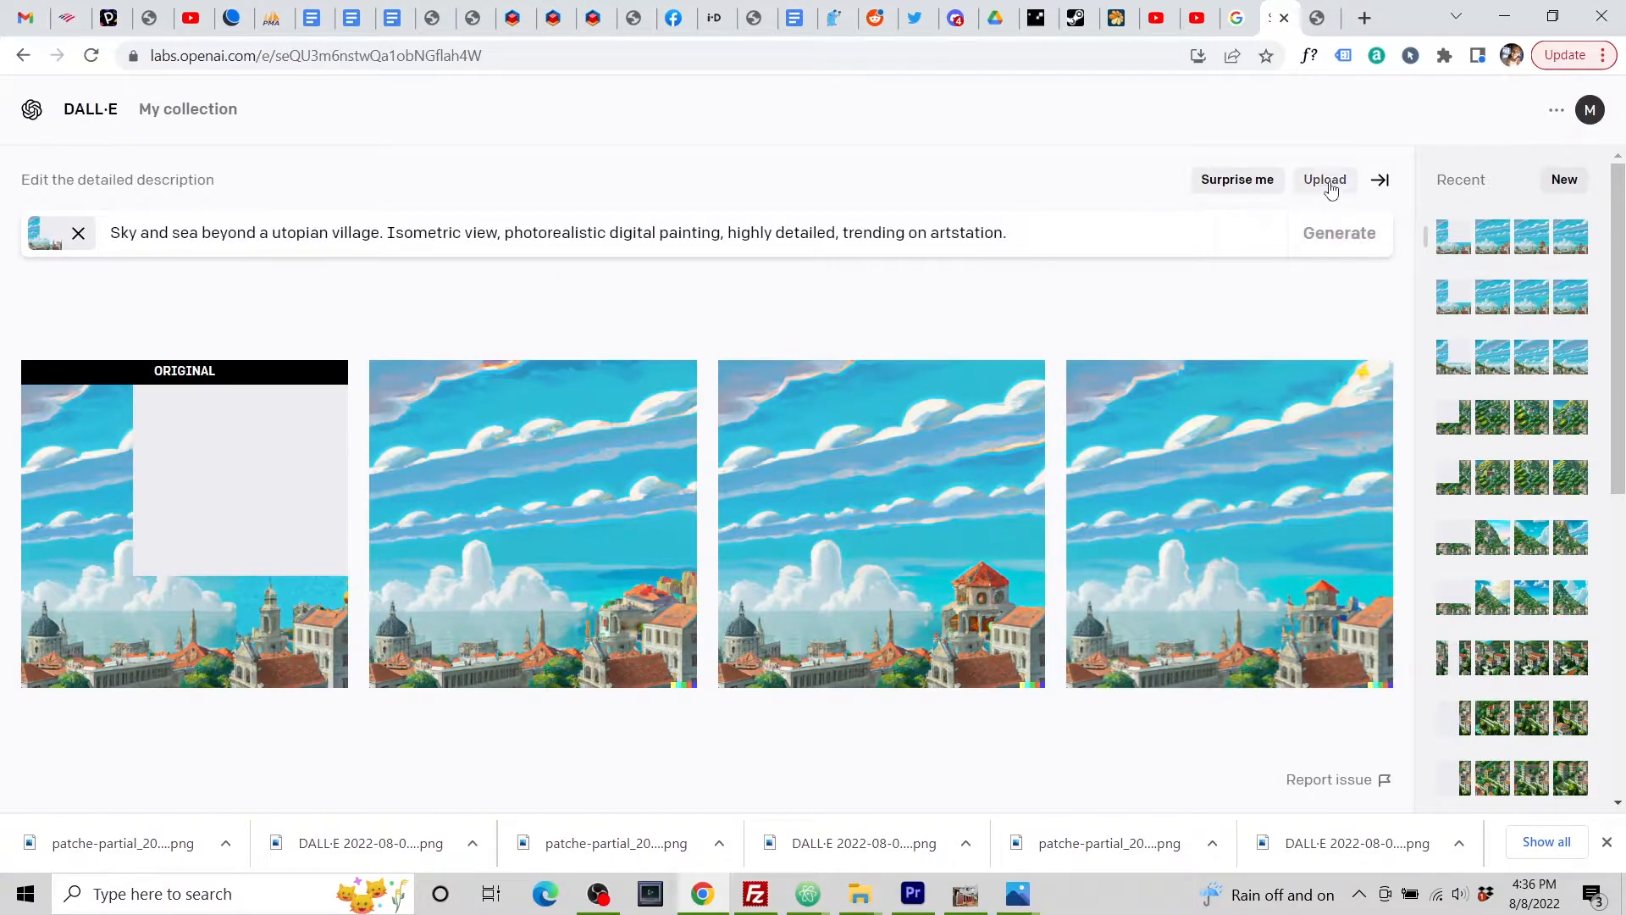
left_click(1327, 183)
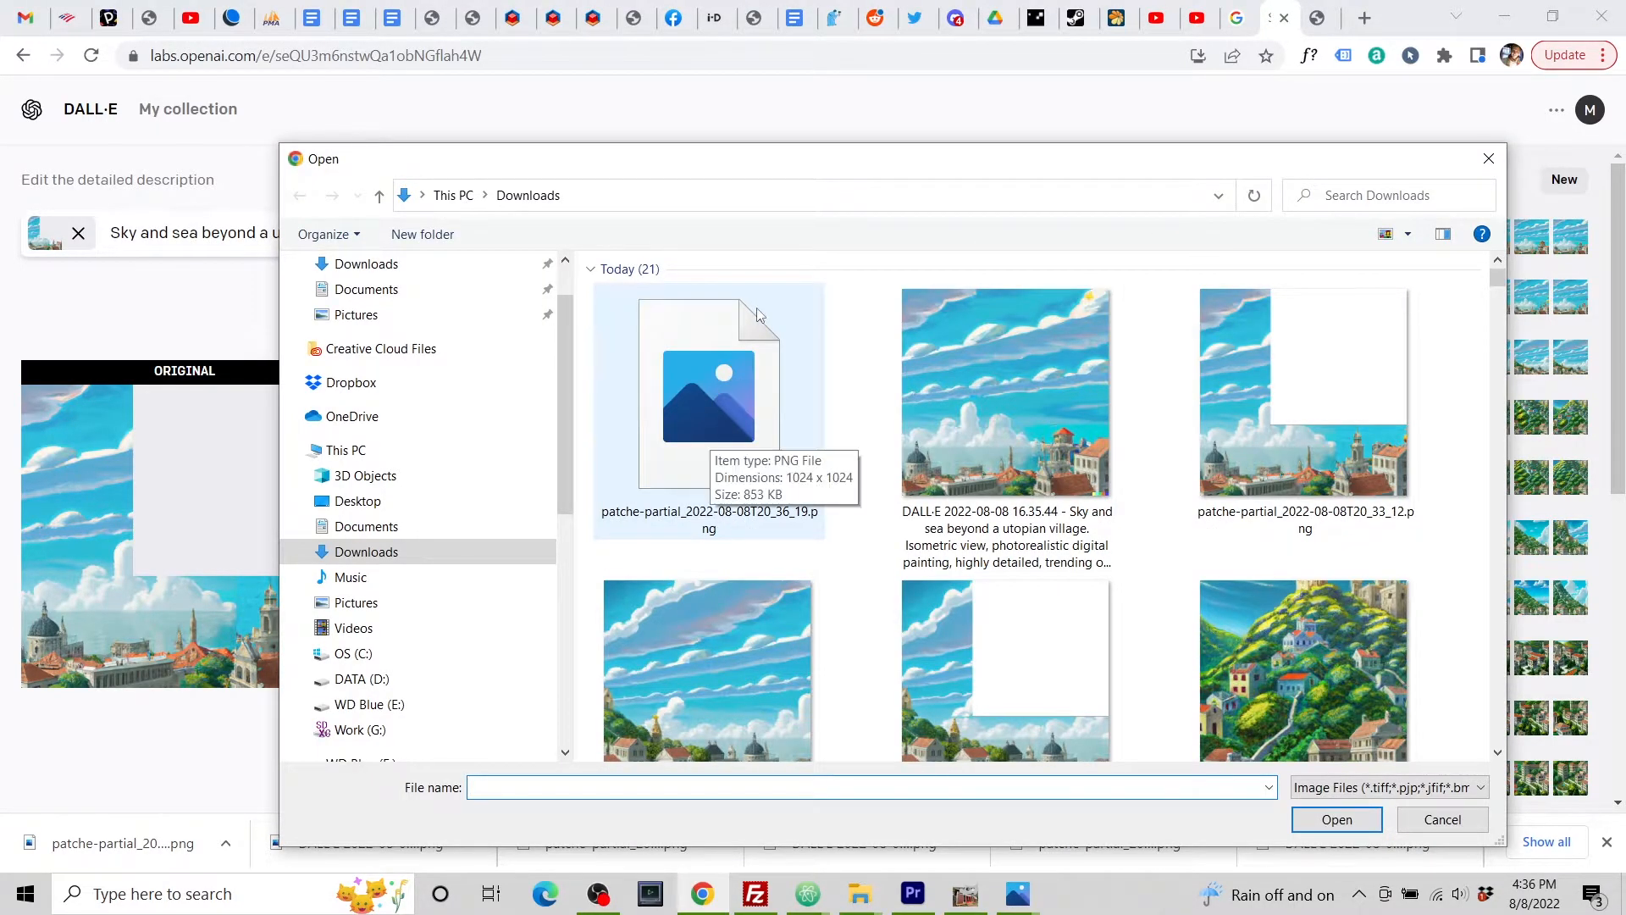
left_click(718, 383)
left_click(1324, 822)
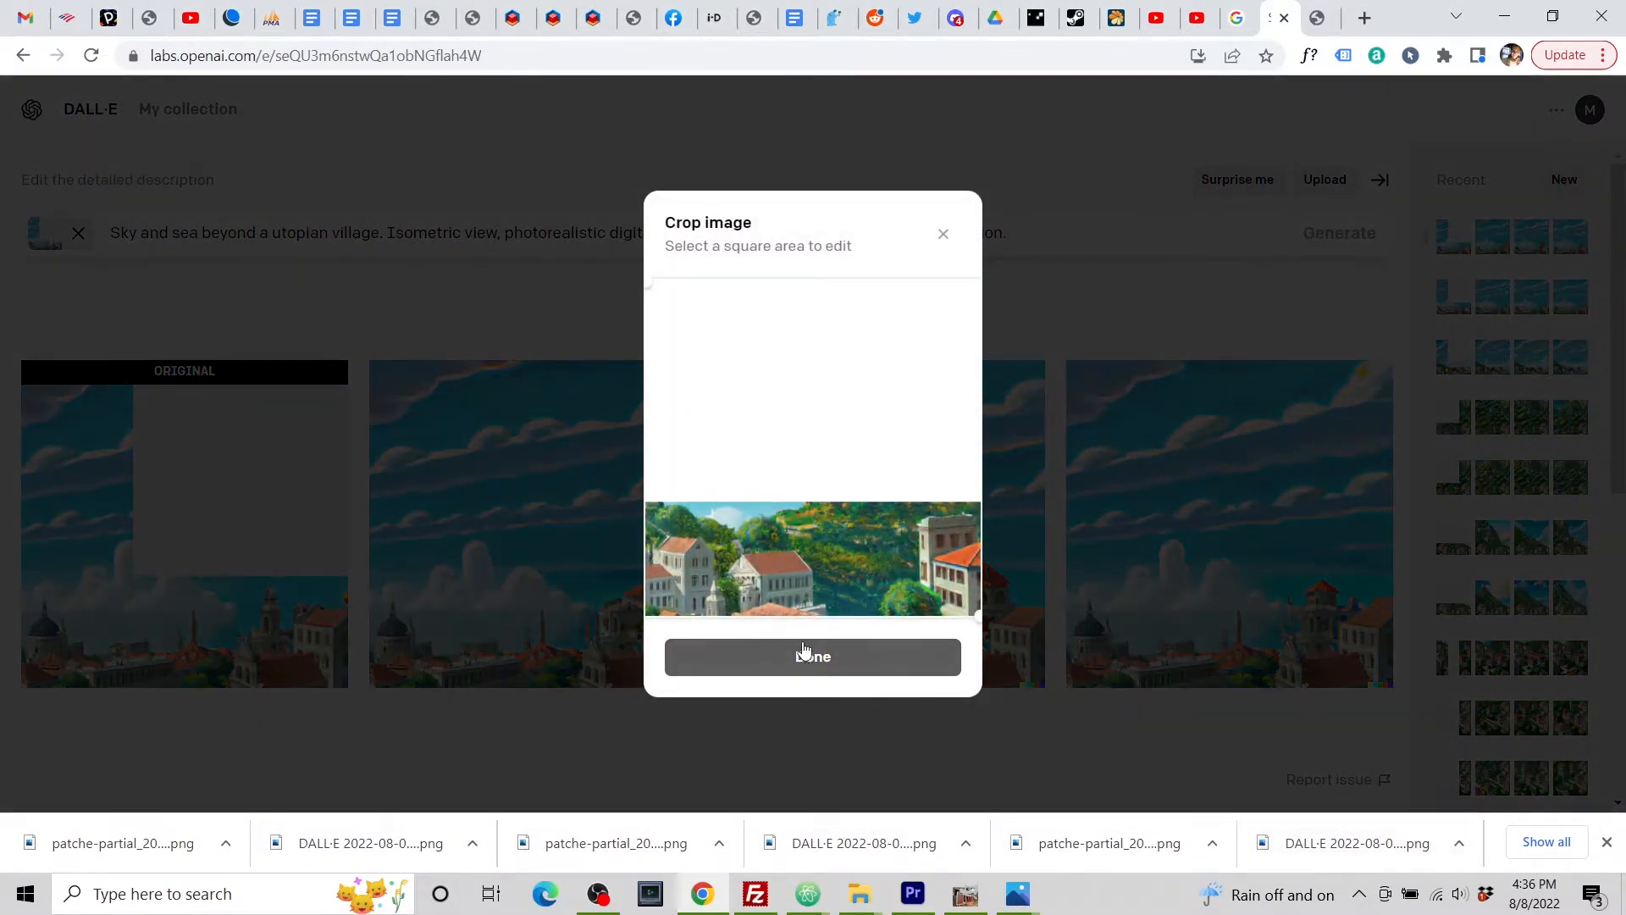
left_click(805, 652)
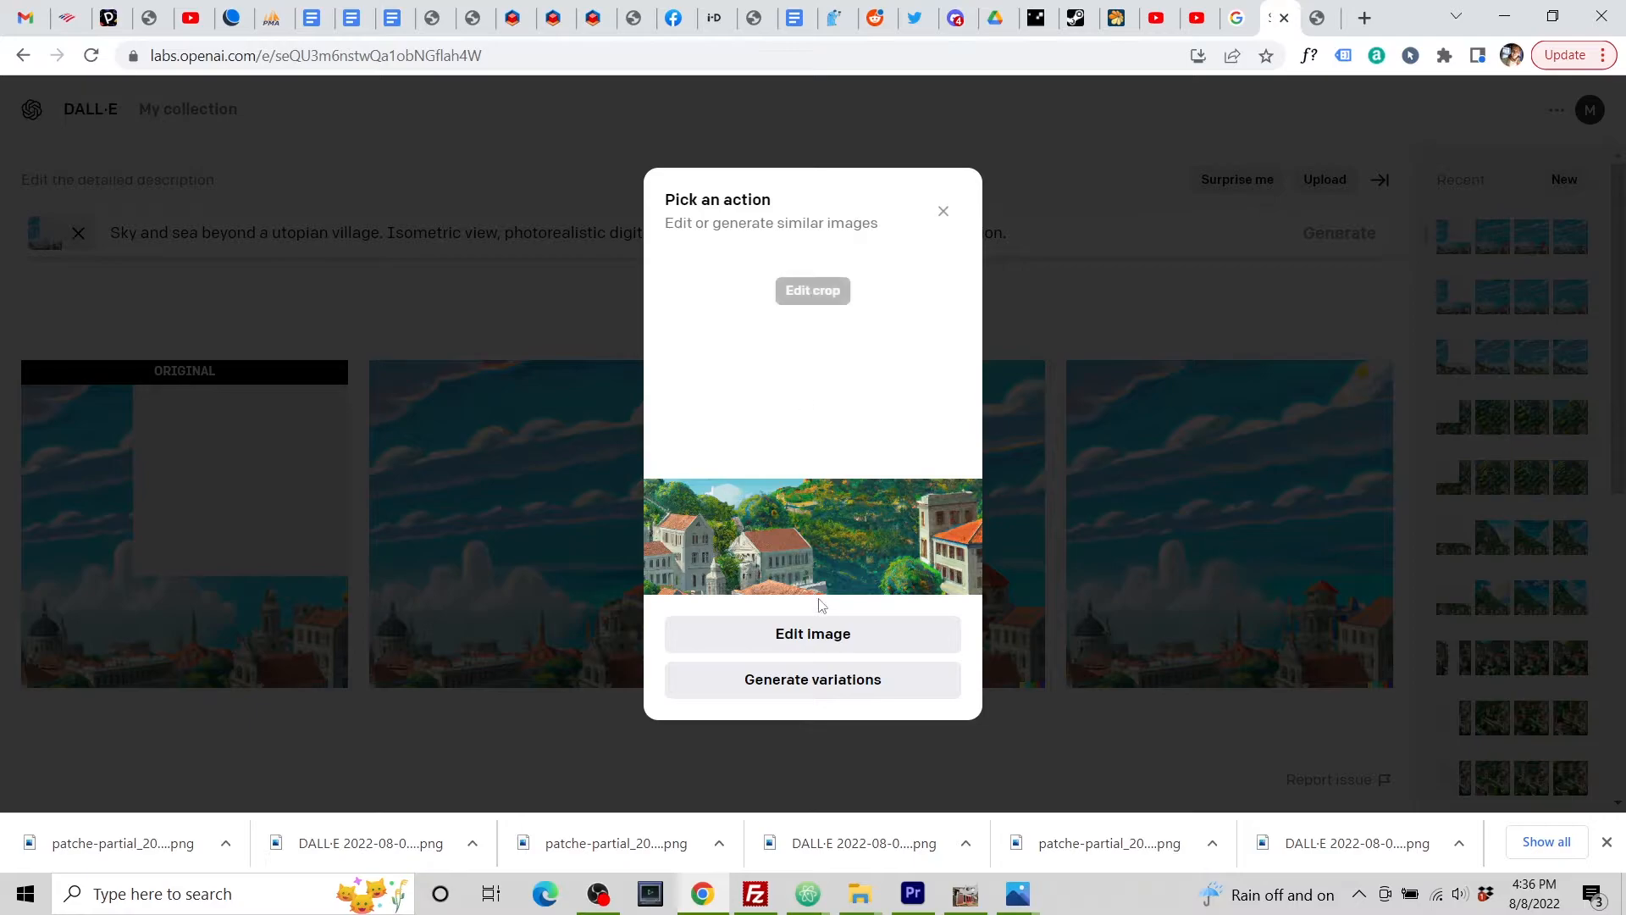
left_click(839, 639)
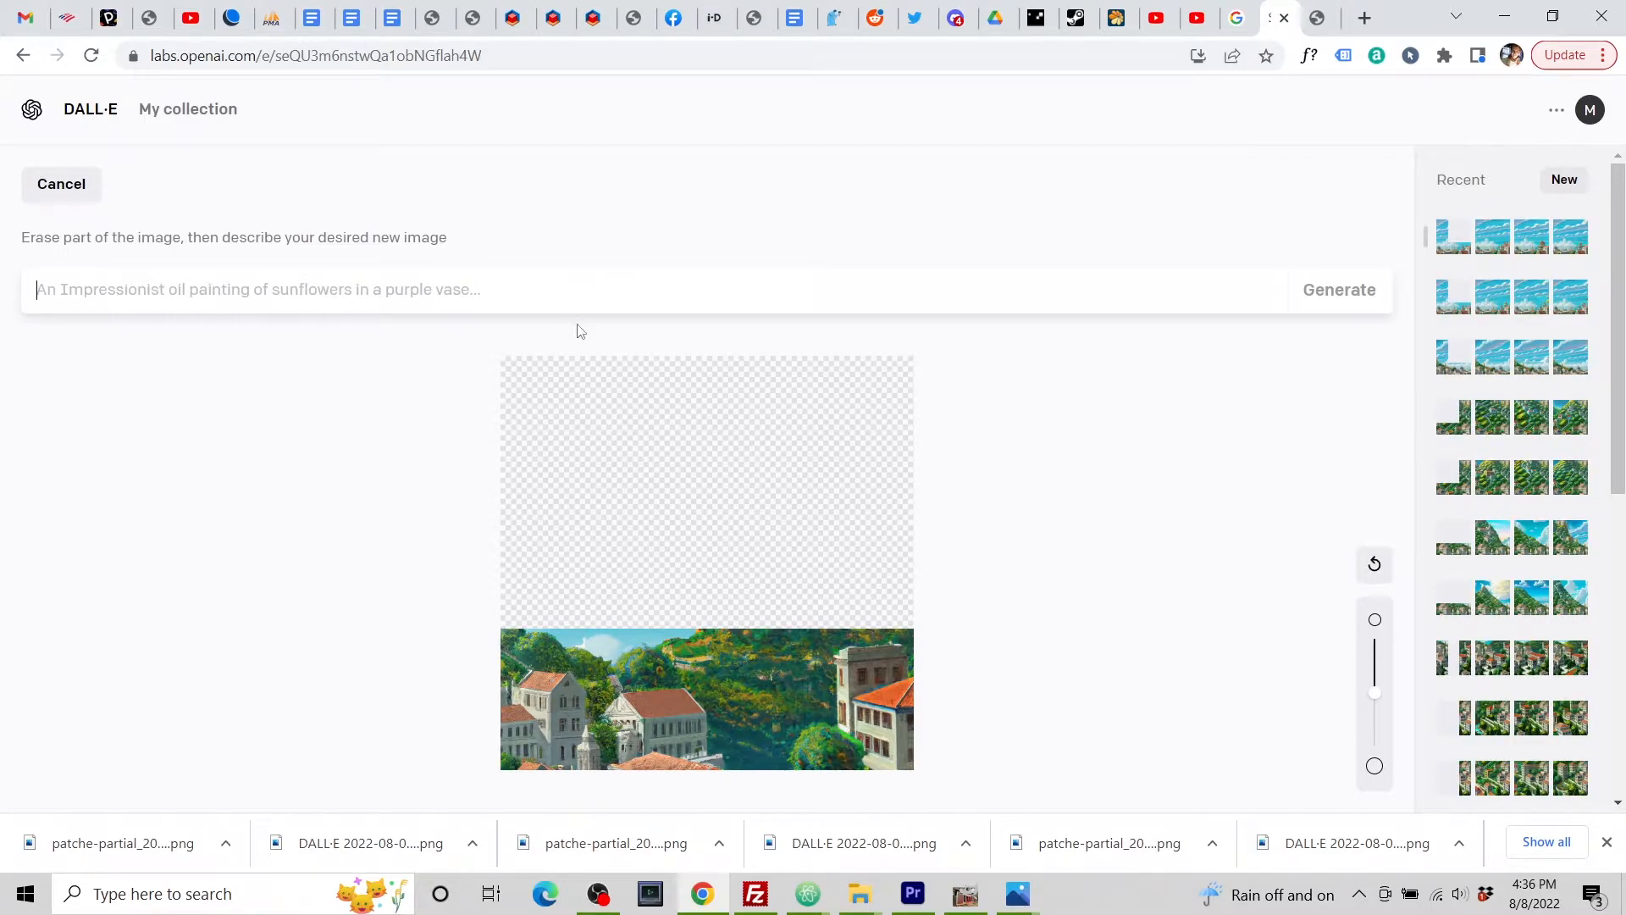
Step: Enter the prompt "Hill beyond a utopian village. Isometric view, photorealistic digital painting, highly detailed, trending on artstation." and submit it
type("Sky and sea beyond a utopian village. Isometric view, photorealistic digital painting, highly detailed, trending on artstation.")
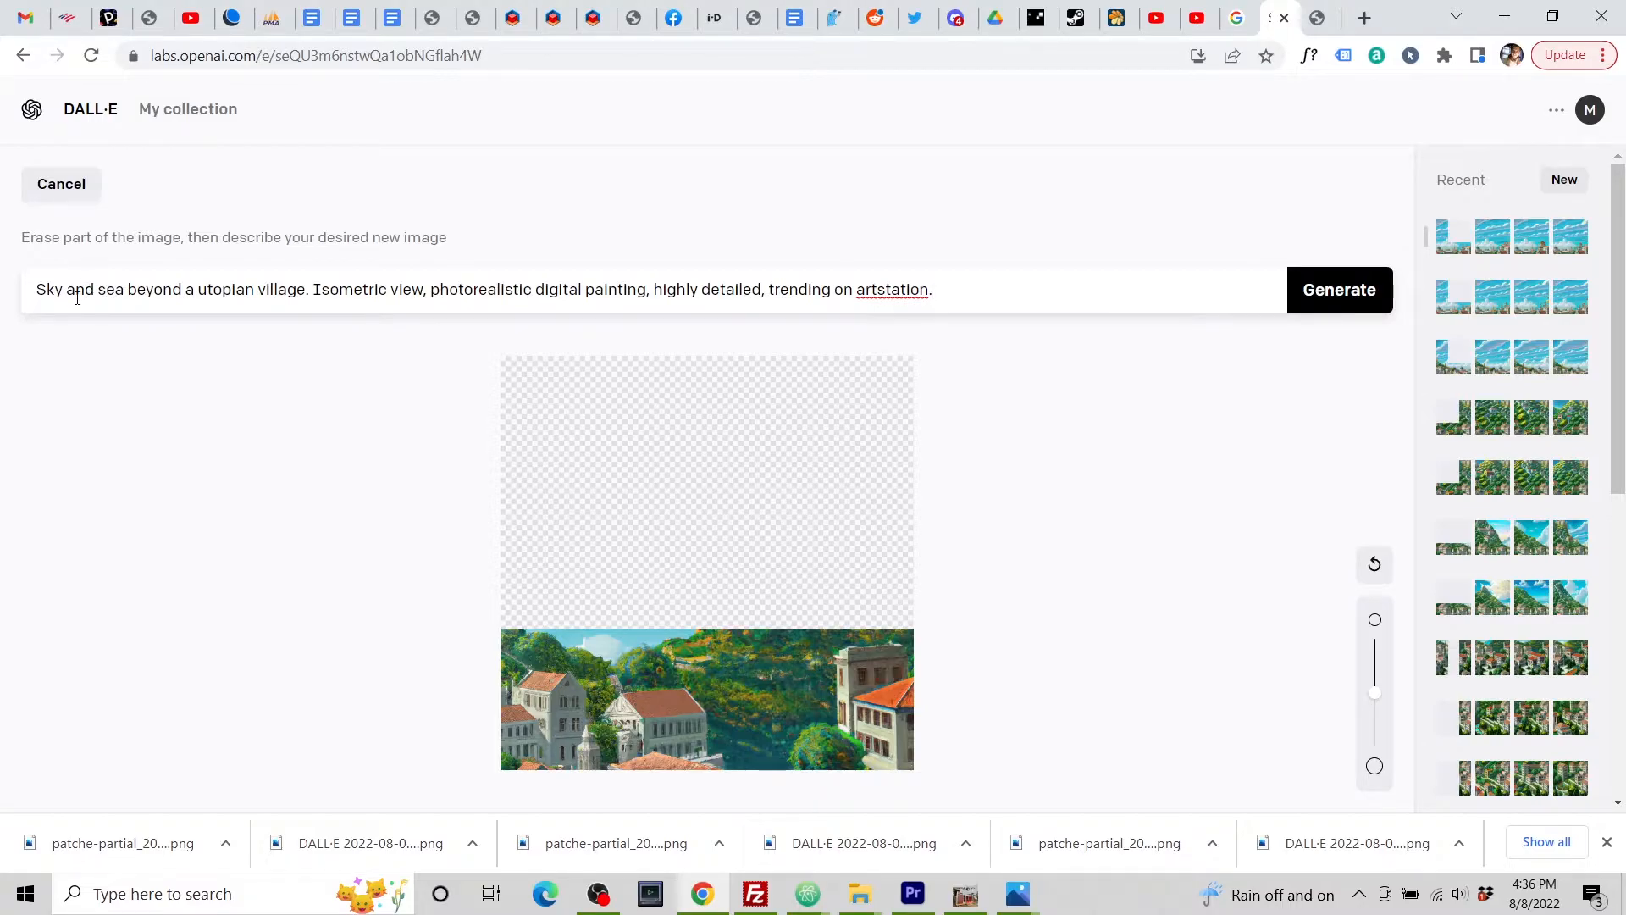
left_click_drag(119, 292, 4, 281)
type("Hill")
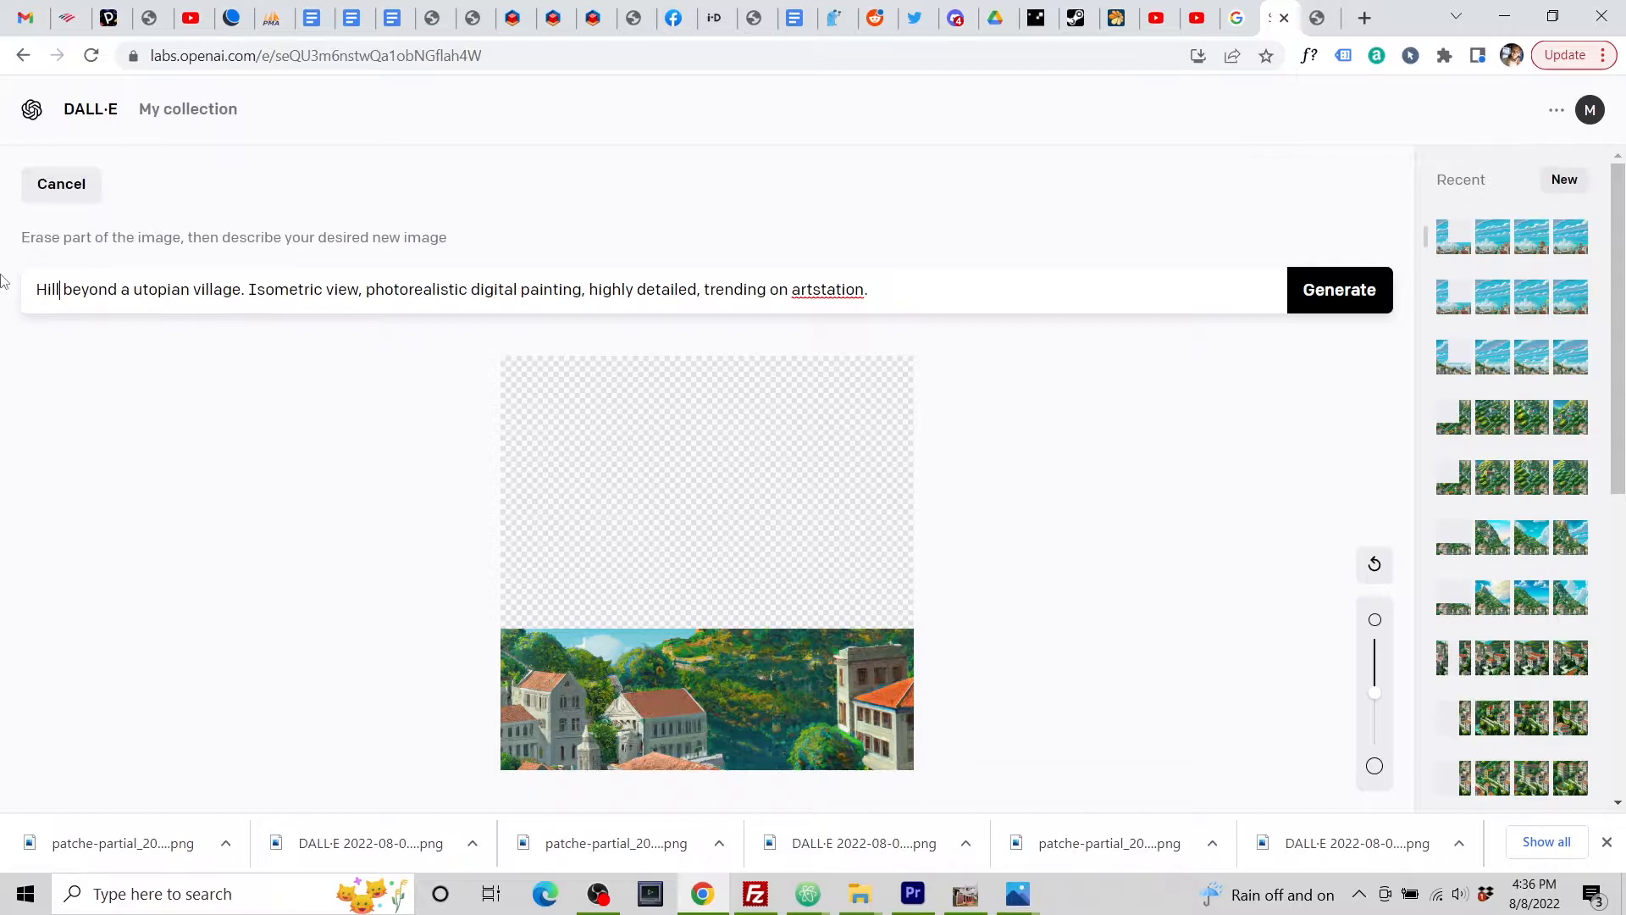
key("Return")
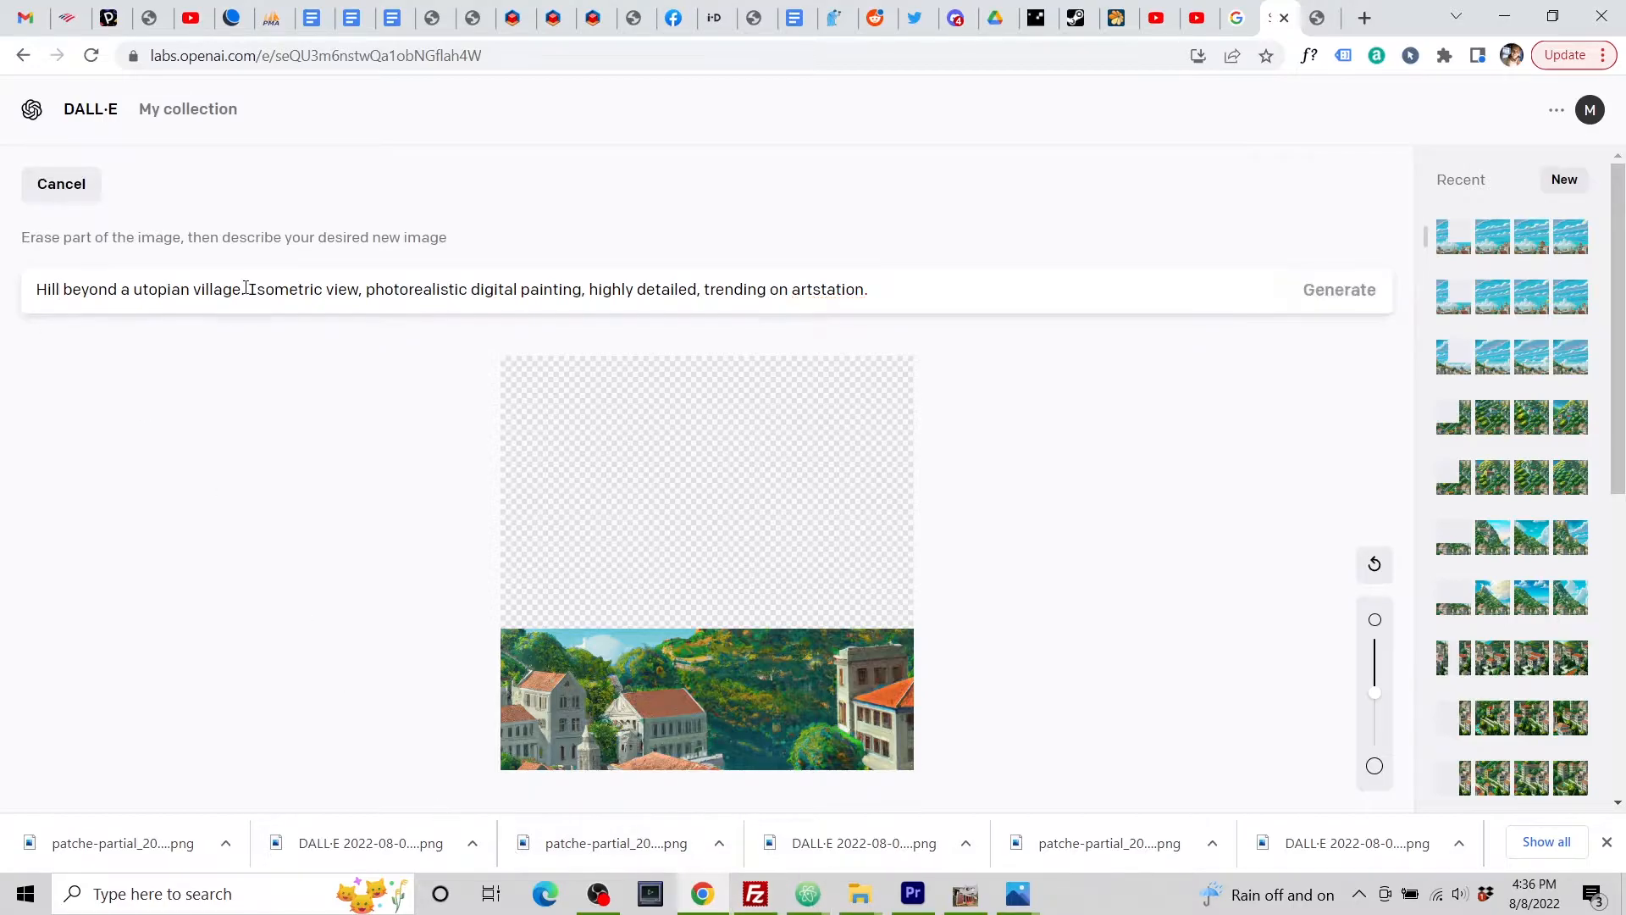
Step: Add "showing town square. Hanging gardens, classical architecture, art nouveau style." after "utopian village" in the prompt and generate the images
left_click(244, 289)
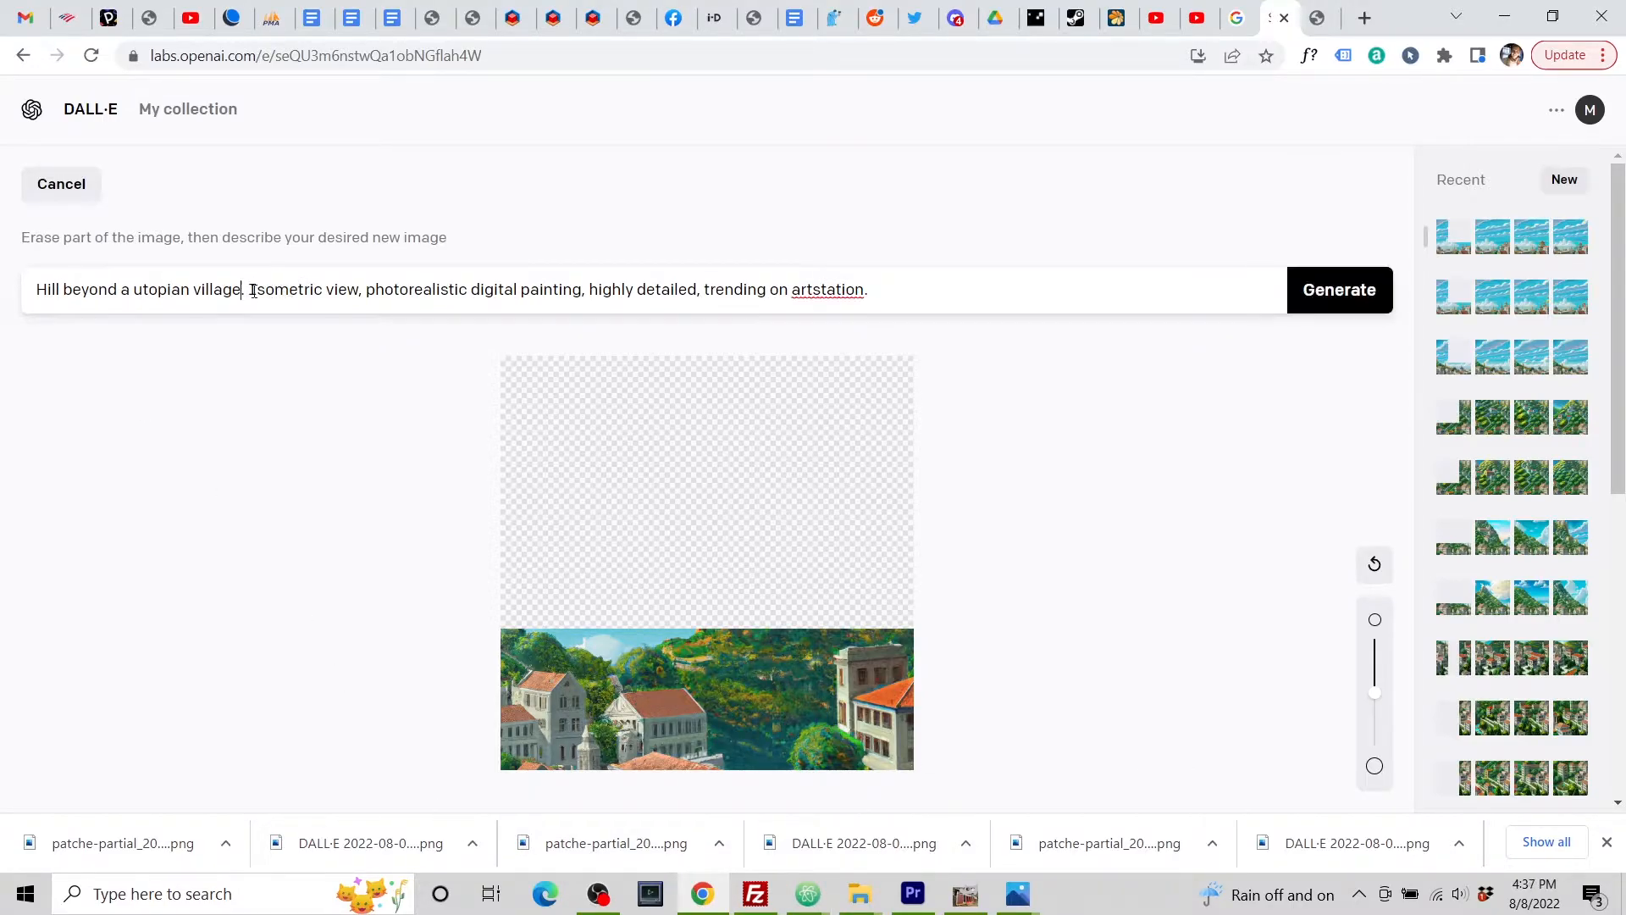
type("showing town square. Hanging gardens, classical architecture, art nouveau style.")
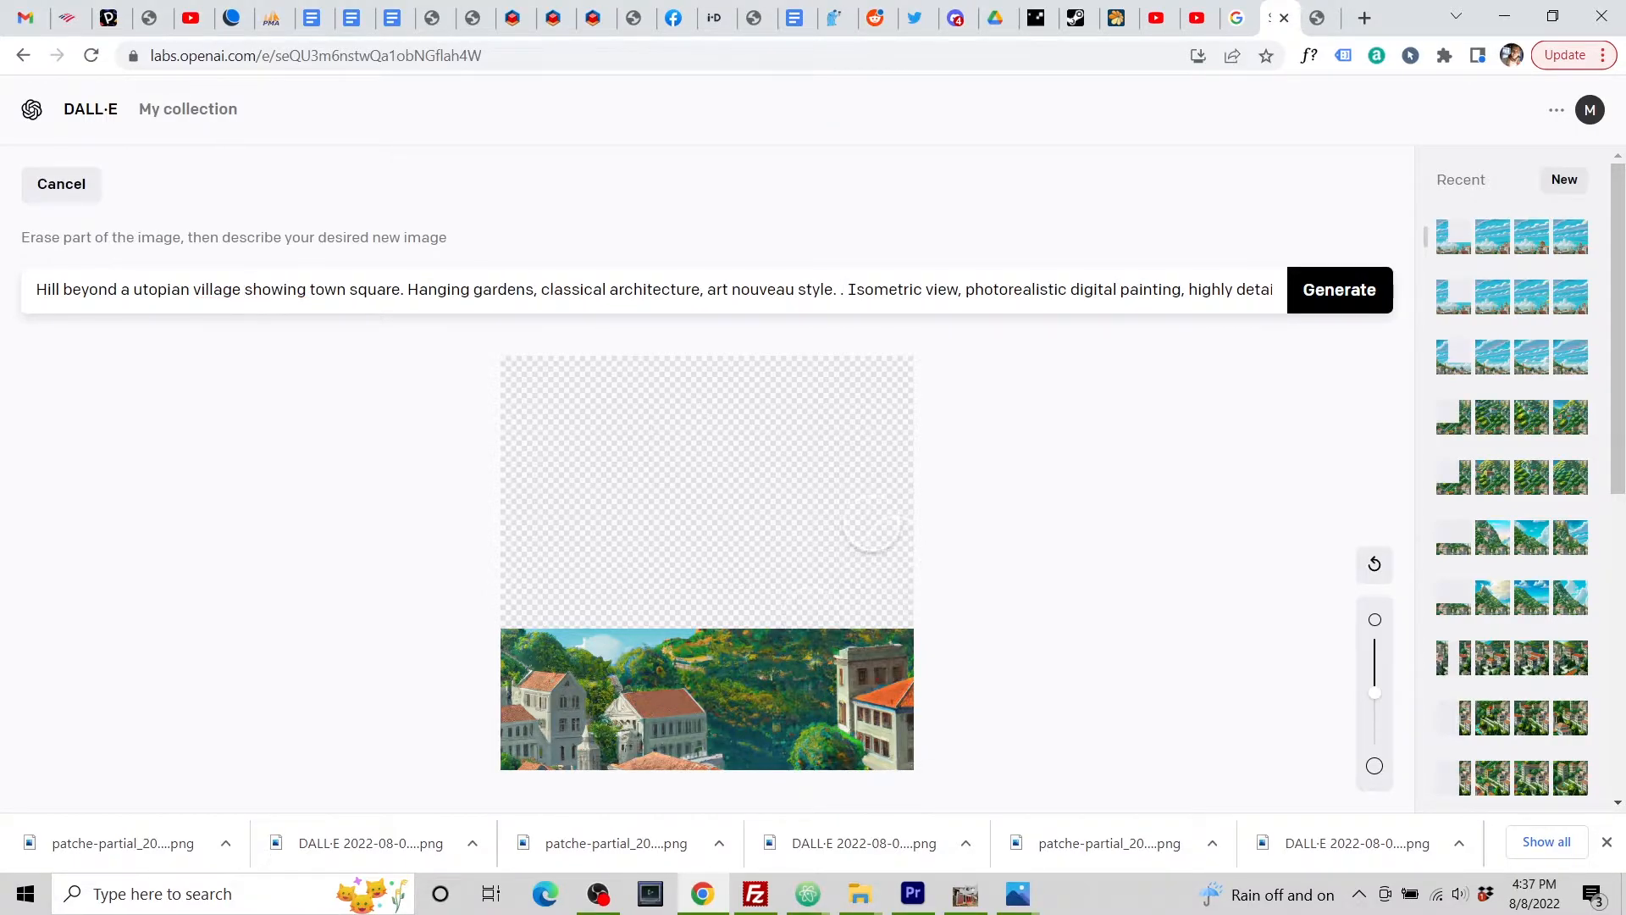
key("BackSpace")
key("ctrl+a")
left_click(1187, 421)
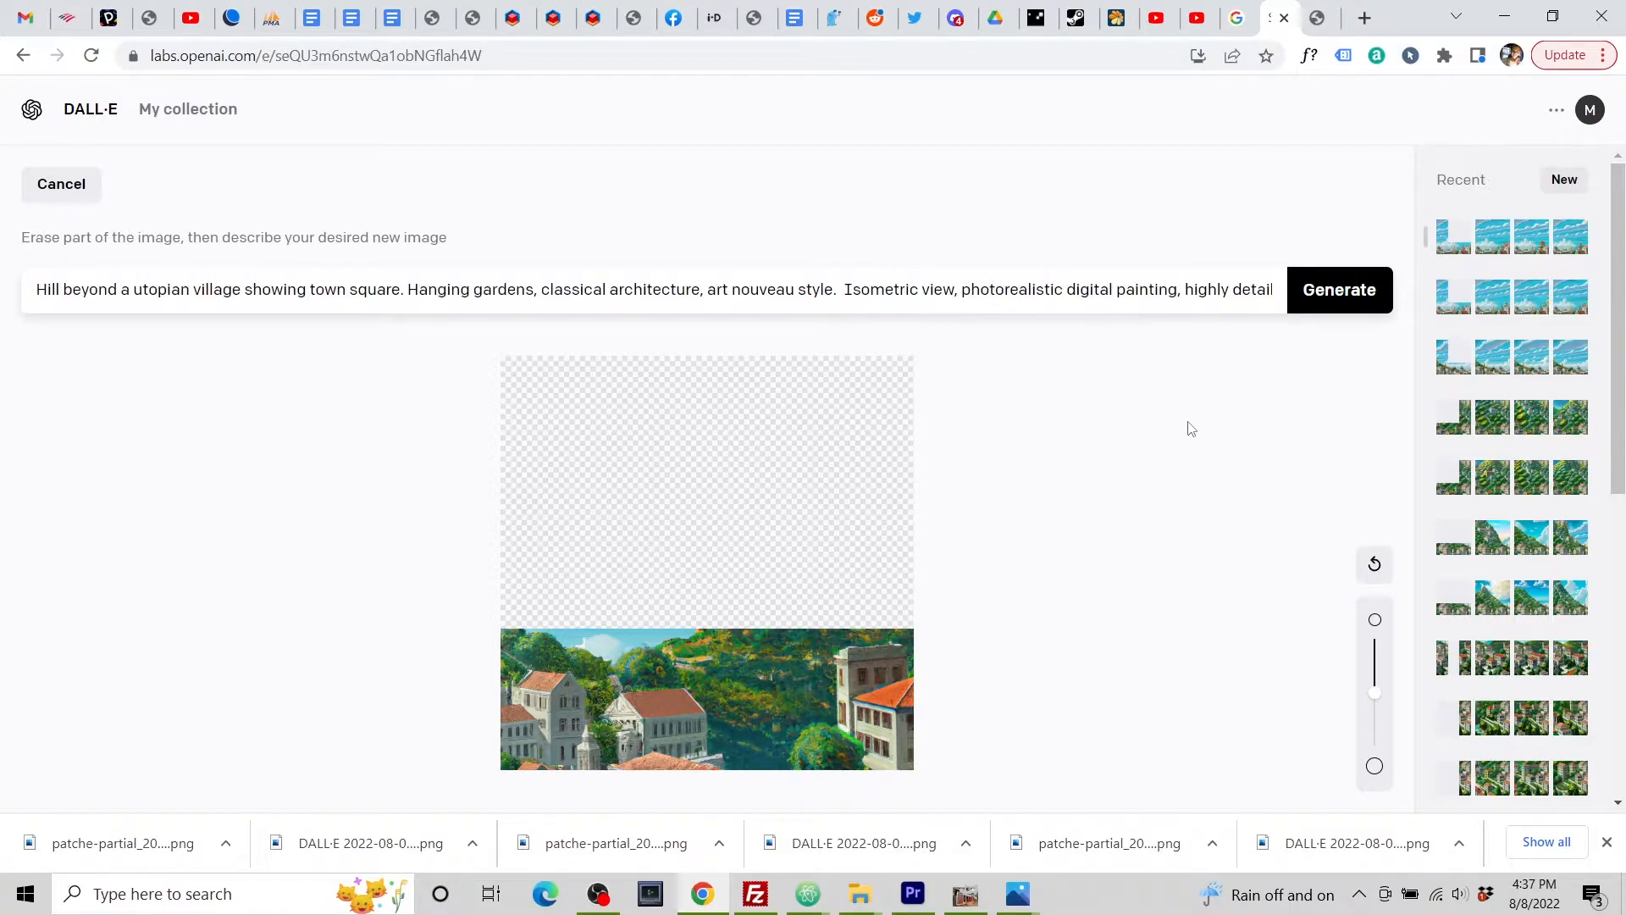
left_click(1345, 292)
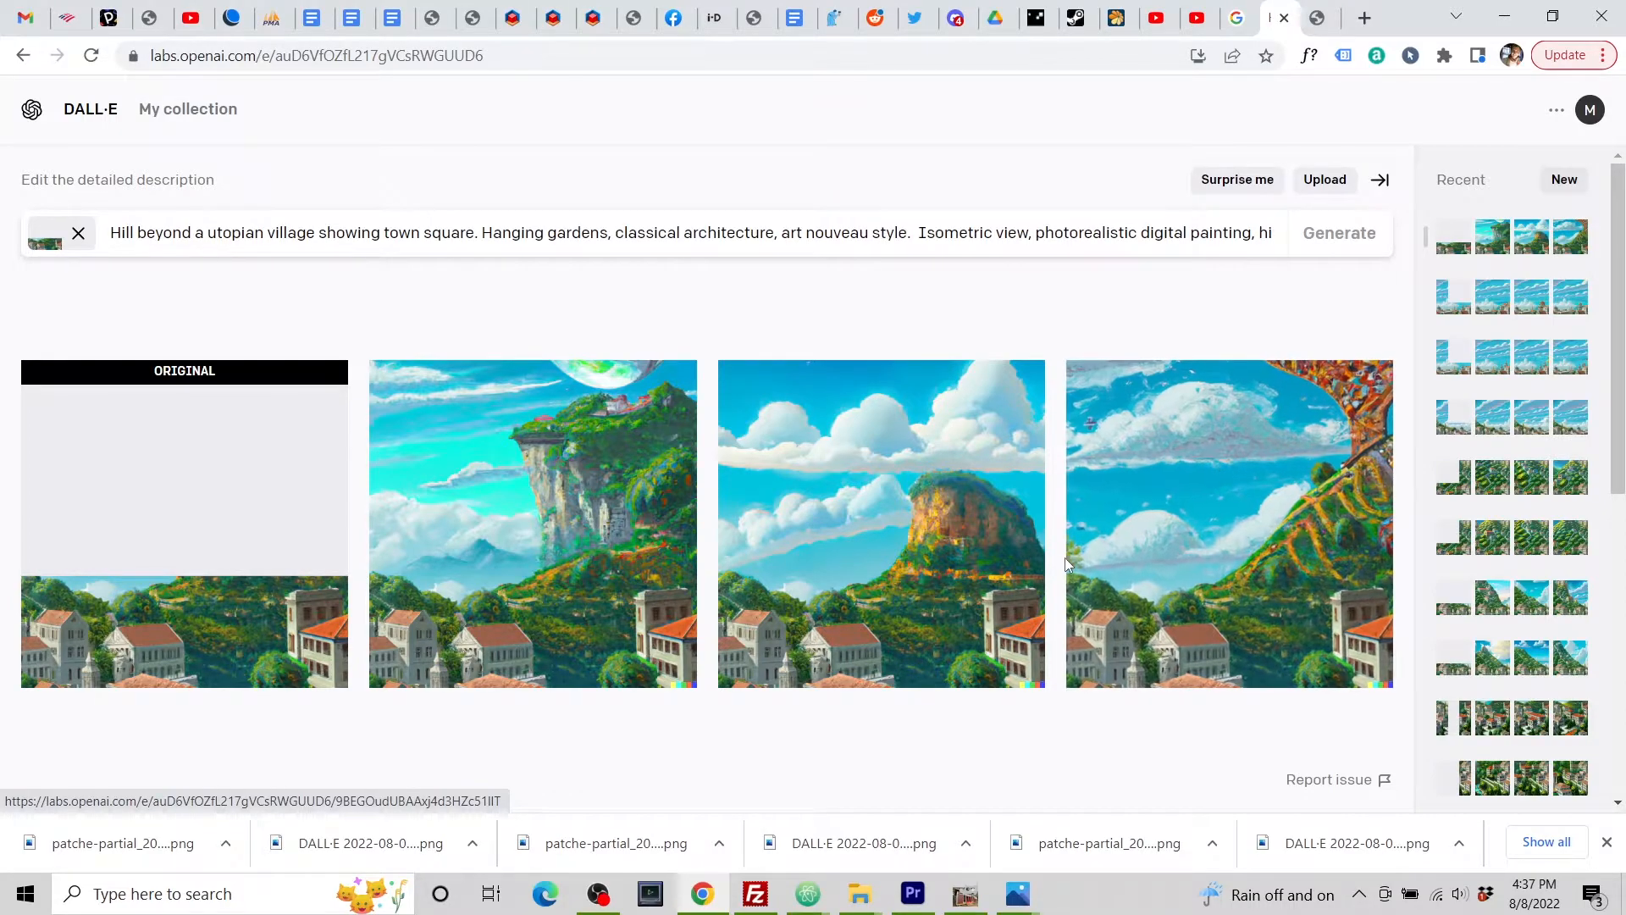
Step: Compare the generated hill images with the empty sky area on the PATCH-E canvas, then return to DALL·E
left_click(1313, 17)
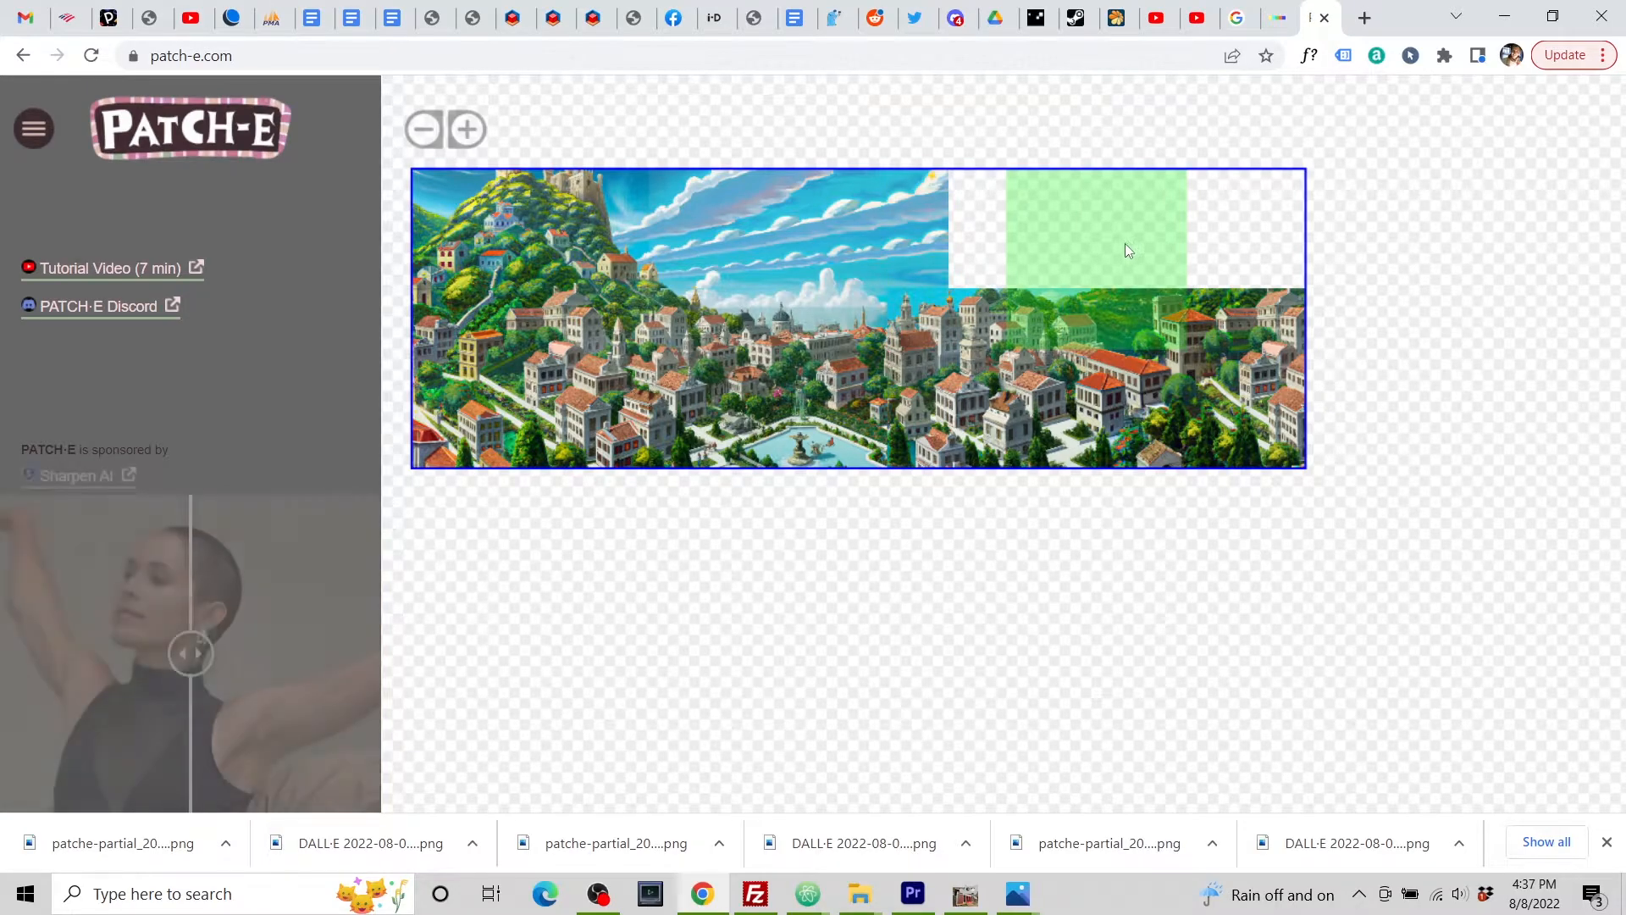
left_click(1278, 18)
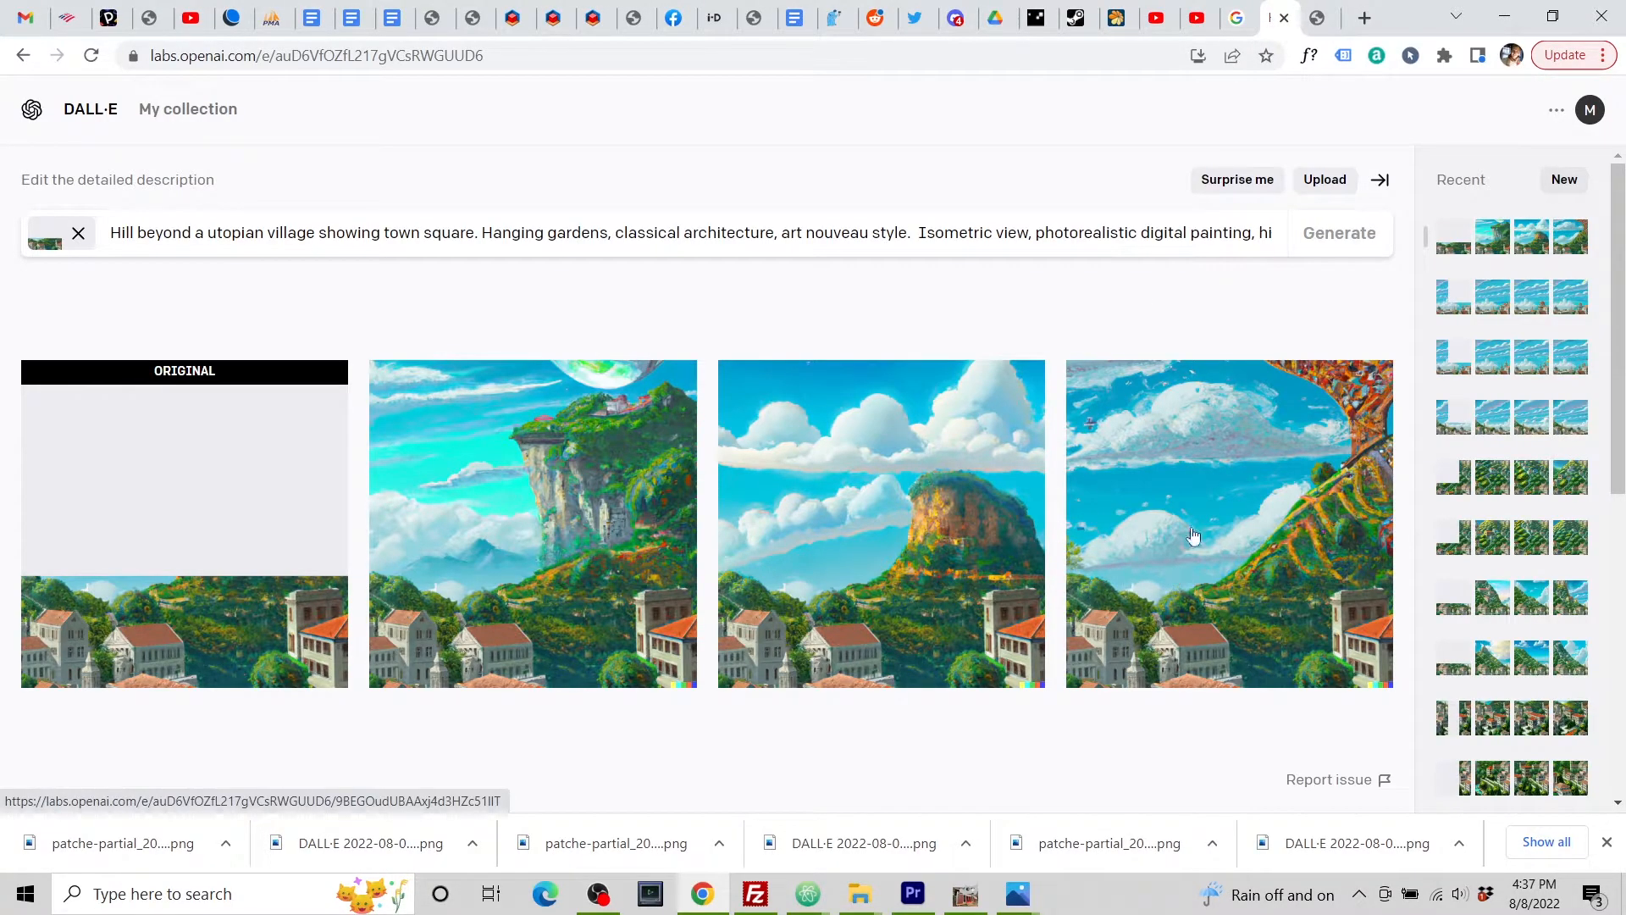
left_click(1317, 18)
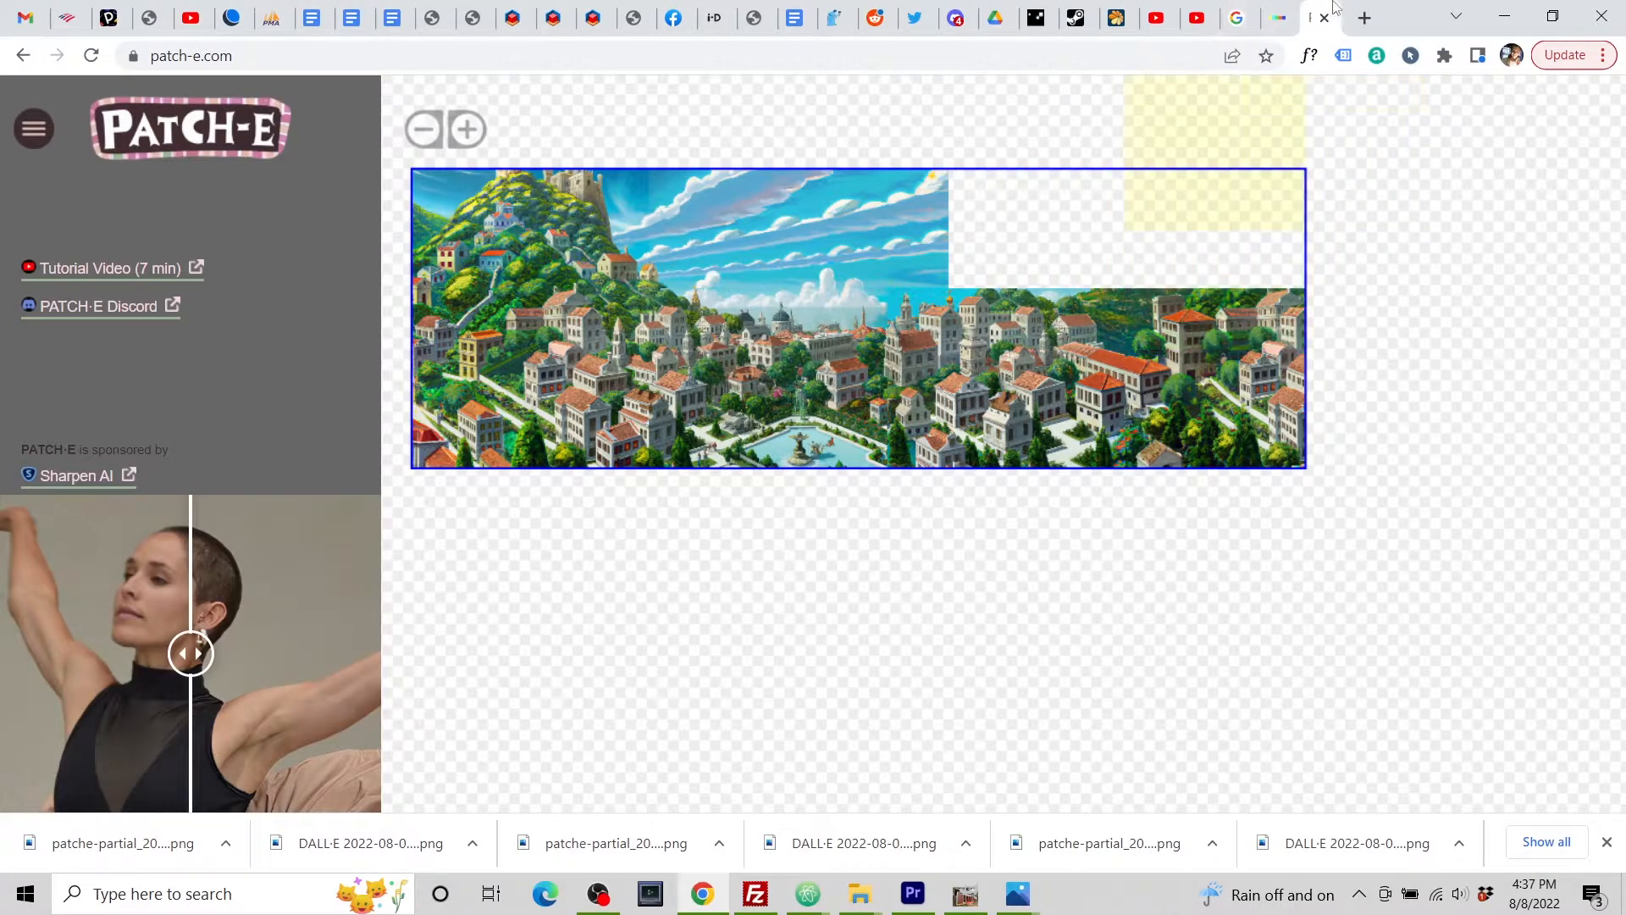
left_click(1277, 18)
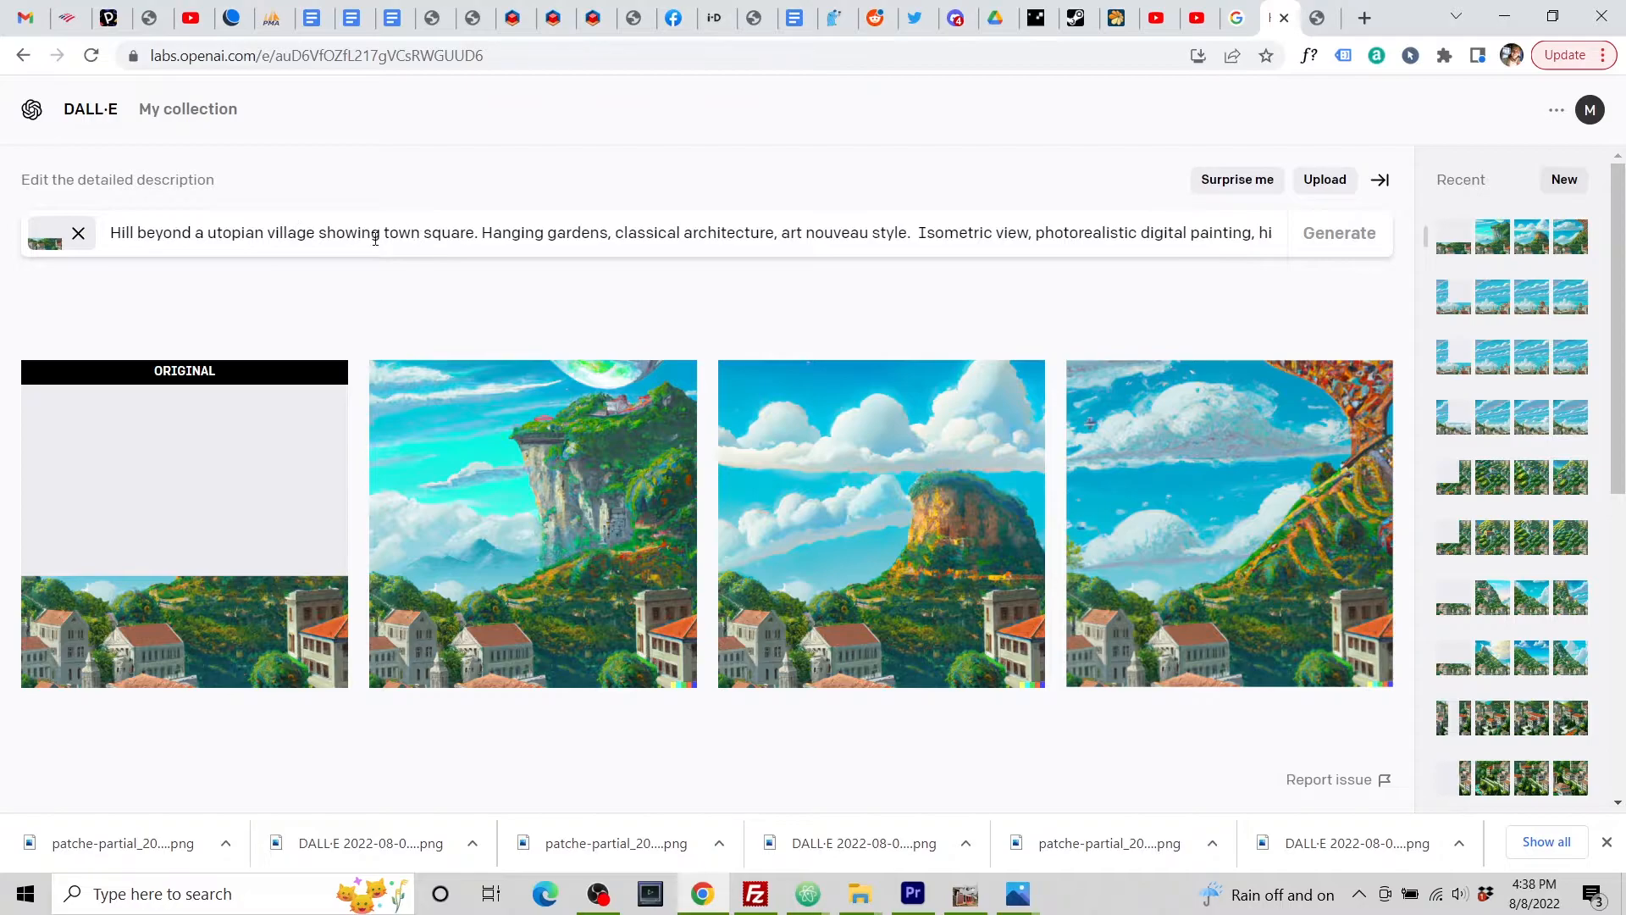
Step: Remove "showing town square" from the prompt and generate a new set of images
left_click_drag(315, 232, 474, 243)
key("BackSpace")
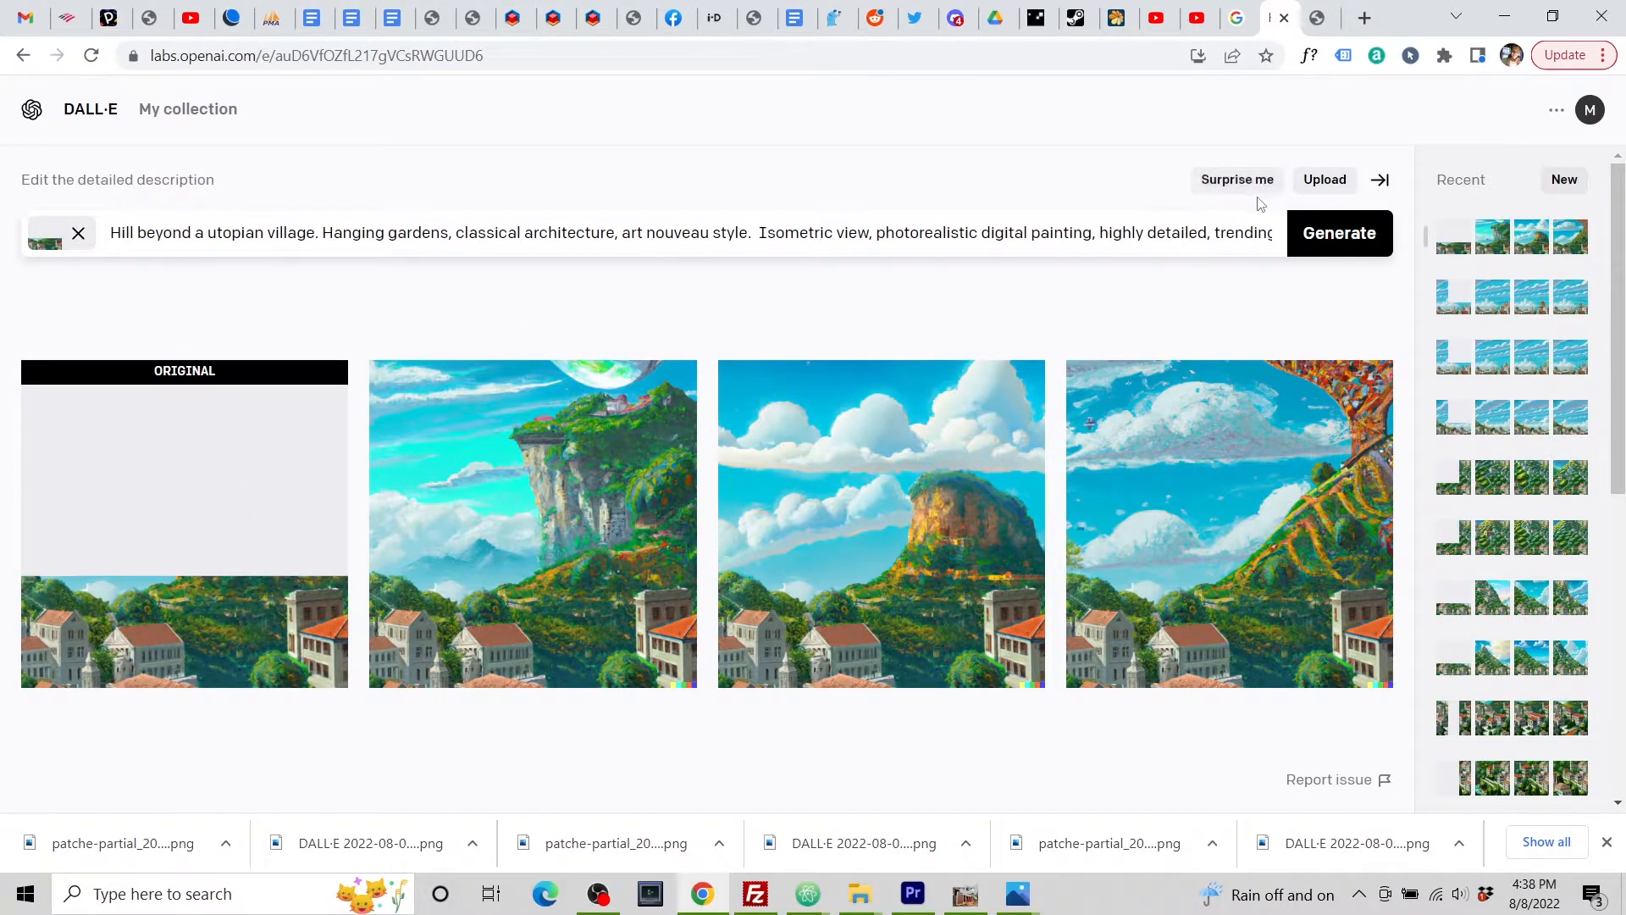
key("ctrl+a")
left_click(1347, 237)
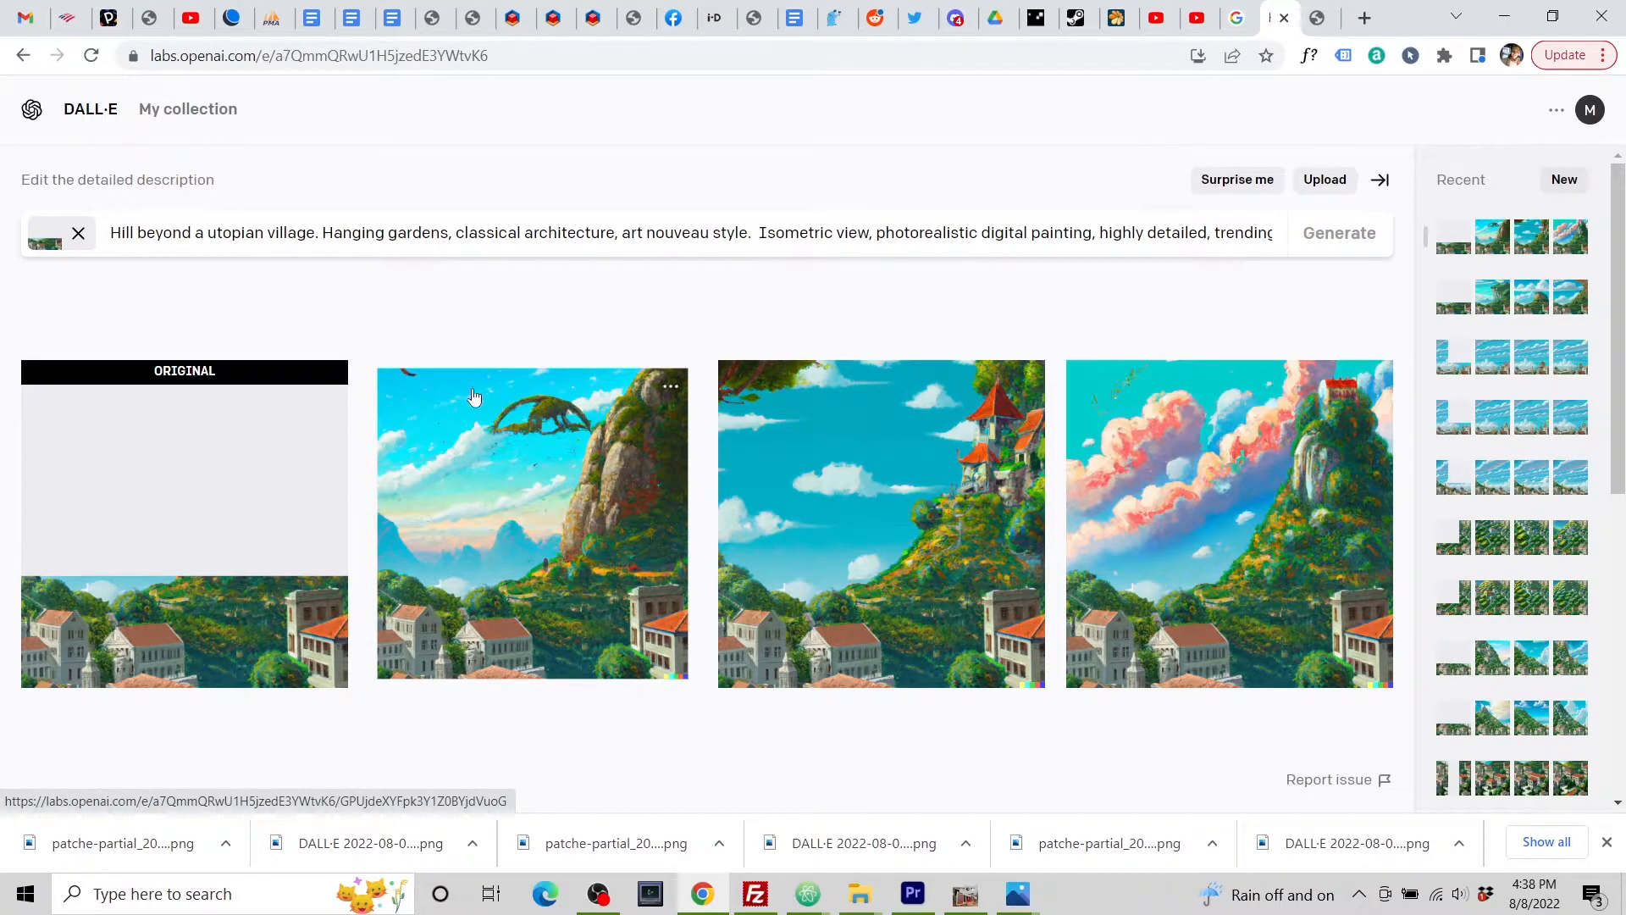
Step: Open the first generated image for editing and erase the floating arched greenery in the sky
left_click(559, 480)
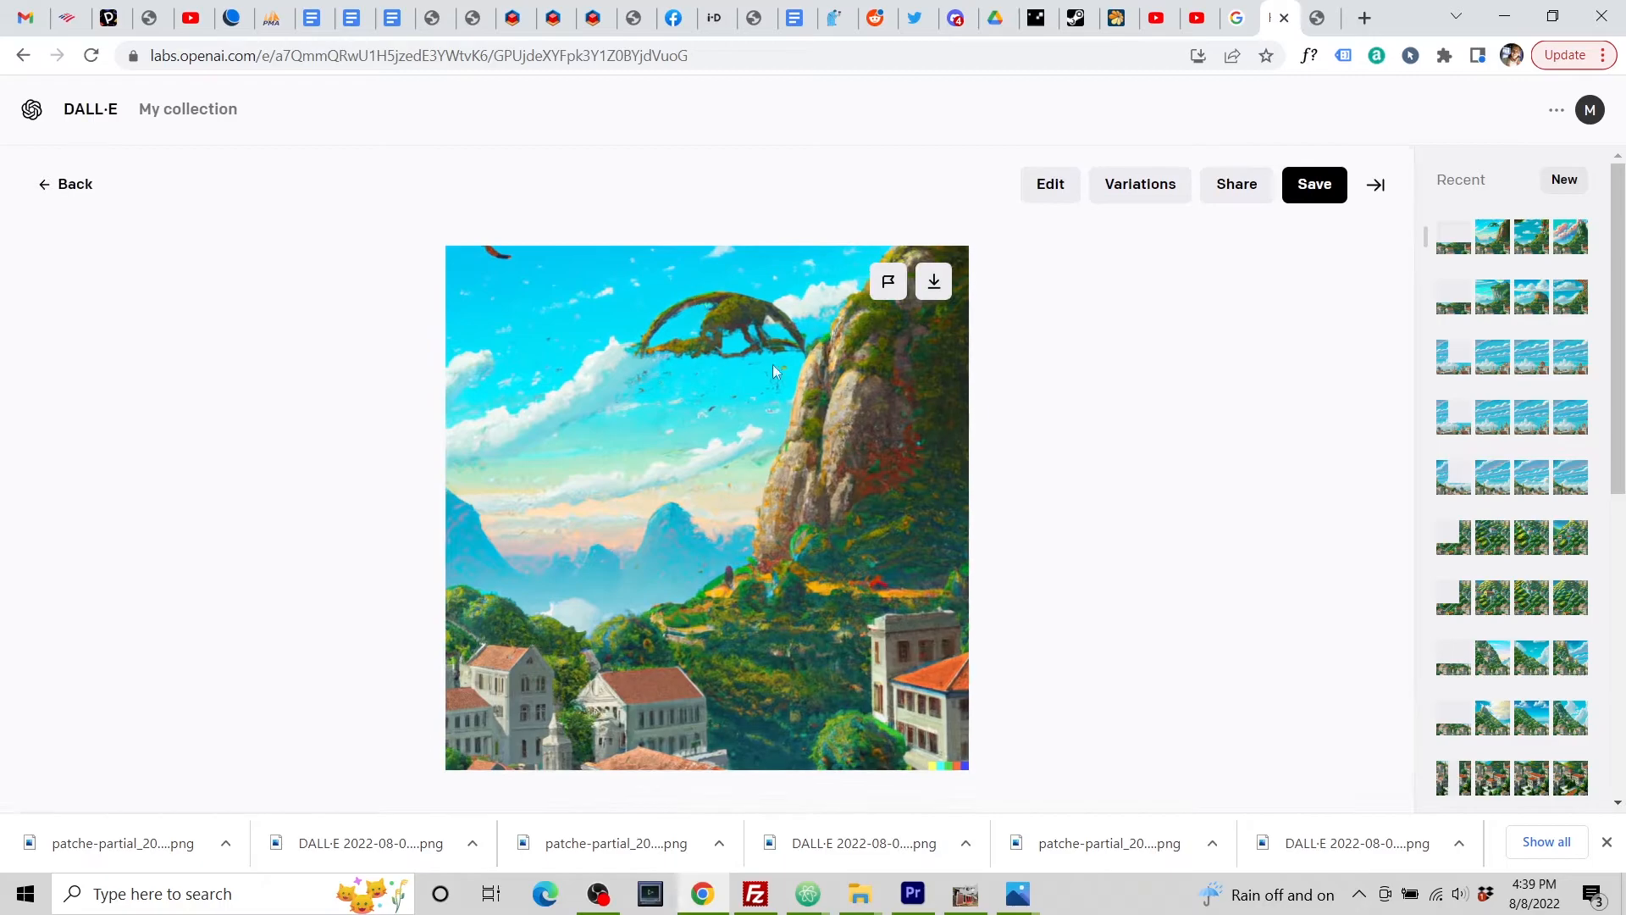
left_click(1045, 194)
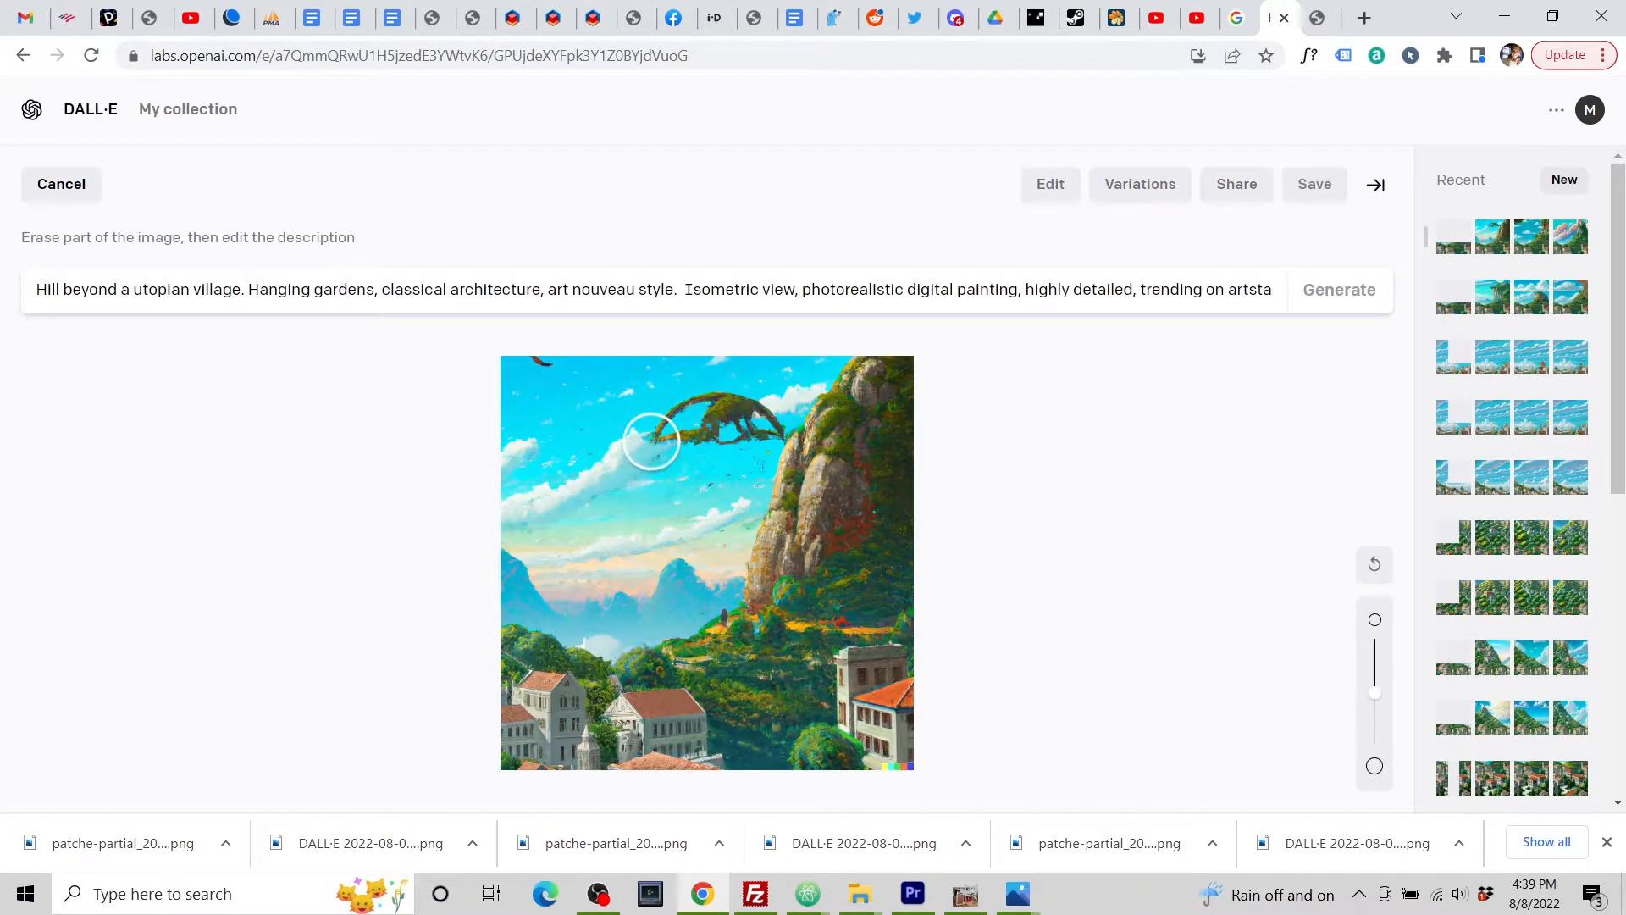
mouse_move(661, 432)
left_mouse_down()
mouse_move(691, 410)
mouse_move(721, 413)
mouse_move(714, 448)
mouse_move(761, 428)
left_mouse_up()
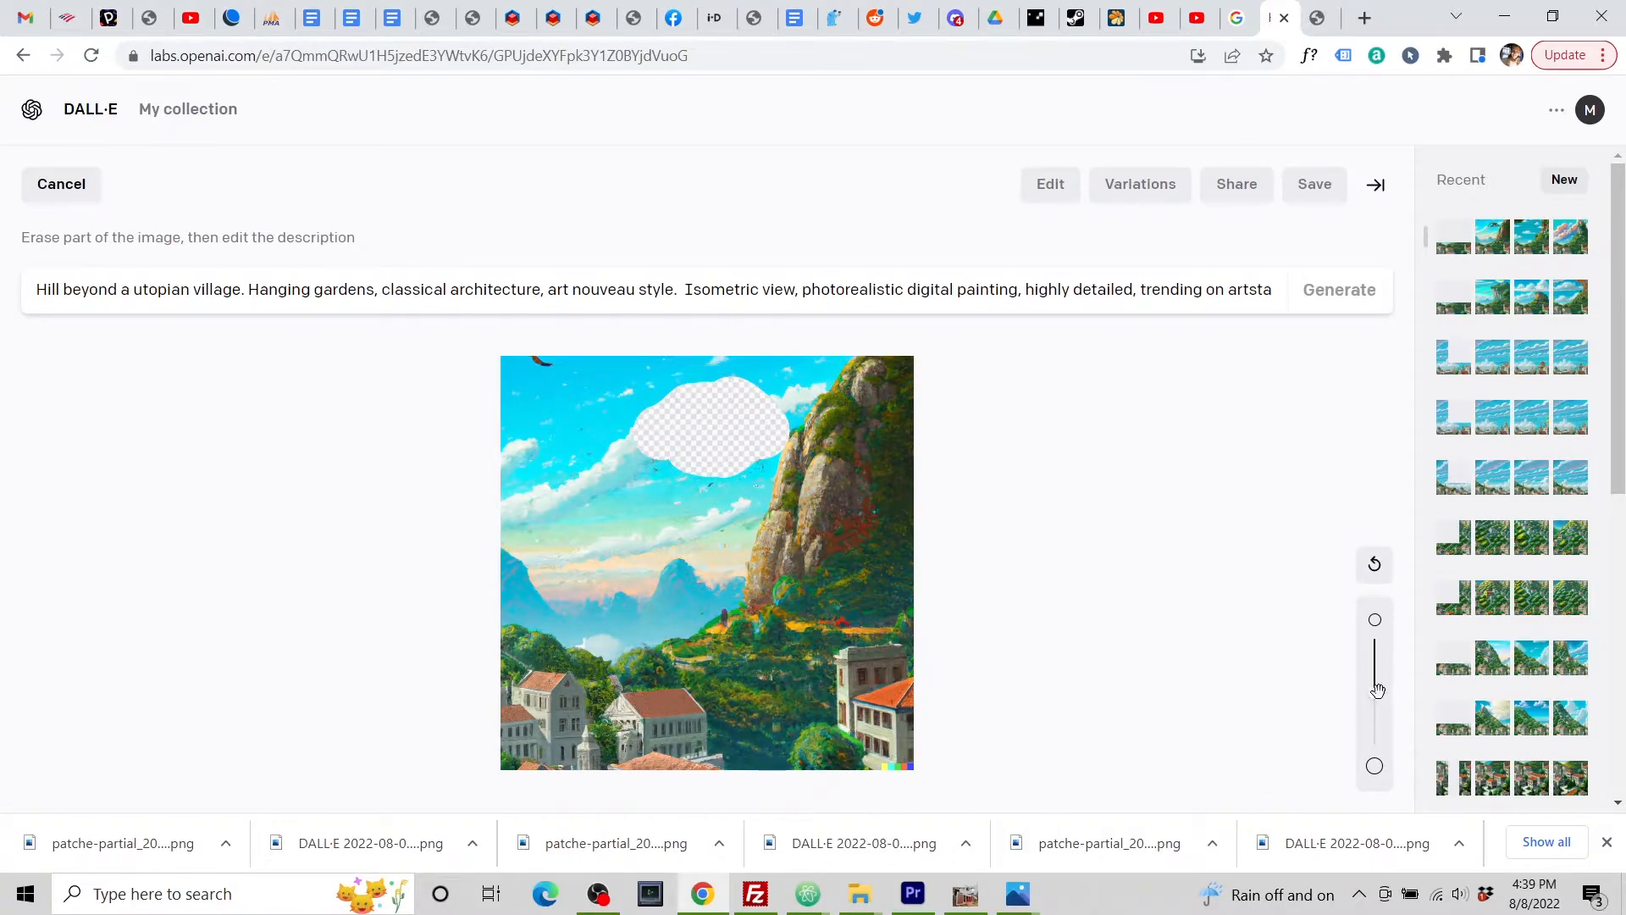
Step: Reduce the eraser size and erase the object in the sky's upper-left corner, several small sky spots, and a spot above the right-hand building
left_click_drag(1373, 691, 1375, 648)
left_click(695, 373)
left_click_drag(583, 379, 526, 363)
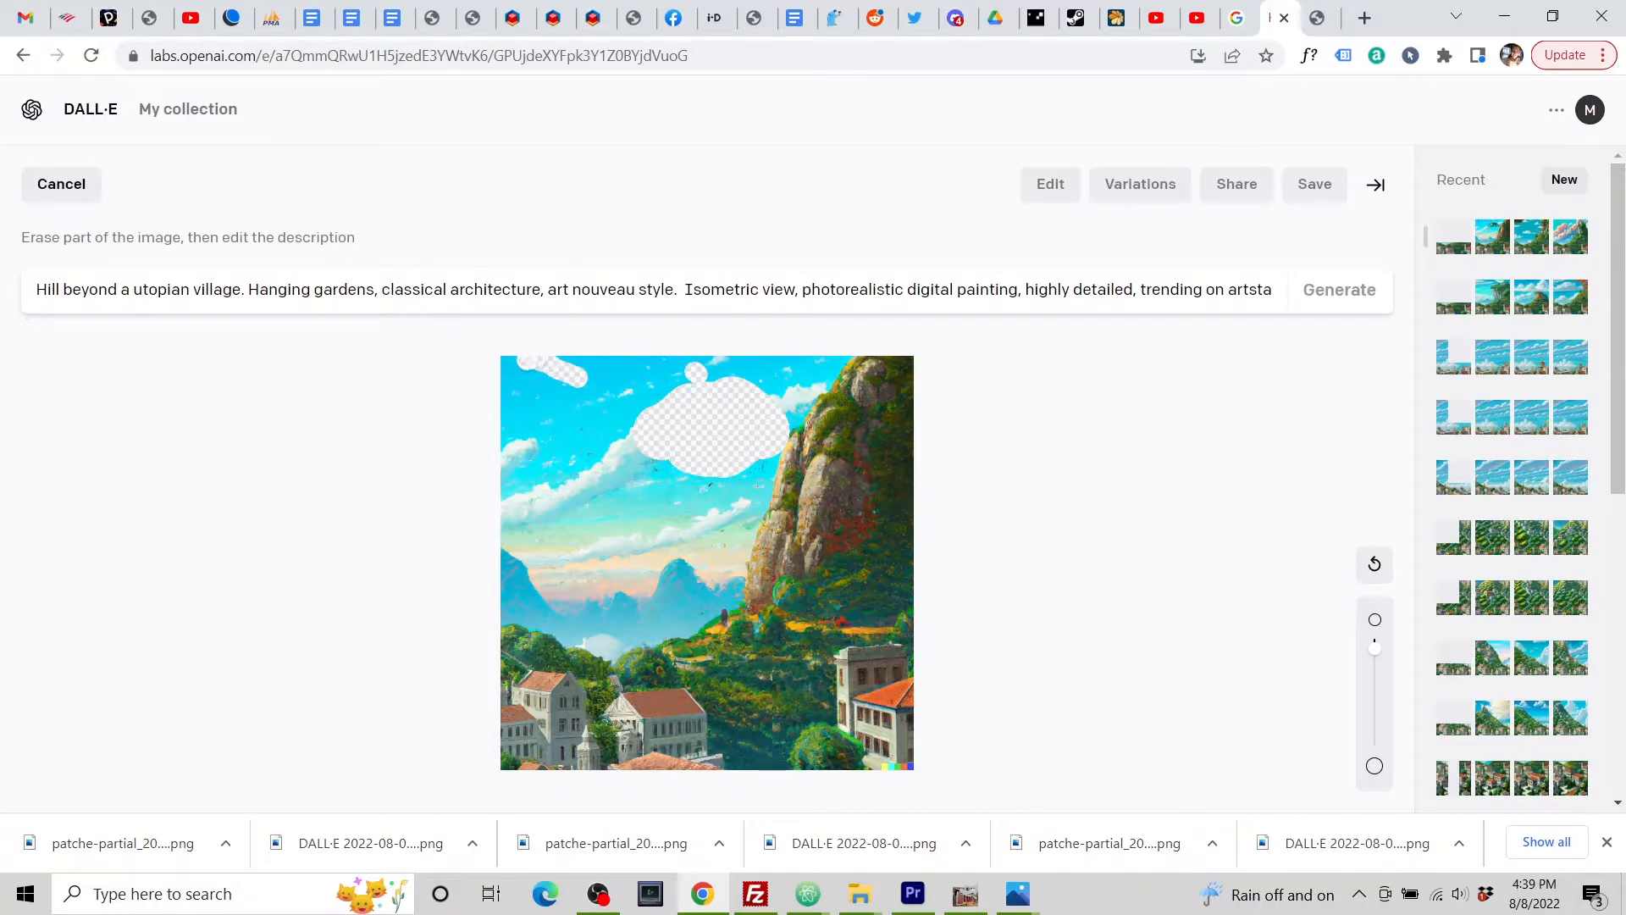
left_click(708, 489)
left_click(658, 466)
left_click(590, 452)
left_click(576, 422)
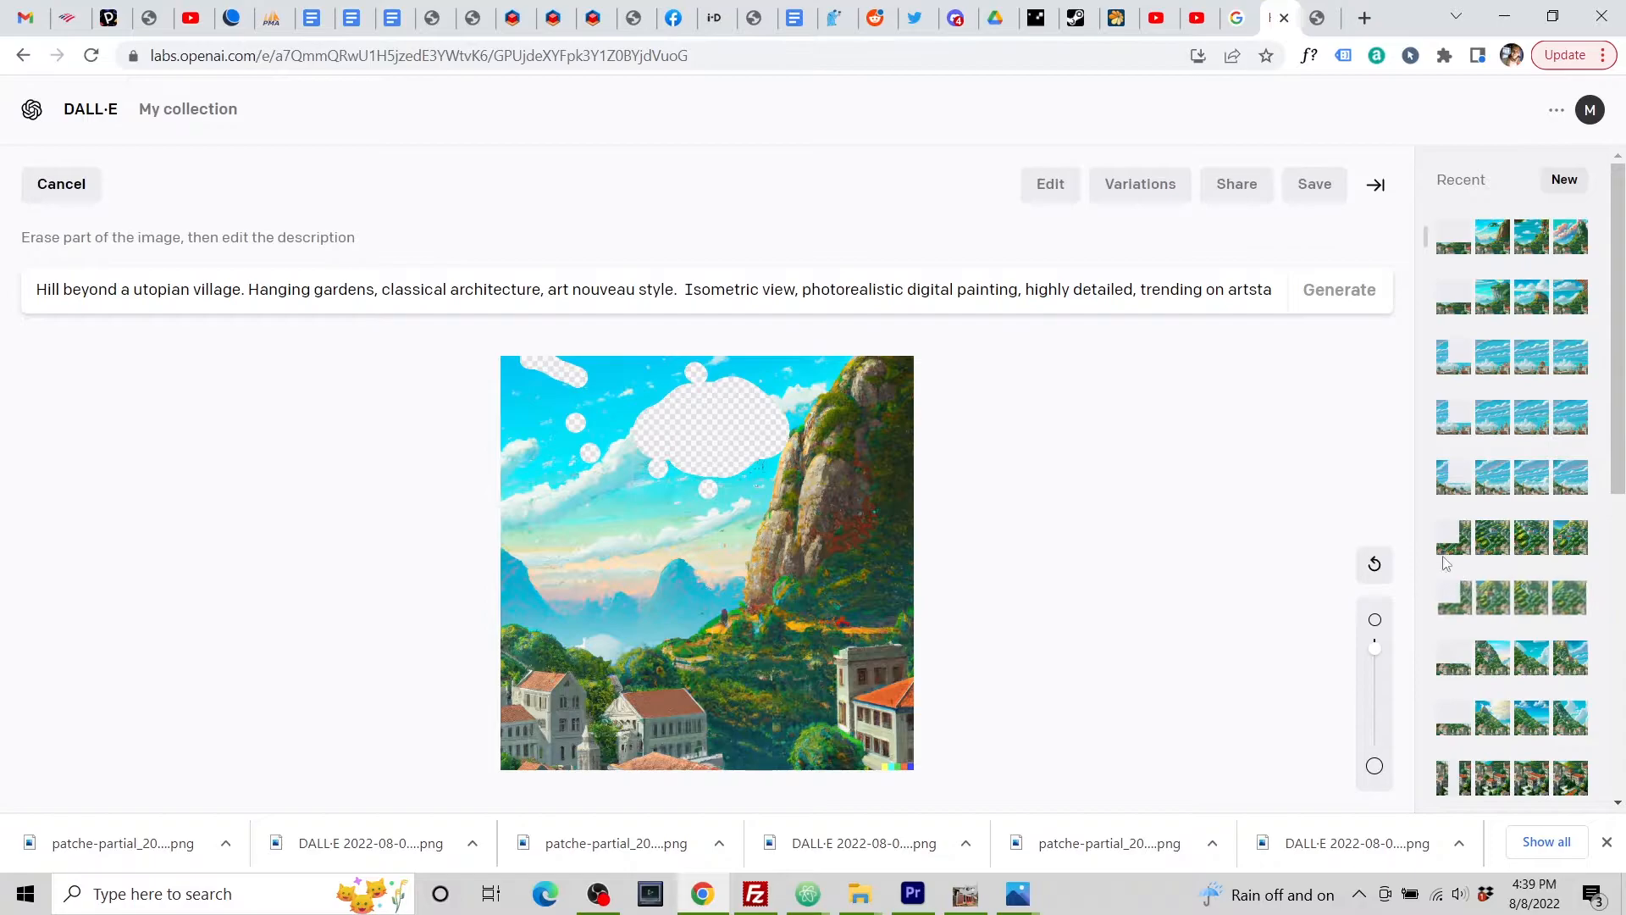
left_click_drag(826, 625, 846, 627)
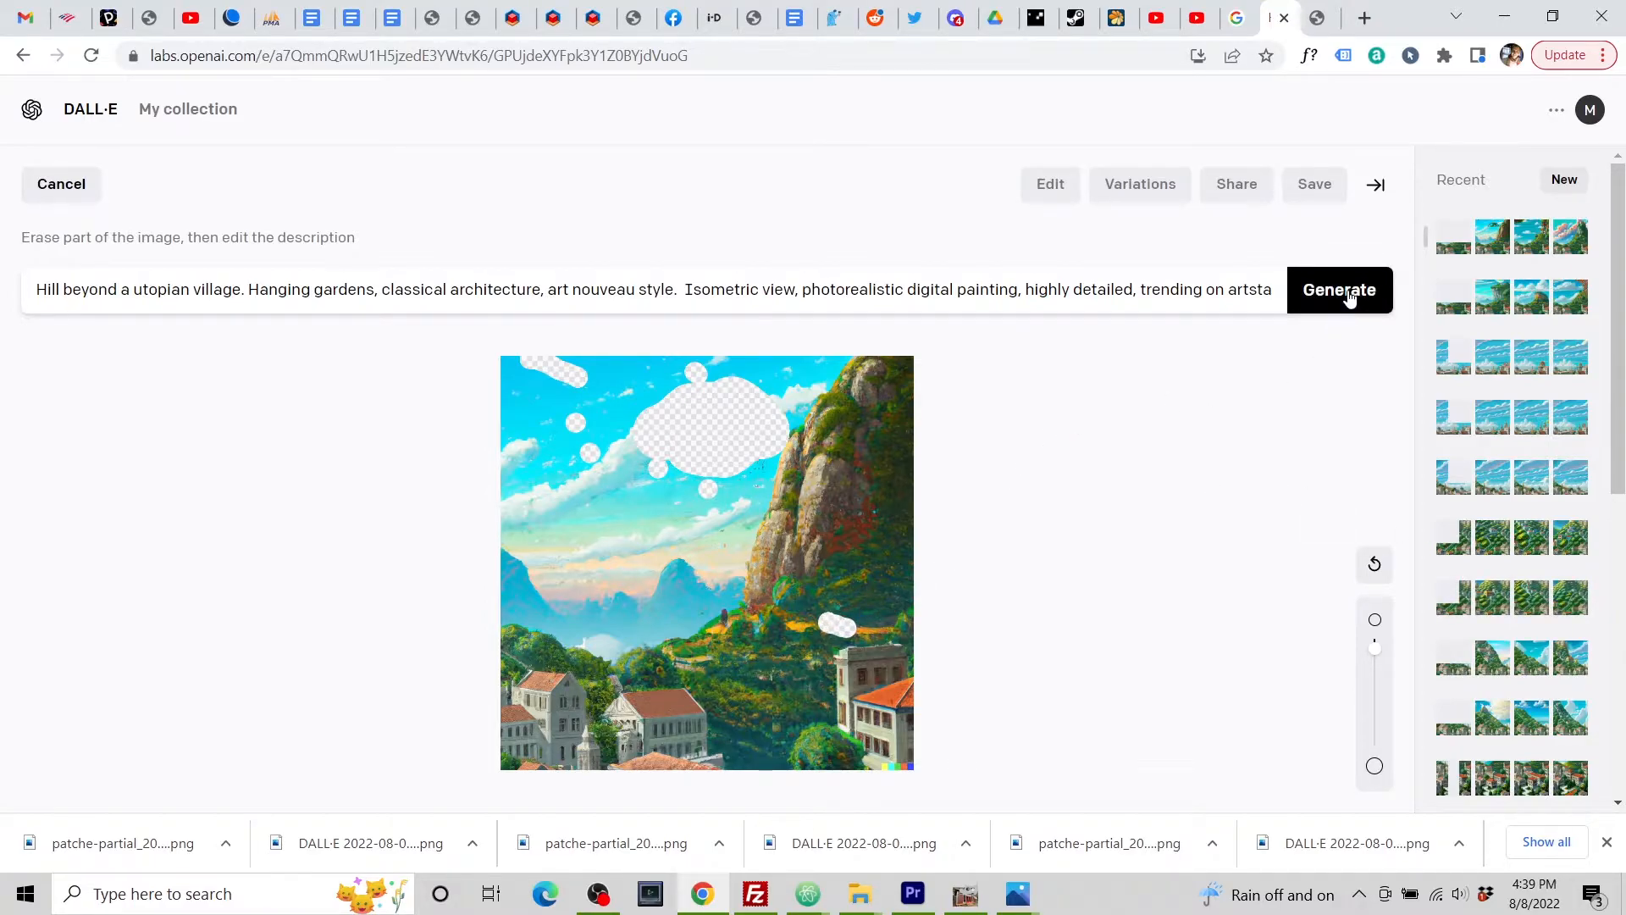
Step: Generate fills for the erased areas and open the third resulting image
left_click(1333, 322)
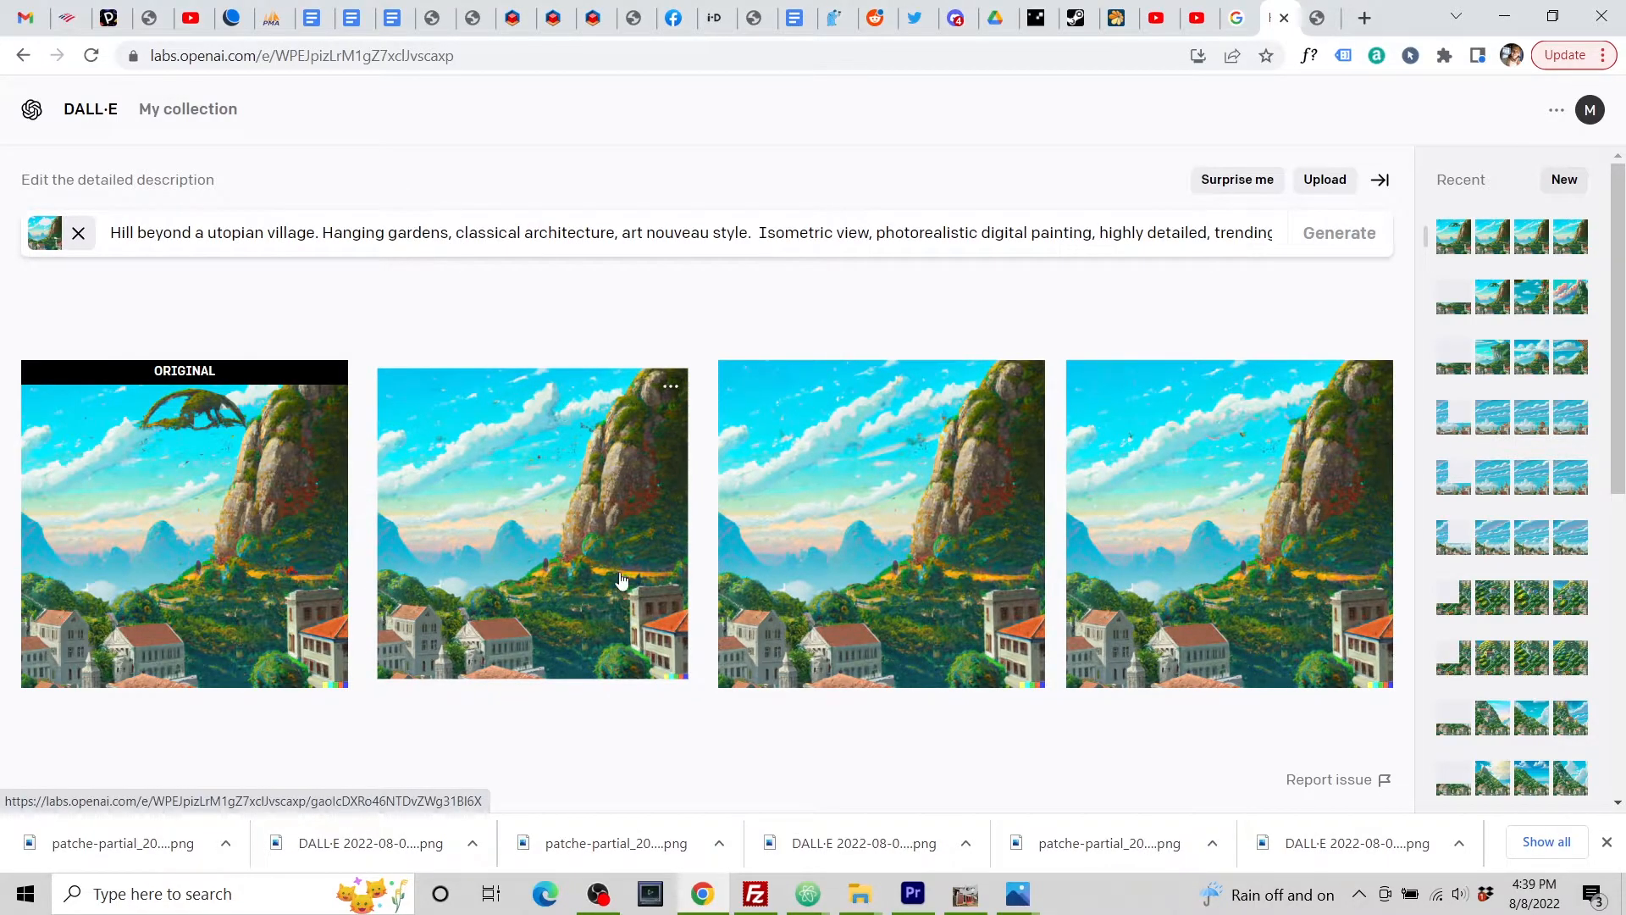
mouse_move(1621, 345)
left_mouse_down()
mouse_move(1621, 378)
mouse_move(1618, 343)
left_mouse_up()
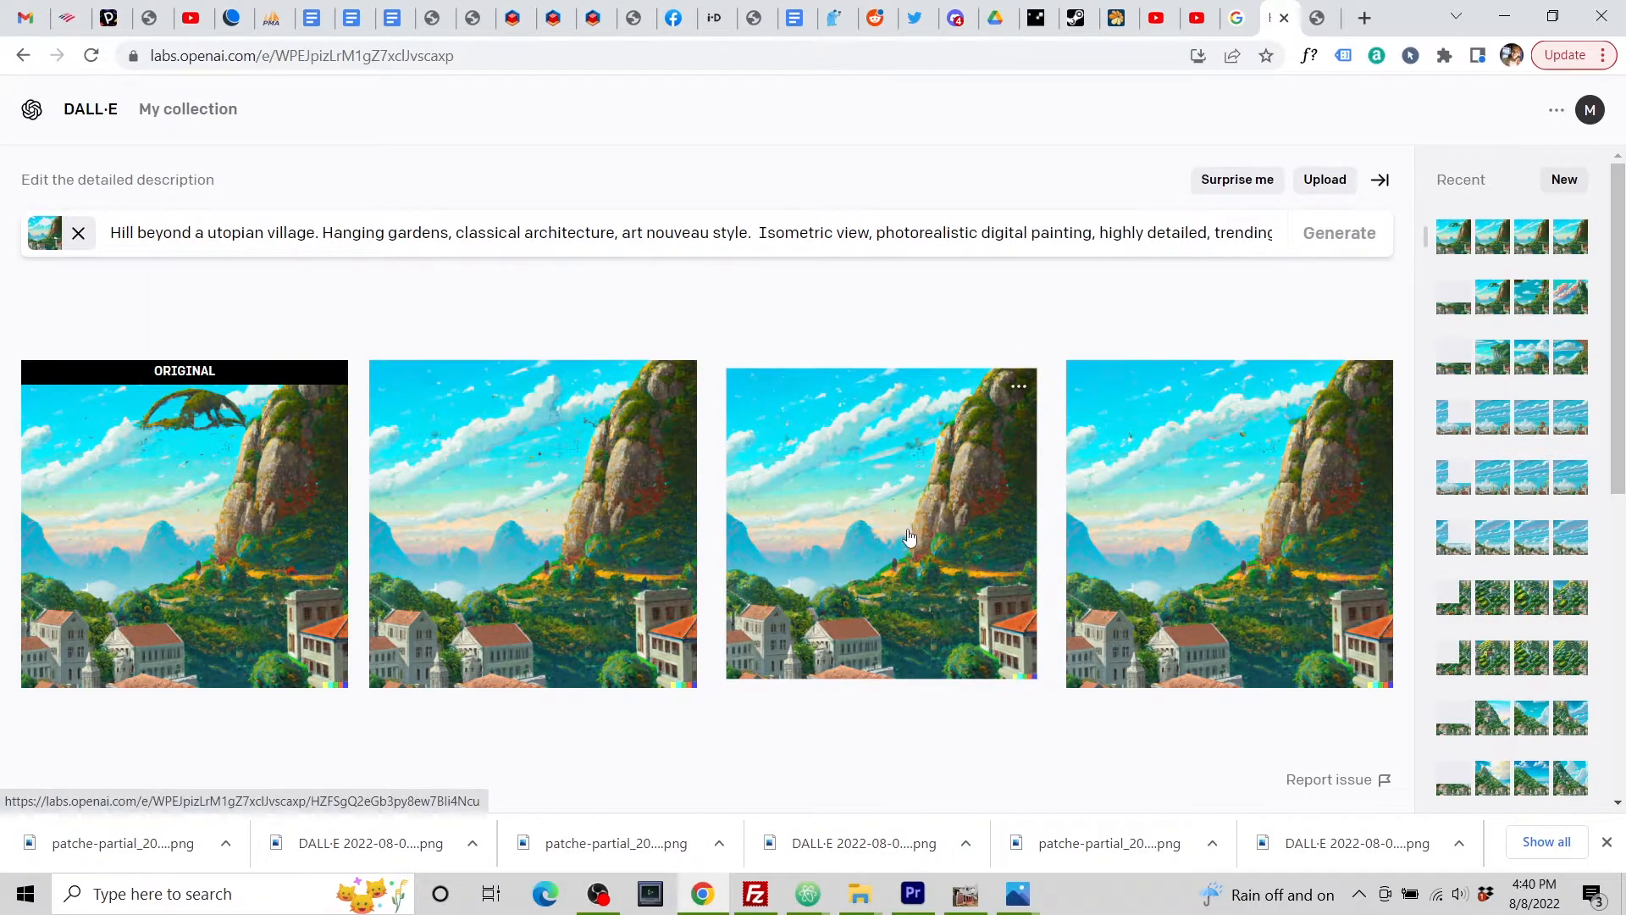
left_click(1226, 559)
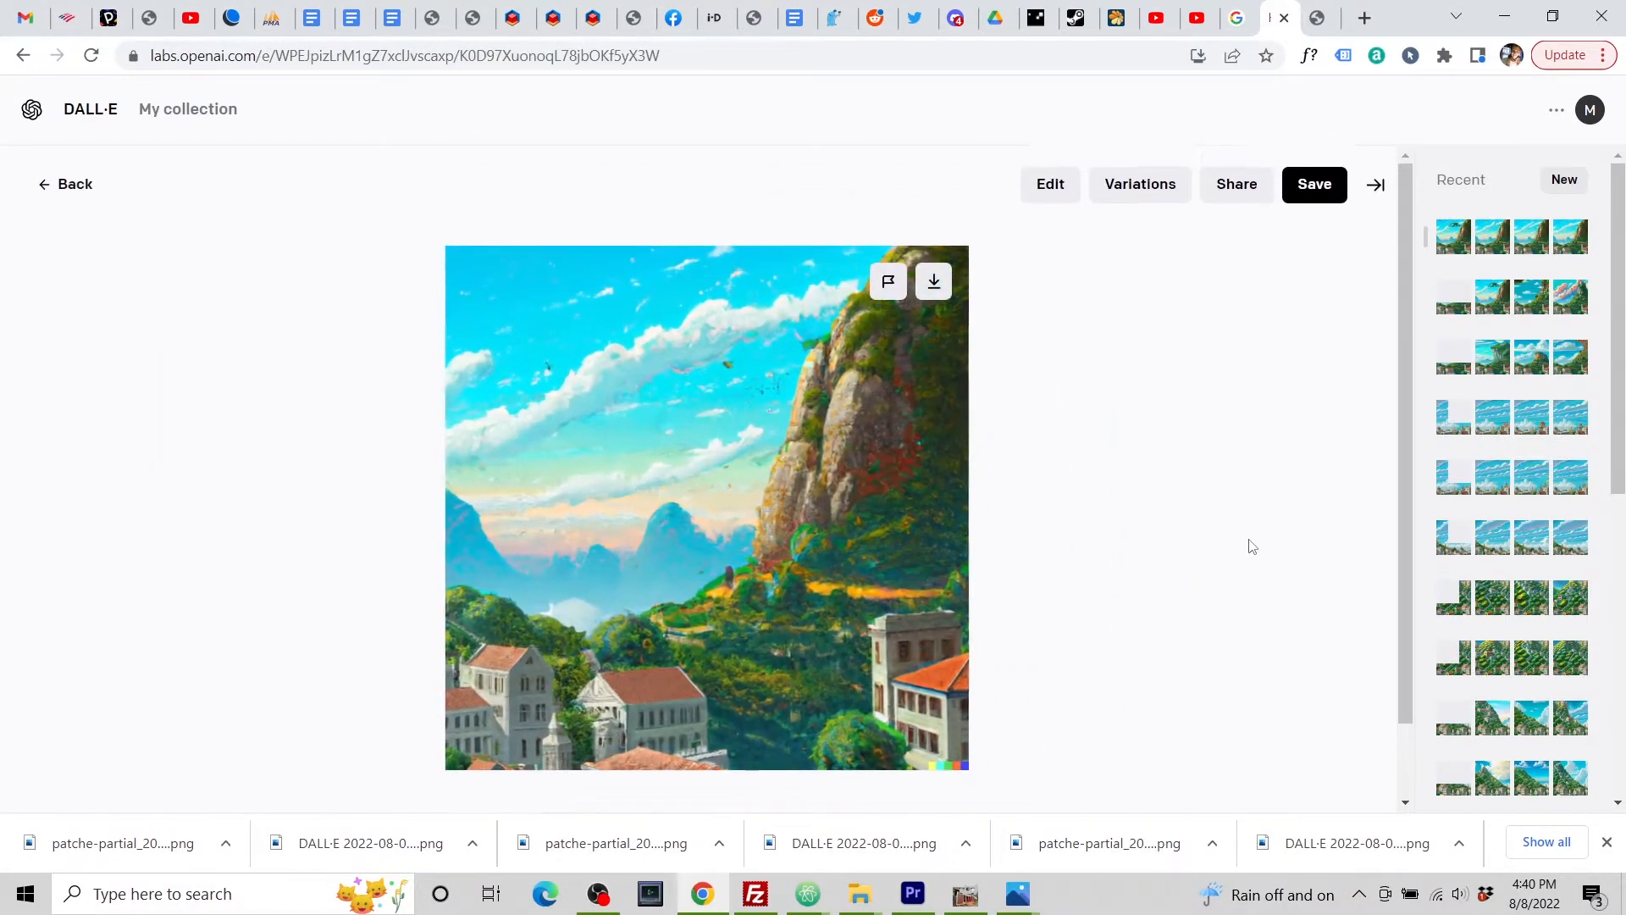
Step: Download the opened hill image and upload it in PATCH-E as the completion of the selected empty area above the right-hand hillside
left_click(933, 283)
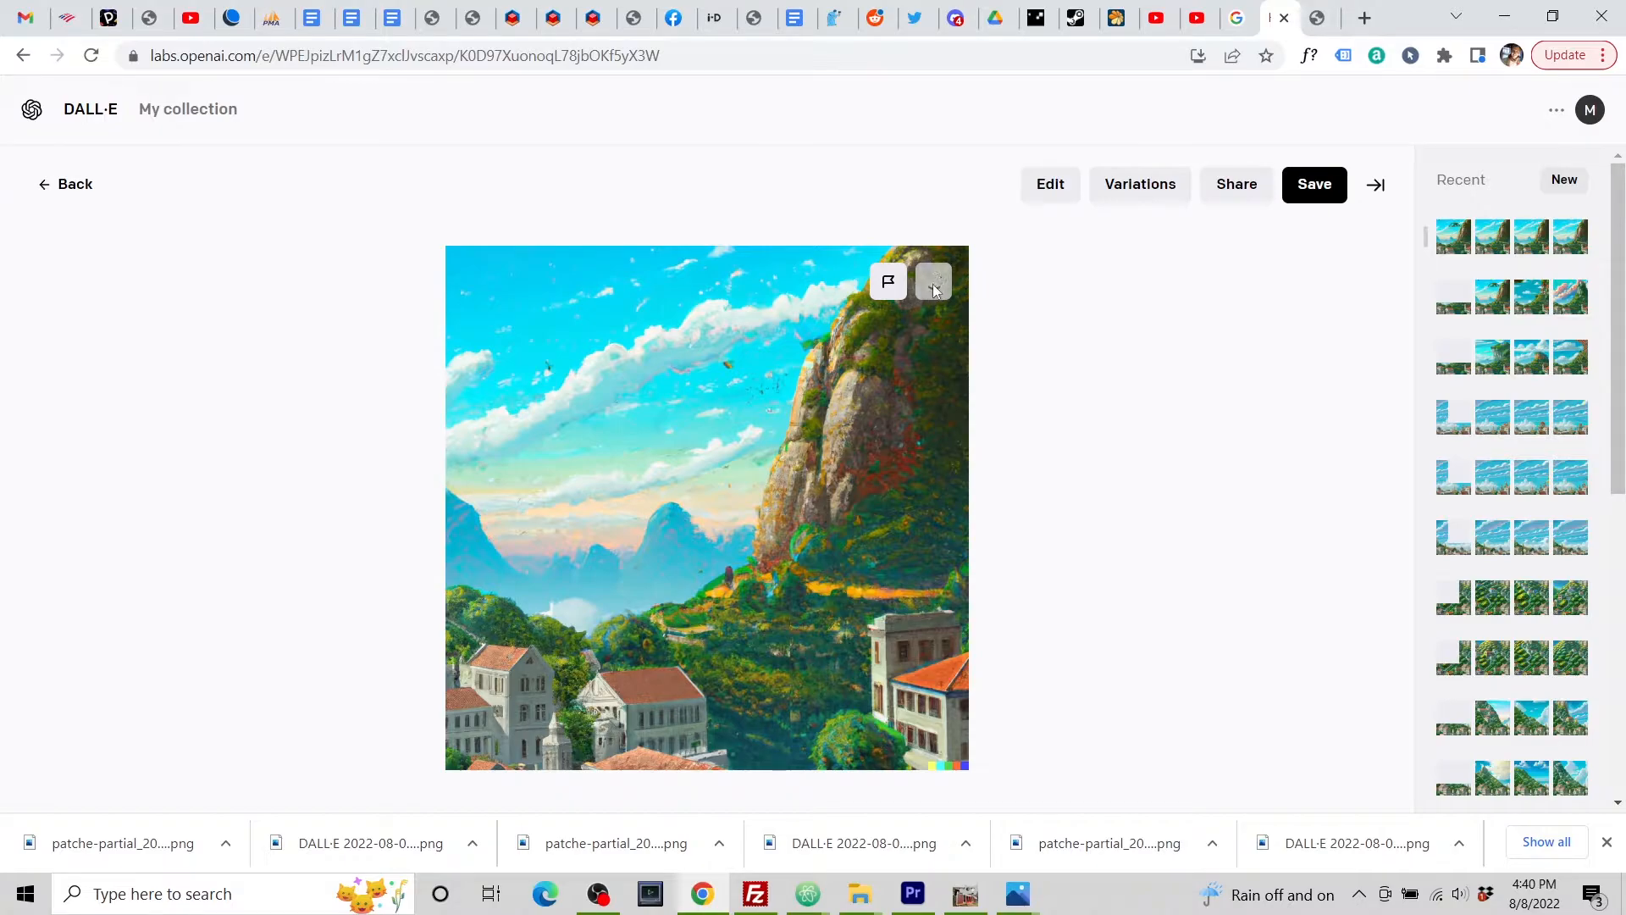
left_click(1338, 21)
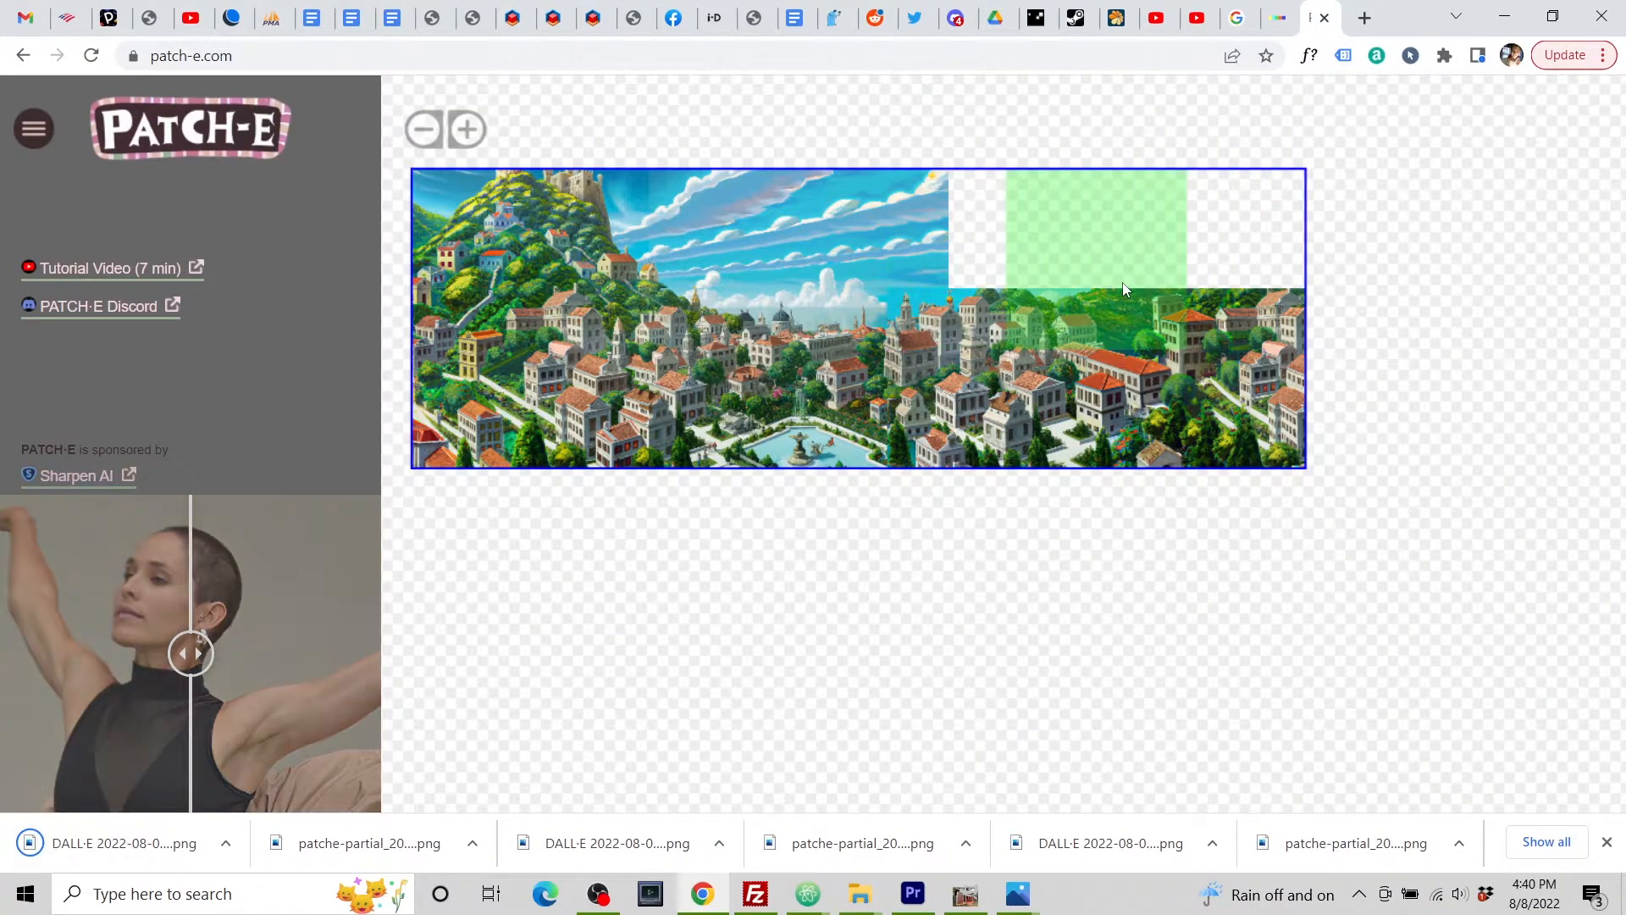
left_click(1121, 288)
left_click(1186, 332)
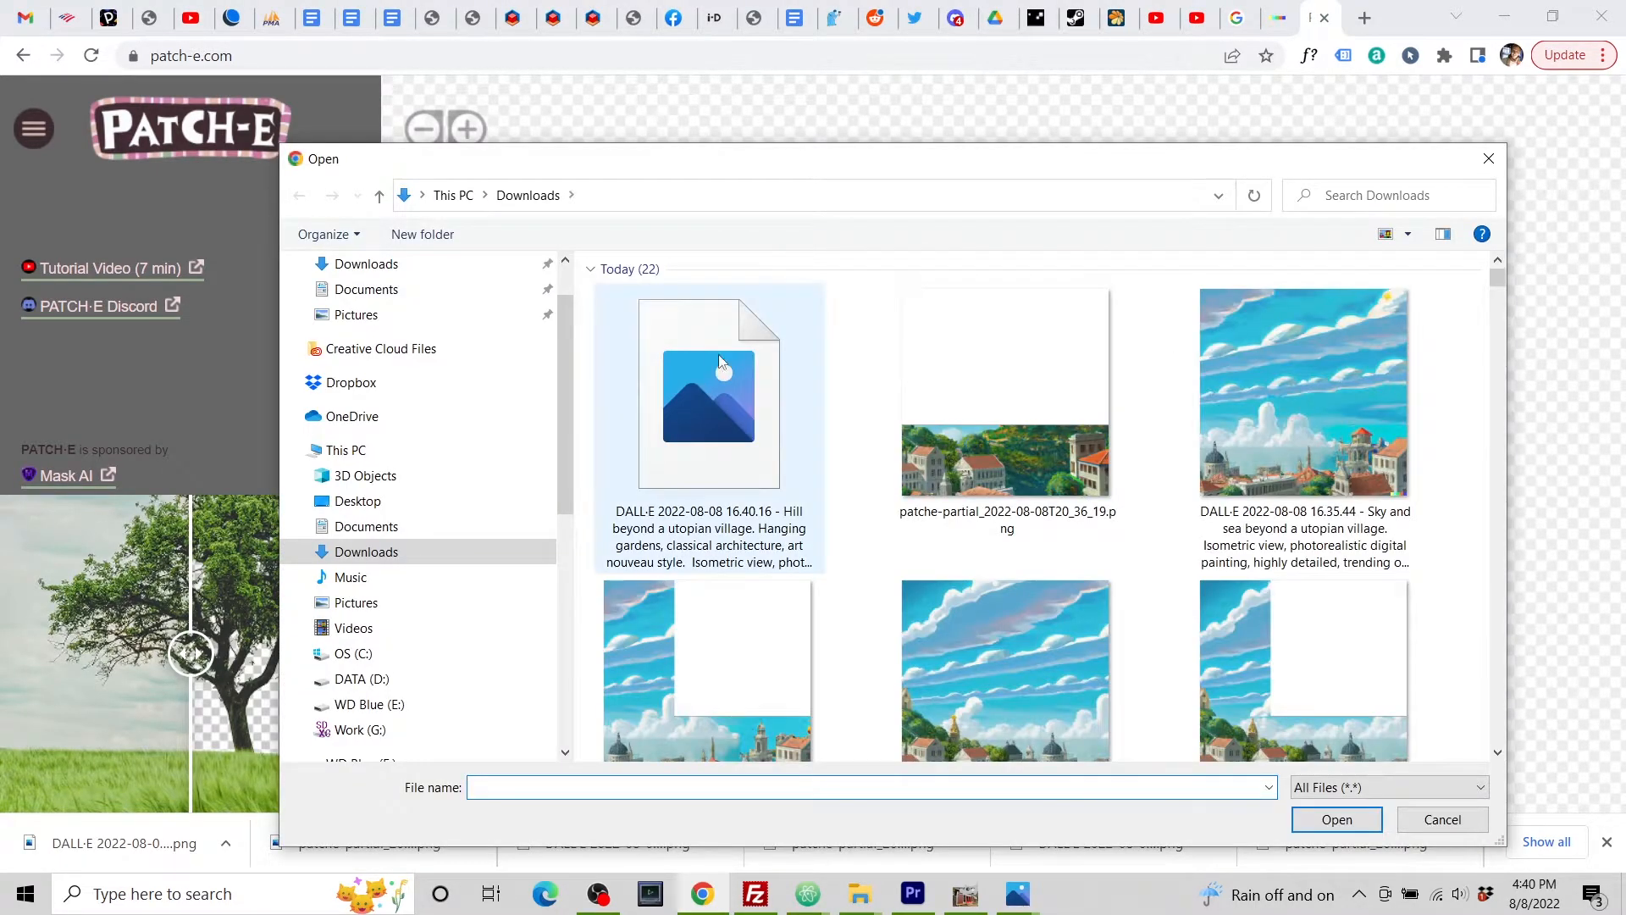
left_click(718, 354)
left_click(1337, 823)
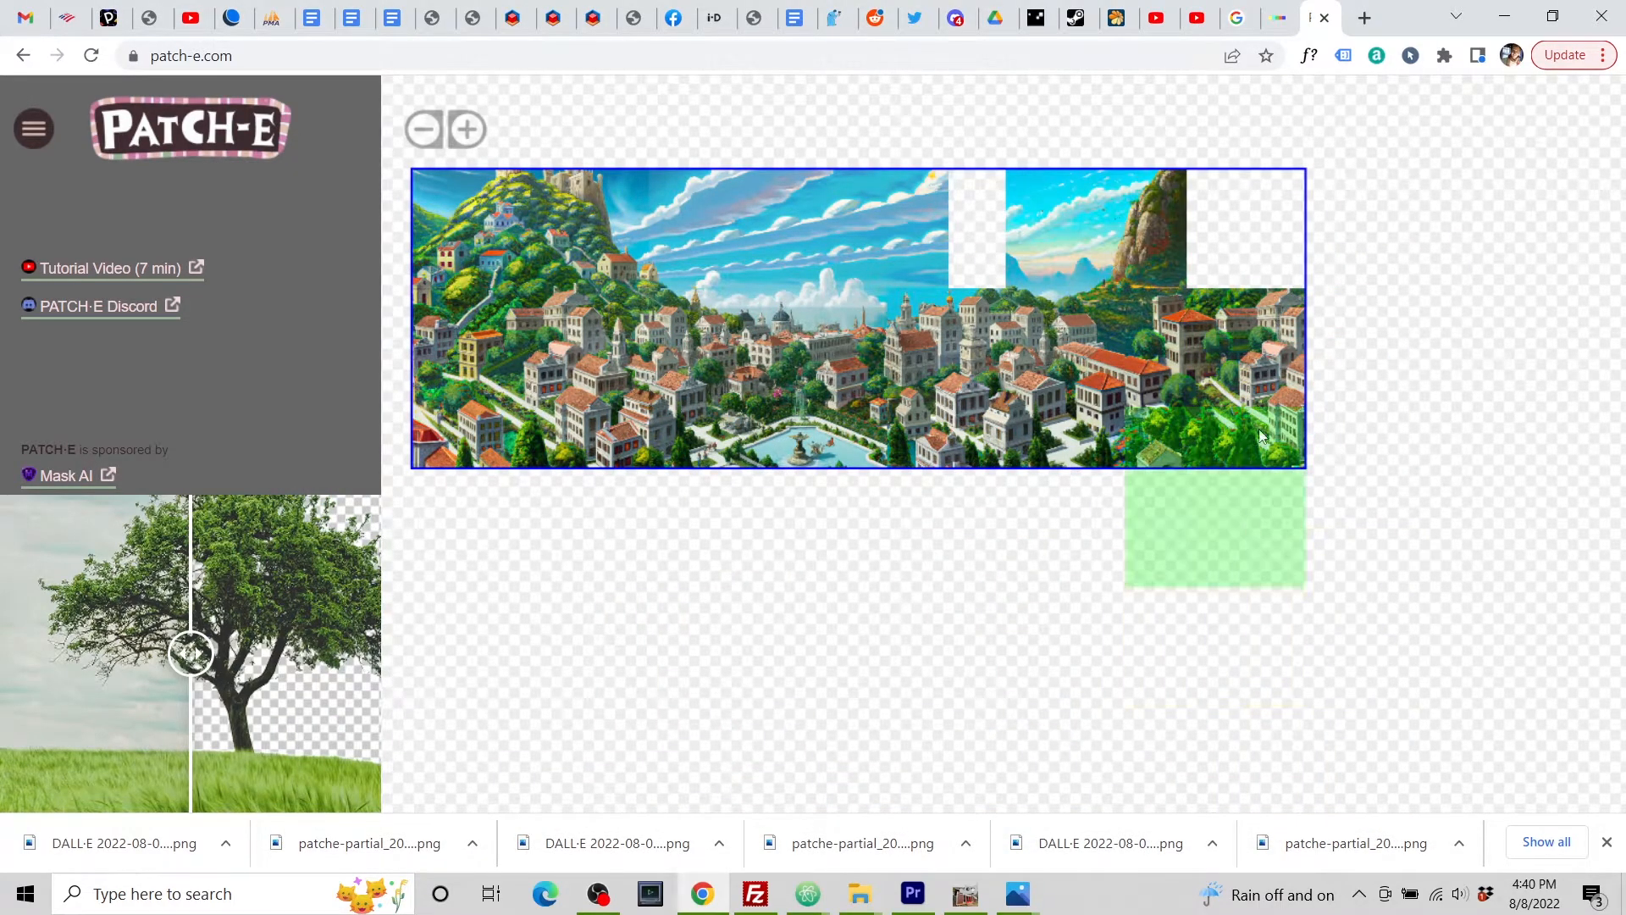
Step: Download the partial image around the narrow sky gap in PATCH-E and upload patche-partial_2022-08-08T20_40_30.png to DALL·E for editing
left_click(979, 251)
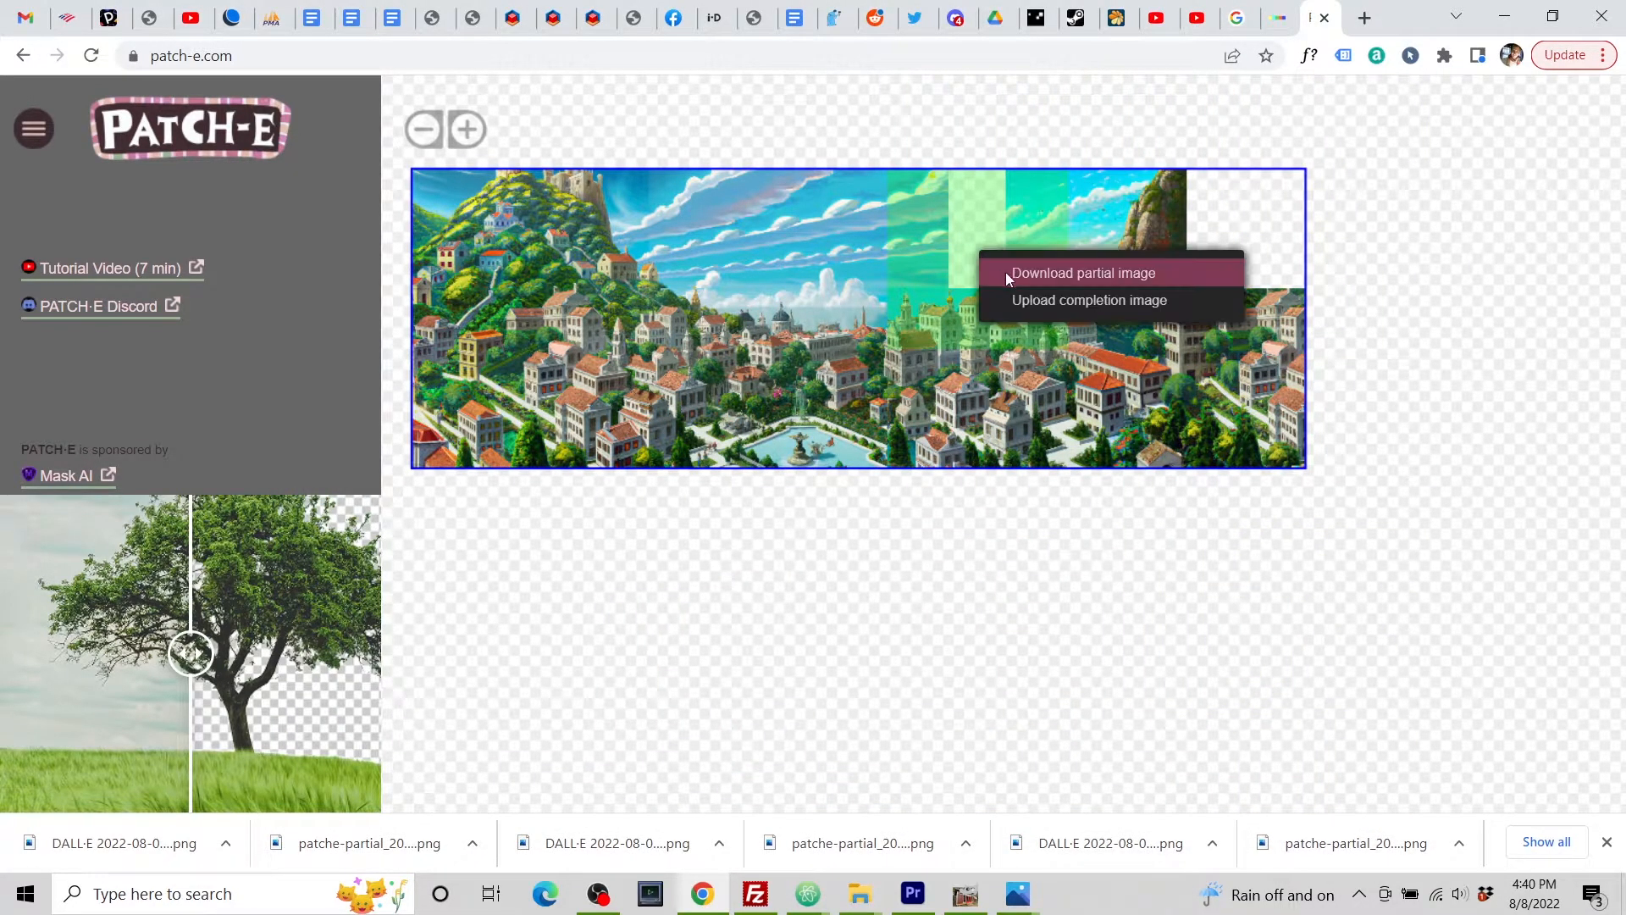
left_click(1027, 276)
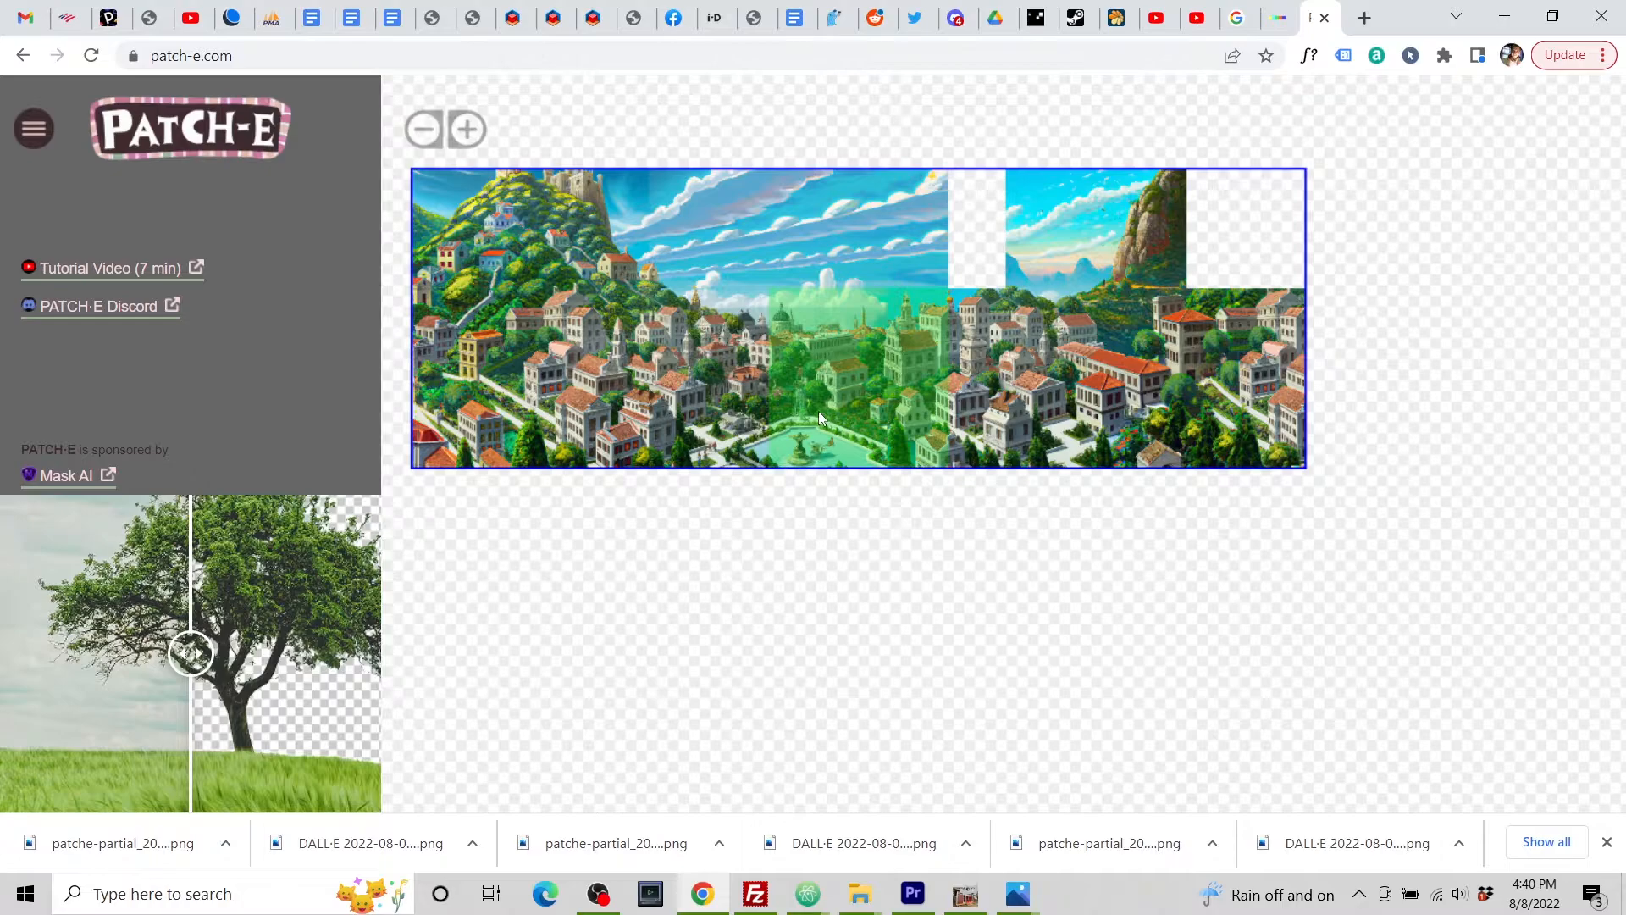
left_click(1275, 21)
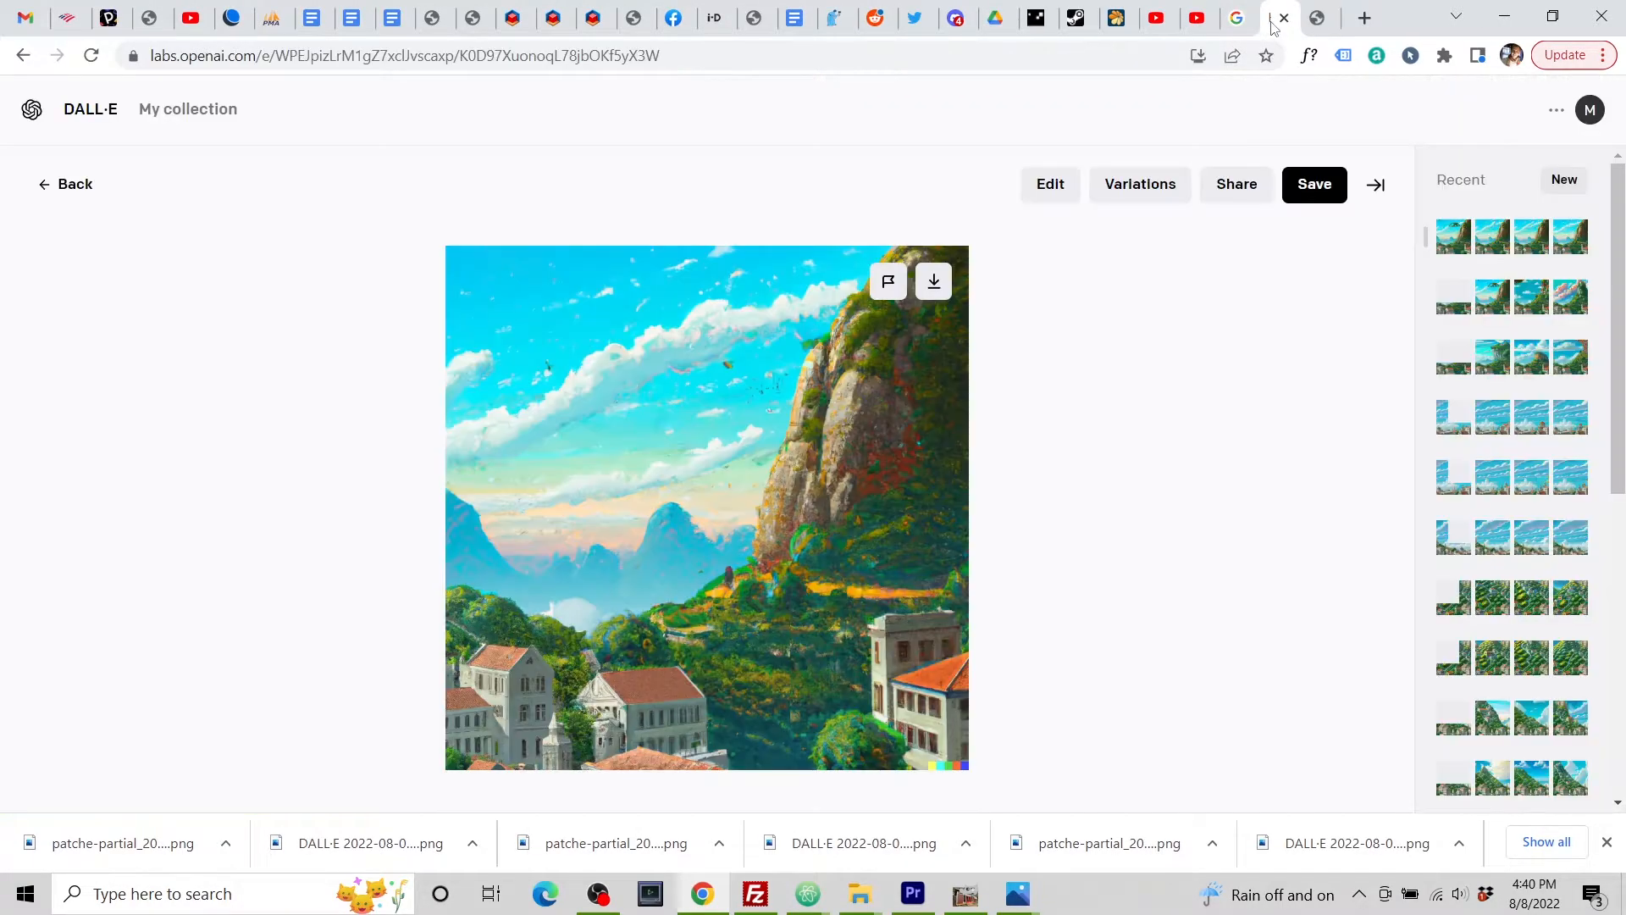
left_click(71, 188)
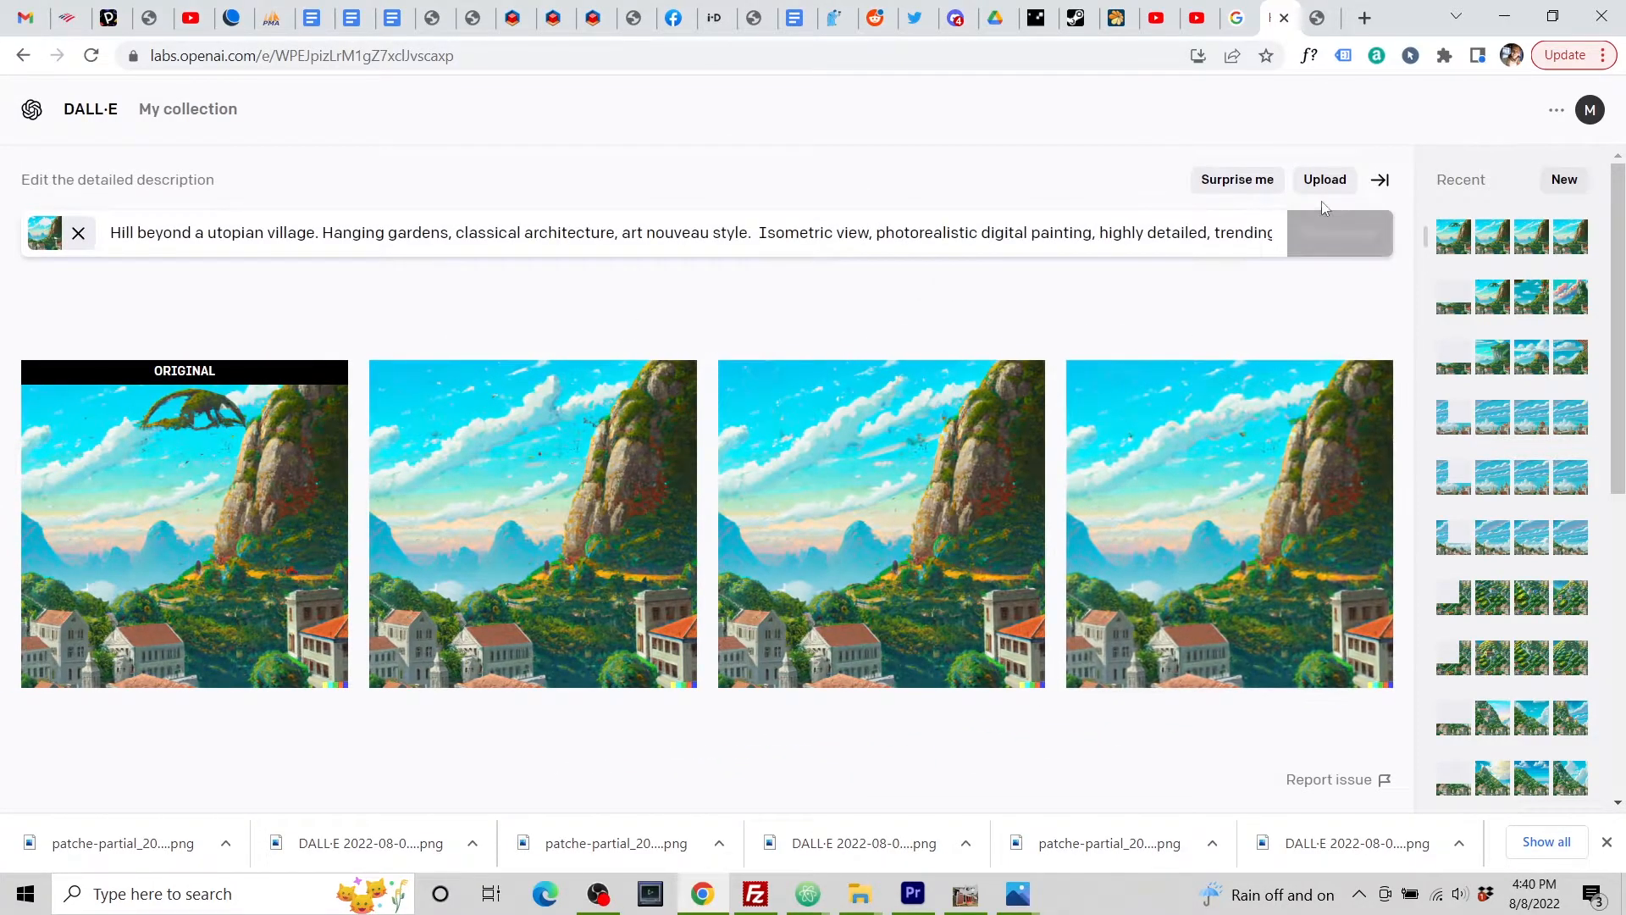
left_click(1334, 184)
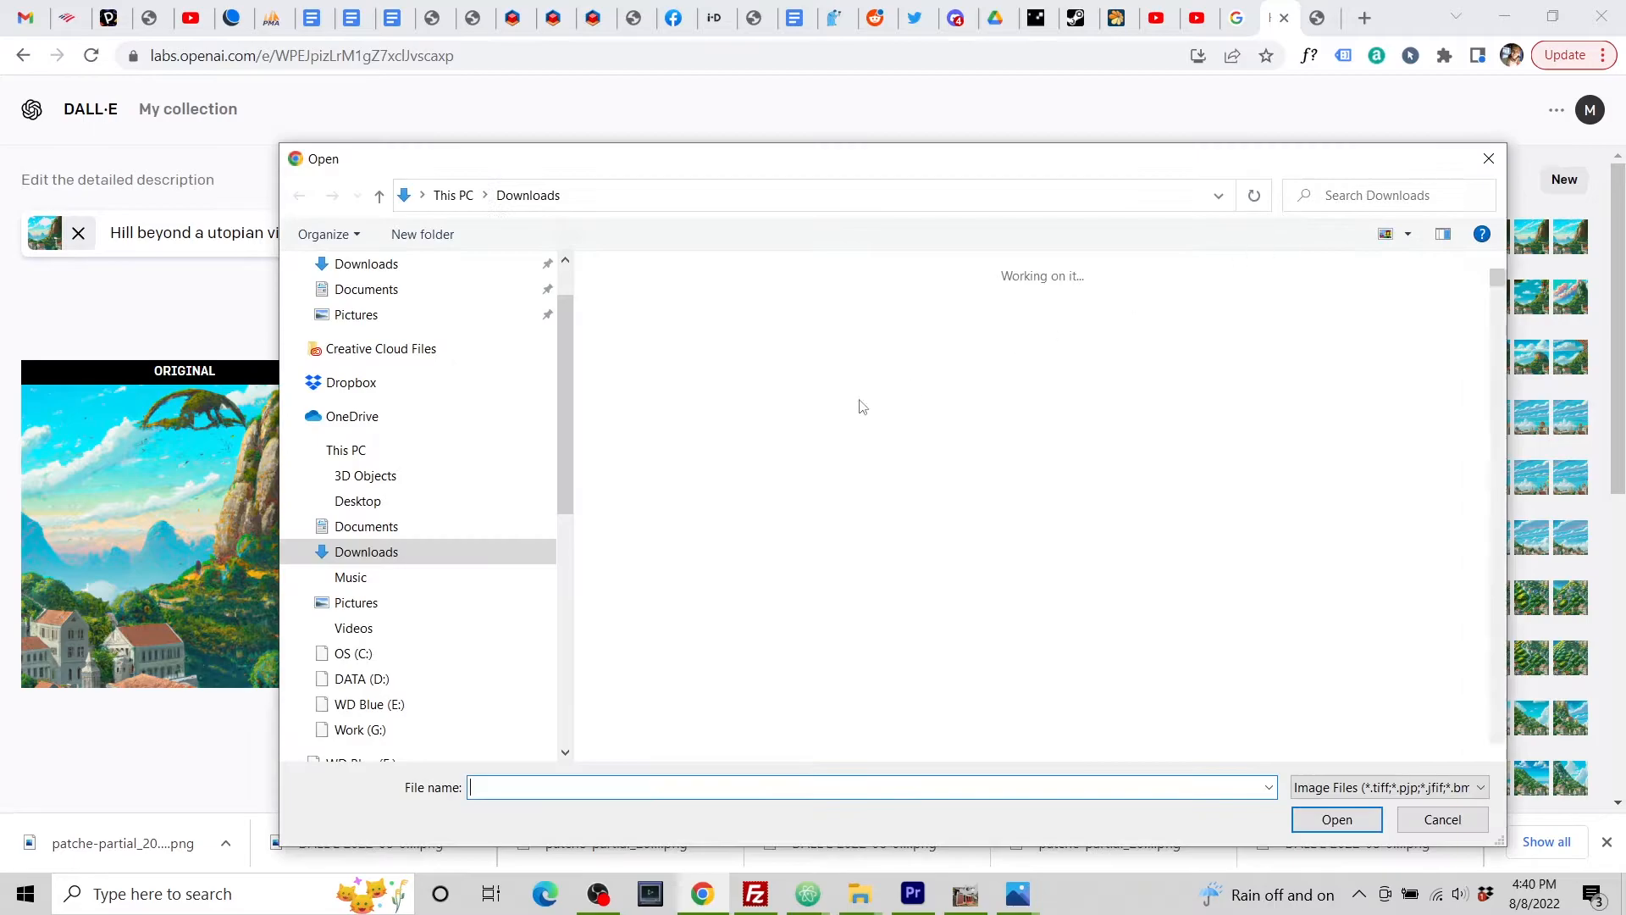
left_click(721, 432)
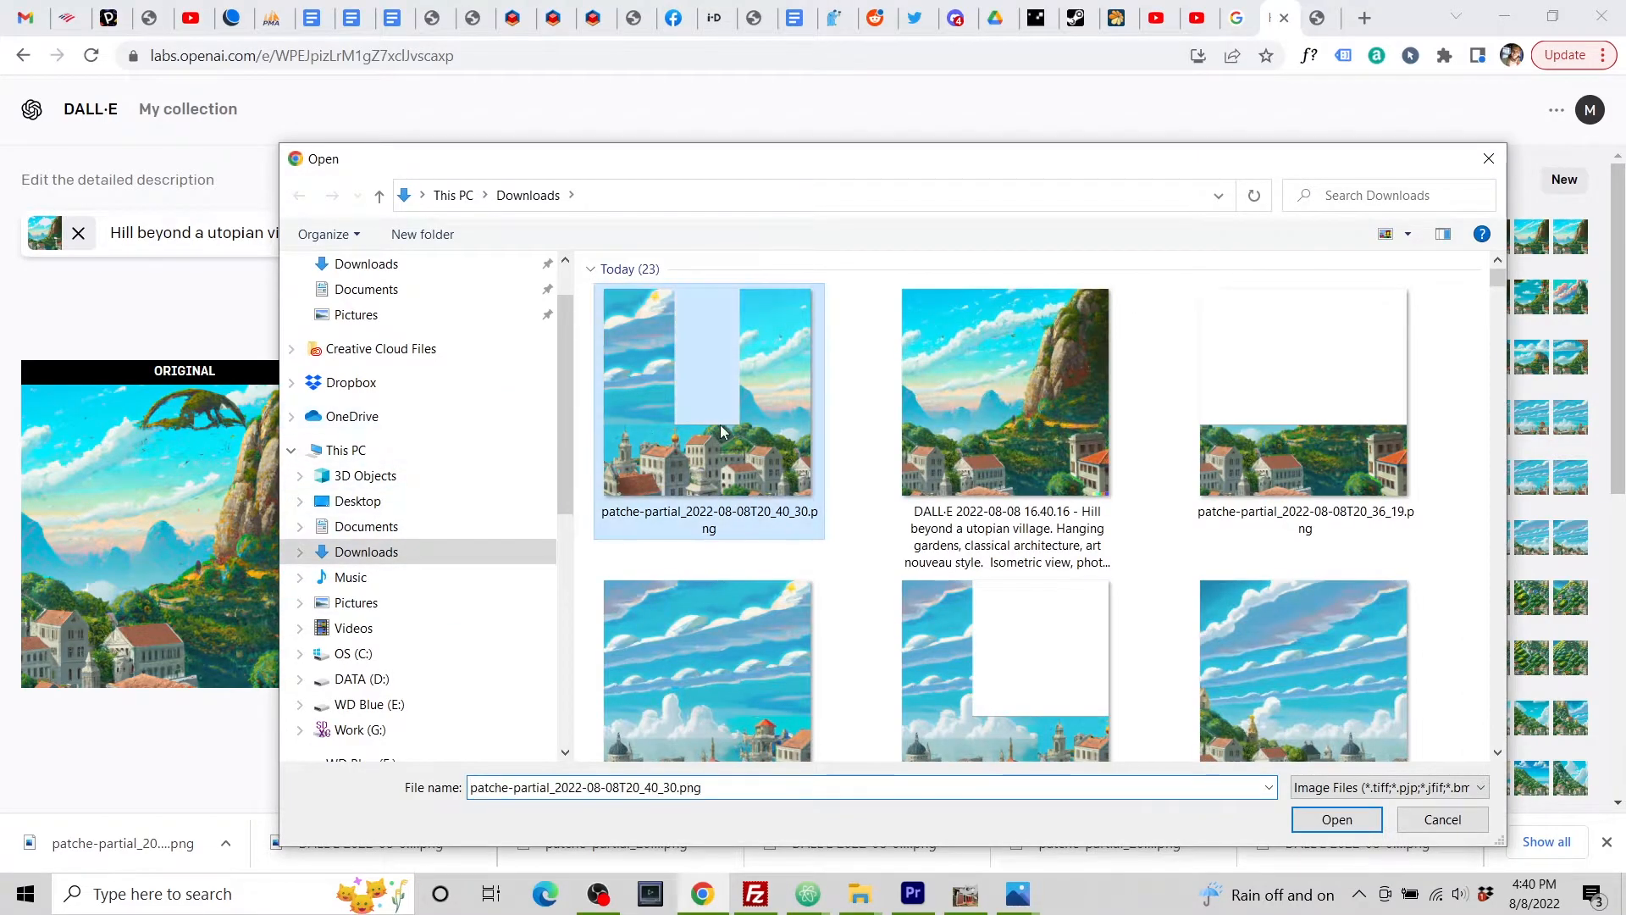
left_click(1336, 819)
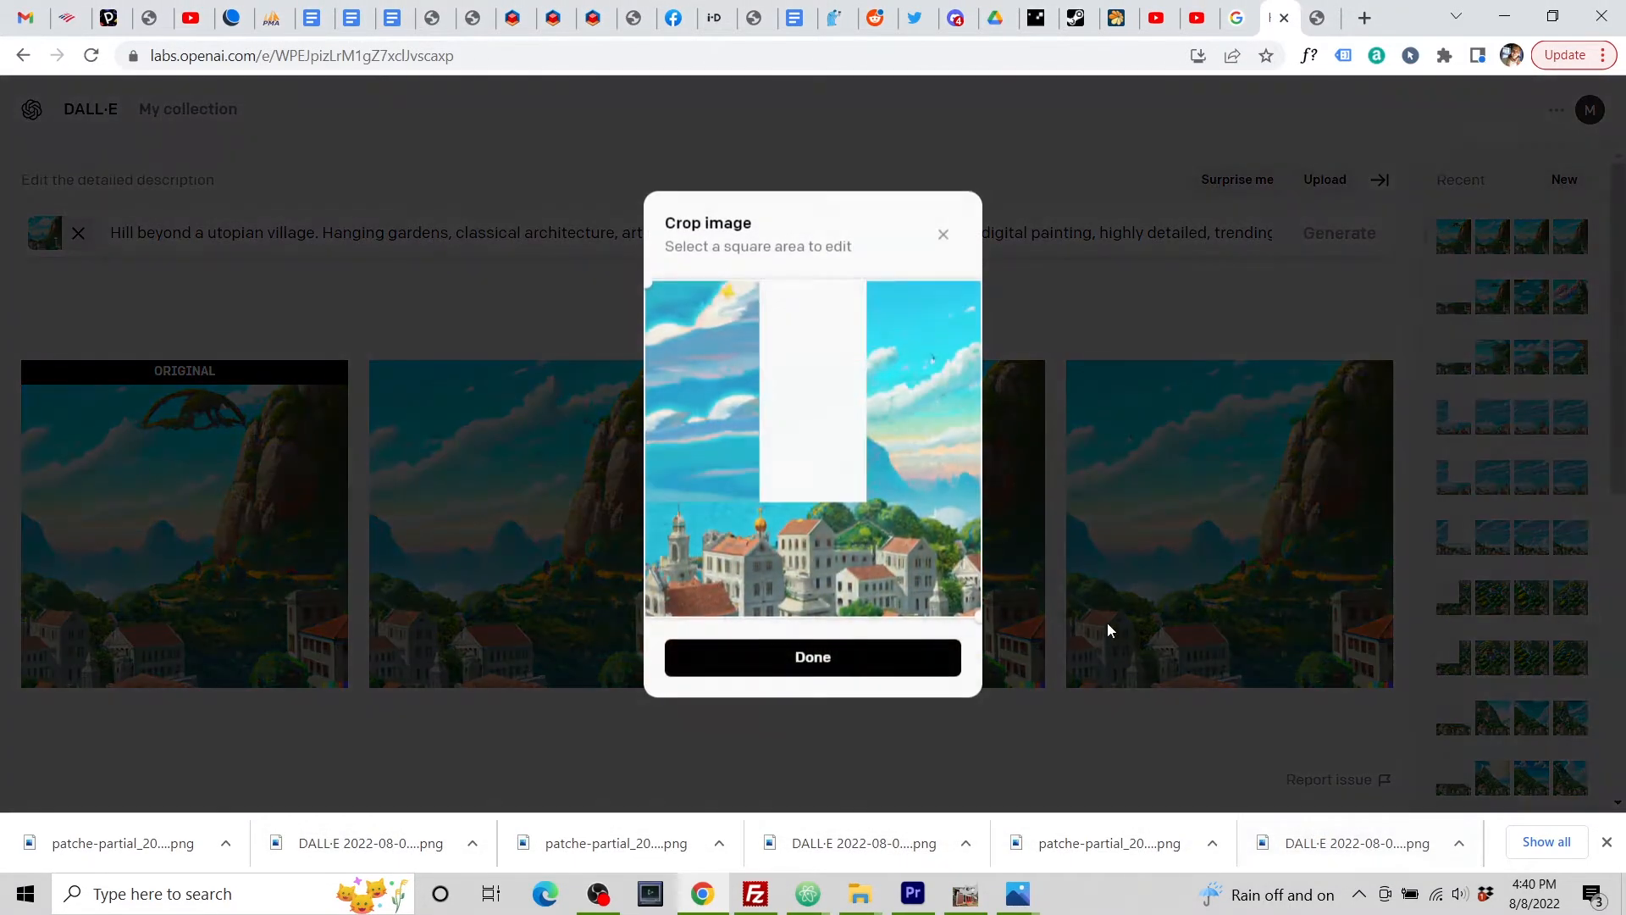
left_click(816, 662)
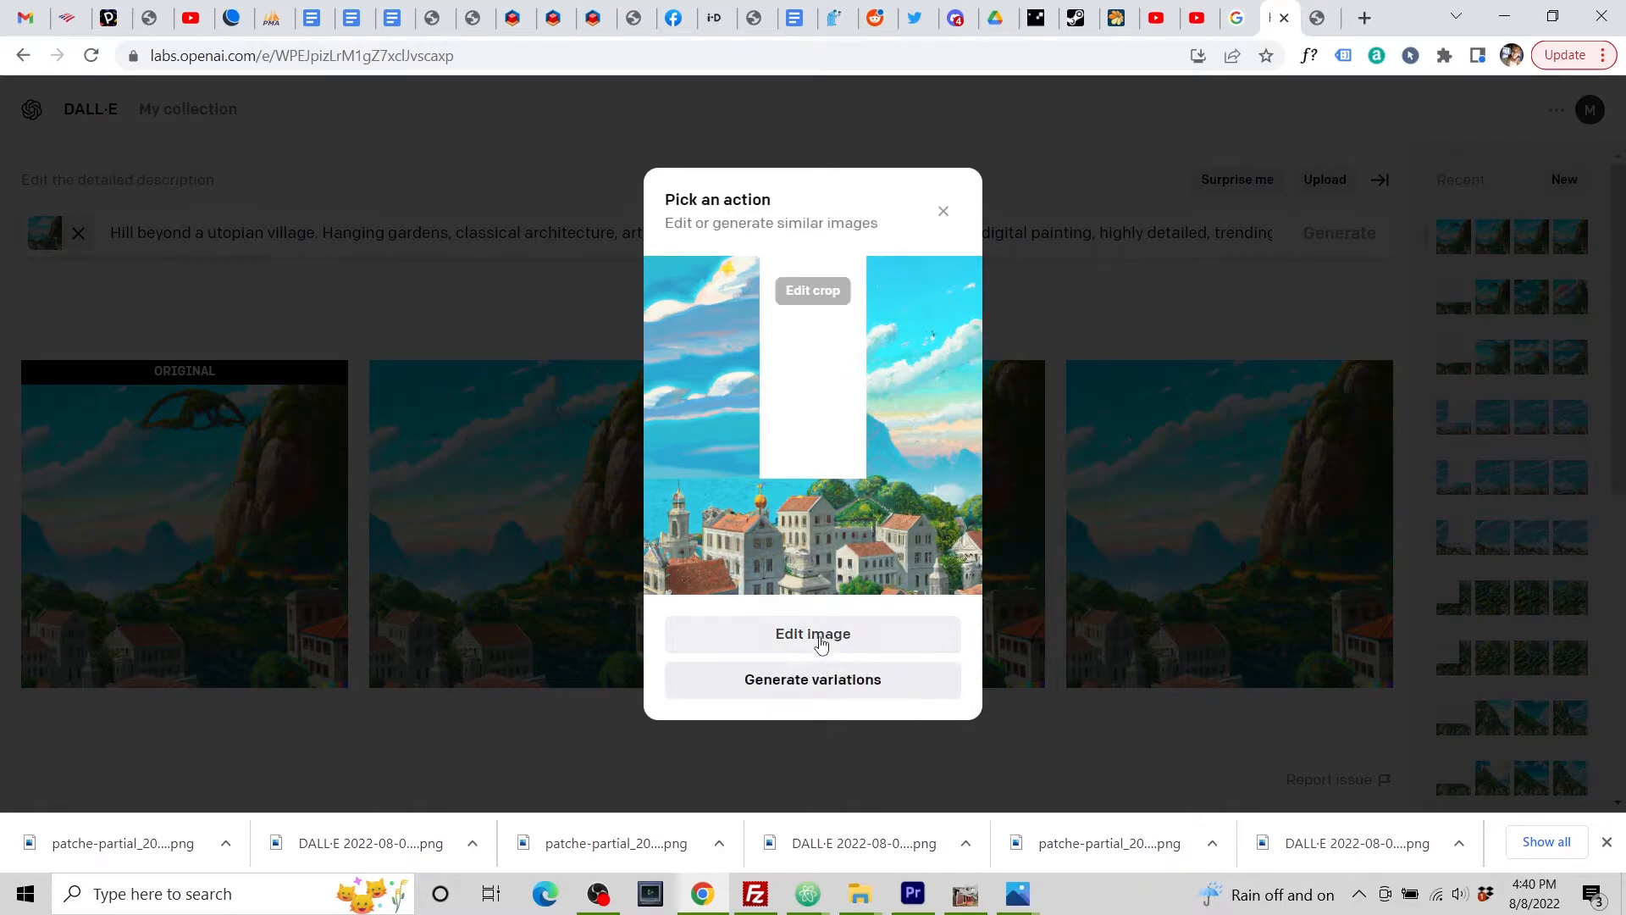
left_click(820, 642)
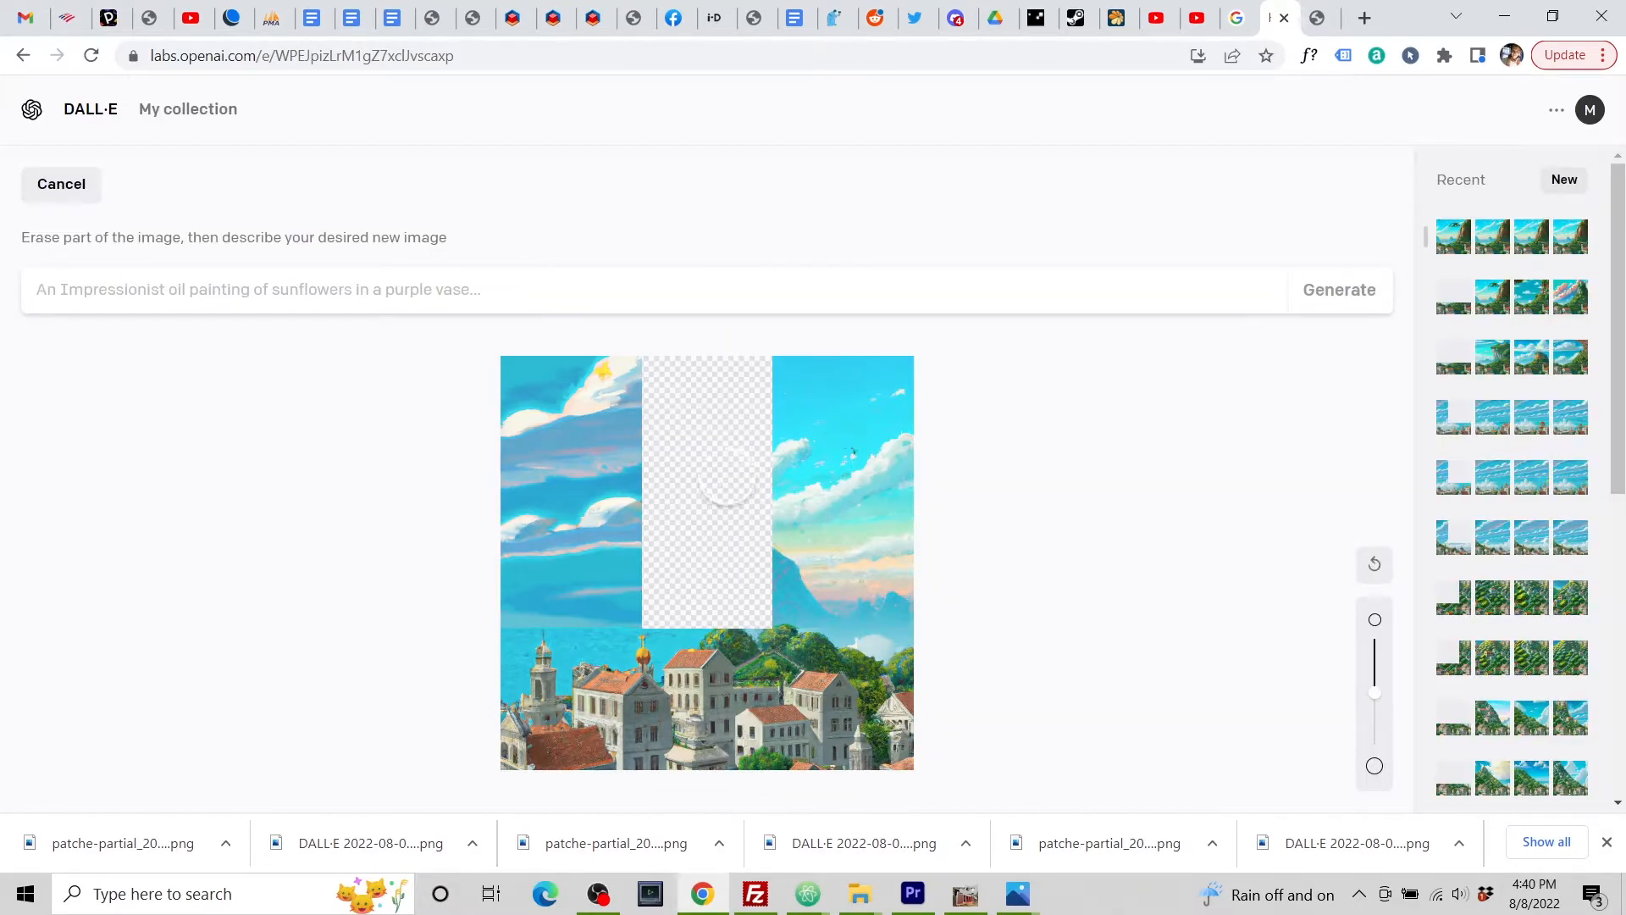
Step: Enter the prompt "Sky beyond a utopian village. Isometric view, photorealistic digital painting, highly detailed, trending on artstation." and generate images
left_click(579, 285)
key("ctrl+v")
left_click_drag(114, 290, 4, 284)
left_click(64, 288)
type("Sky")
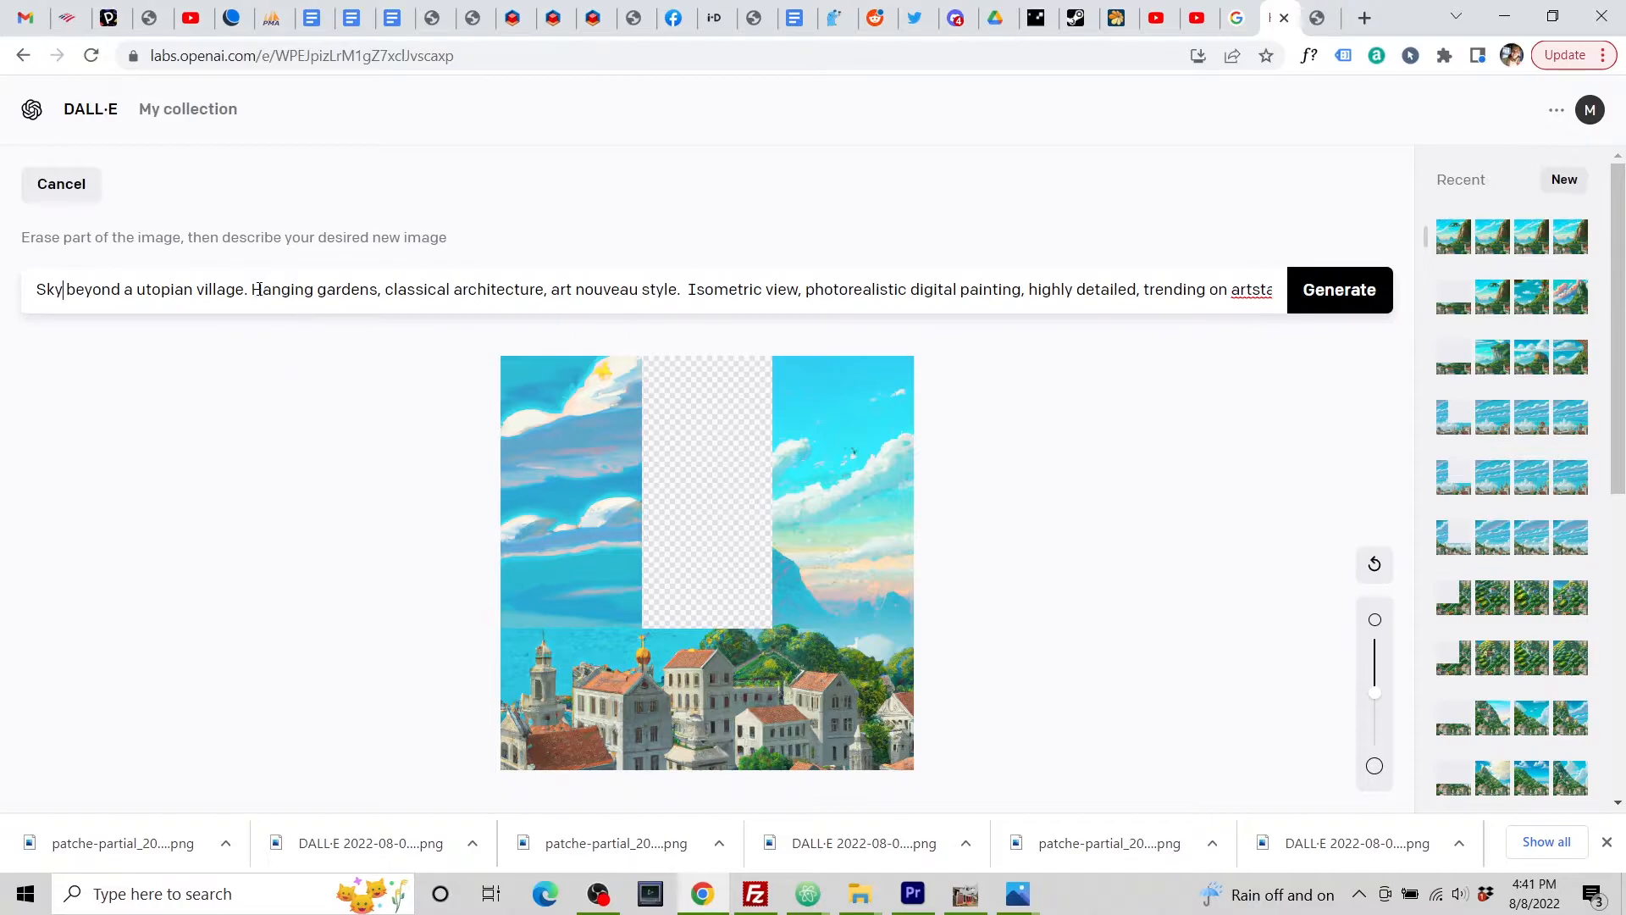
left_click_drag(252, 292, 685, 309)
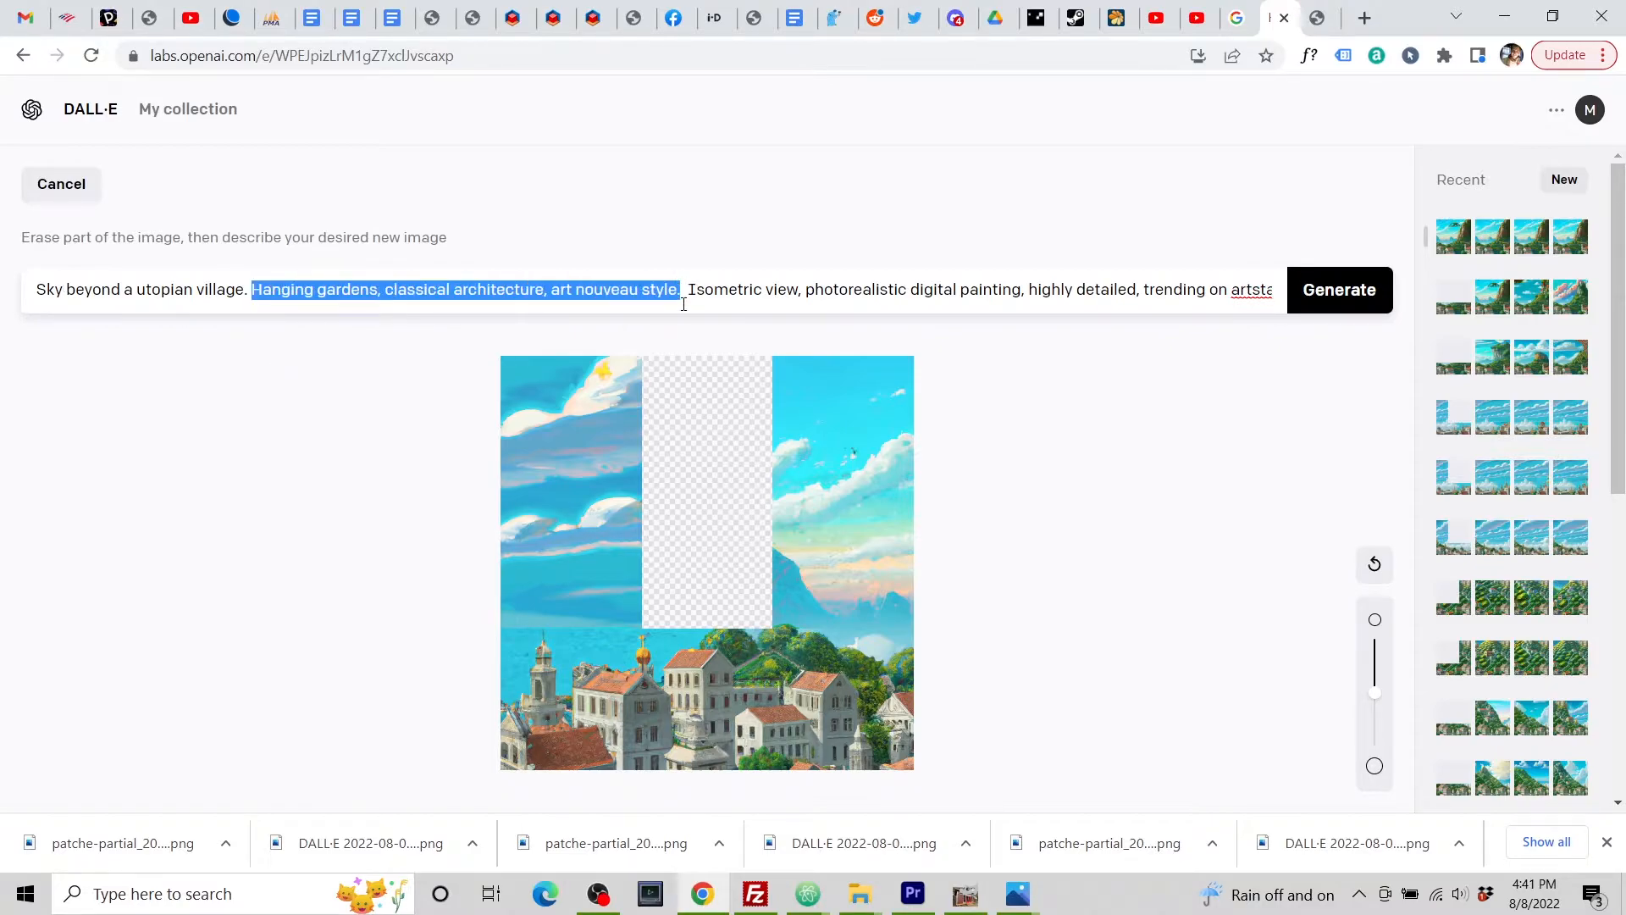
key("BackSpace")
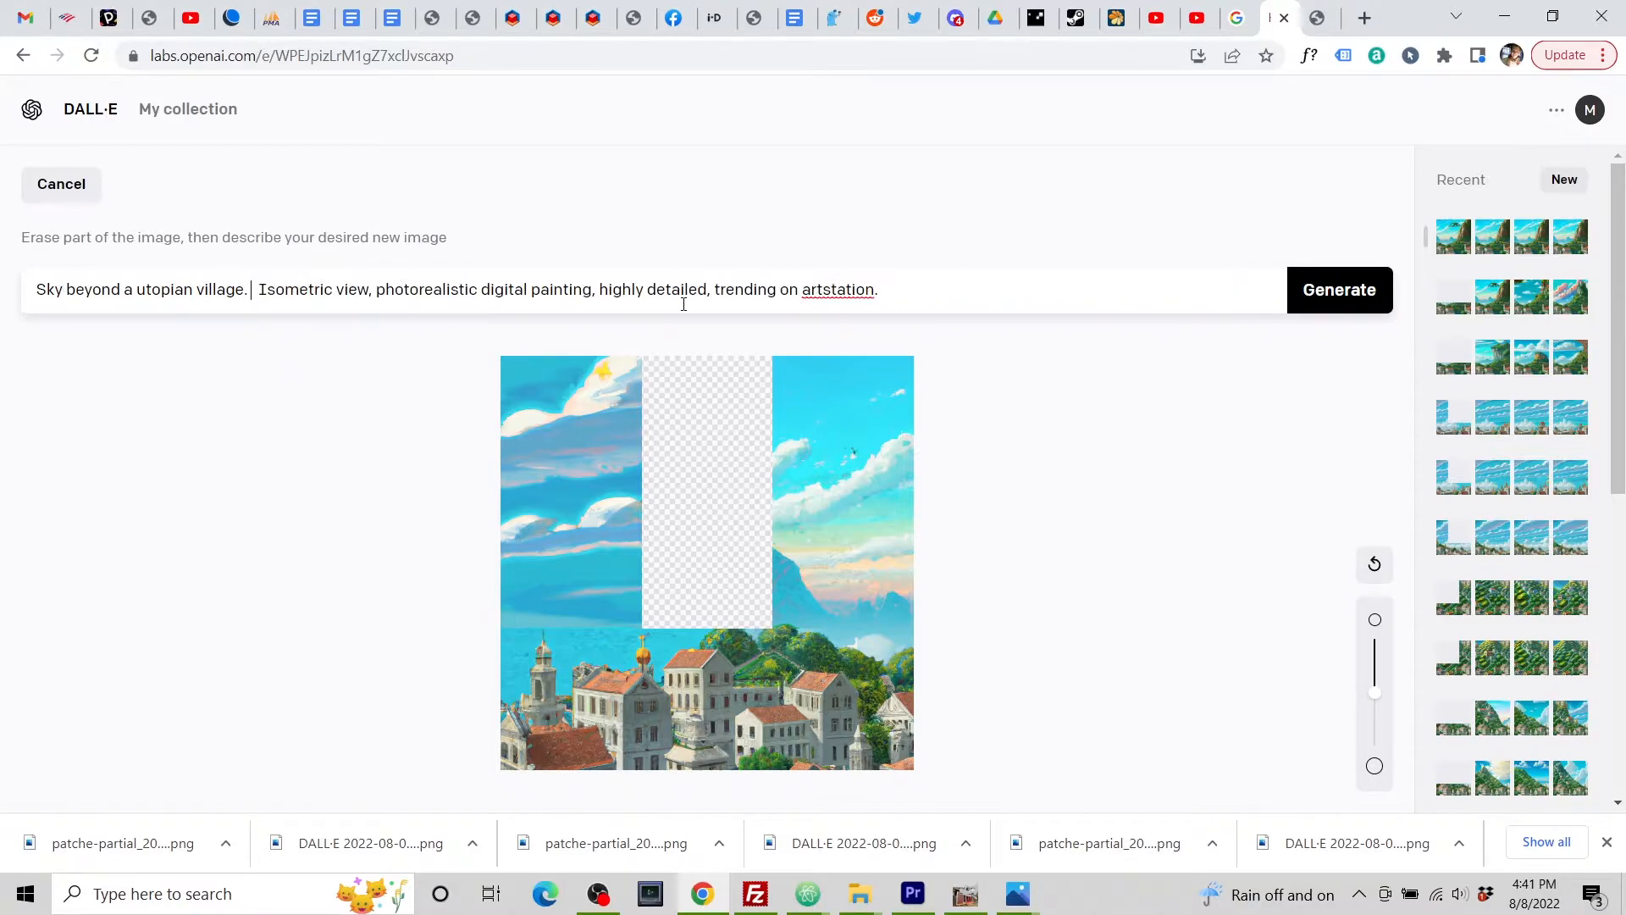
left_click(1340, 301)
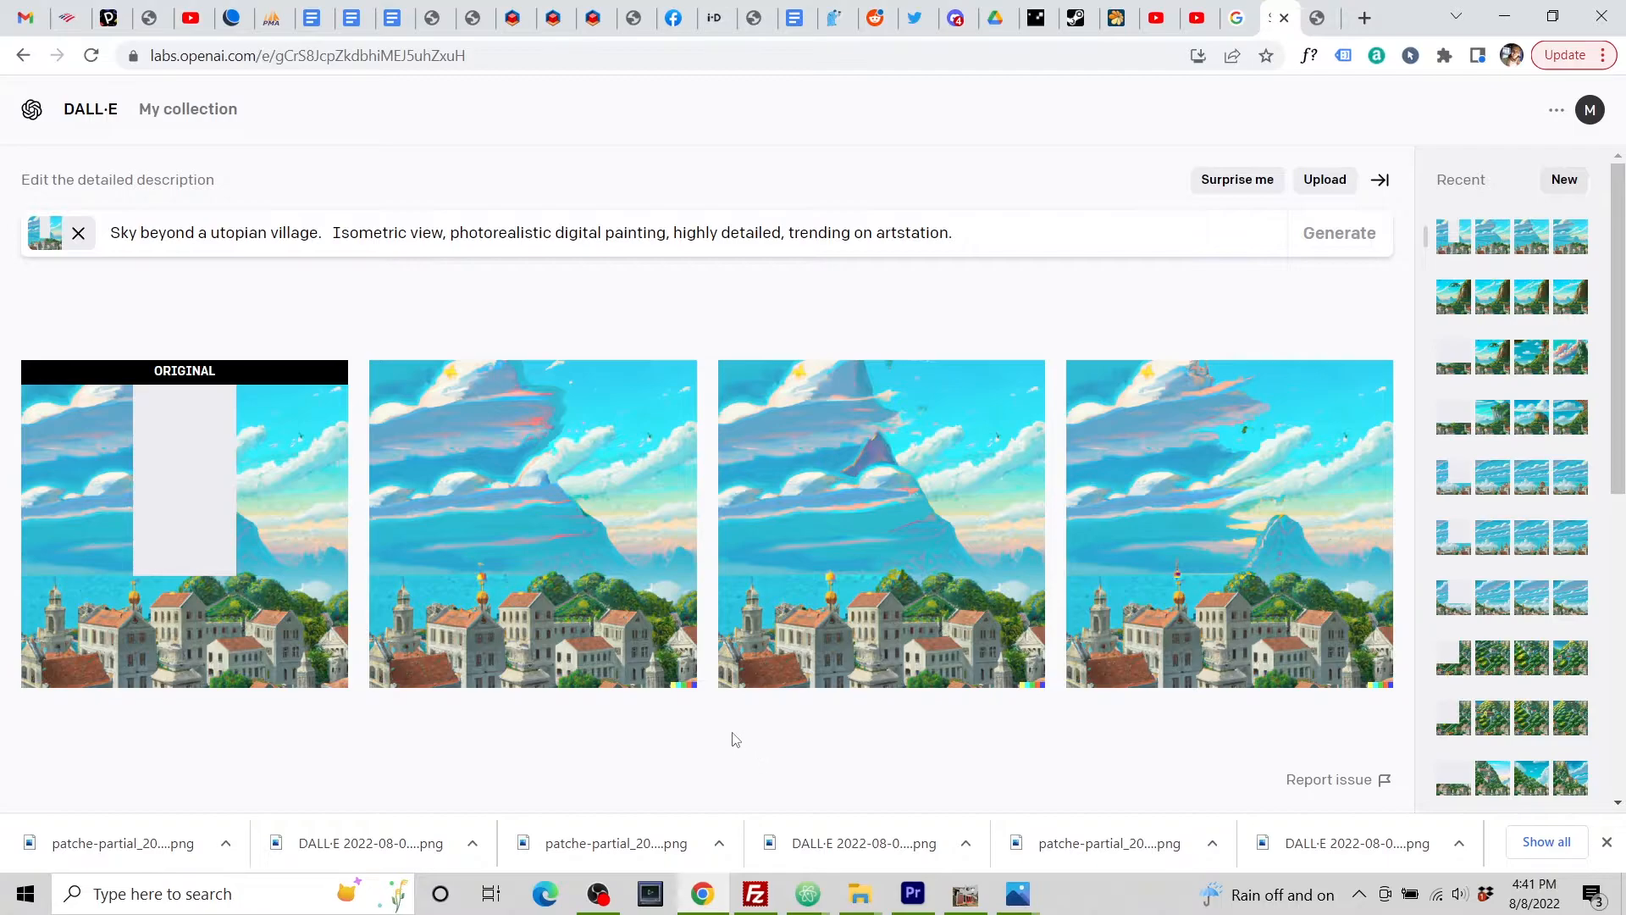
Step: Reopen the original partial image for editing and erase irregular patches of cloud, sky and mountain along both sides of the empty gap
left_click(220, 502)
left_click(1207, 184)
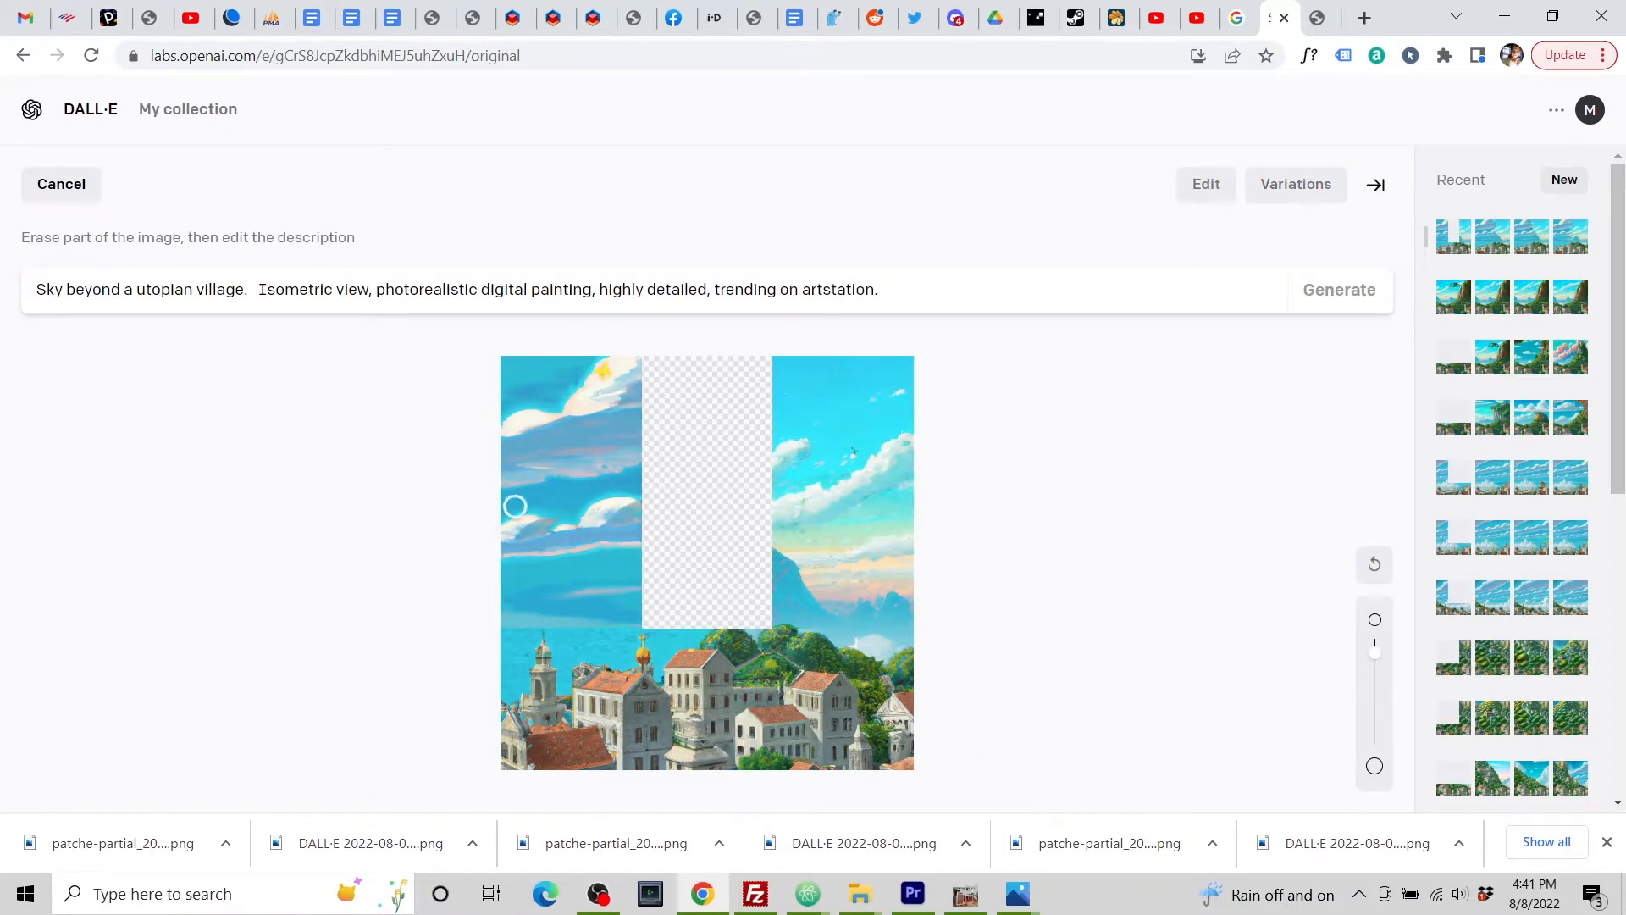
left_click_drag(652, 525, 576, 529)
mouse_move(648, 422)
left_mouse_down()
mouse_move(584, 428)
mouse_move(644, 402)
mouse_move(588, 410)
mouse_move(635, 372)
mouse_move(584, 372)
left_mouse_up()
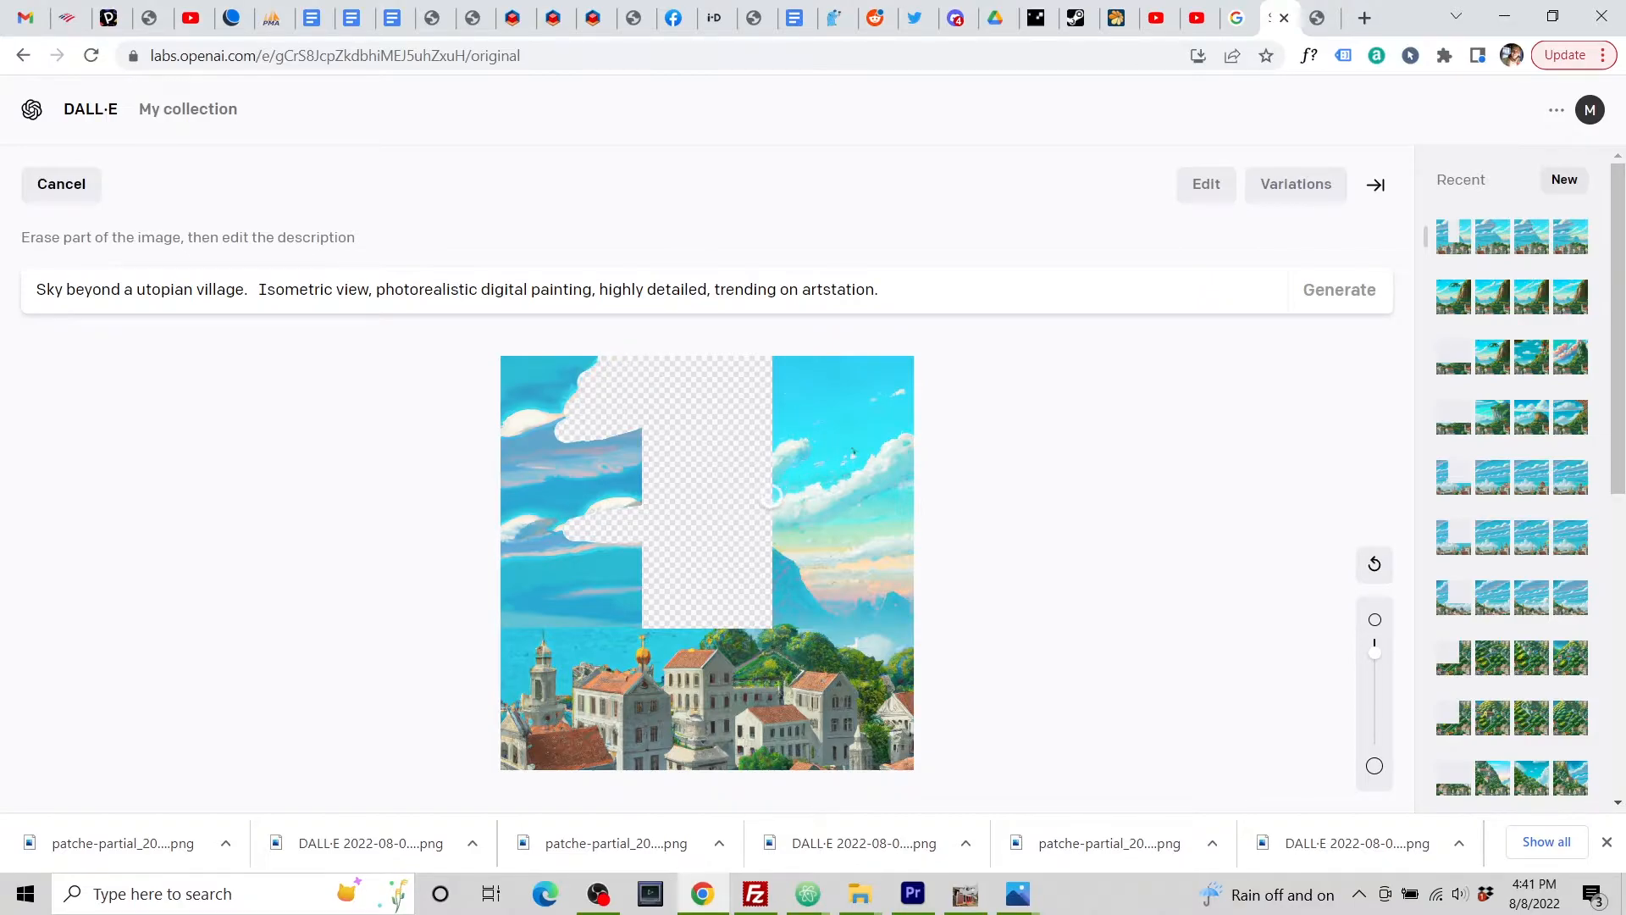
left_click_drag(760, 593, 779, 615)
mouse_move(756, 439)
left_mouse_down()
mouse_move(809, 388)
mouse_move(795, 361)
left_mouse_up()
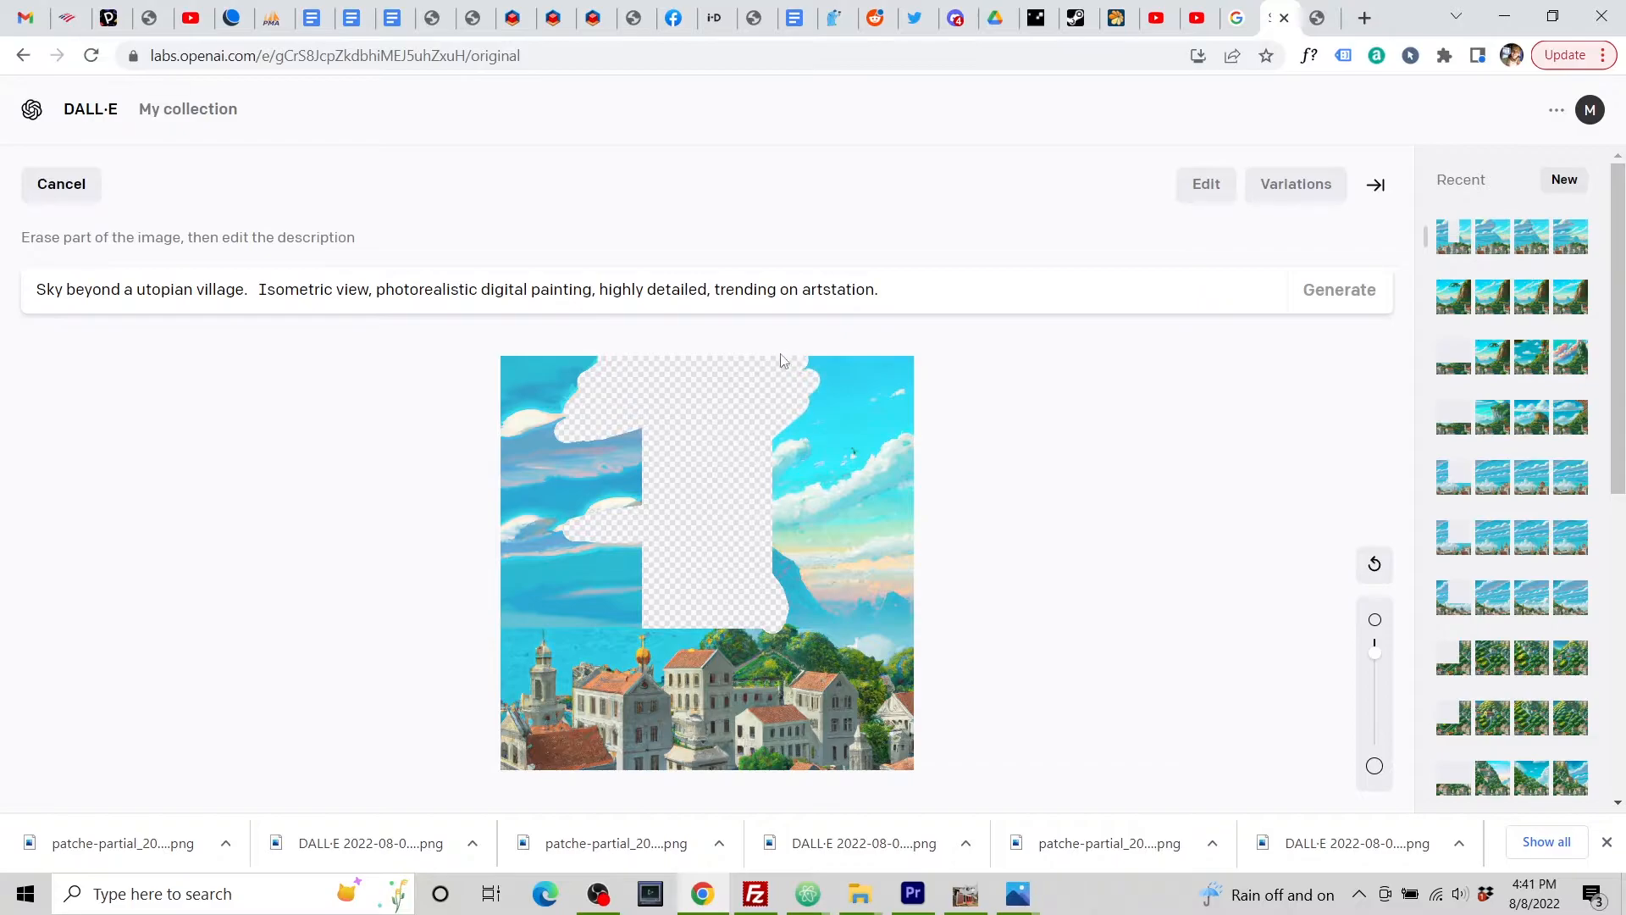
mouse_move(662, 471)
left_mouse_down()
mouse_move(614, 471)
mouse_move(668, 456)
mouse_move(629, 449)
mouse_move(662, 432)
left_mouse_up()
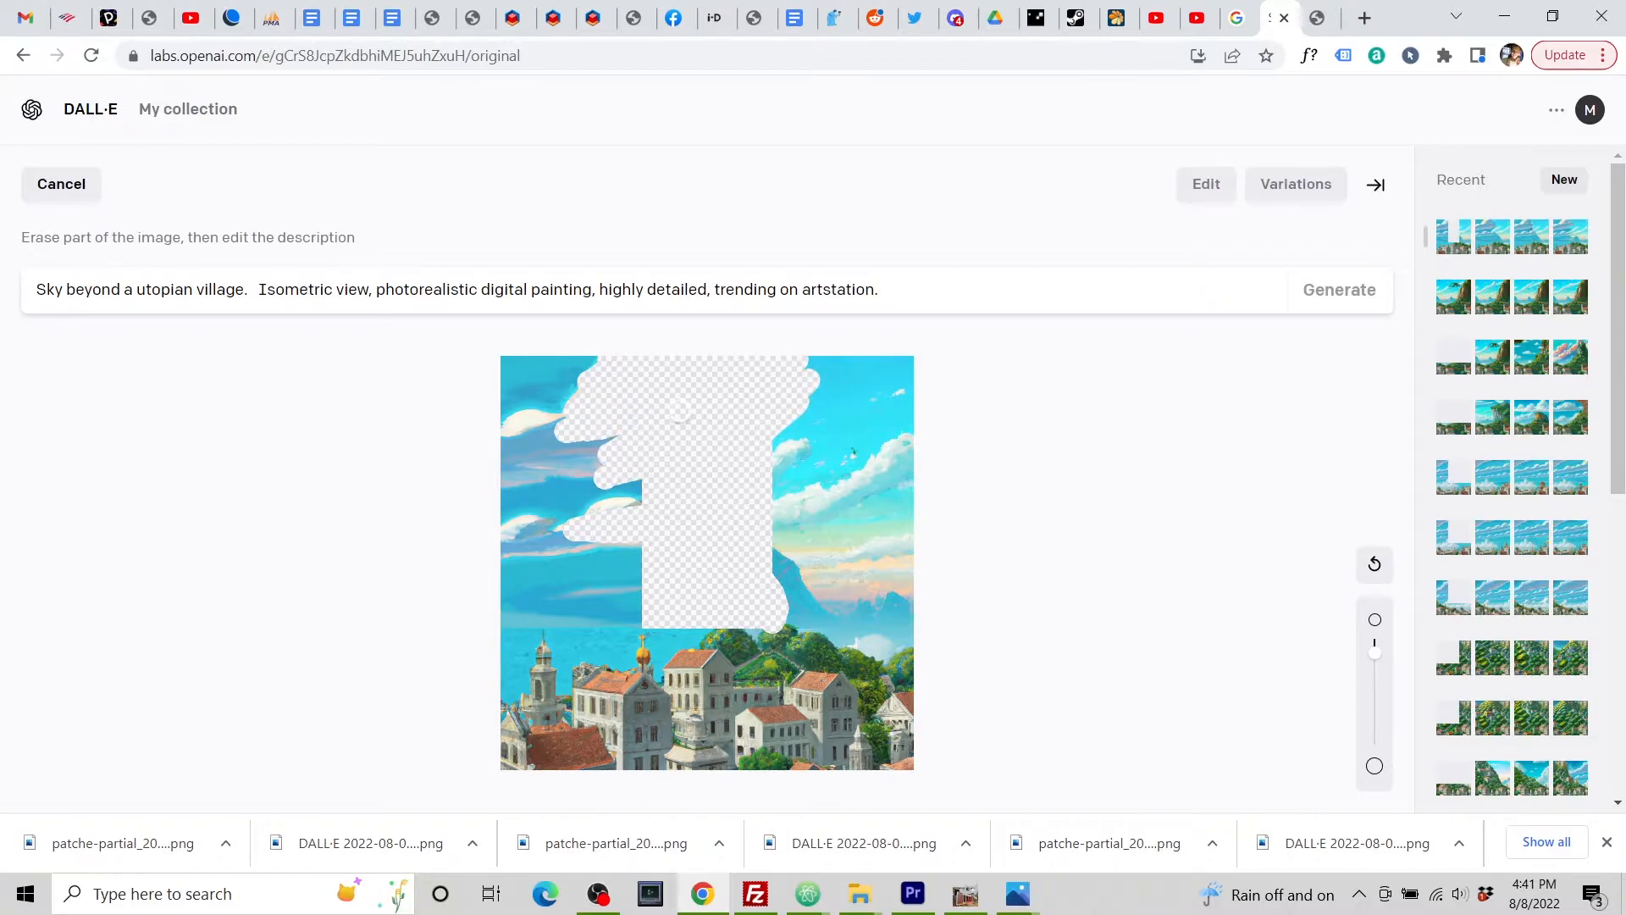
mouse_move(636, 514)
left_mouse_down()
mouse_move(627, 580)
mouse_move(656, 589)
mouse_move(634, 593)
left_mouse_up()
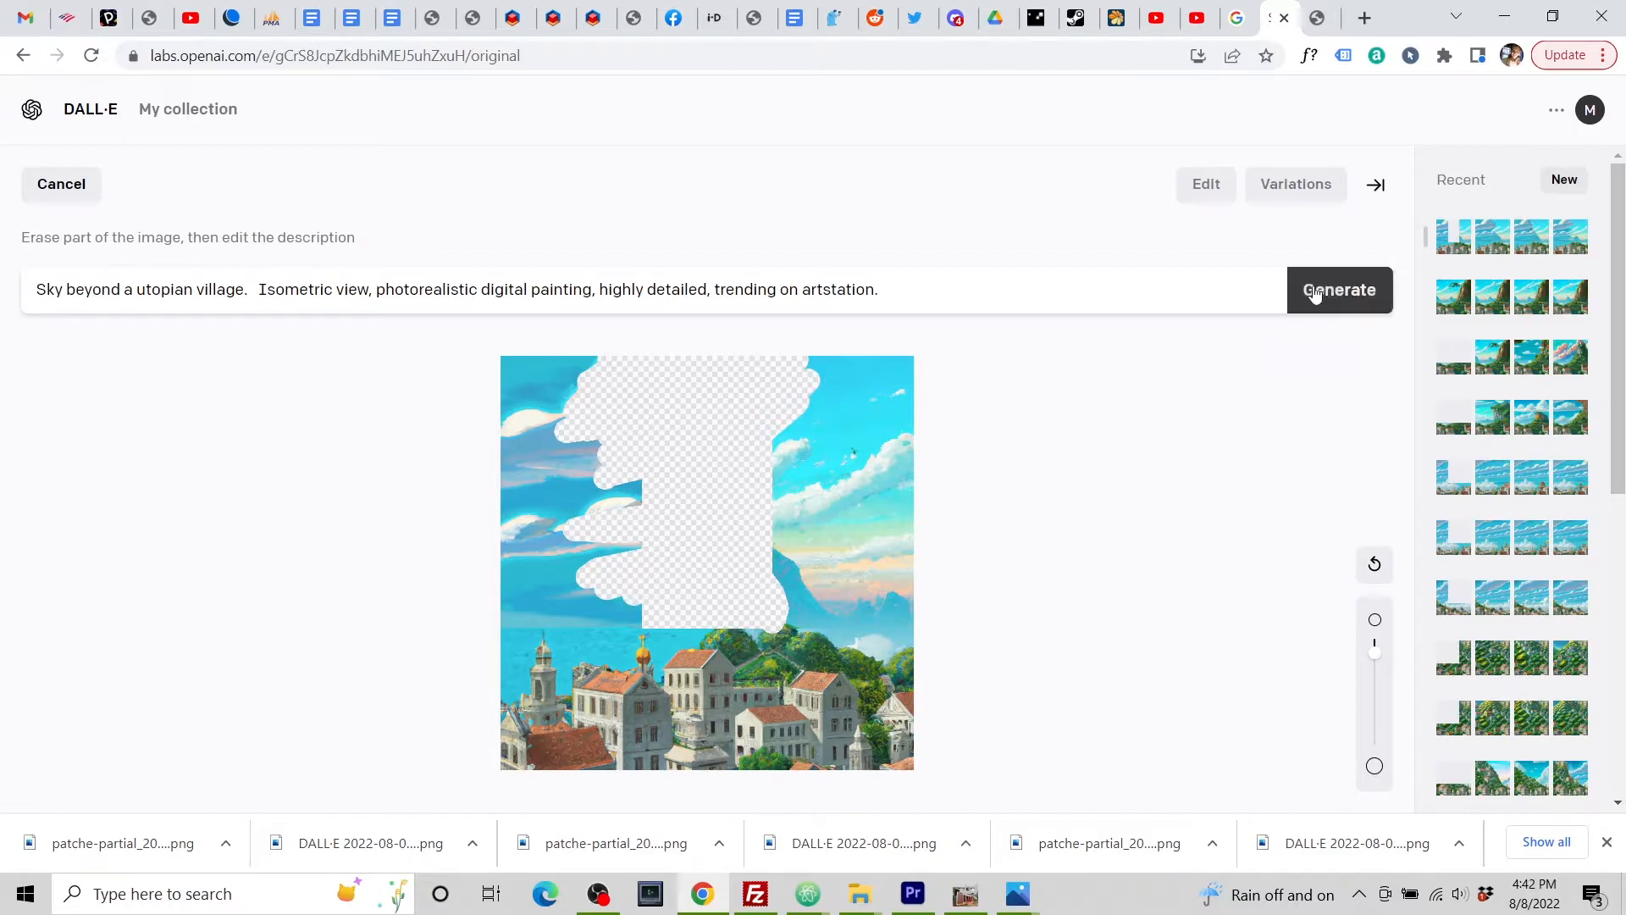
Step: Generate fills for the enlarged gap with the same prompt and download the first resulting image
left_click(1319, 293)
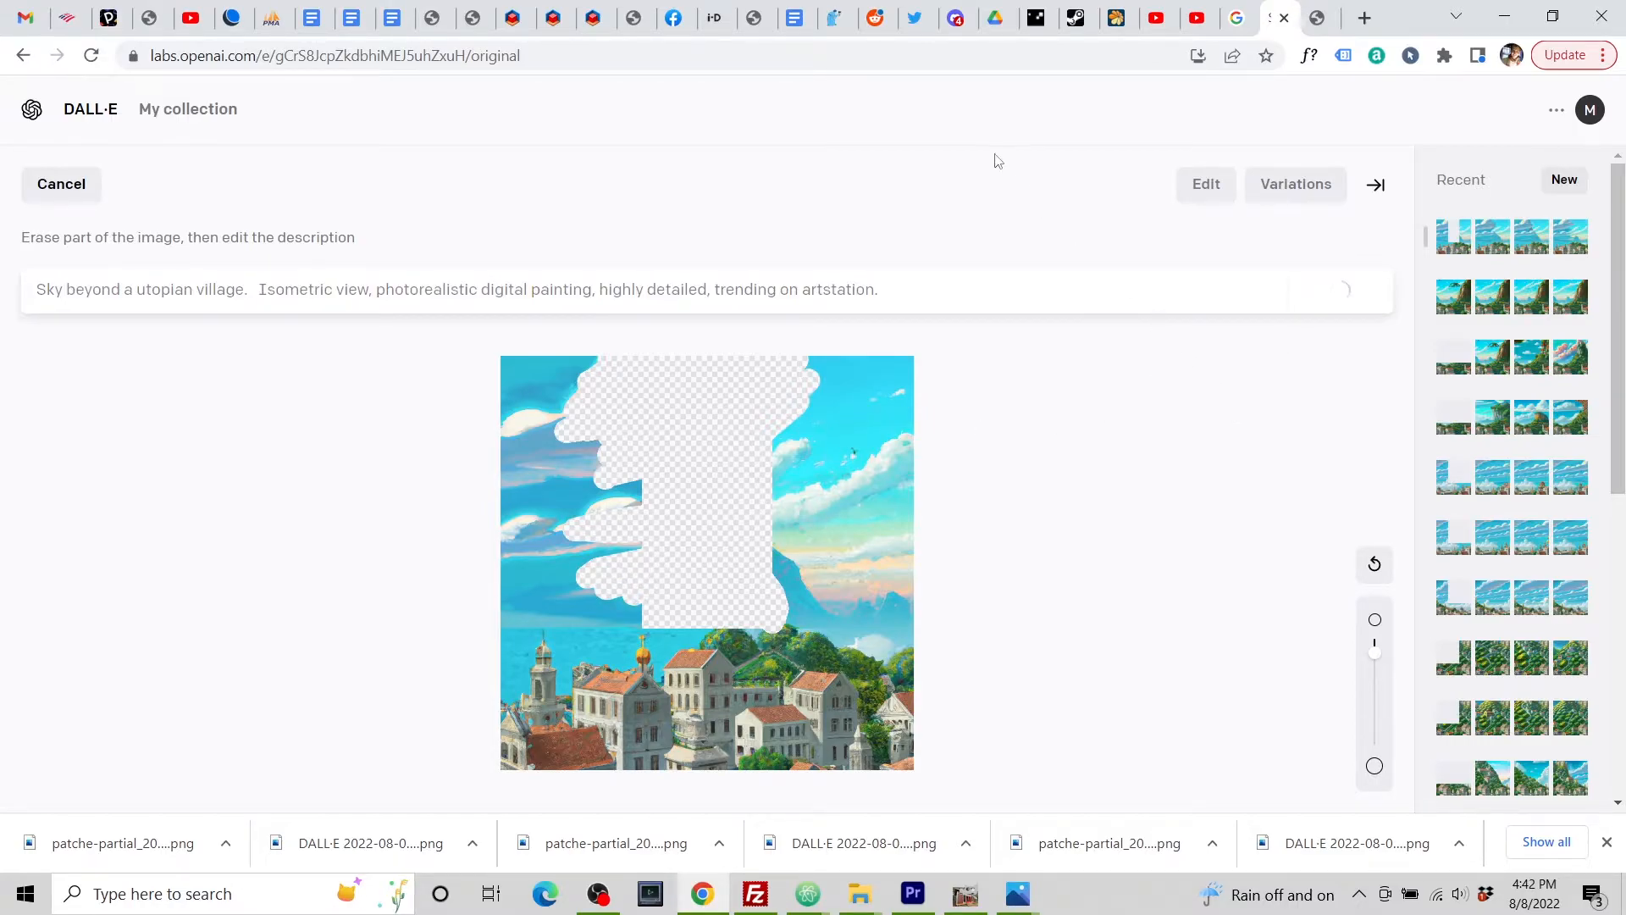
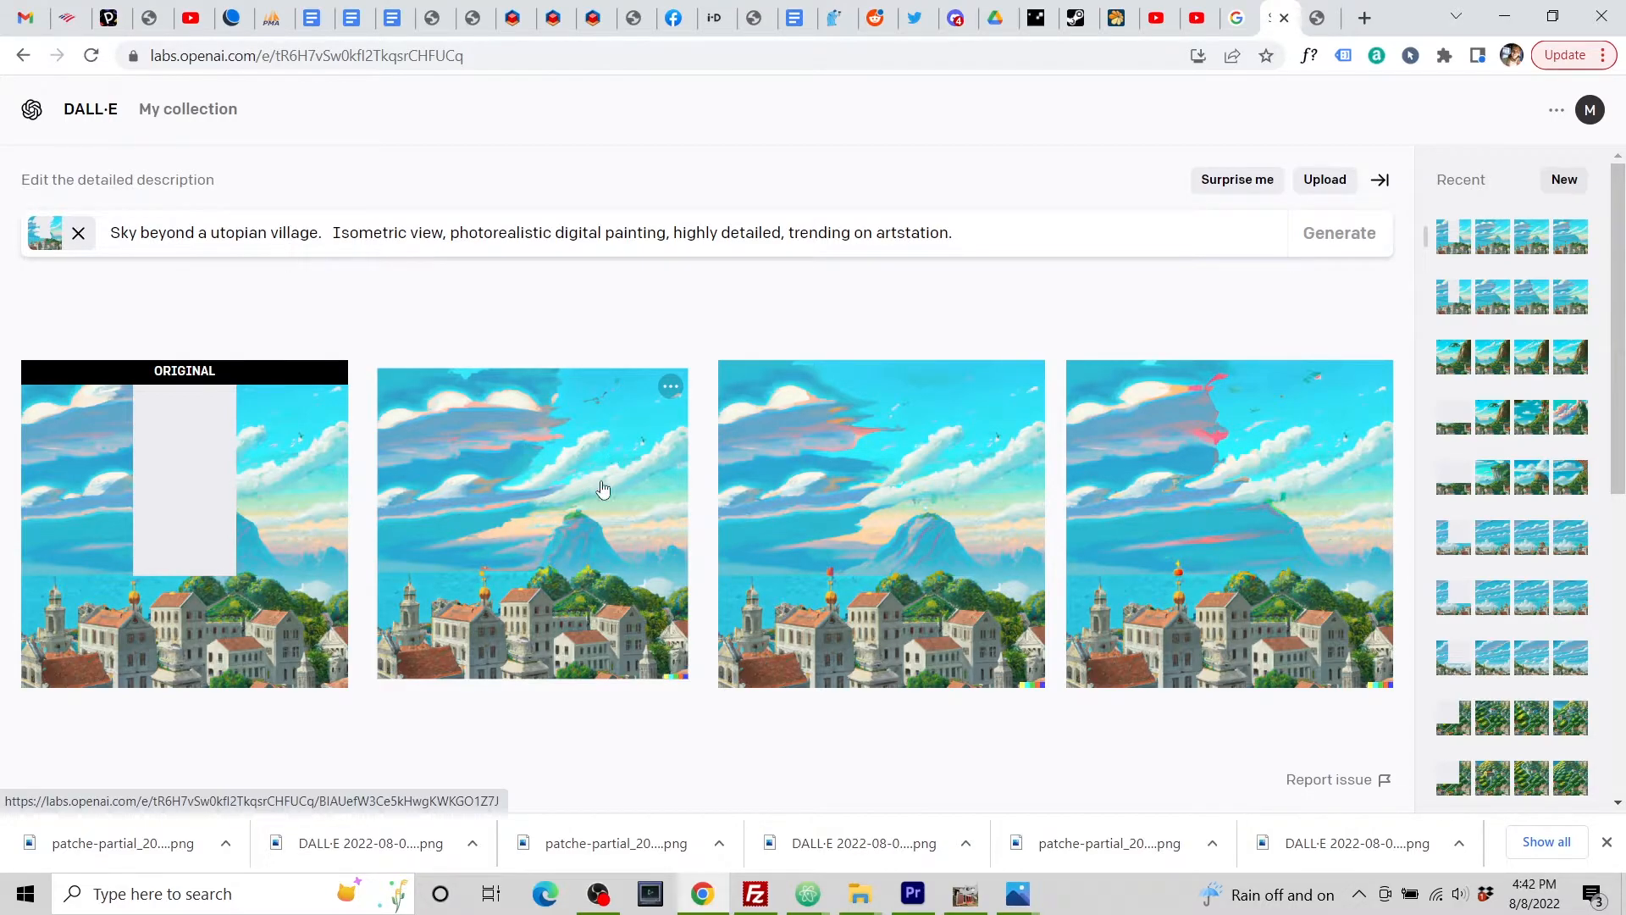
left_click(590, 508)
left_click(935, 280)
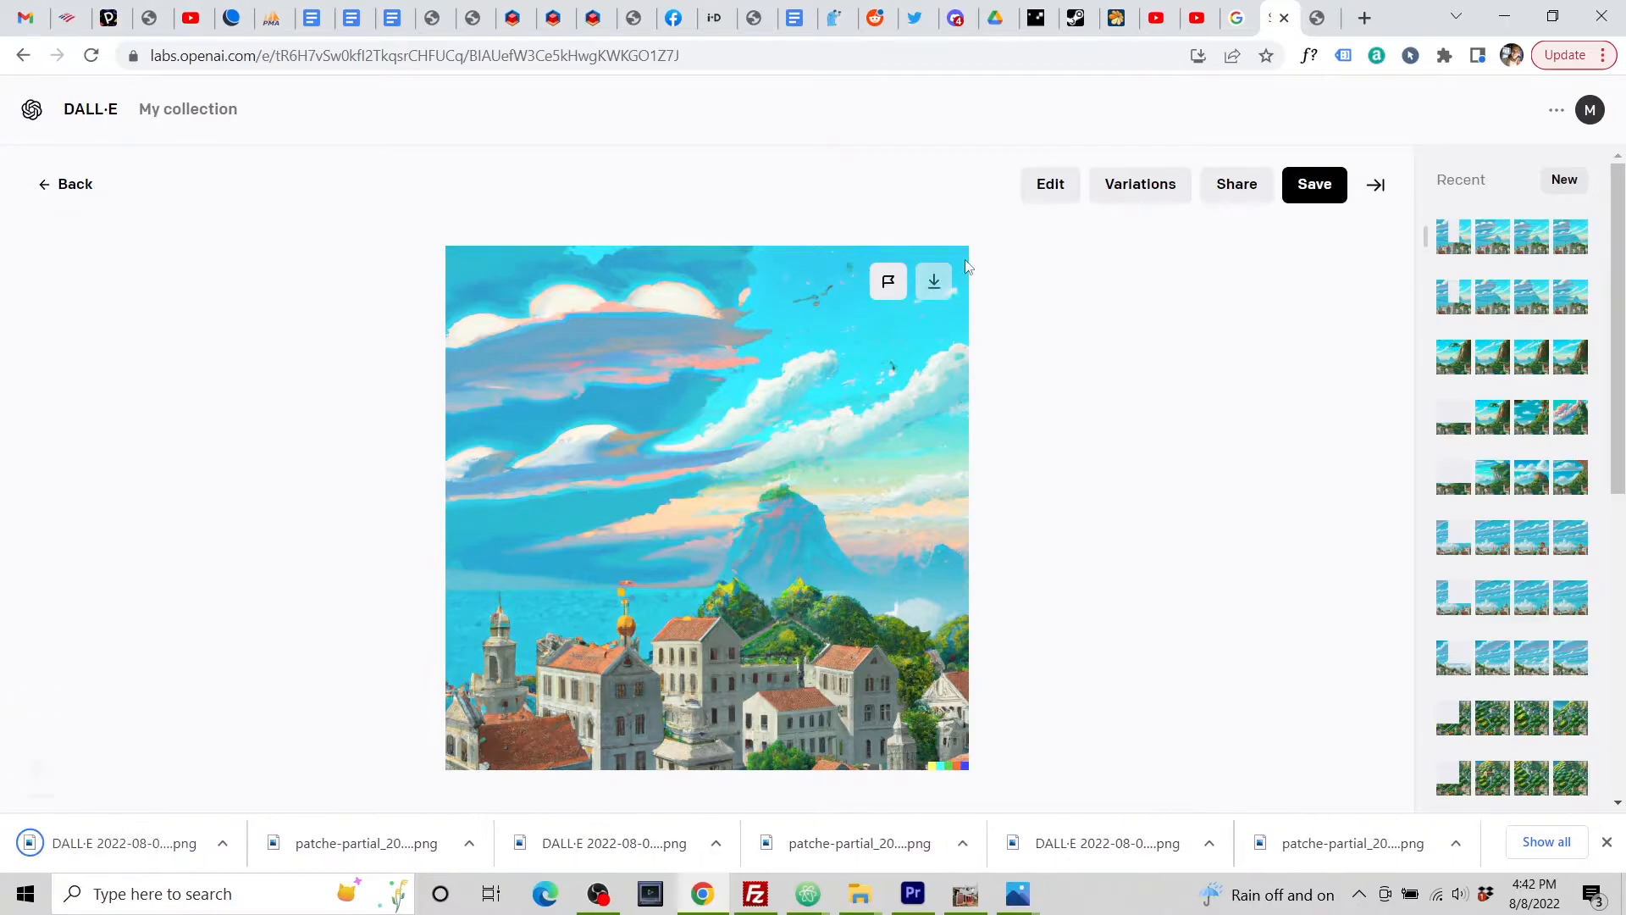
Step: Switch to PATCH-E and upload the downloaded sky image as the completion of the narrow gap between the clouds and the hill
left_click(1317, 19)
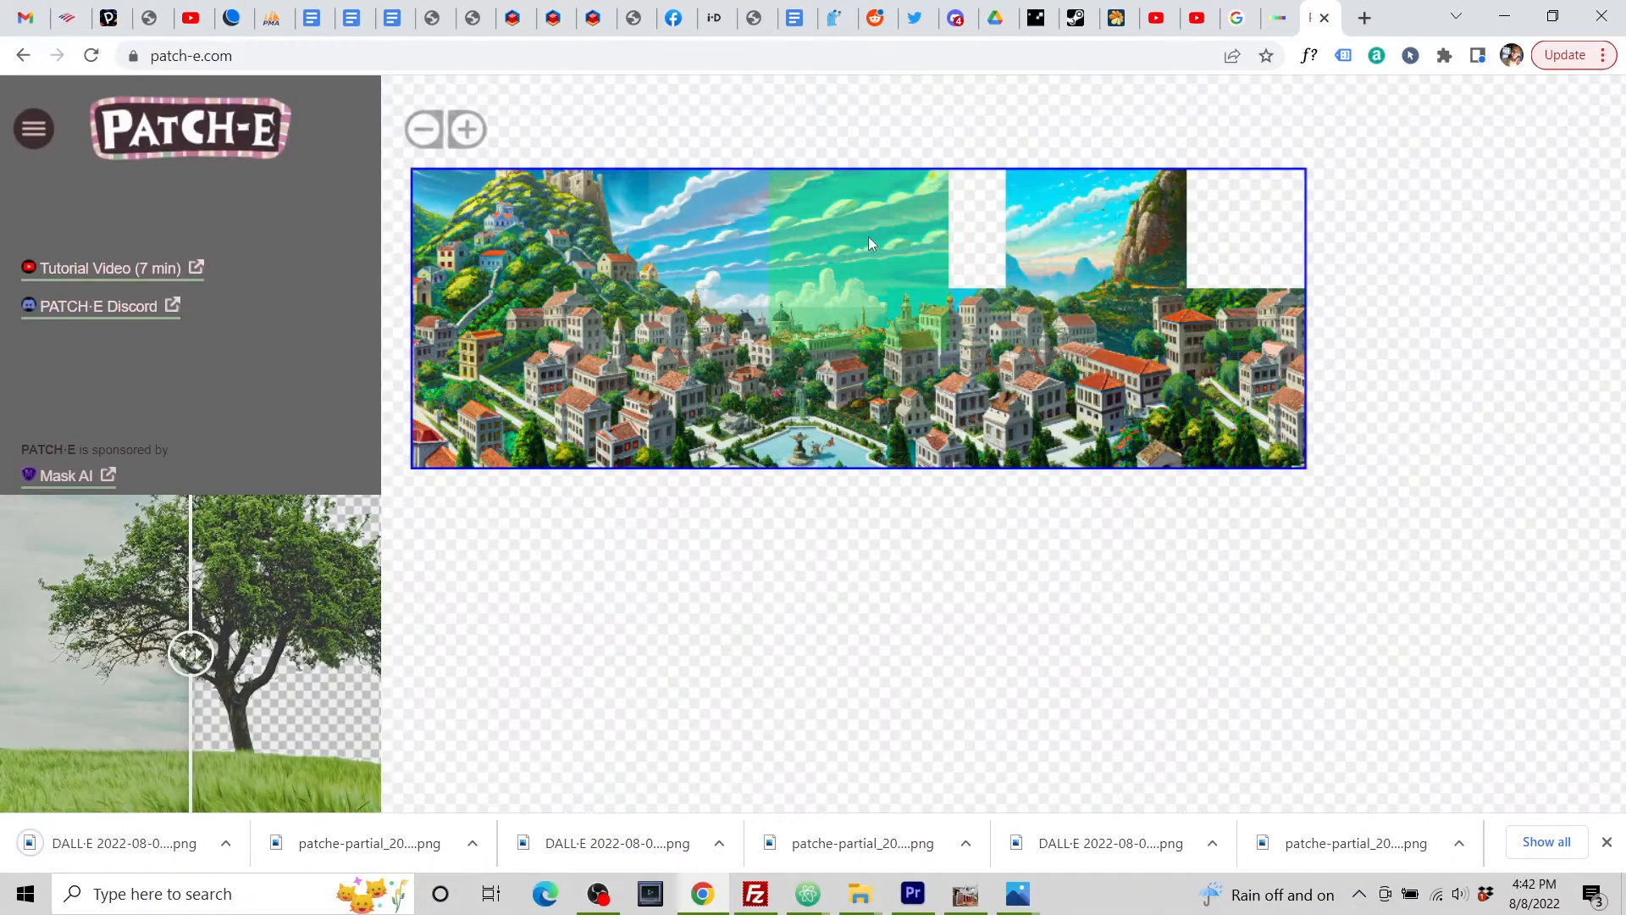
left_click(991, 238)
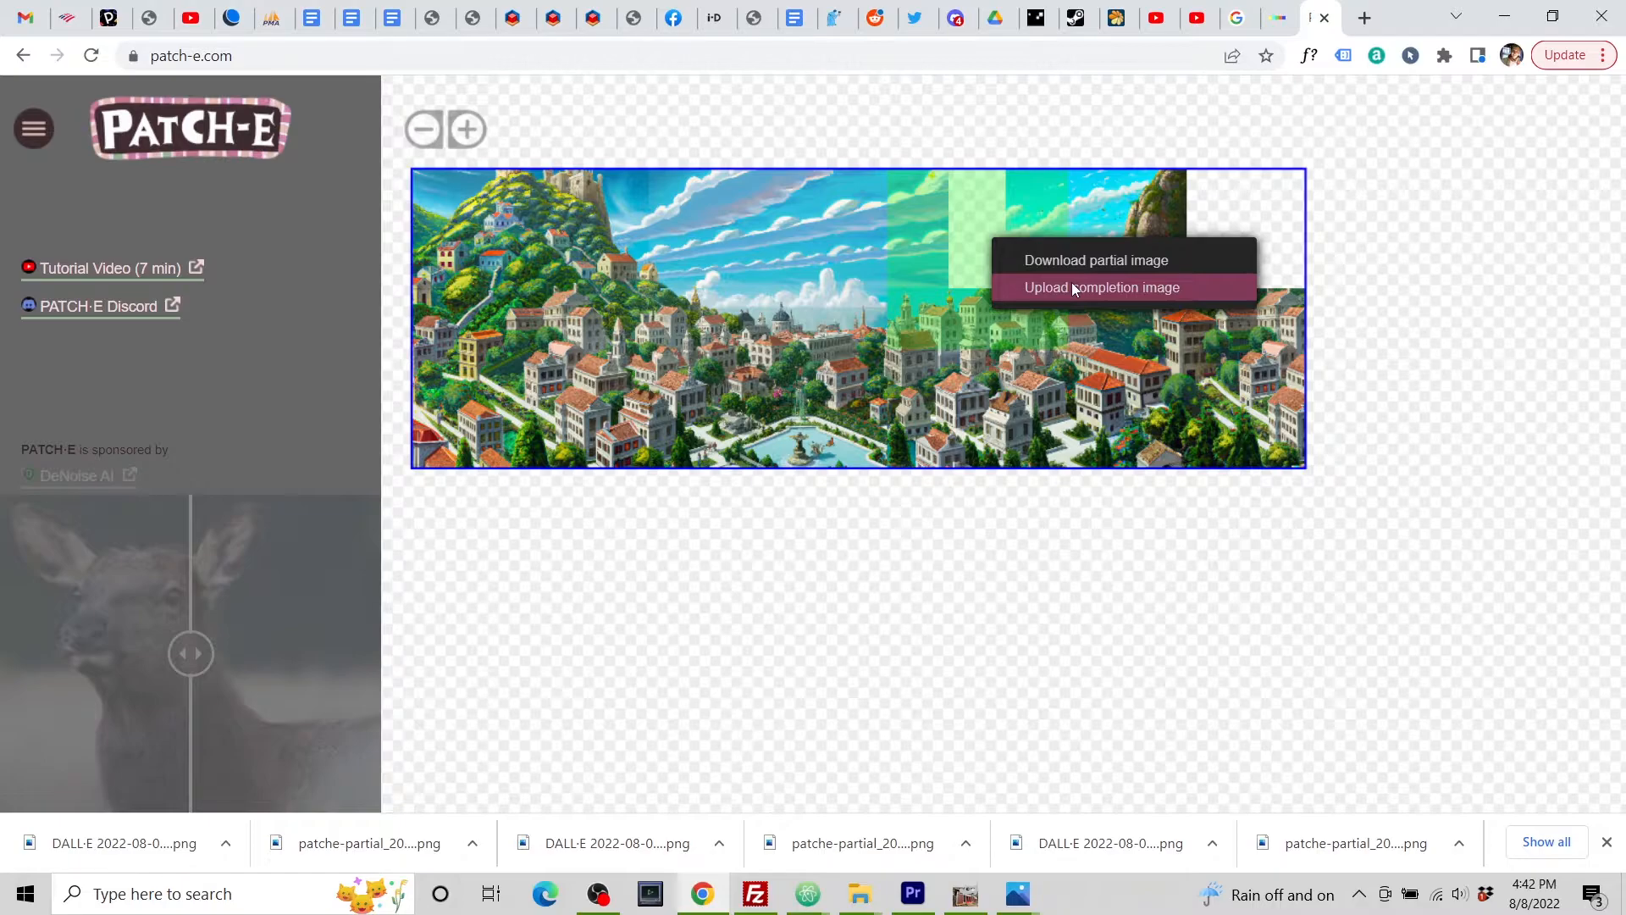
left_click(1072, 287)
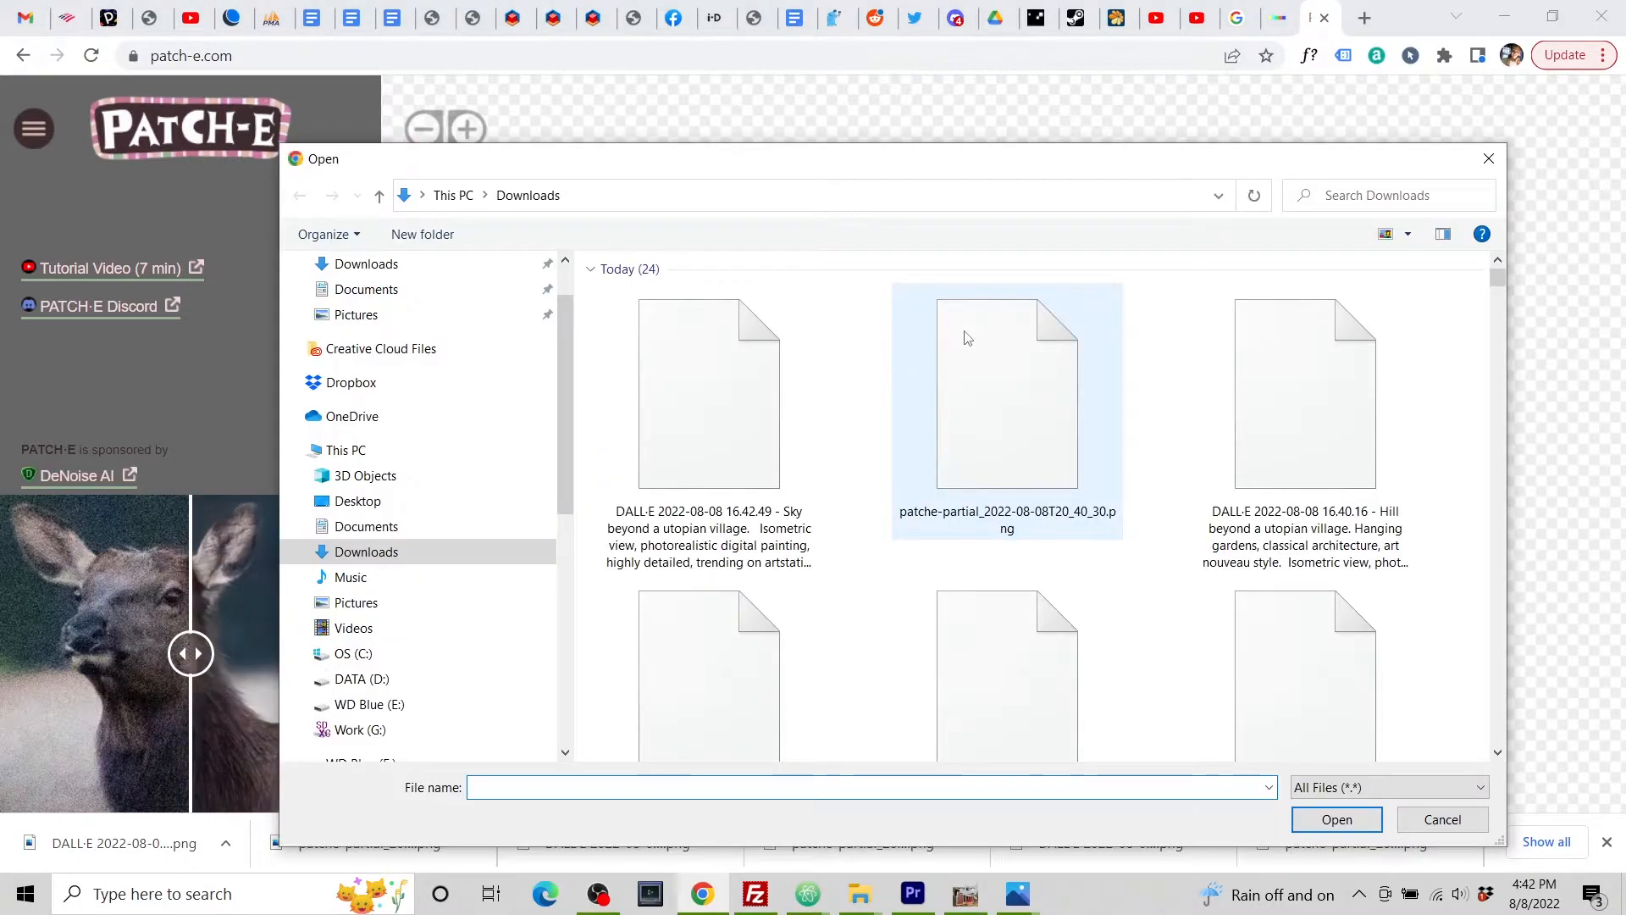
left_click(718, 391)
left_click(1296, 823)
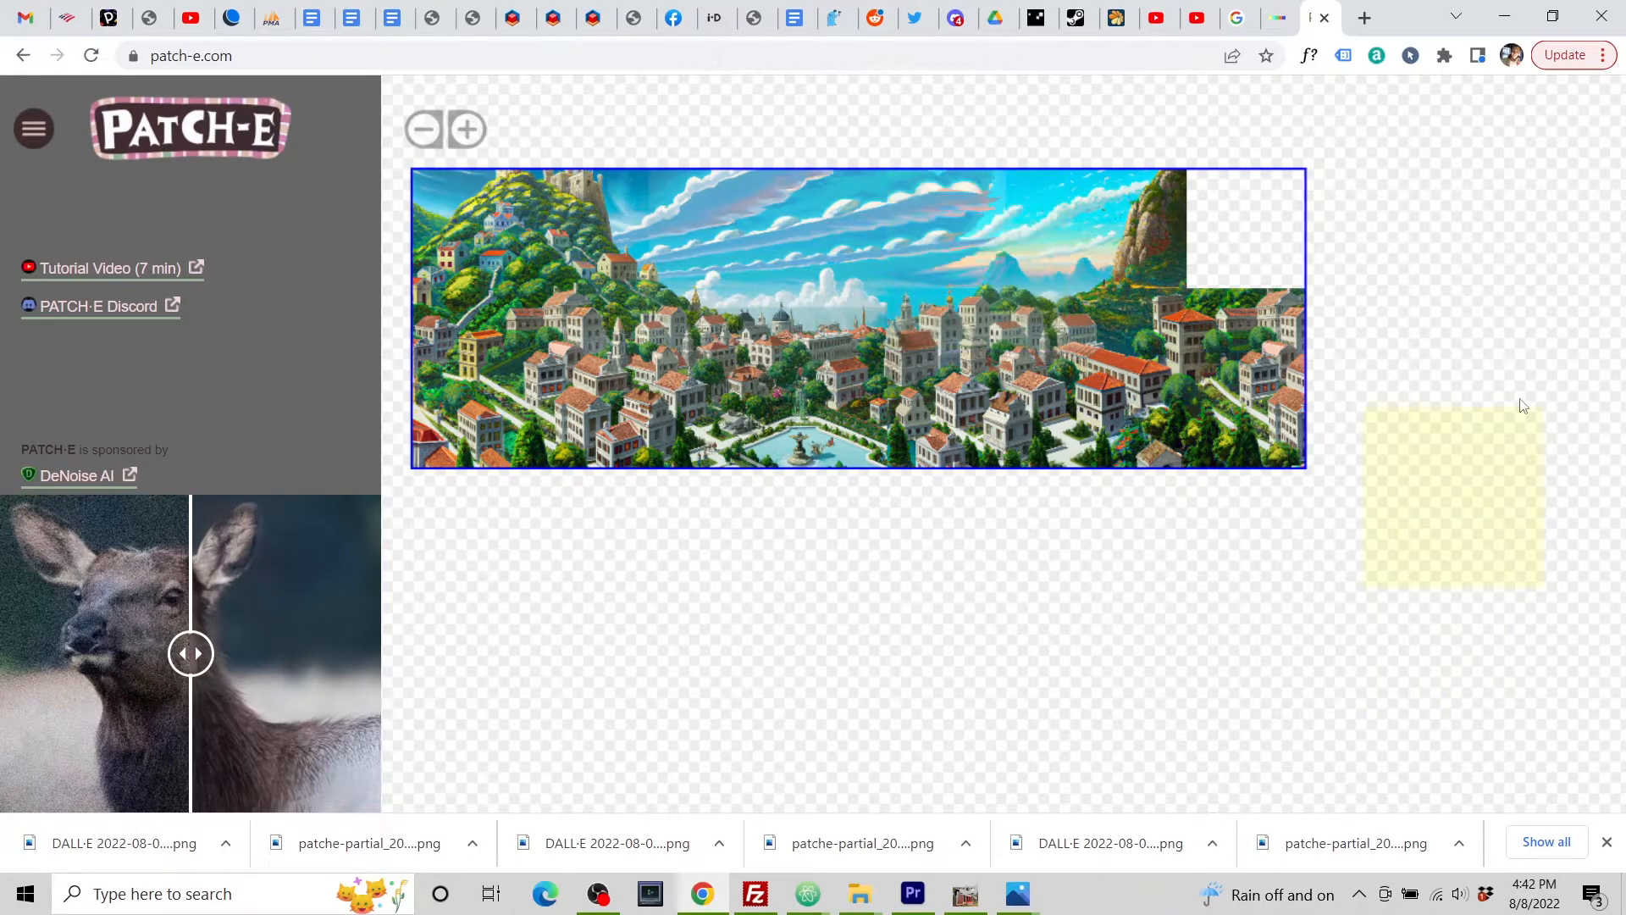
Step: Download the partial image covering the empty corner beside the rocky cliff, including the adjoining cliff and village rooftops
left_click(1222, 247)
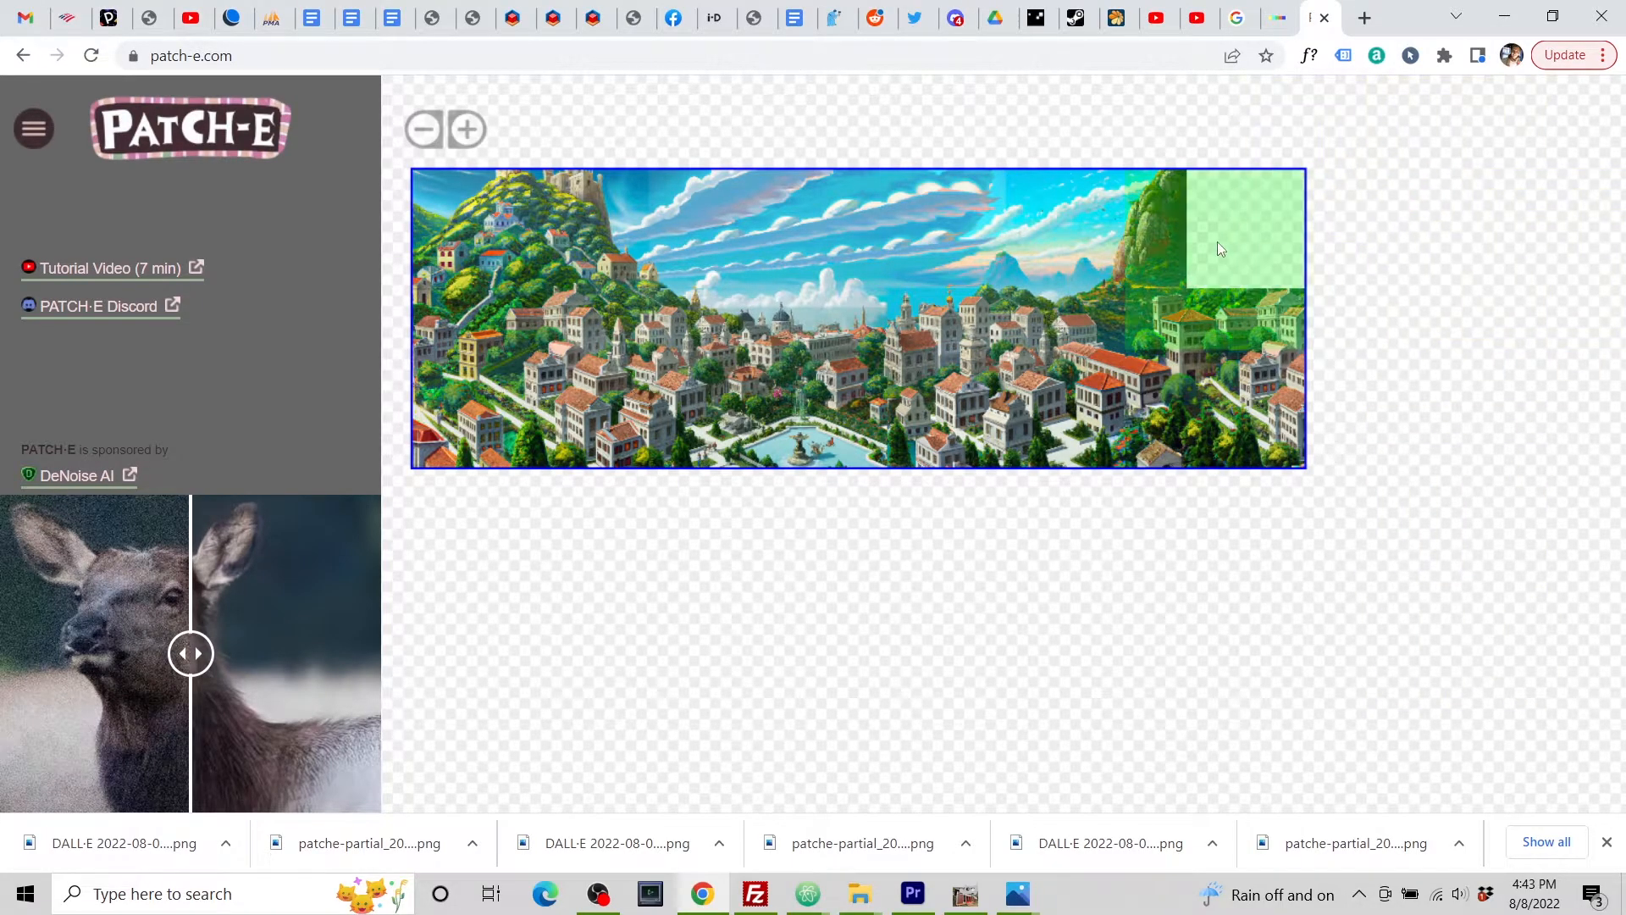
left_click(1230, 230)
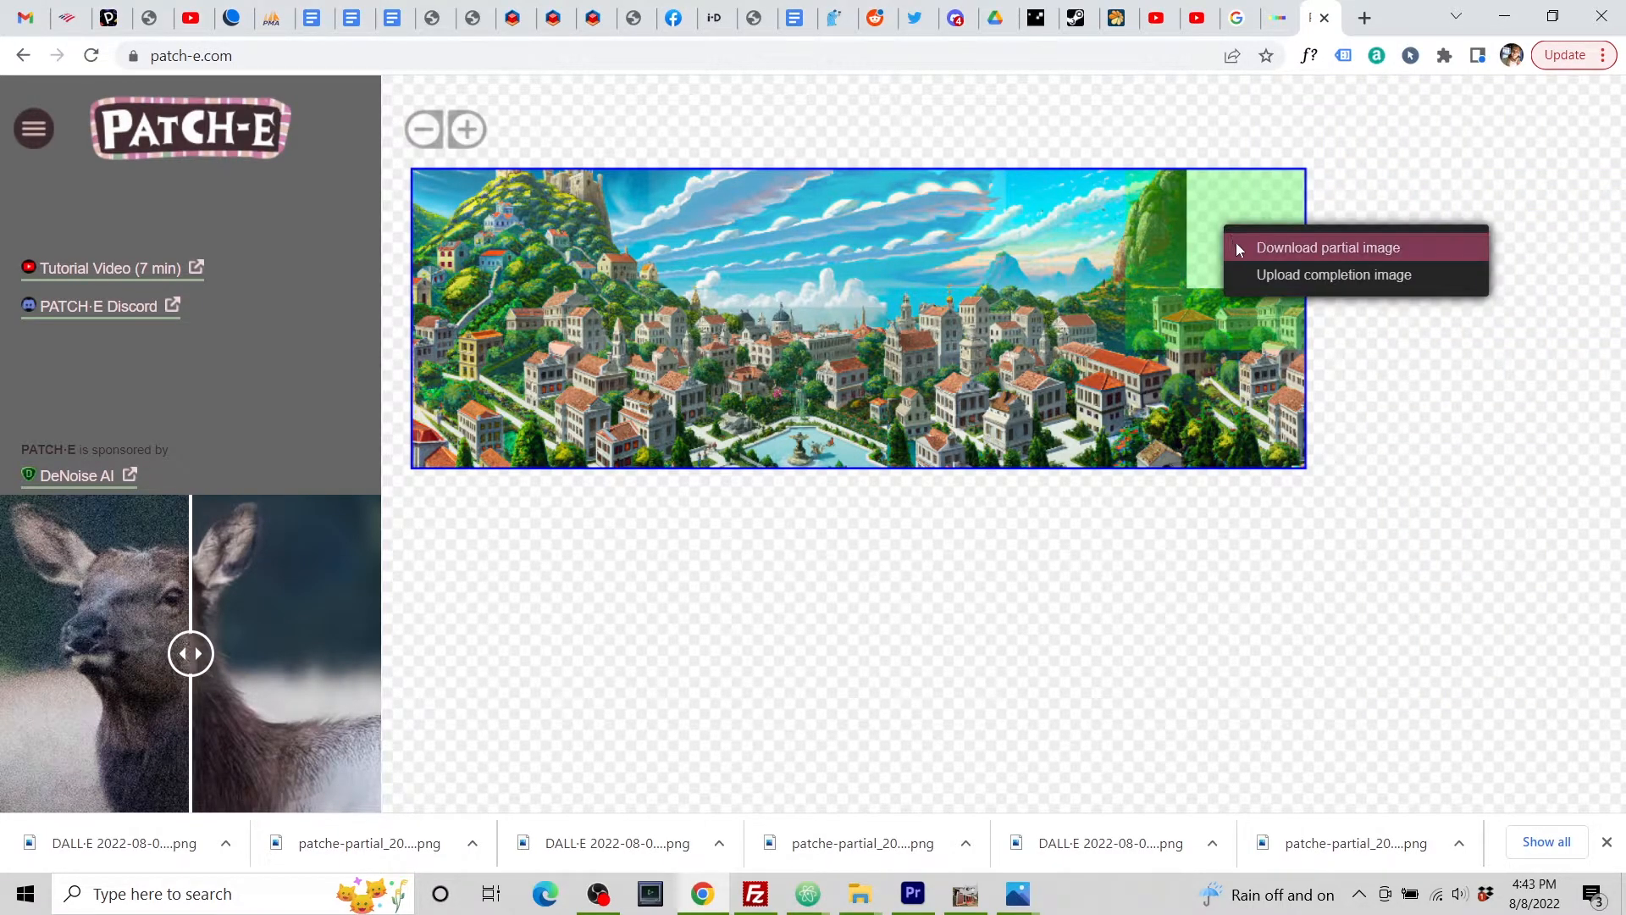
left_click(1301, 251)
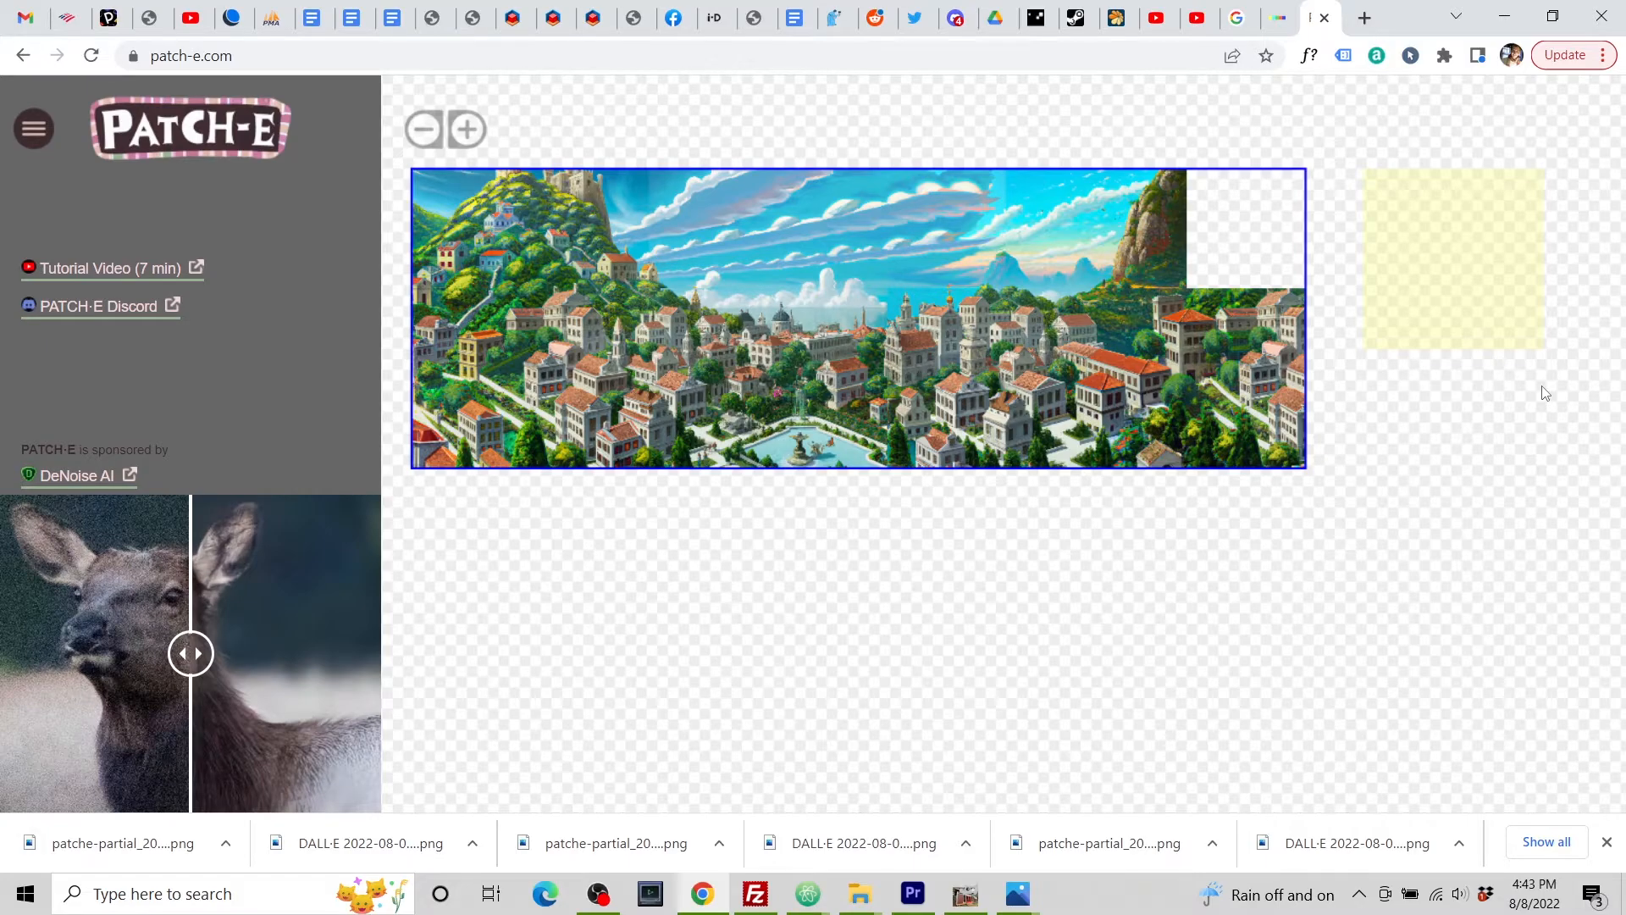
Step: Switch to DALL·E and upload patche-partial_2022-08-08T20_43_05.png for editing, accepting the full square crop
key("ctrl+shift+Tab")
left_click(72, 186)
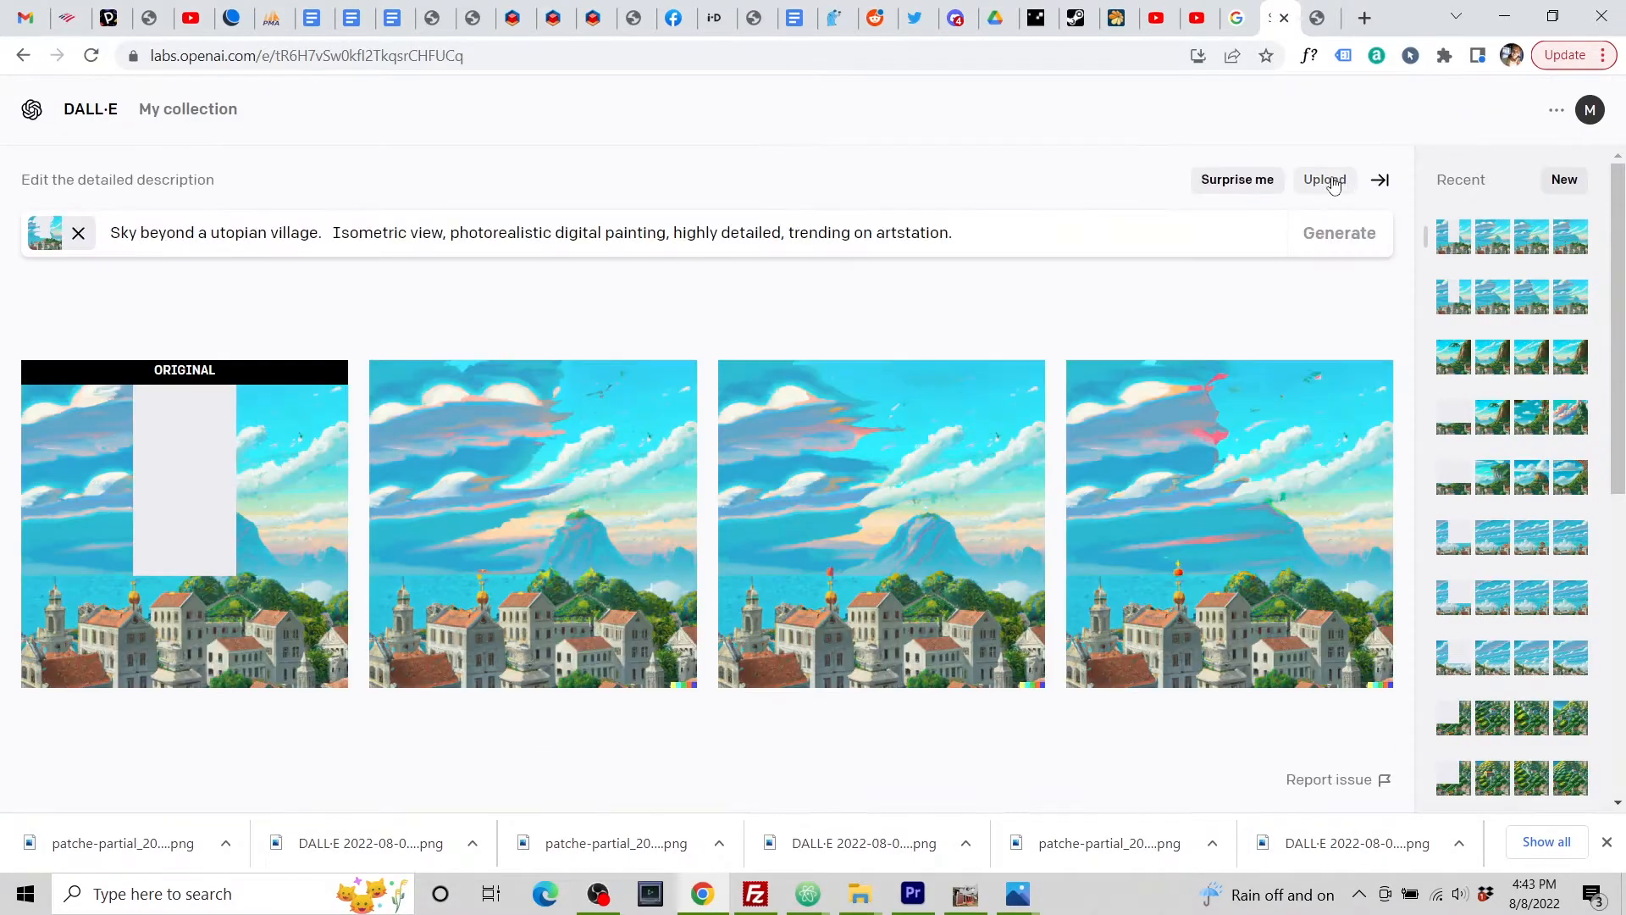
left_click(1331, 180)
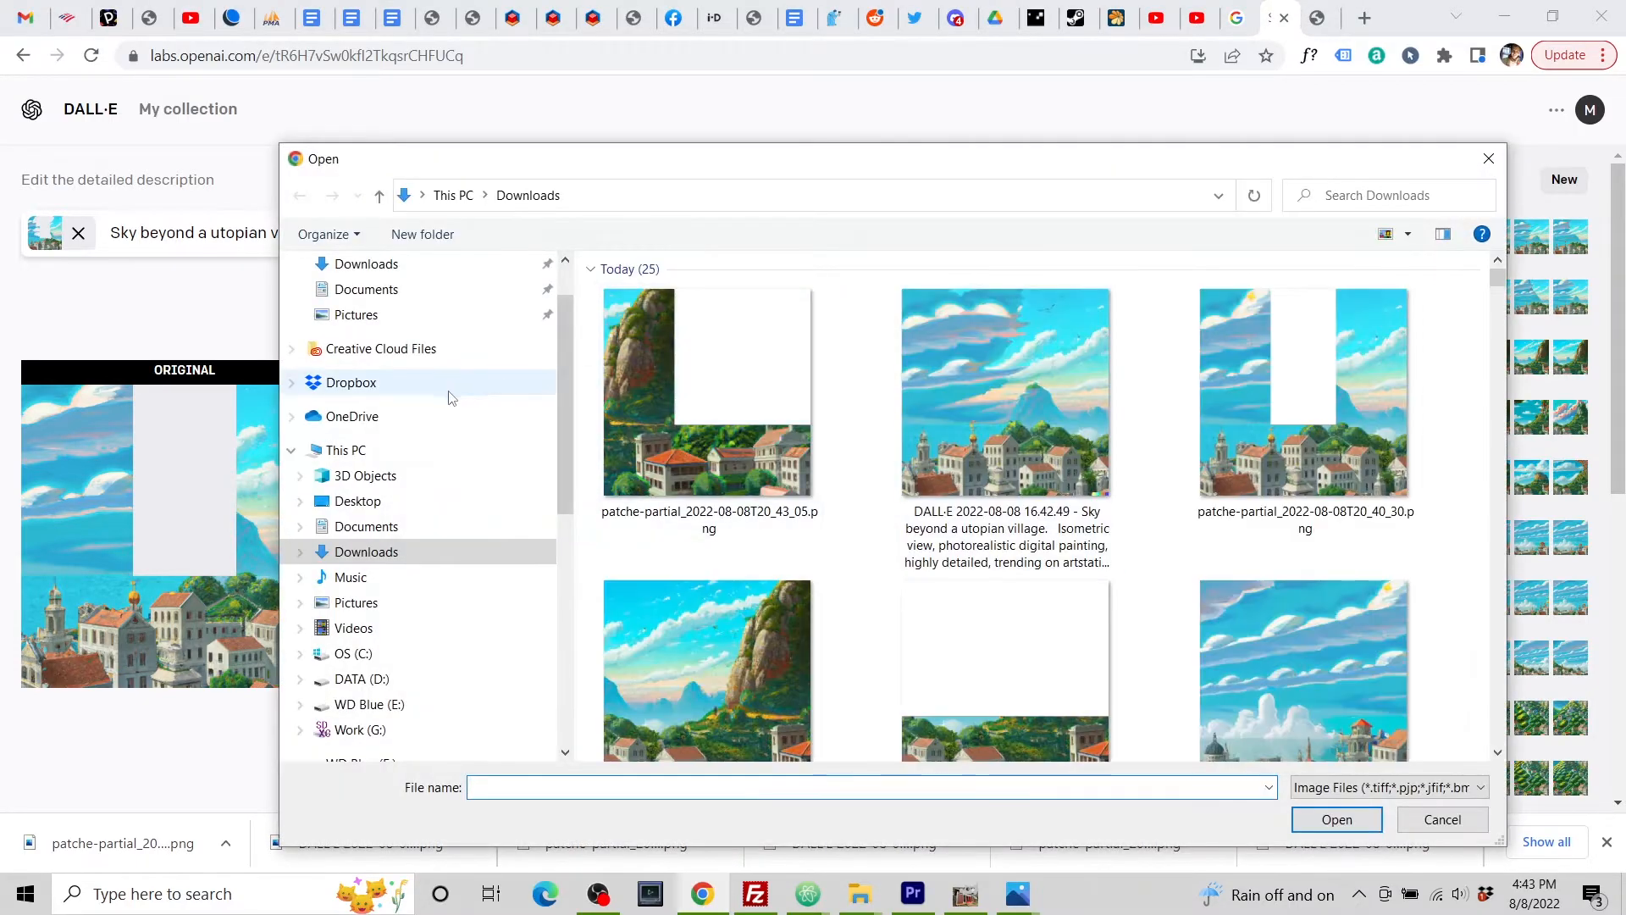
left_click(726, 407)
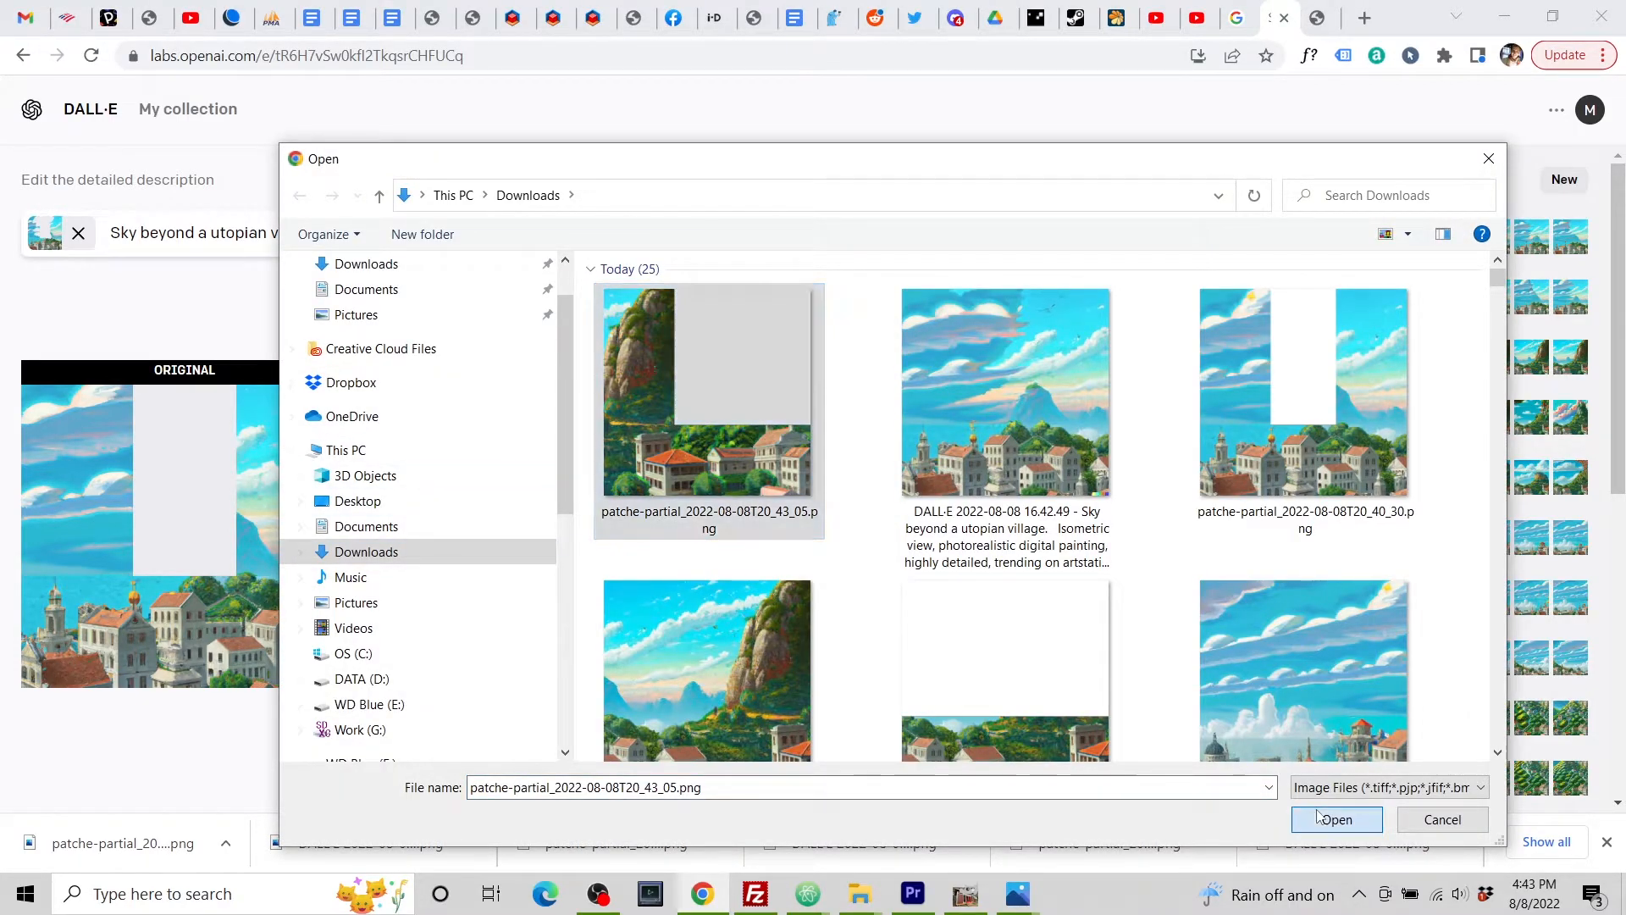
left_click(1308, 820)
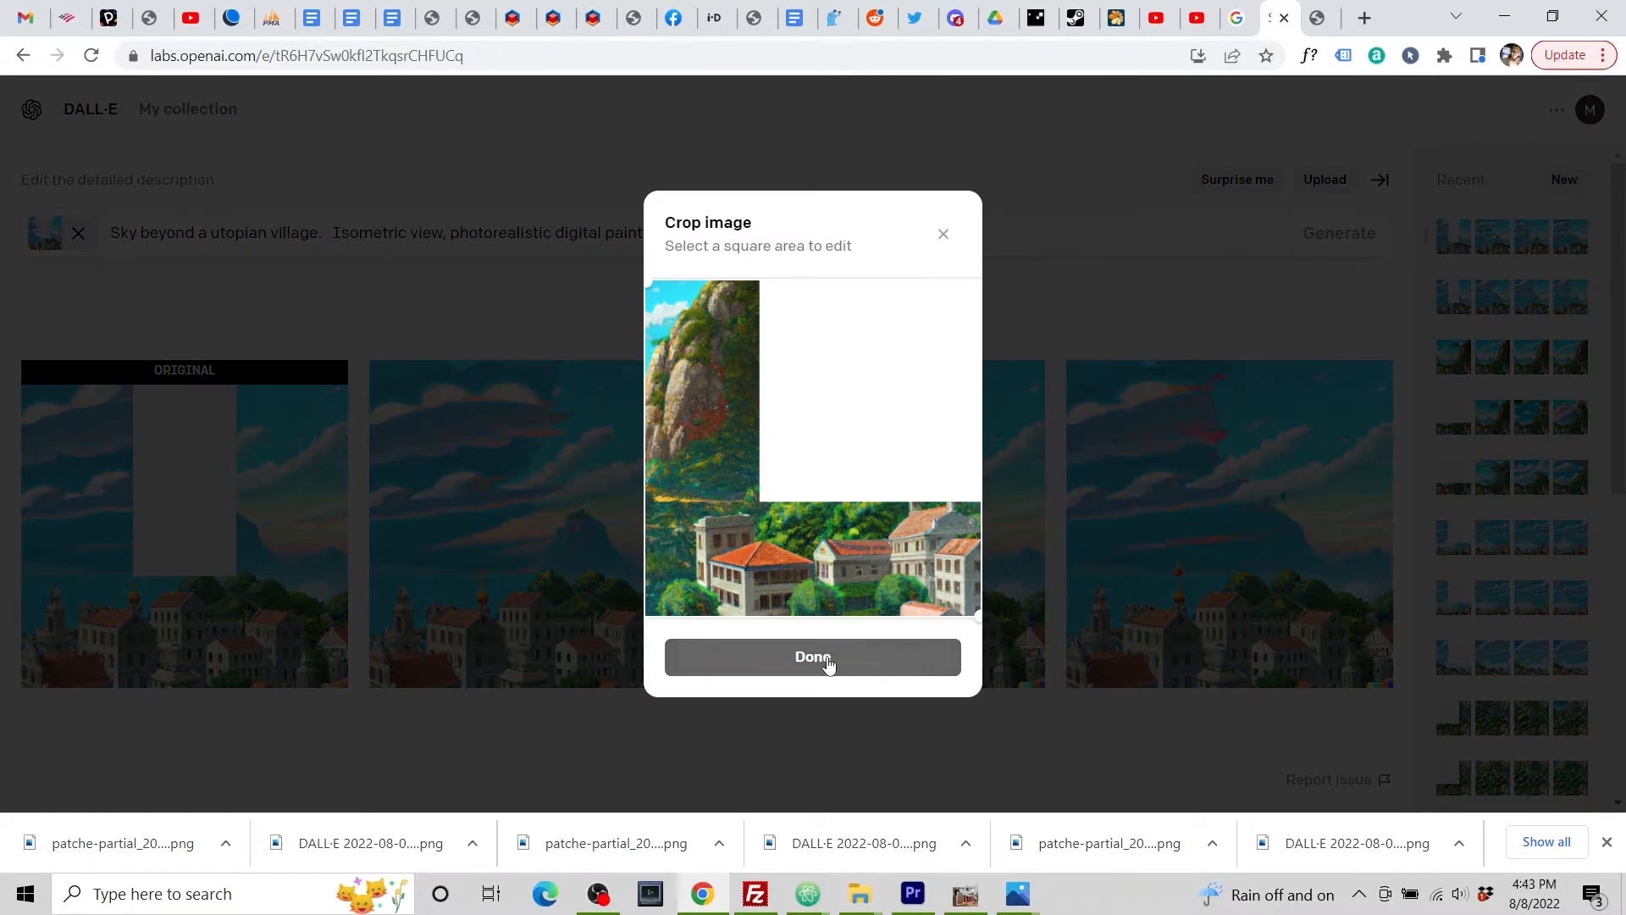
left_click(851, 663)
left_click(840, 647)
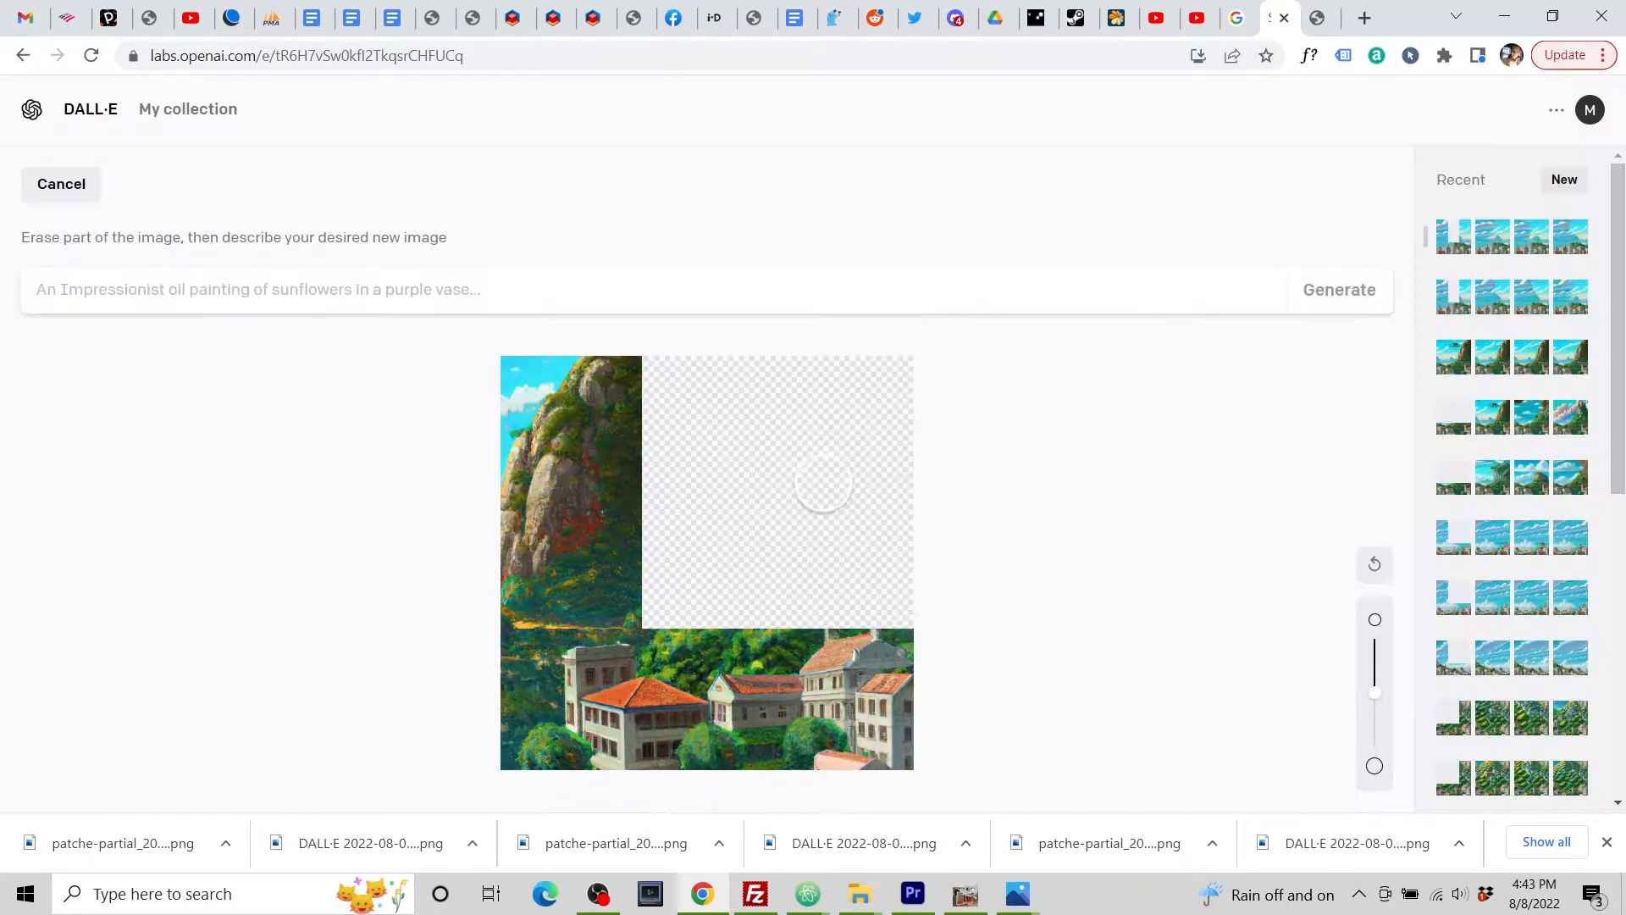
Step: Generate fills with the prompt "Hill beyond a utopian village. Hanging gardens, classical architecture, art nouveau style. Isometric view, photorealistic digital painting, highly detailed, trending on artstation."
left_click(500, 290)
type("Sky beyond a utopian village. Hanging gardens, classical architecture, art nouveau style.  Isometric view, photorealistic digital painting, highly detailed, trending on artstation.")
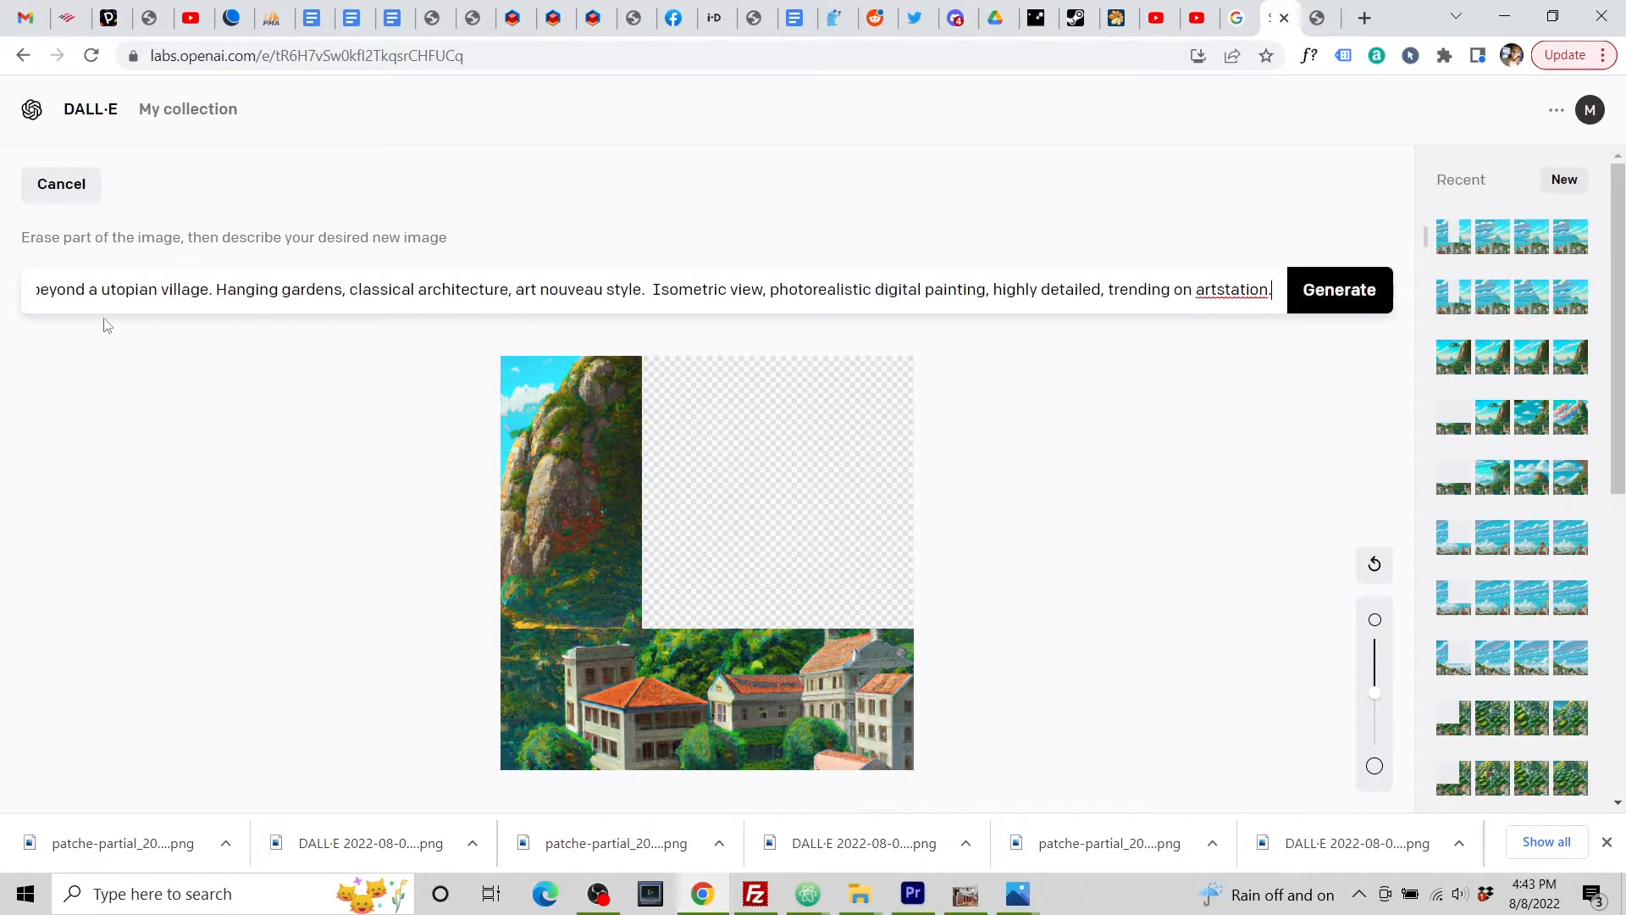
left_click_drag(74, 293, 3, 285)
left_click(234, 297)
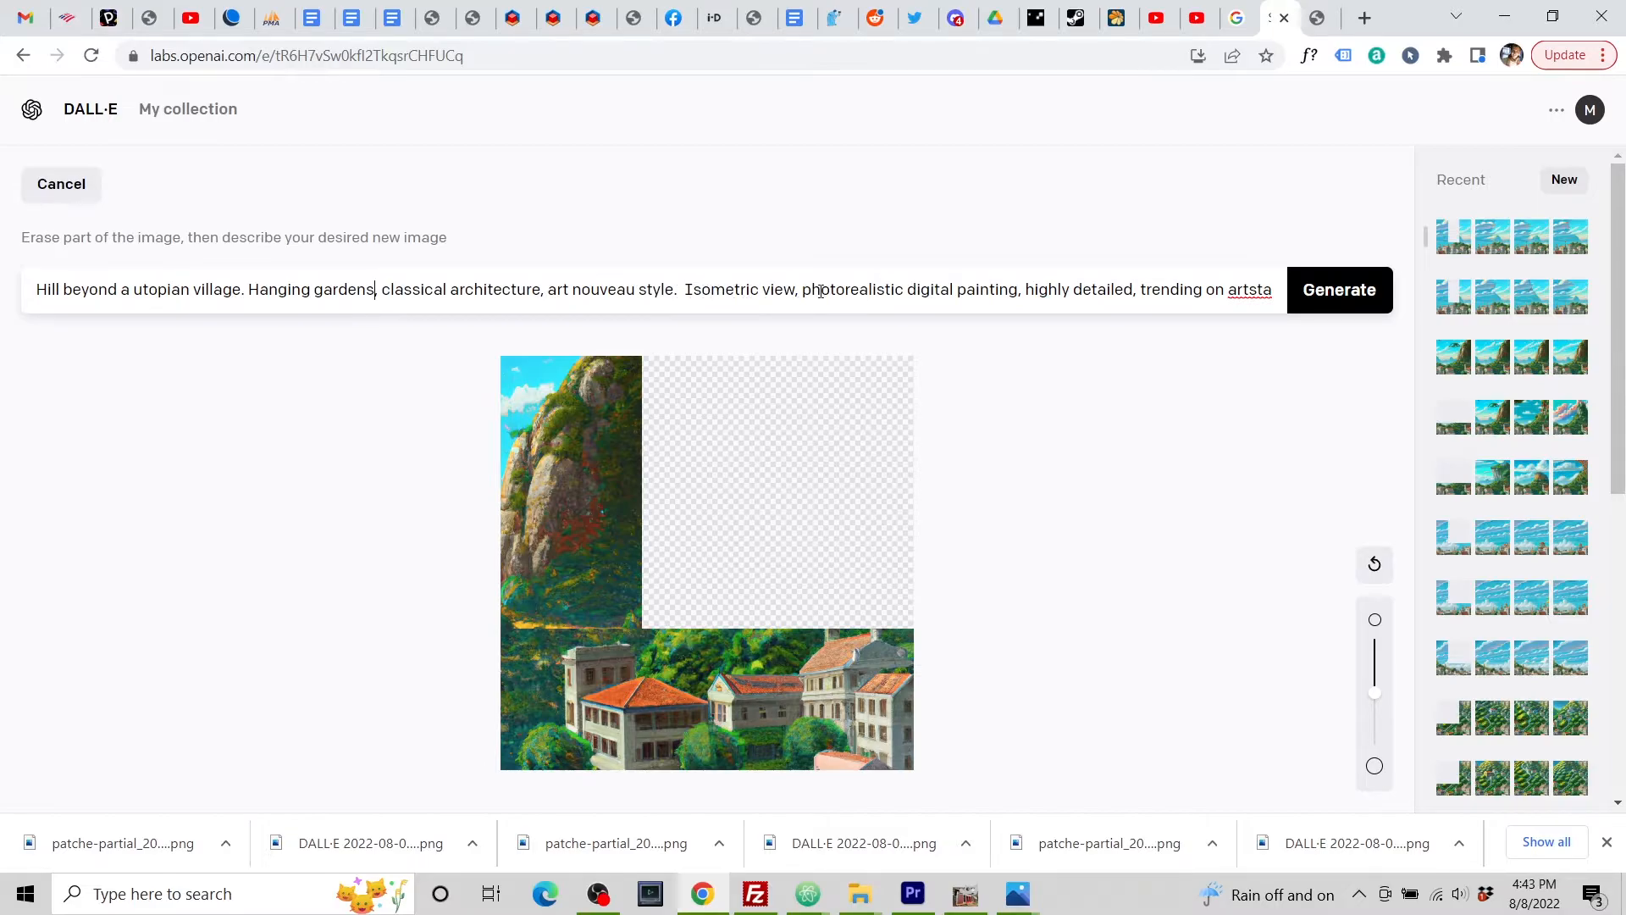
left_click_drag(1203, 289, 1346, 295)
left_click(1253, 289)
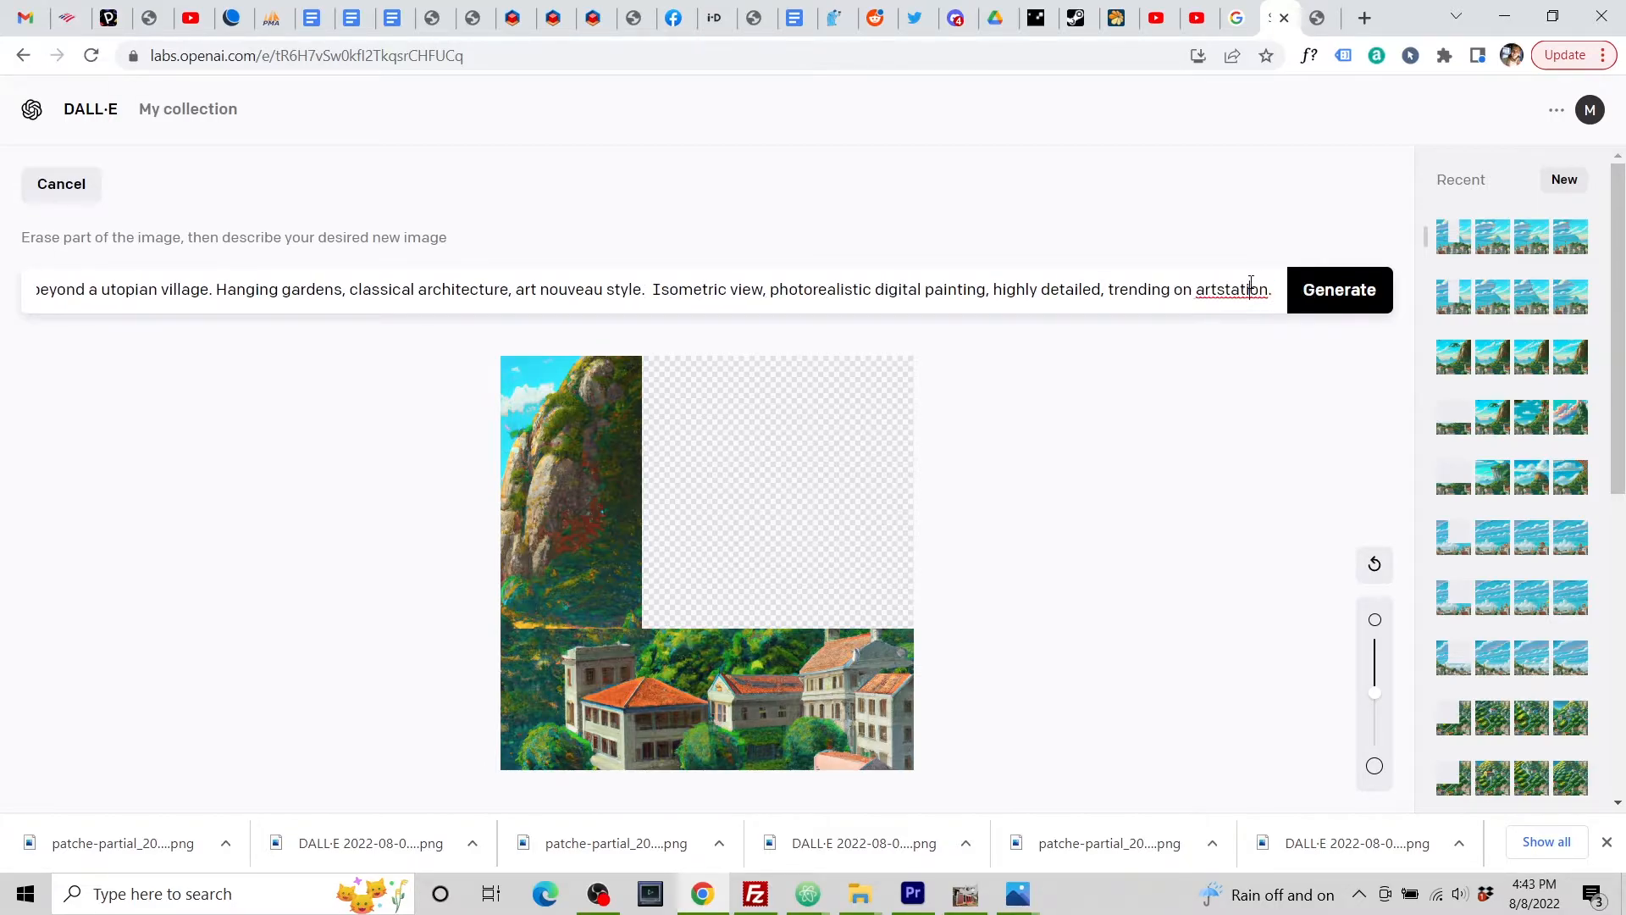
left_click(1340, 293)
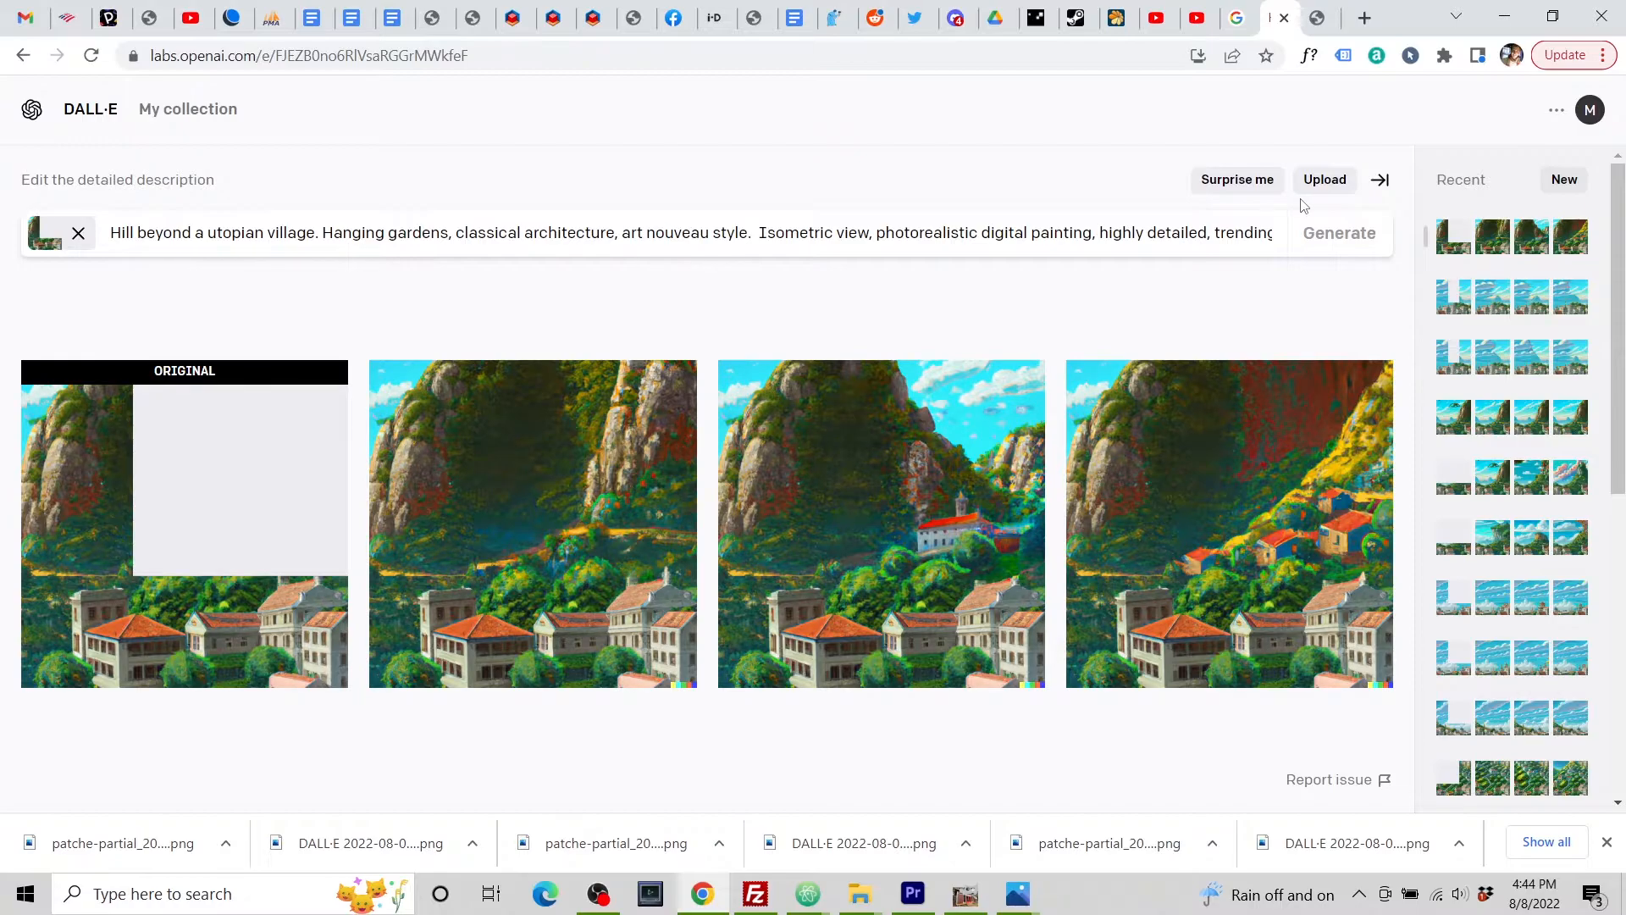
Step: Download the first generated hill image and upload it in PATCH-E as the completion of the empty corner beside the cliff
left_click(567, 526)
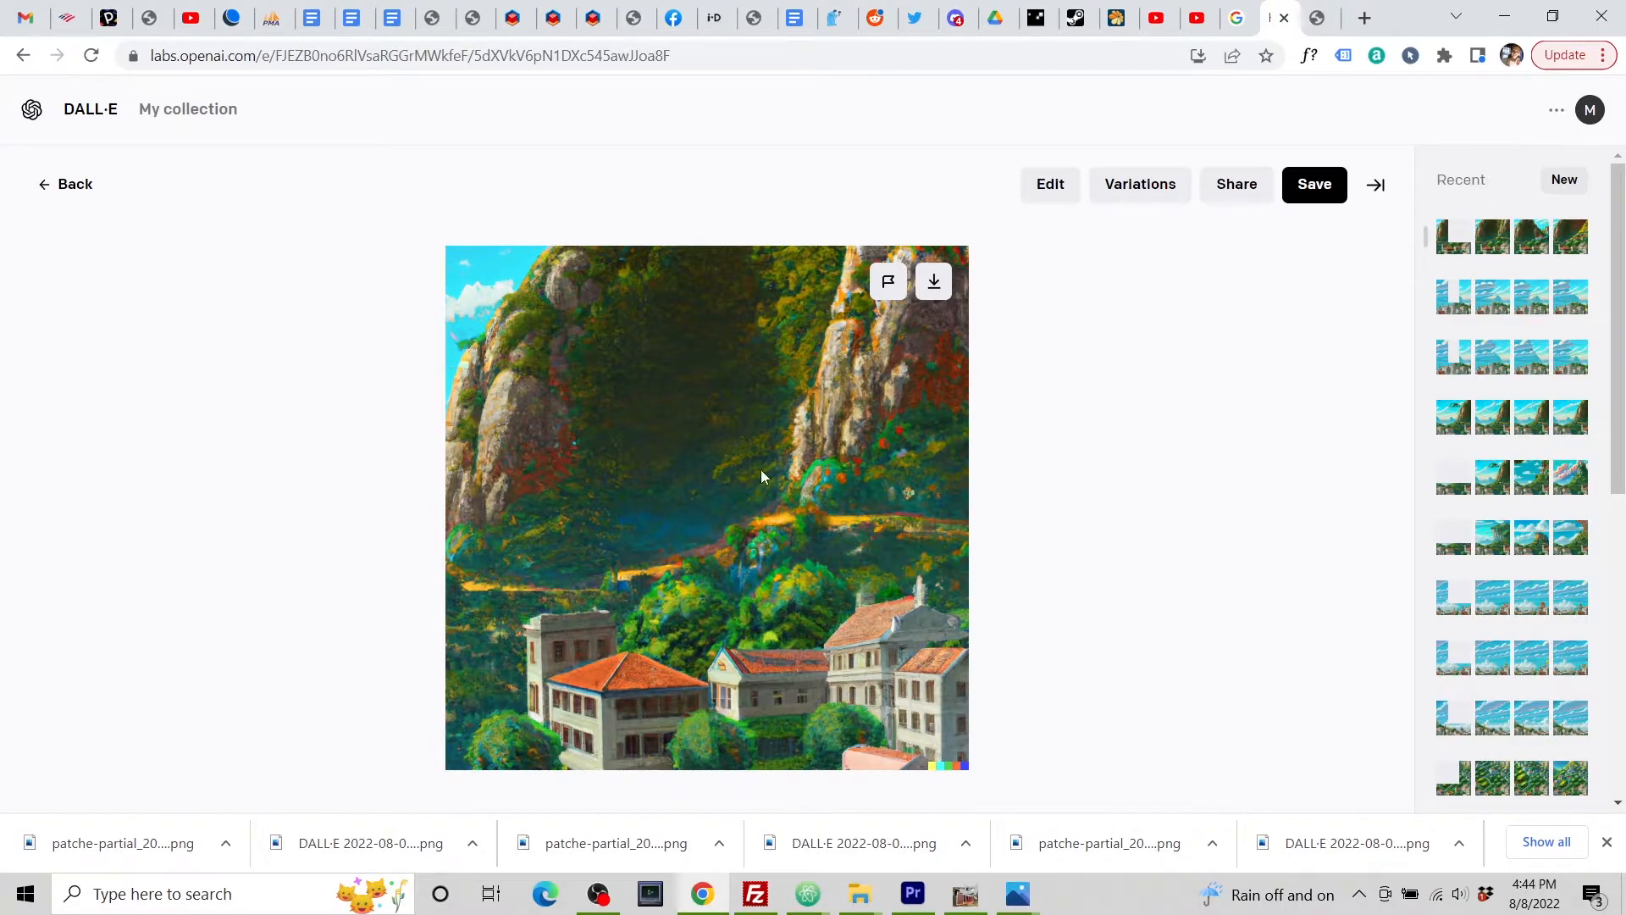
left_click(933, 281)
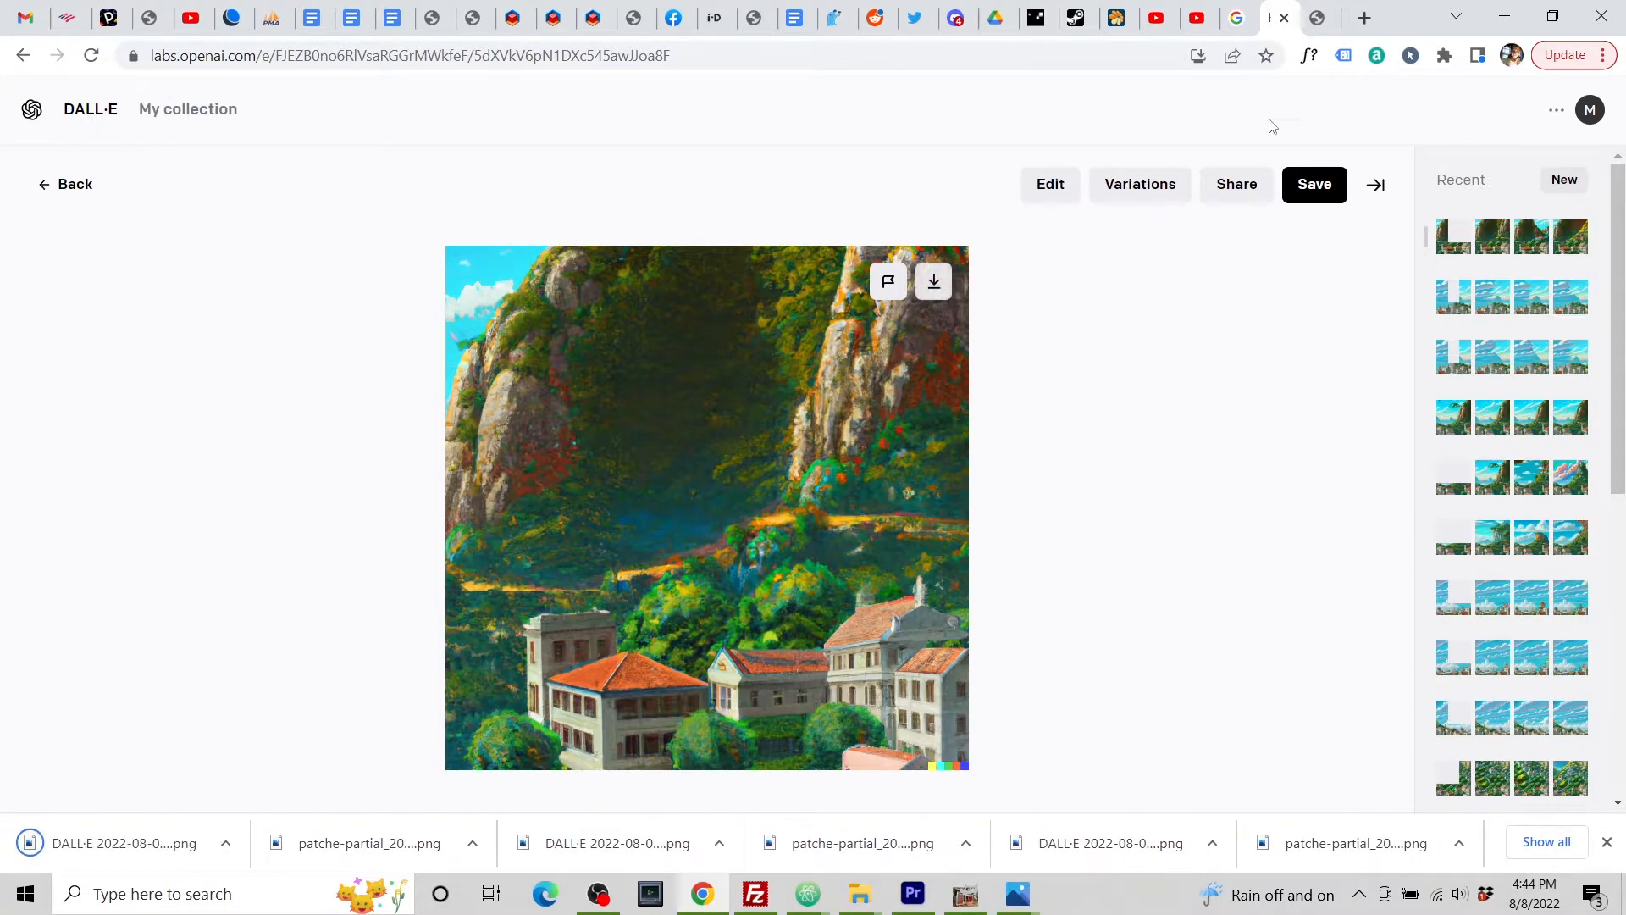
left_click(1315, 17)
left_click(1225, 247)
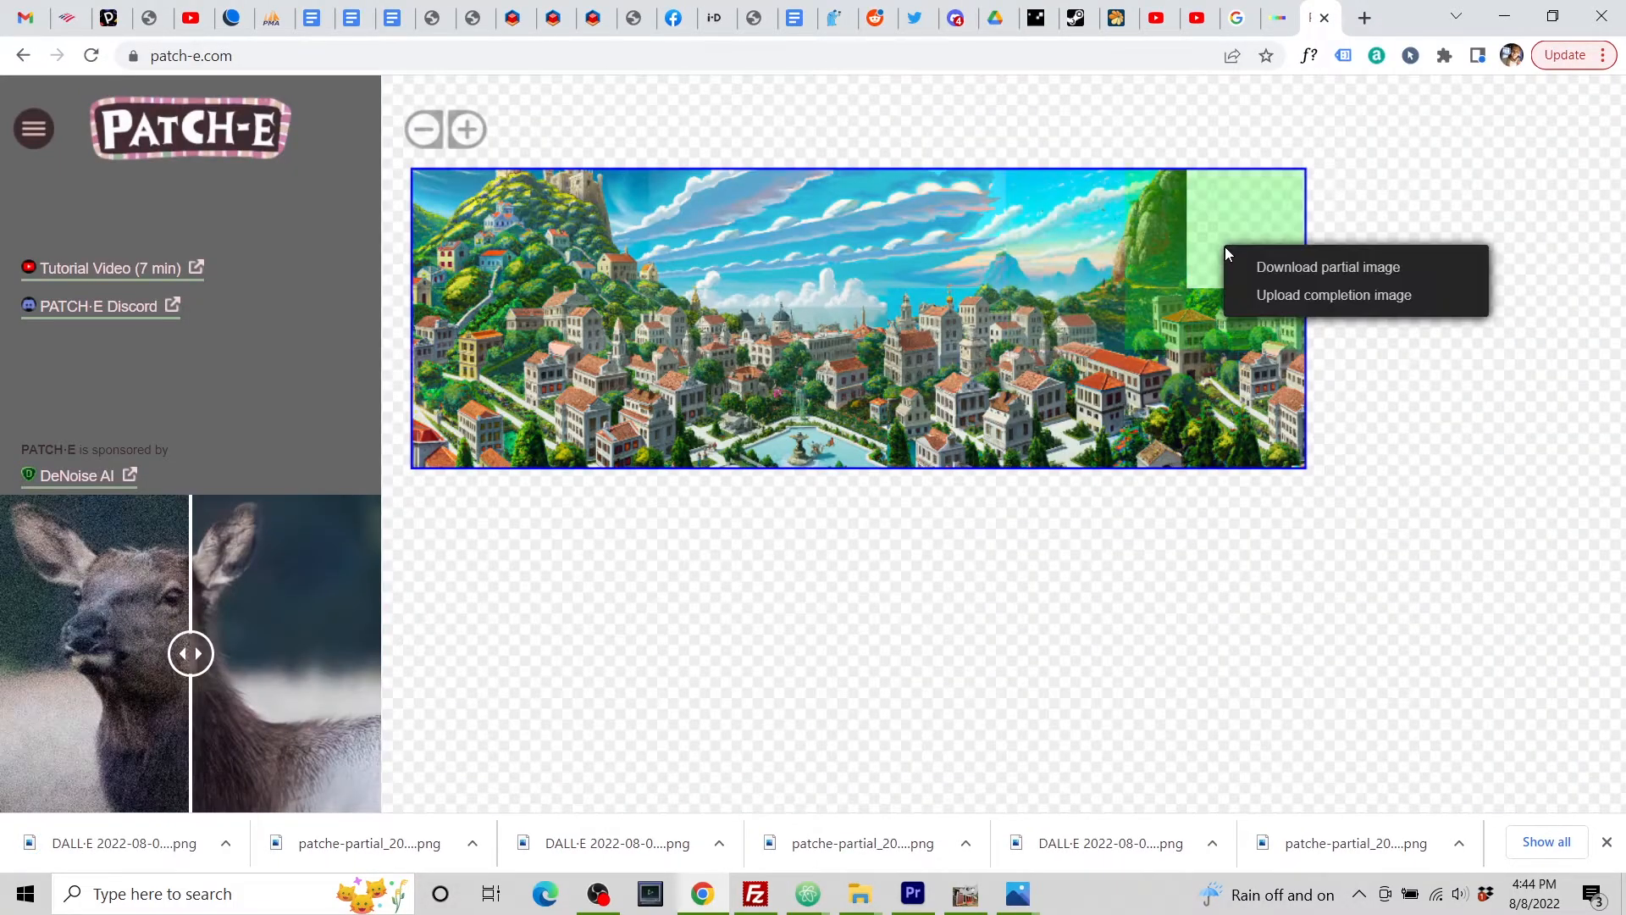
left_click(1313, 294)
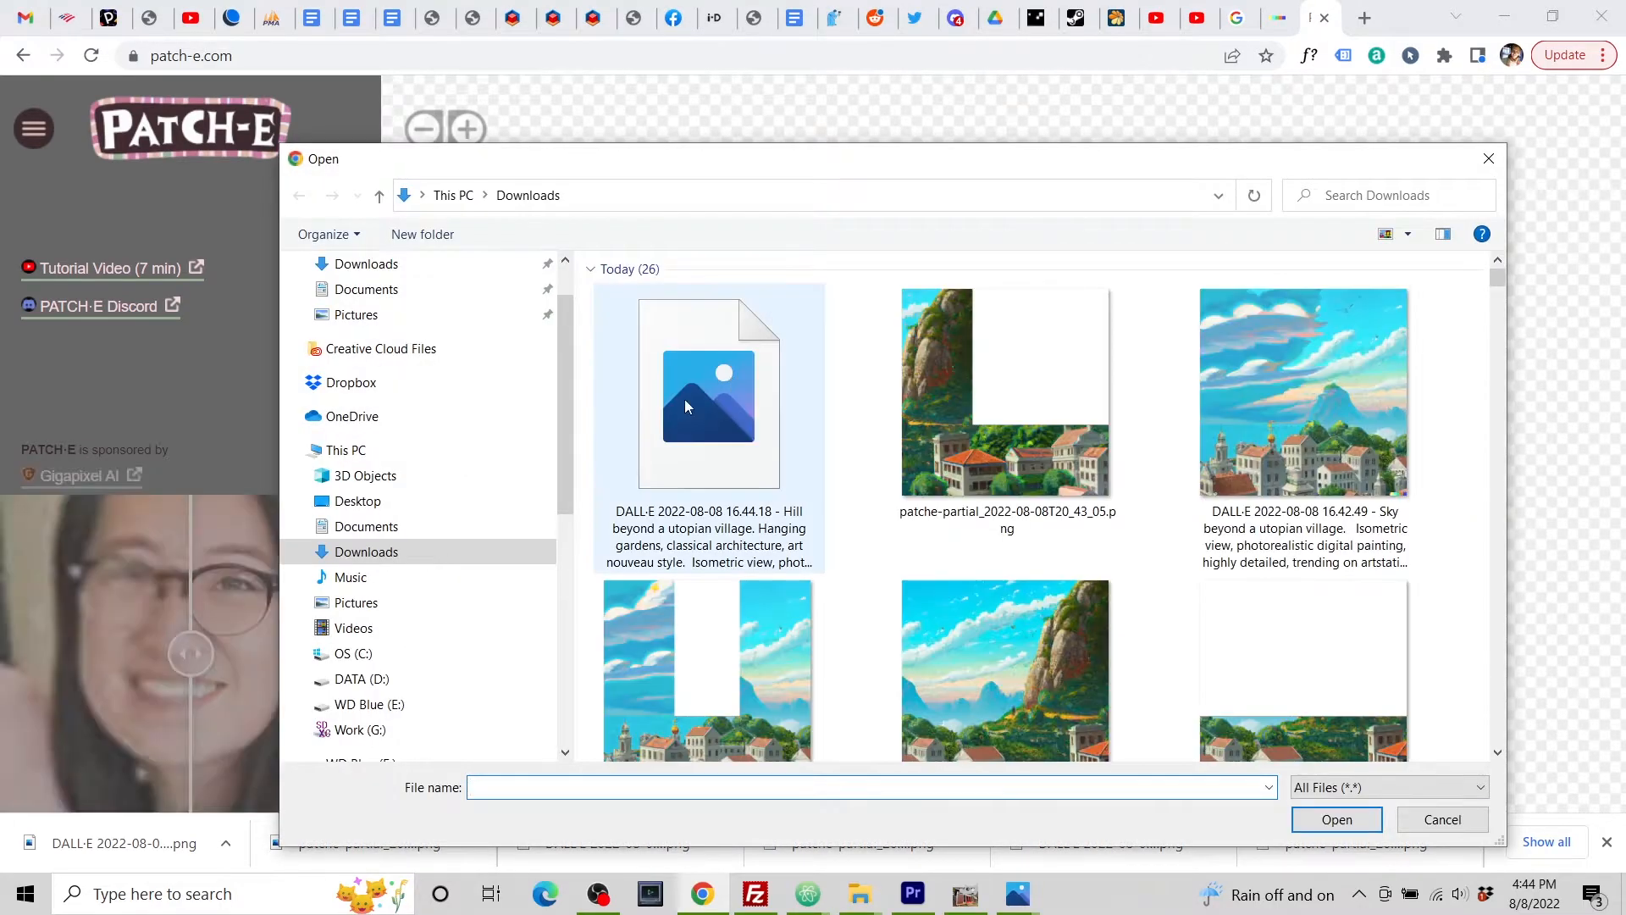
left_click(695, 389)
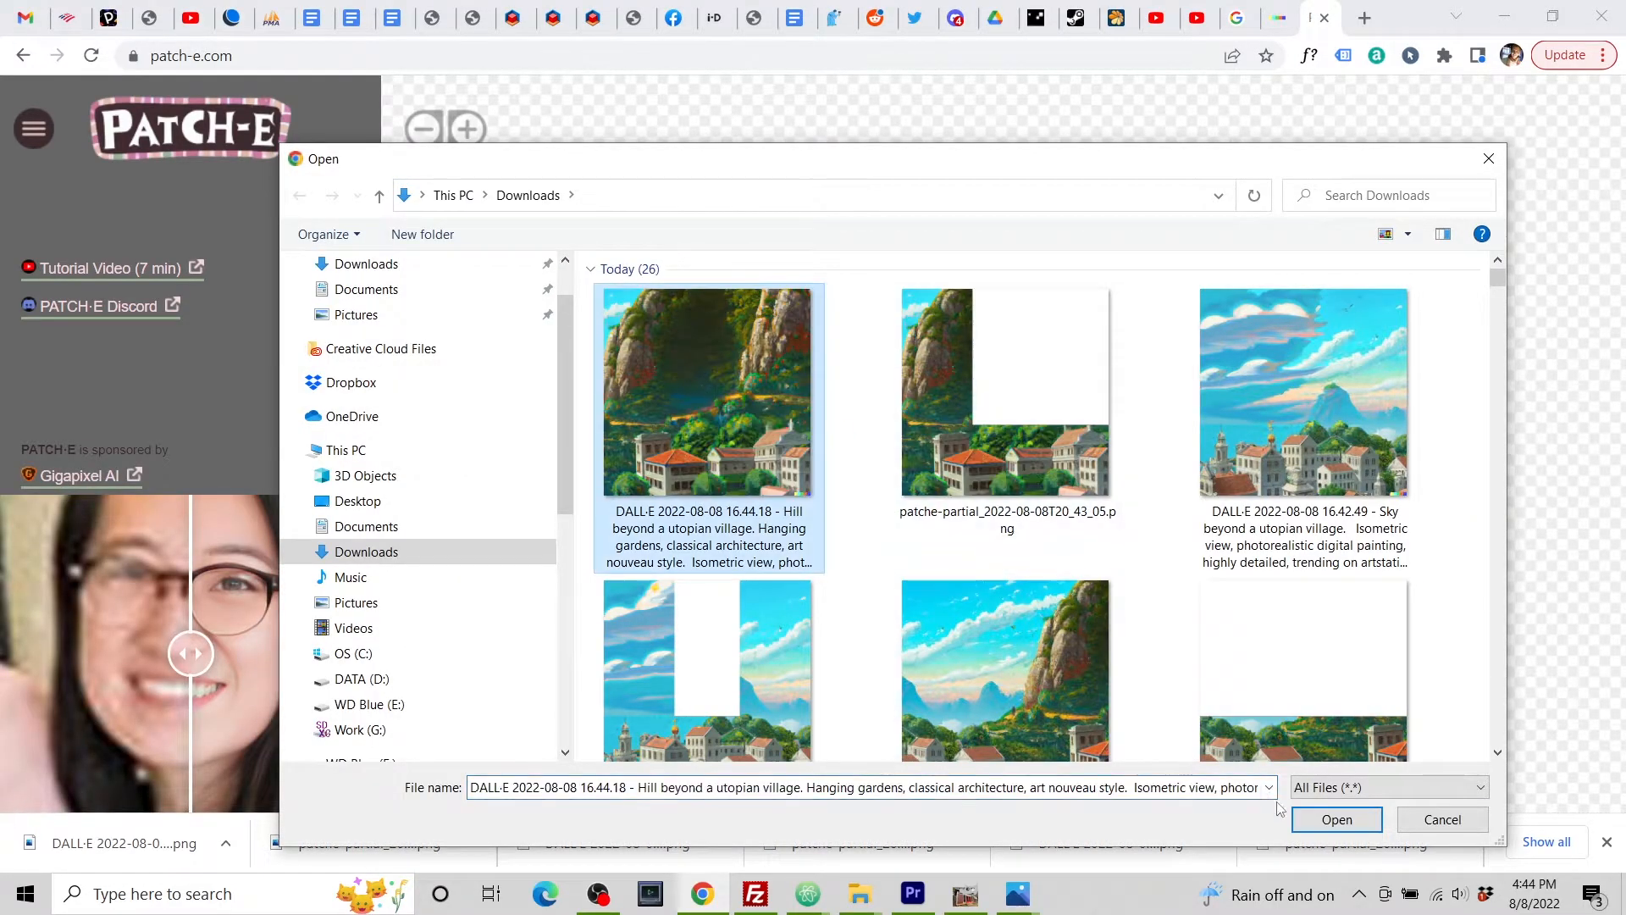
left_click(1333, 818)
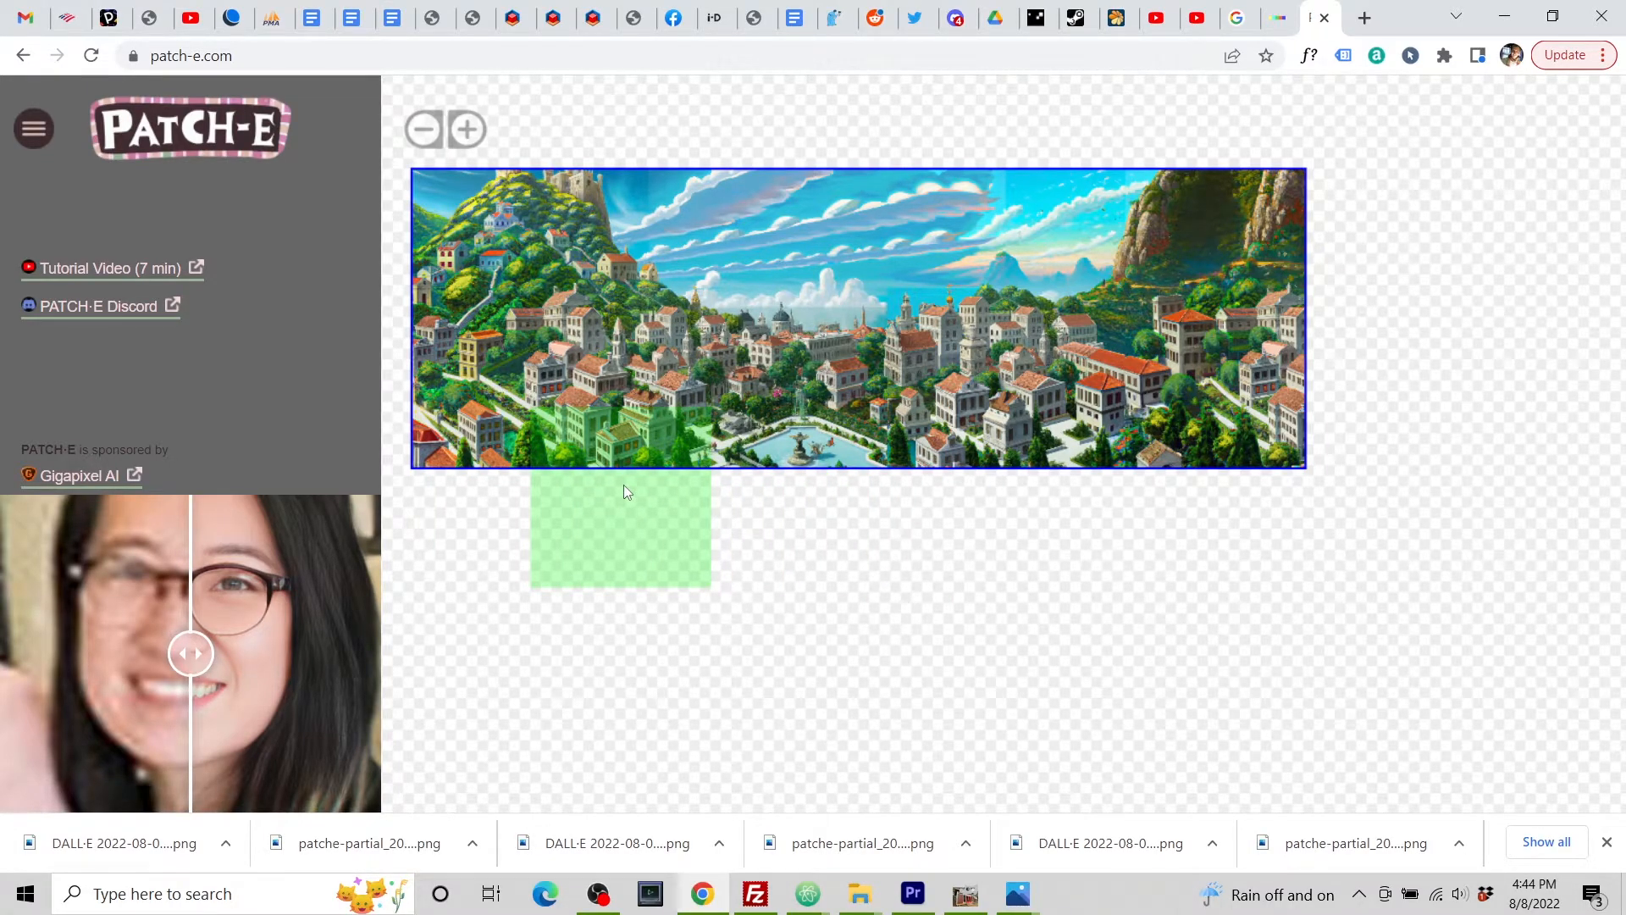
Step: Download the partial image extending below the village just left of the fountain, and upload it to DALL·E with the full square crop
left_click(624, 486)
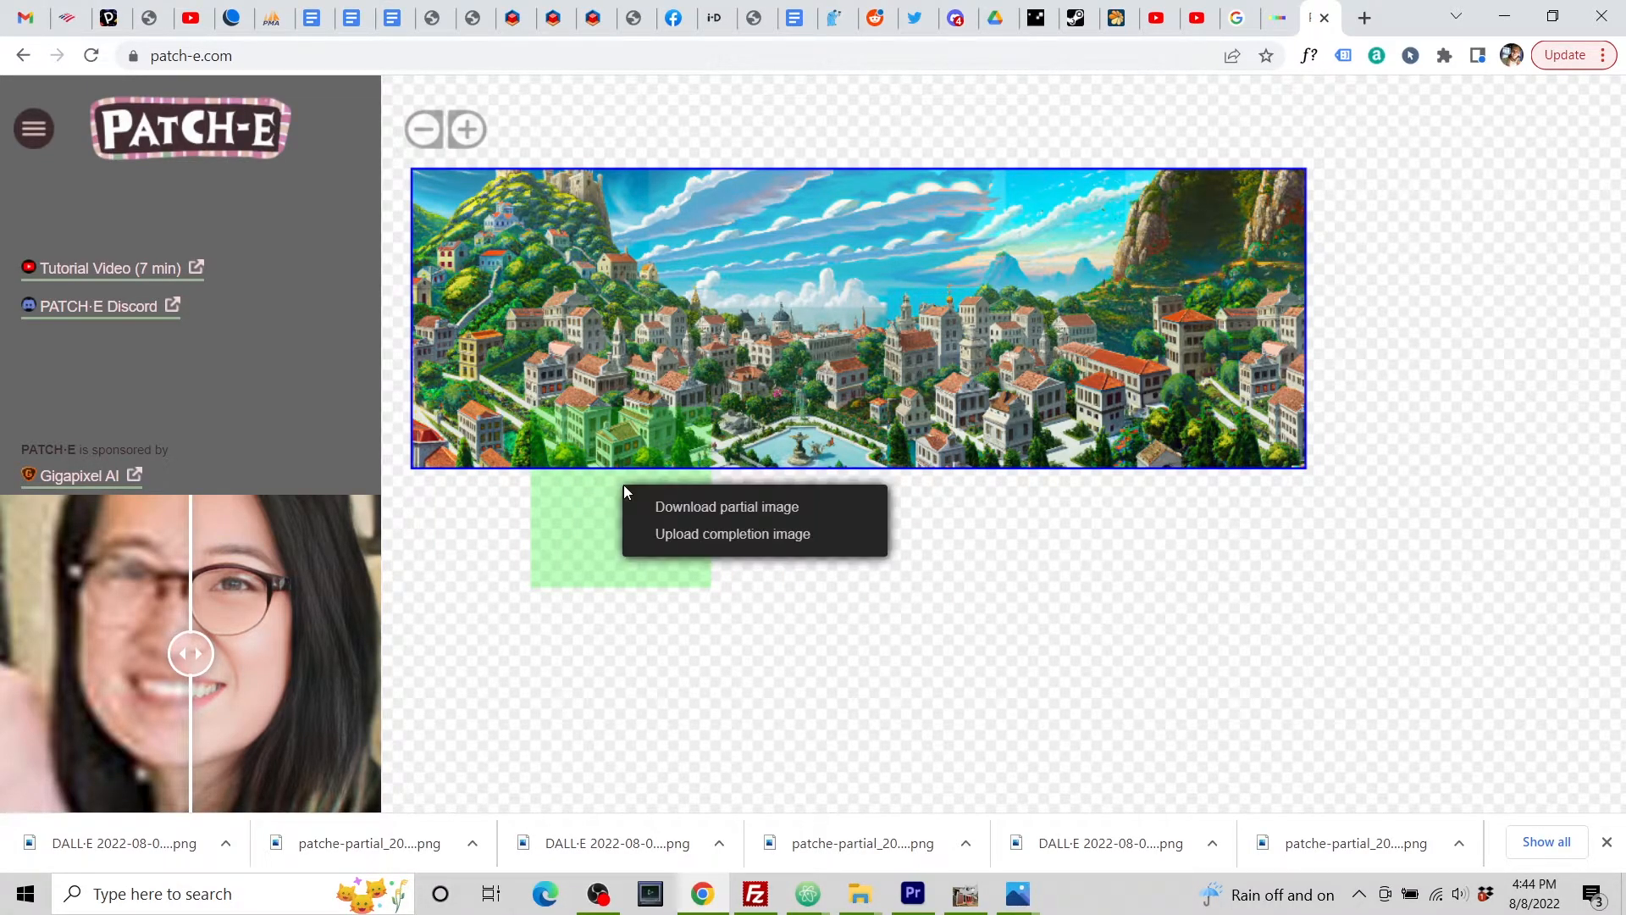
left_click(669, 507)
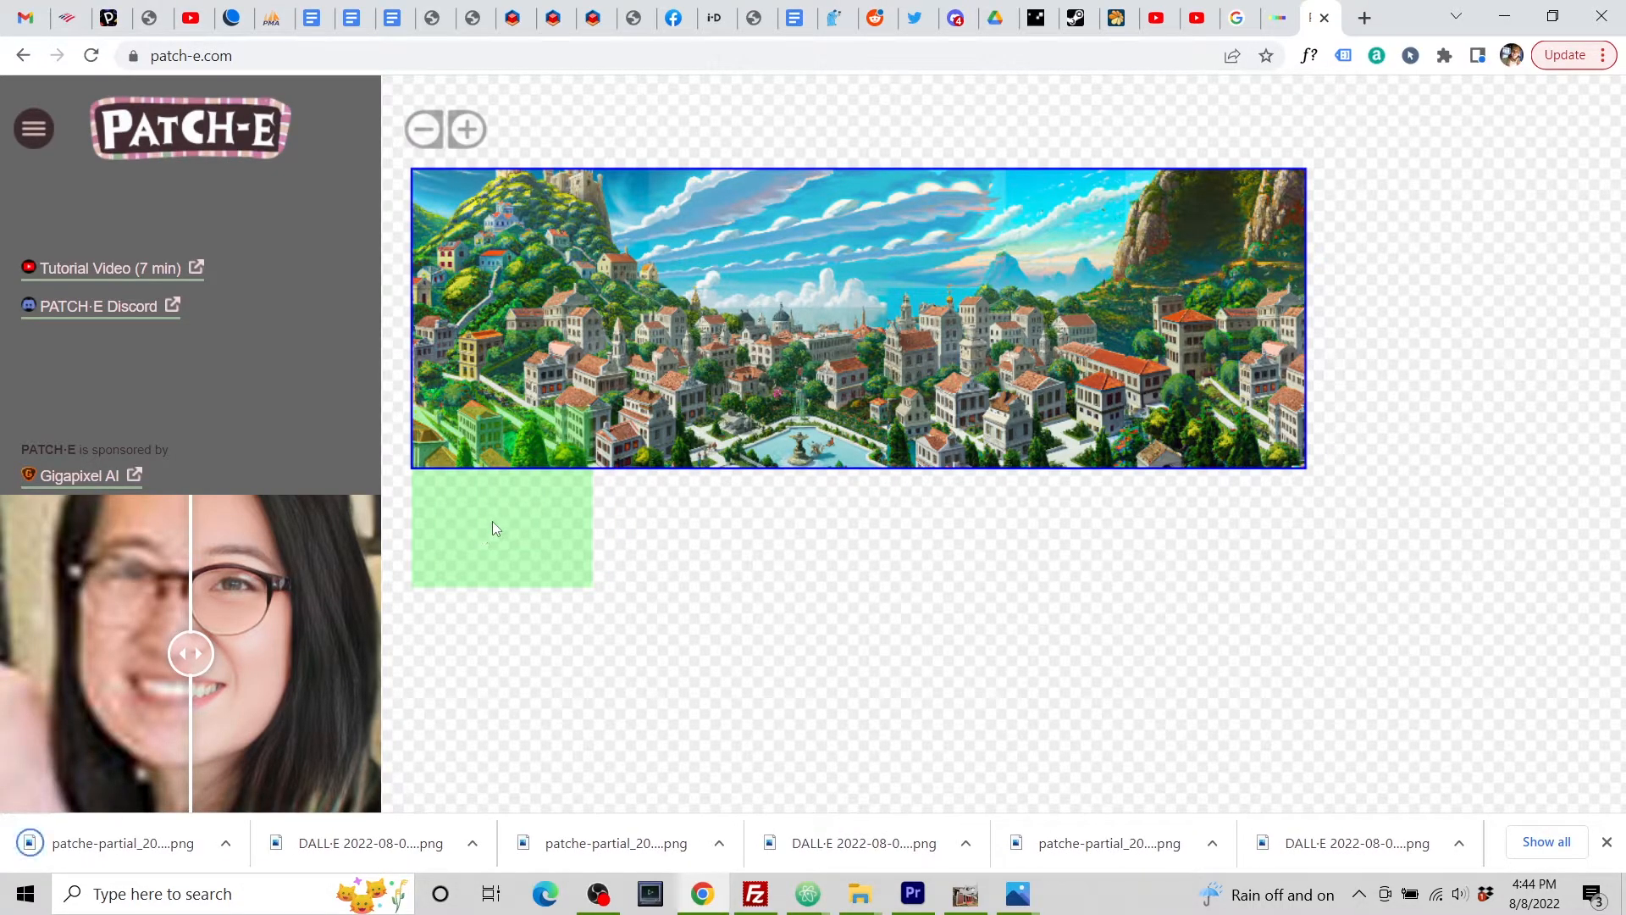
left_click(1274, 18)
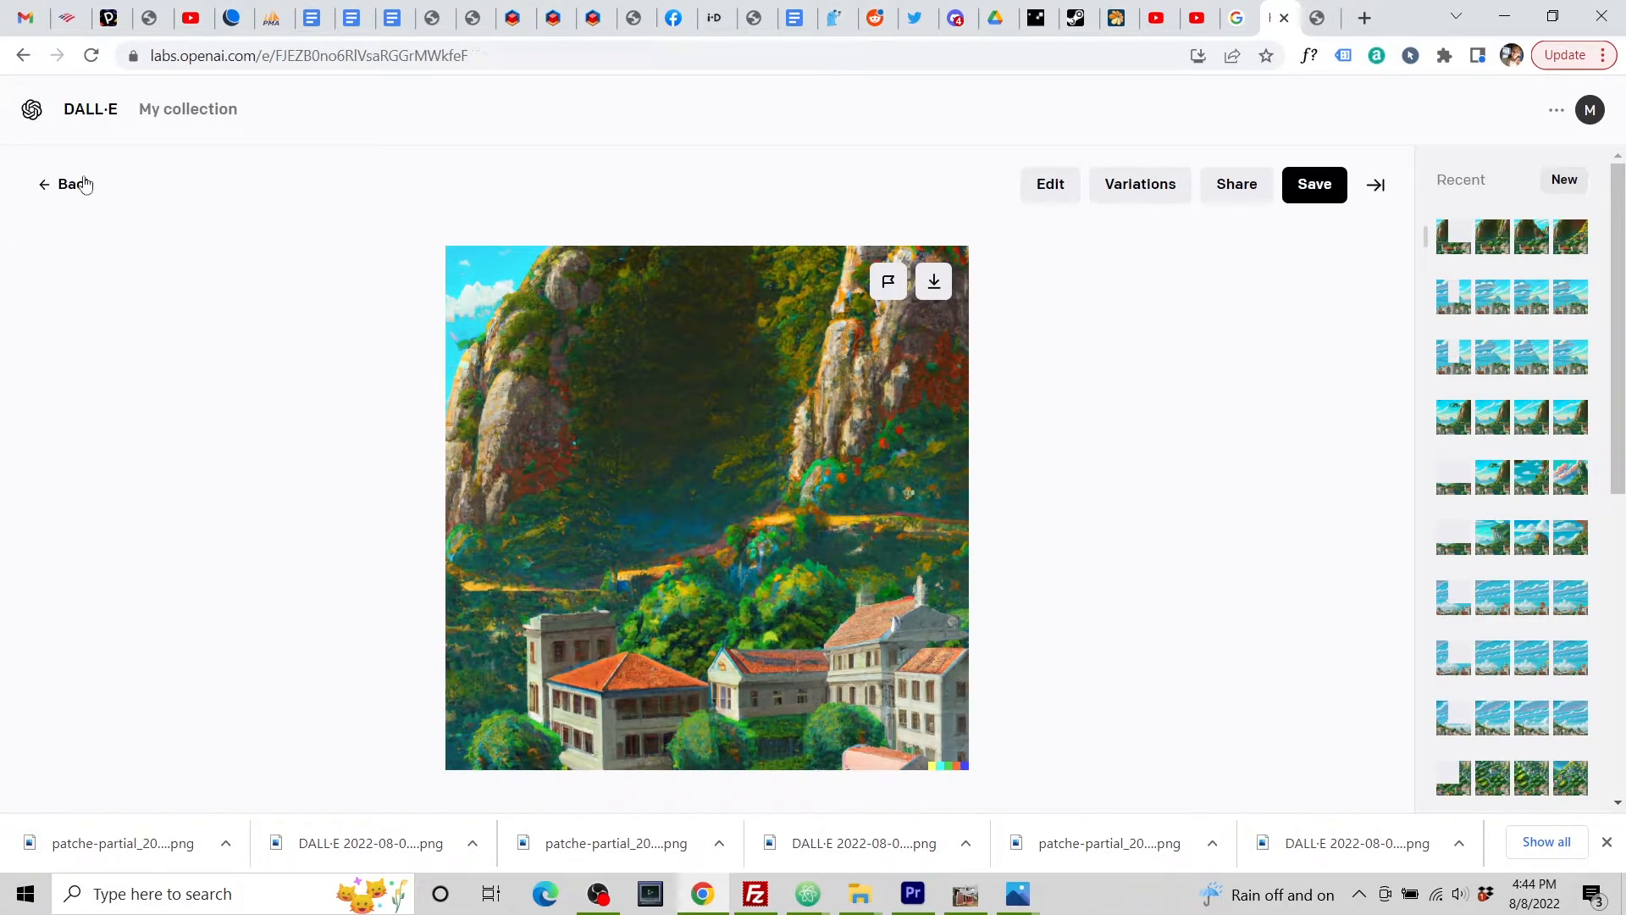
left_click(85, 184)
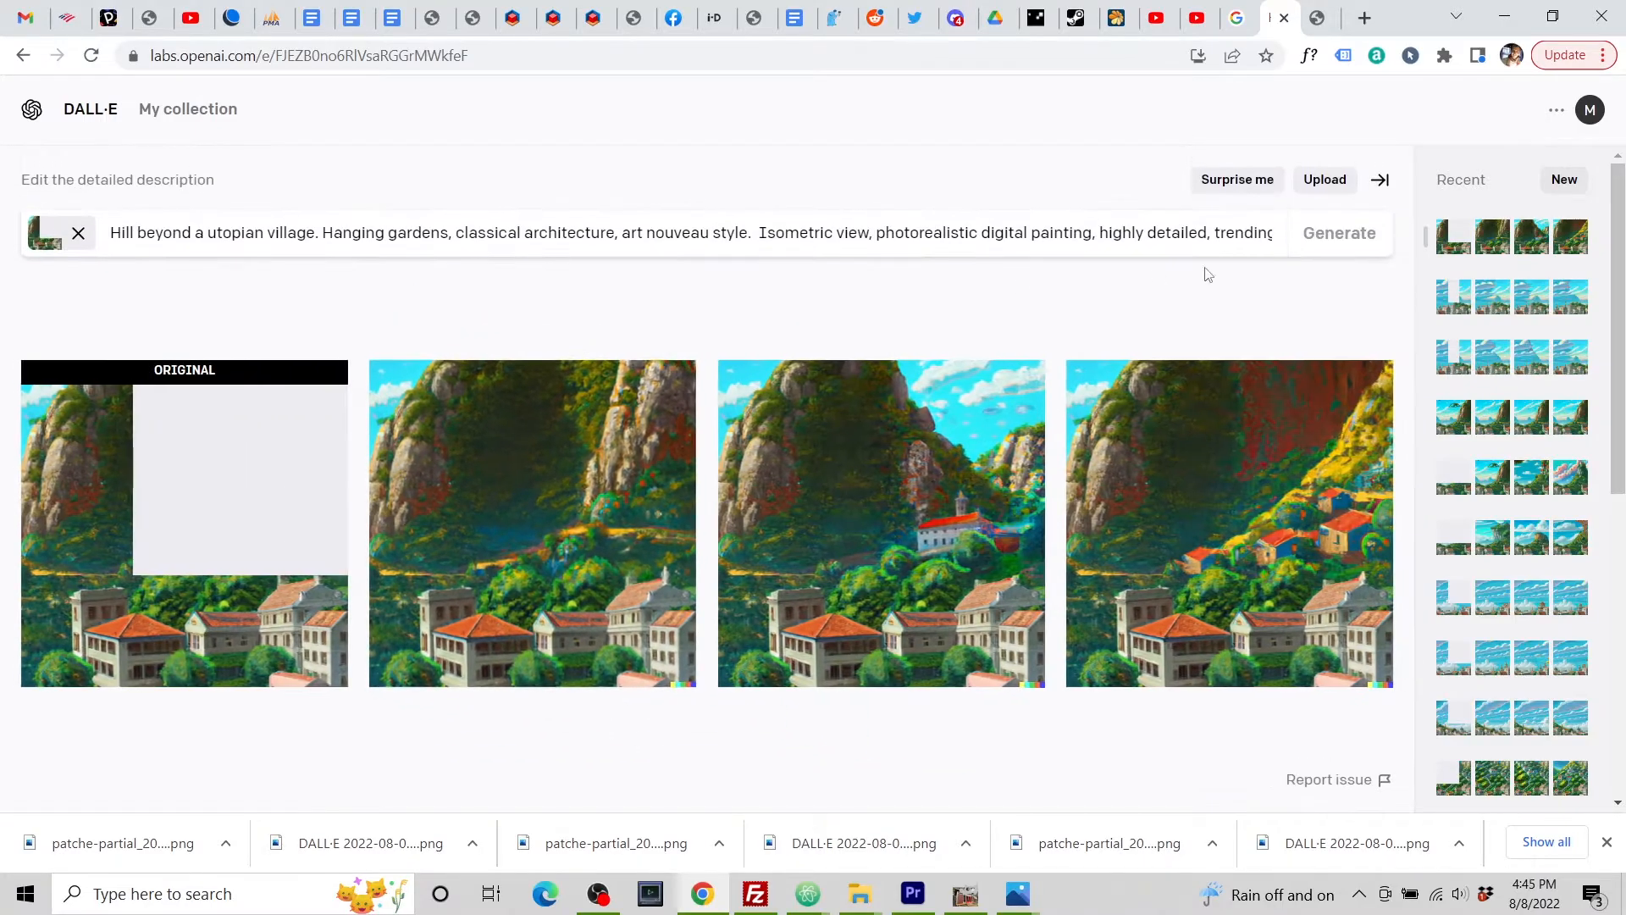
left_click(1328, 182)
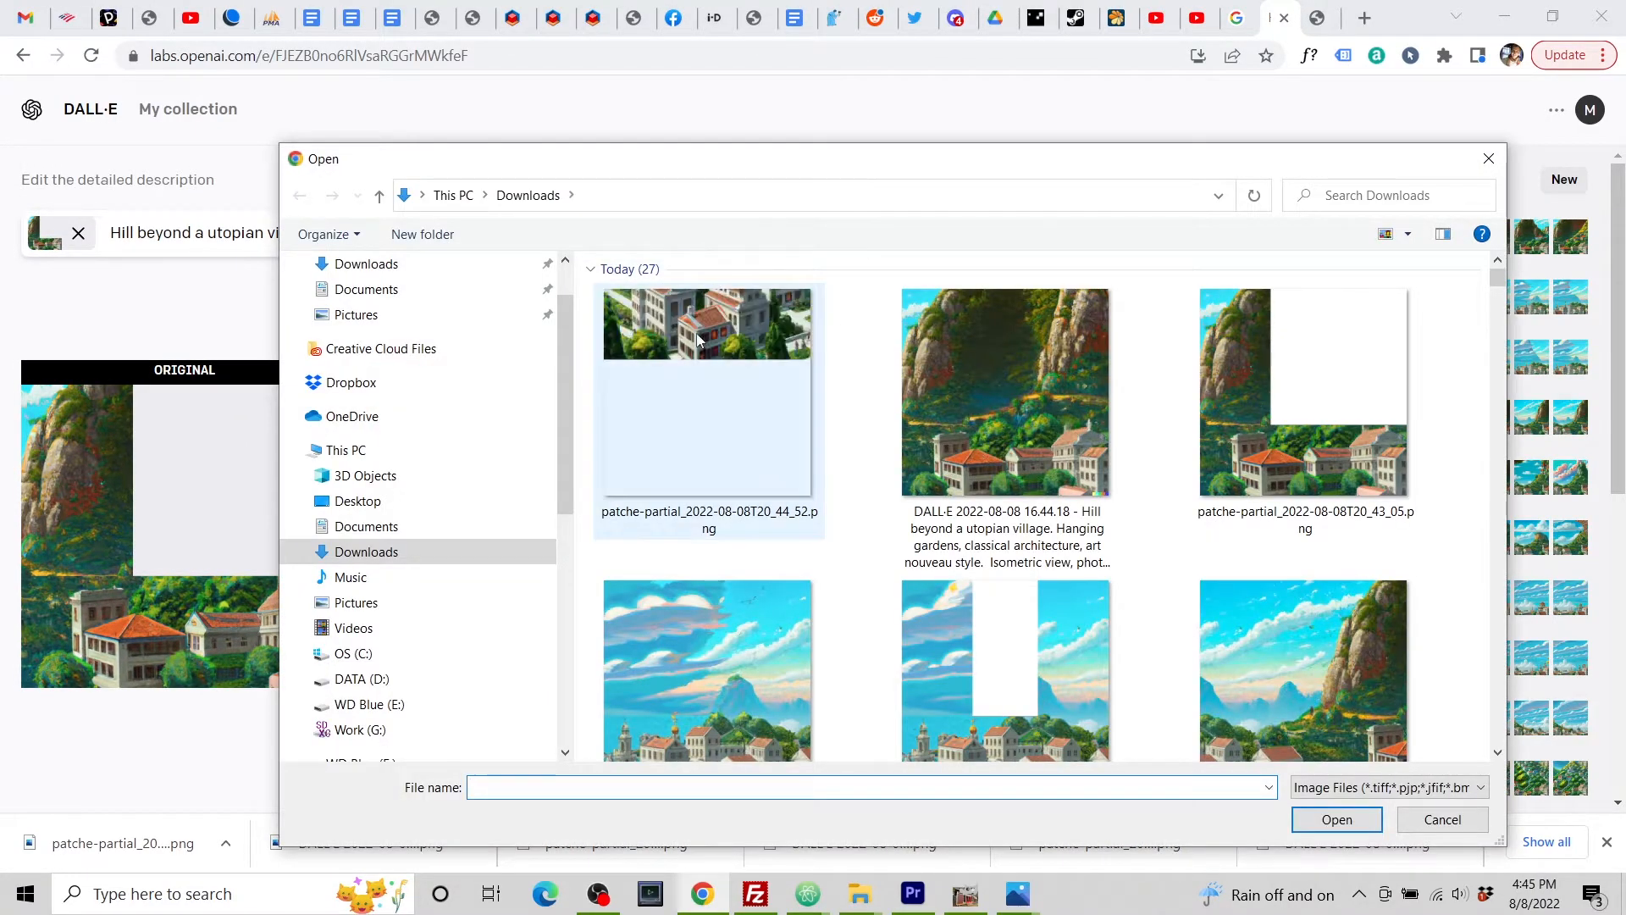
left_click(682, 386)
left_click(1337, 819)
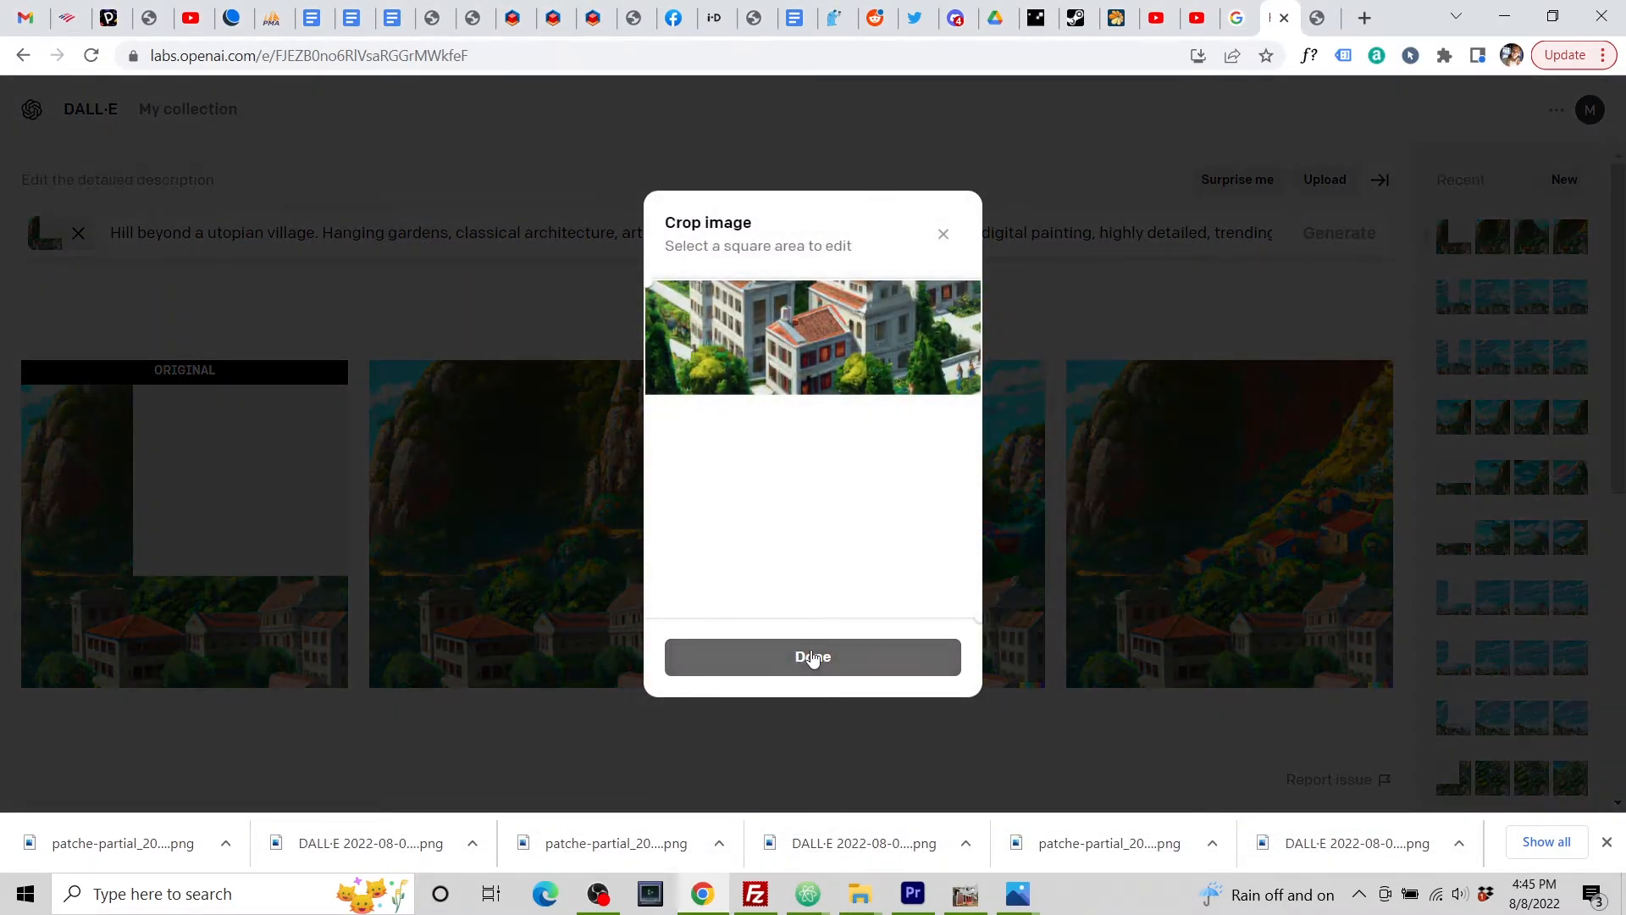
left_click(813, 658)
left_click(815, 637)
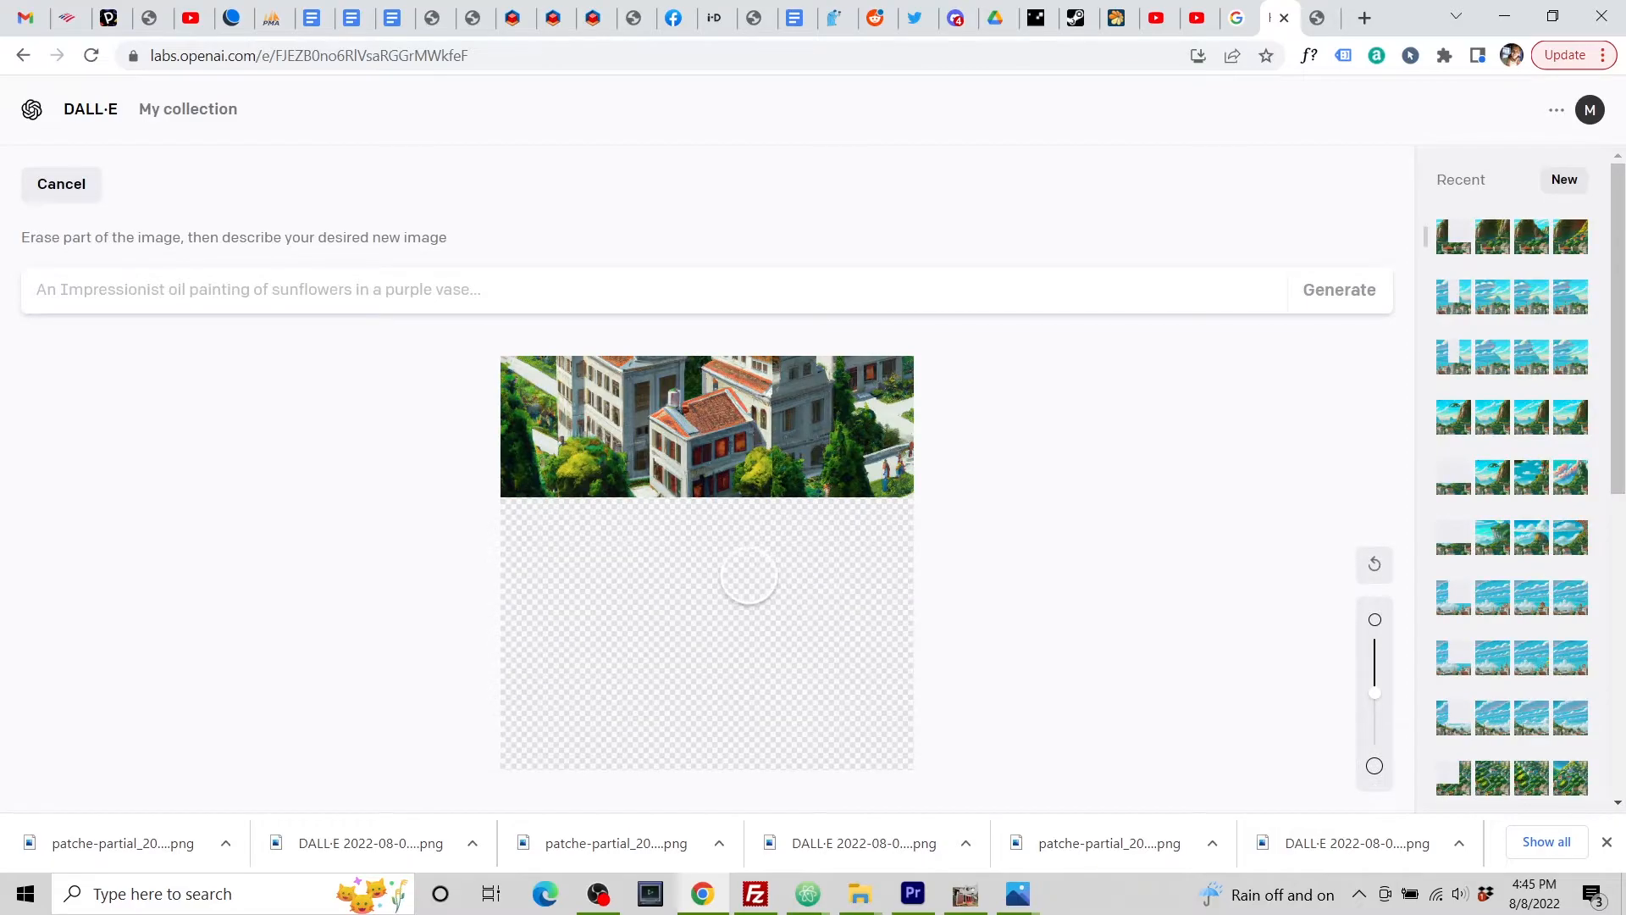
Step: Generate fills with the prompt "Small section of a utopian village. Hanging gardens, classical architecture, art nouveau style. Isometric view, photorealistic digital painting, highly detailed, trending on artstation."
type("Hill beyond a utopian village. Hanging gardens, classical architecture, art nouveau style.  Isometric view, photorealistic digital painting, highly detailed, trending on artstation")
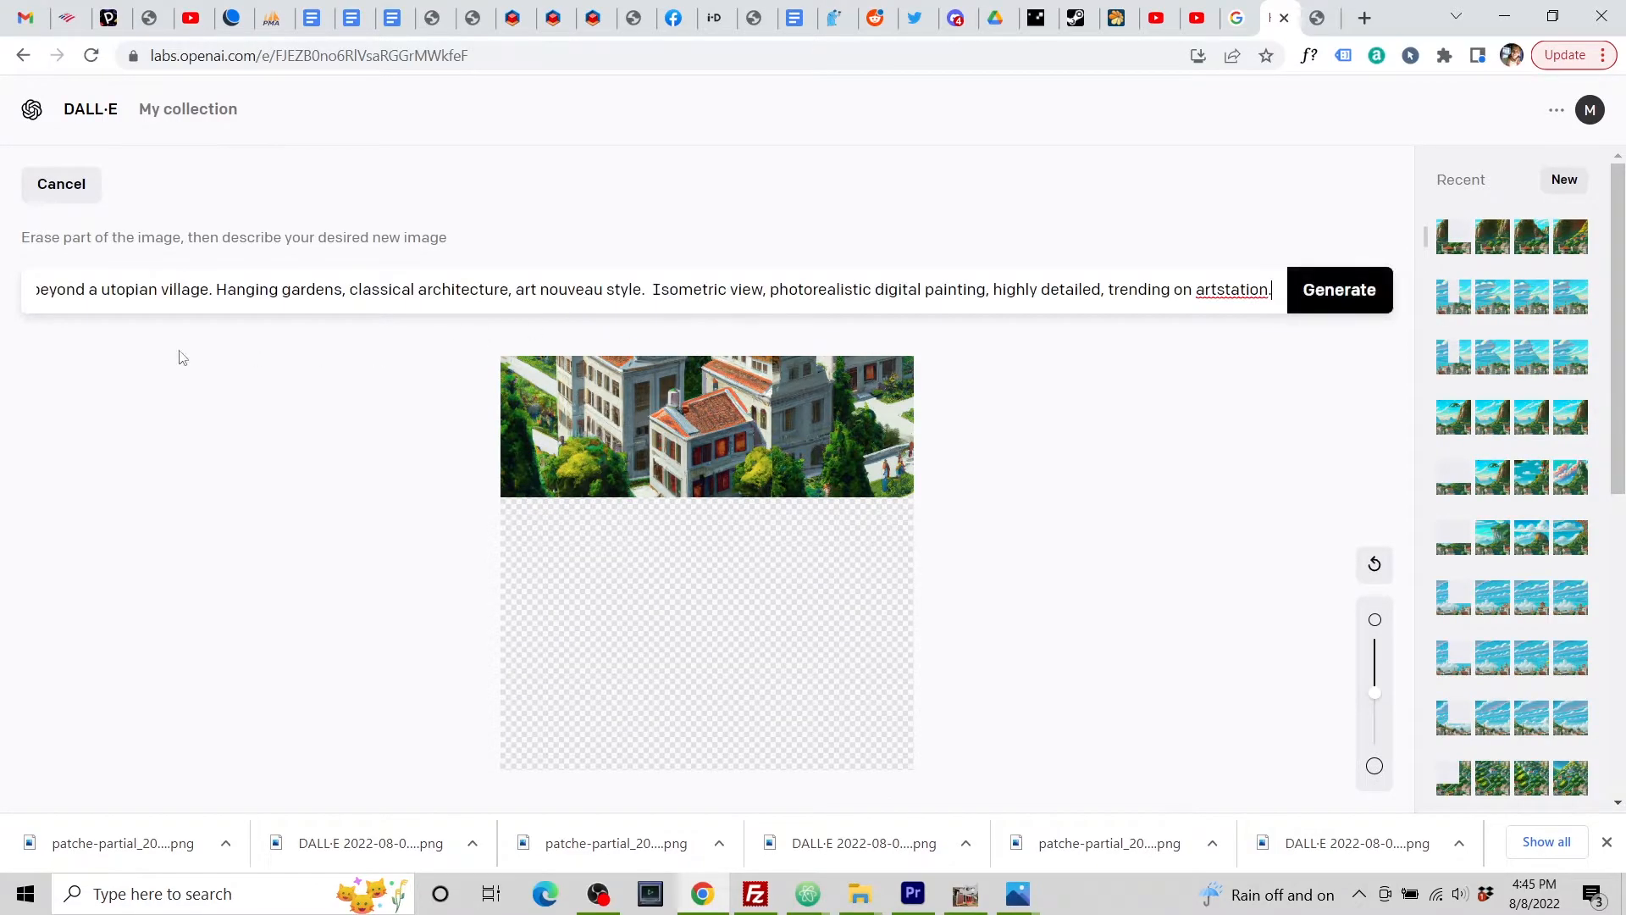
left_click_drag(102, 290, 11, 293)
left_click(215, 289)
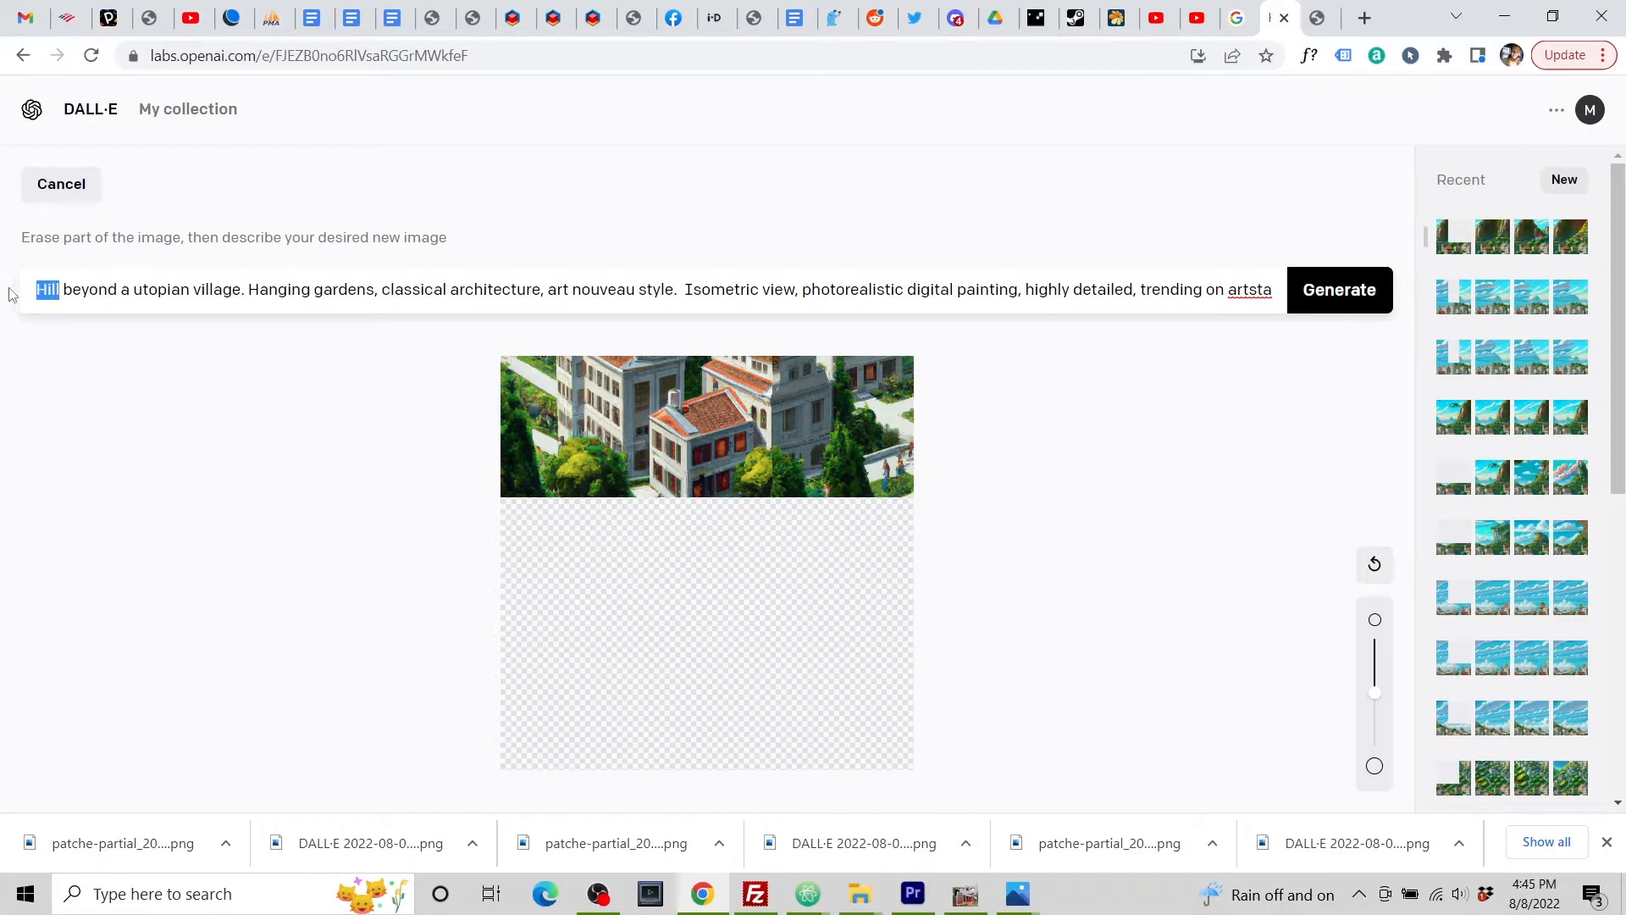
type("Small section ")
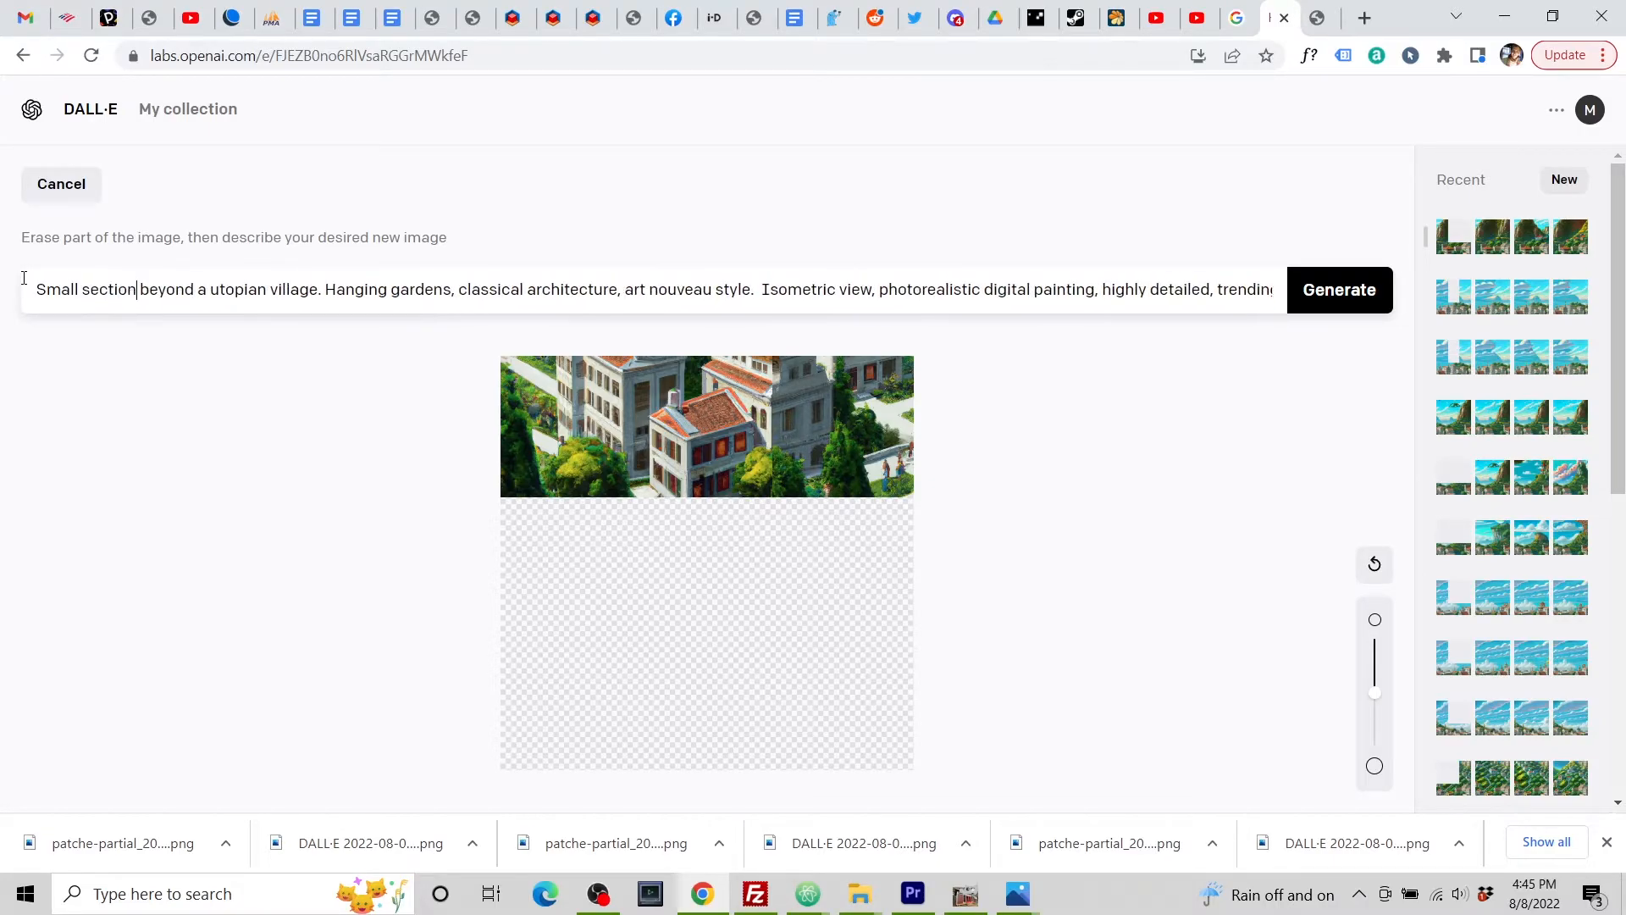
type("of")
key("Delete")
key("Delete")
key("Delete")
key("Delete")
key("Delete")
key("Delete")
key("Delete")
key("Delete")
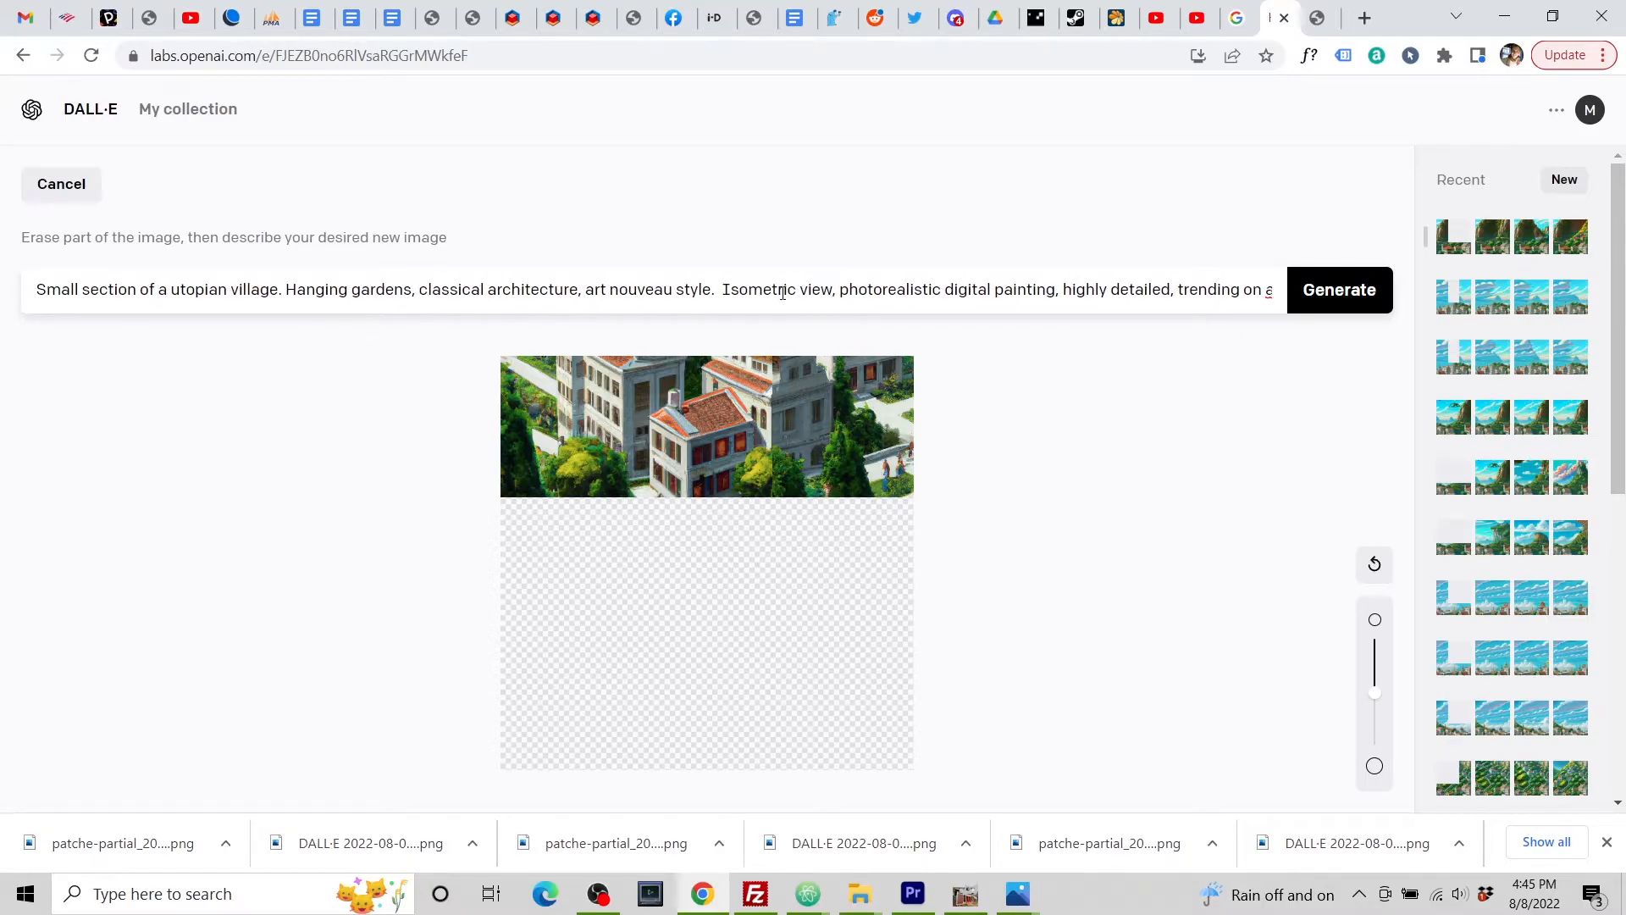
mouse_move(989, 289)
left_mouse_down()
mouse_move(1321, 257)
mouse_move(960, 275)
left_mouse_up()
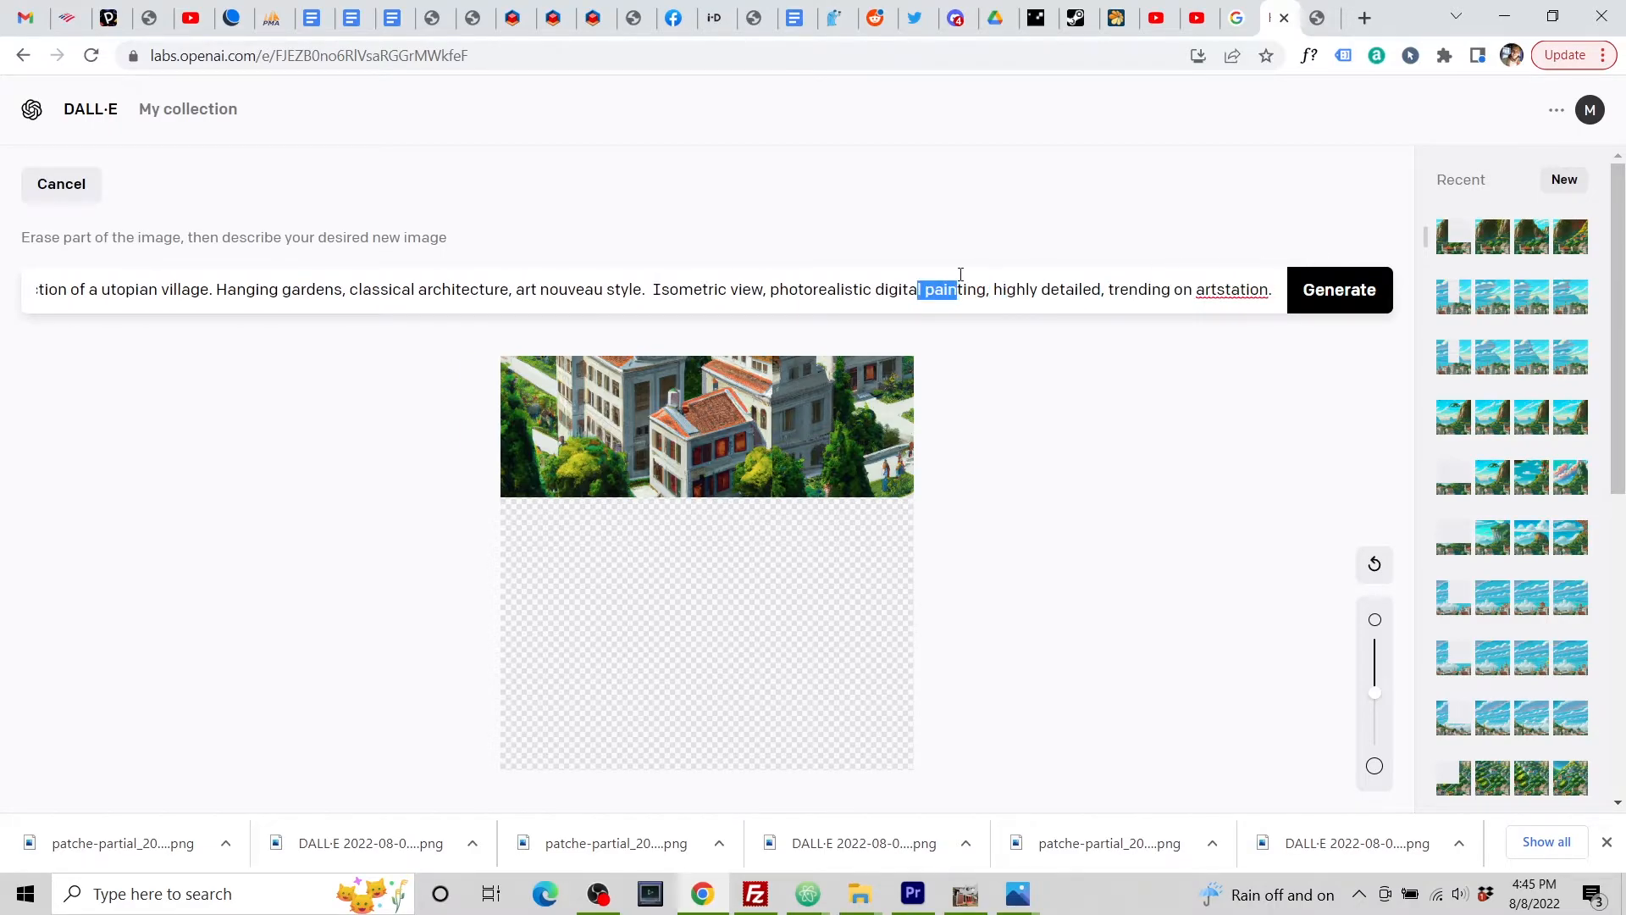
key("ctrl+a")
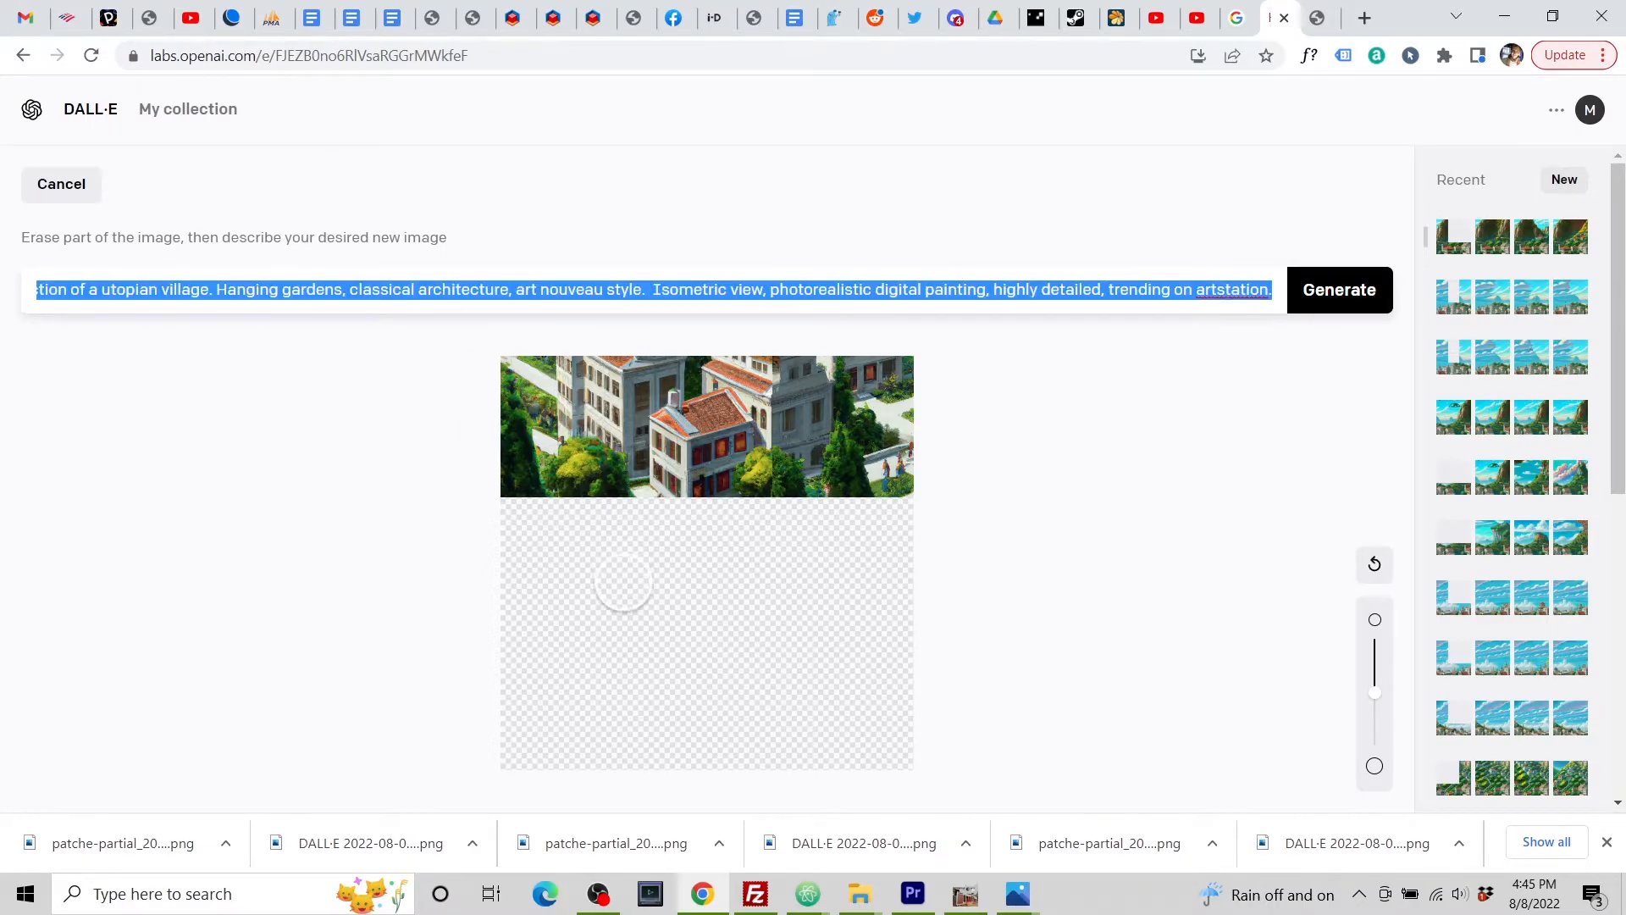
left_click(1332, 293)
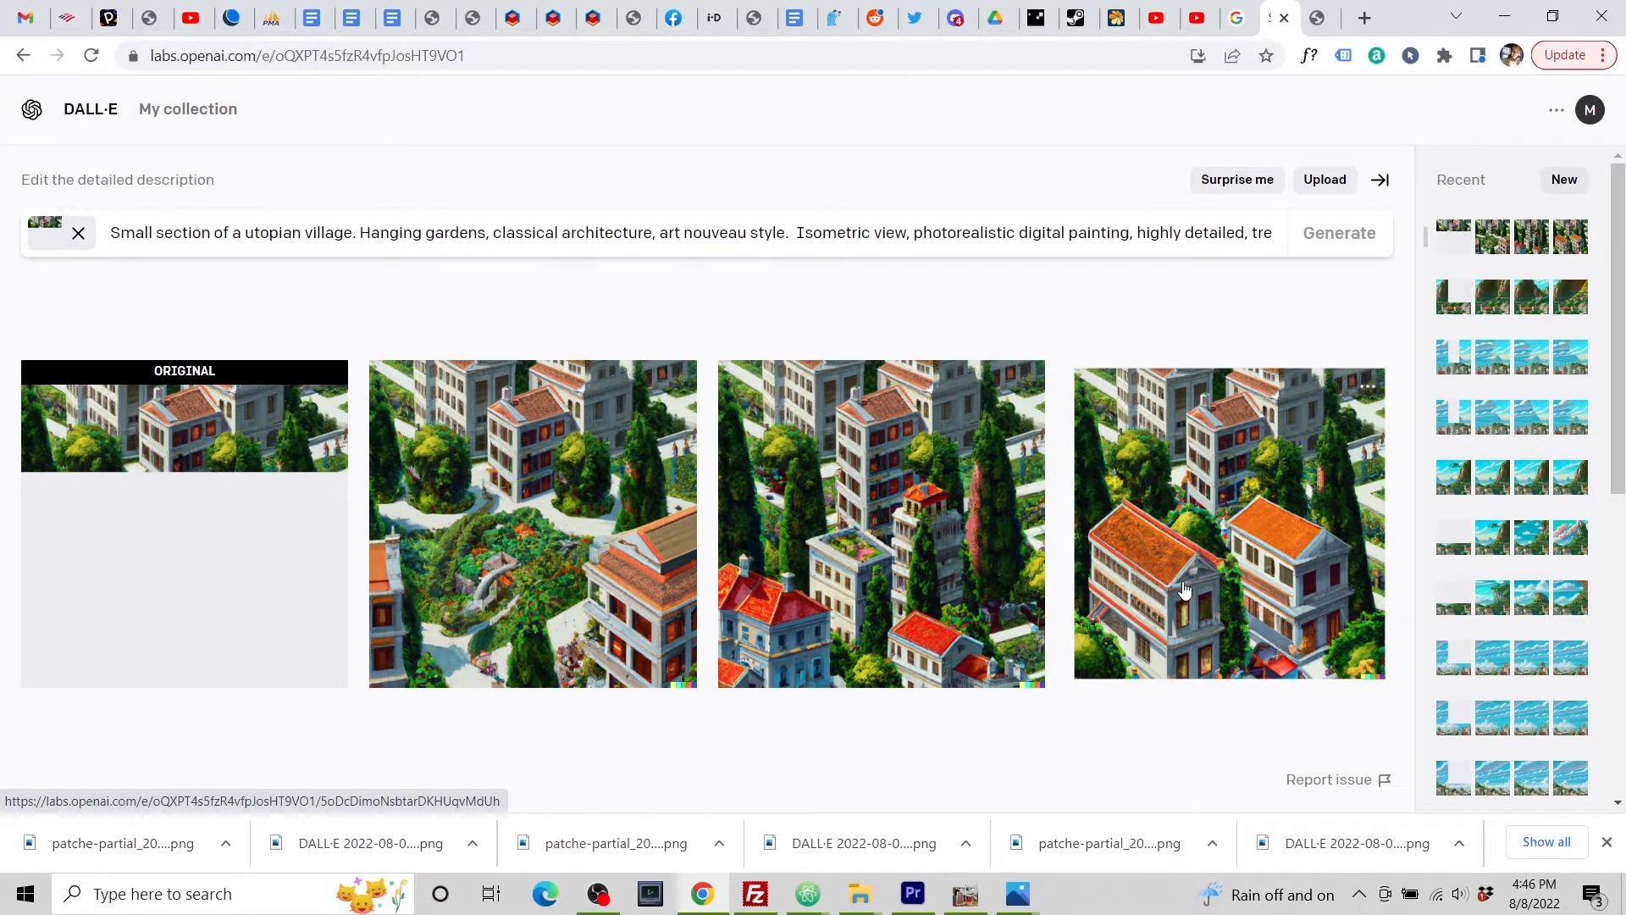
Step: View the first generated fill, return to the results, and insert "including a resplendent temple to gaia" after "utopian village" in the prompt
left_click(511, 594)
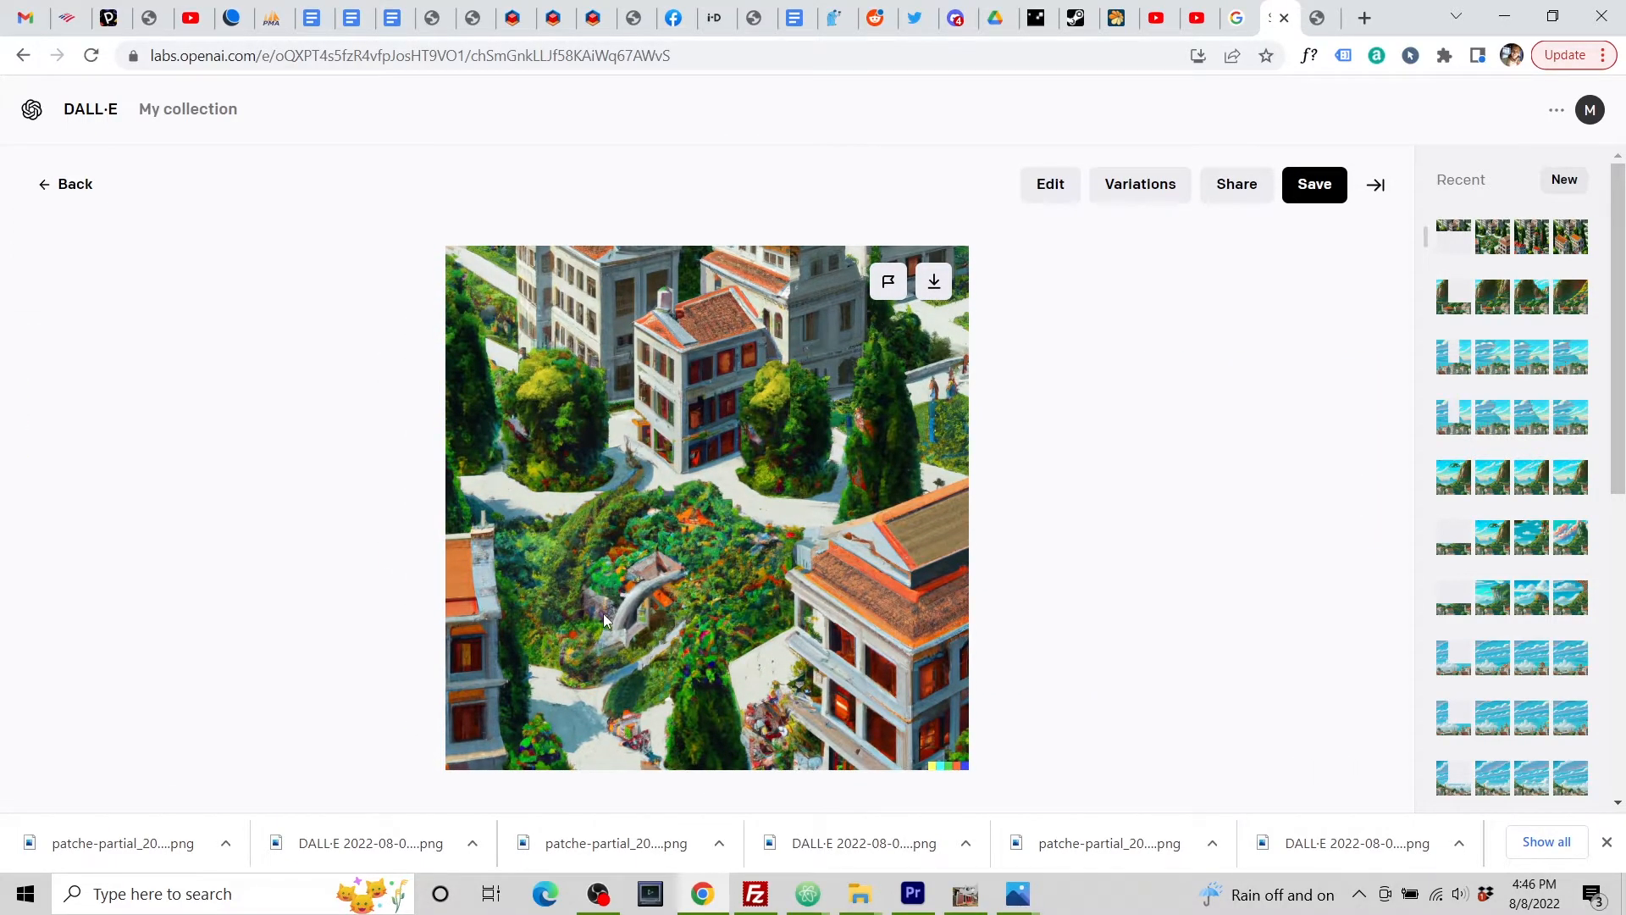
left_click(66, 188)
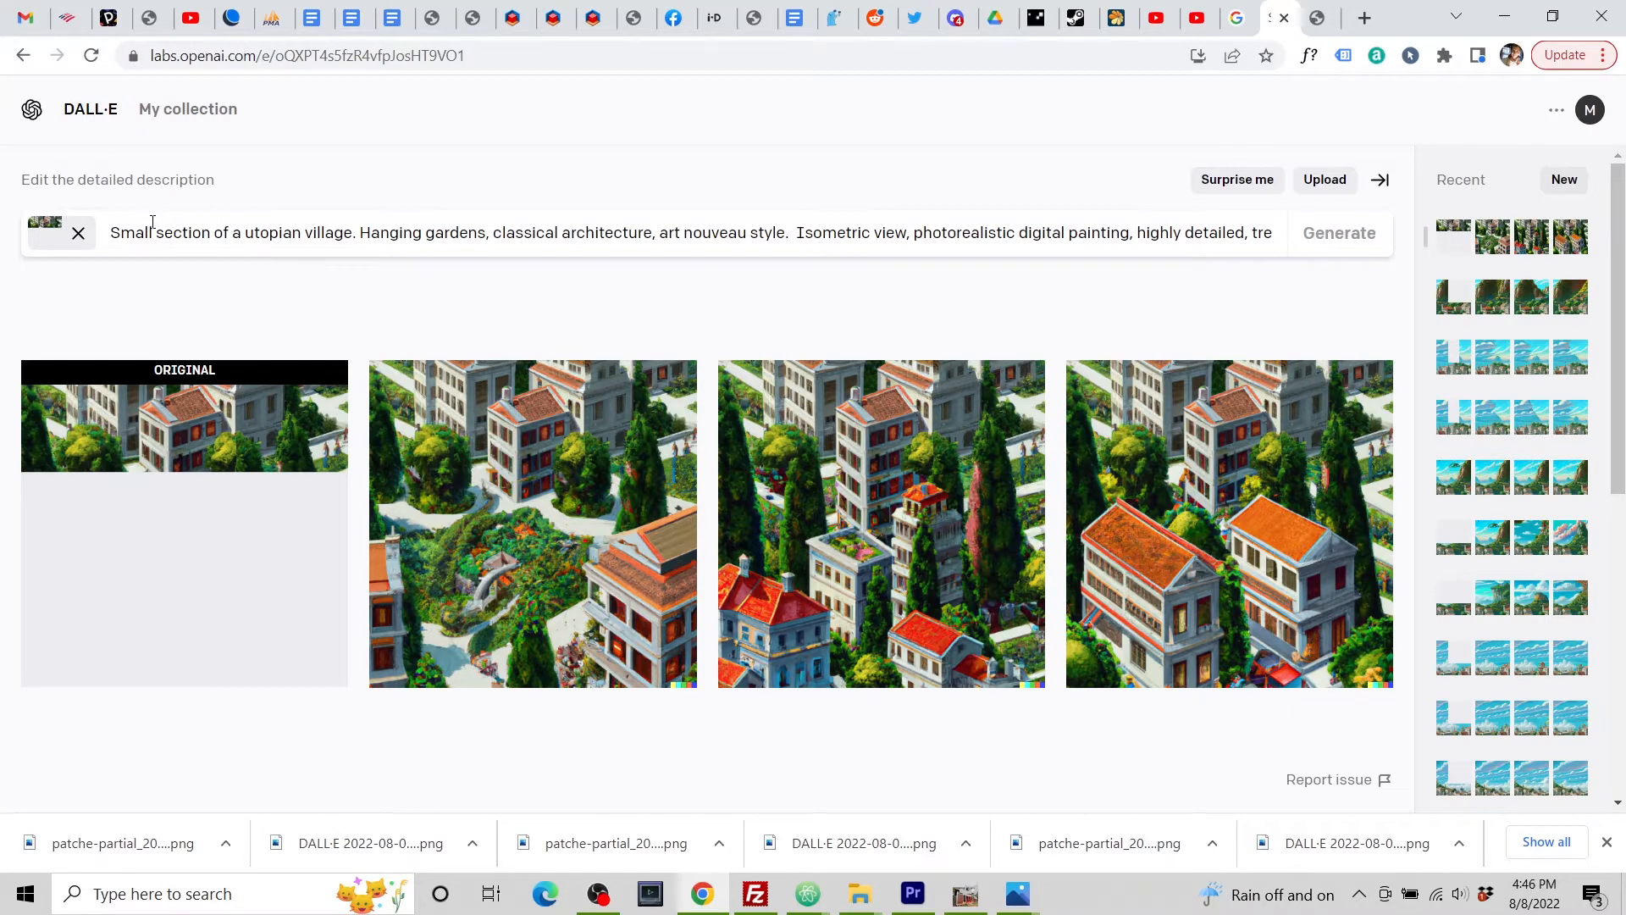
left_click(351, 234)
type("including a ")
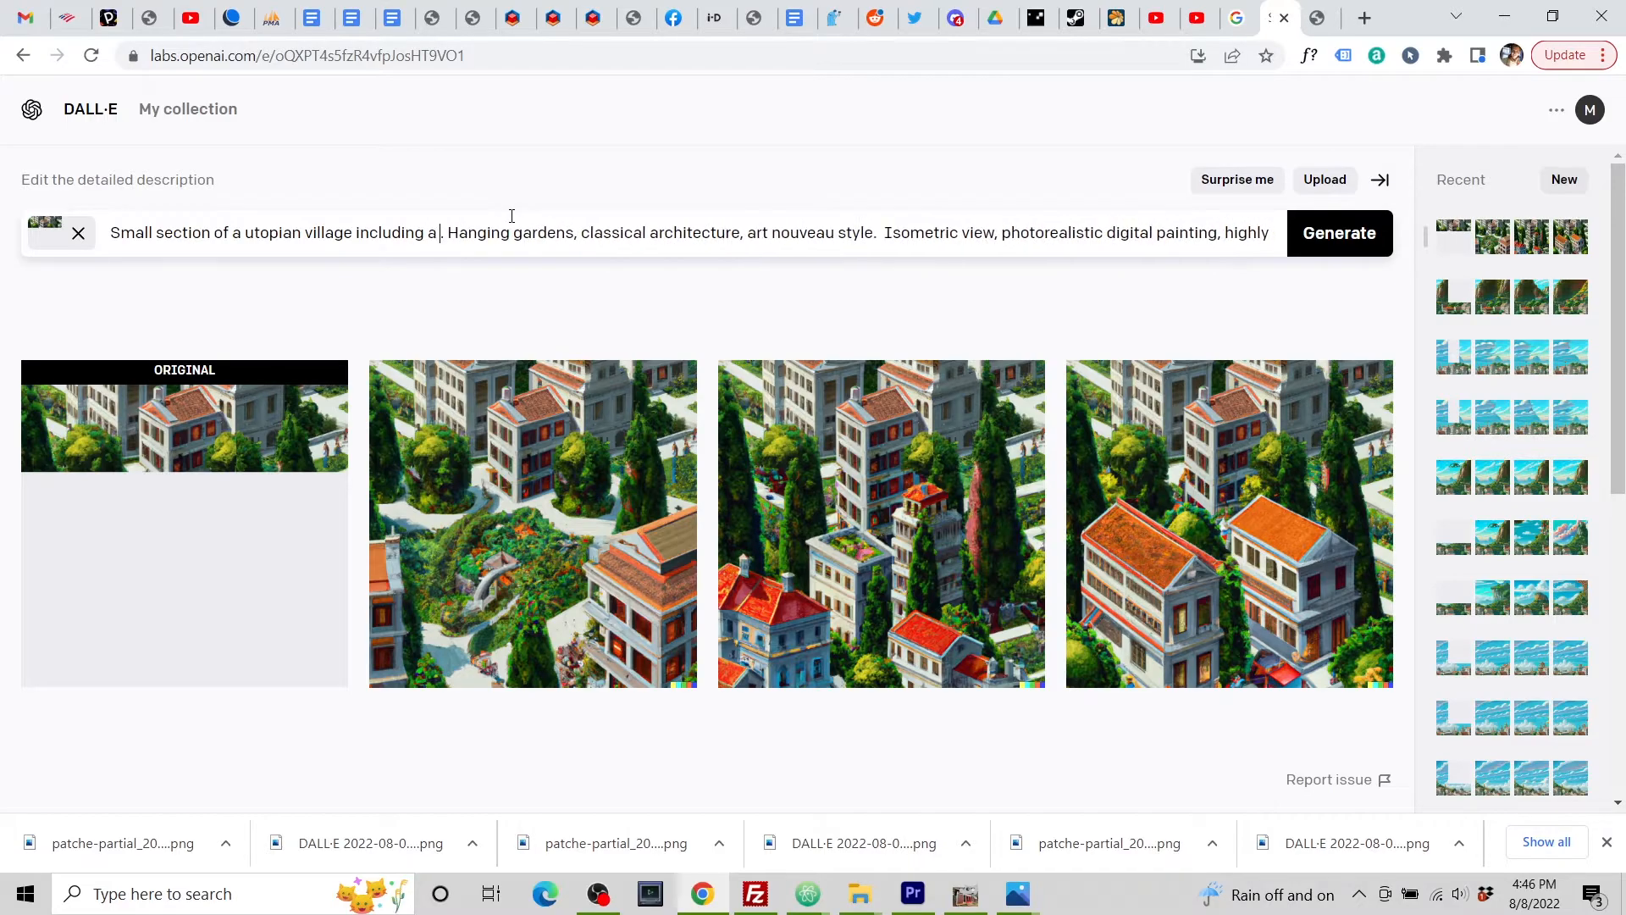
type("resplend")
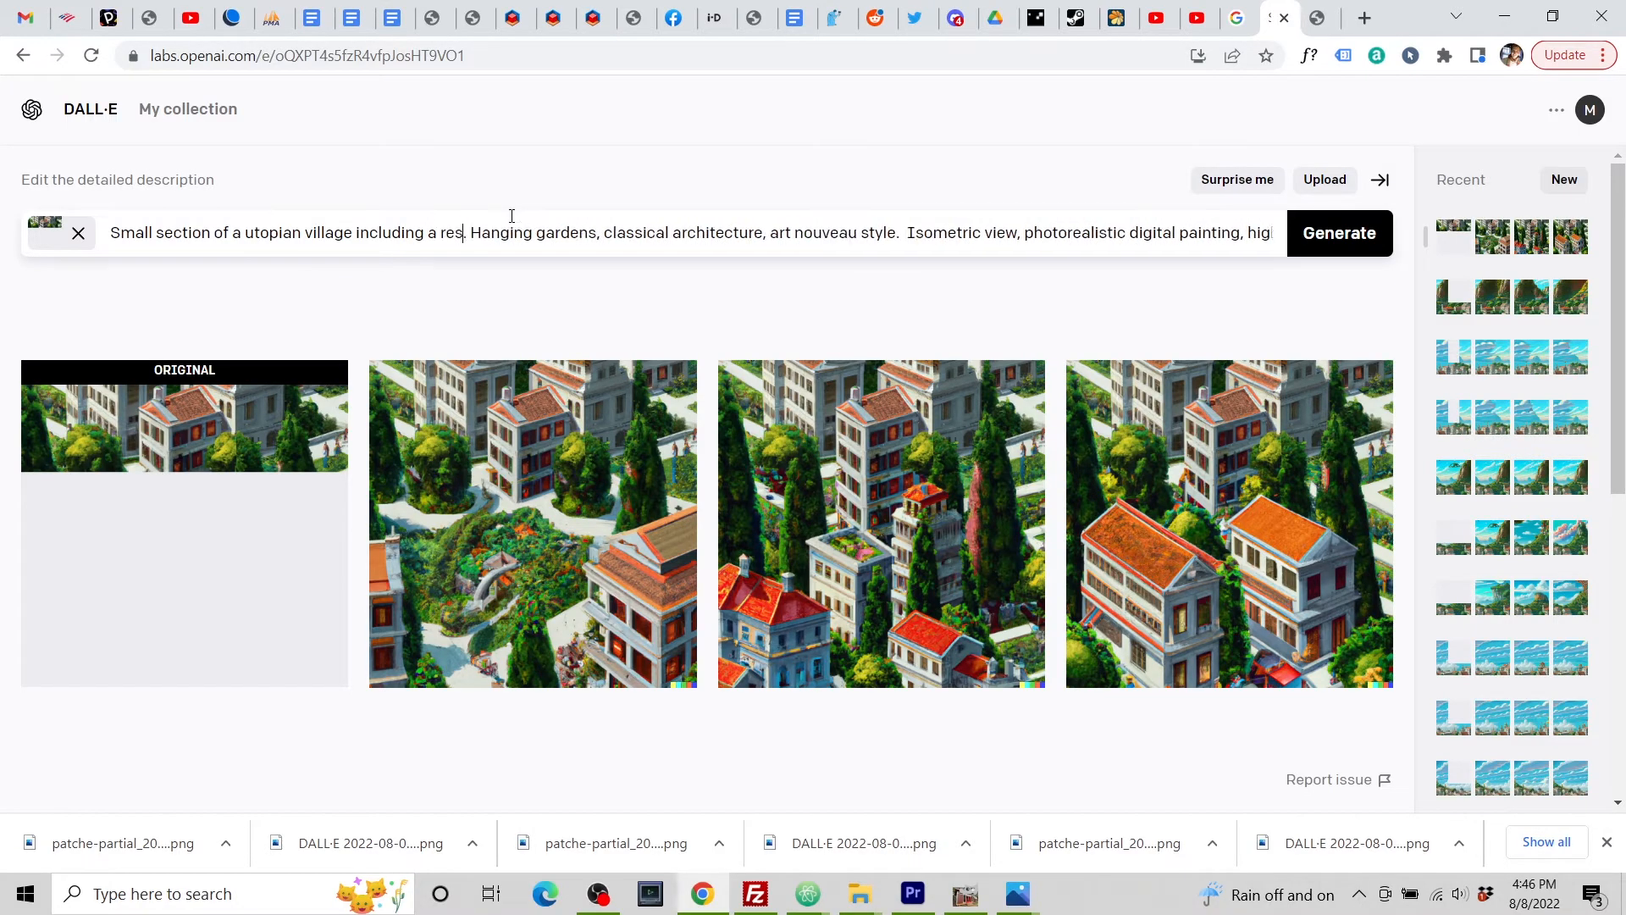
type("ant")
key("BackSpace")
key("BackSpace")
key("BackSpace")
key("BackSpace")
type("endent")
type("temple")
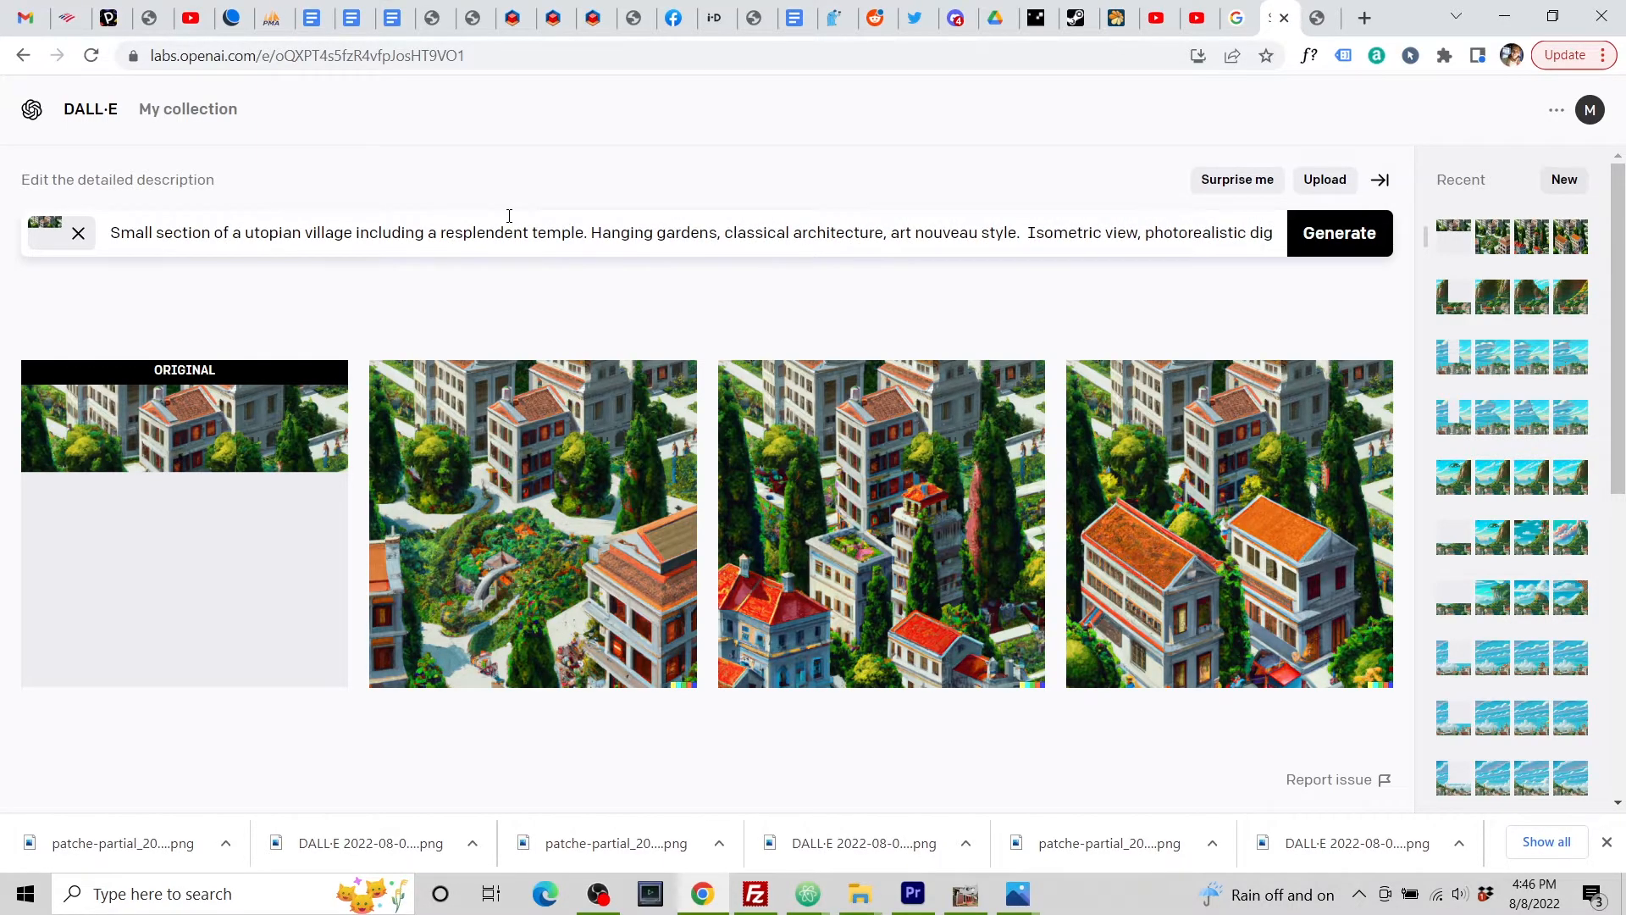
type(" to gaia")
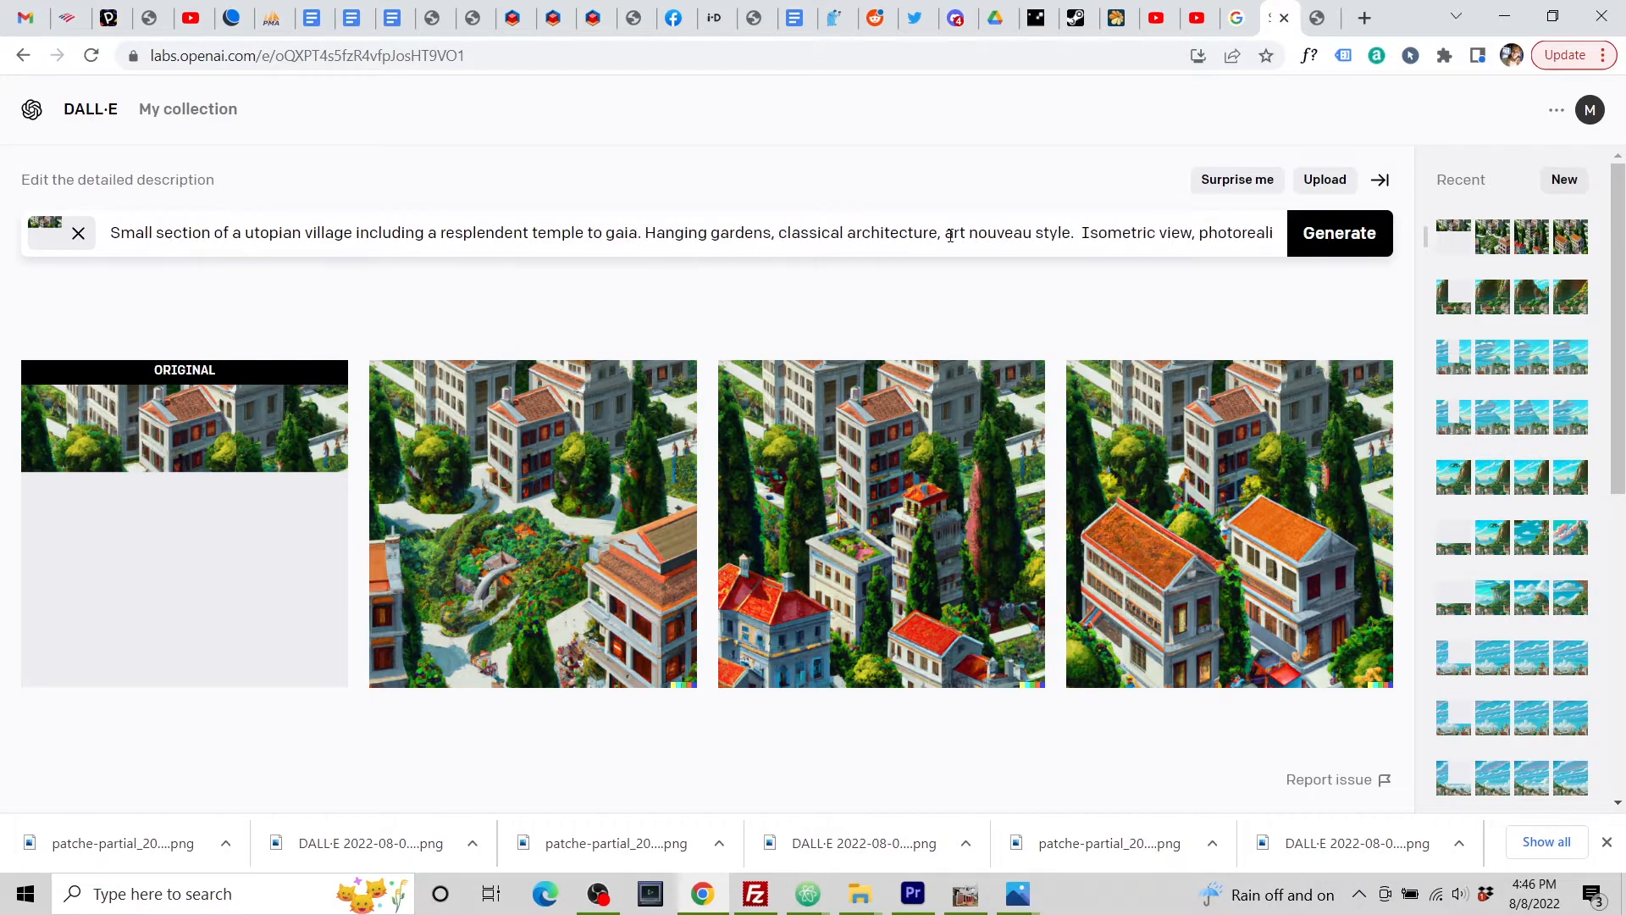
Step: Copy the full edited prompt for reuse and generate new fills with it
key("ctrl+a")
key("ctrl+c")
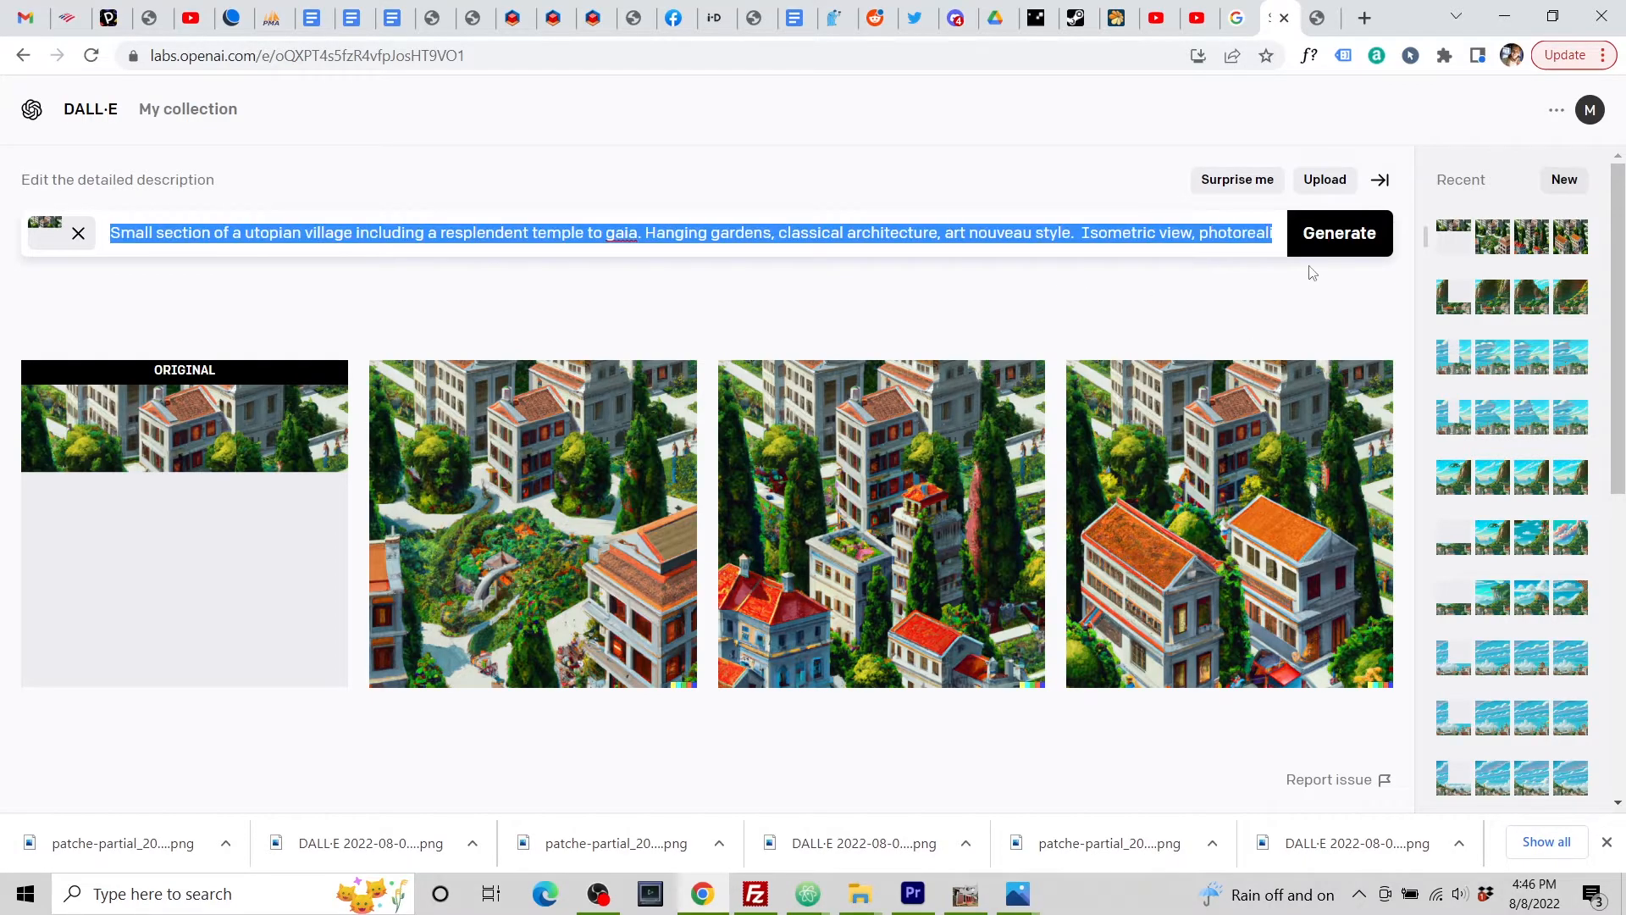
left_click(1327, 239)
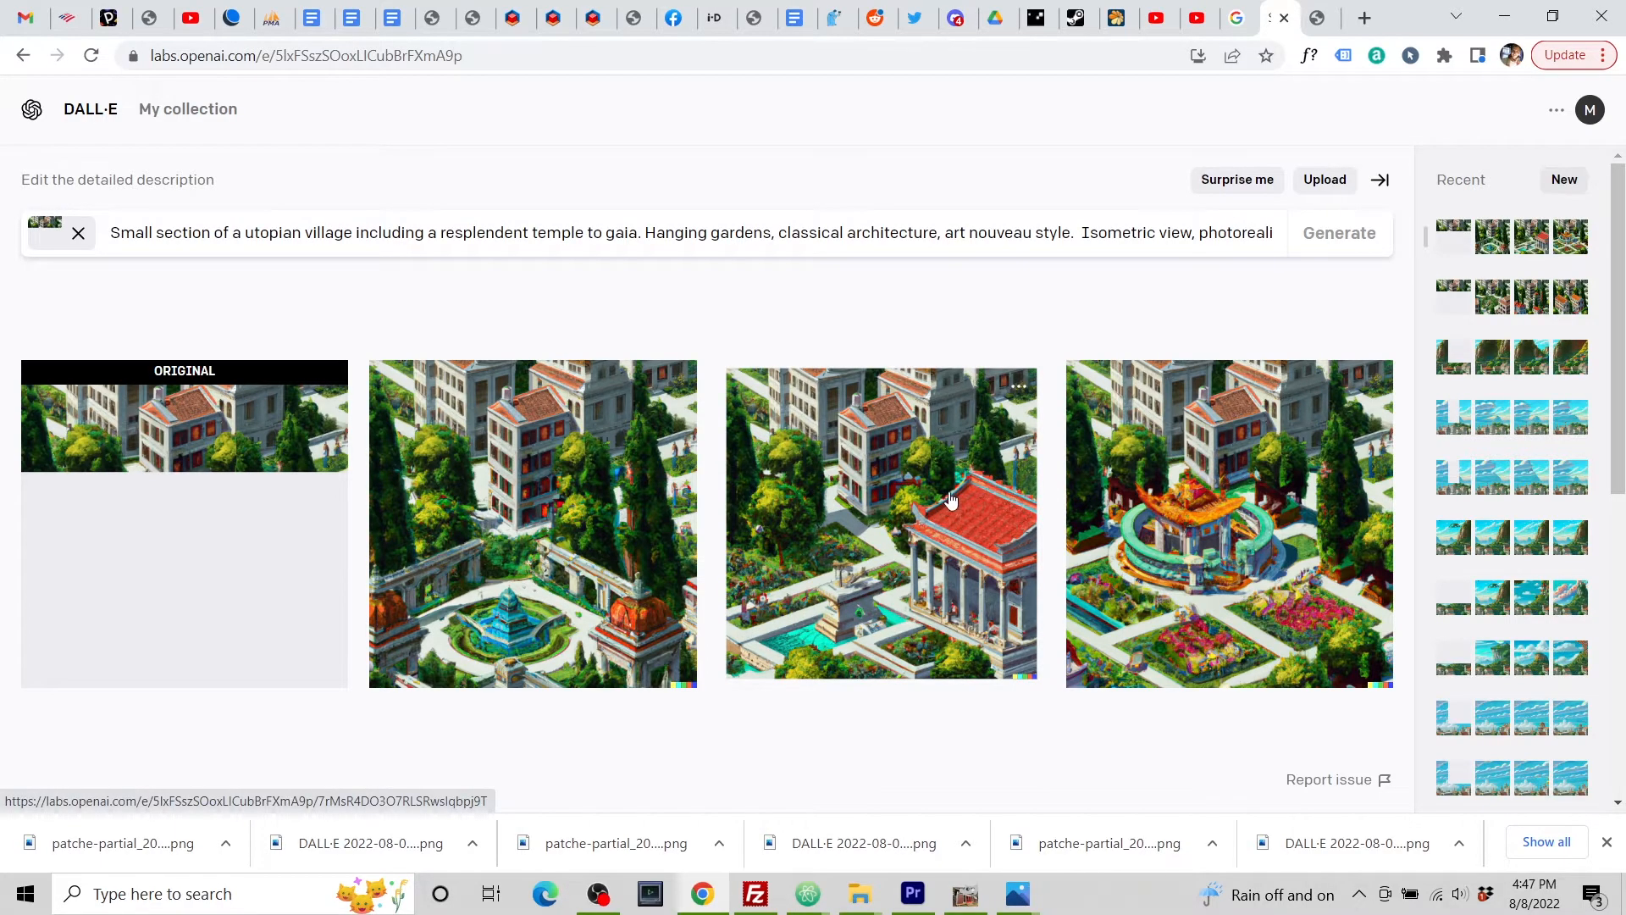
Step: Download the second image with the red-roofed temple and upload it in PATCH-E as the completion below the village, just left of the fountain
left_click(939, 524)
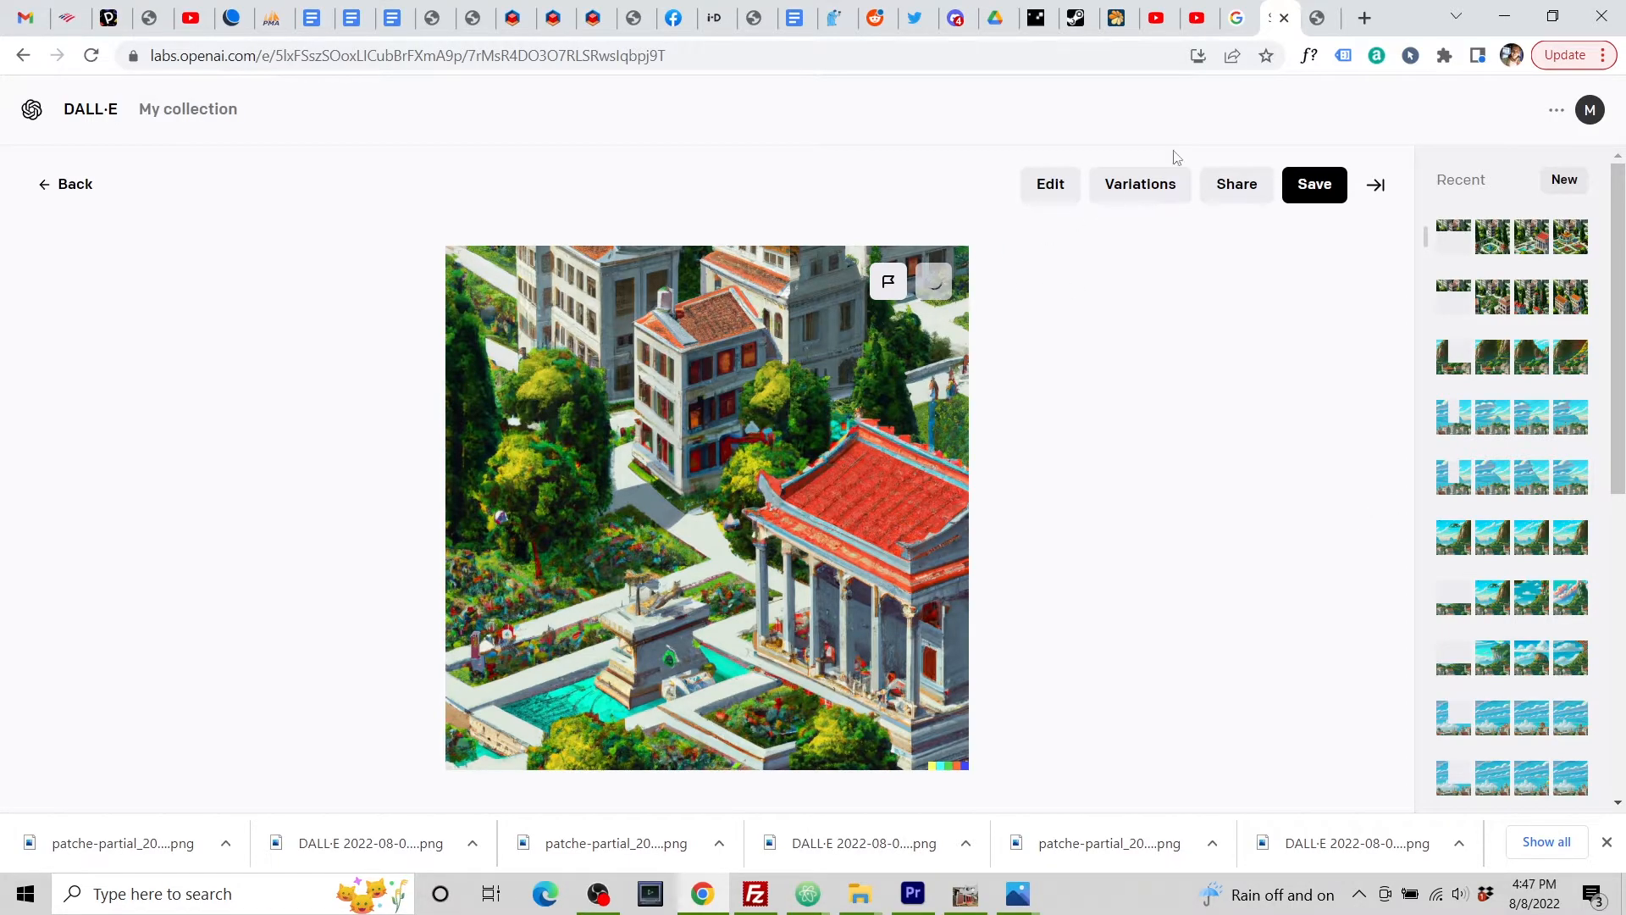
left_click(1316, 19)
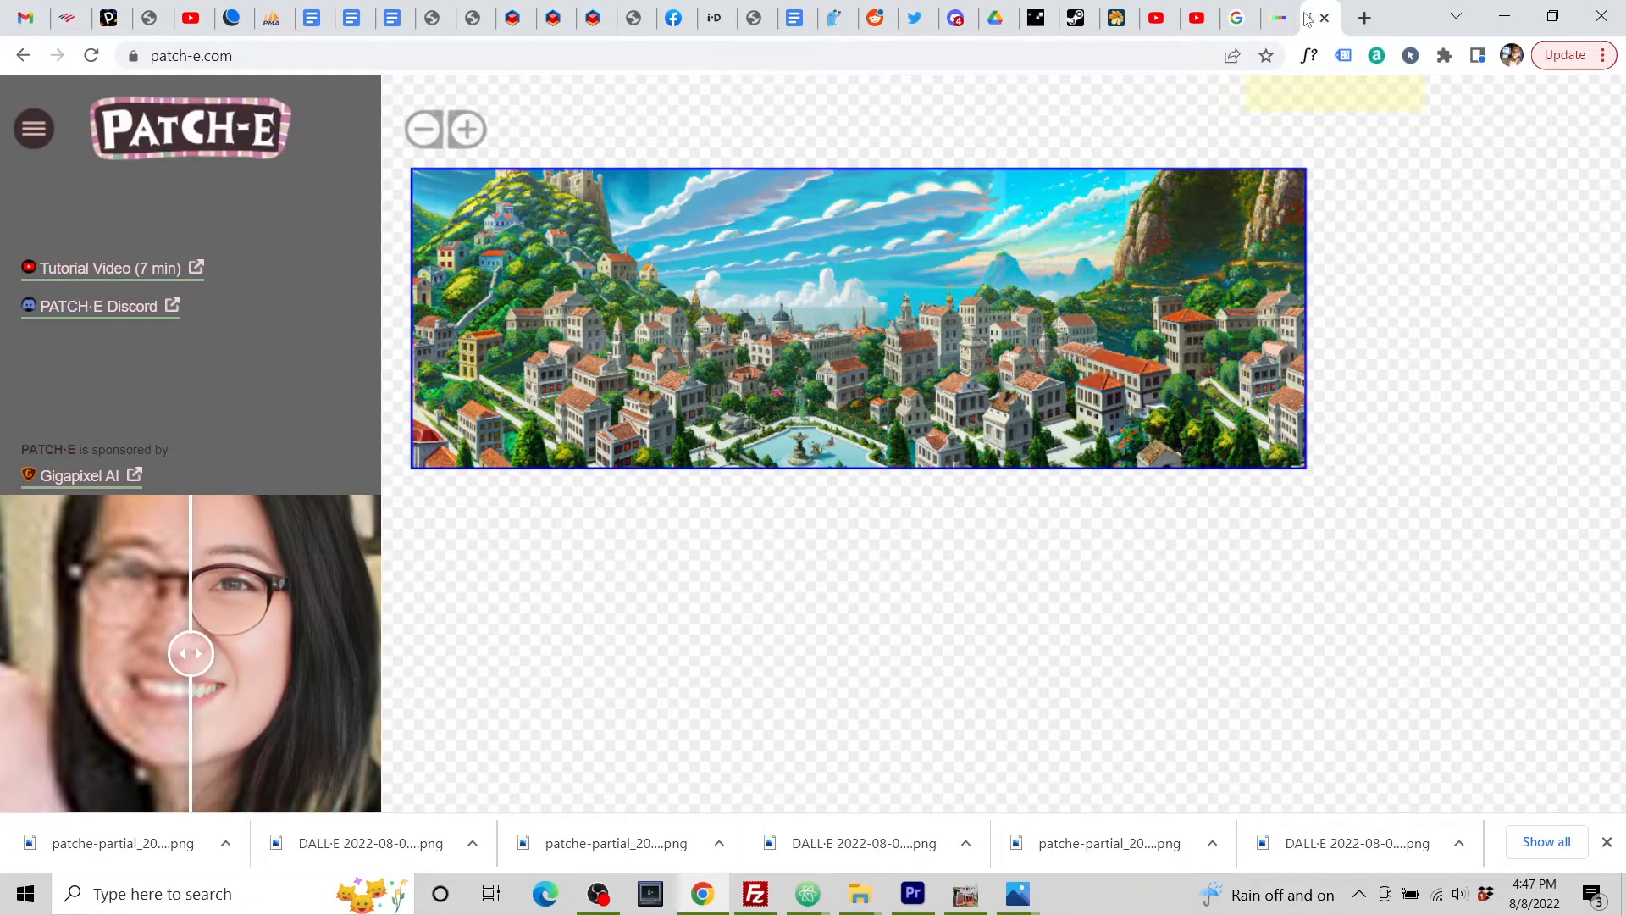
left_click(1276, 19)
left_click(1312, 18)
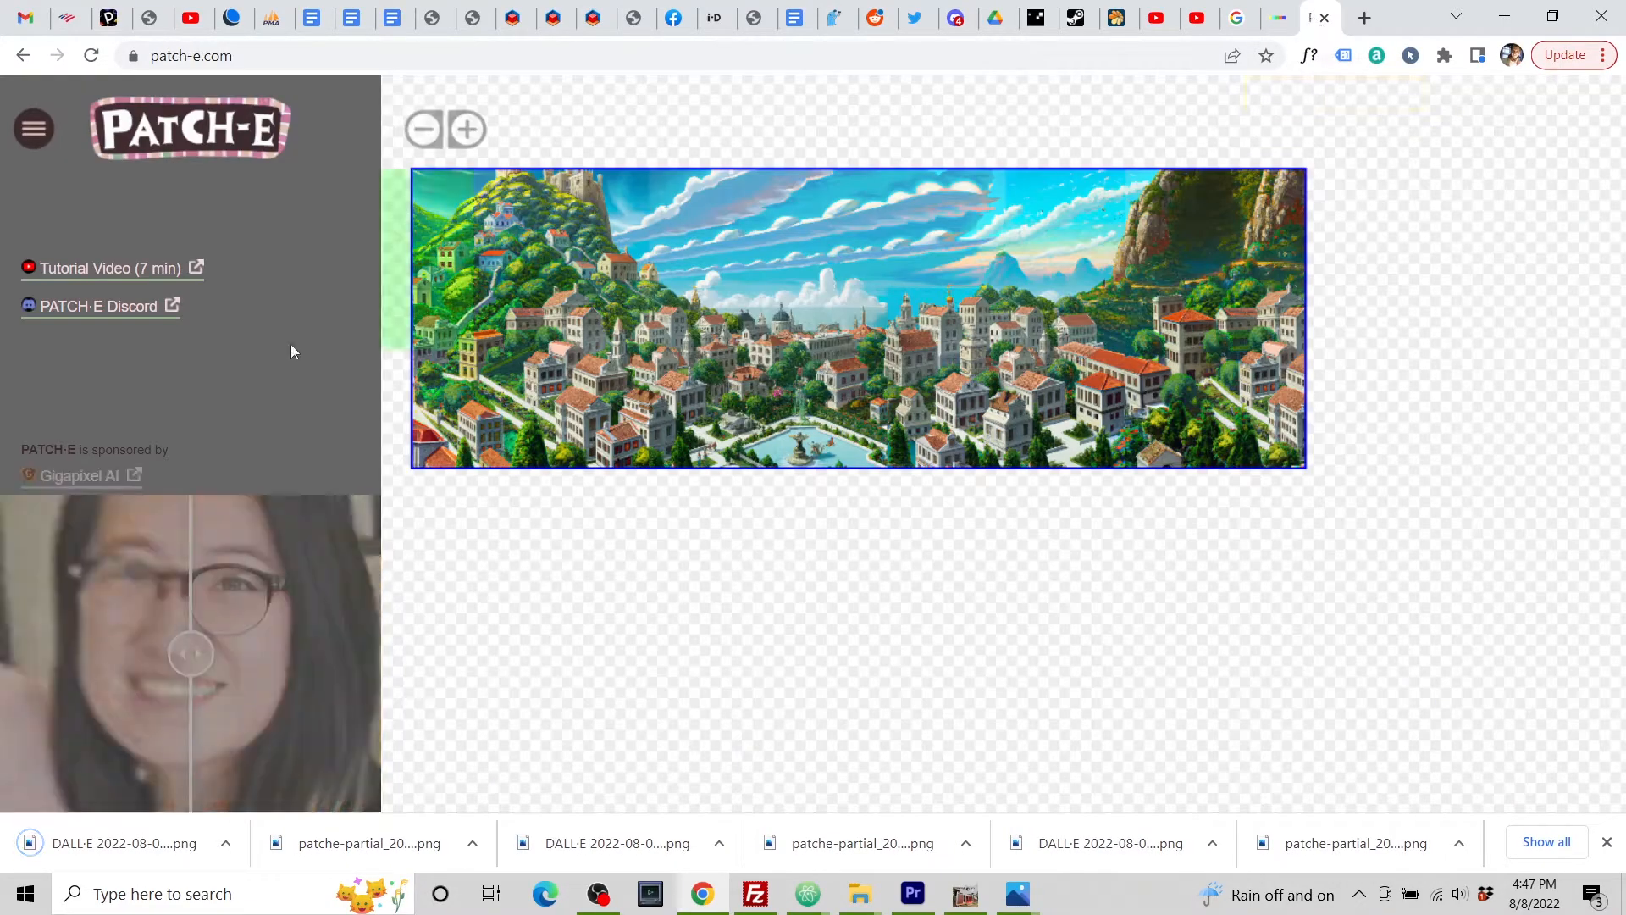
left_click(637, 501)
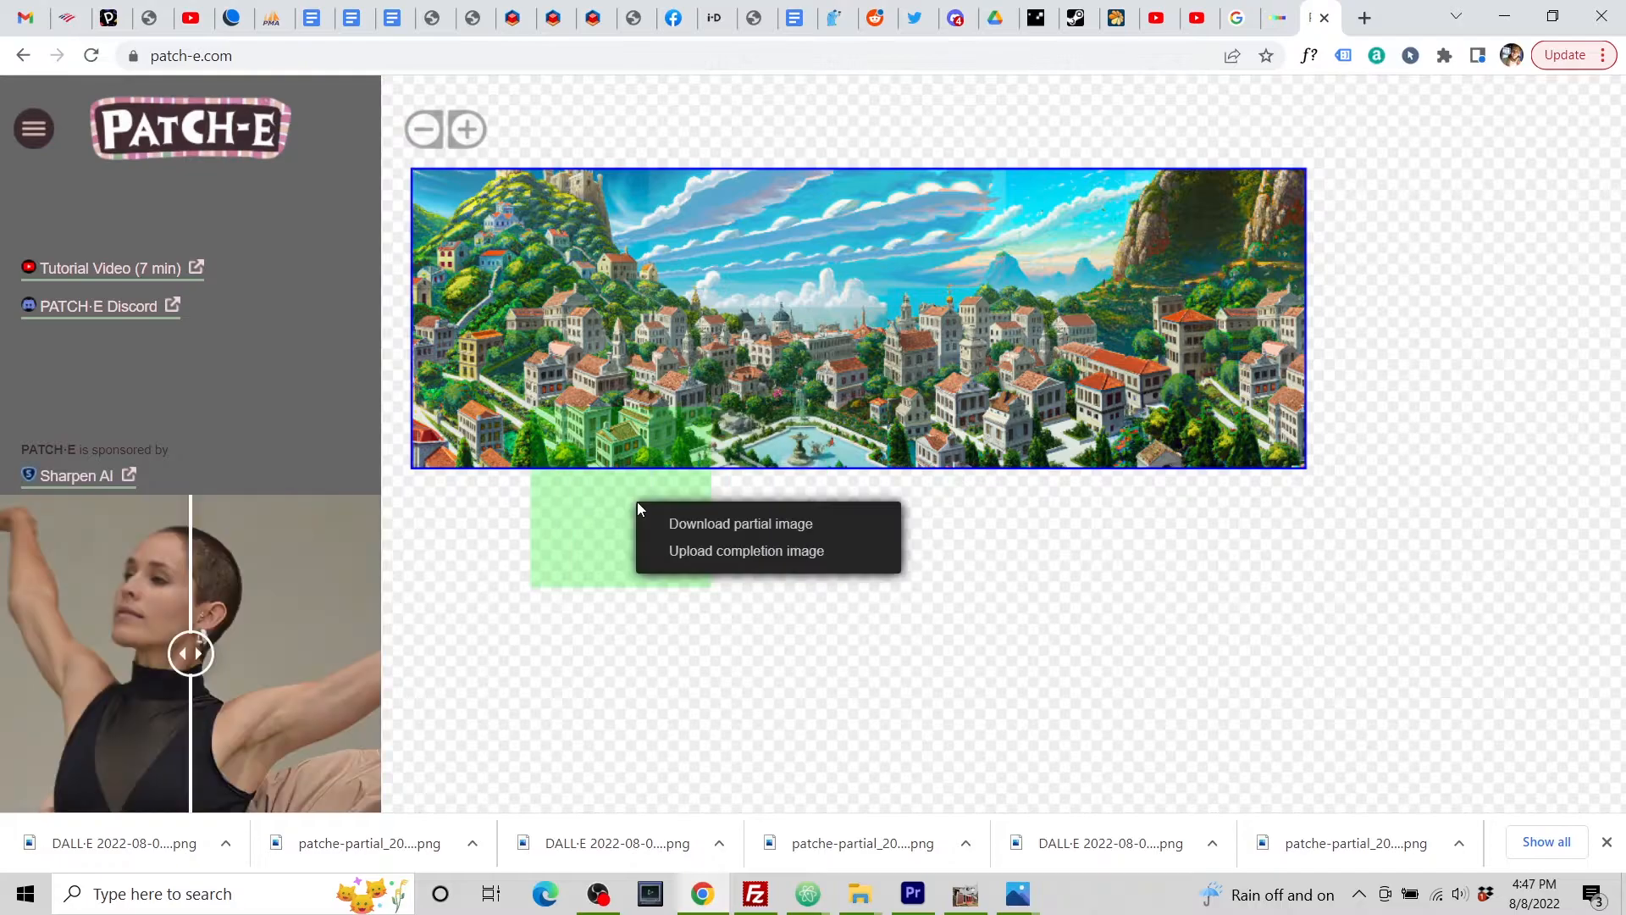
left_click(772, 552)
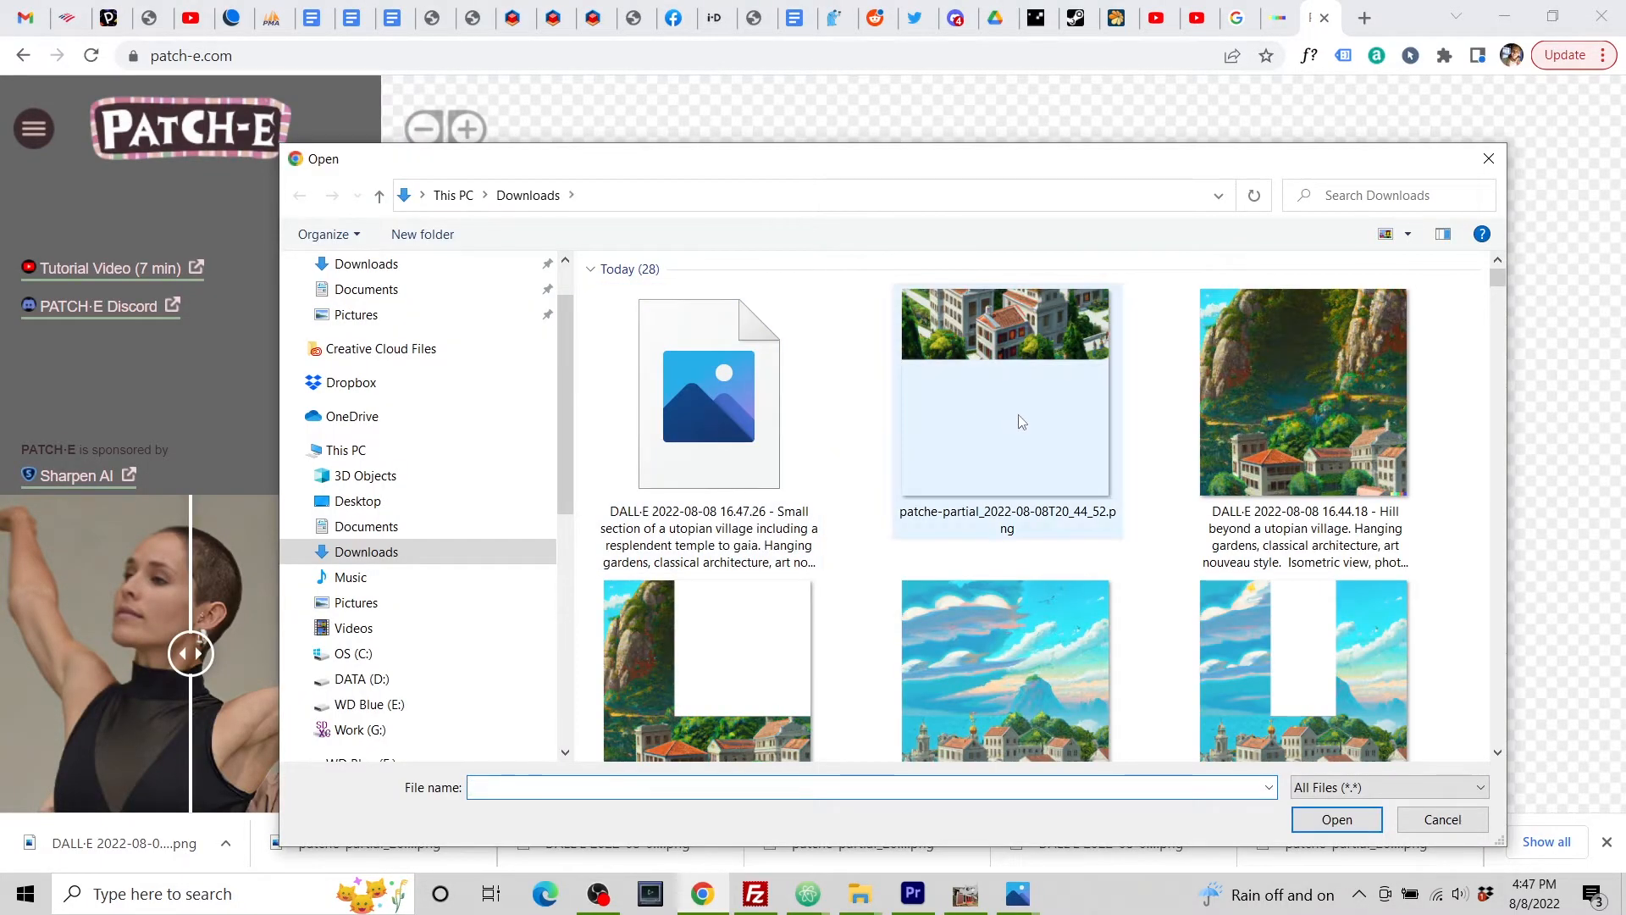
left_click(745, 420)
left_click(1337, 819)
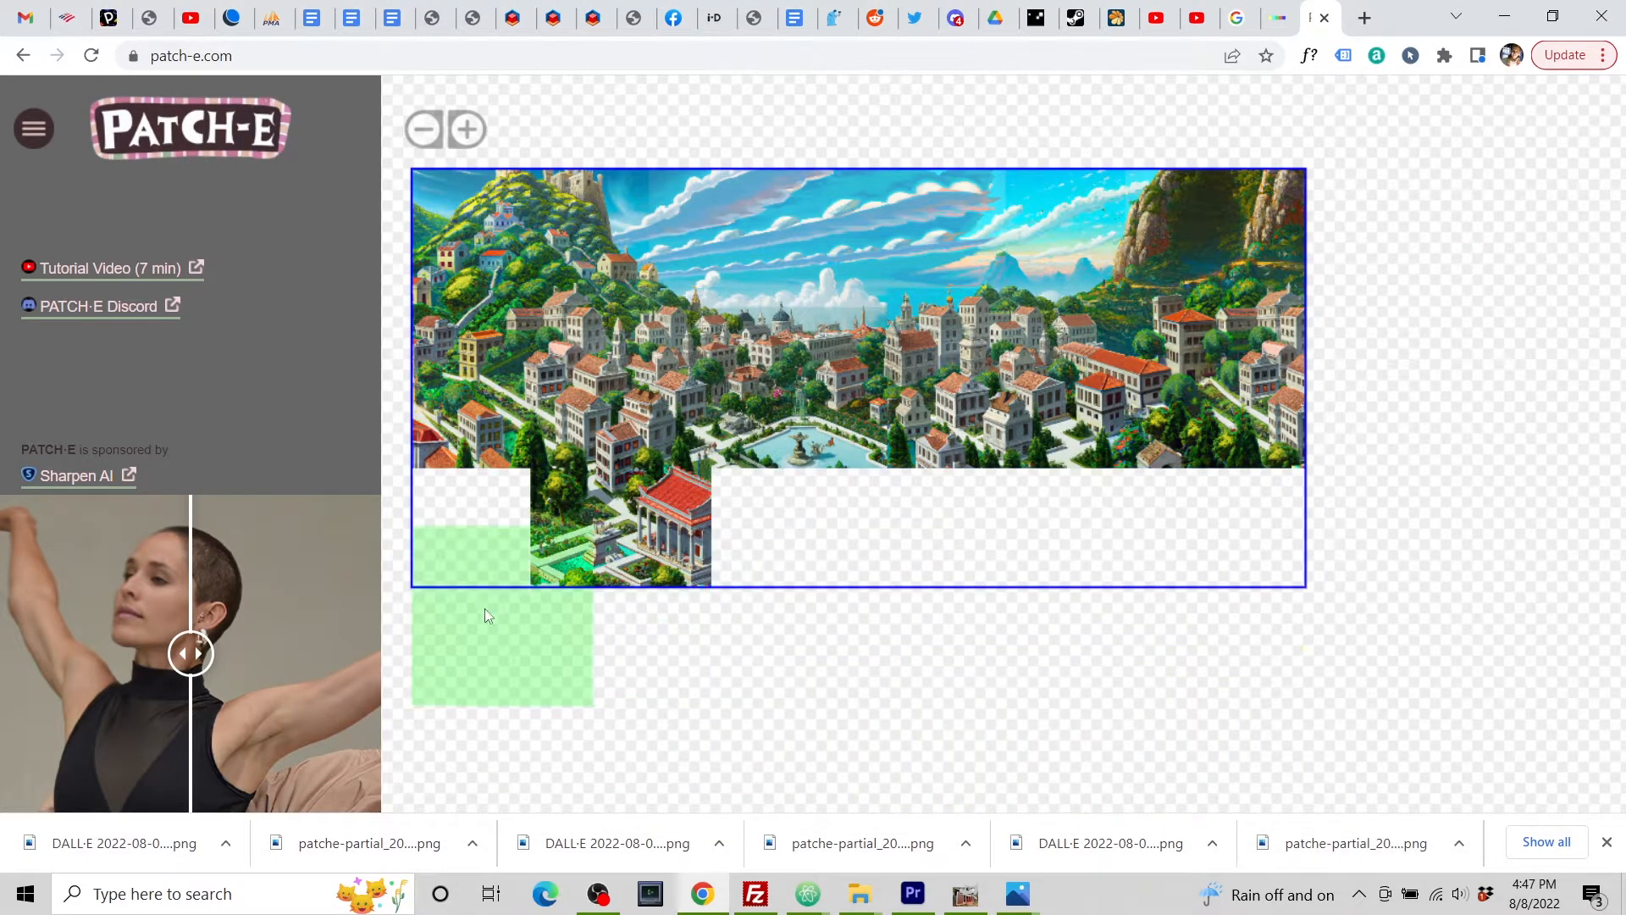
Step: Download the partial image of the empty corner left of the temple, and upload it to DALL·E for editing with the full square crop
left_click(495, 516)
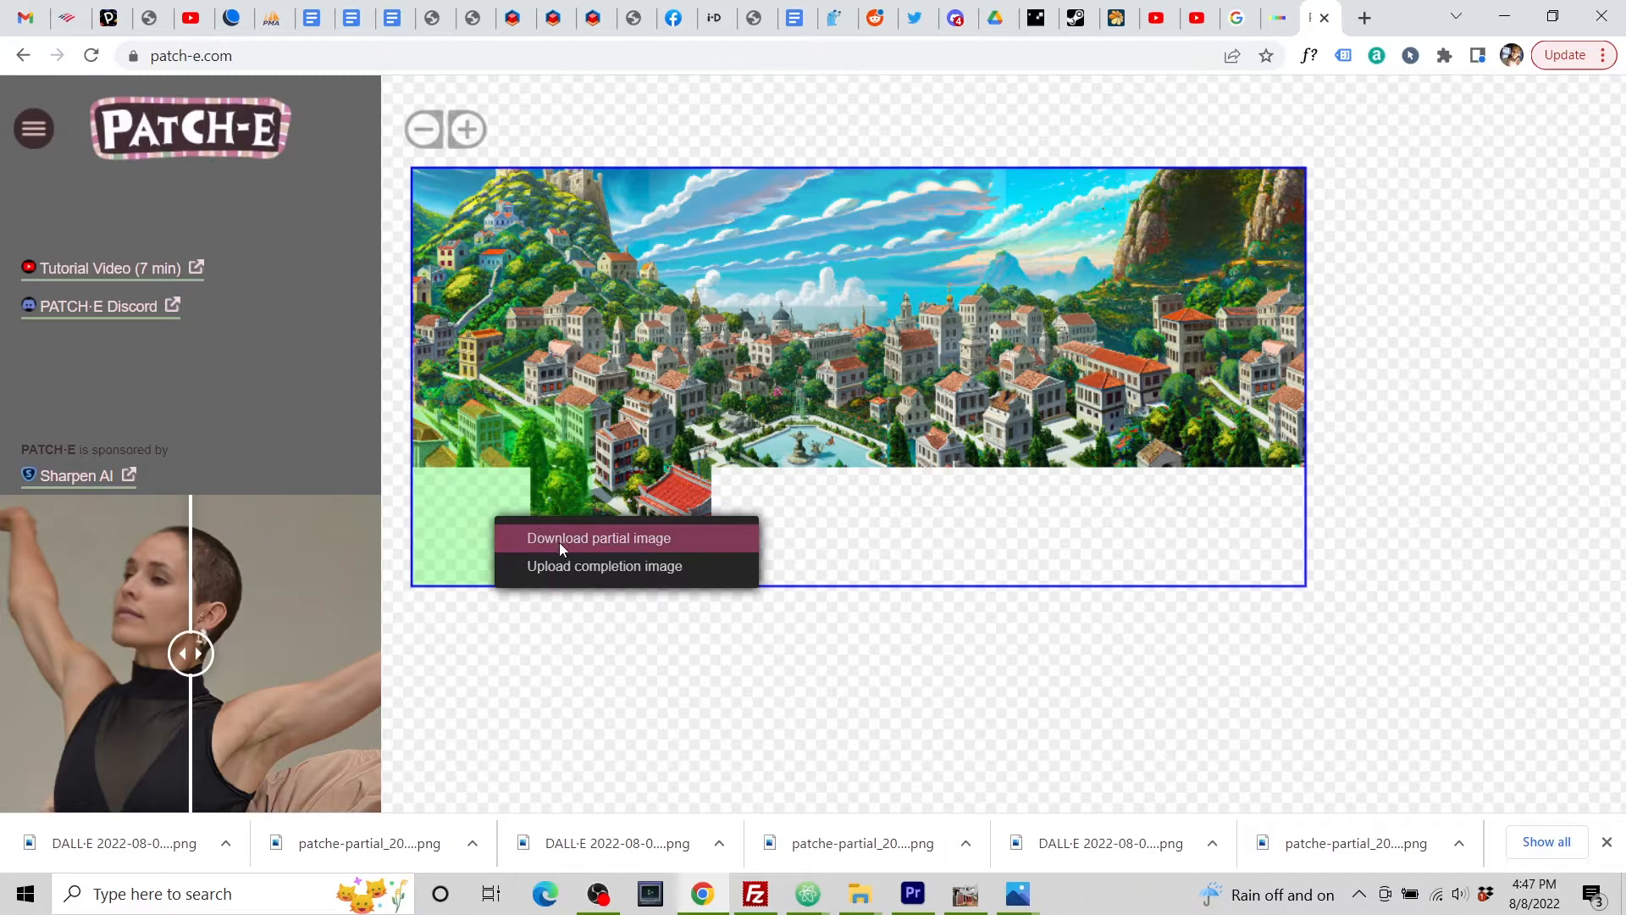
left_click(559, 542)
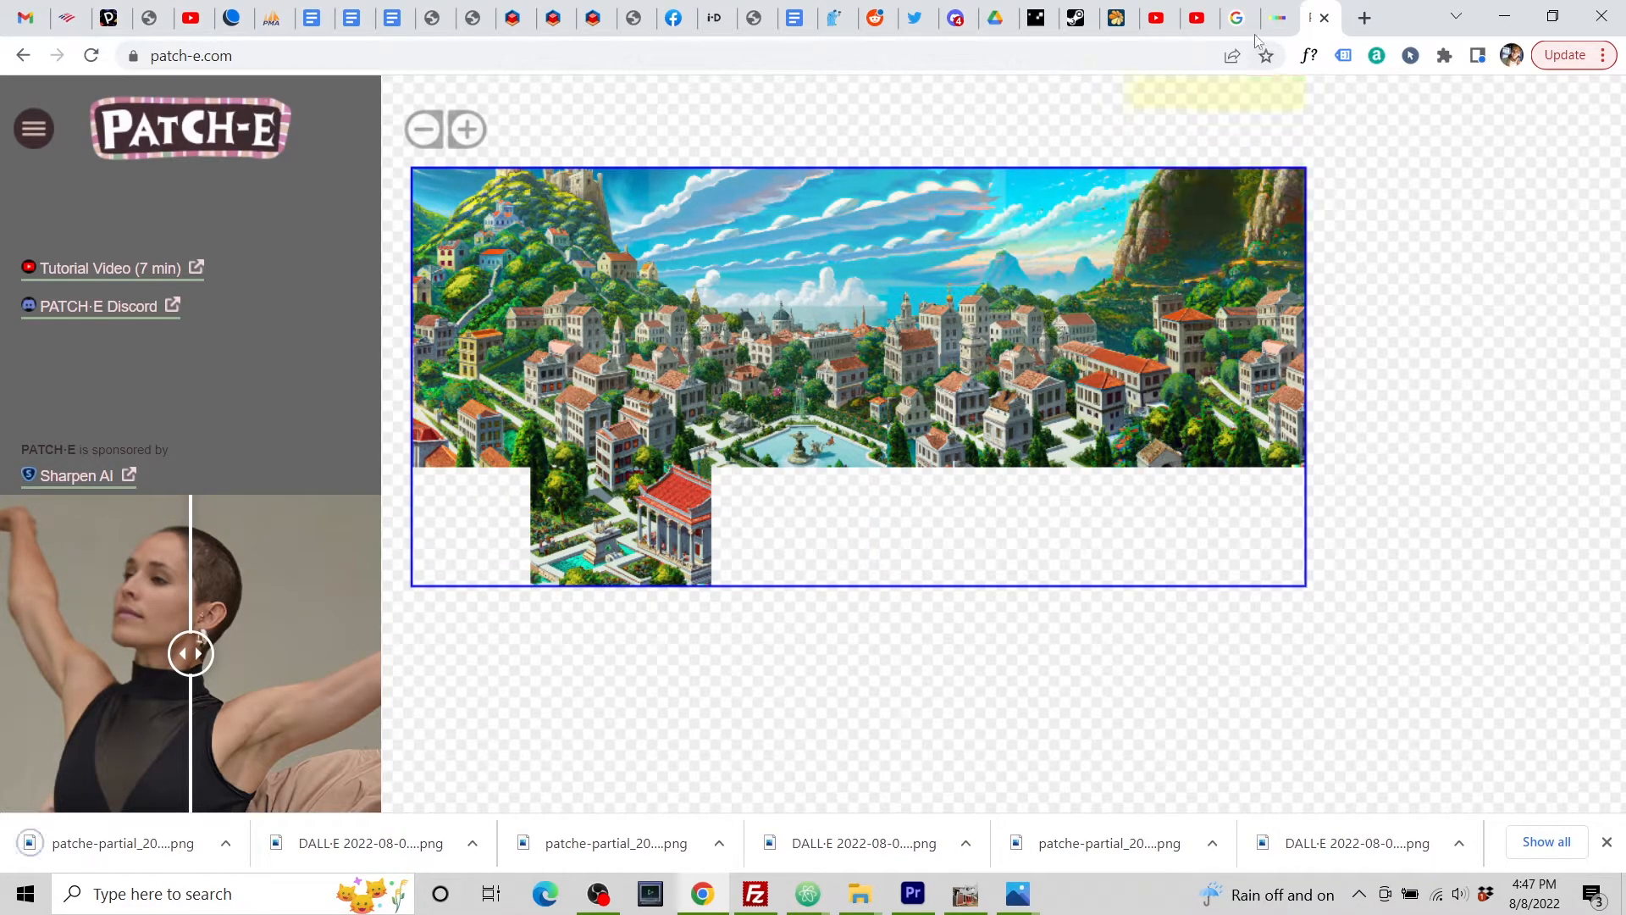
left_click(1276, 17)
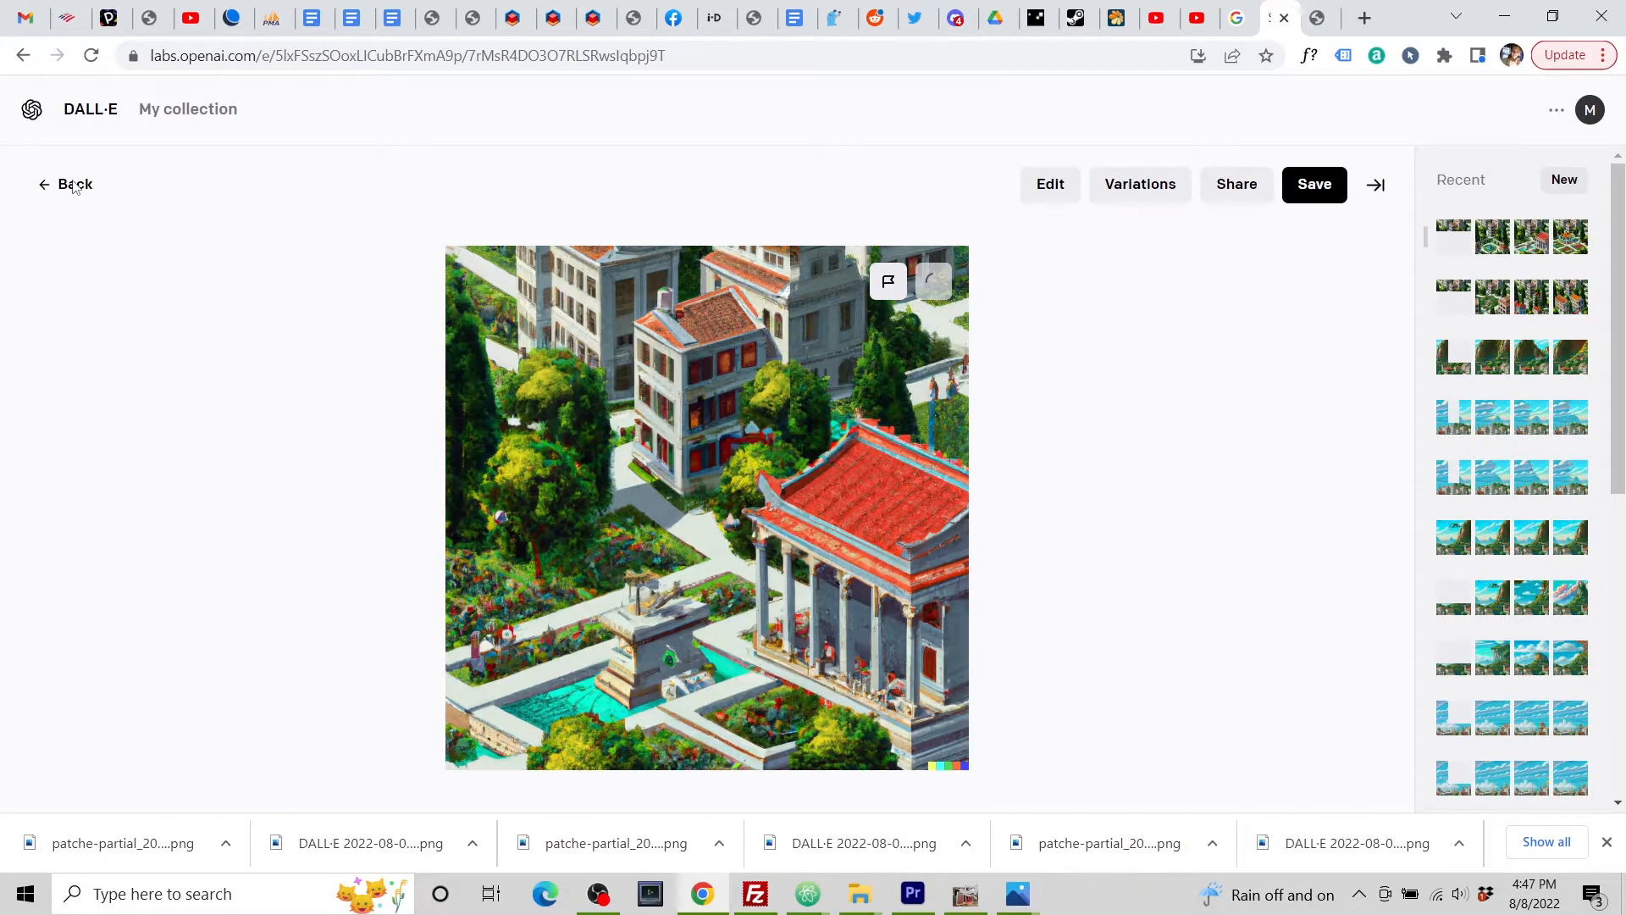
left_click(75, 186)
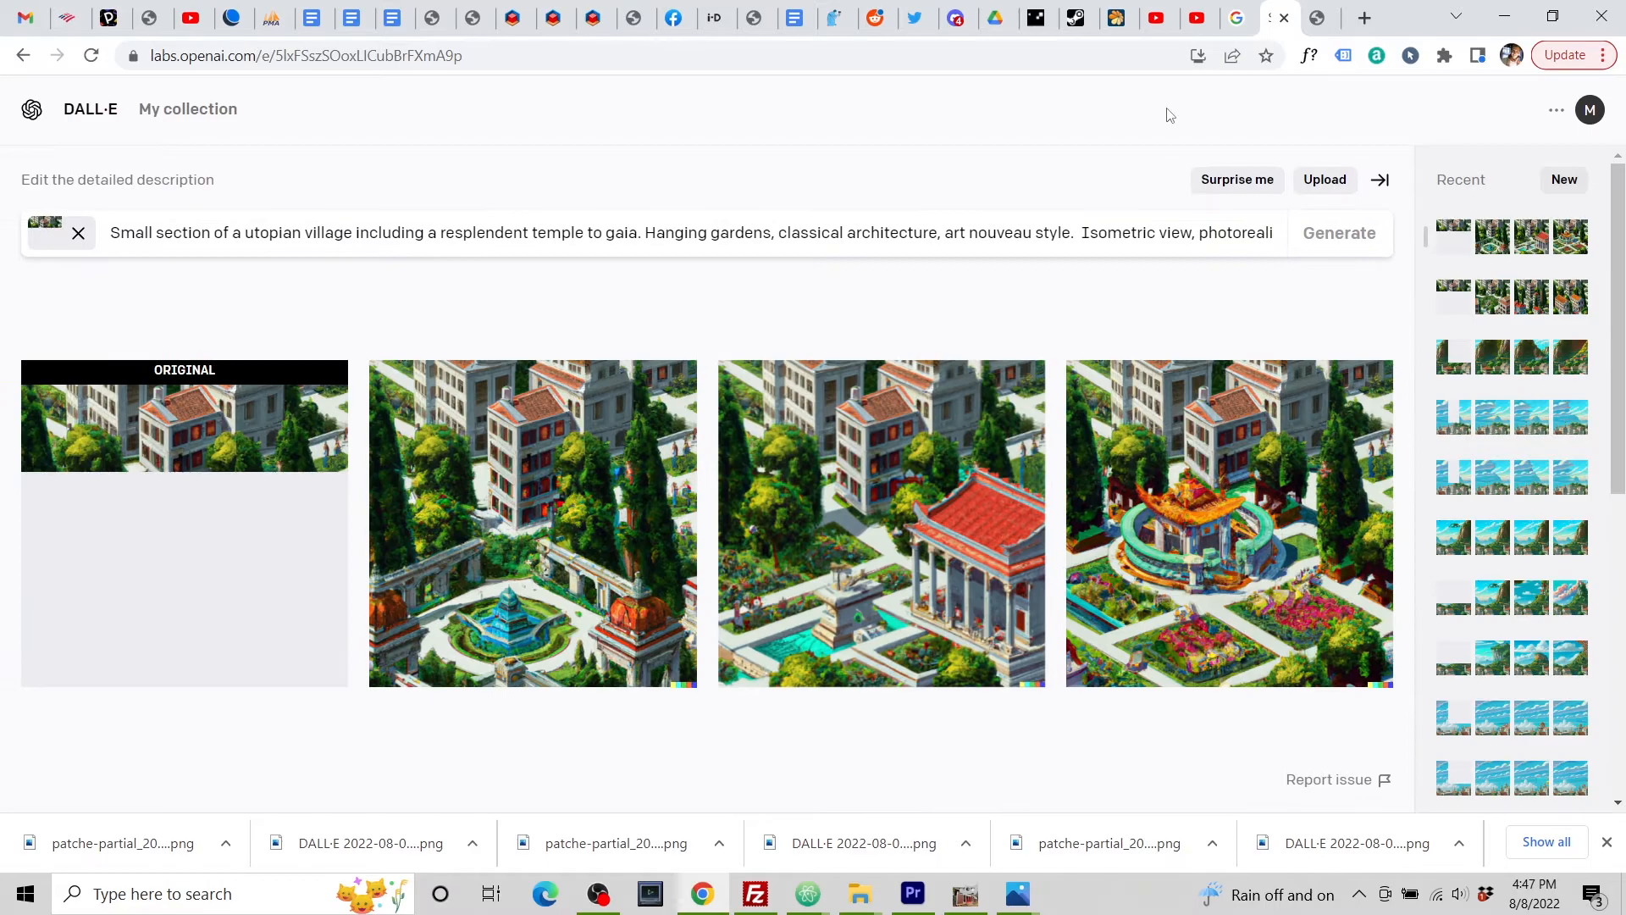
left_click(1324, 183)
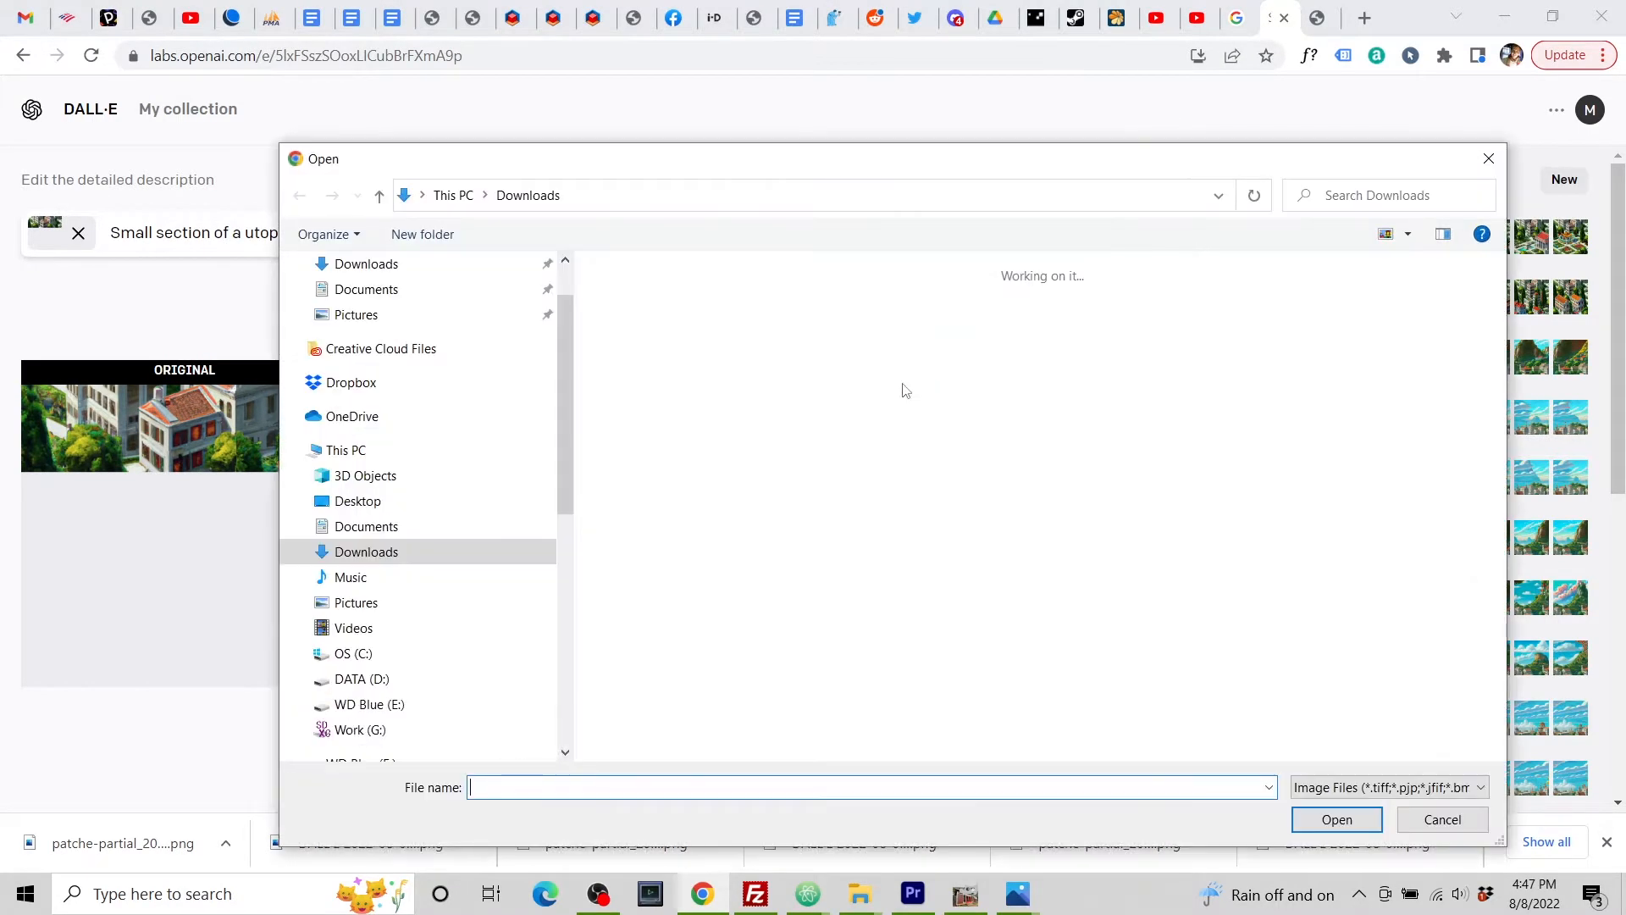
left_click(779, 398)
left_click(1335, 821)
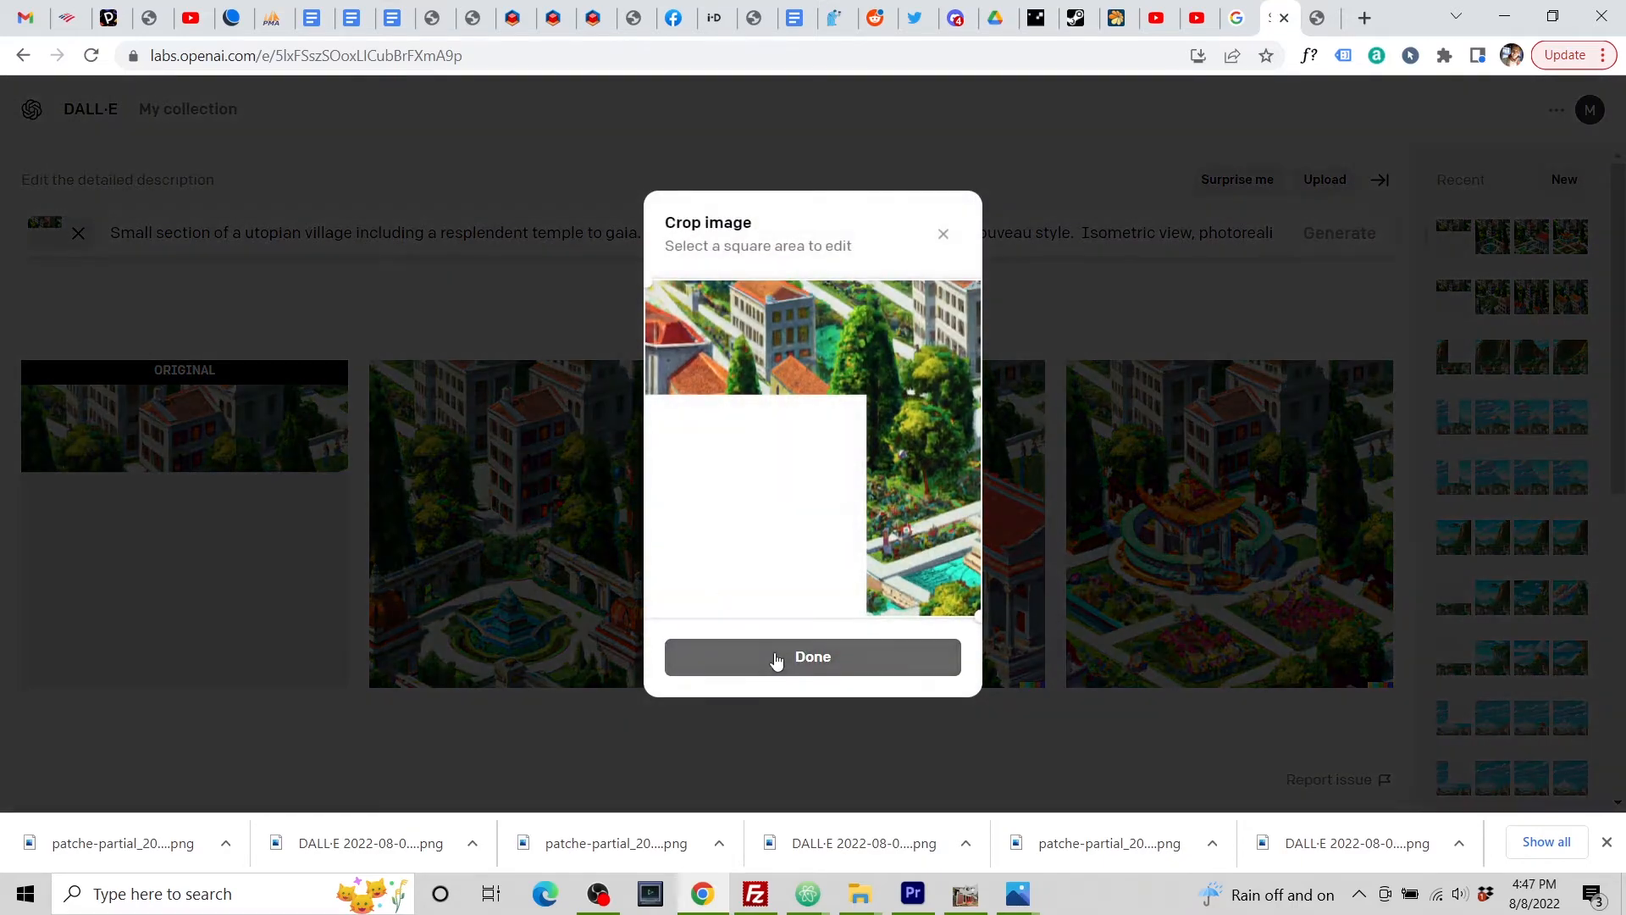
left_click(773, 660)
left_click(804, 637)
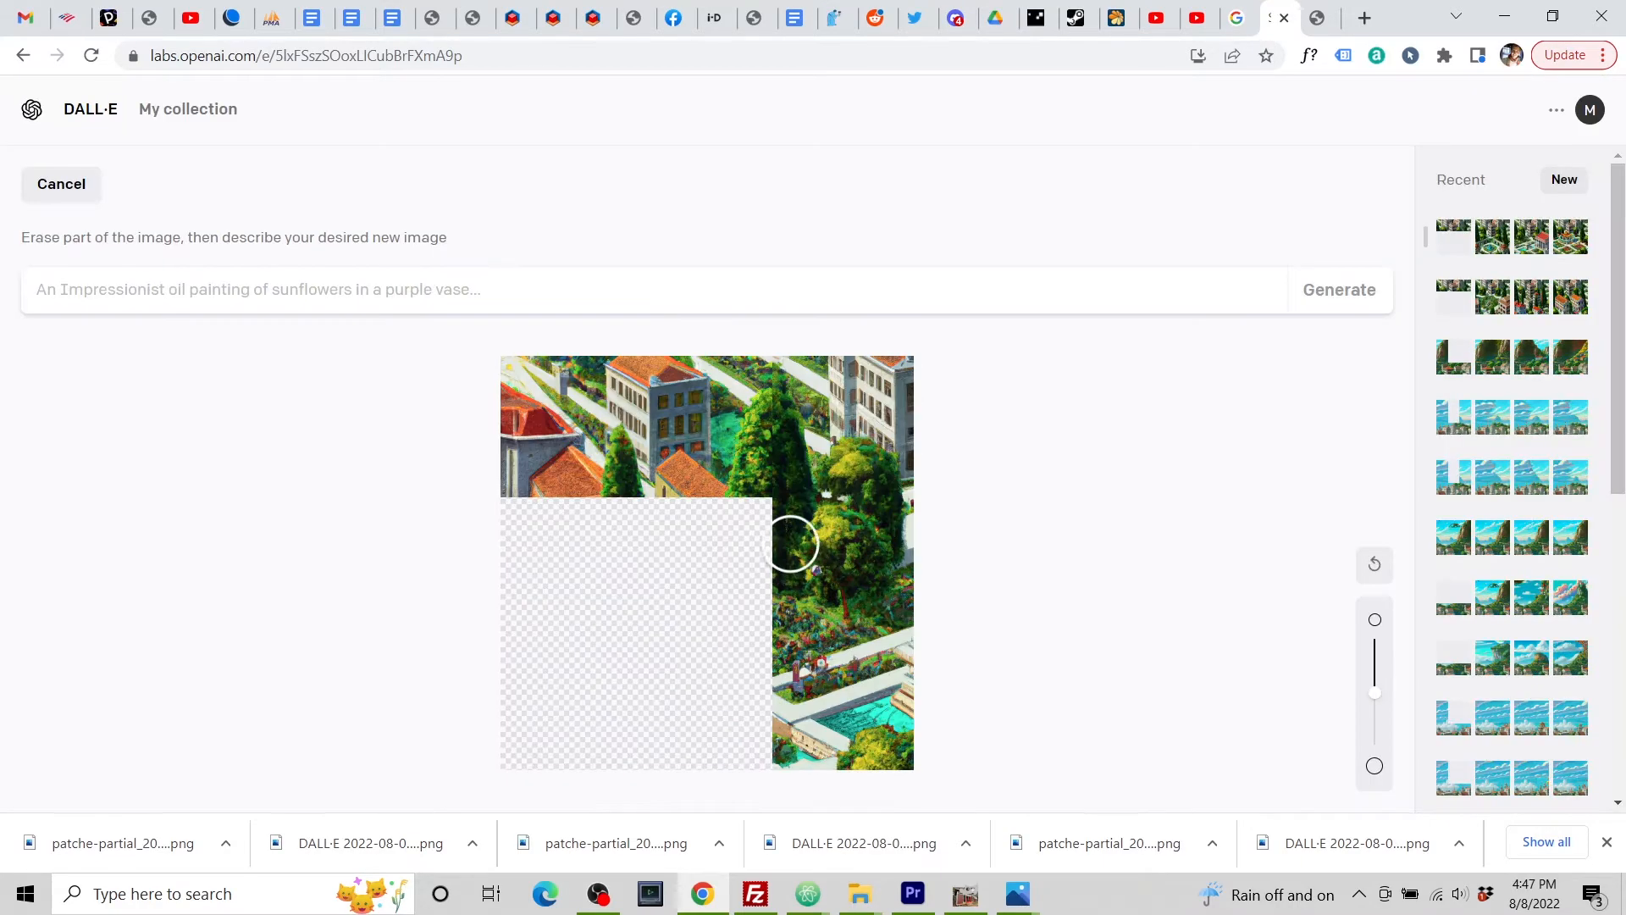
Step: Generate fills for the empty corner from the copied prompt without the phrase "including a resplendent temple to gaia"
left_click(326, 292)
key("ctrl+v")
left_click_drag(207, 290, 17, 283)
left_click(180, 292)
left_click_drag(281, 290, 568, 290)
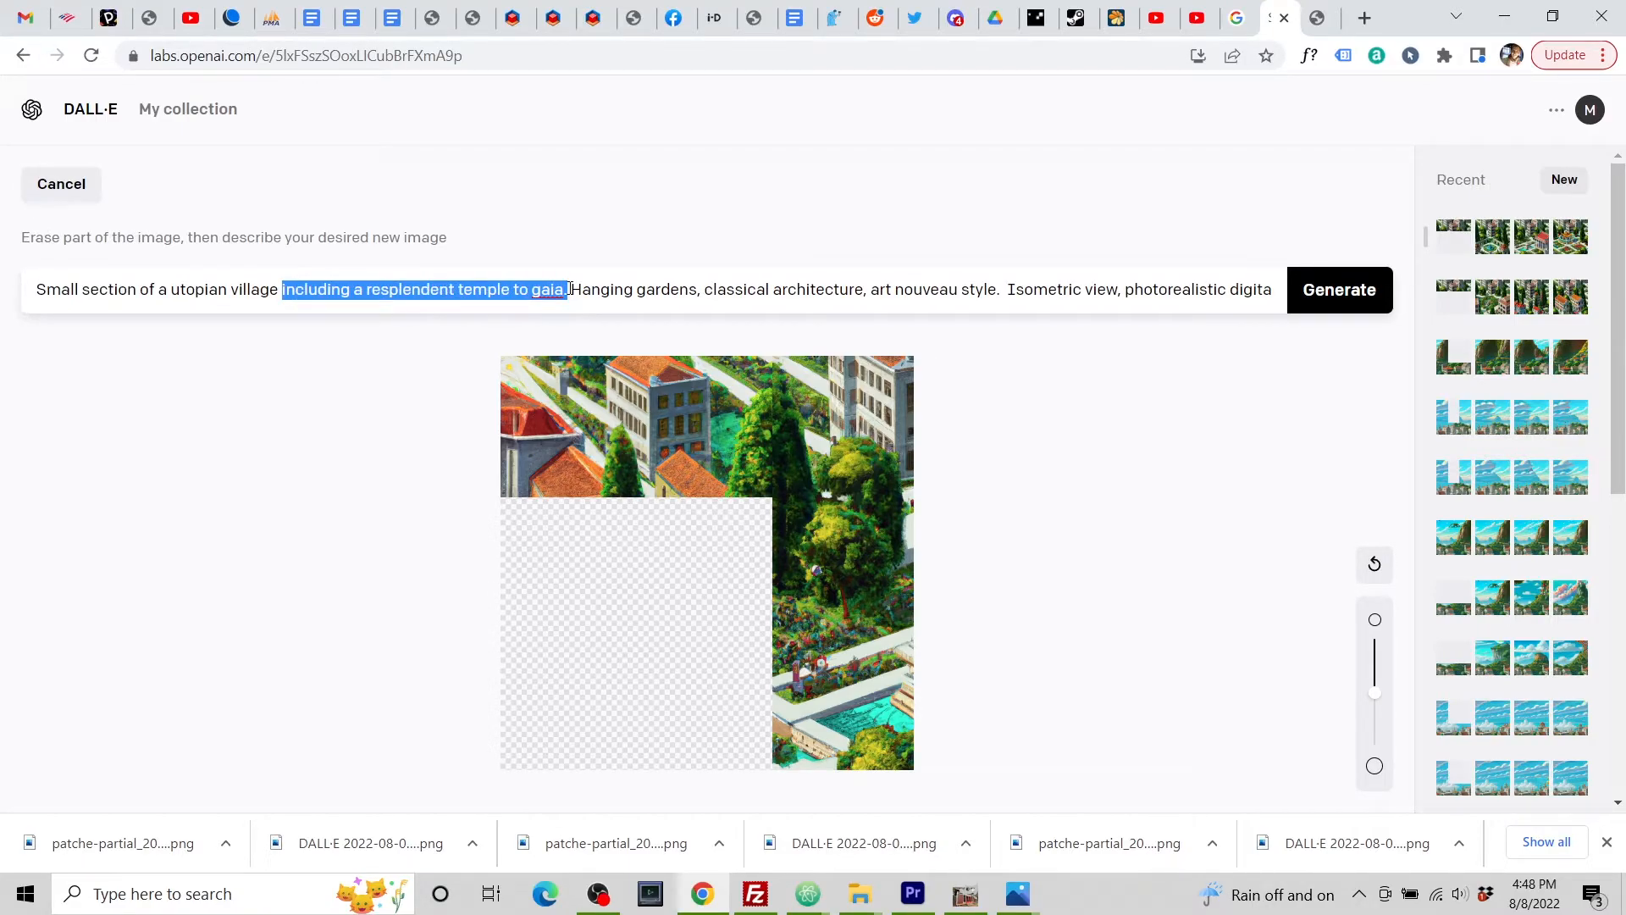
key("BackSpace")
key("BackSpace")
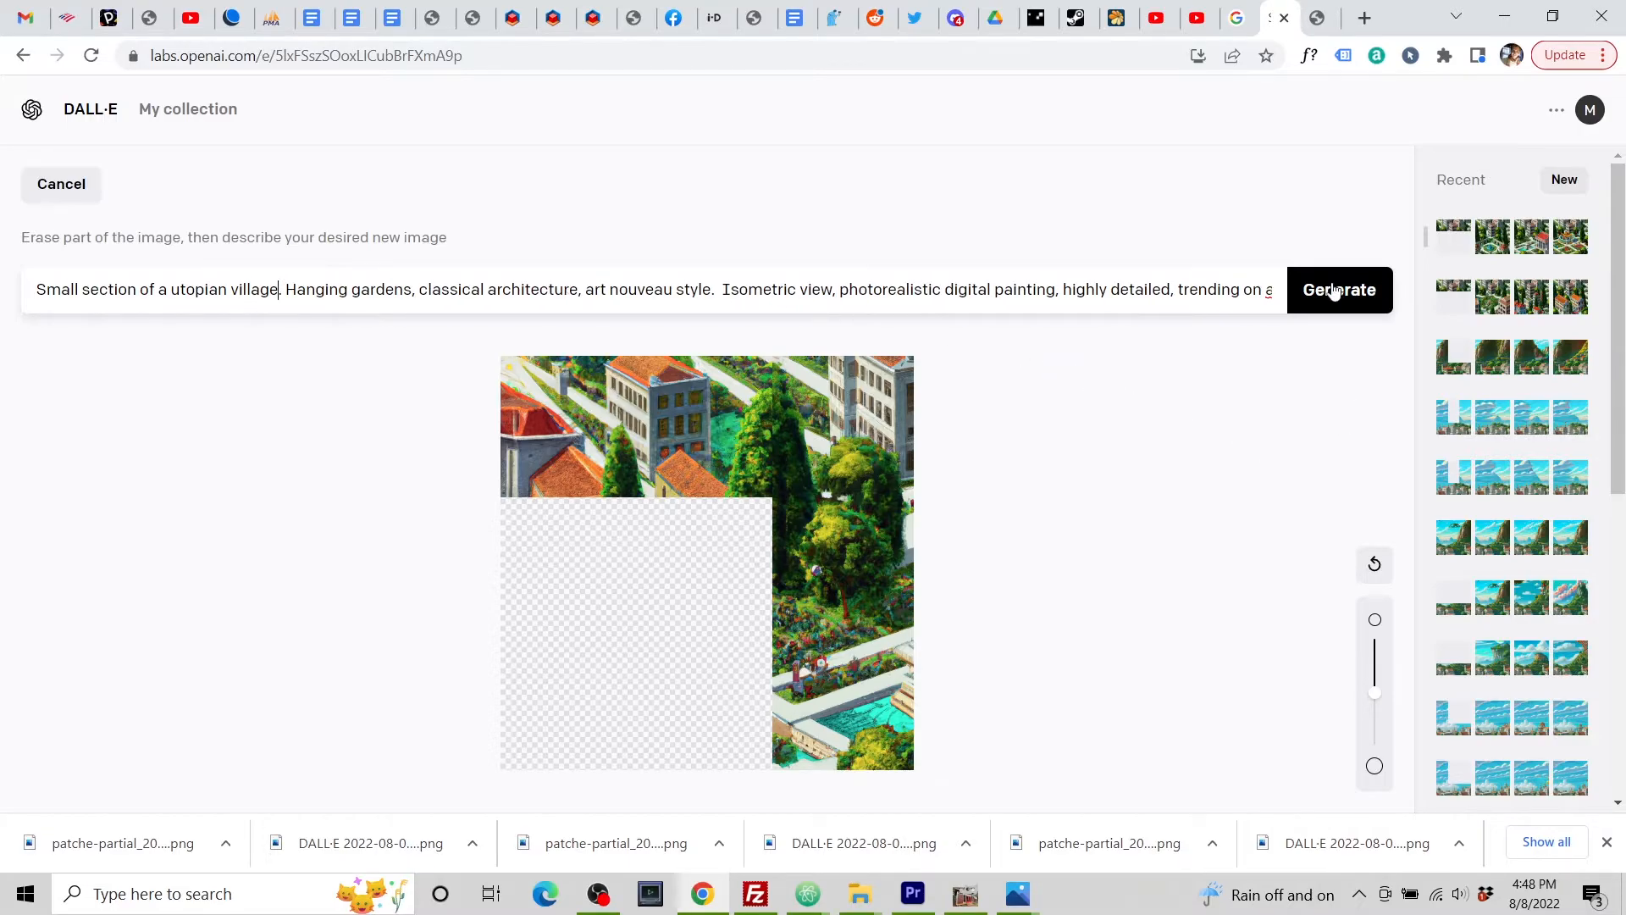
key("Return")
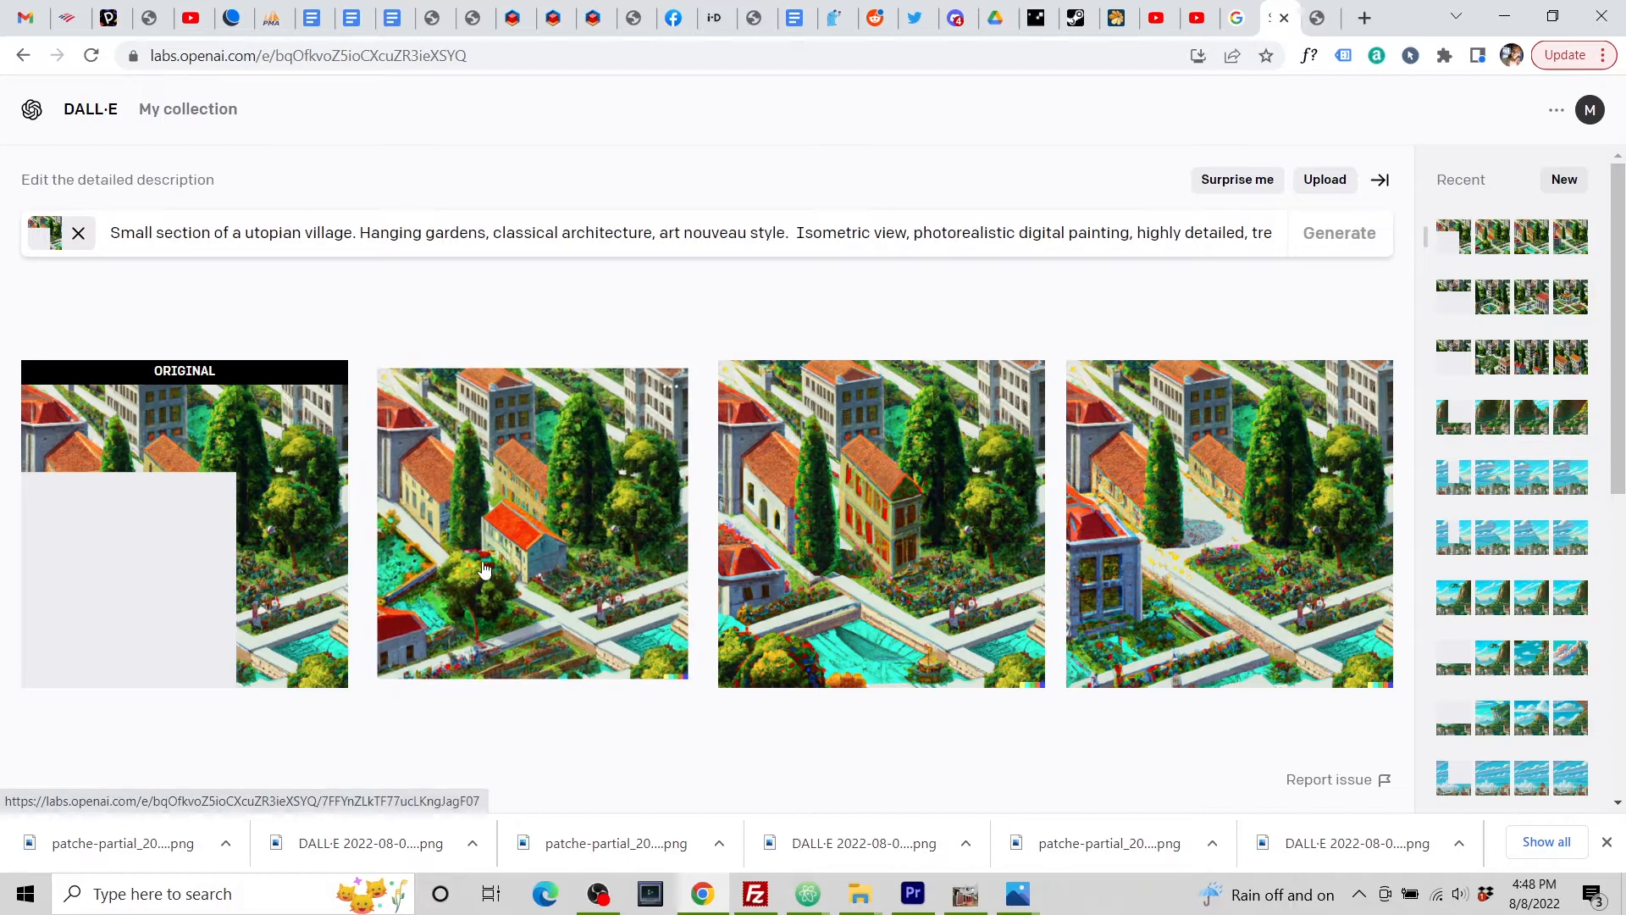
Step: Download the first generated village image and upload it in PATCH-E as the completion of the empty corner left of the temple
left_click(454, 608)
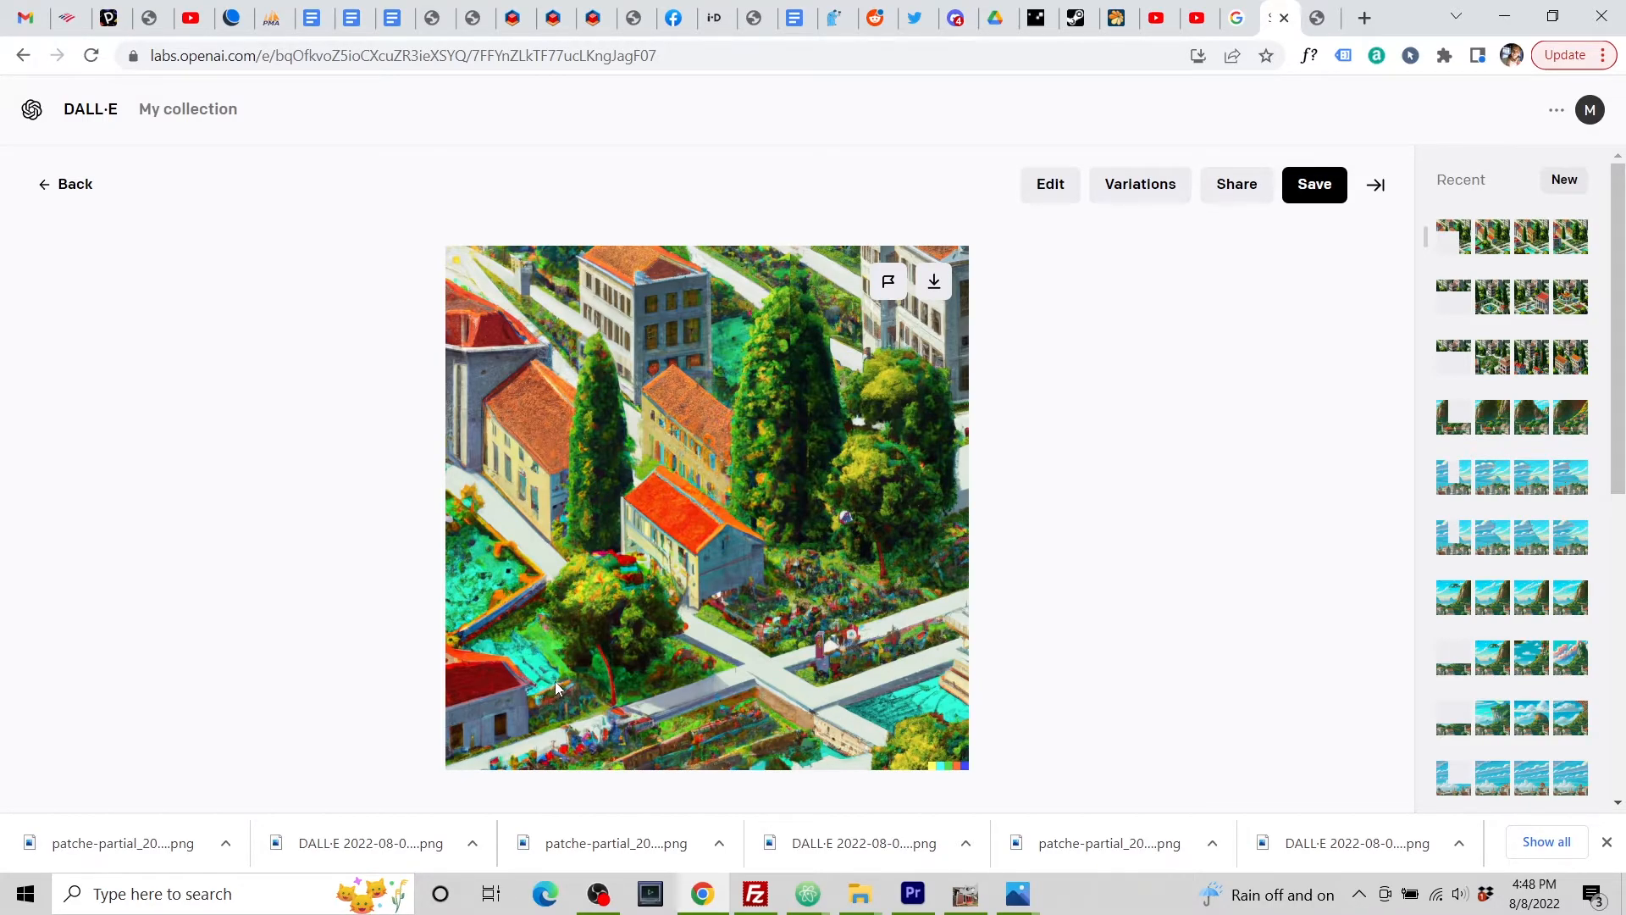
left_click(937, 281)
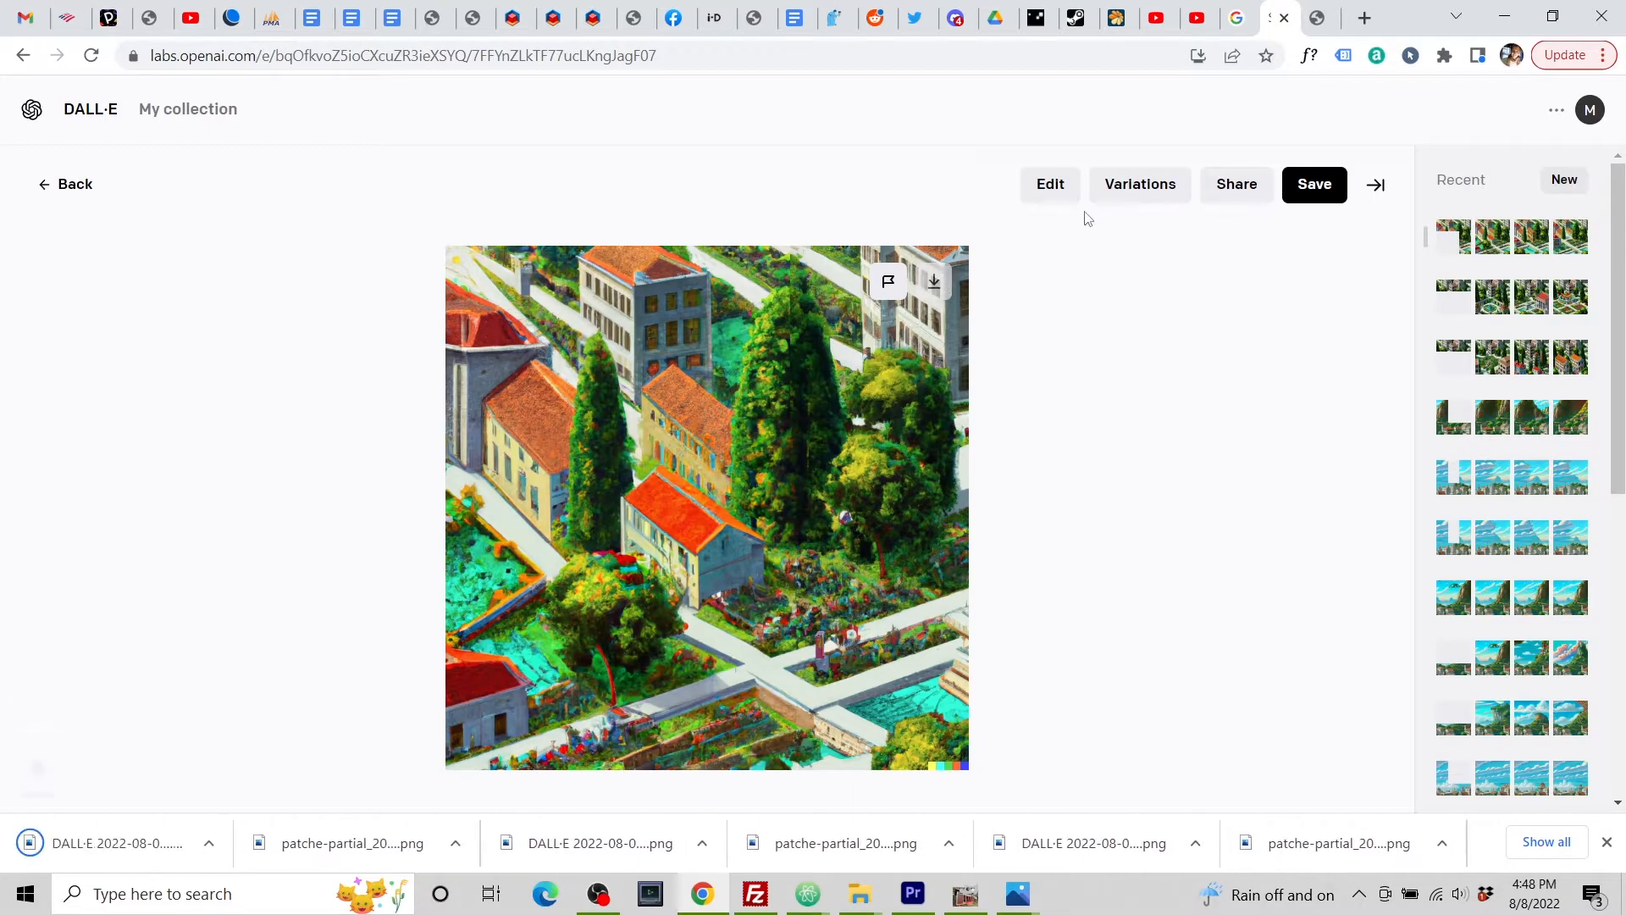
left_click(1316, 17)
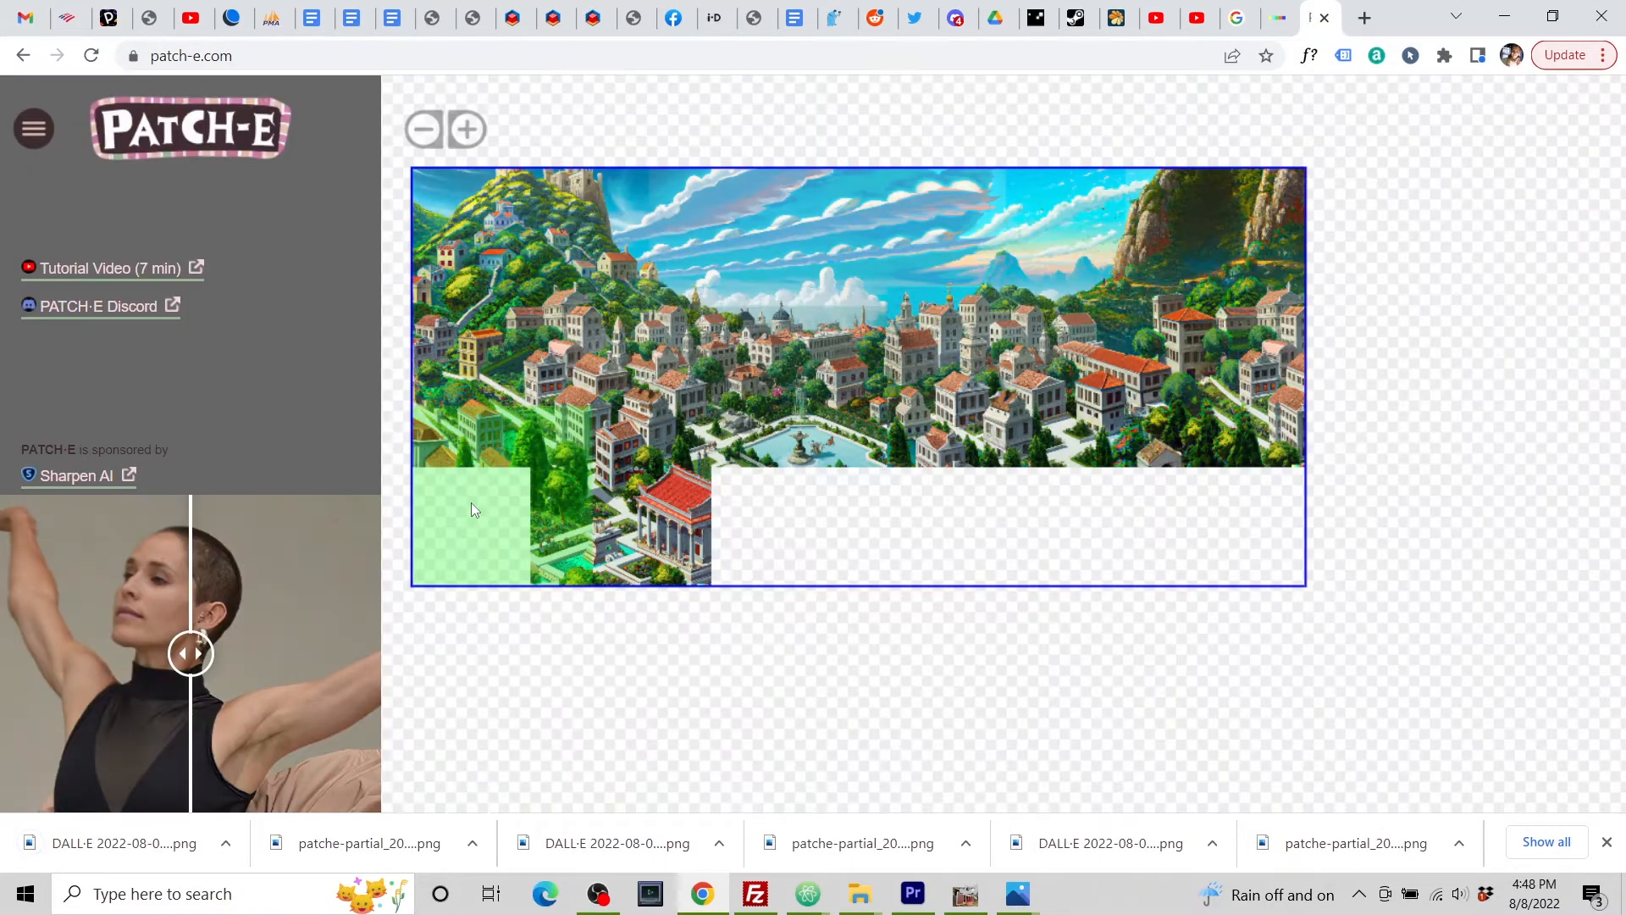
left_click(471, 501)
left_click(548, 548)
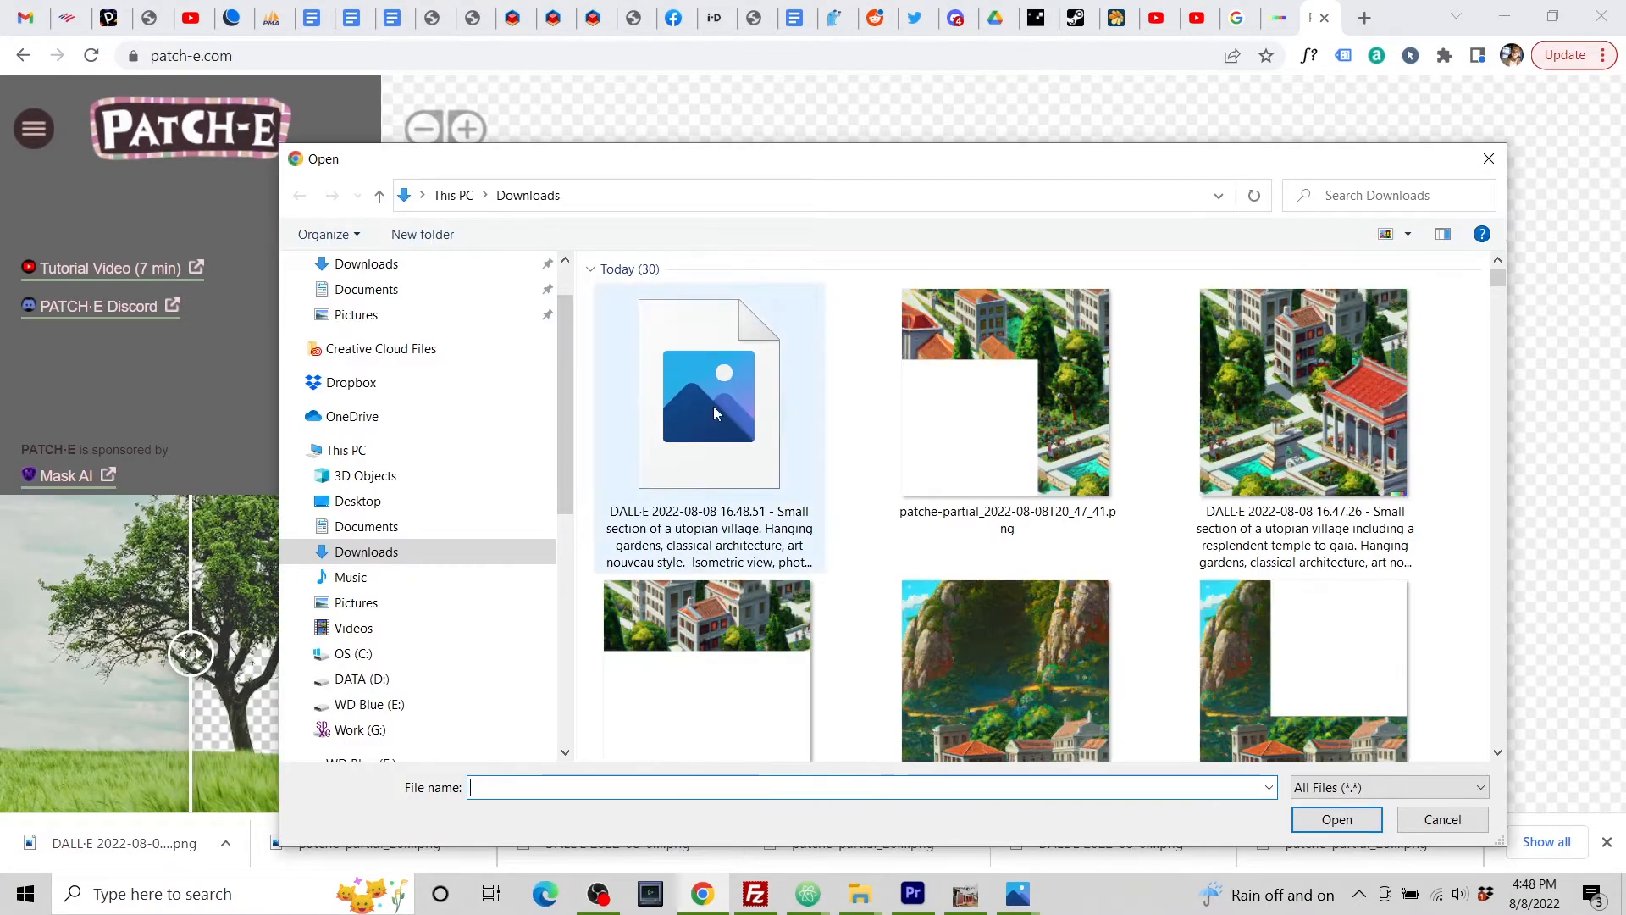
left_click(724, 404)
left_click(1336, 819)
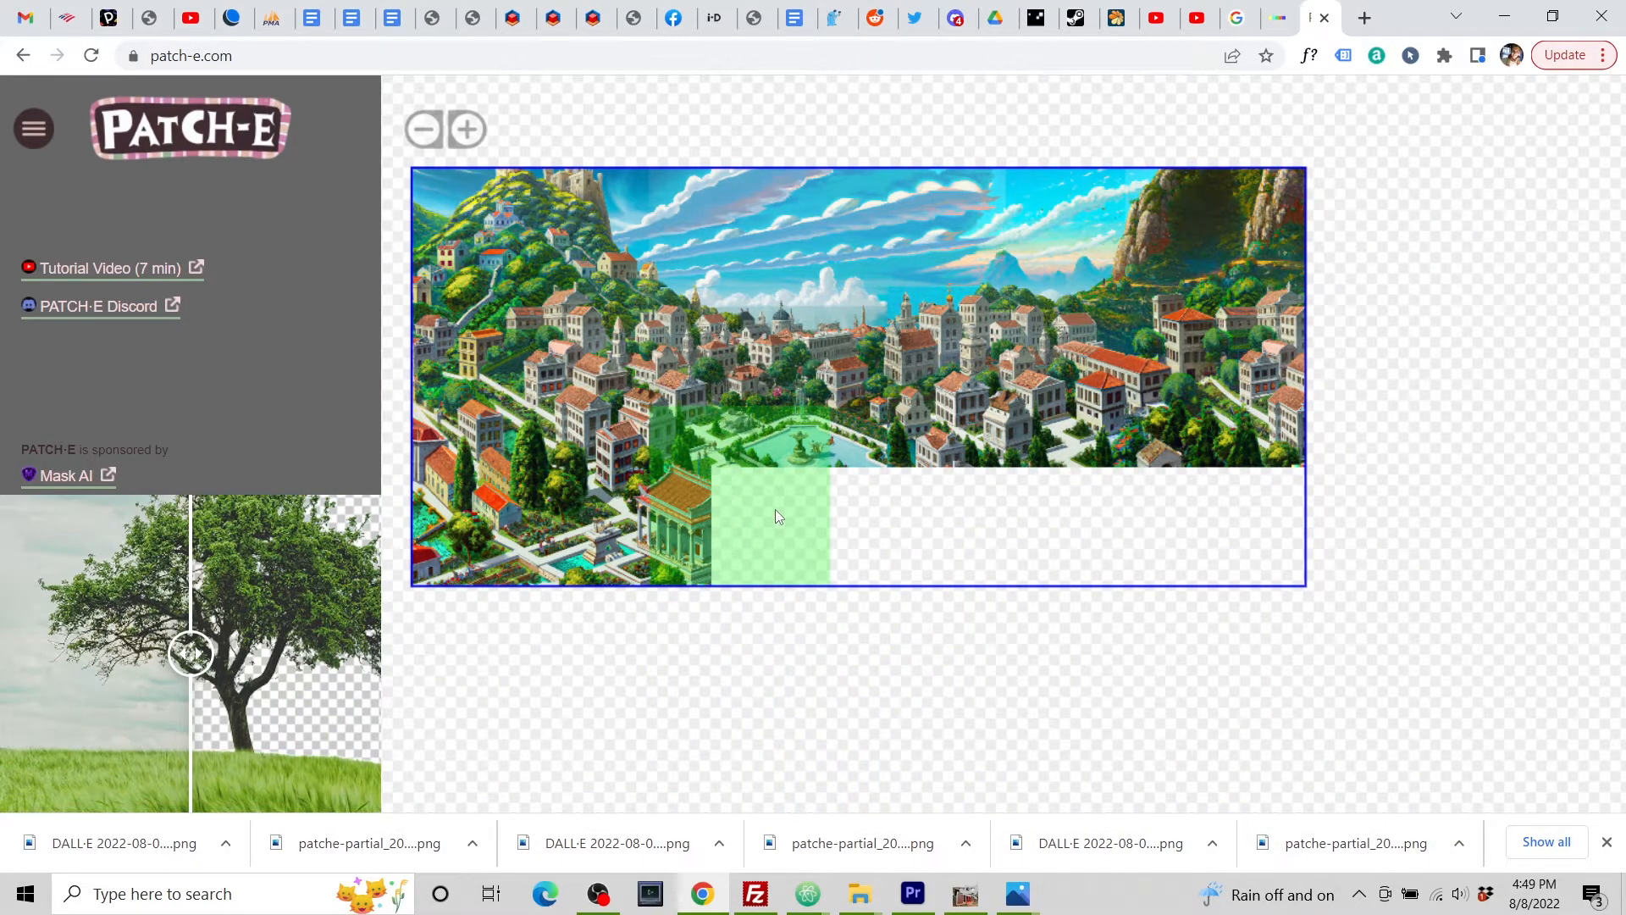
Step: Download the partial image of the empty area right of the temple below the fountain, and upload it to DALL·E for editing with the full crop
left_click(775, 510)
left_click(814, 530)
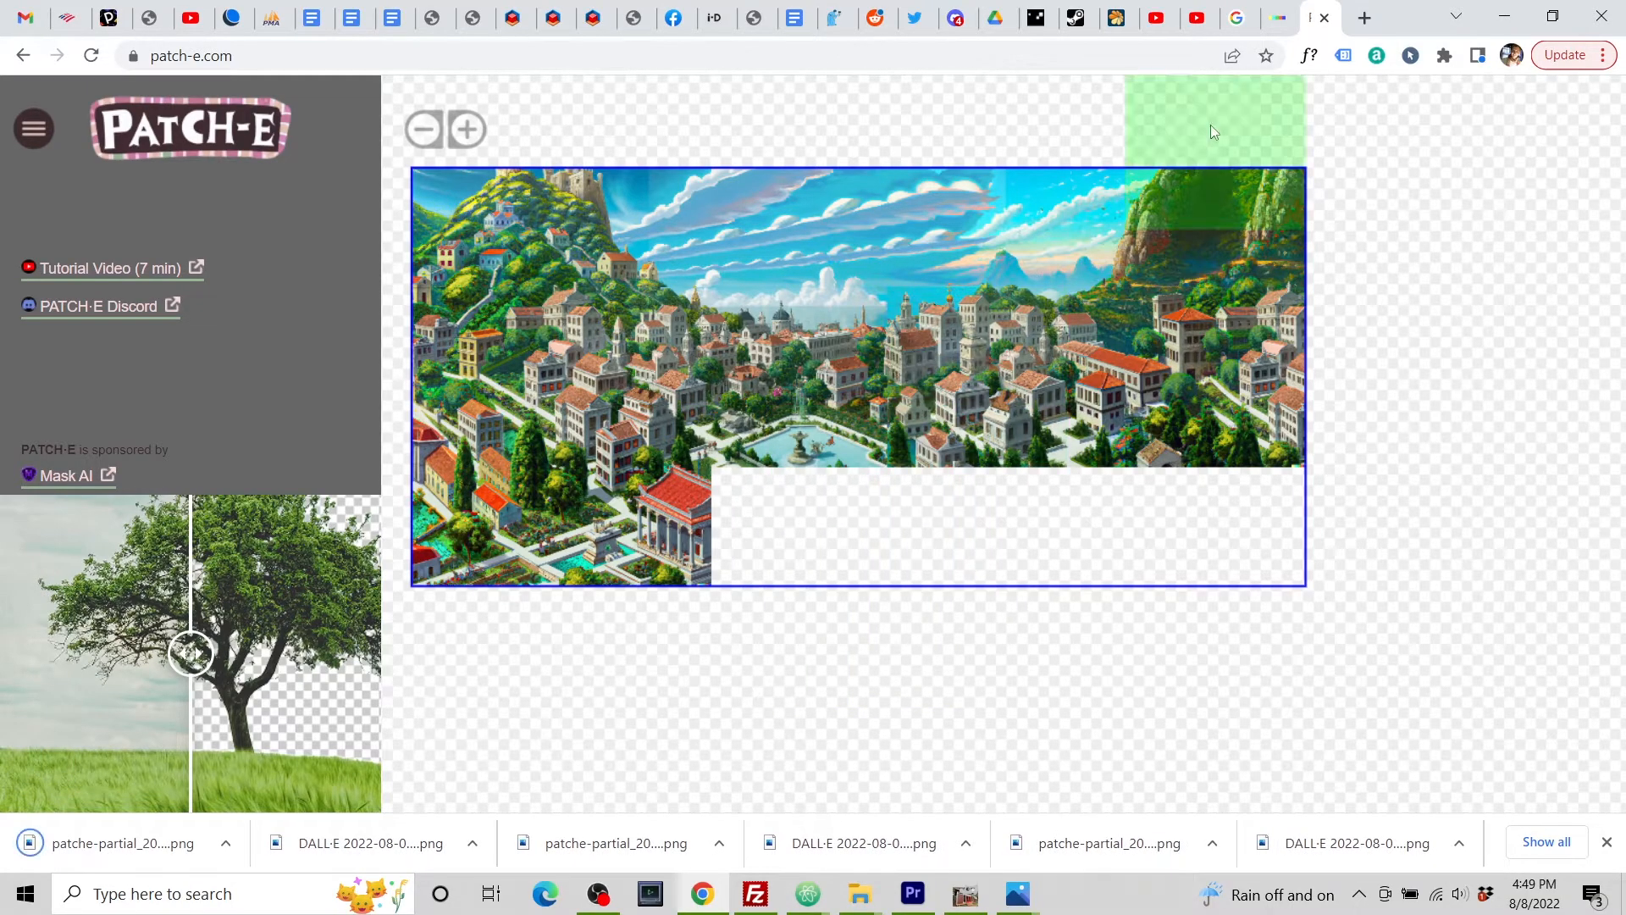
left_click(1279, 18)
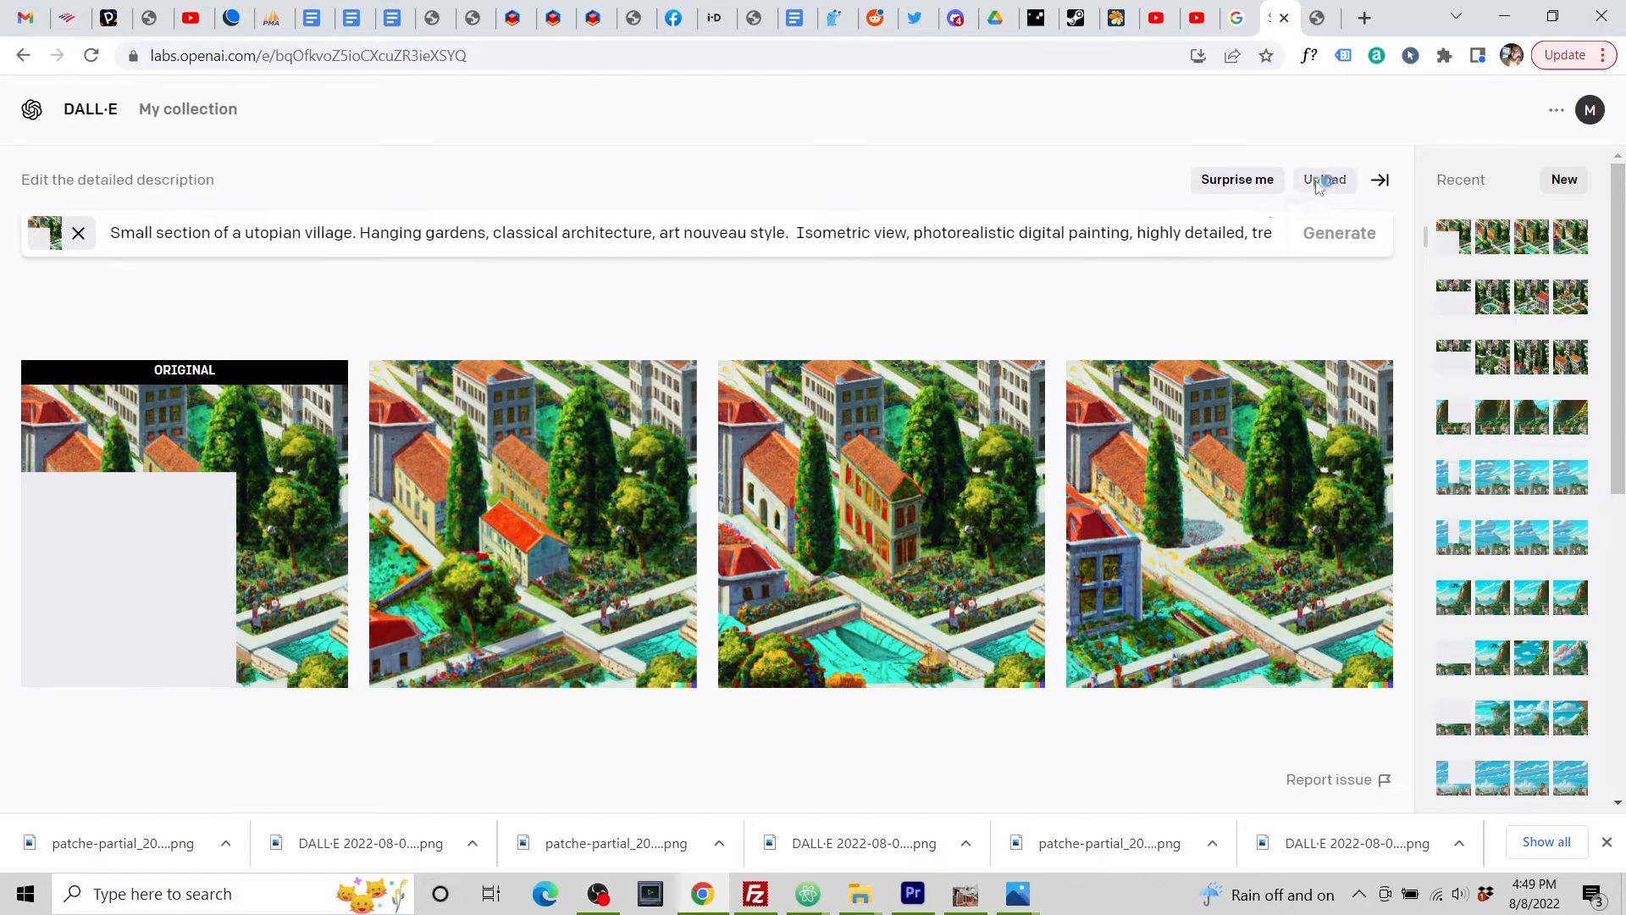
left_click(1321, 181)
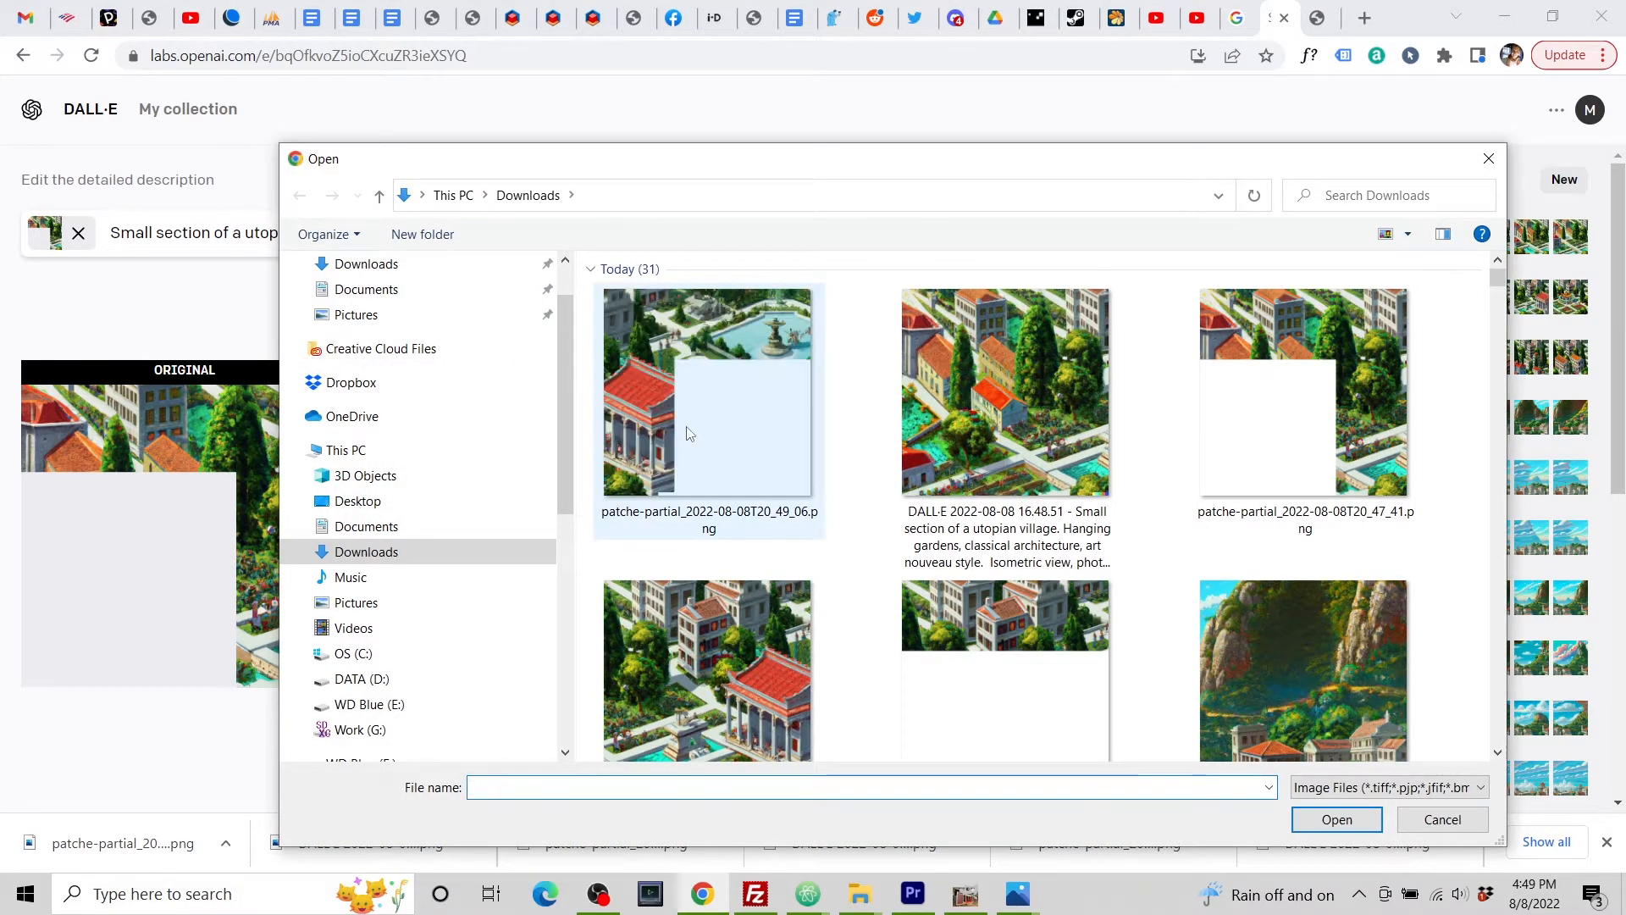
left_click(687, 434)
left_click(1336, 819)
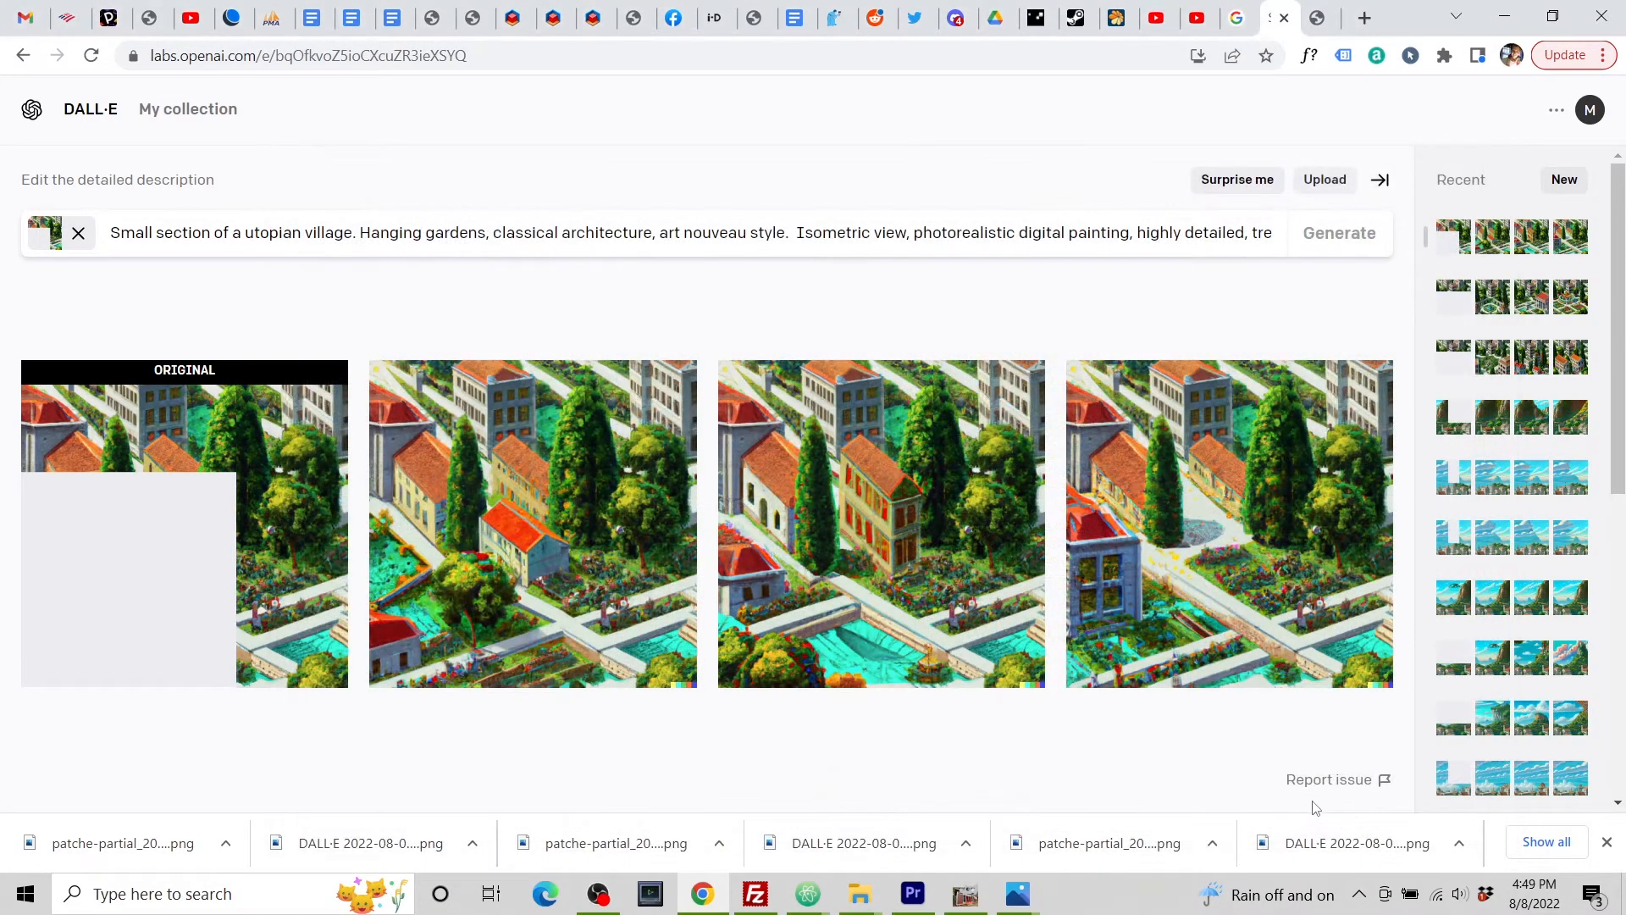
left_click(890, 665)
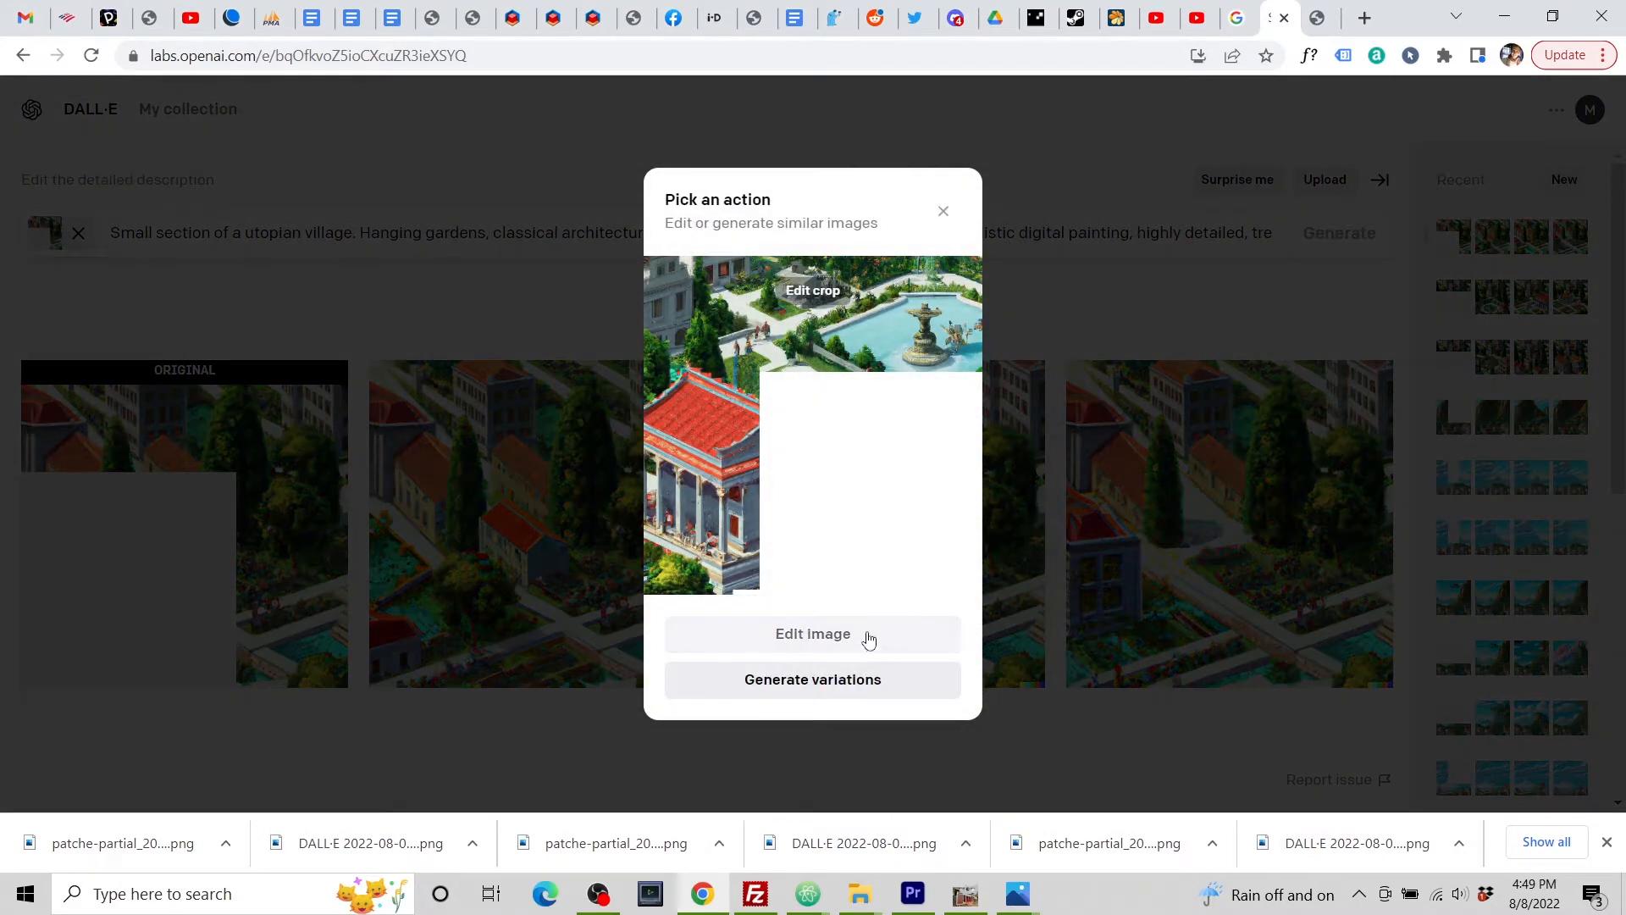
left_click(867, 635)
left_click(451, 292)
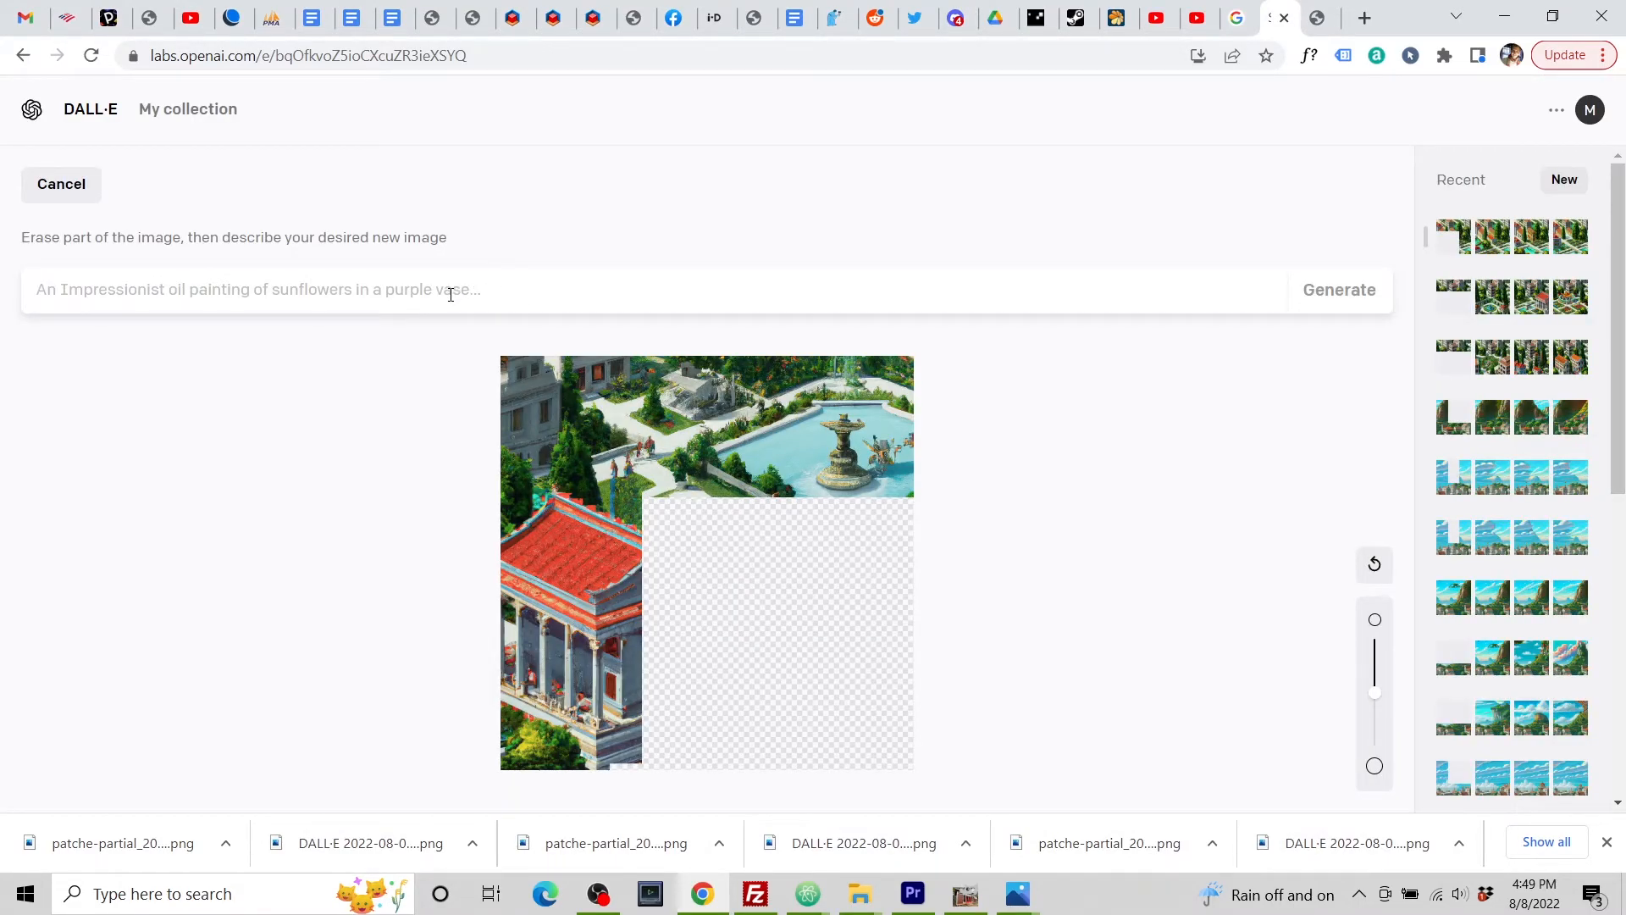
Step: Generate fills for the empty area right of the temple from the full copied prompt, keeping "including a resplendent temple to gaia"
key("ctrl+v")
left_click_drag(191, 288, 0, 271)
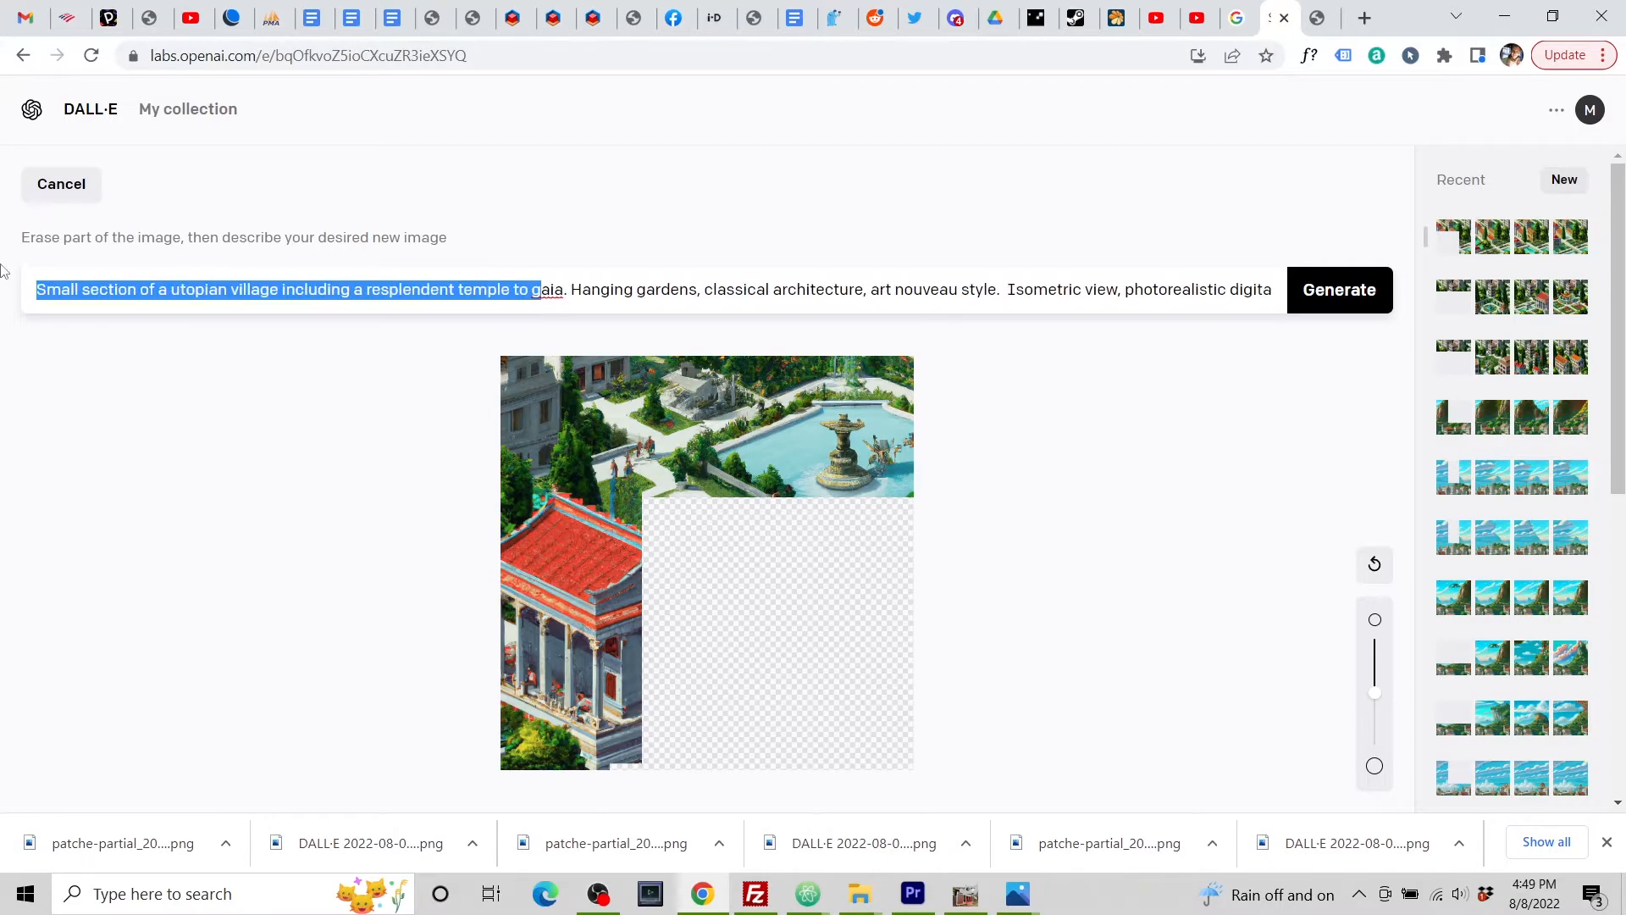
left_click(129, 289)
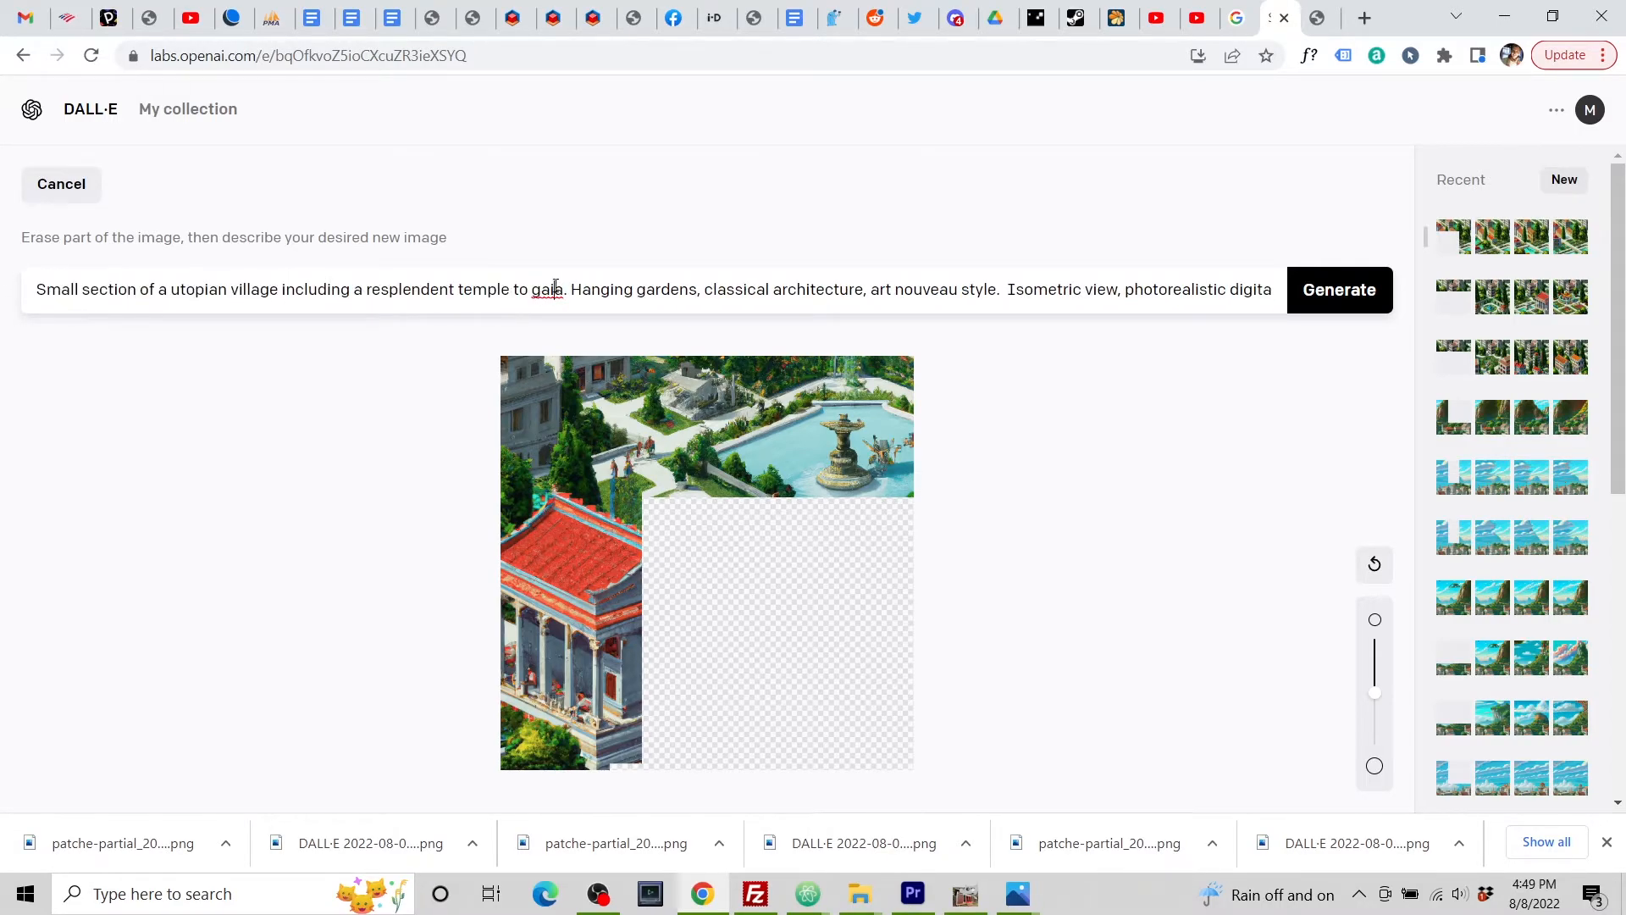
left_click(1331, 294)
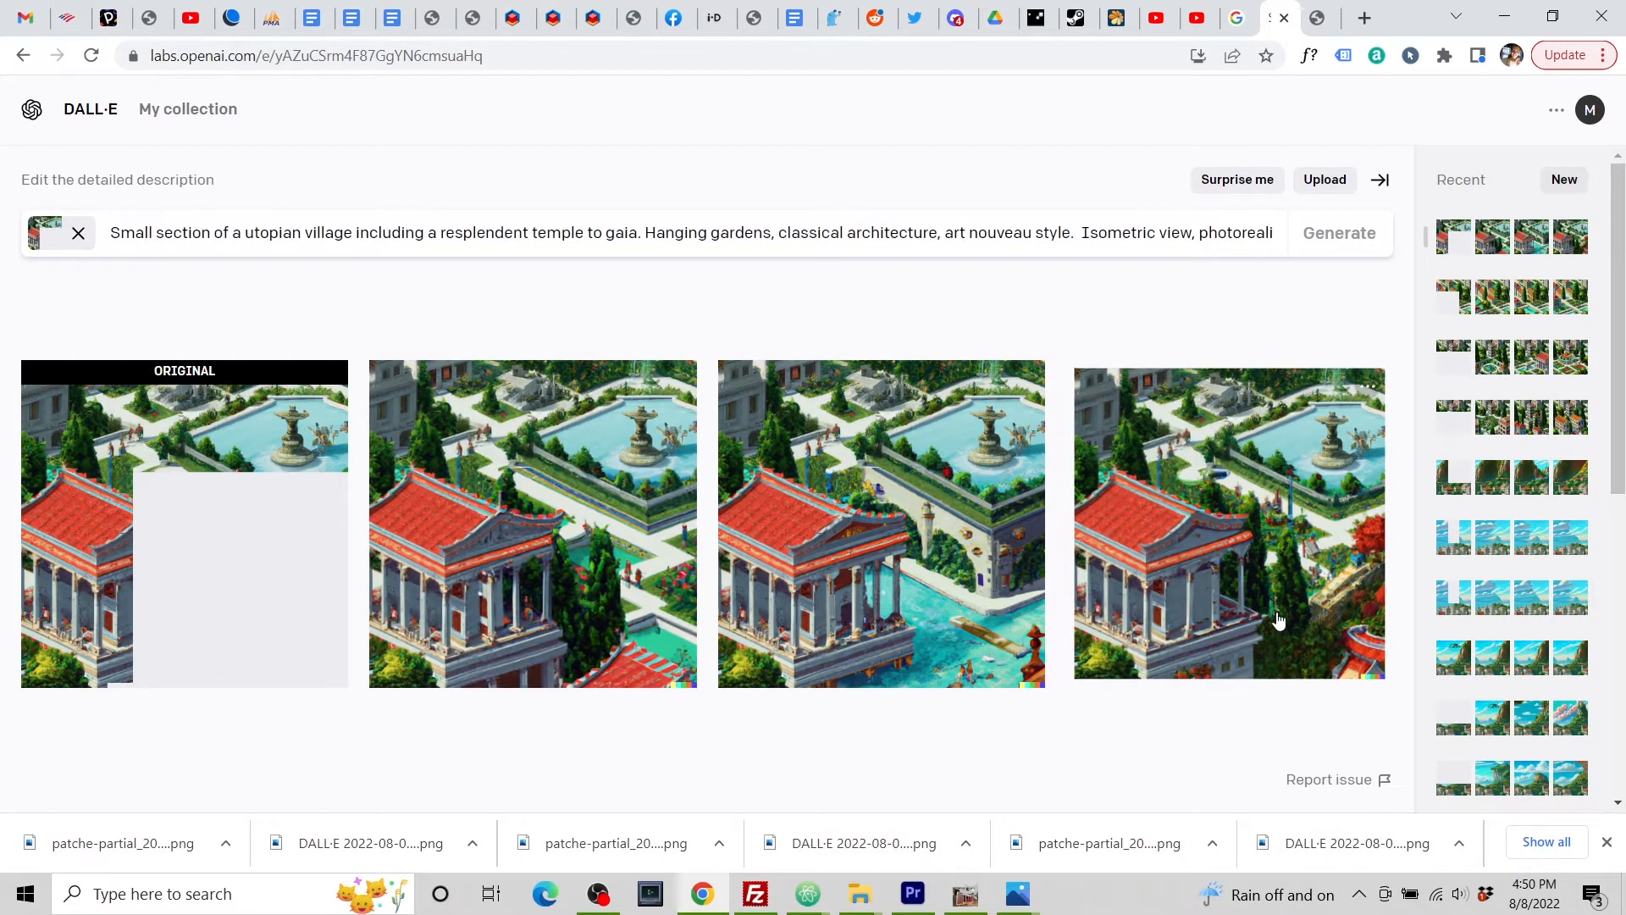
Step: View the third generated temple image enlarged, return to the results, and download the first generated image instead
left_click(1343, 631)
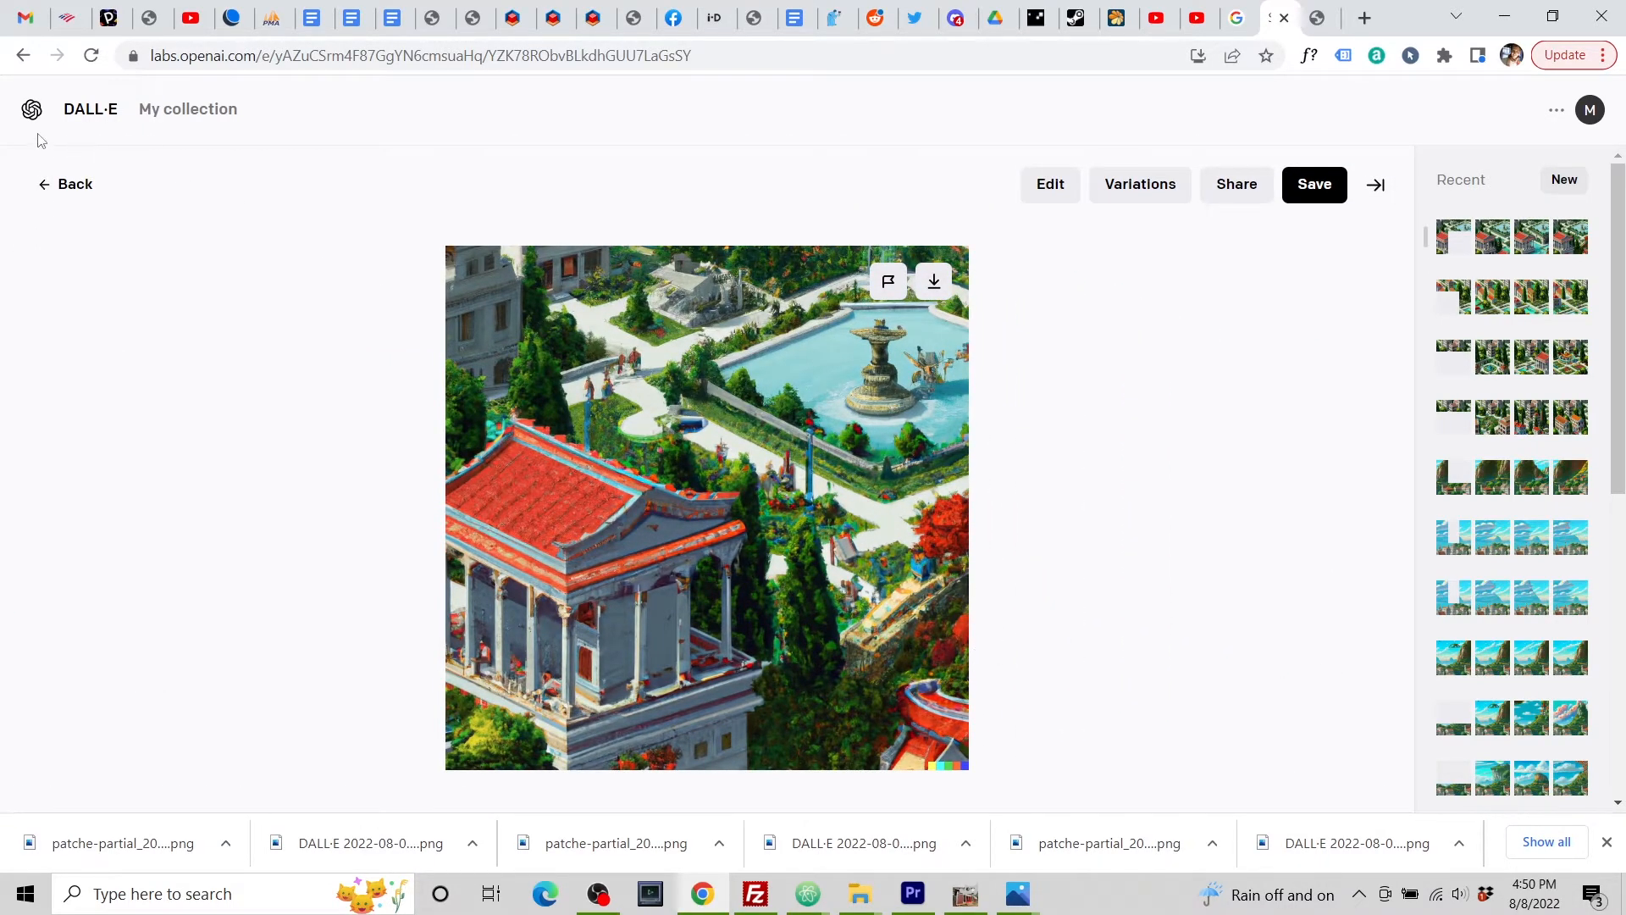
left_click(68, 189)
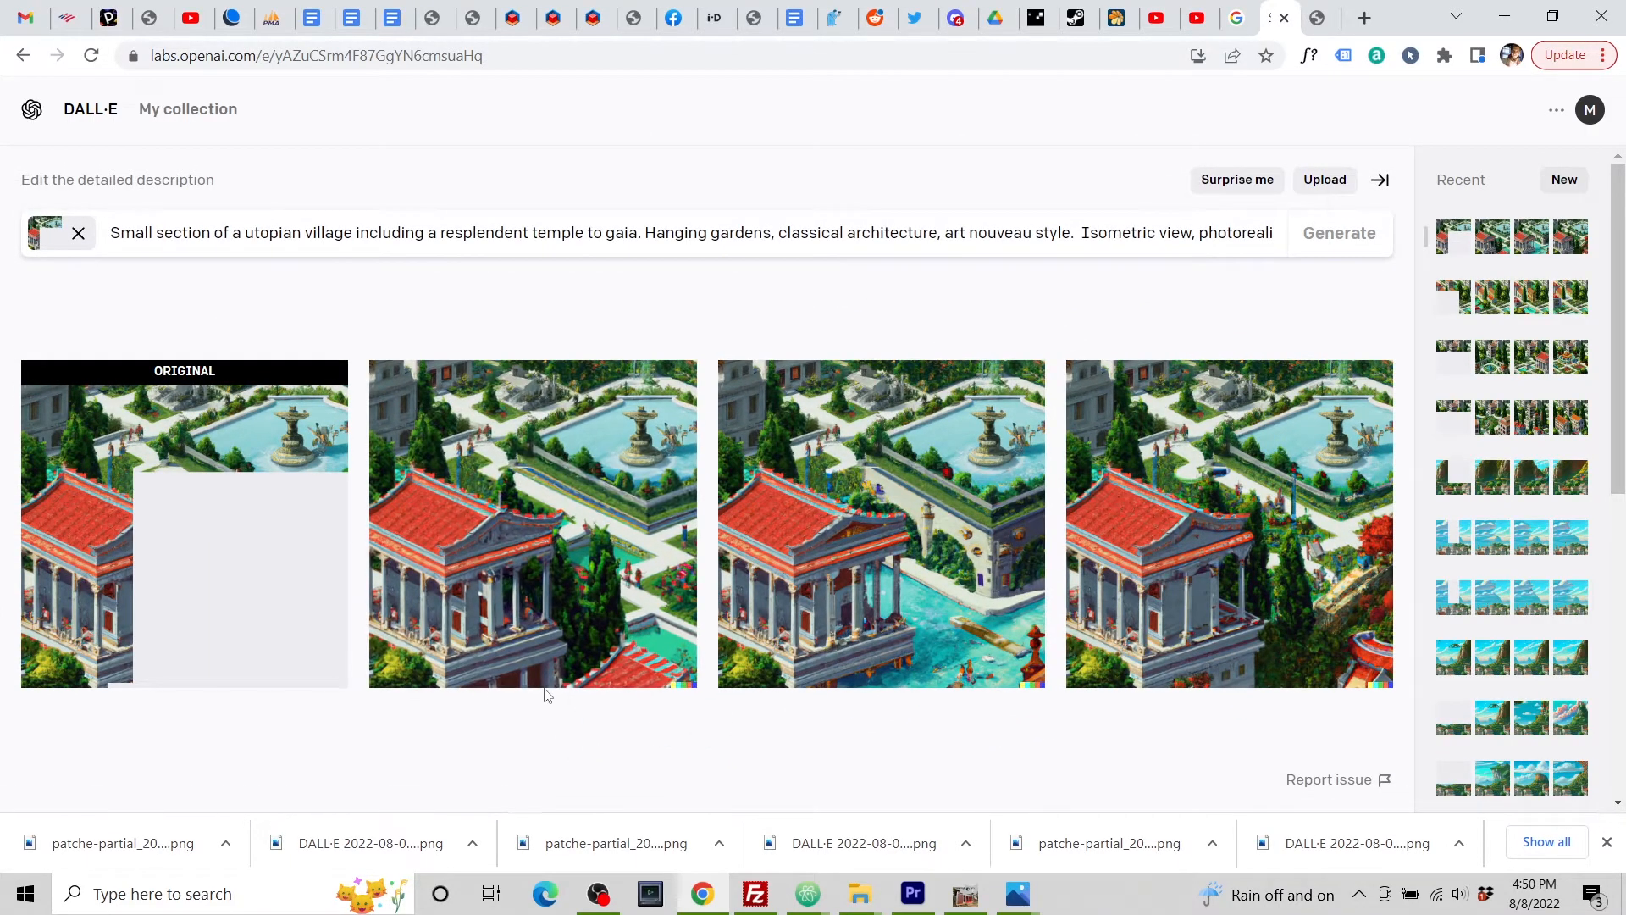
left_click(551, 396)
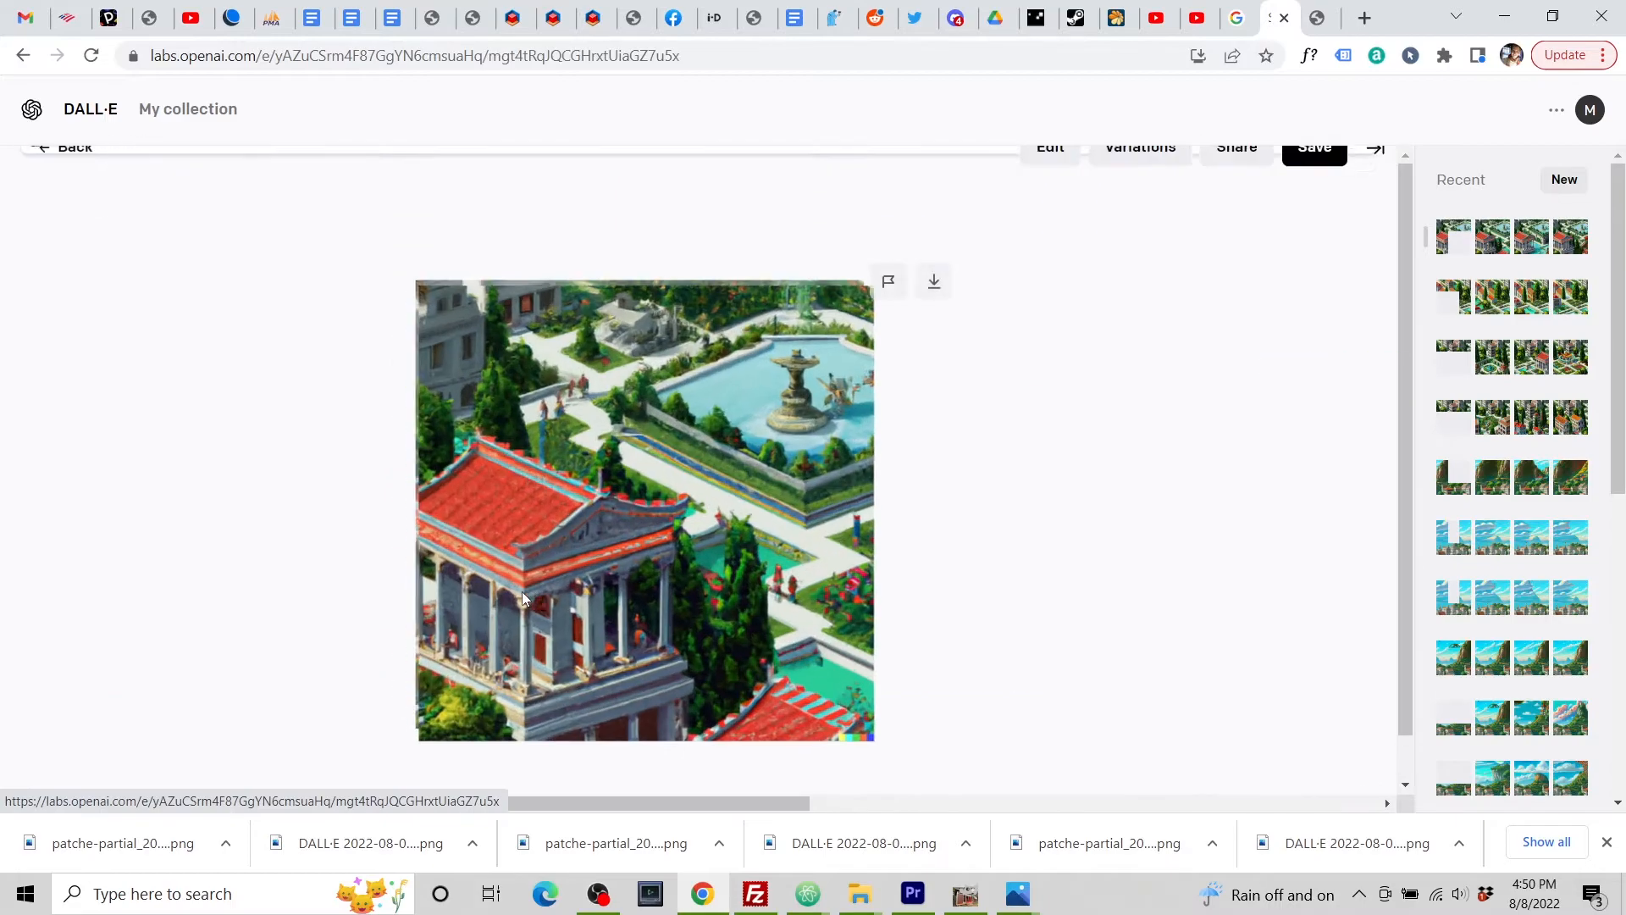
left_click(936, 286)
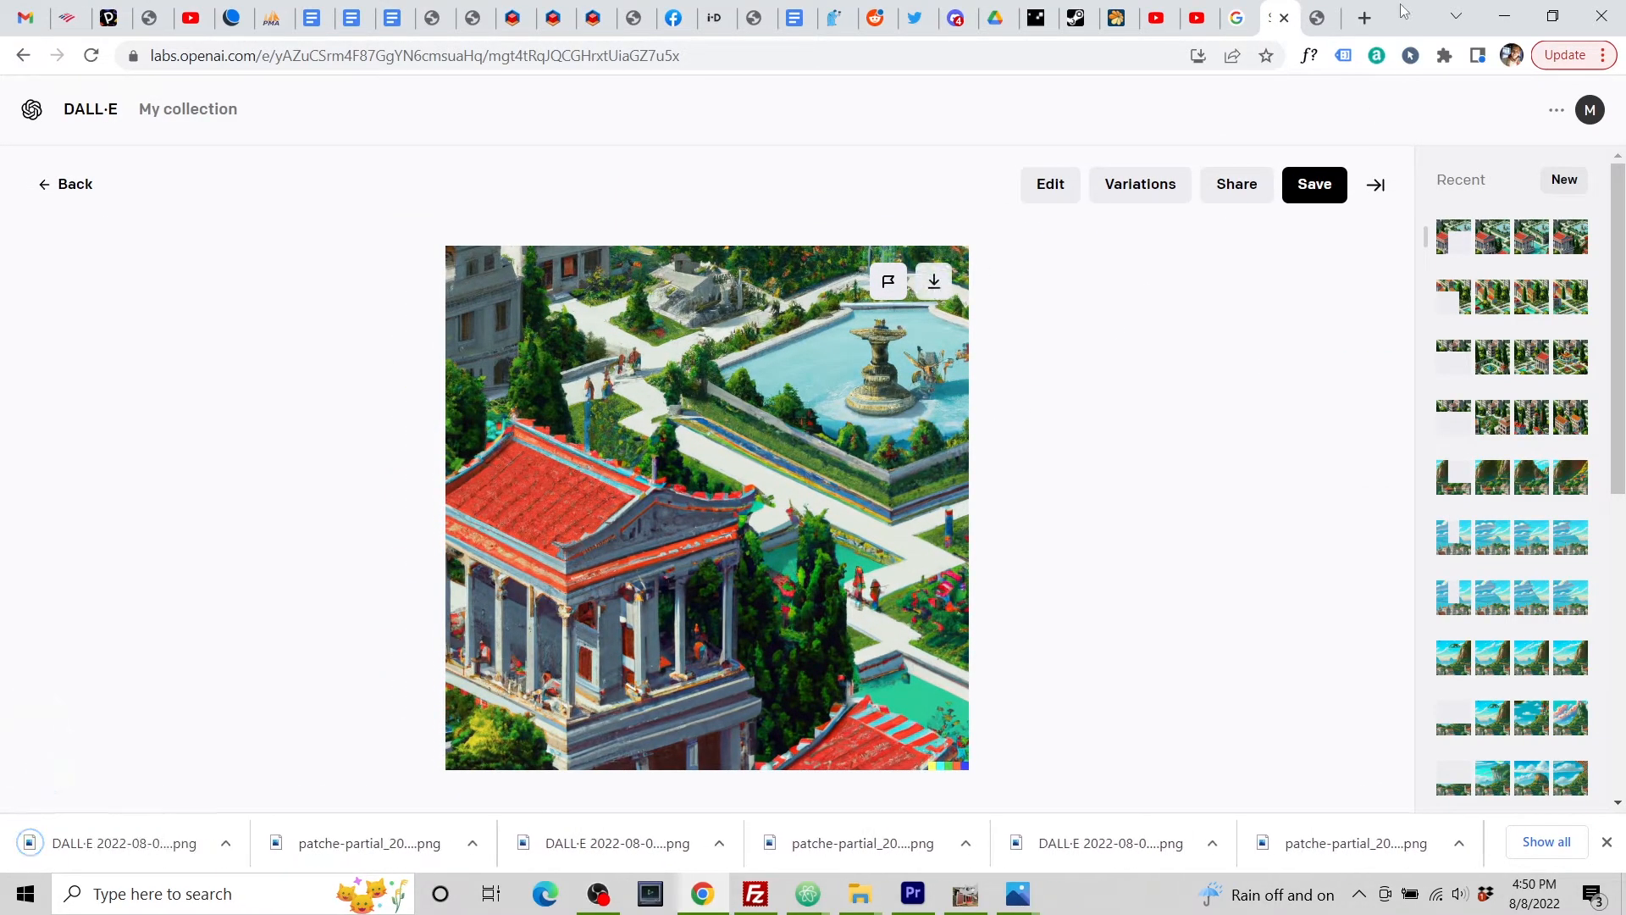
Step: Upload the downloaded temple image in PATCH-E as the completion of the empty area right of the temple
left_click(1317, 18)
left_click(739, 511)
left_click(802, 564)
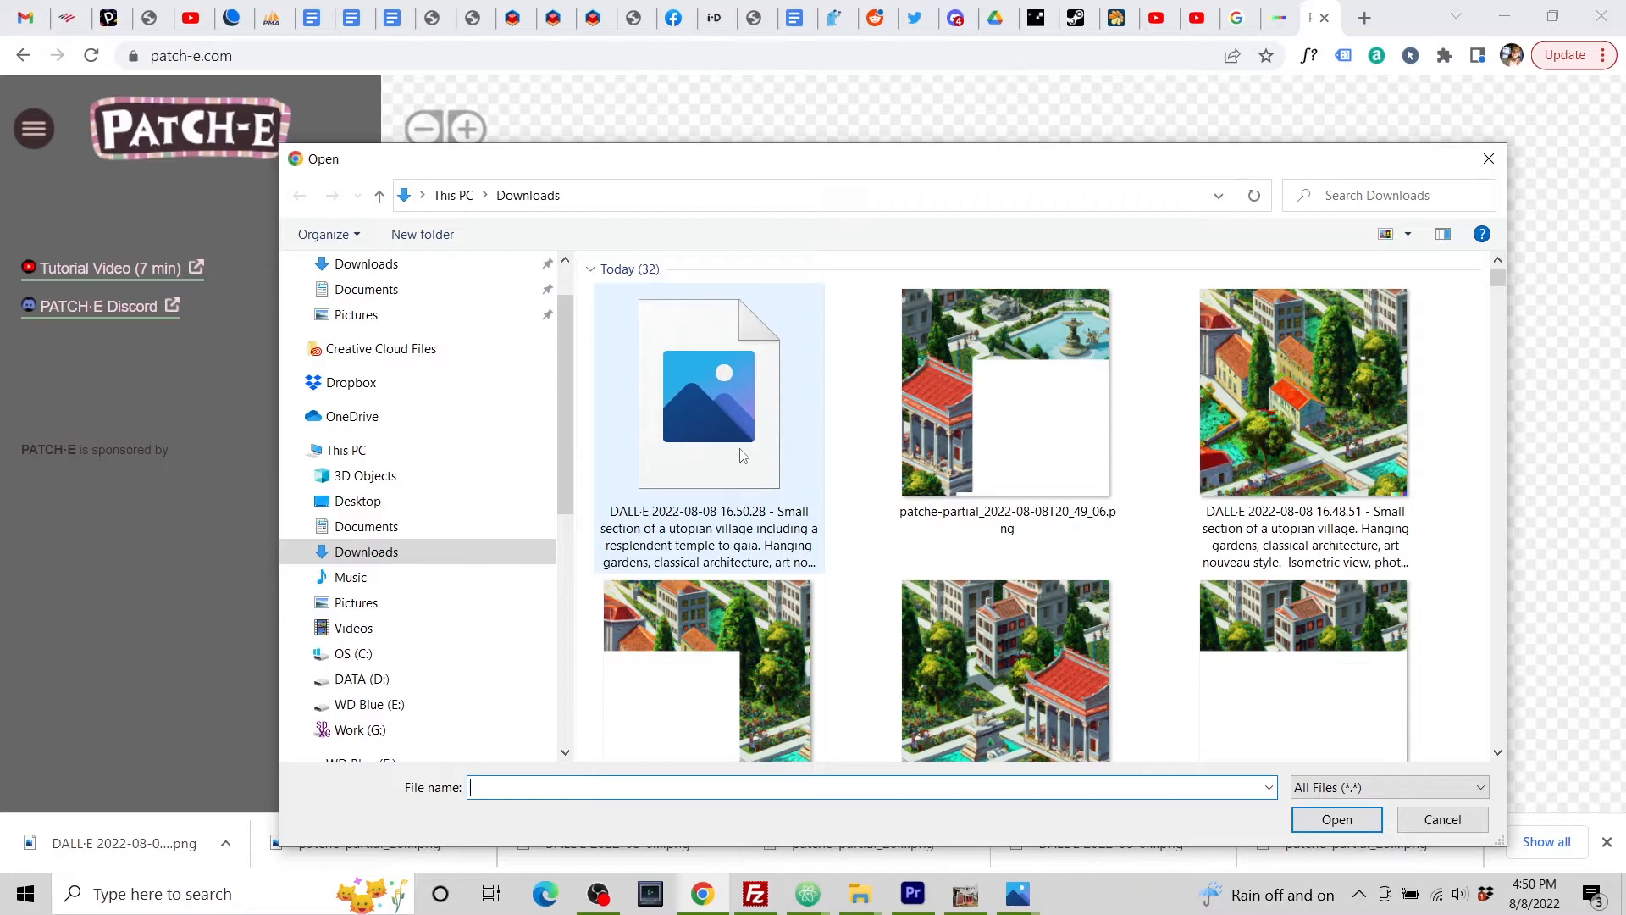
left_click(743, 455)
left_click(1335, 818)
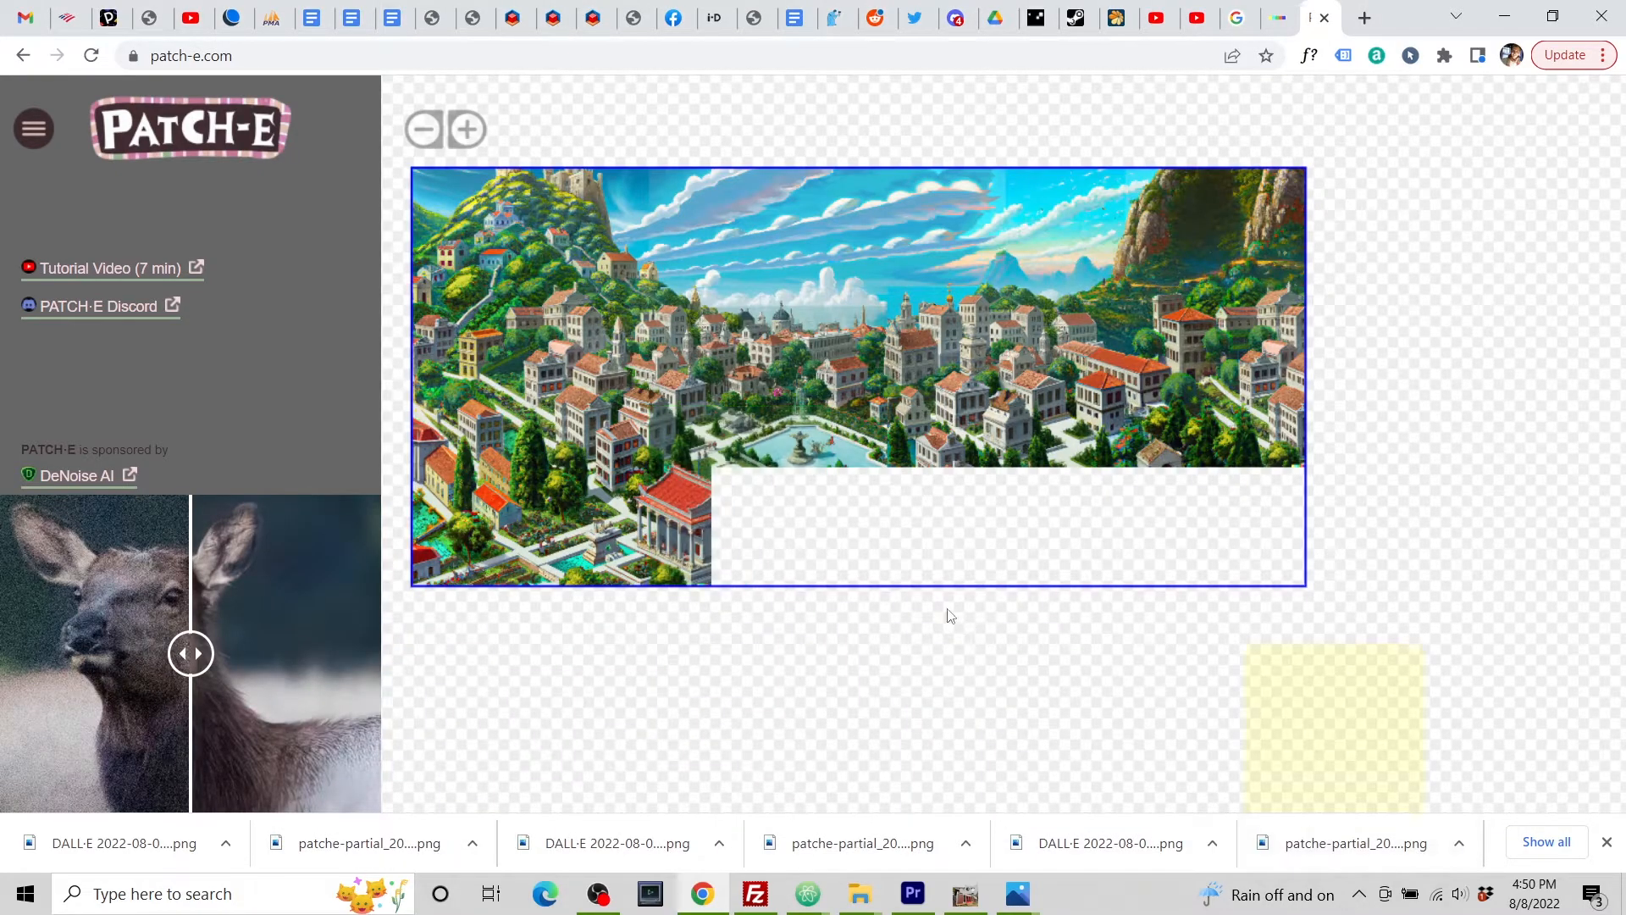
Step: Download the partial image of the next empty area below the fountain's right side, and upload it to DALL·E for editing with the full crop
left_click(901, 495)
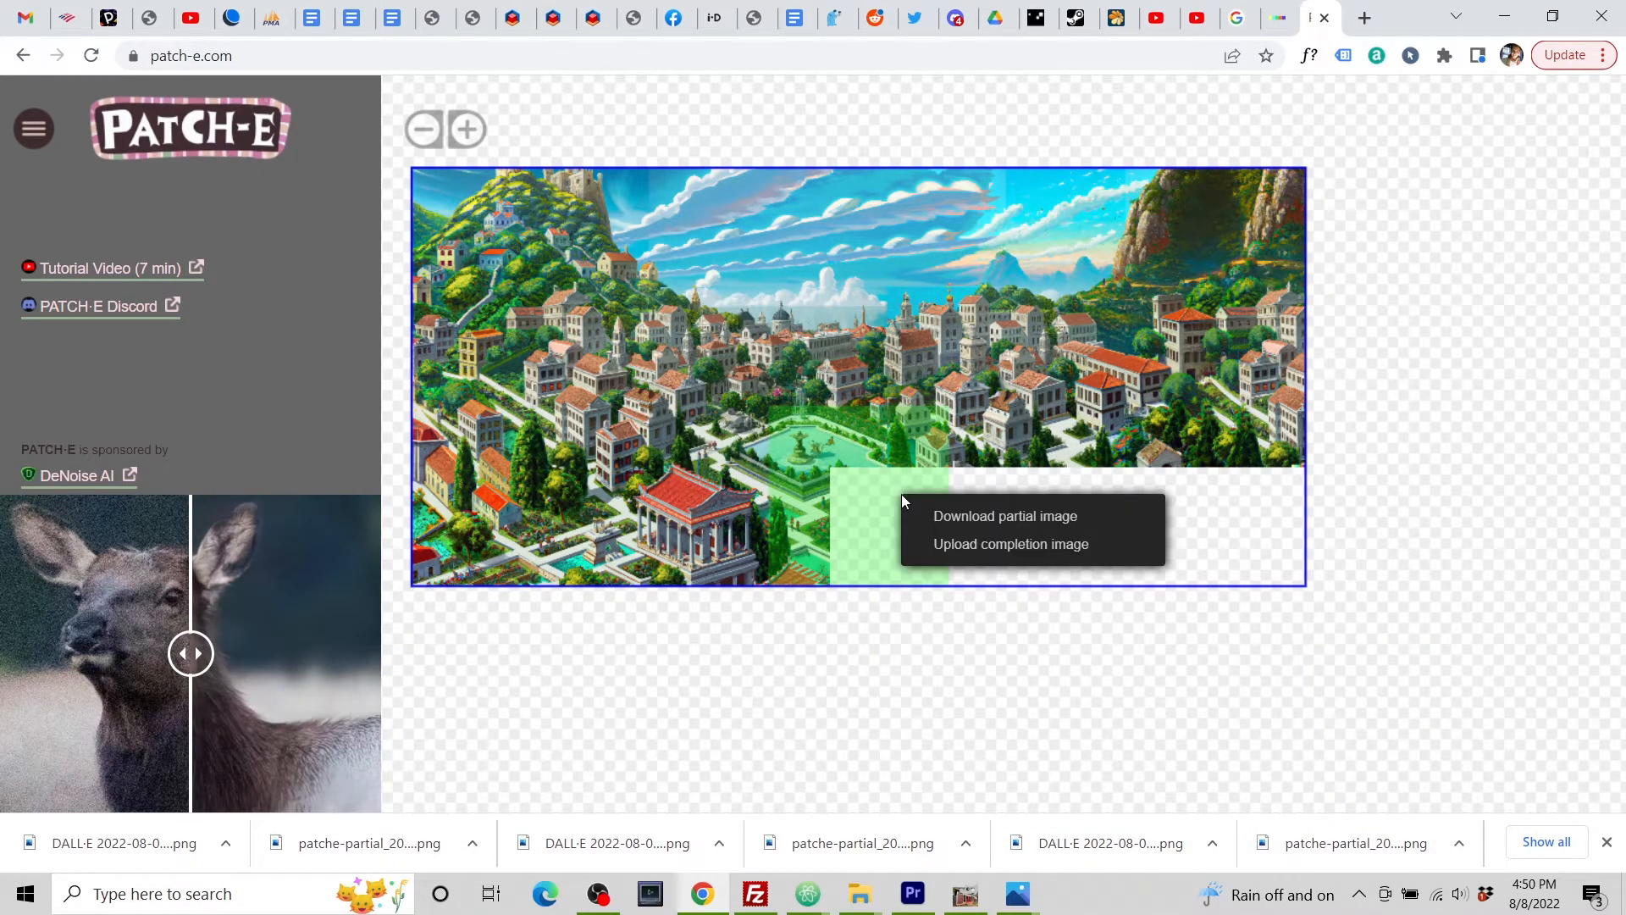
left_click(948, 516)
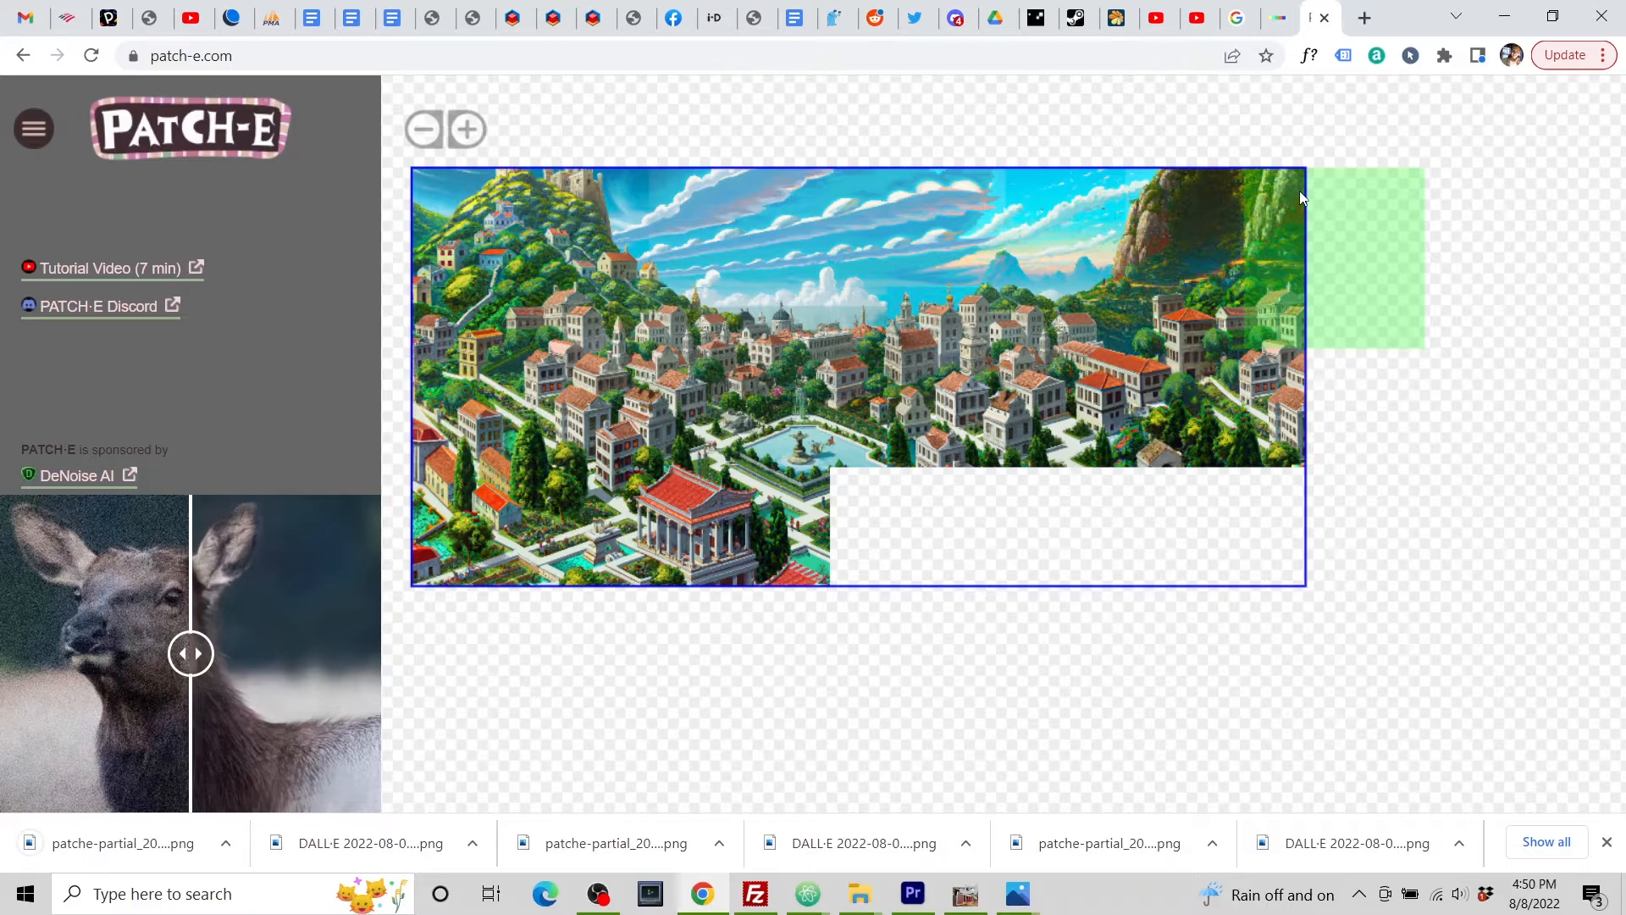
key("ctrl+shift+Tab")
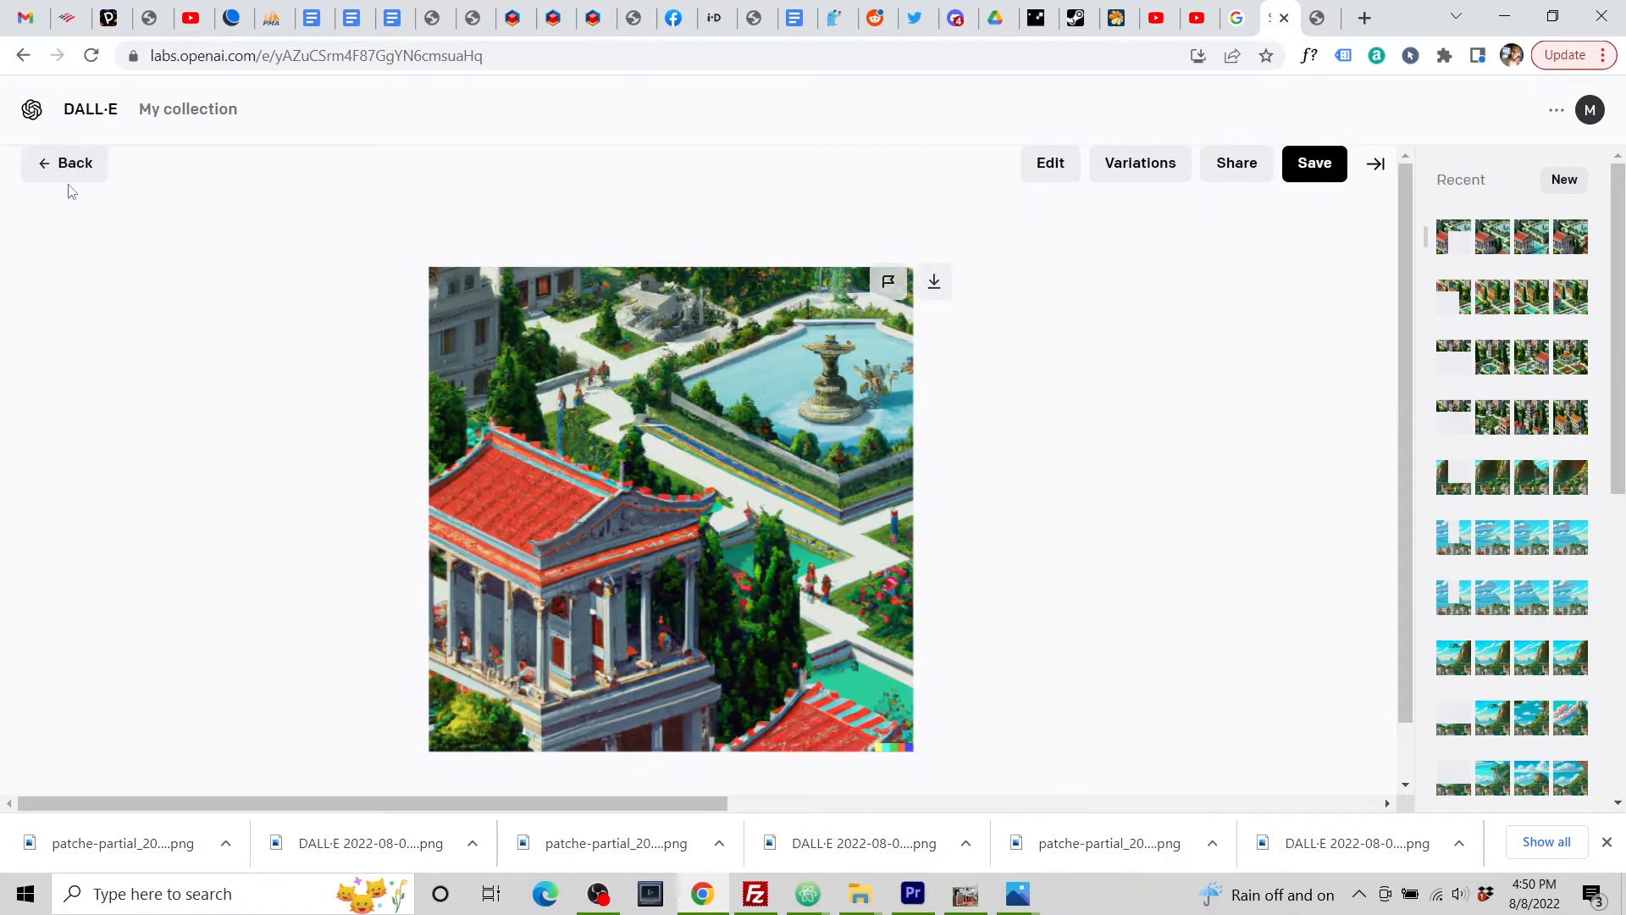
left_click(69, 180)
left_click(1315, 183)
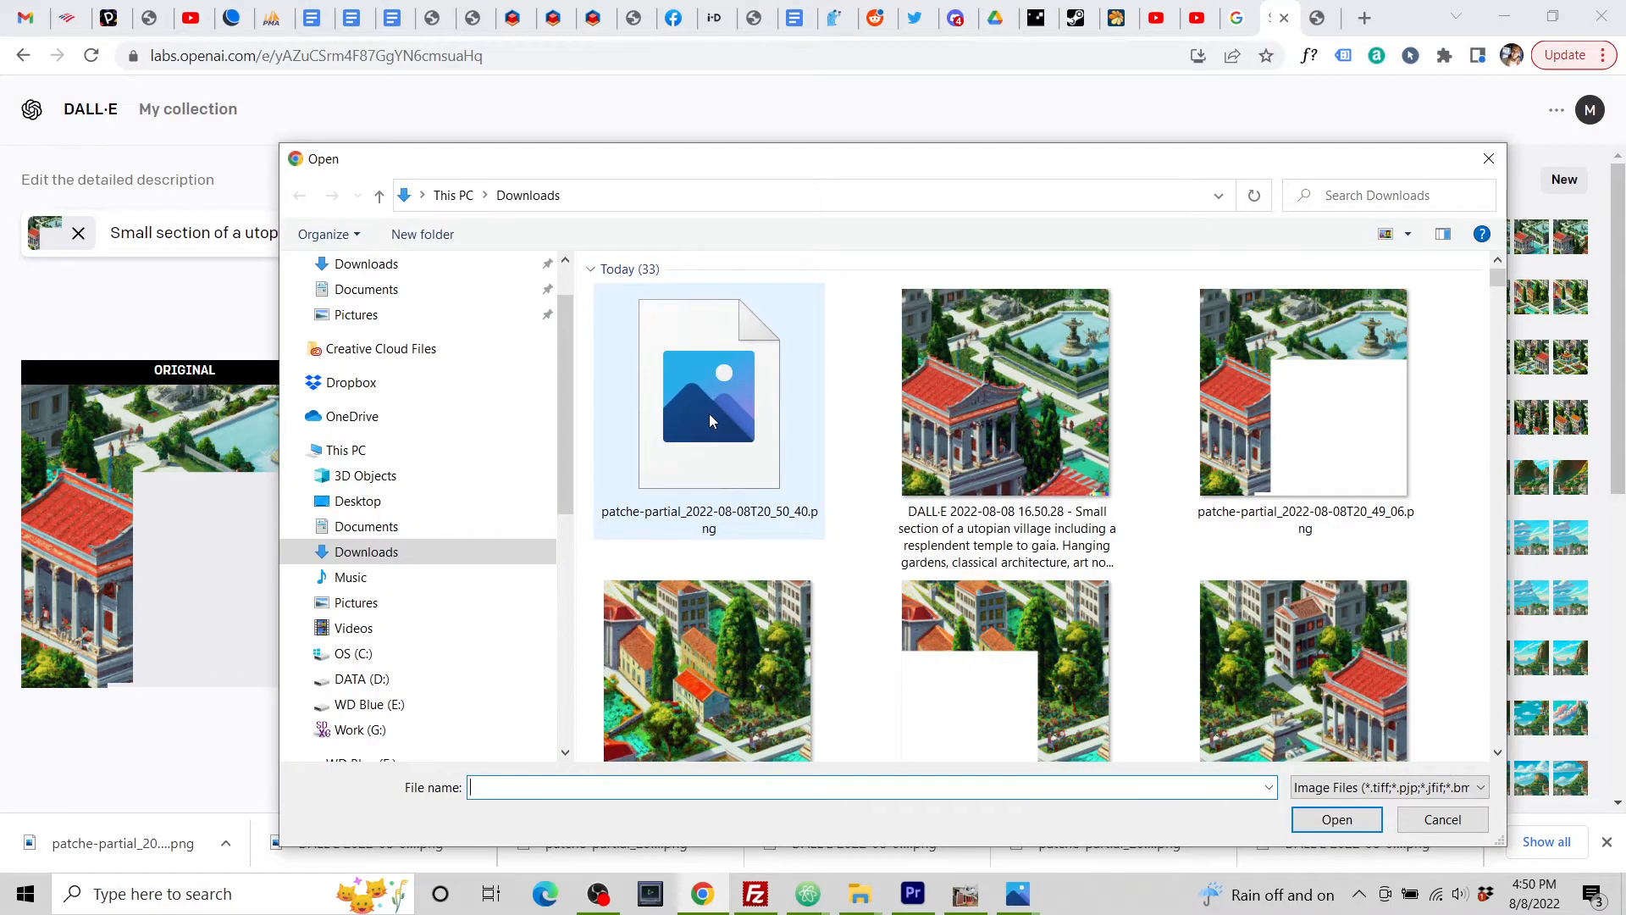
left_click(709, 413)
left_click(1337, 819)
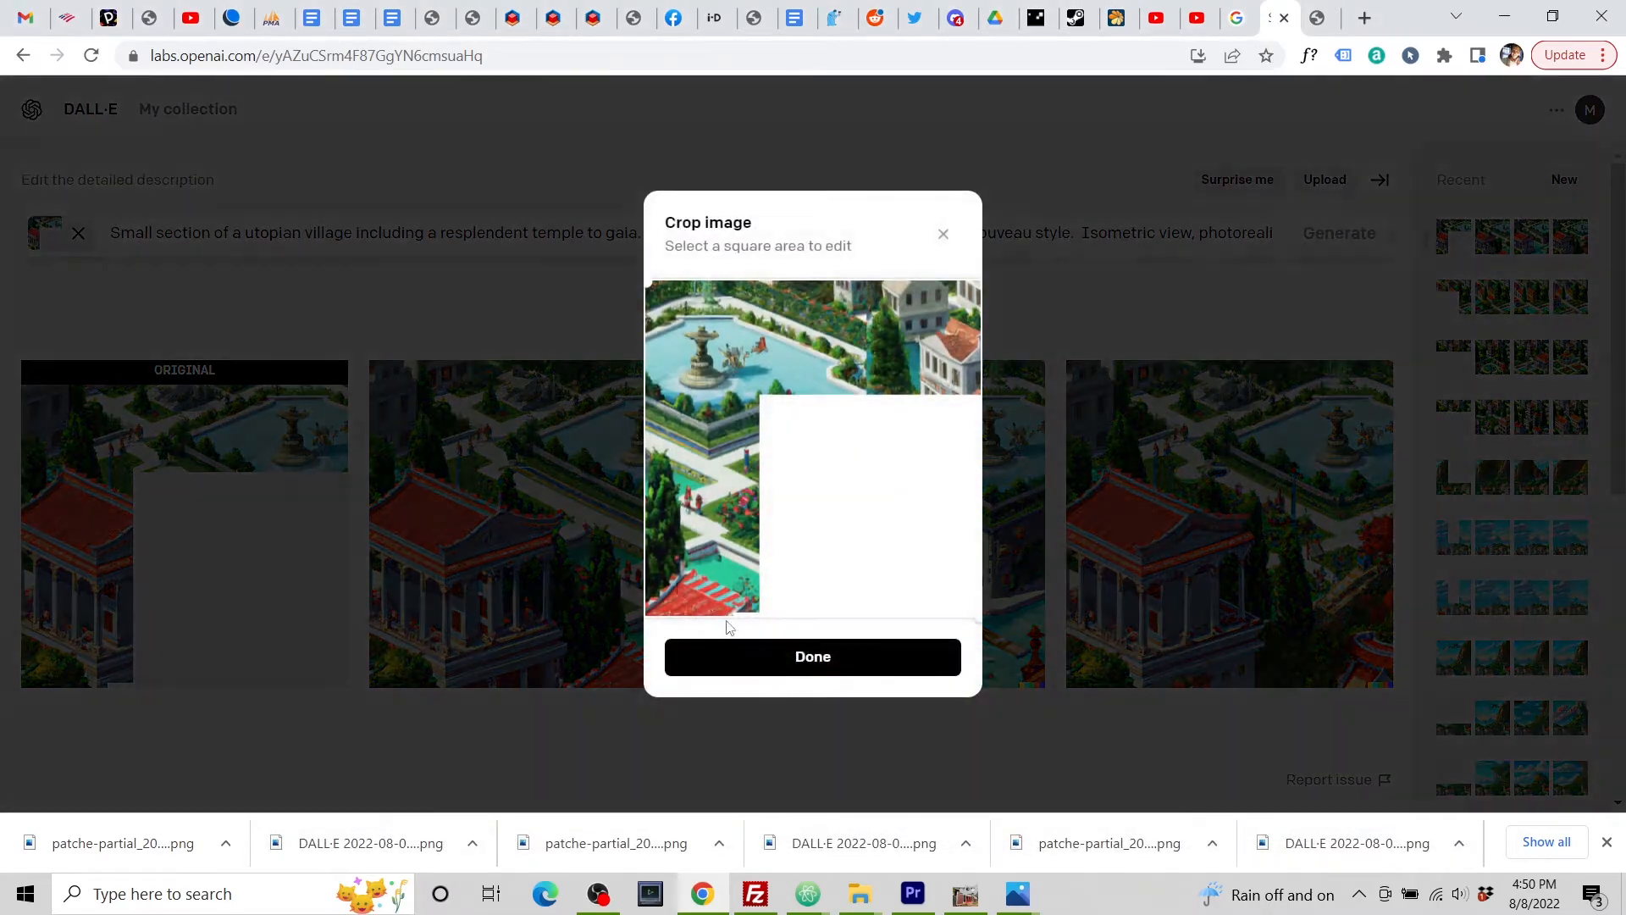
left_click(769, 662)
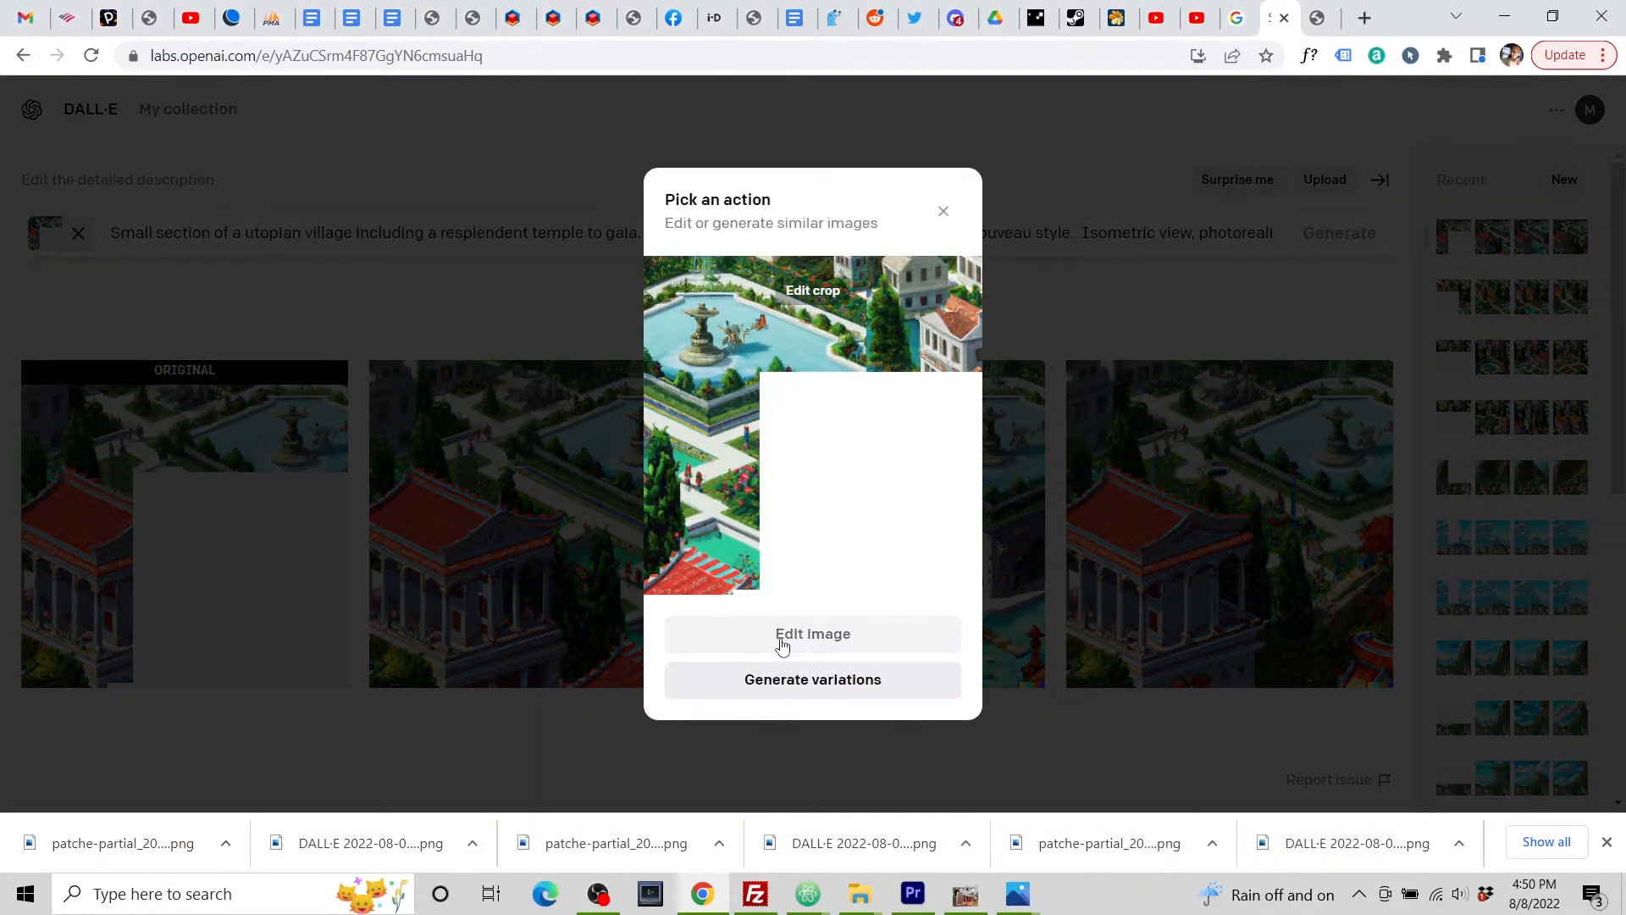
left_click(781, 646)
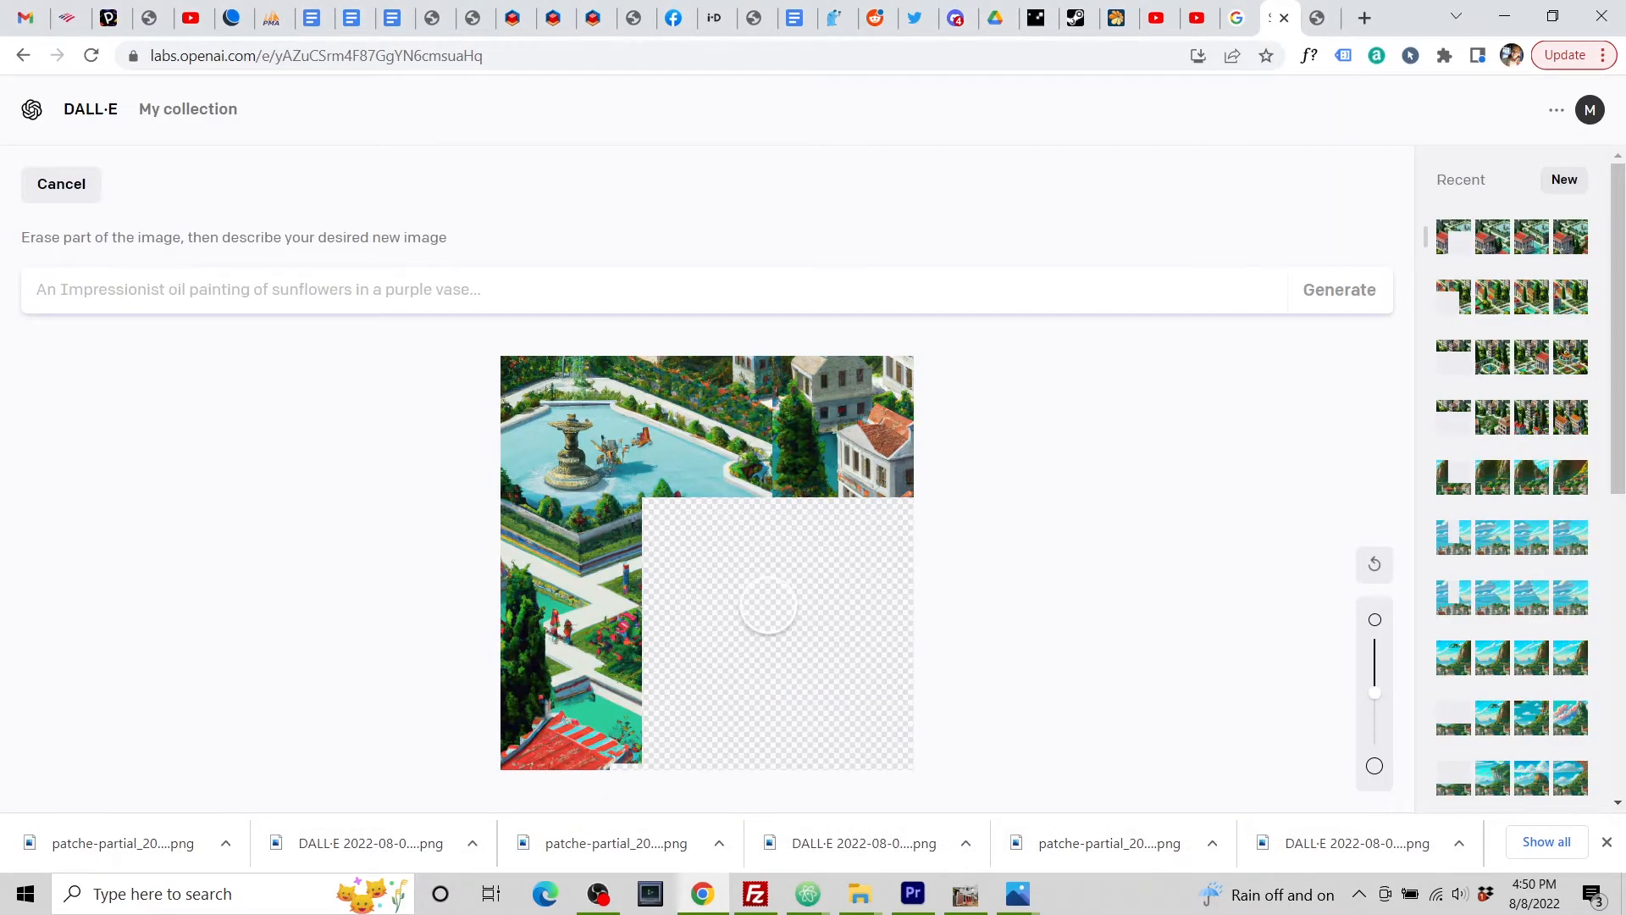
Step: Generate fills for the uploaded fountain section from the copied prompt without the phrase "including a resplendent temple to gaia"
left_click(465, 282)
key("ctrl+v")
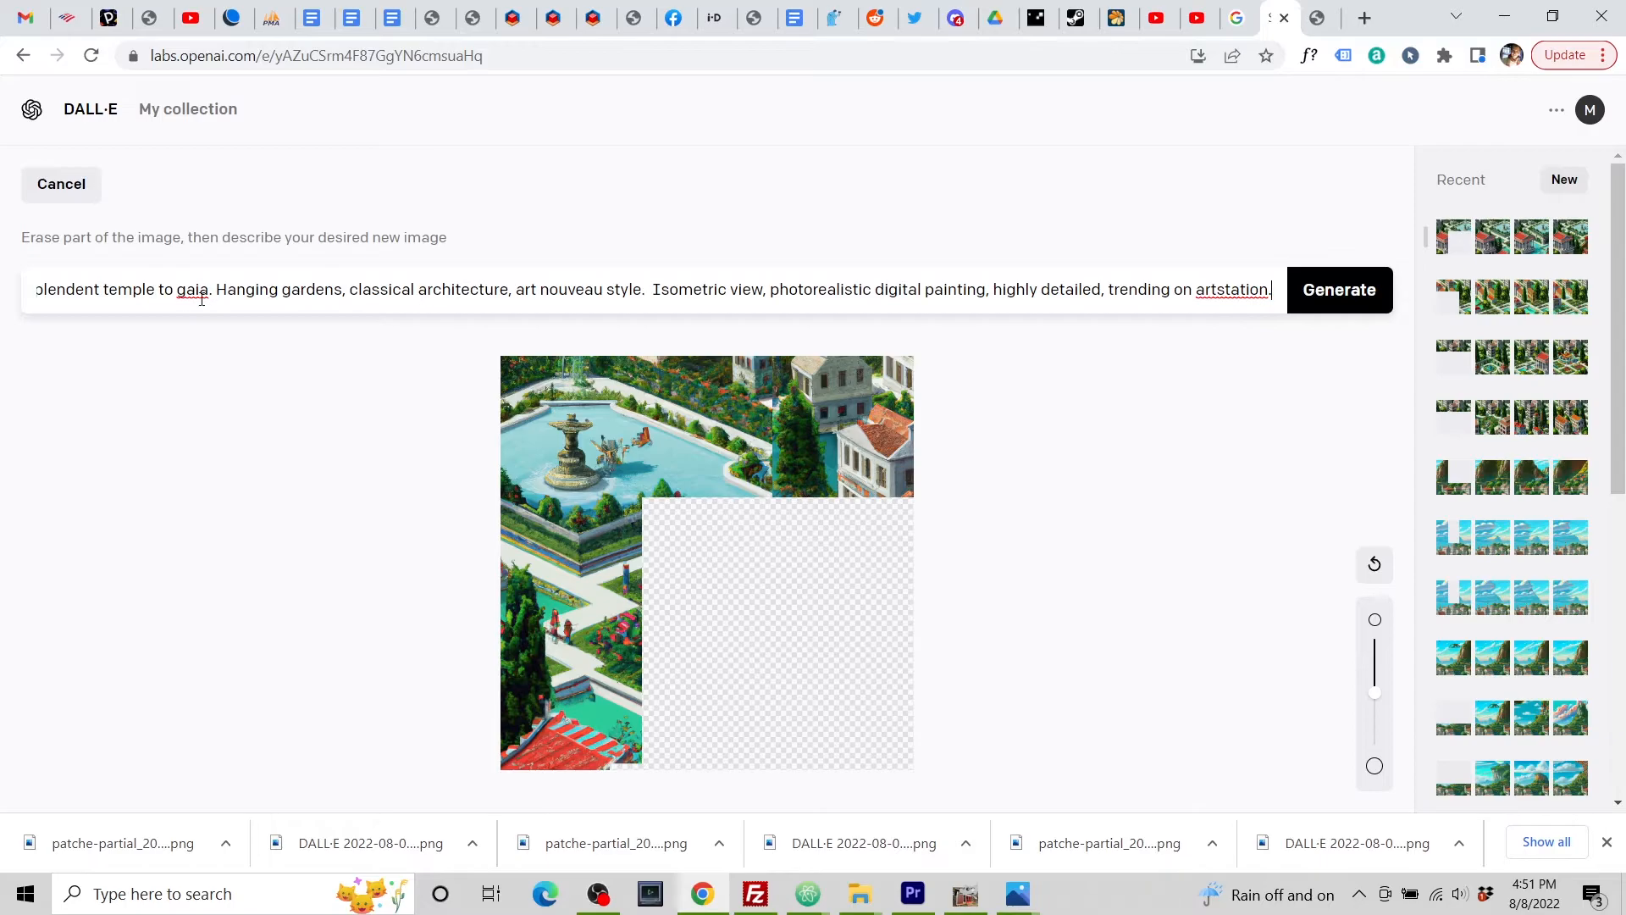
left_click_drag(212, 292, 277, 292)
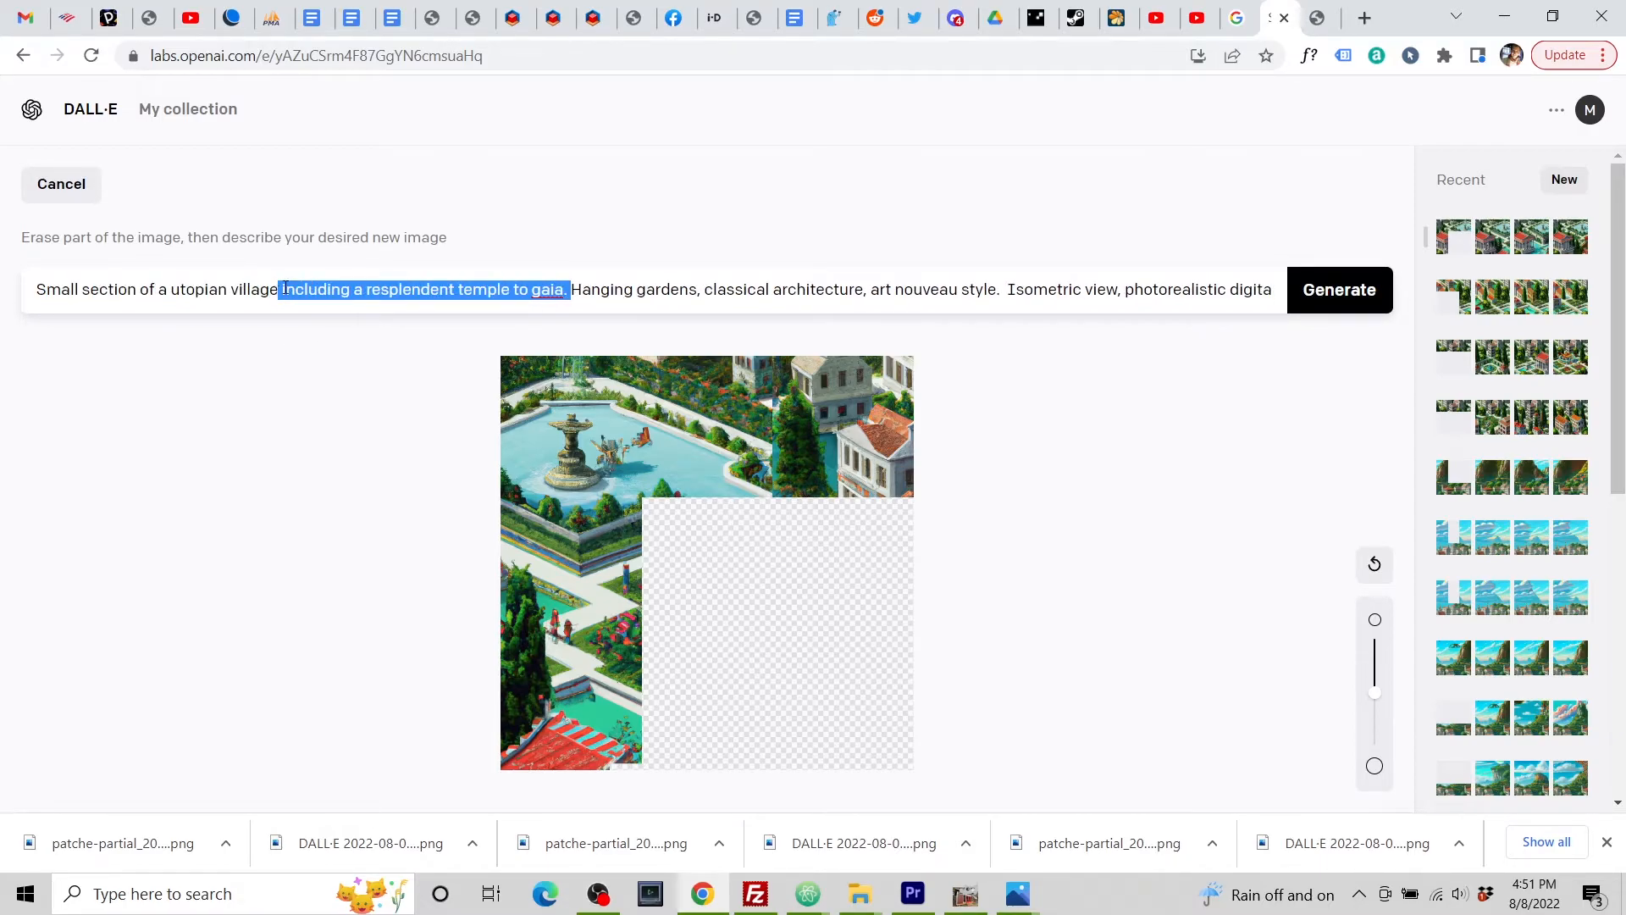
key("BackSpace")
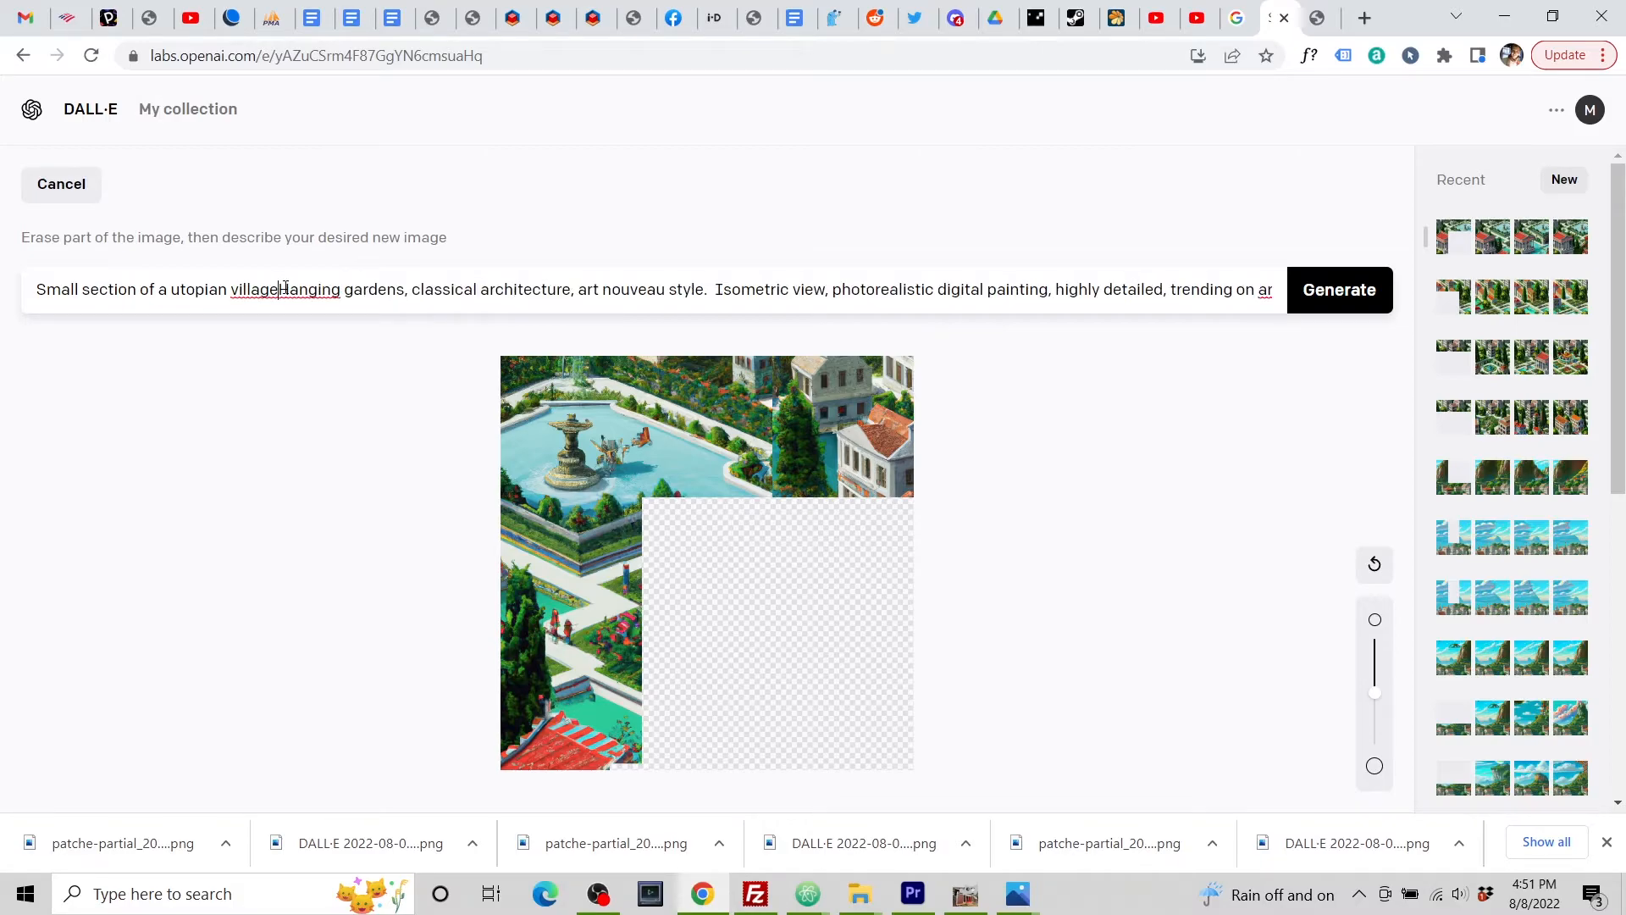
type(".")
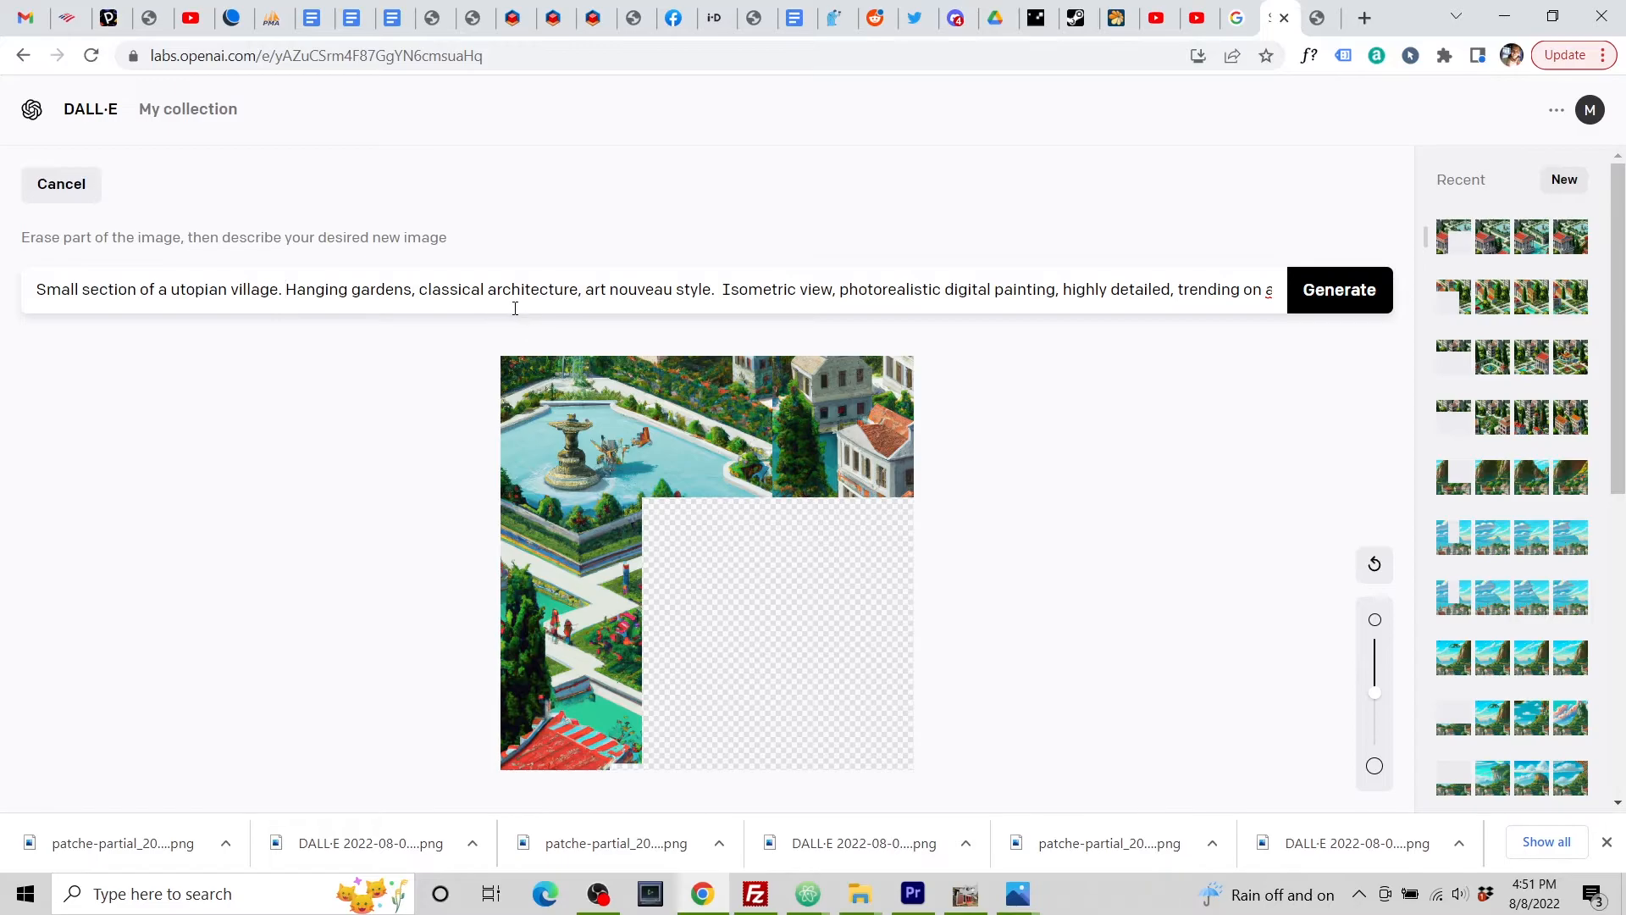
left_click(1318, 295)
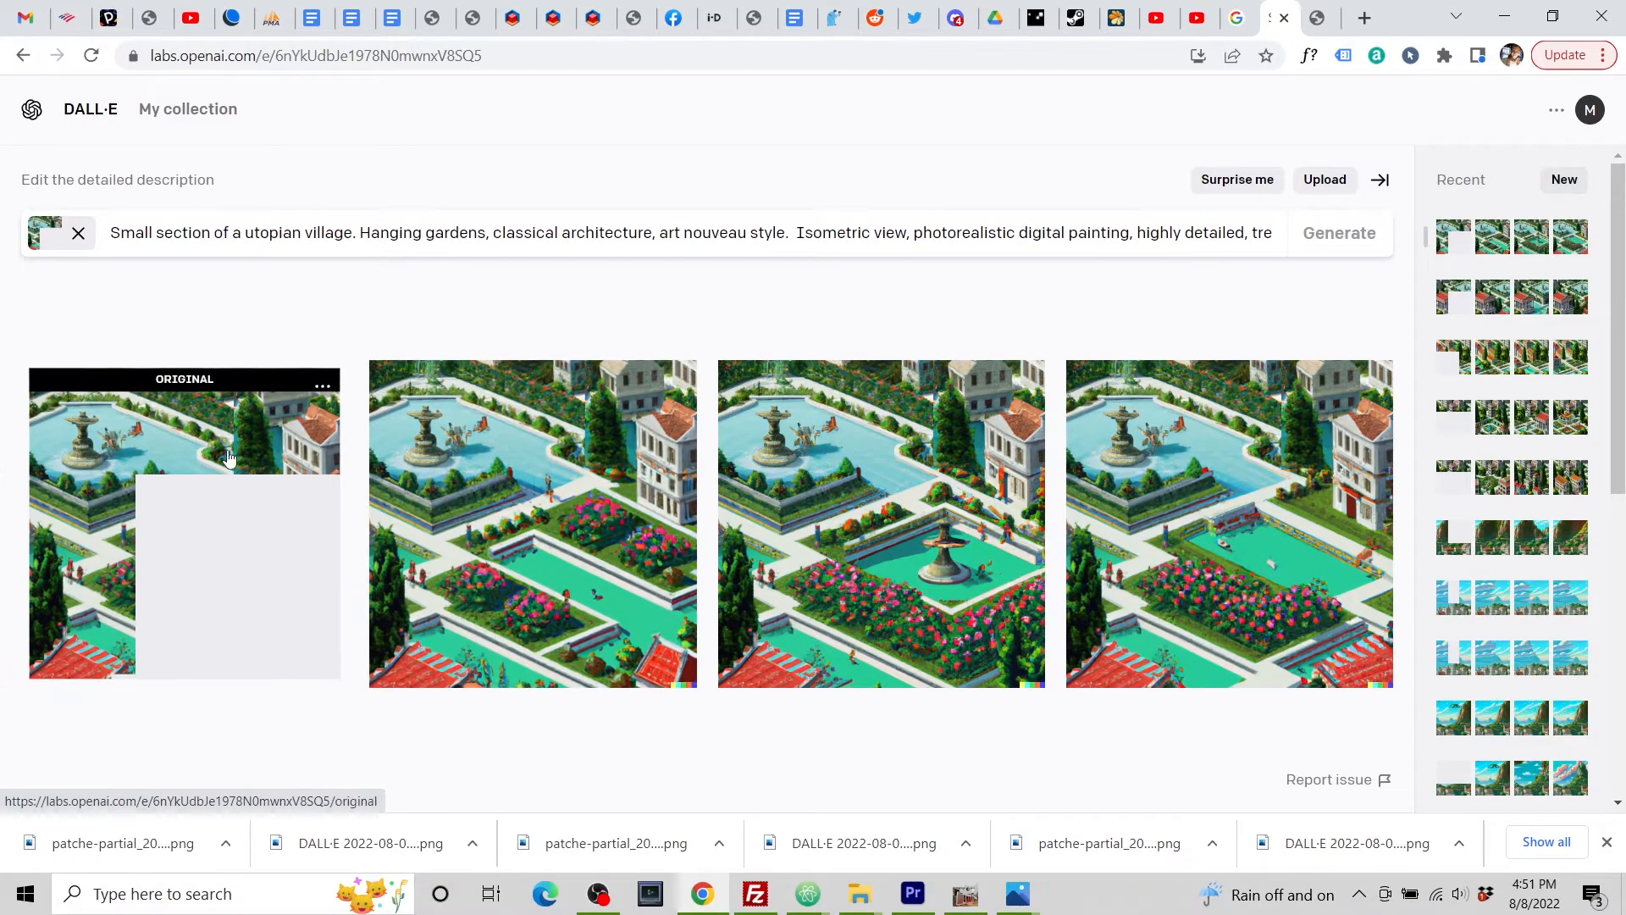
Step: Reopen the original fountain section for editing, erase the teal water patches beside the tree and above the red roof with a smaller brush, and regenerate
left_click(88, 556)
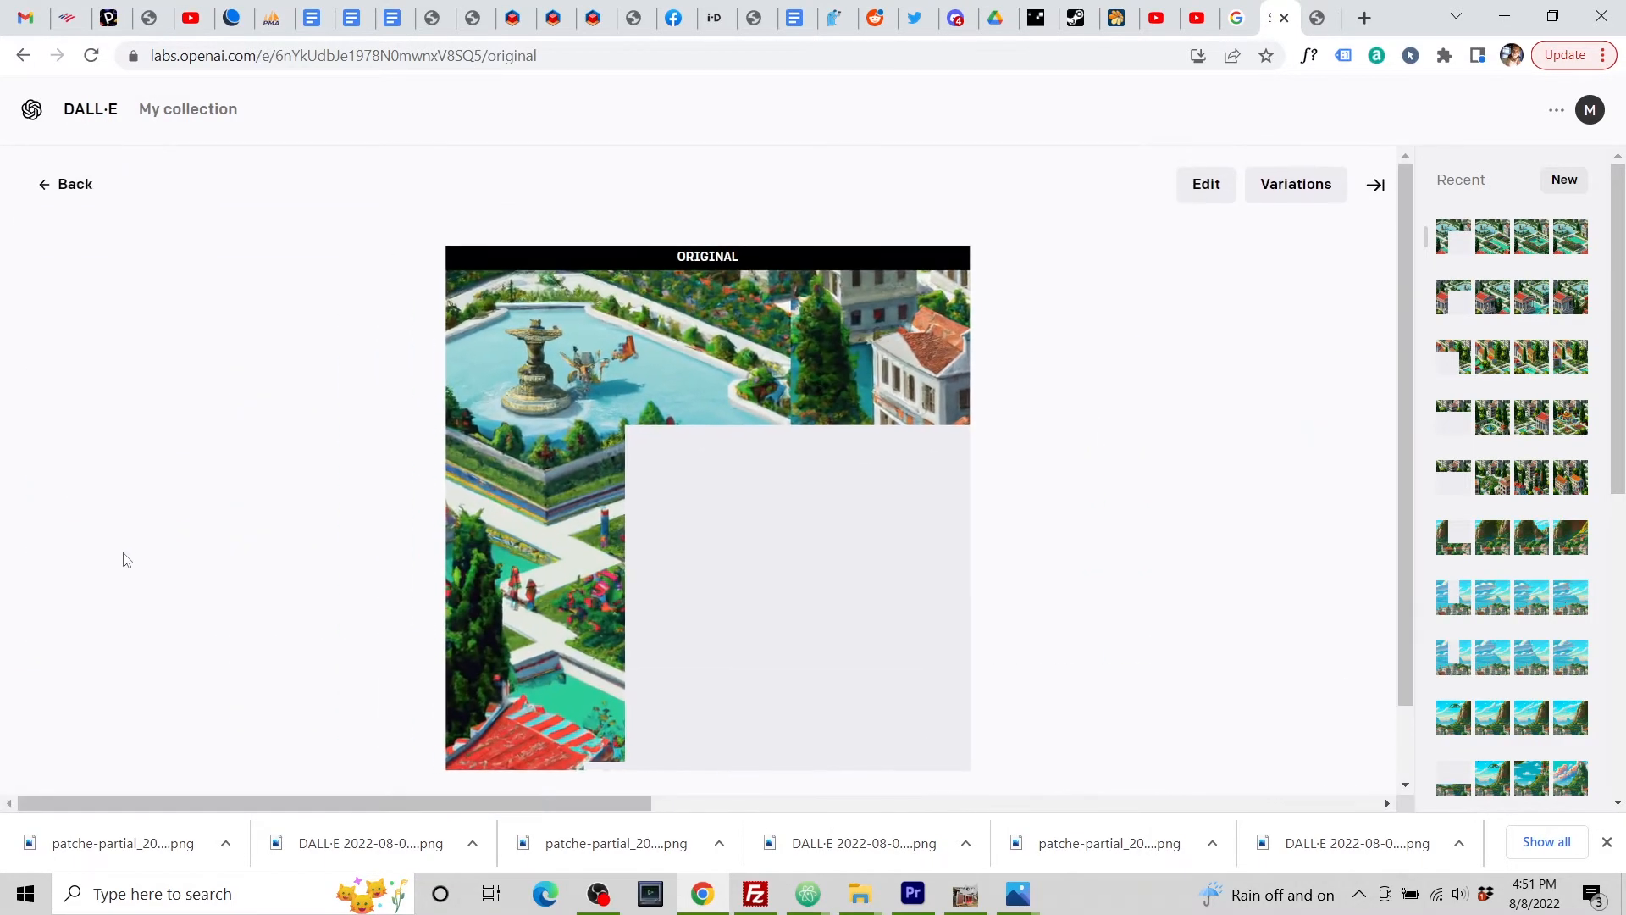
left_click(1199, 184)
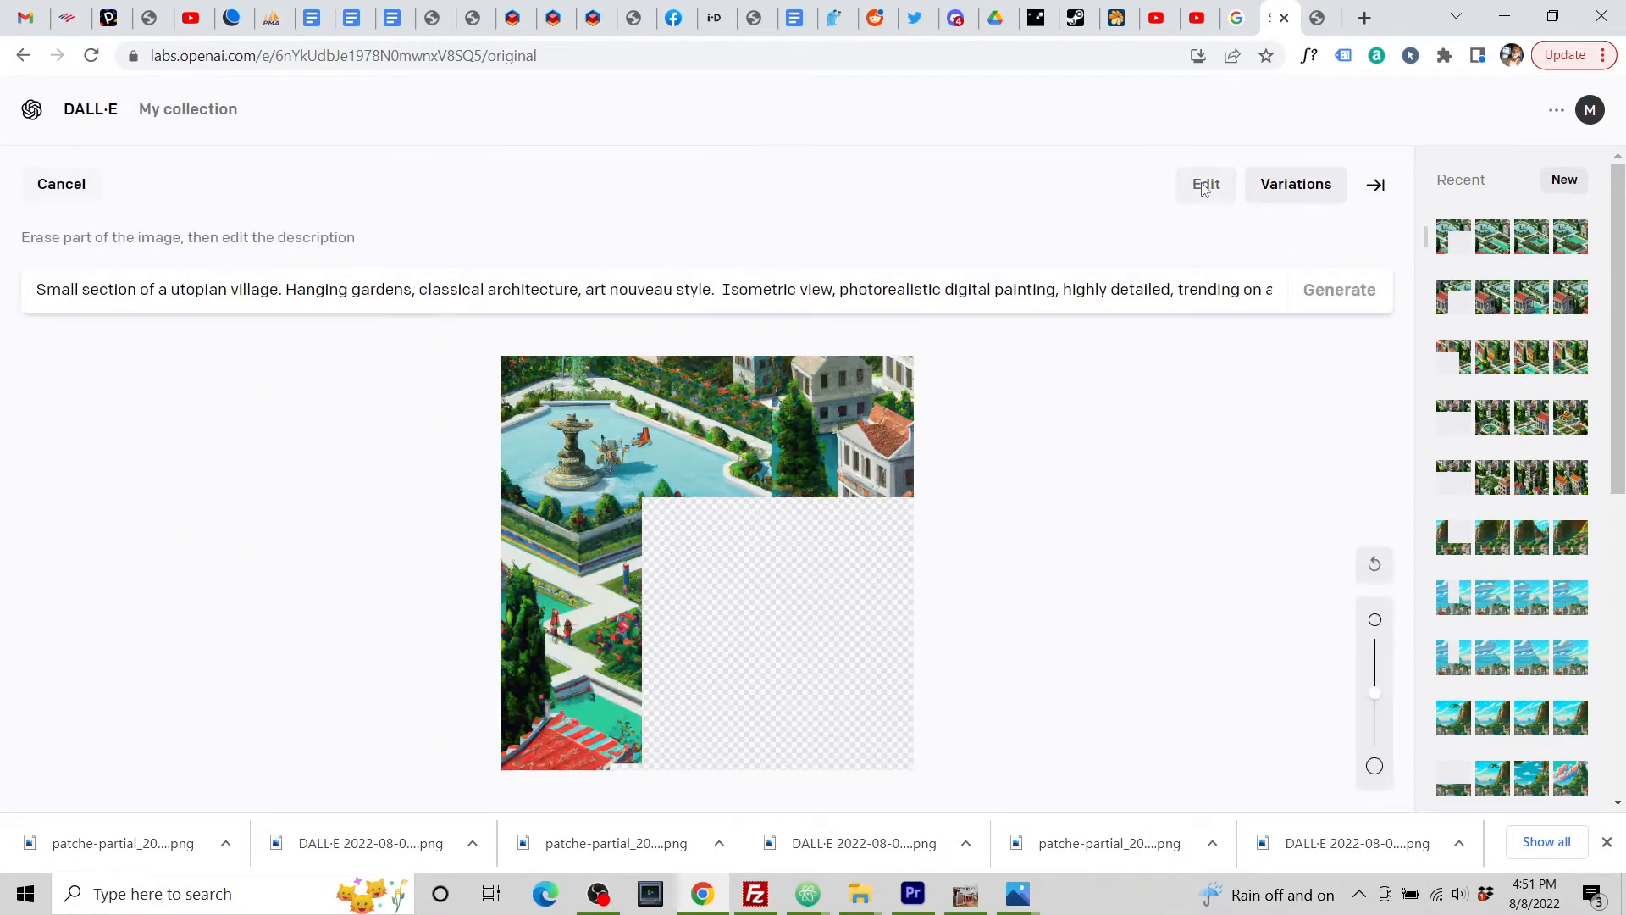
left_click_drag(1374, 691, 1375, 649)
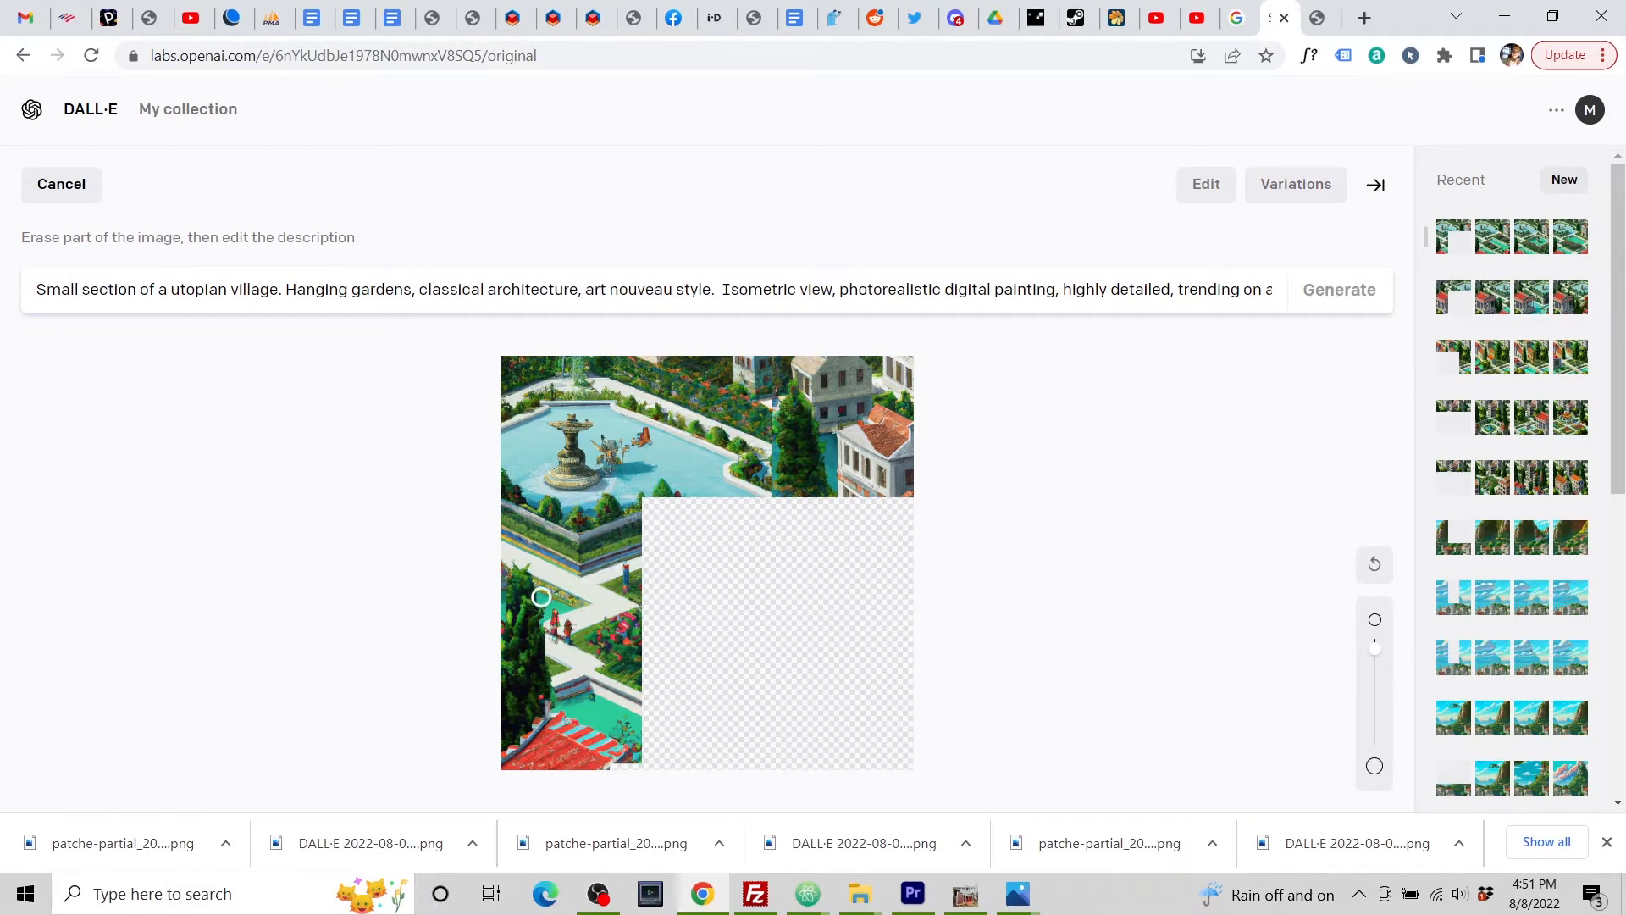
mouse_move(540, 600)
left_mouse_down()
mouse_move(566, 610)
mouse_move(546, 616)
left_mouse_up()
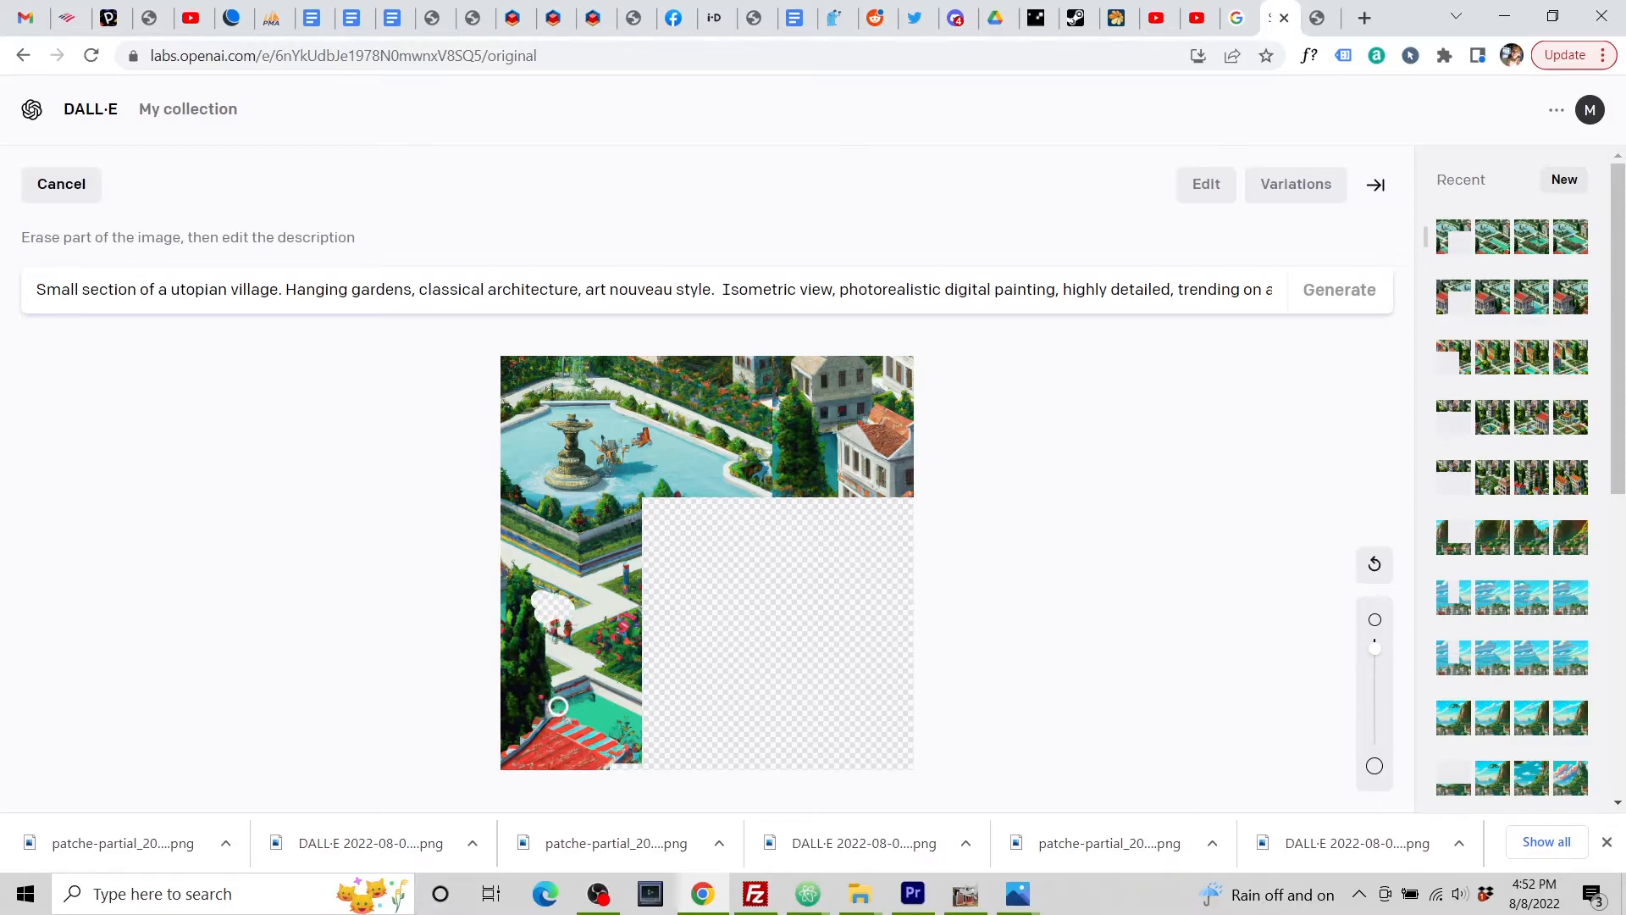
mouse_move(559, 697)
left_mouse_down()
mouse_move(638, 754)
mouse_move(637, 721)
mouse_move(571, 700)
mouse_move(638, 728)
left_mouse_up()
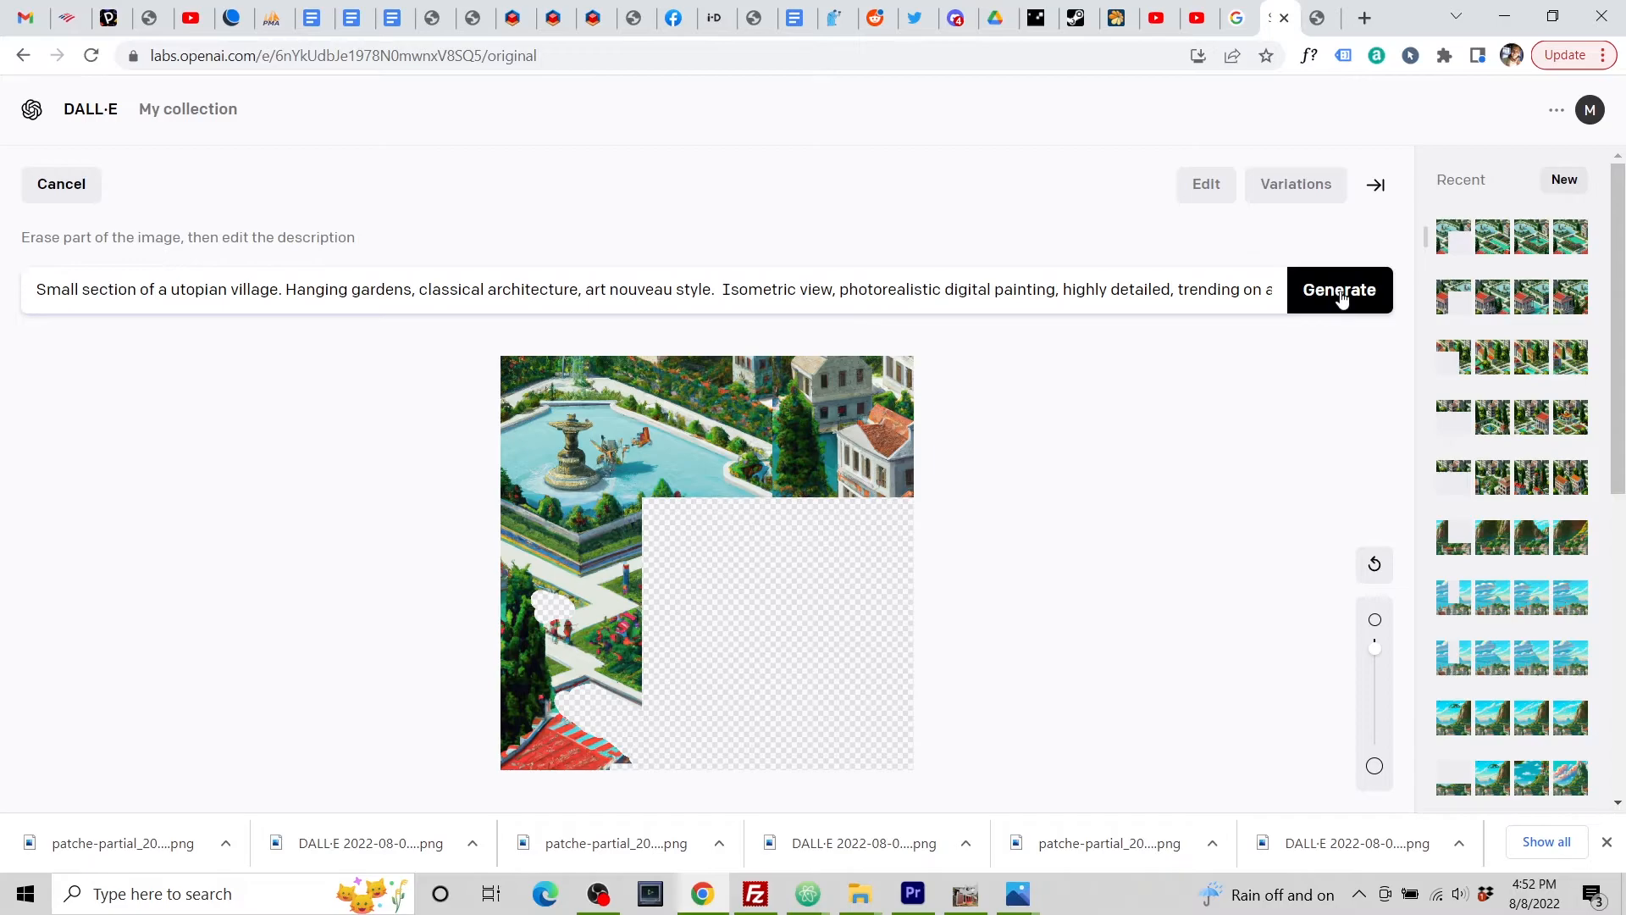
left_click(1340, 292)
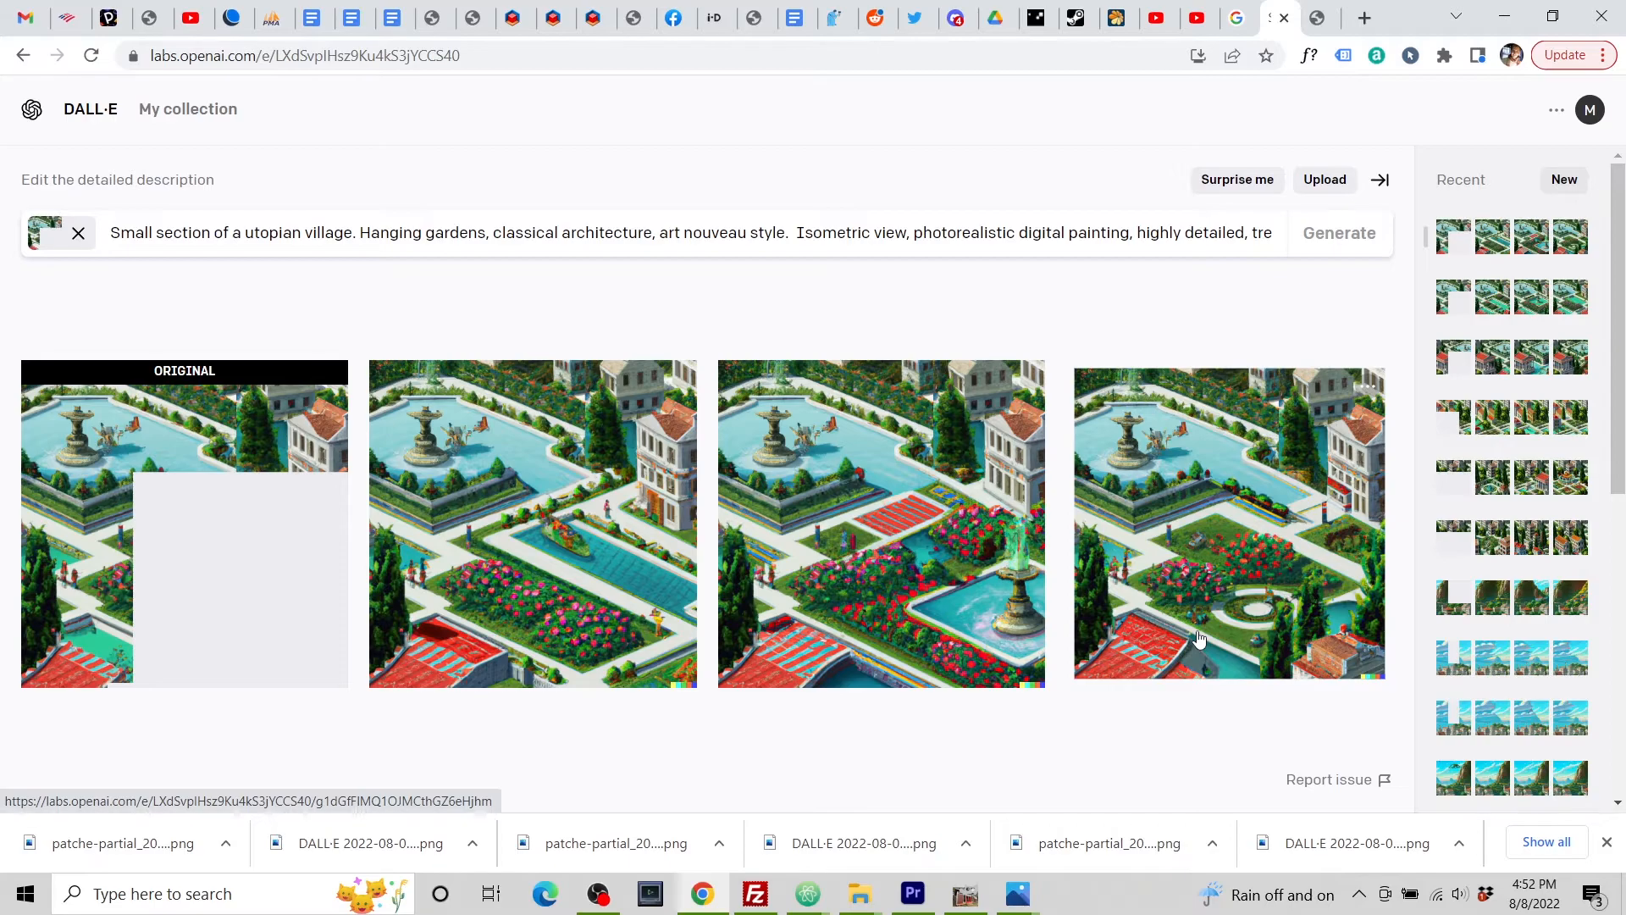
Step: Download the third generated garden image and upload it in PATCH-E as the completion of the empty area below the fountain's right side
left_click(1198, 559)
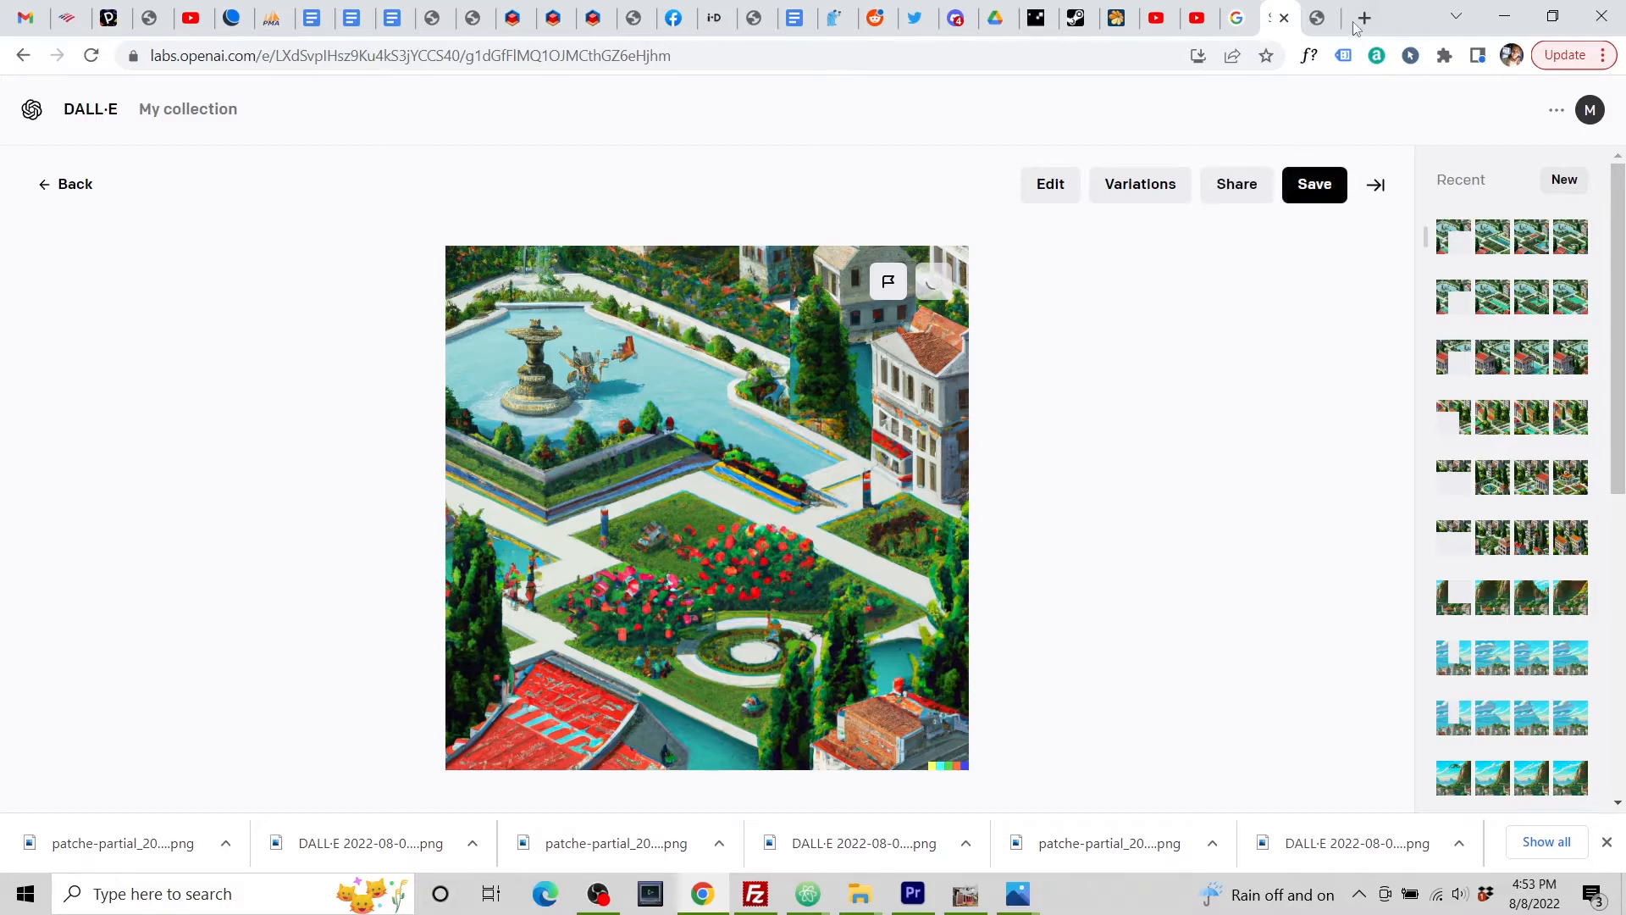
left_click(1317, 18)
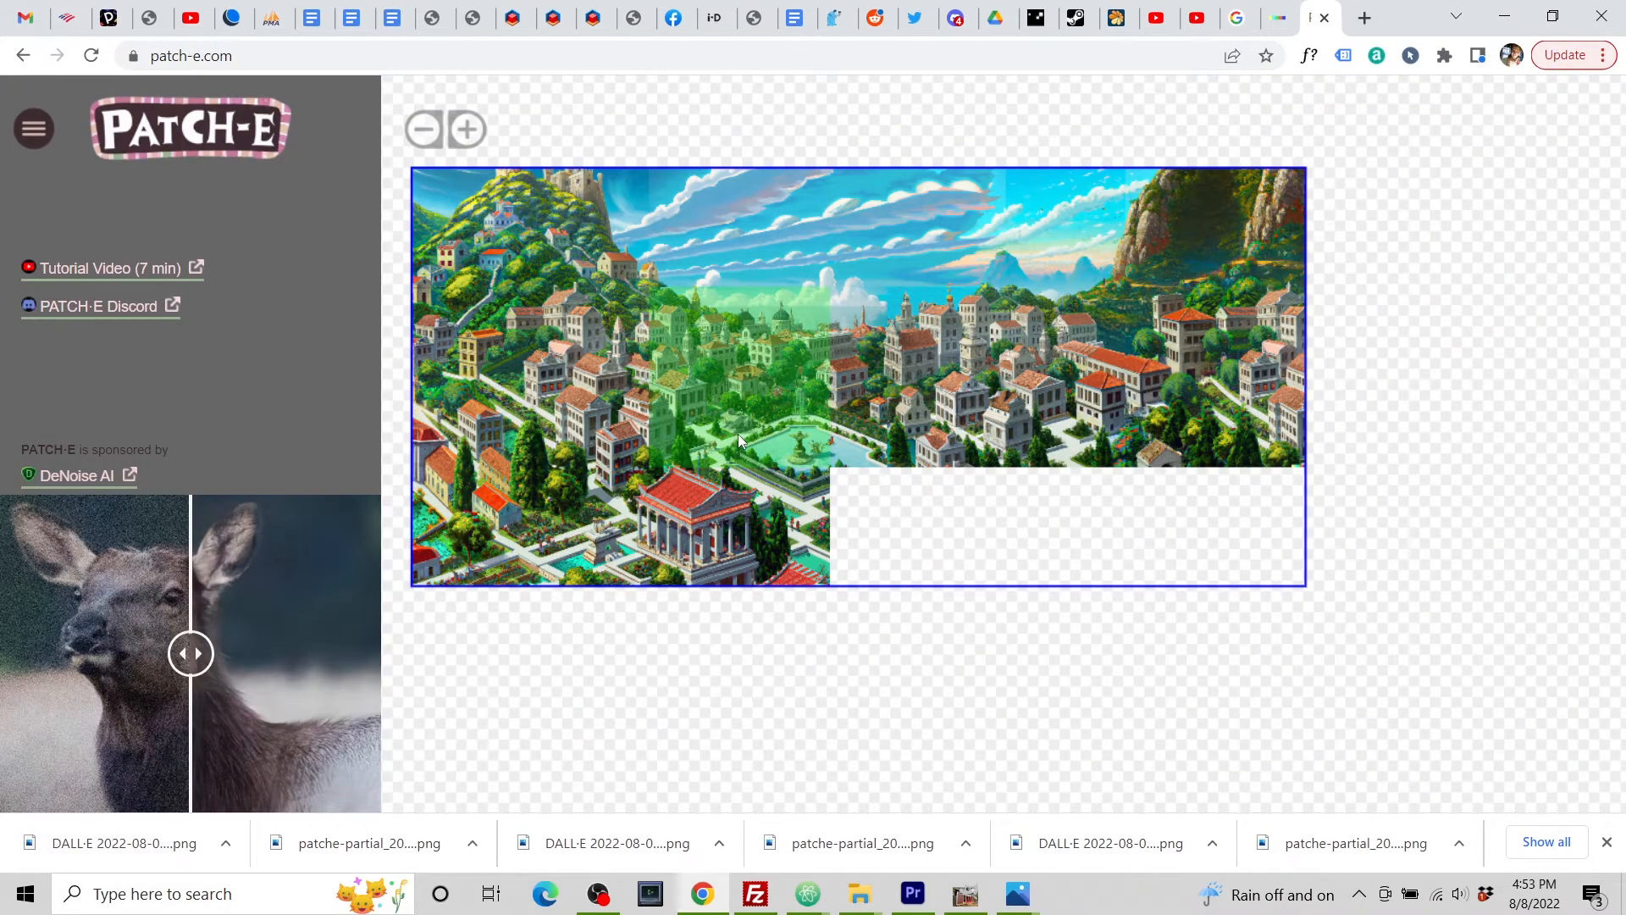
left_click(876, 510)
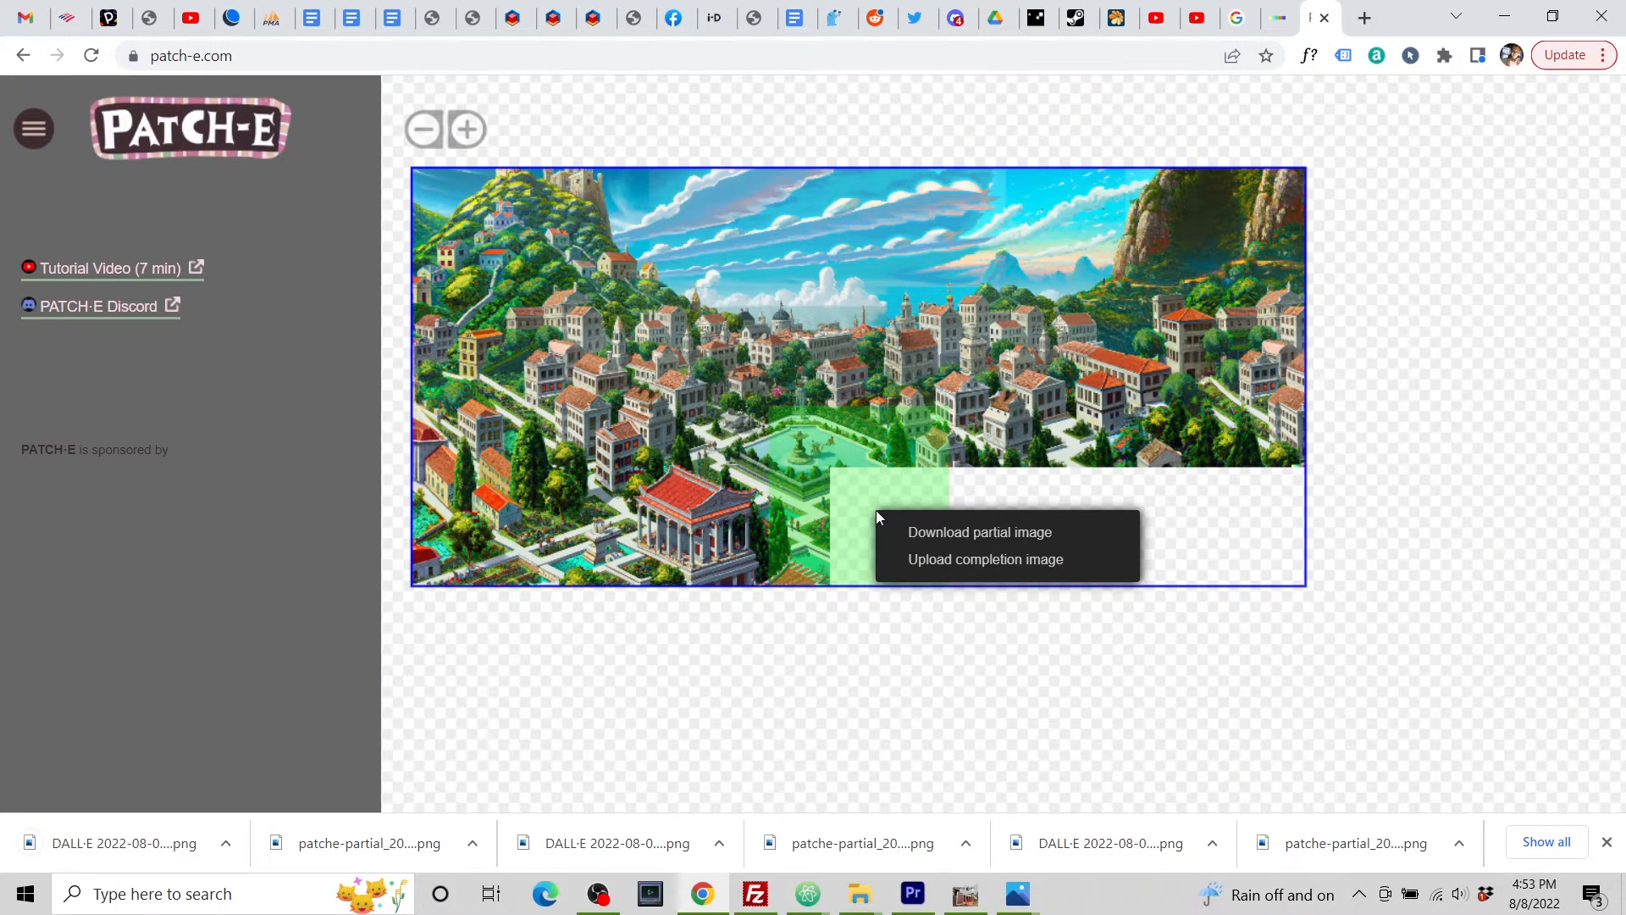
left_click(960, 559)
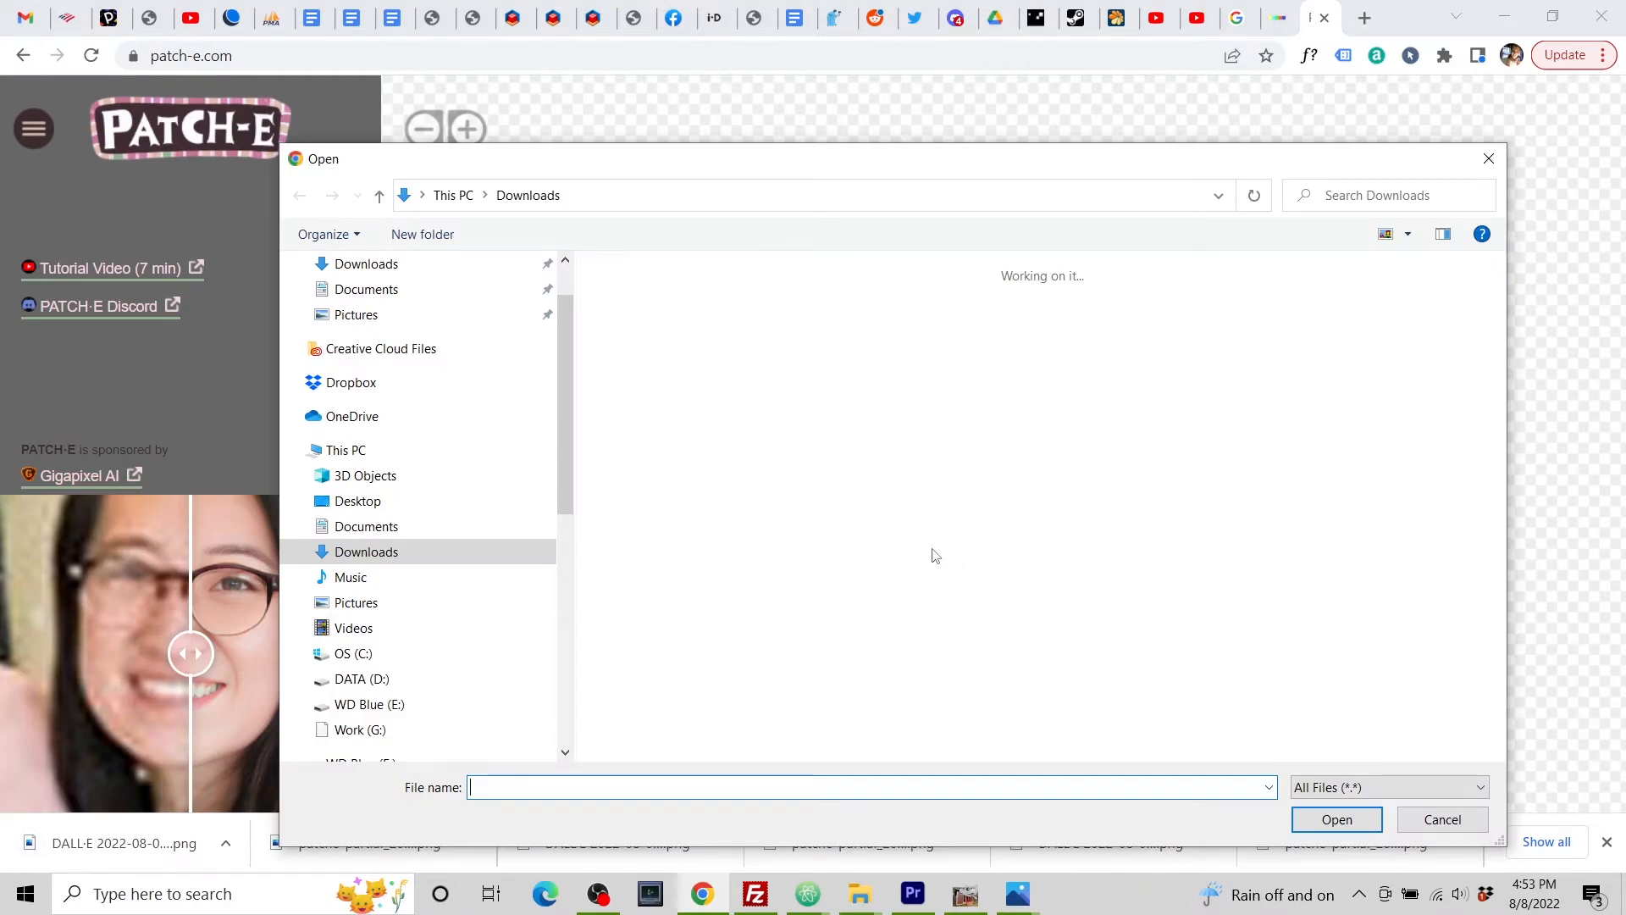
left_click(792, 426)
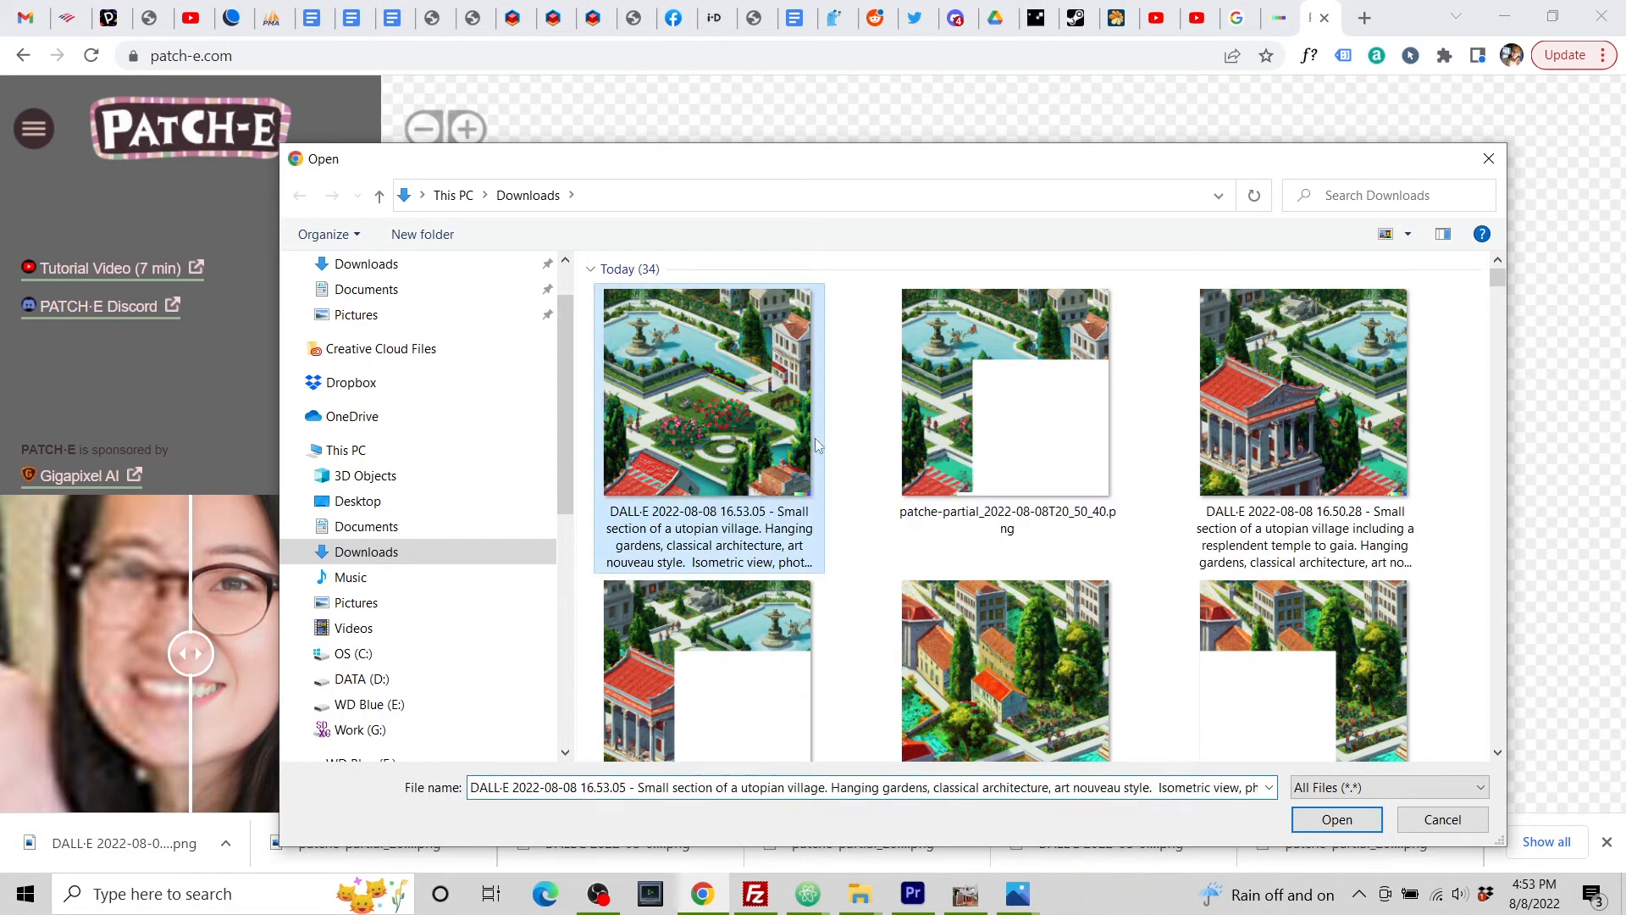
left_click(1321, 820)
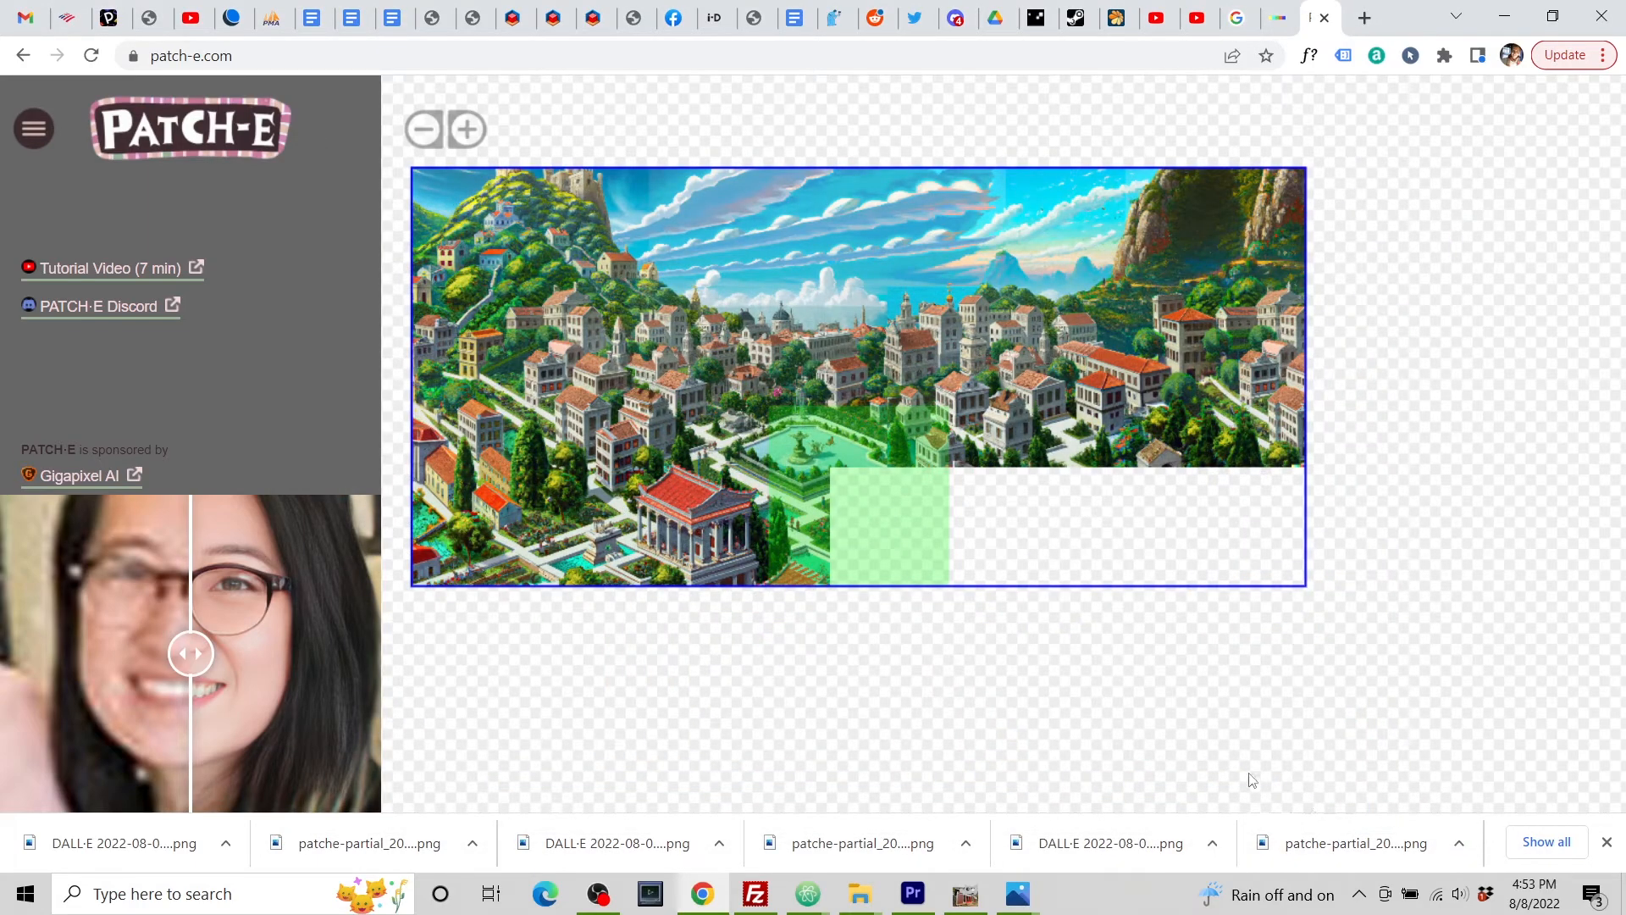
Step: Download the partial image of the empty area below the flowering tree, leaving a narrow gap beside the finished rose garden
left_click(1044, 513)
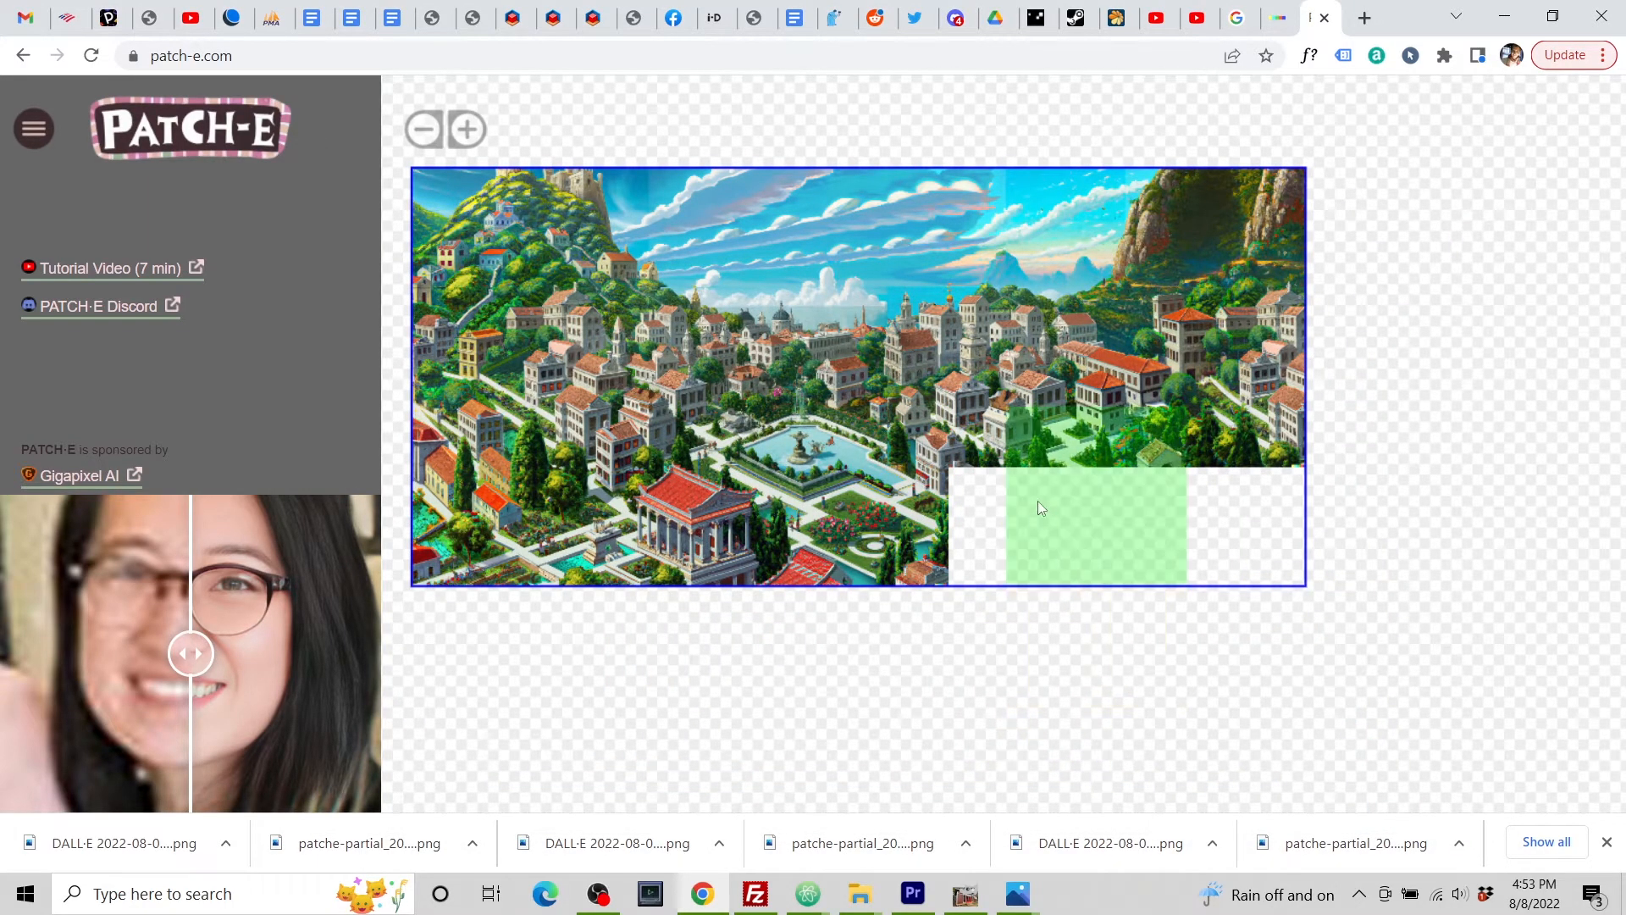
left_click(989, 502)
right_click(1104, 539)
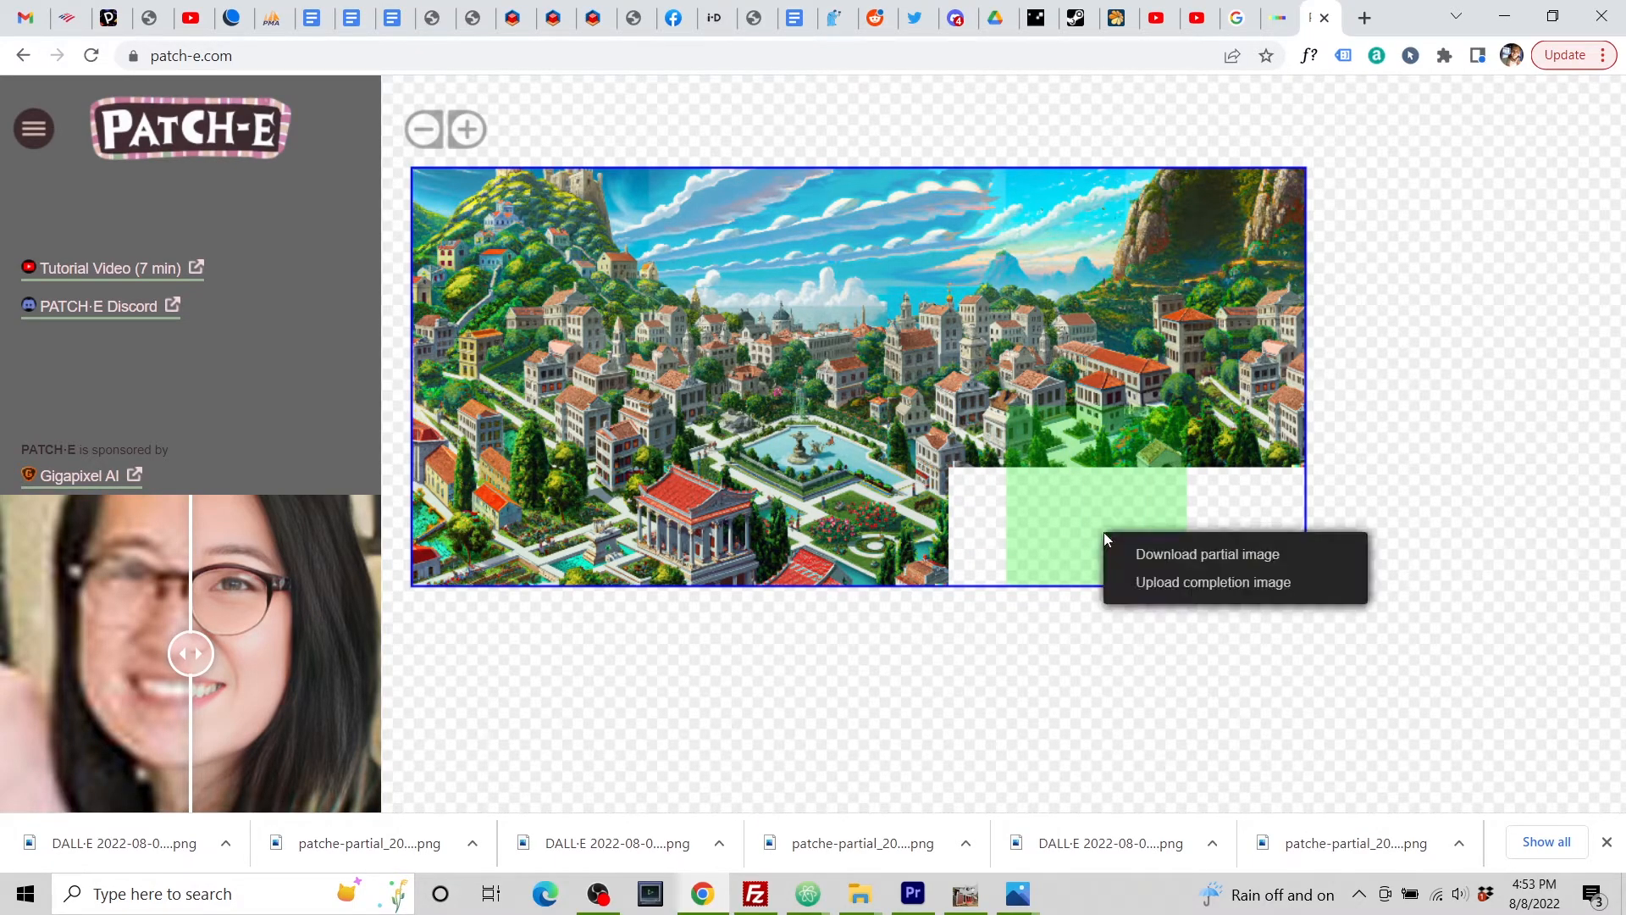
left_click(1162, 557)
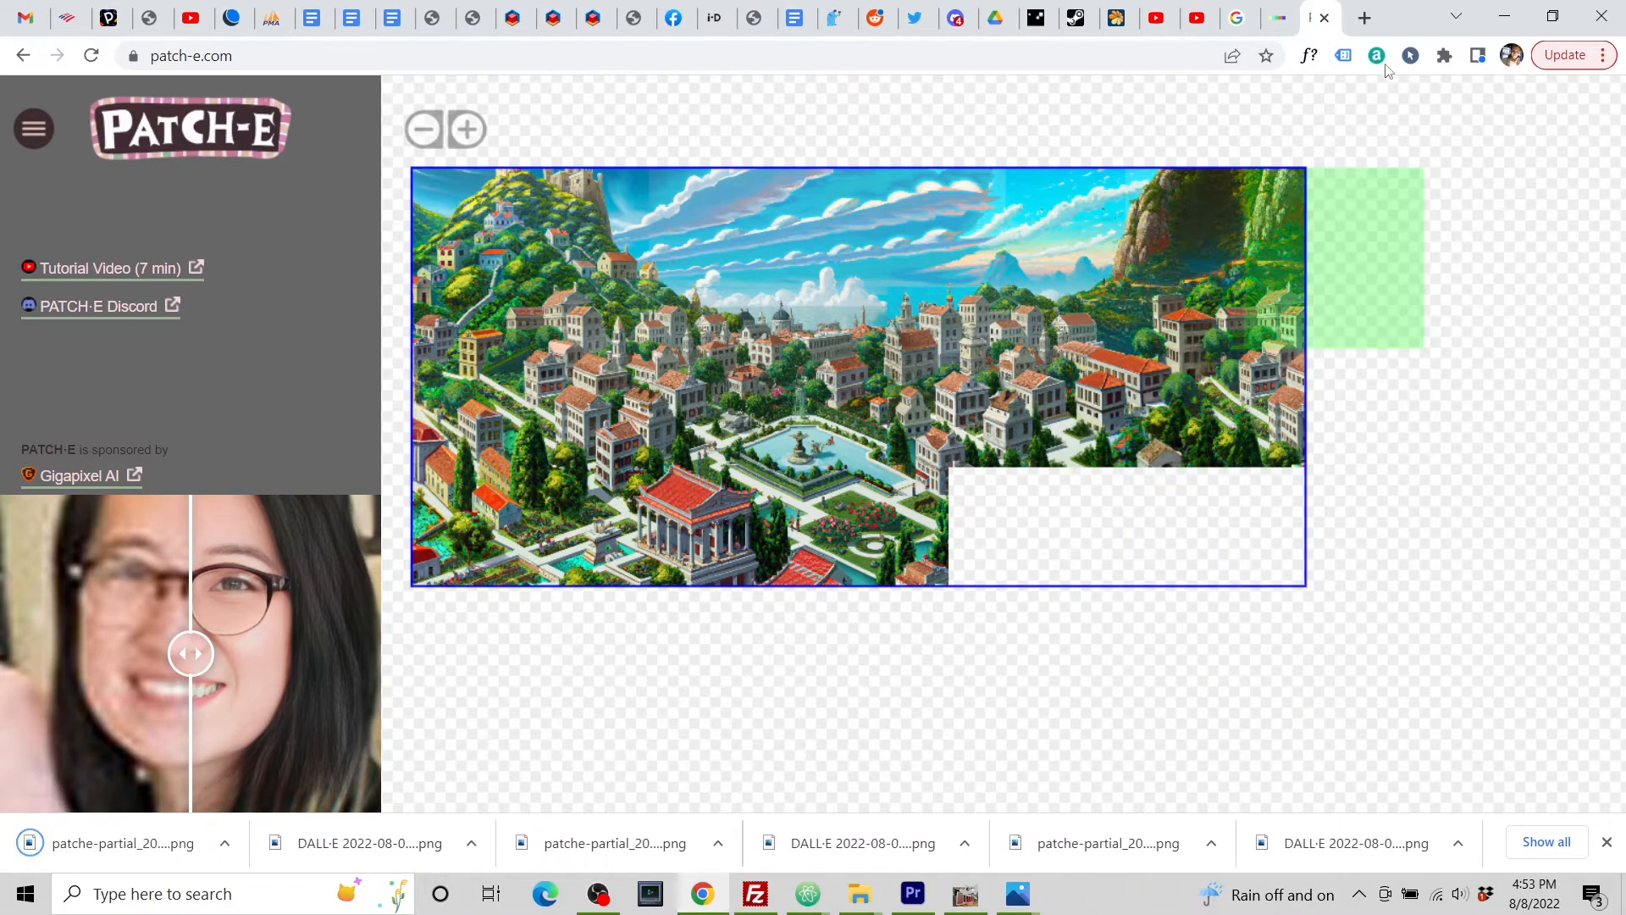
Step: Switch to DALL·E and upload patche-partial_2022-08-08T20_53_42.png for editing with the full crop
left_click(1279, 23)
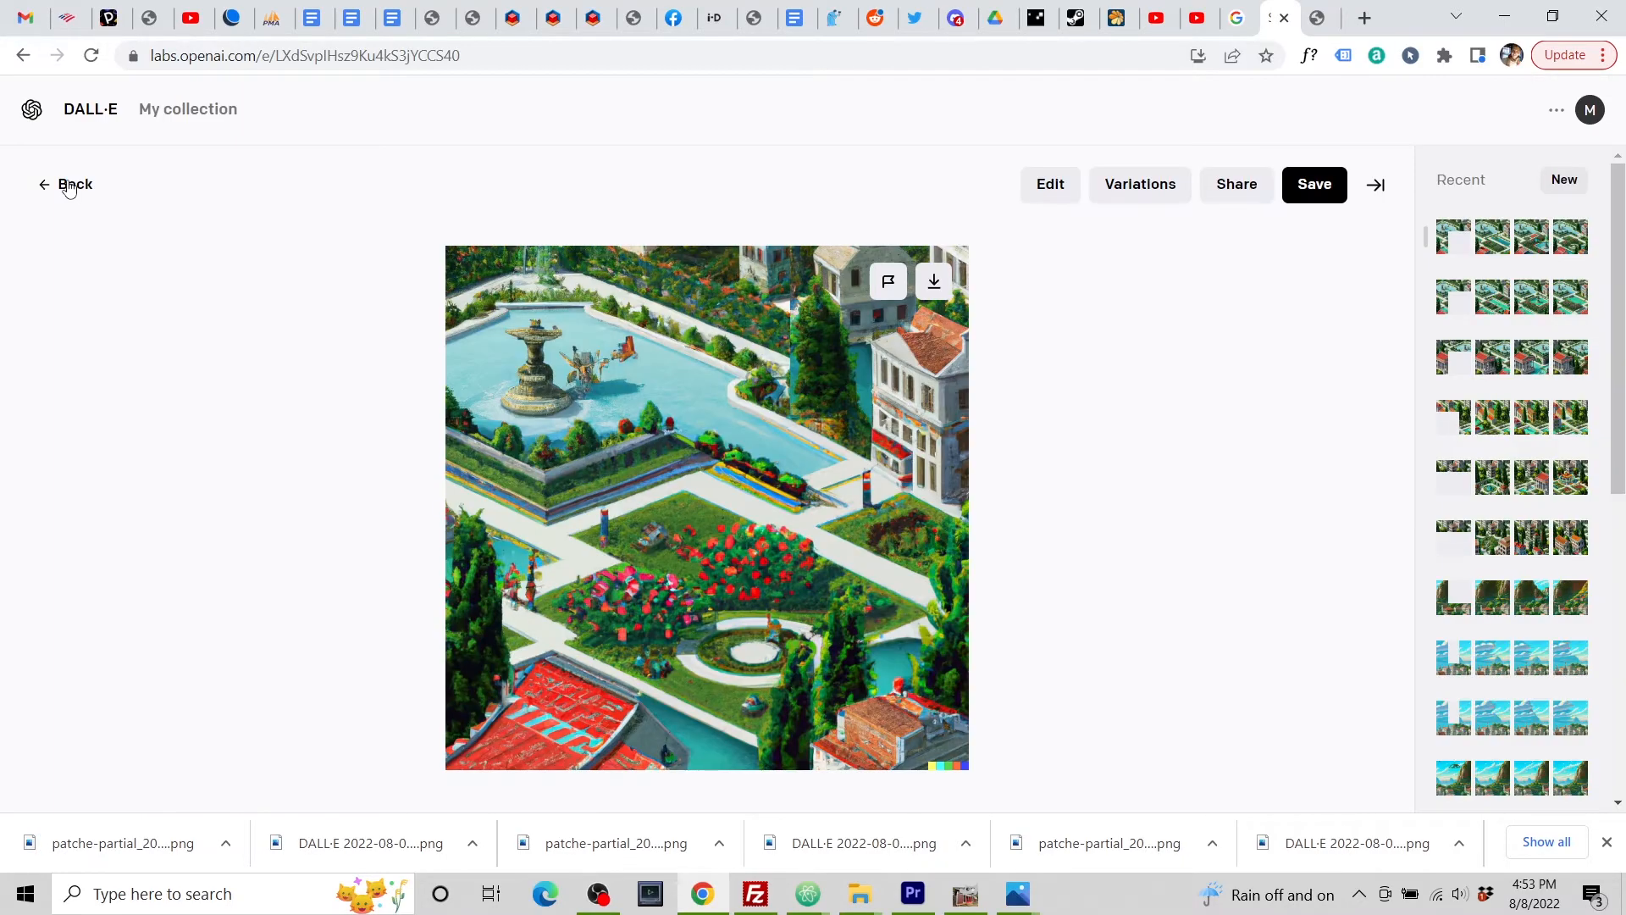
left_click(69, 186)
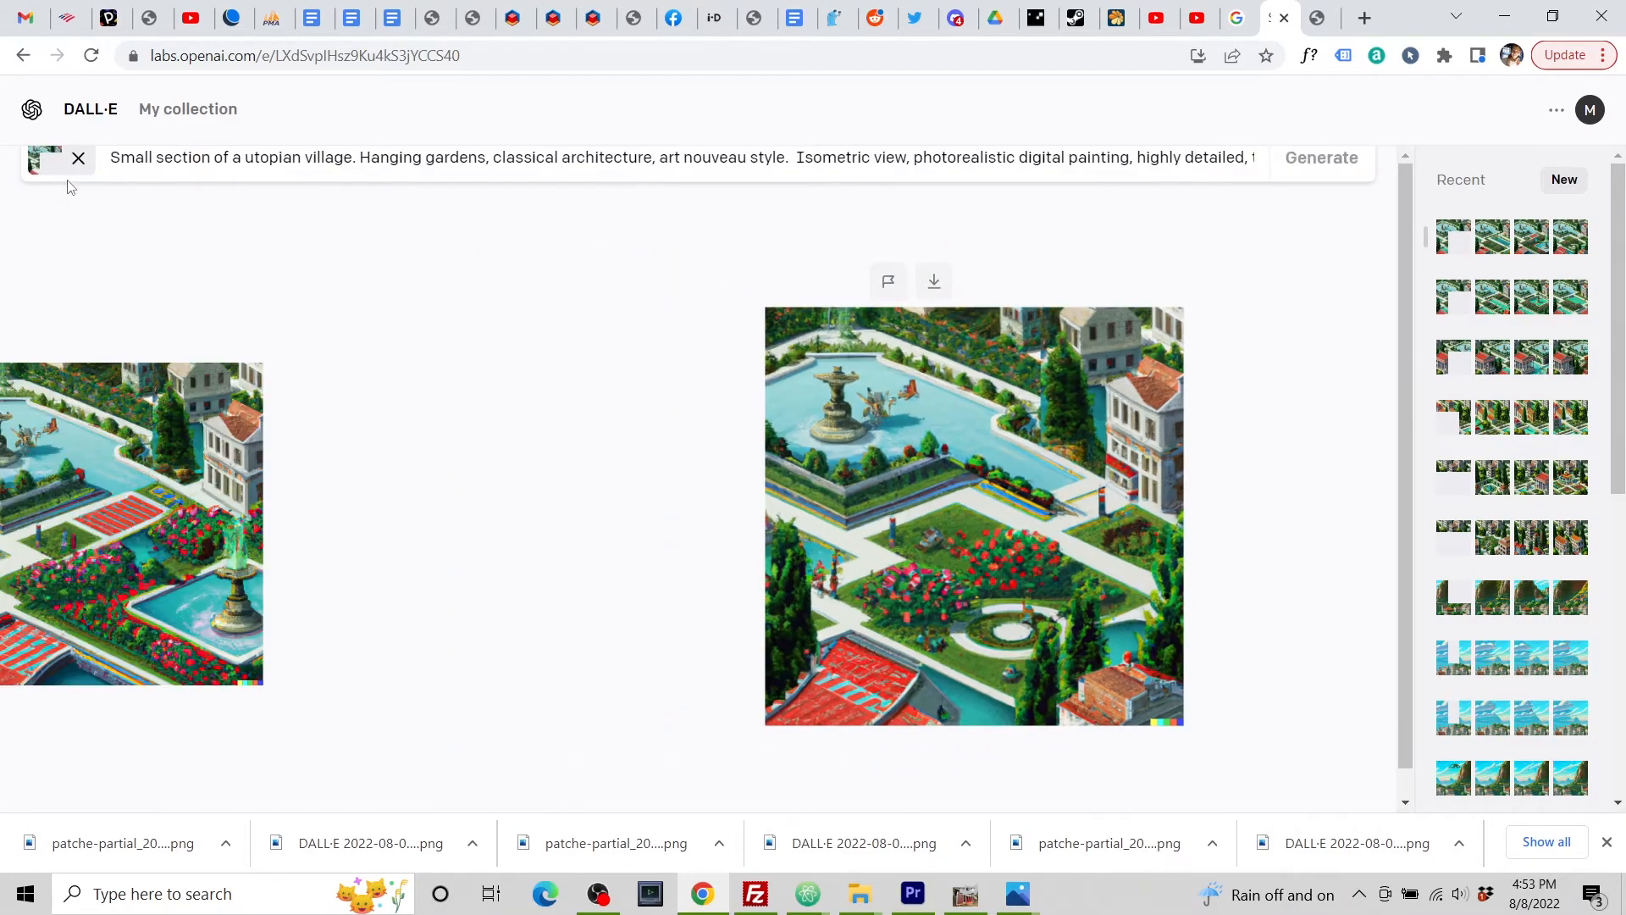
left_click(1322, 182)
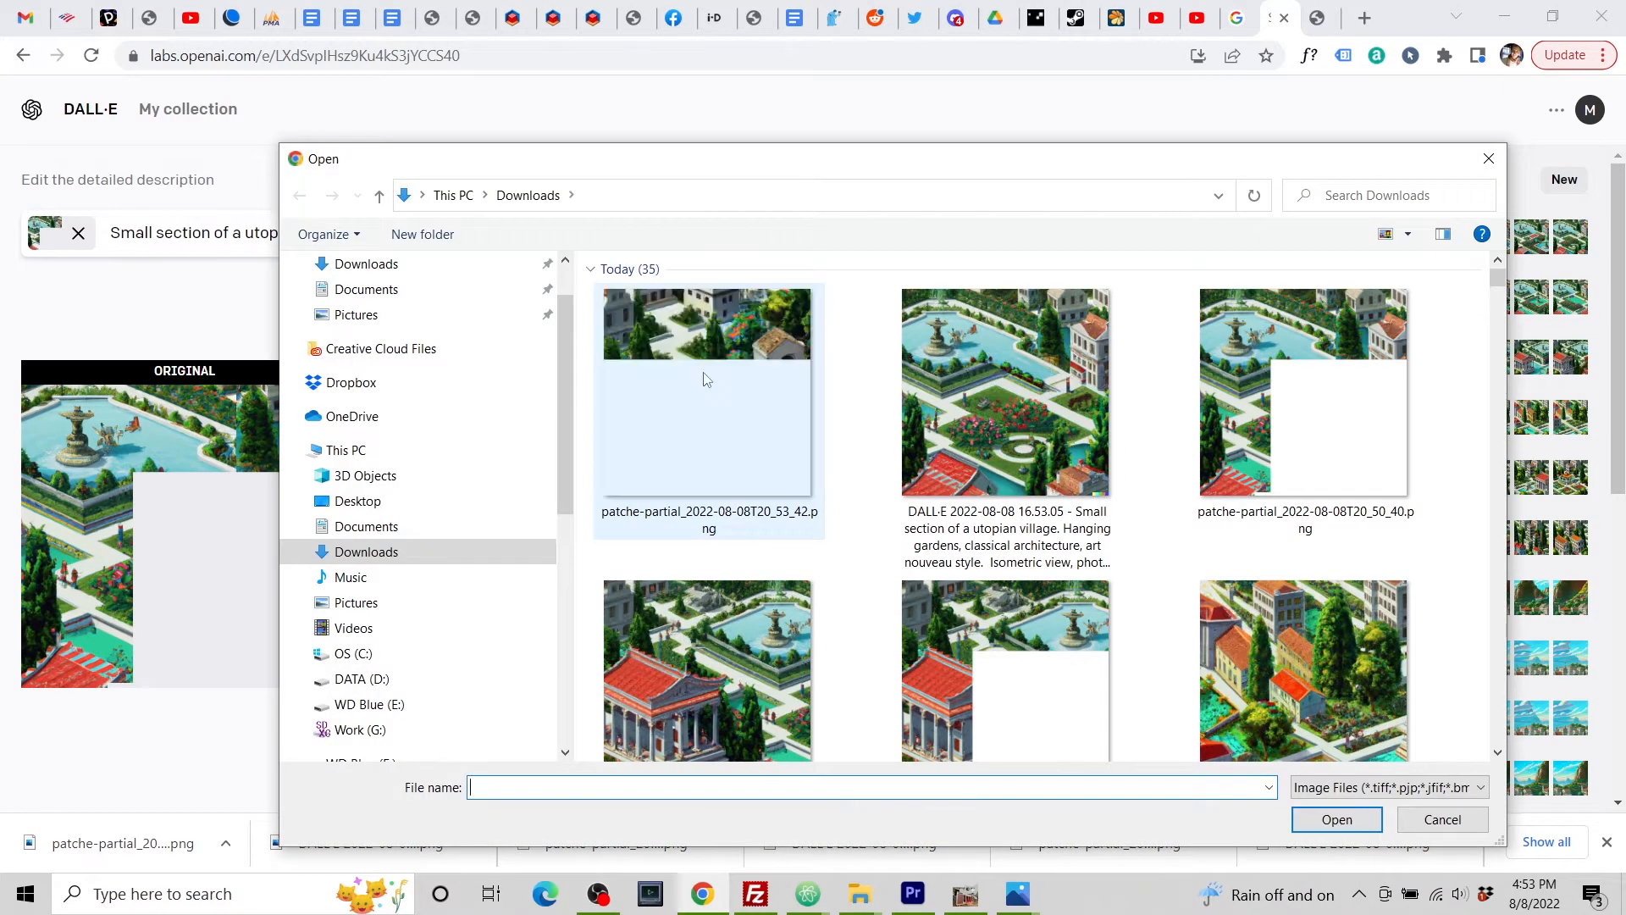
left_click(701, 378)
left_click(1328, 822)
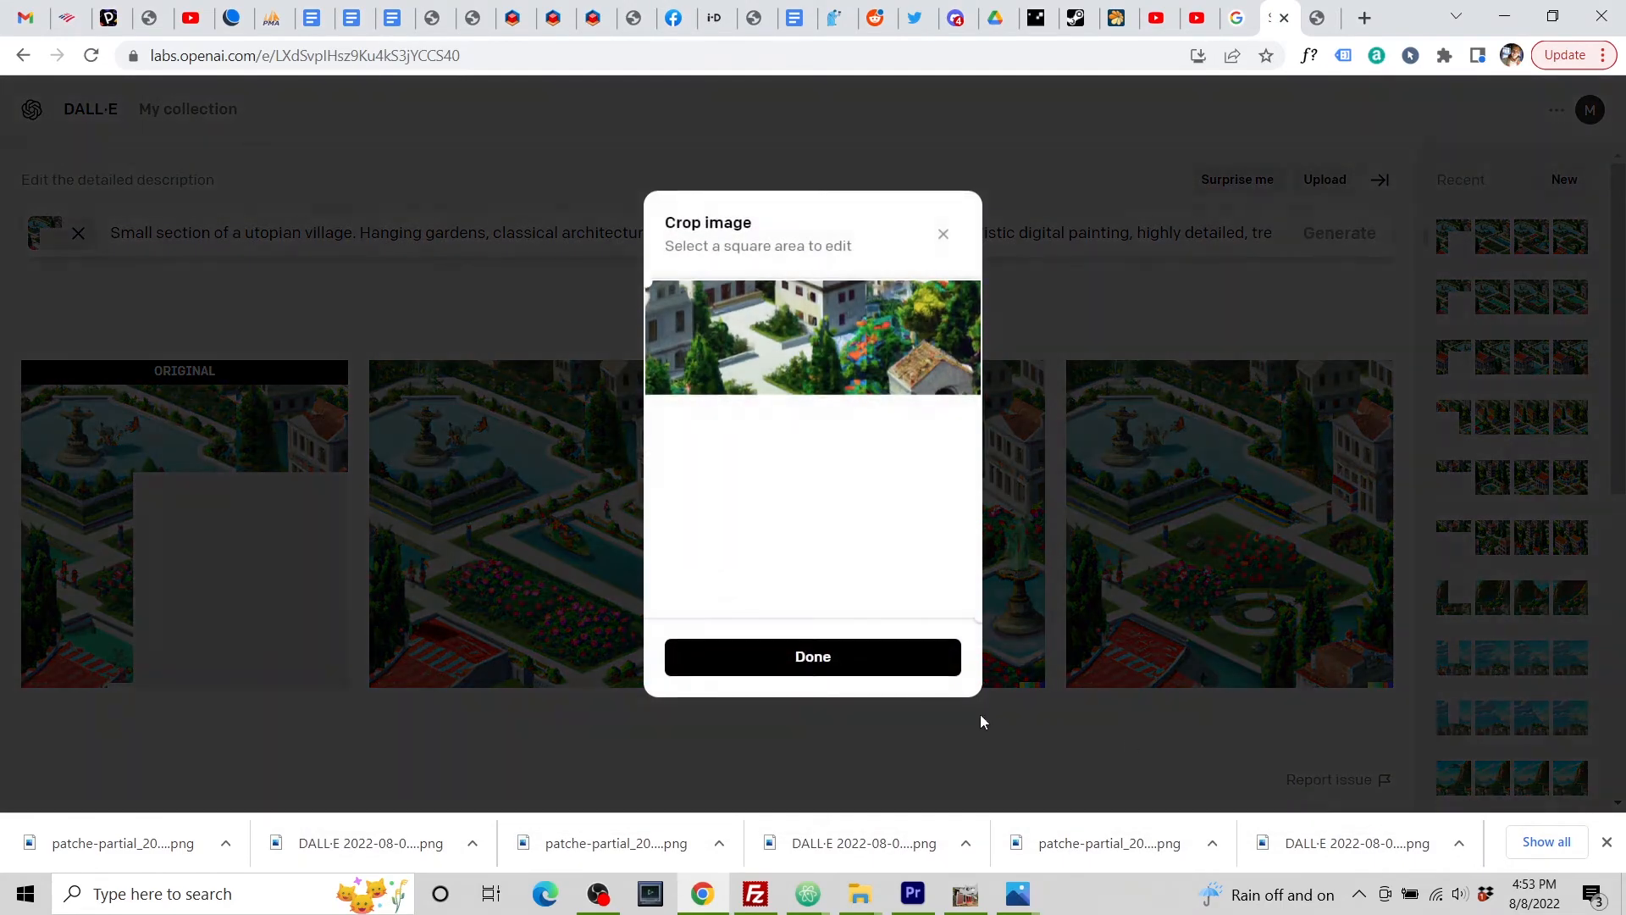
left_click(876, 661)
left_click(839, 637)
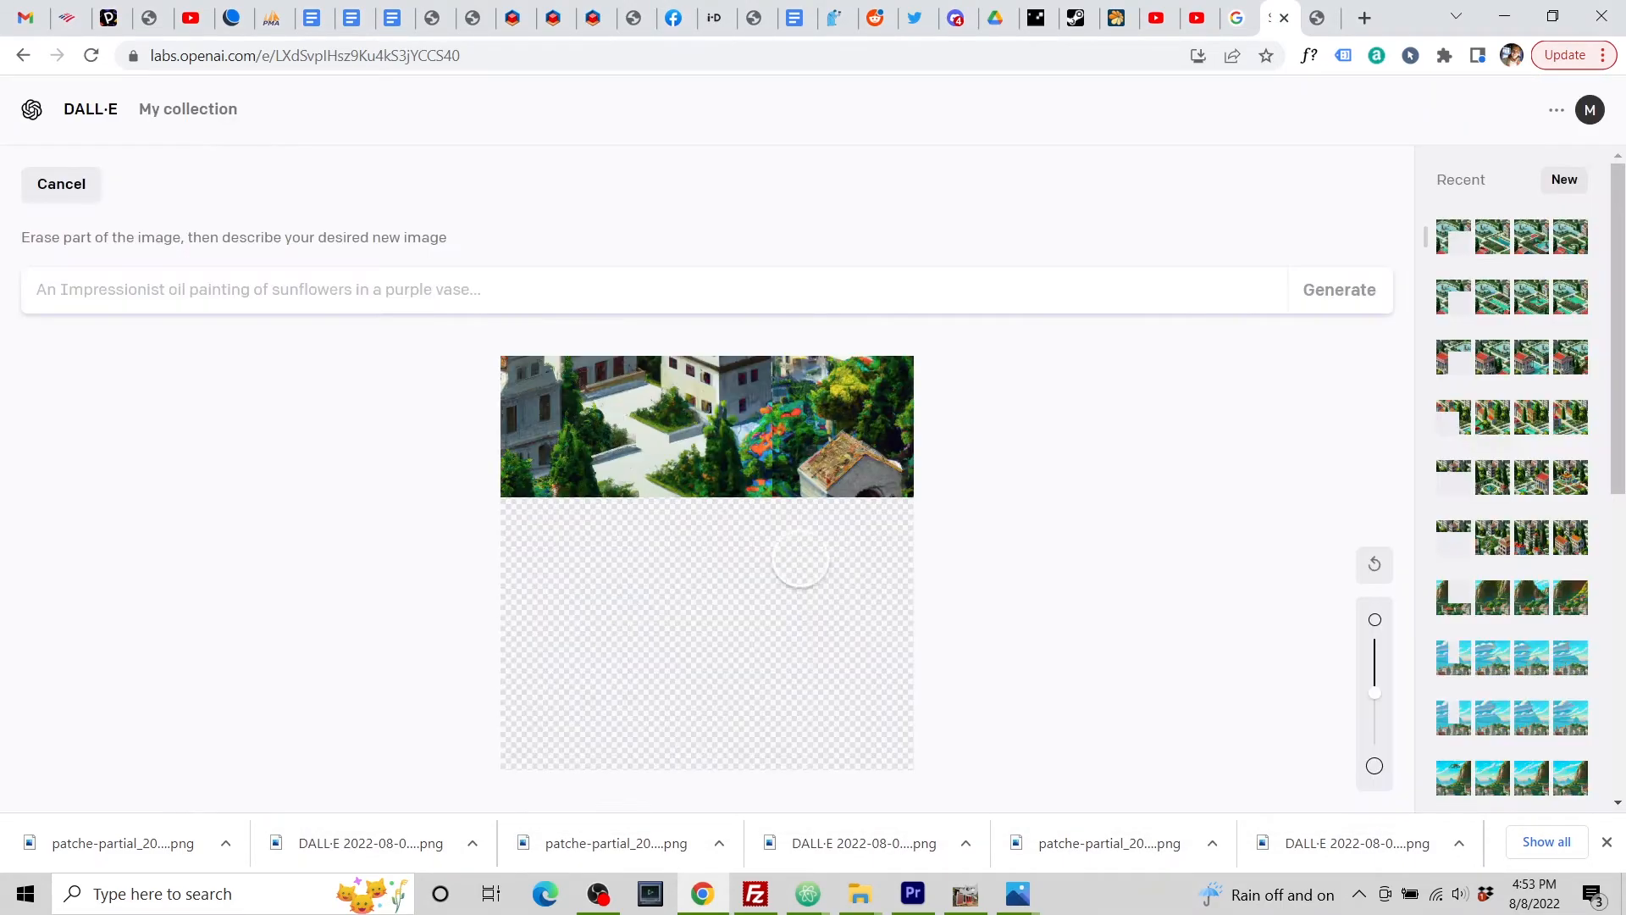
Step: Generate fills for the uploaded section from the copied prompt, removing the phrase "including a resplendent temple to gaia"
left_click(320, 290)
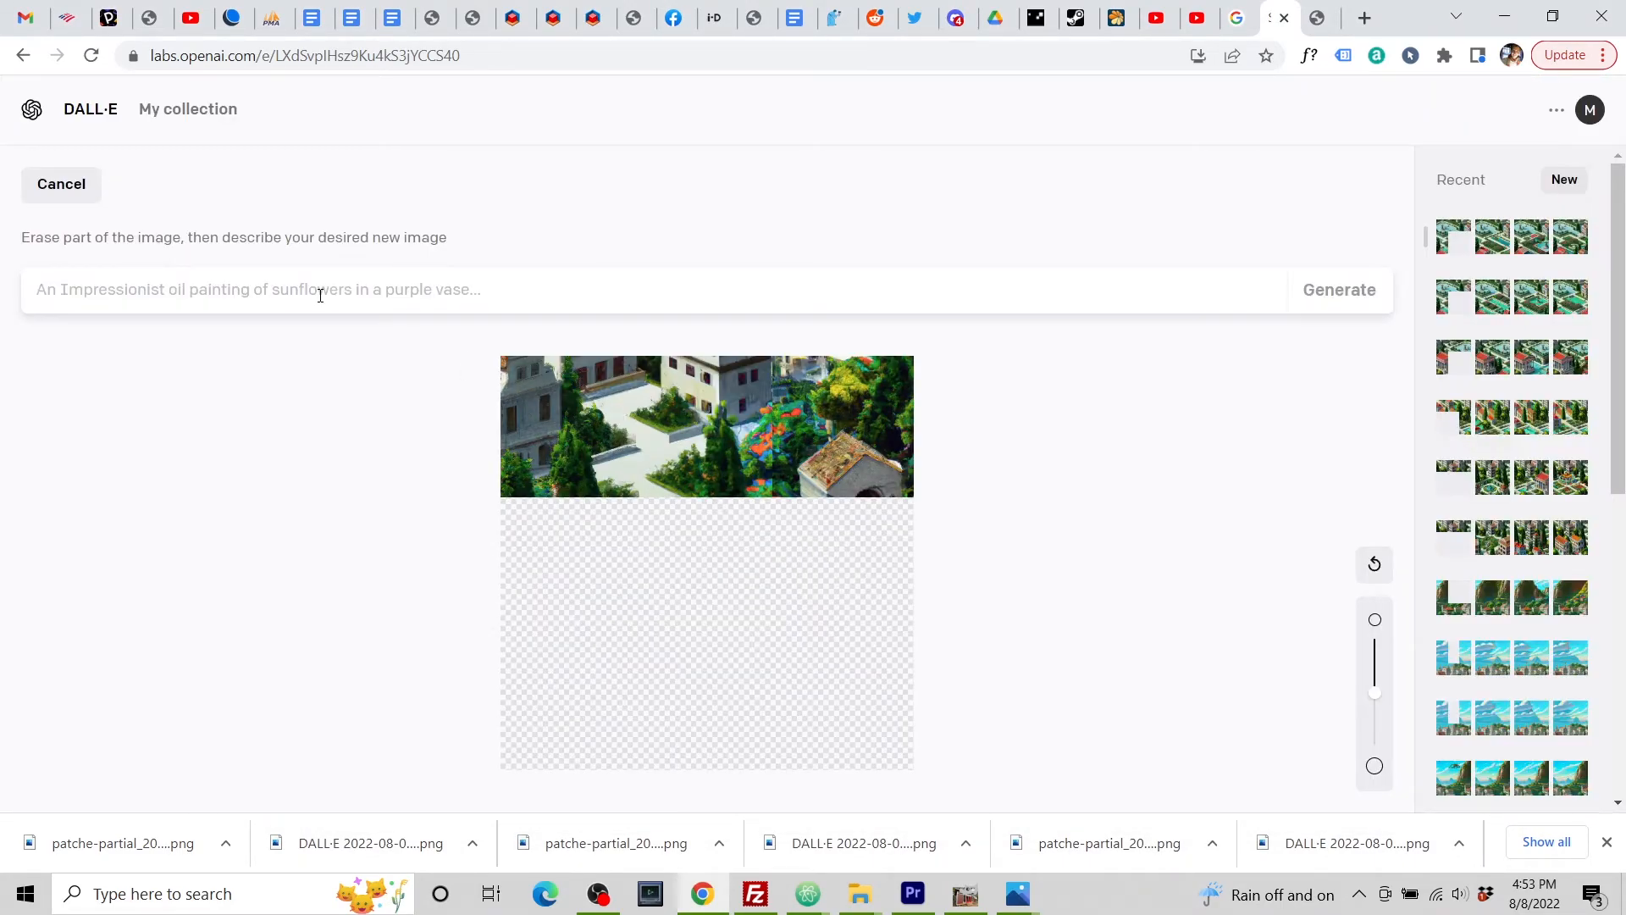
type("Small section of a utopian village including a resplendent temple to gaia. Hanging gardens, classical architecture, art nouveau style.  Isometric view, photorealistic digital painting, highly detailed, trending on artstation")
left_click_drag(115, 289, 4, 282)
left_click(235, 288)
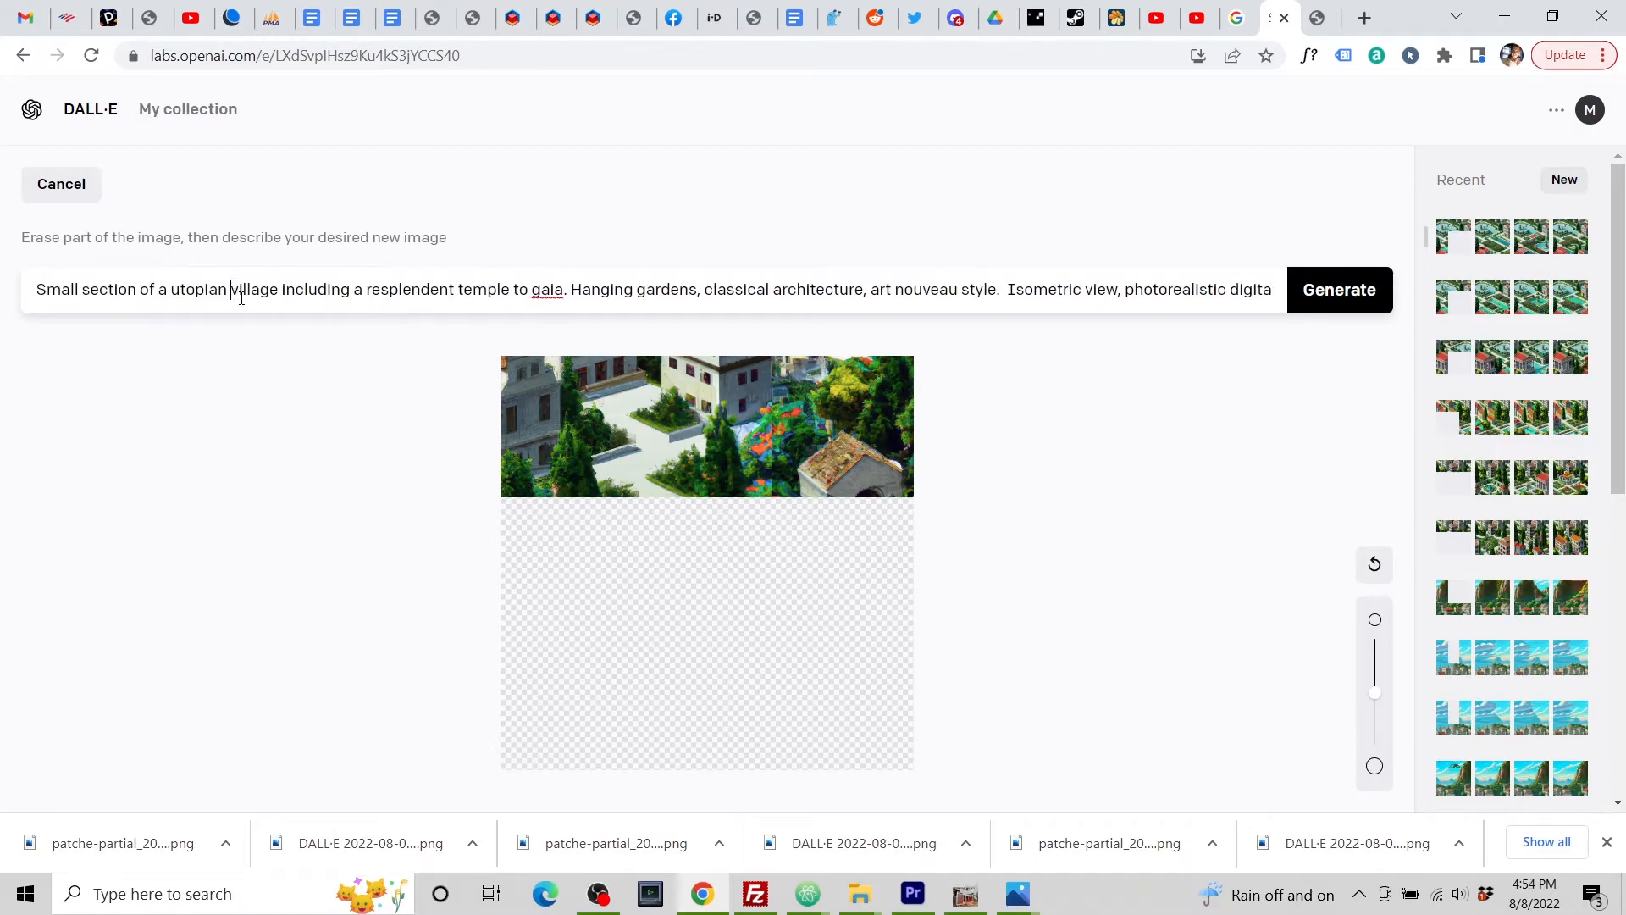
left_click_drag(277, 291, 560, 305)
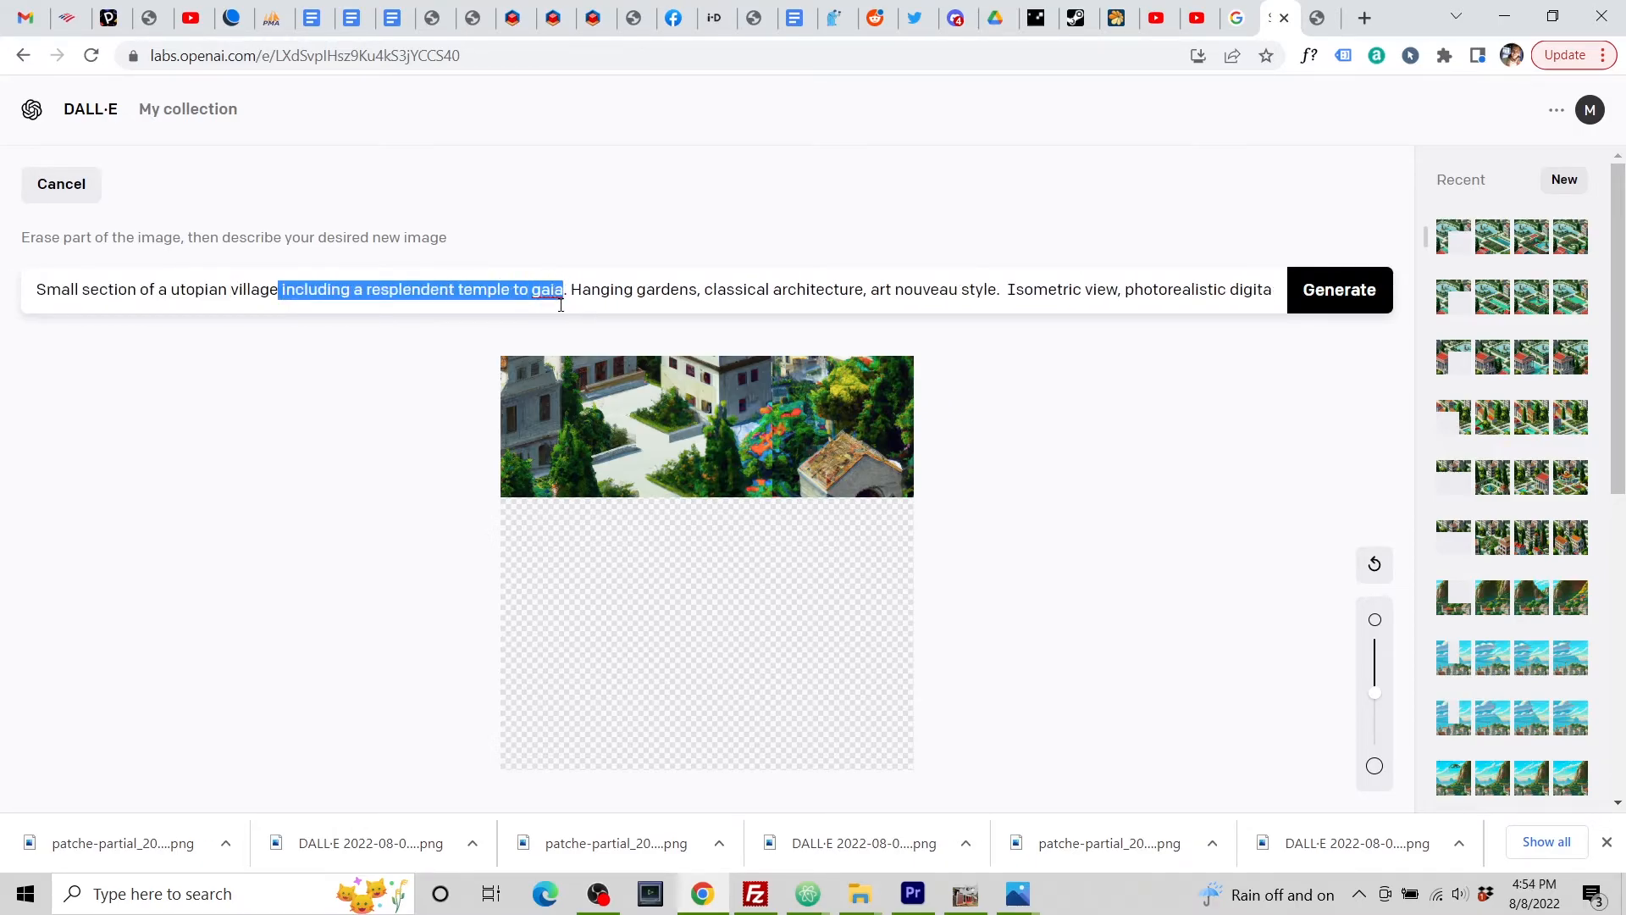
key("BackSpace")
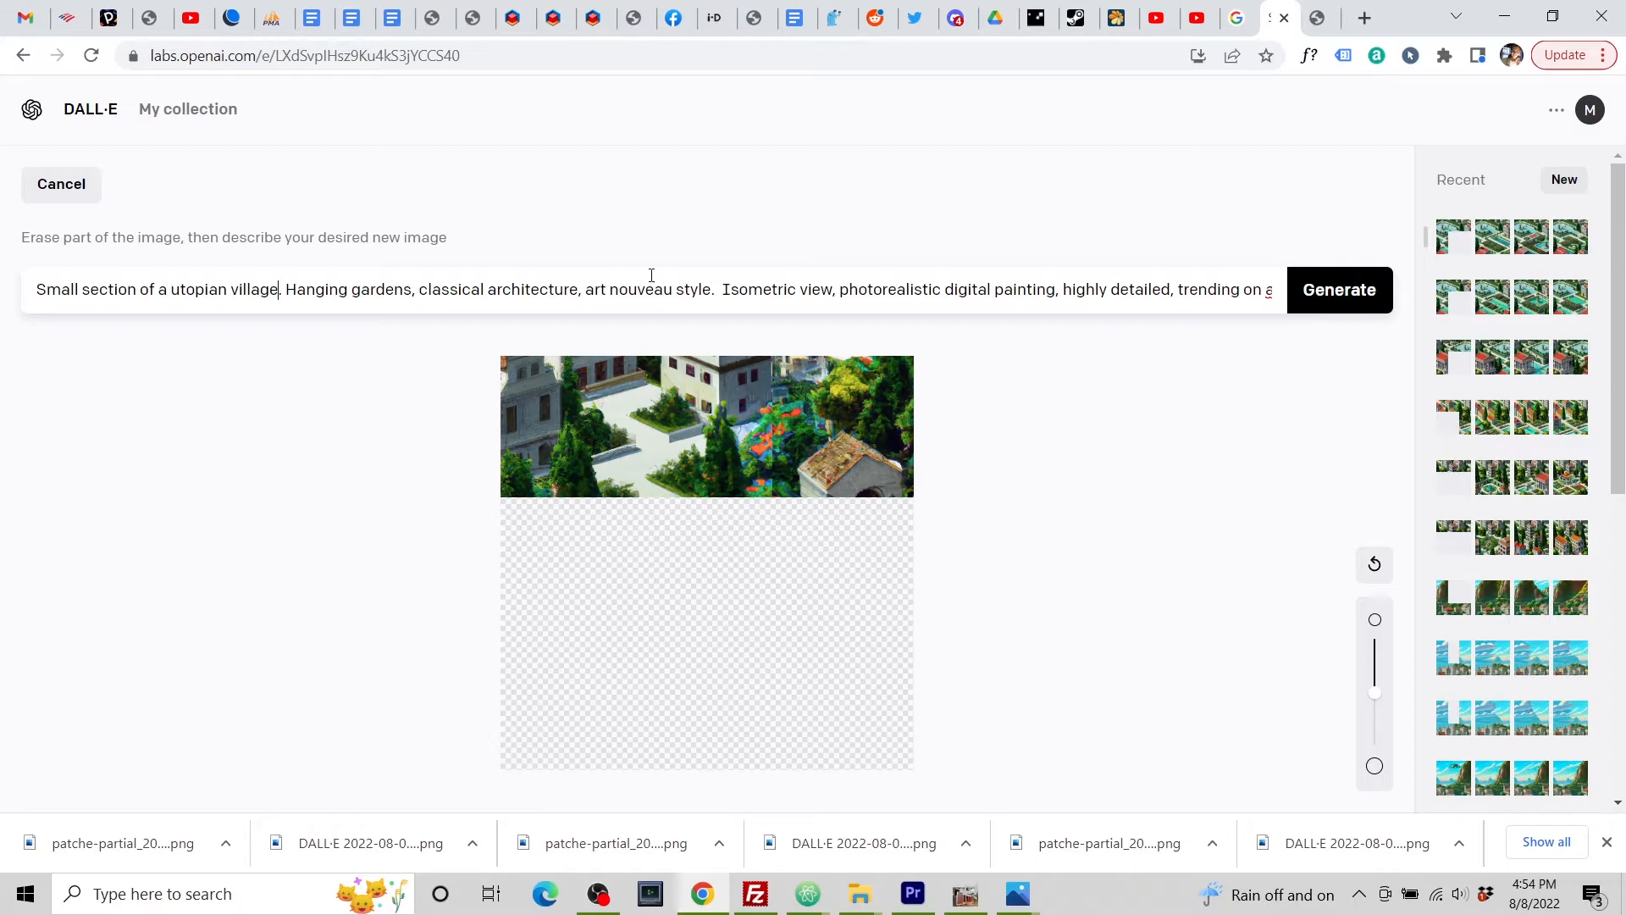
left_click(1346, 295)
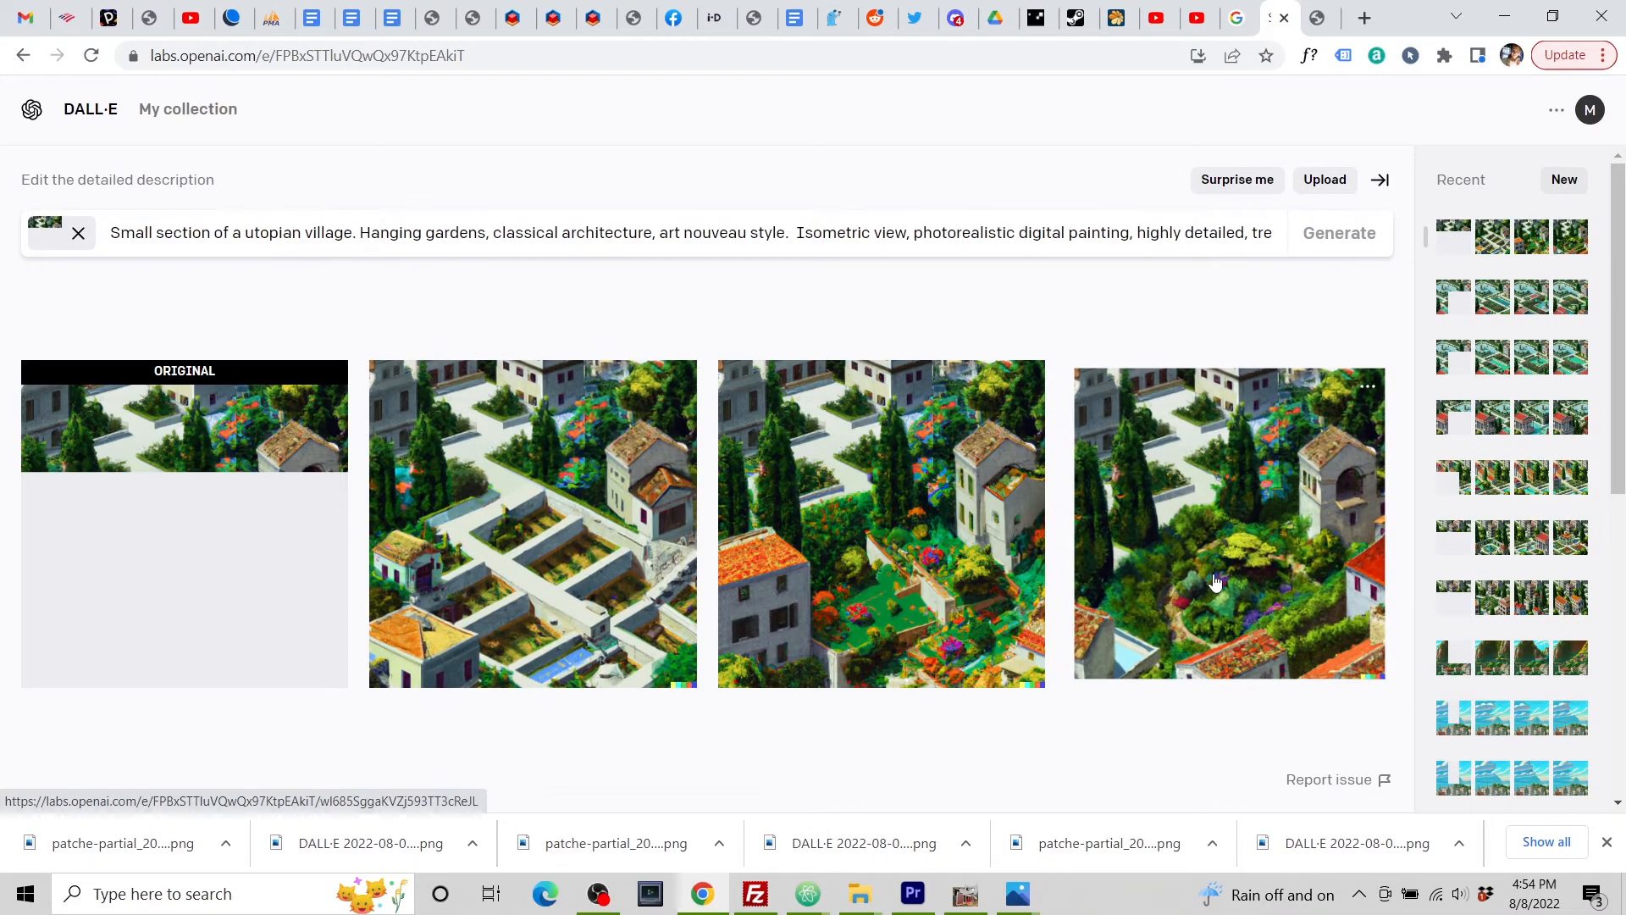
Step: Download the third generated image, with the round garden and tower, and upload it in PATCH-E as the completion of the matching empty area
left_click(1215, 580)
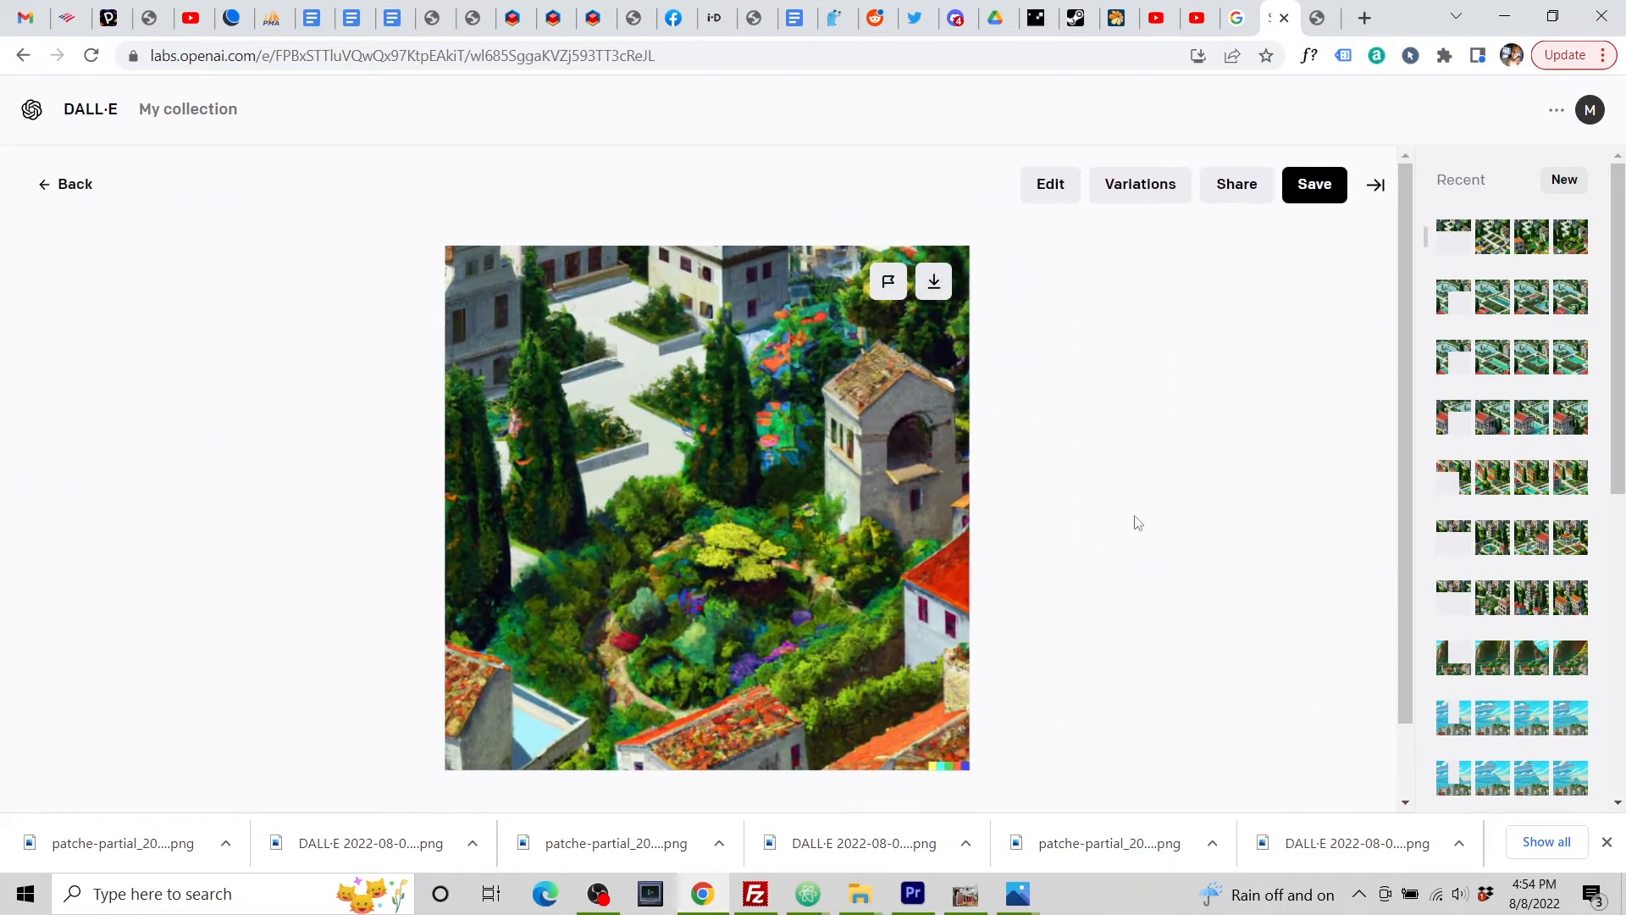
left_click(932, 271)
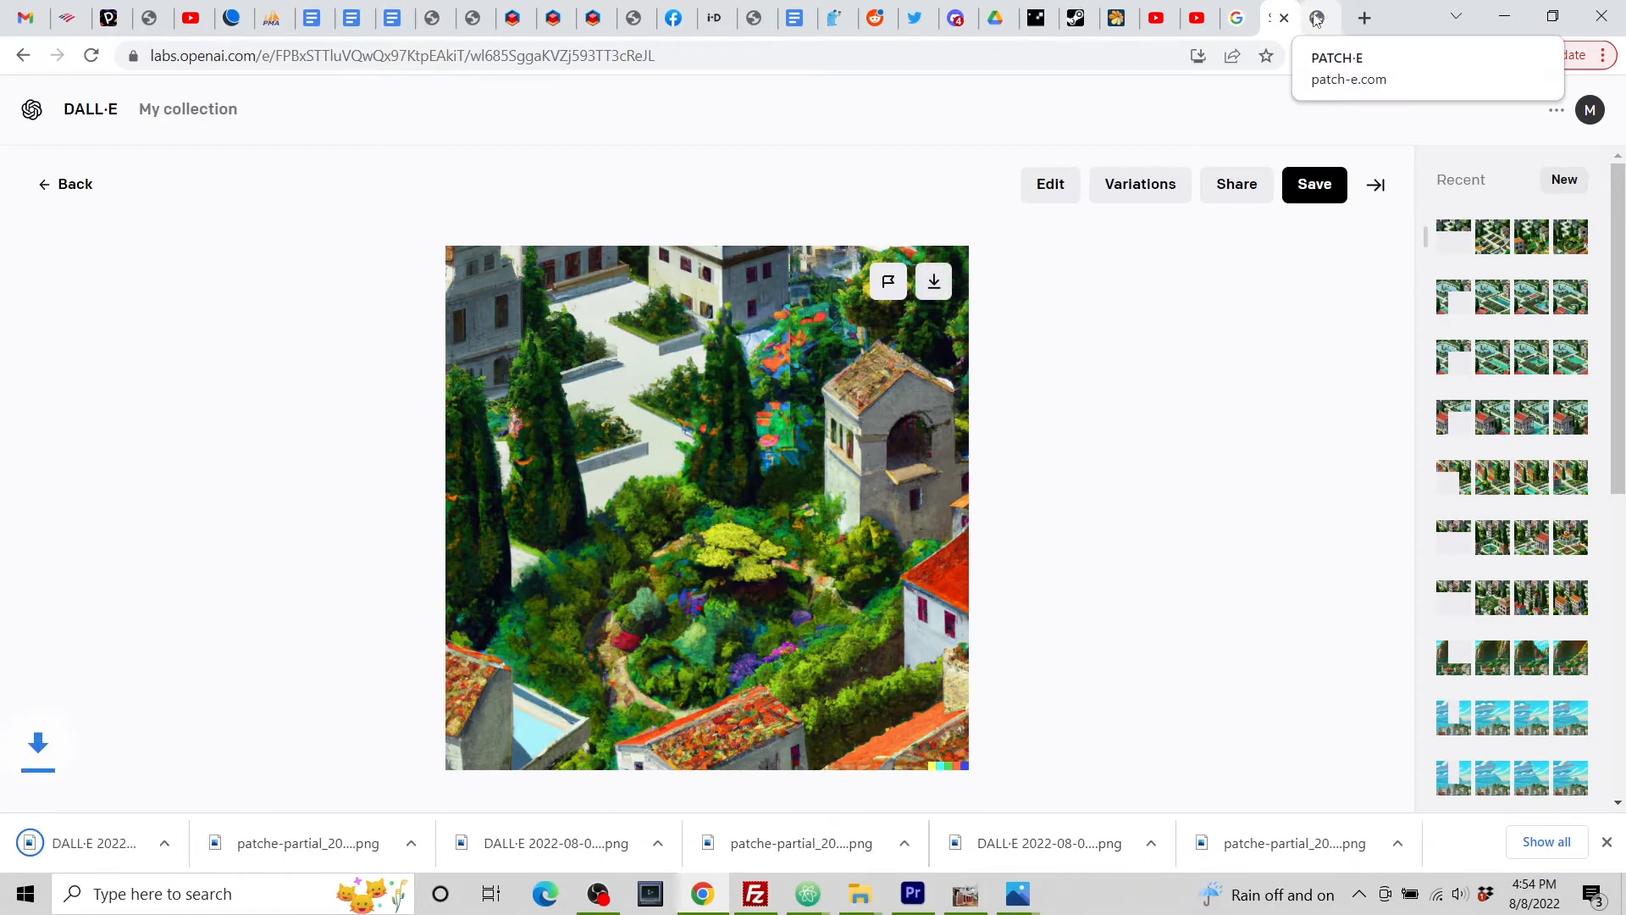
left_click(1315, 19)
left_click(1112, 505)
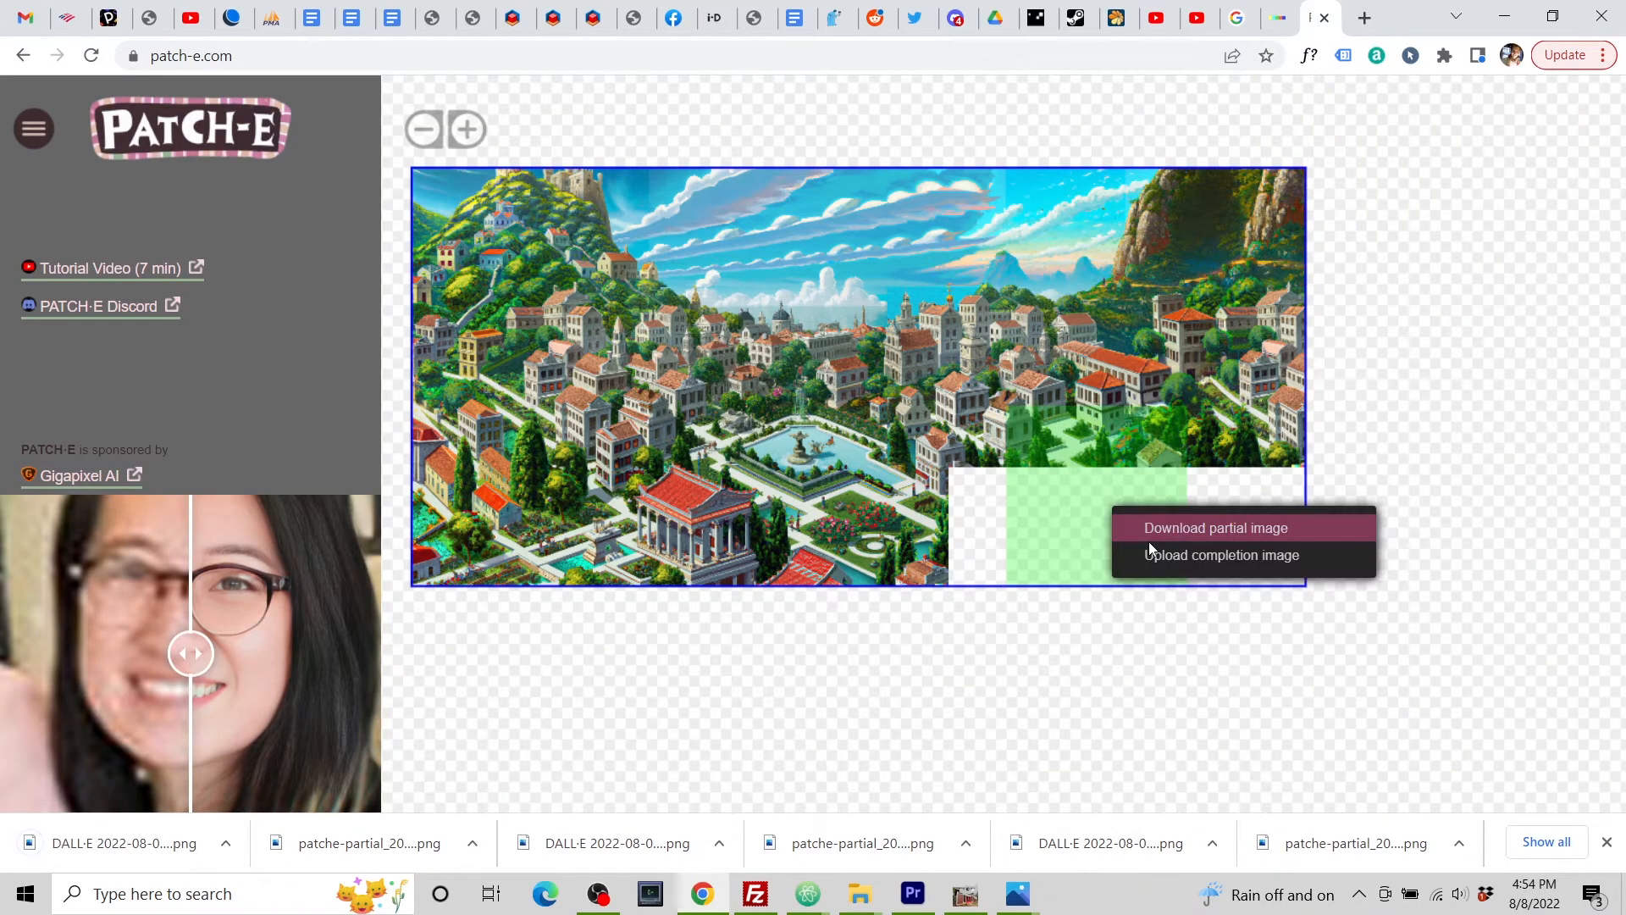
left_click(1188, 533)
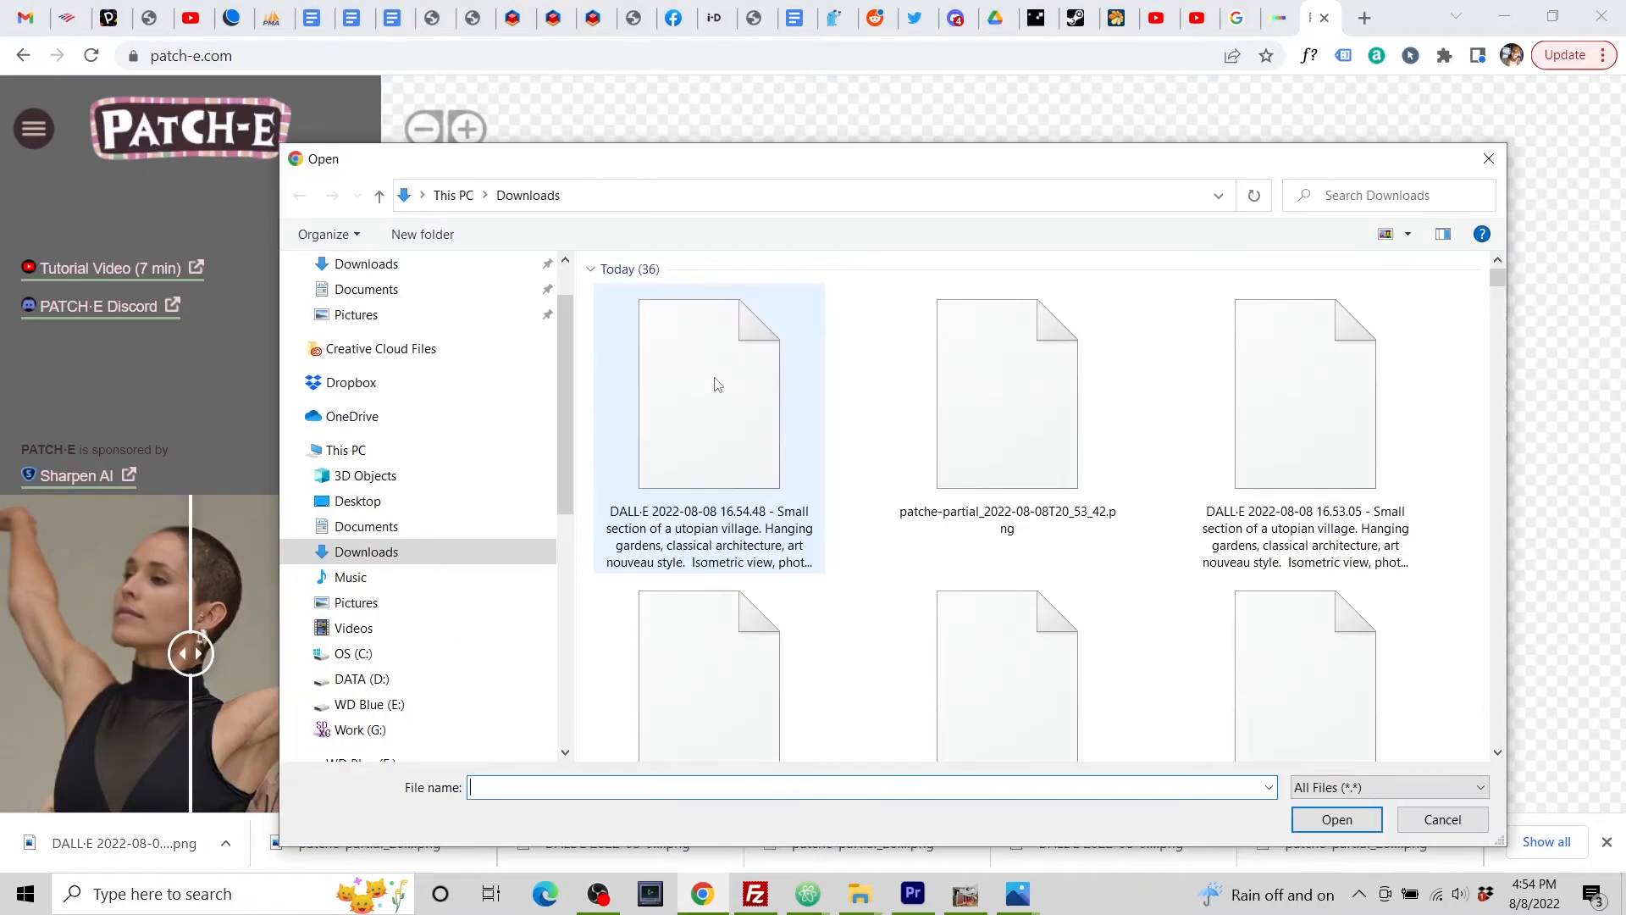
left_click(719, 384)
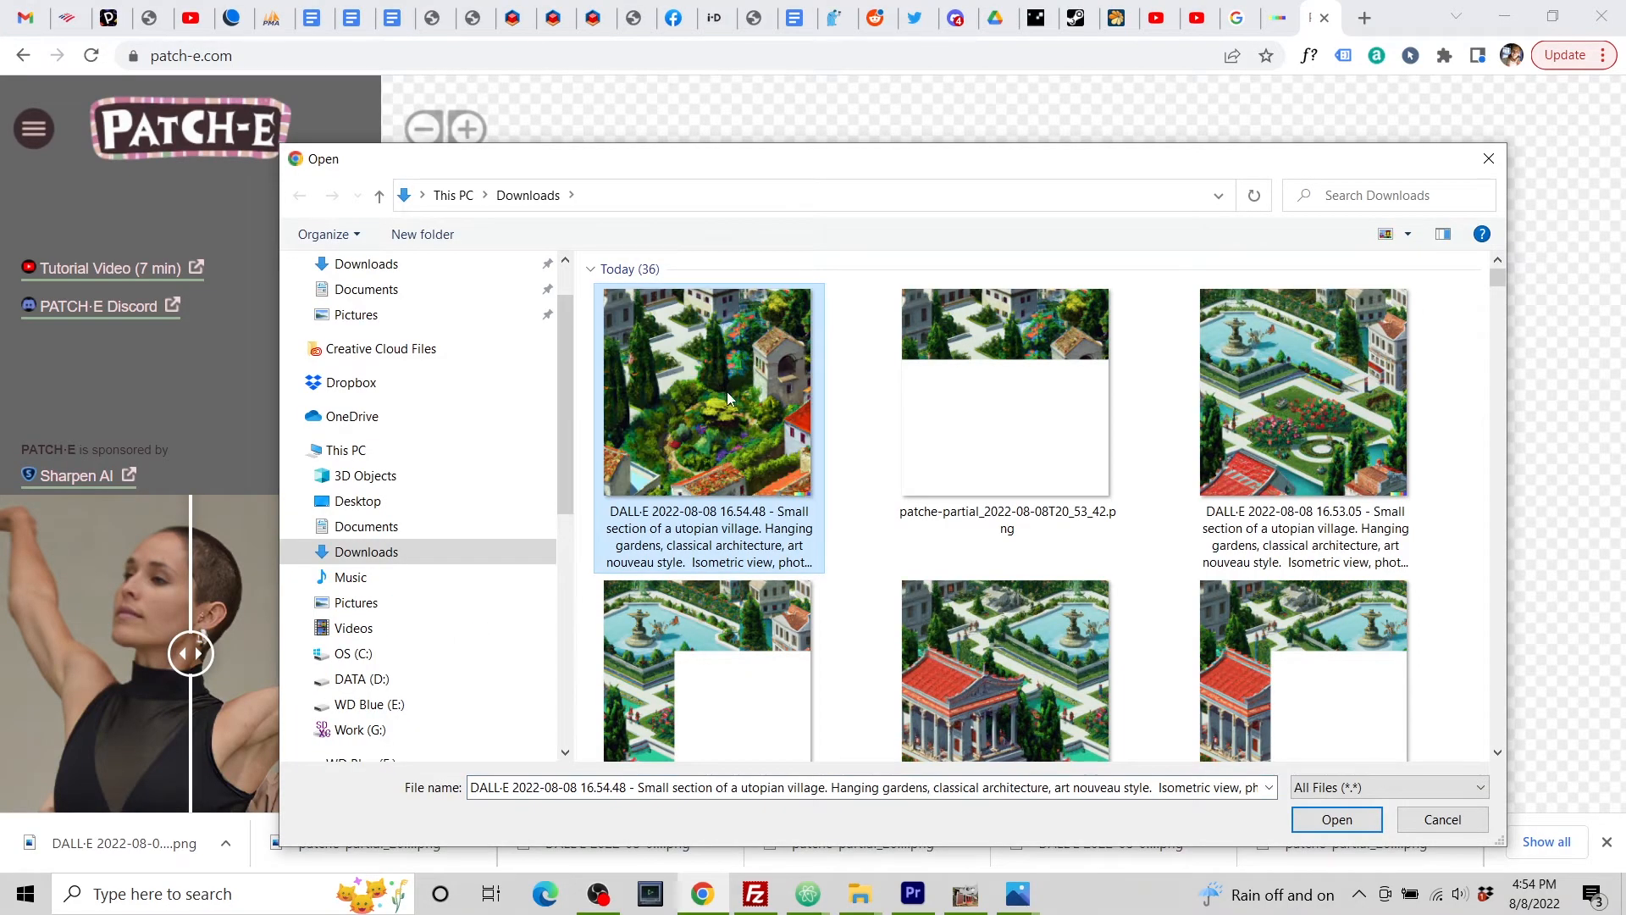
left_click(1302, 815)
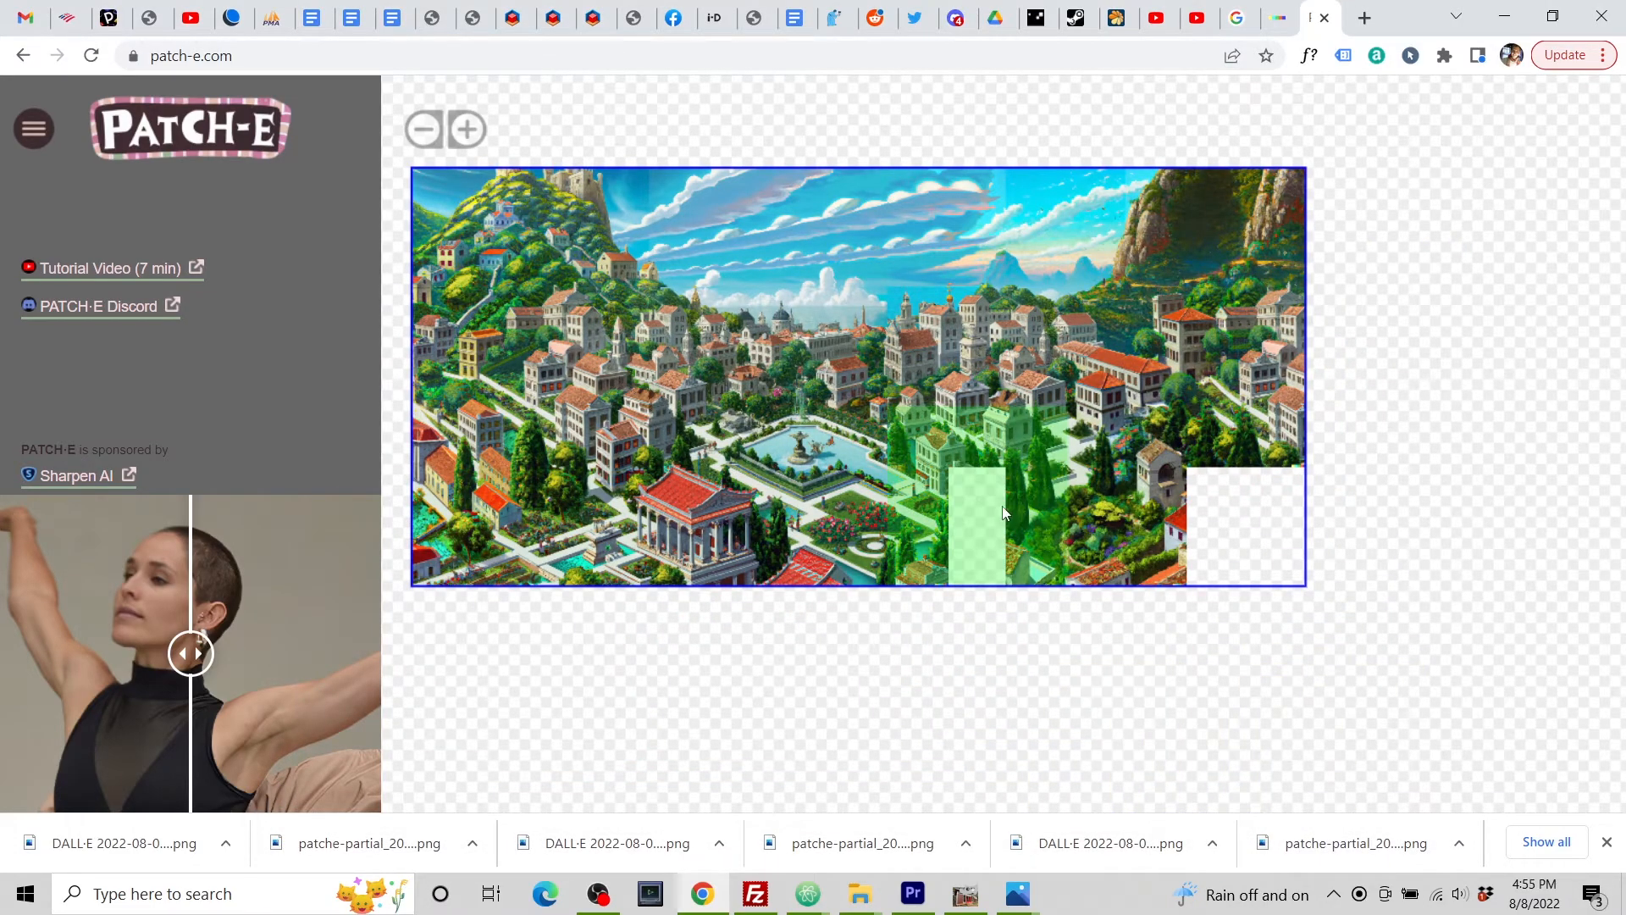
Step: Download the partial image around the narrow gap between the two gardens, and upload it to DALL·E for editing with the full crop
left_click(1005, 513)
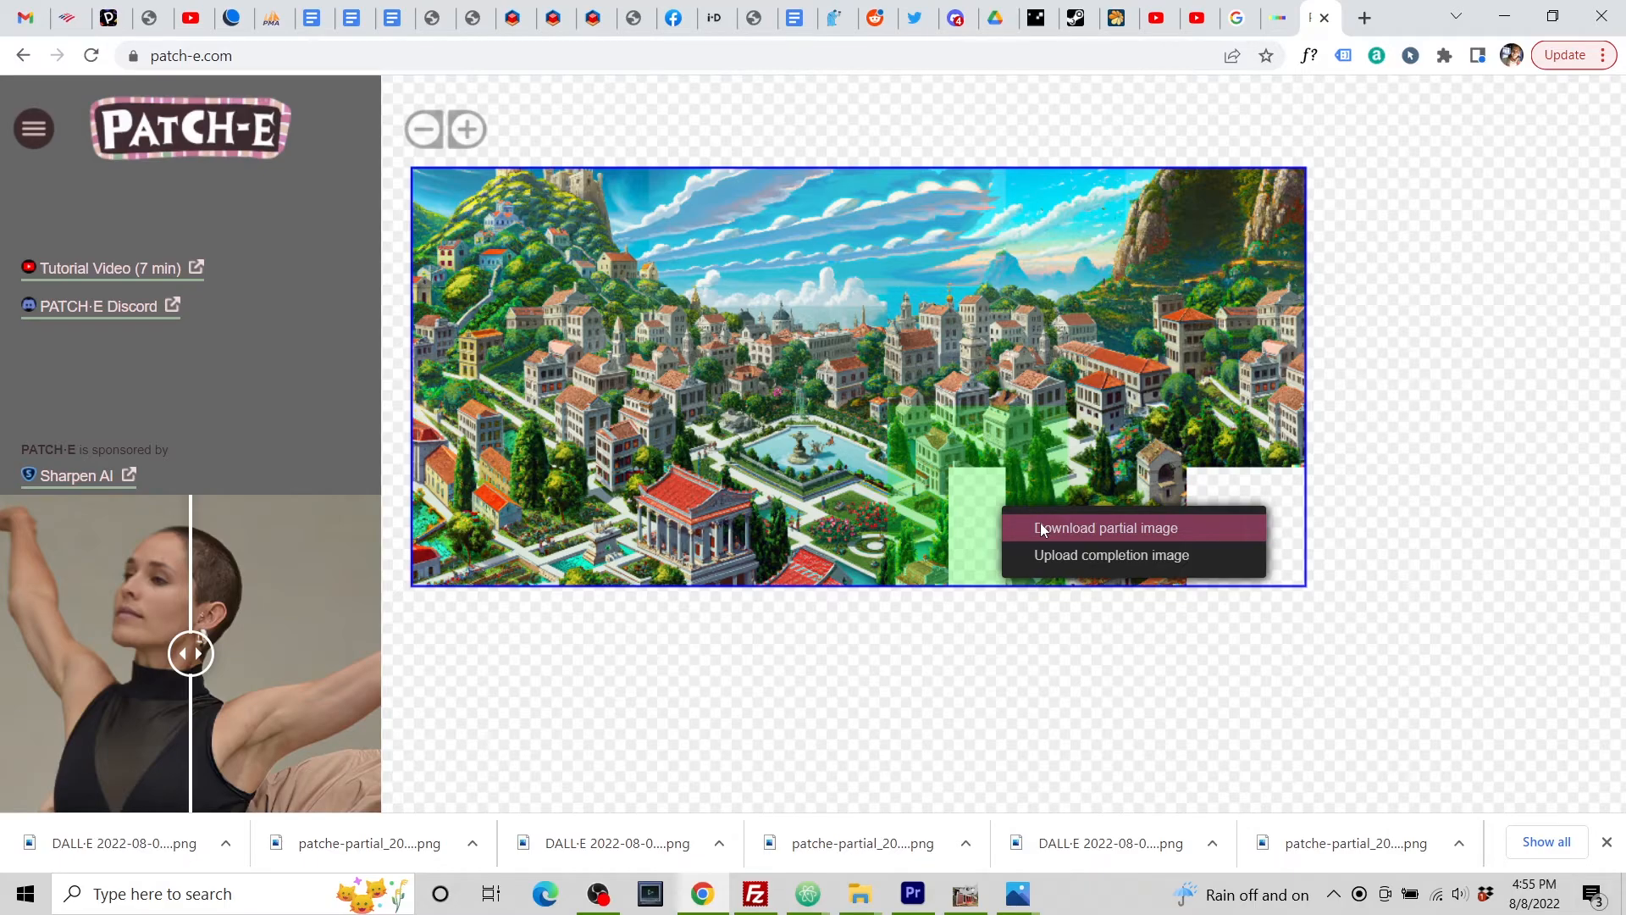
left_click(1043, 529)
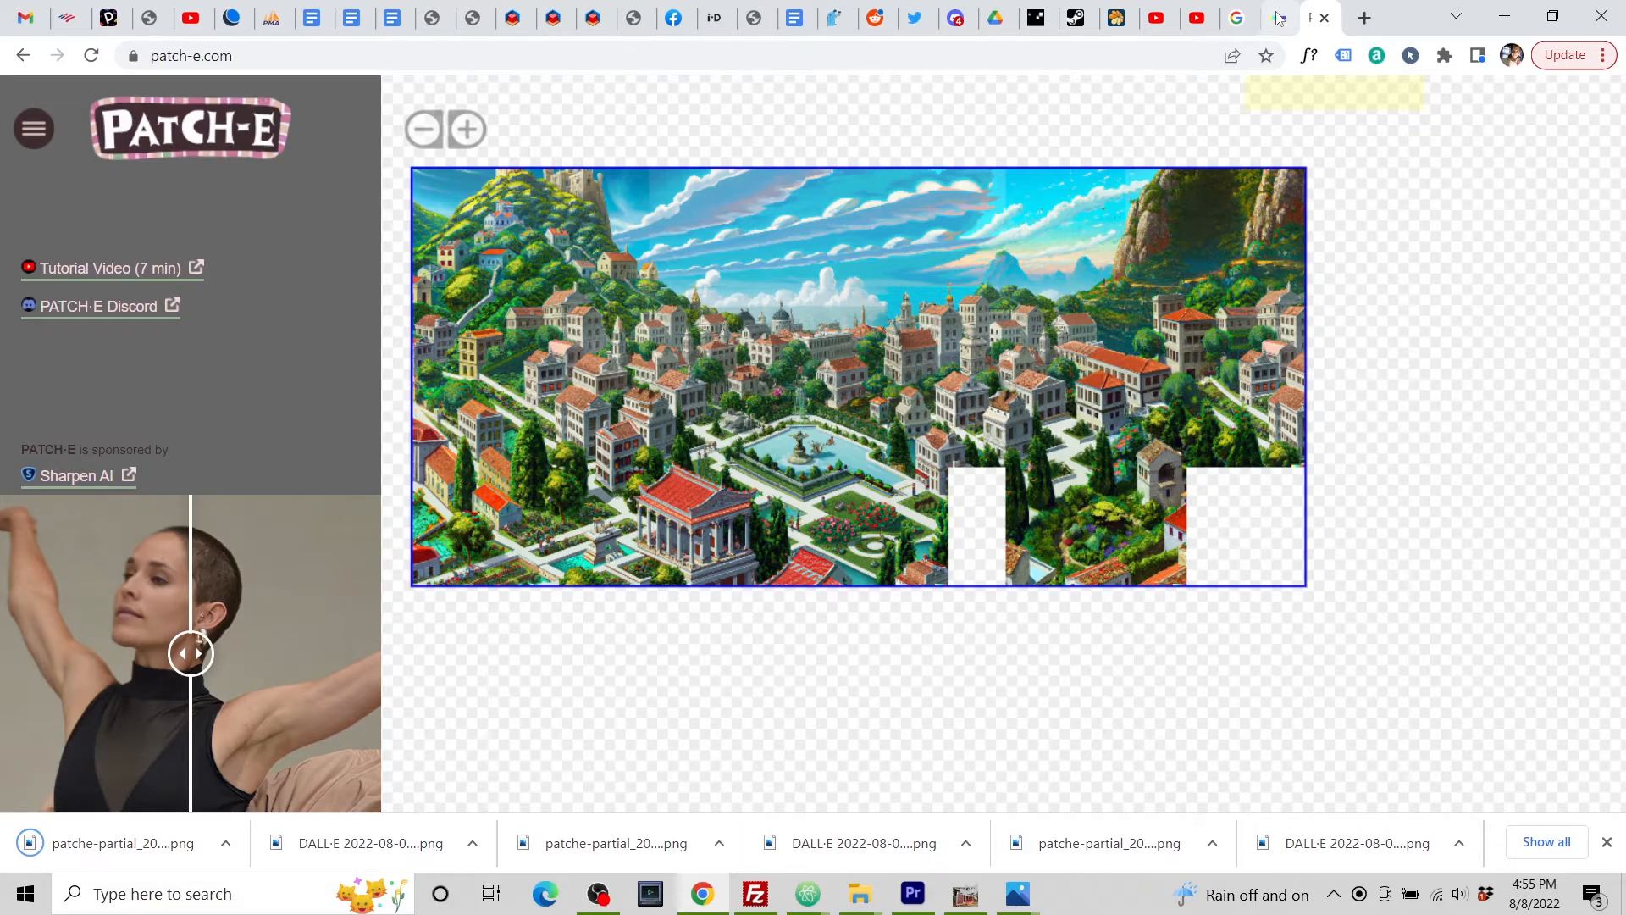
left_click(1279, 19)
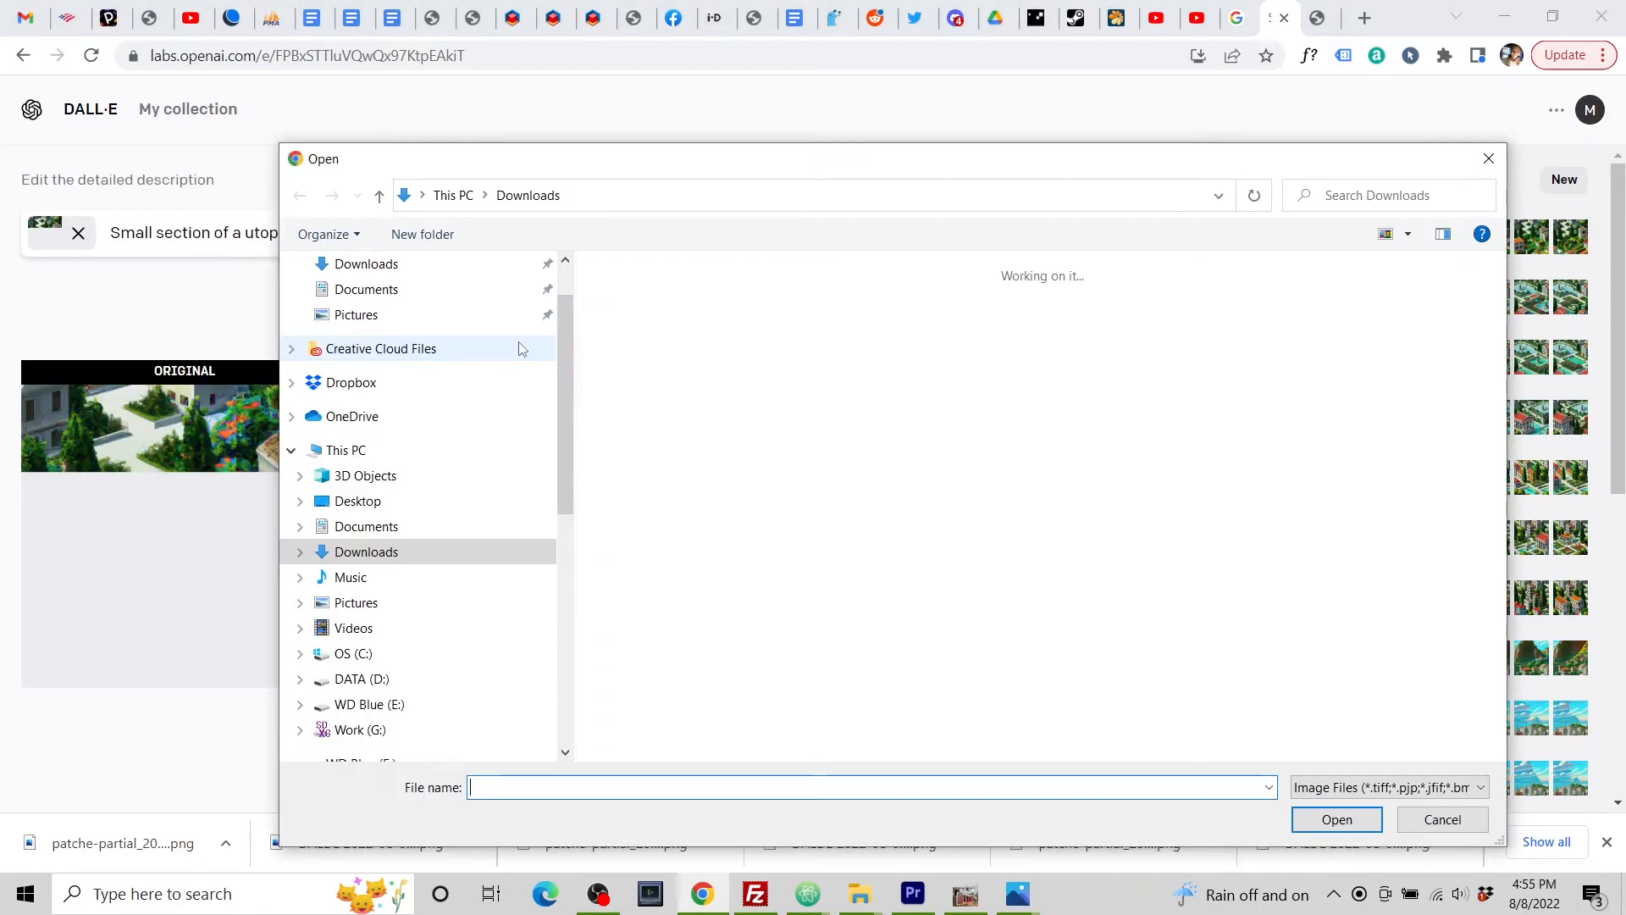
left_click(708, 410)
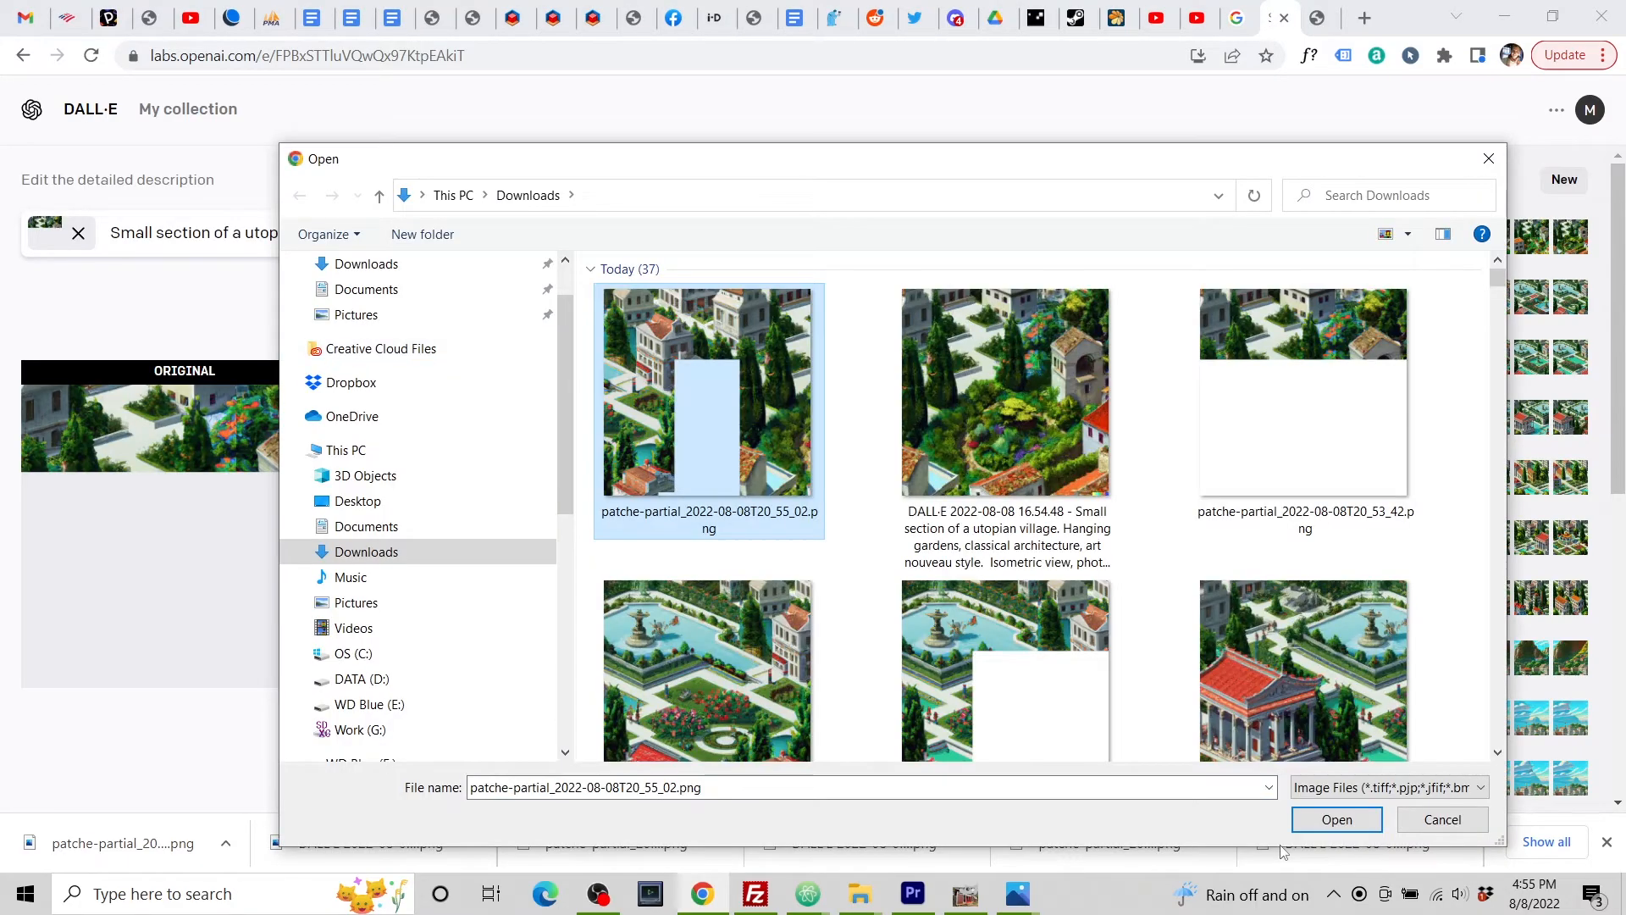
left_click(1336, 820)
left_click(906, 655)
left_click(839, 640)
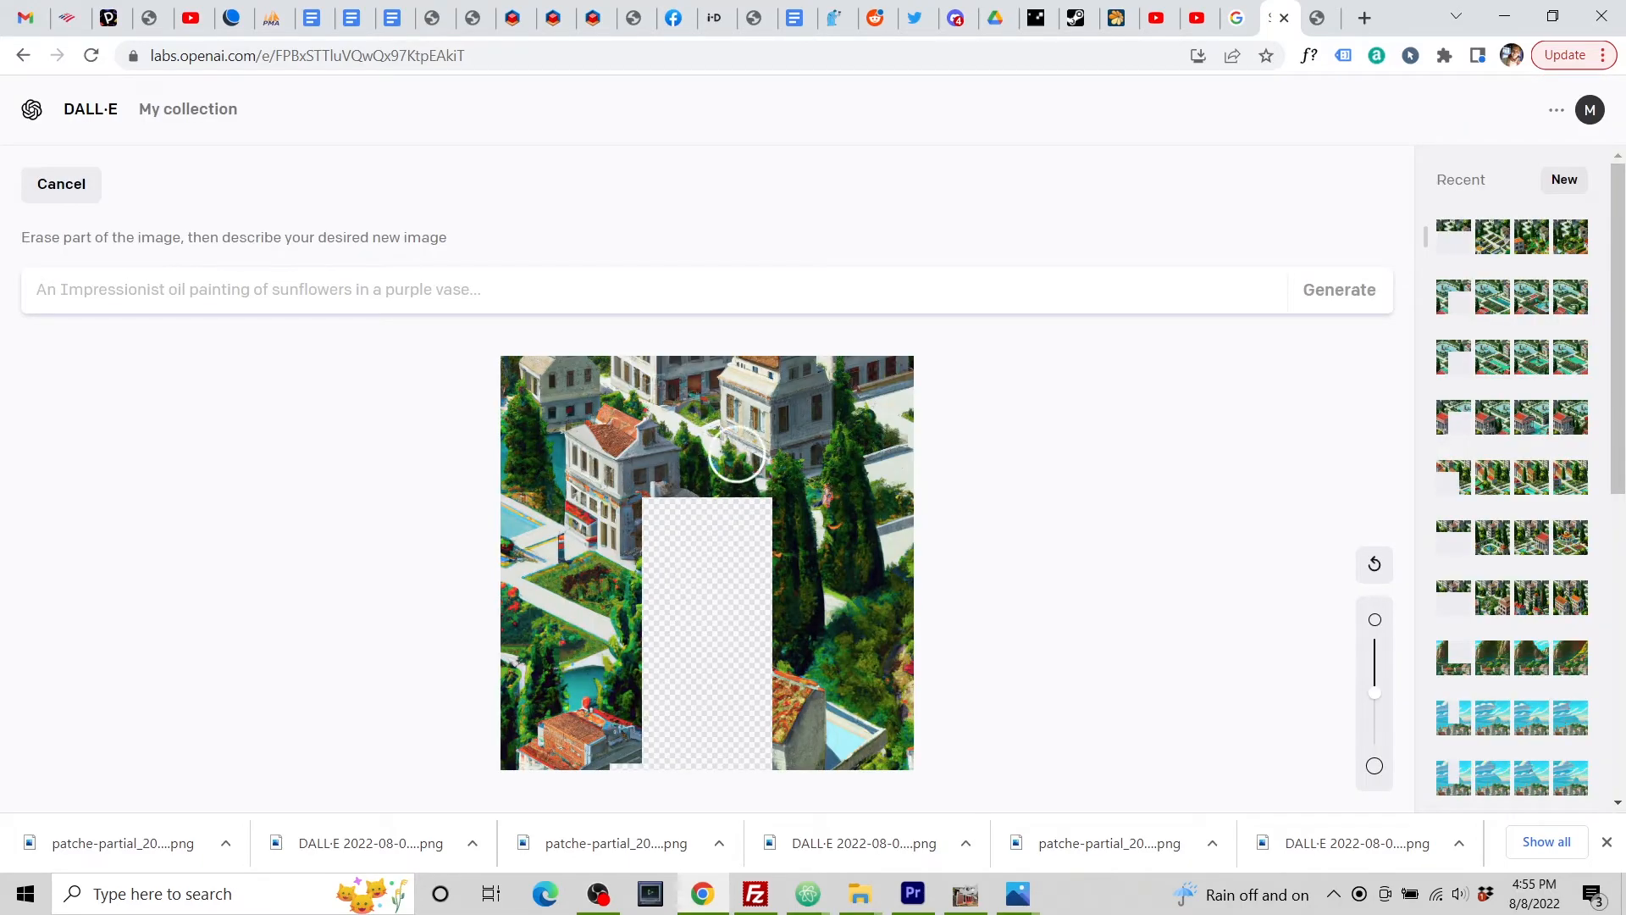
Step: Paste the village prompt for the narrow gap section, remove the phrase "including a resplendent temple to gaia", and generate fills
left_click(271, 294)
key("ctrl+v")
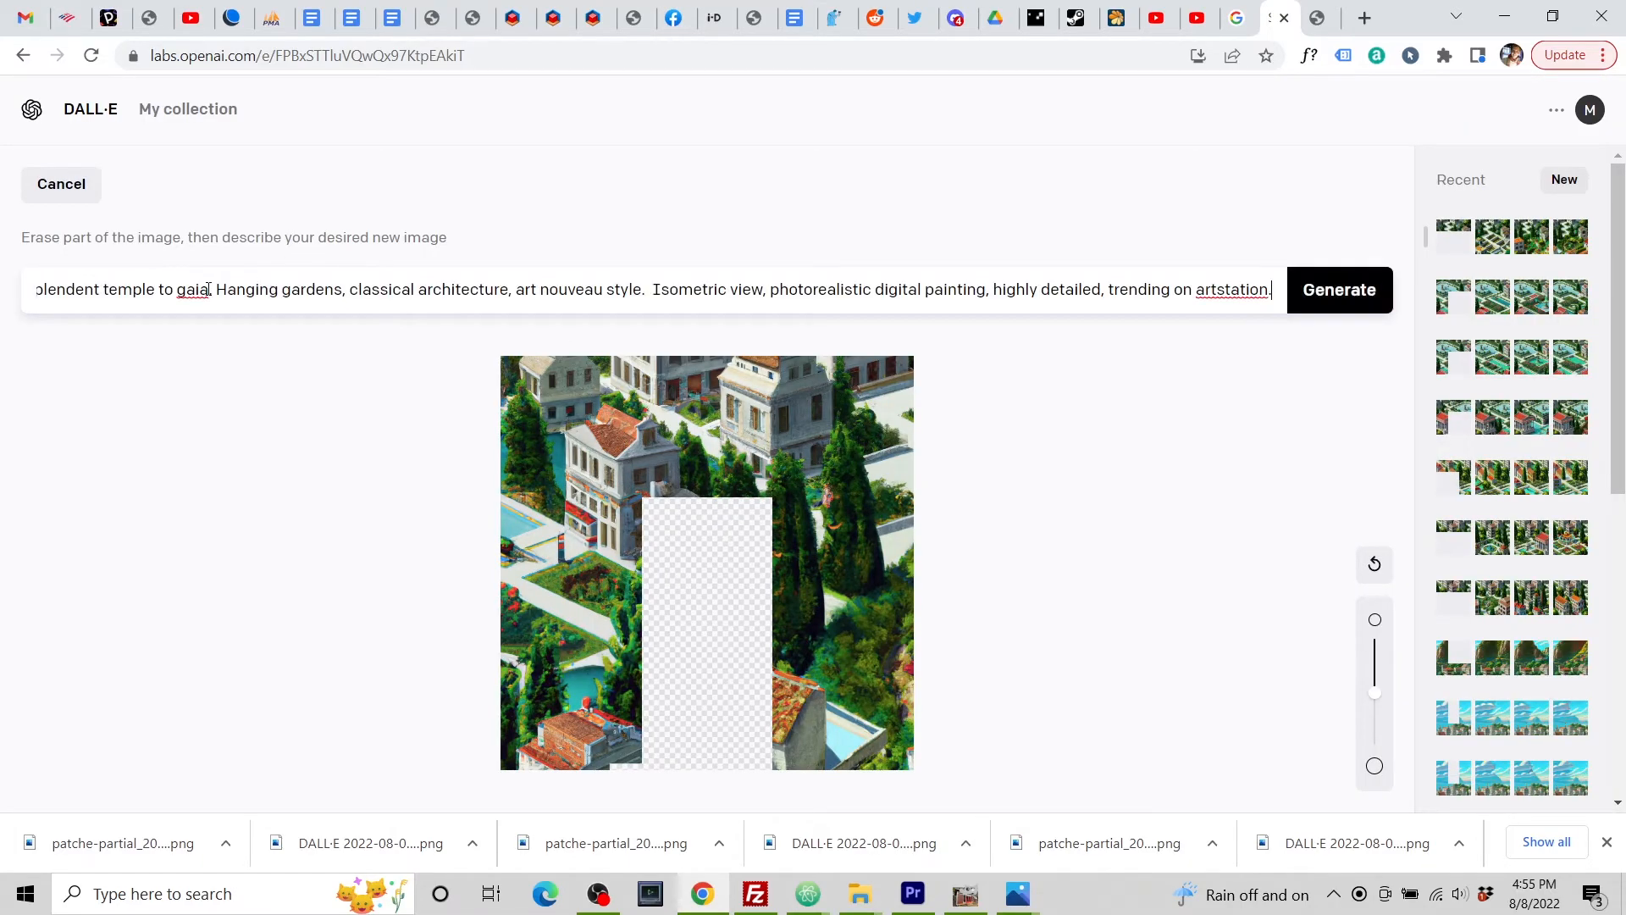
left_click_drag(211, 289, 277, 289)
key("BackSpace")
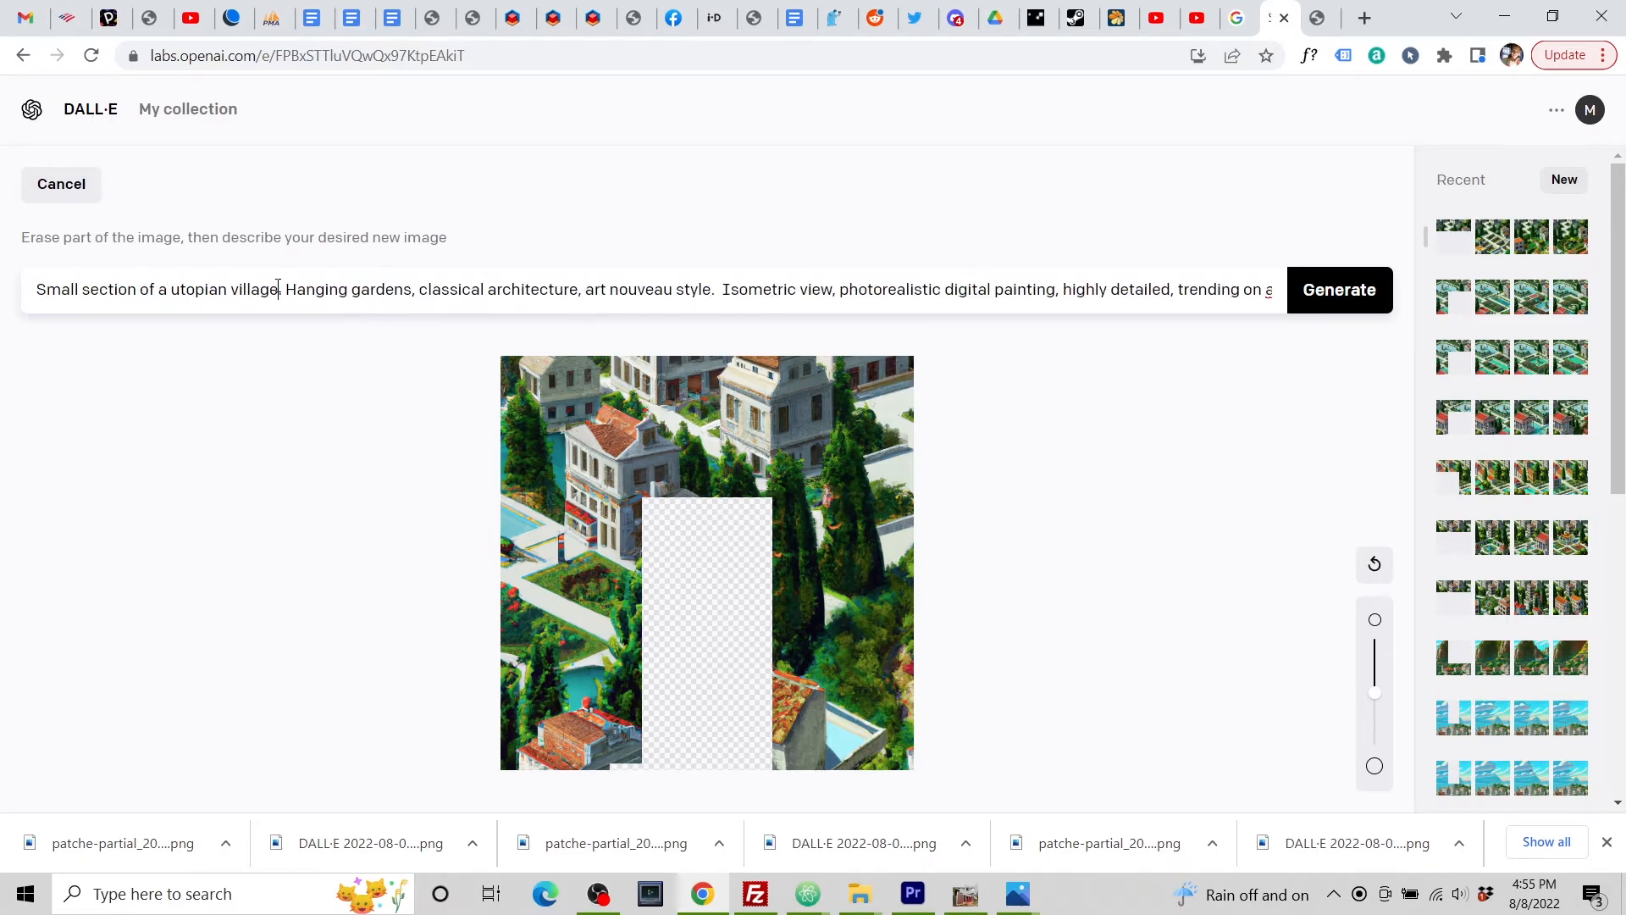
key("ctrl+a")
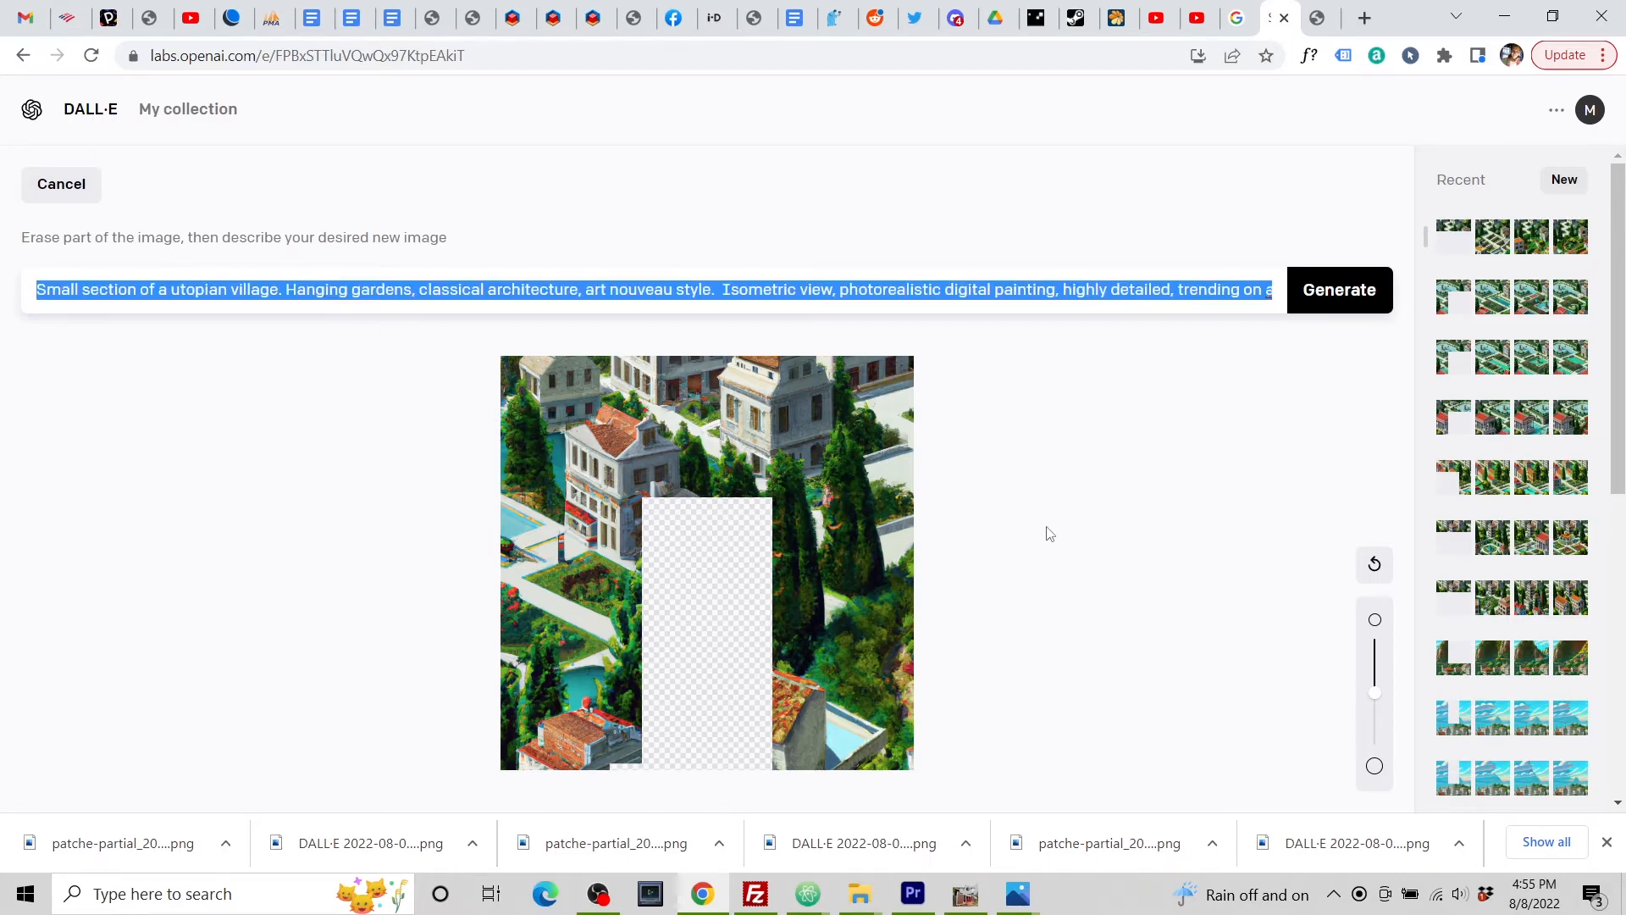
left_click(1268, 445)
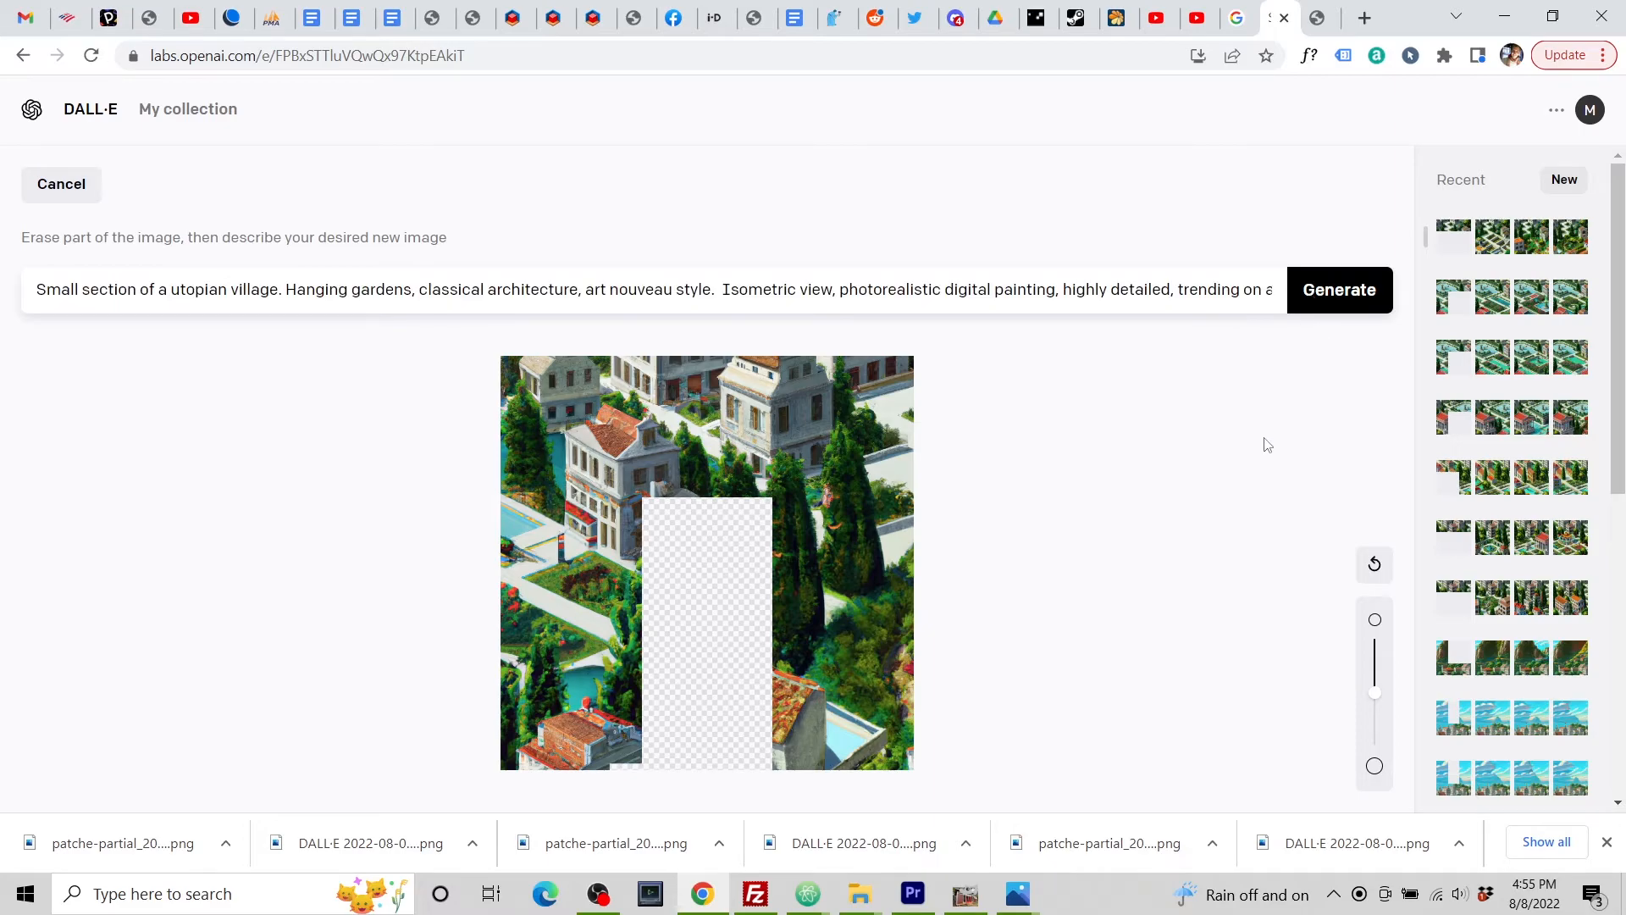
left_click(1316, 303)
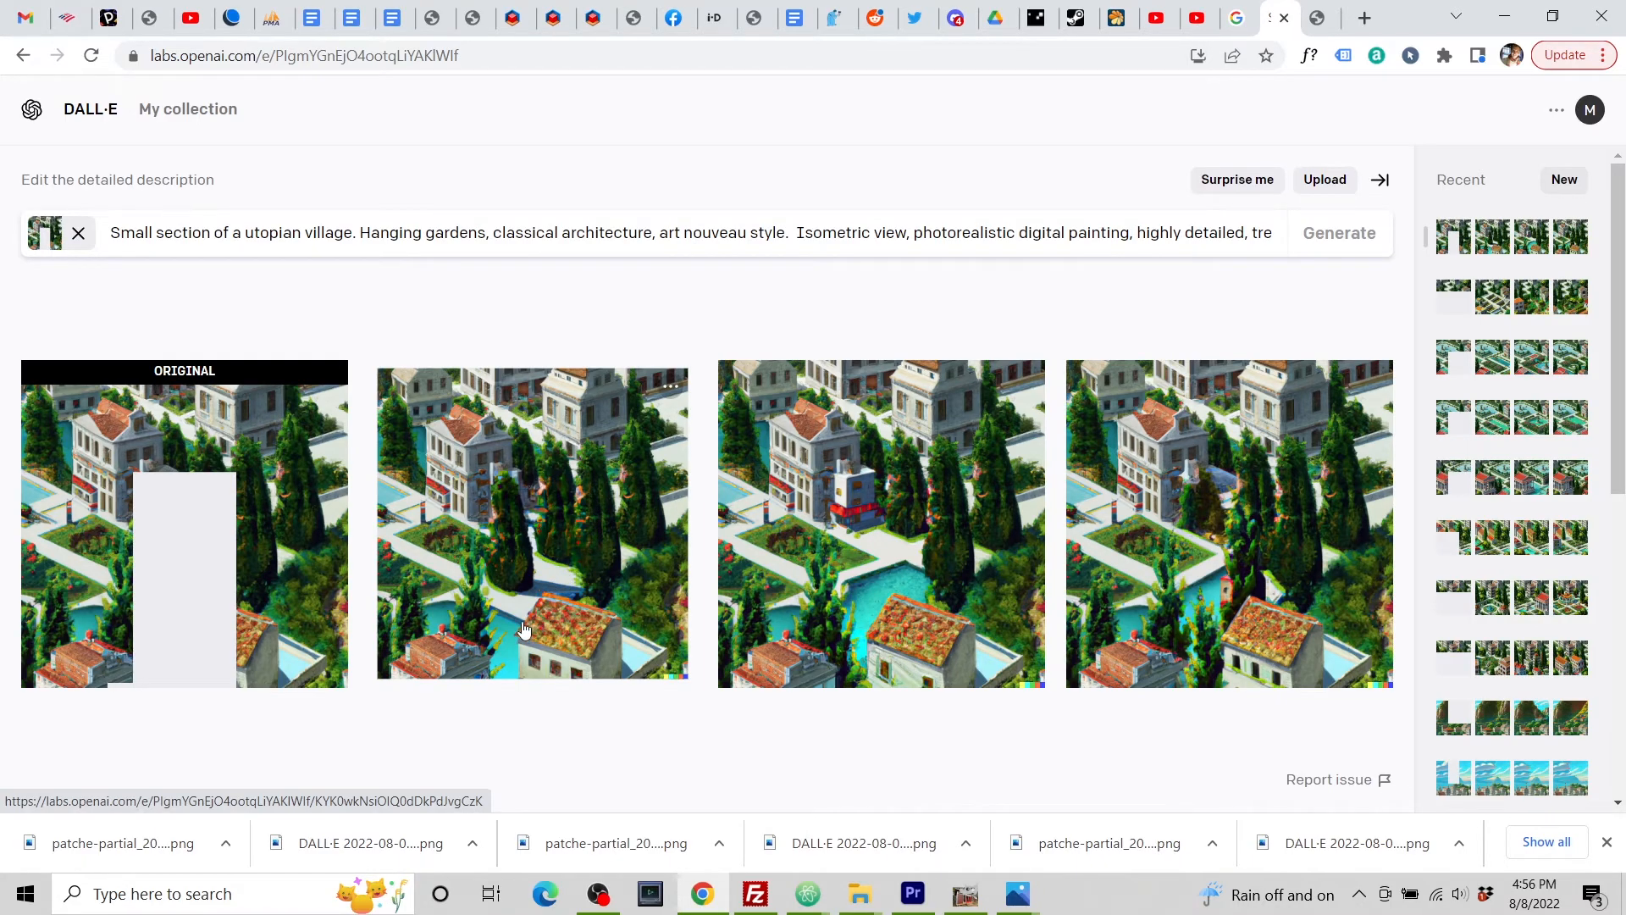
Step: Download the first generated image, with the cypress row, and upload it in PATCH-E as the completion of the narrow gap
left_click(538, 574)
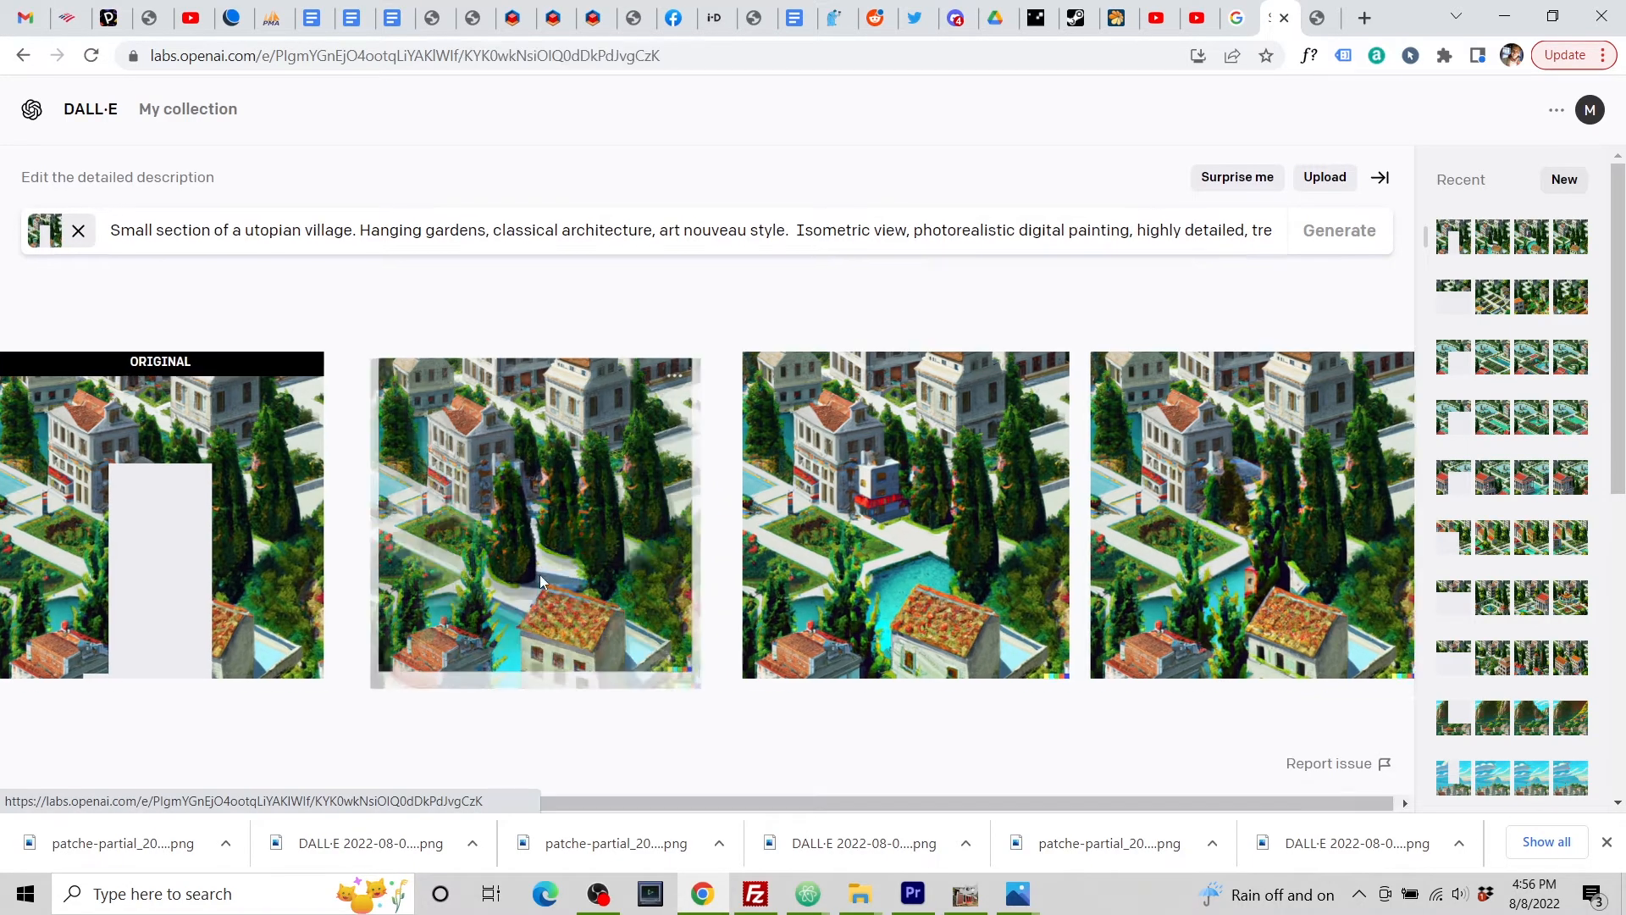
left_click(933, 282)
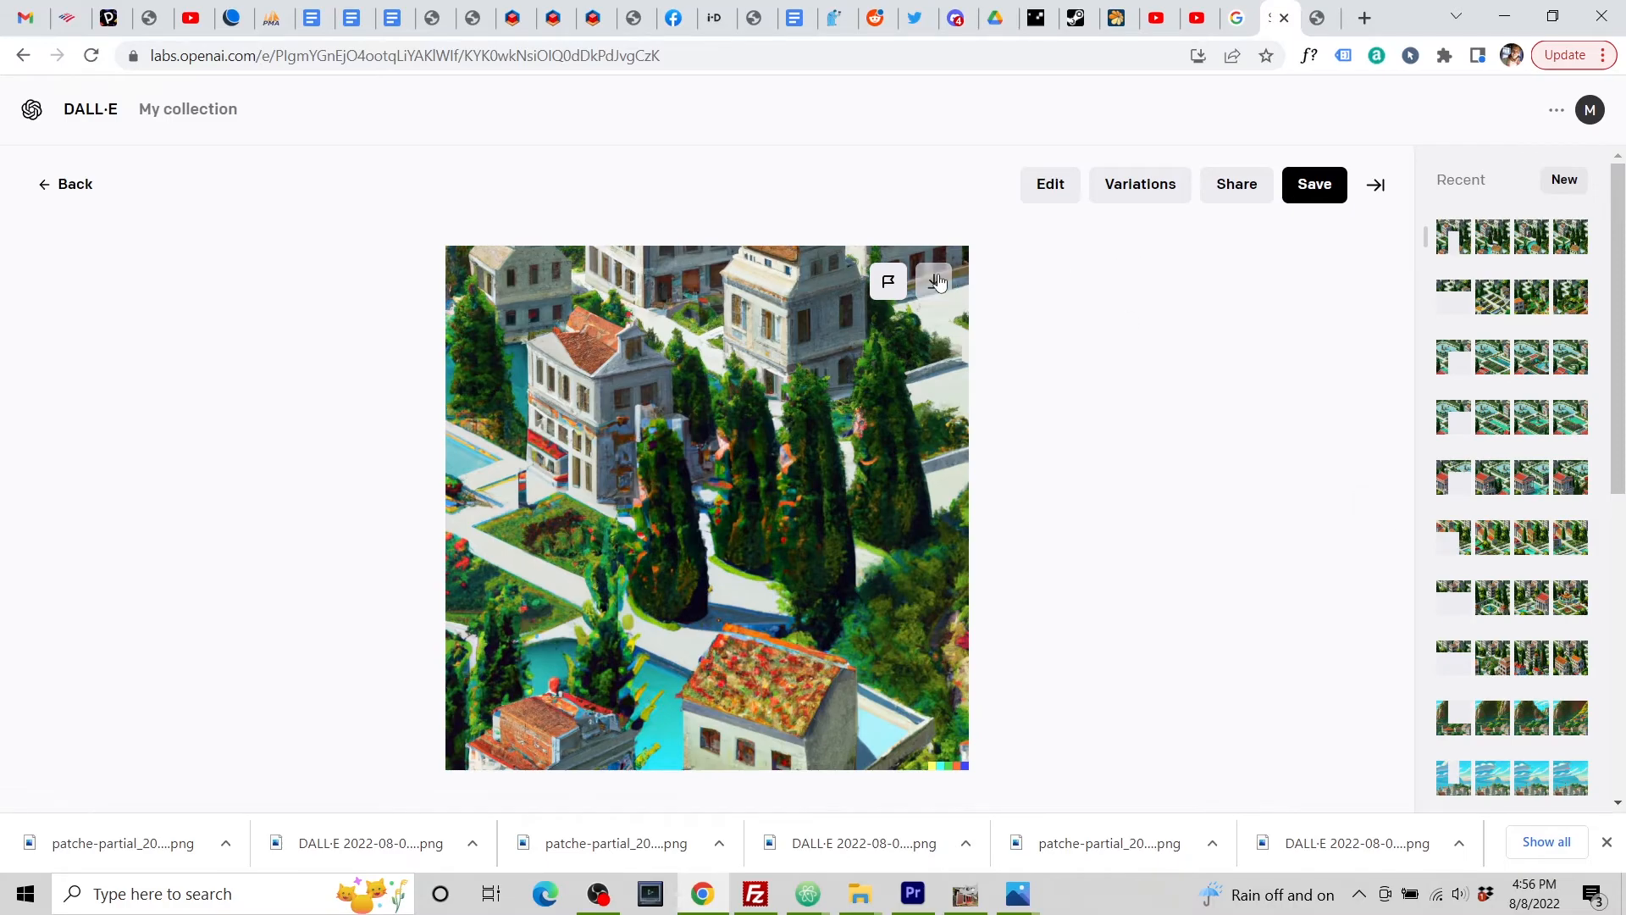
left_click(1312, 18)
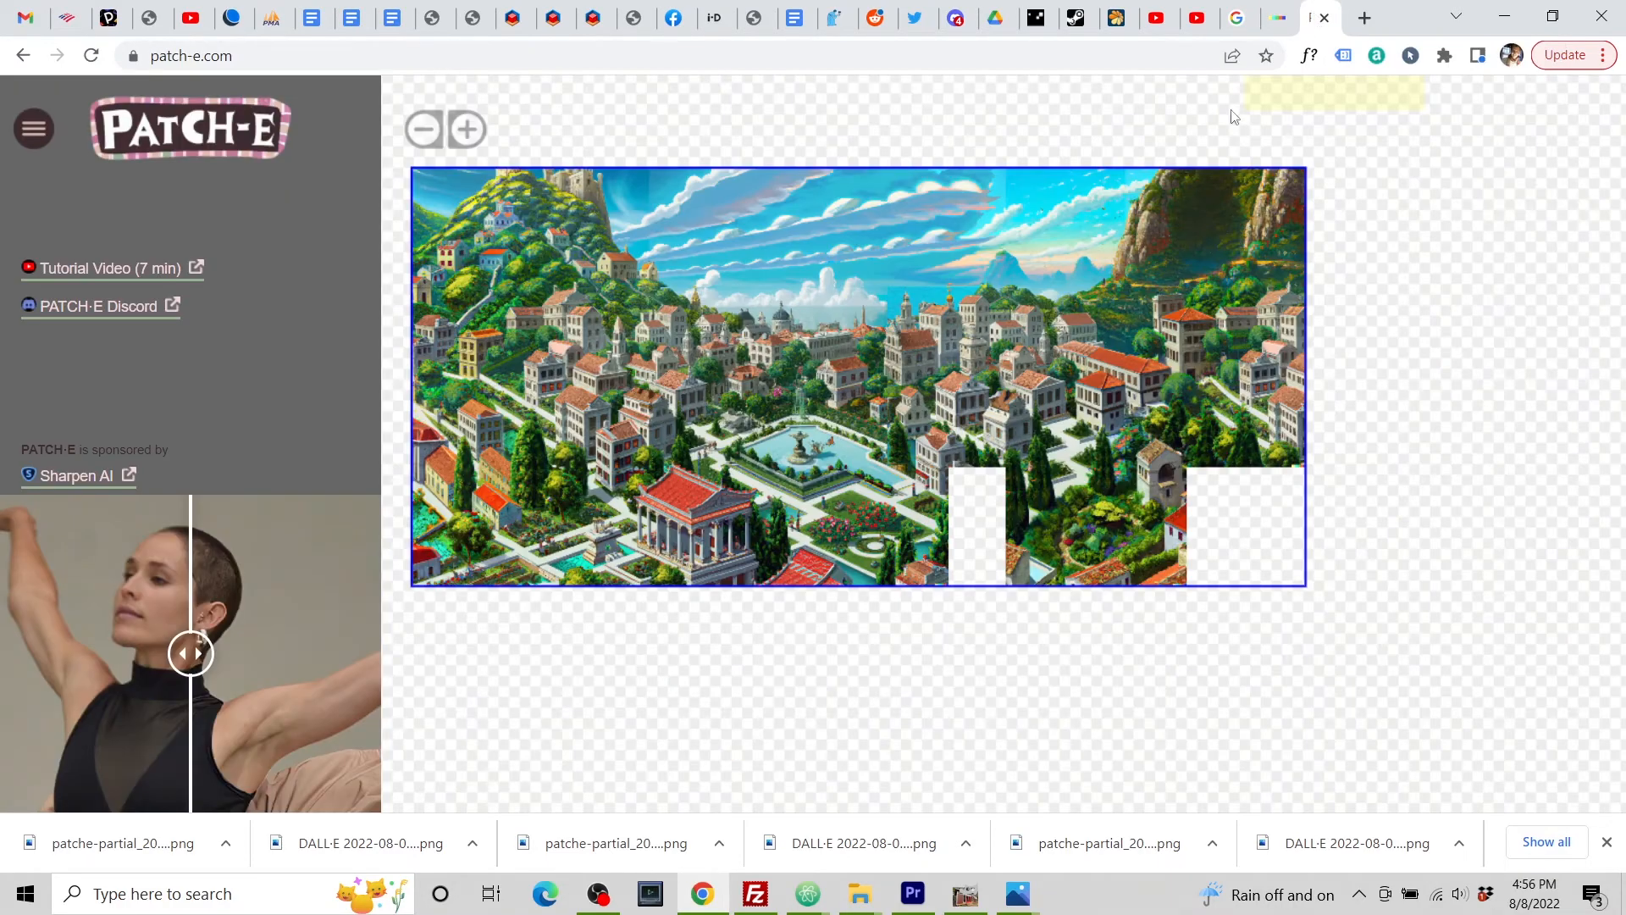
left_click(978, 506)
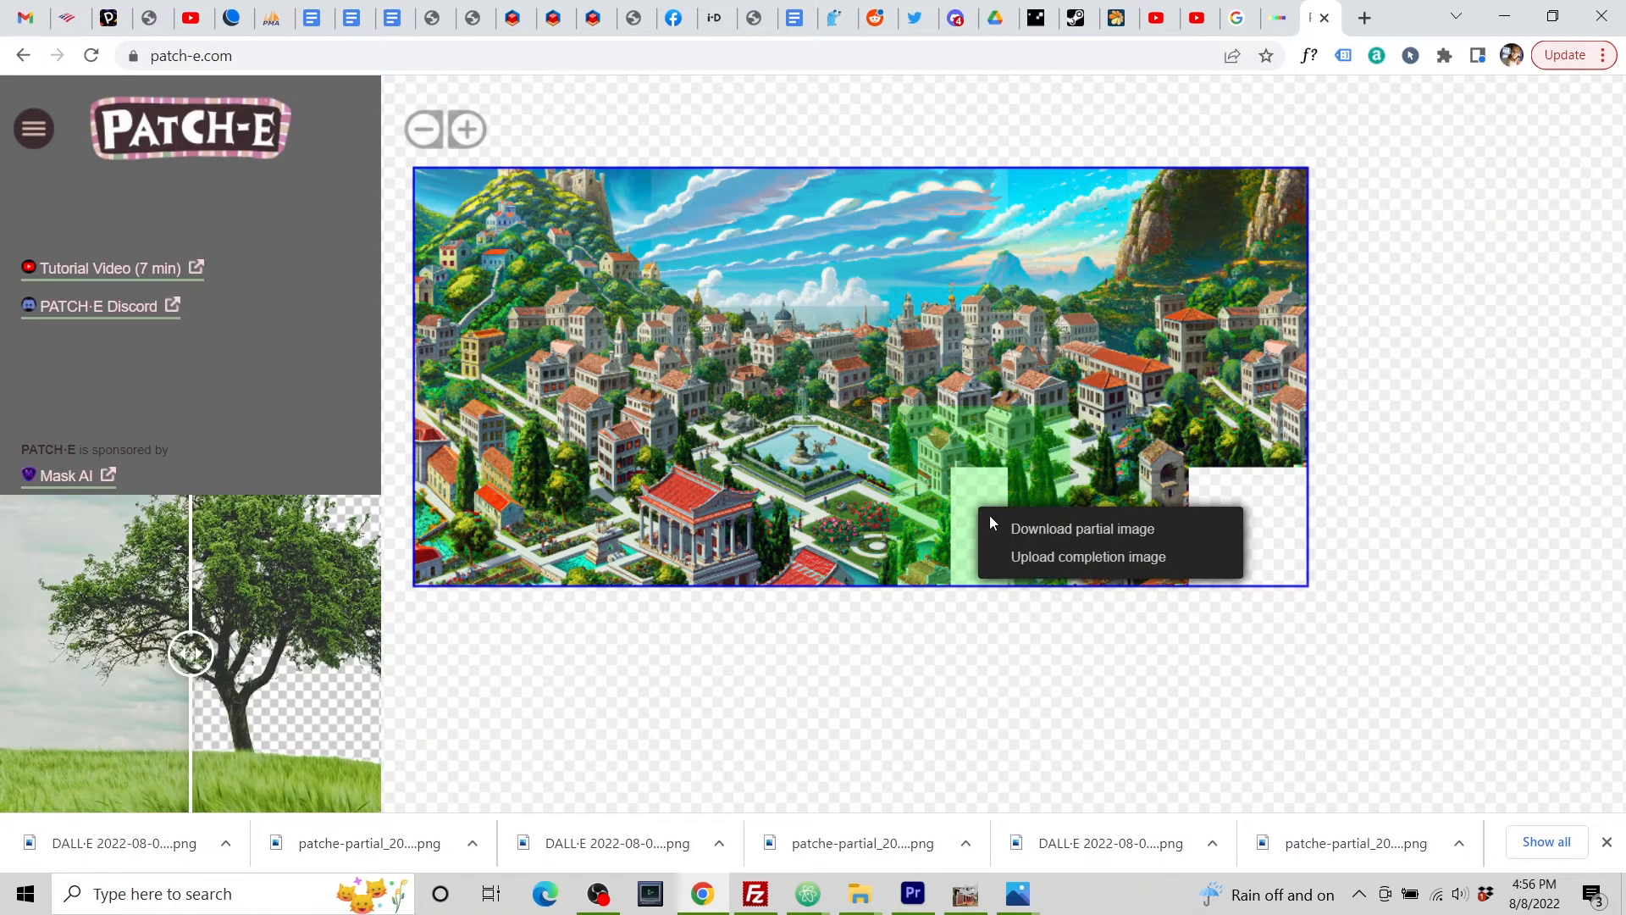
left_click(1048, 556)
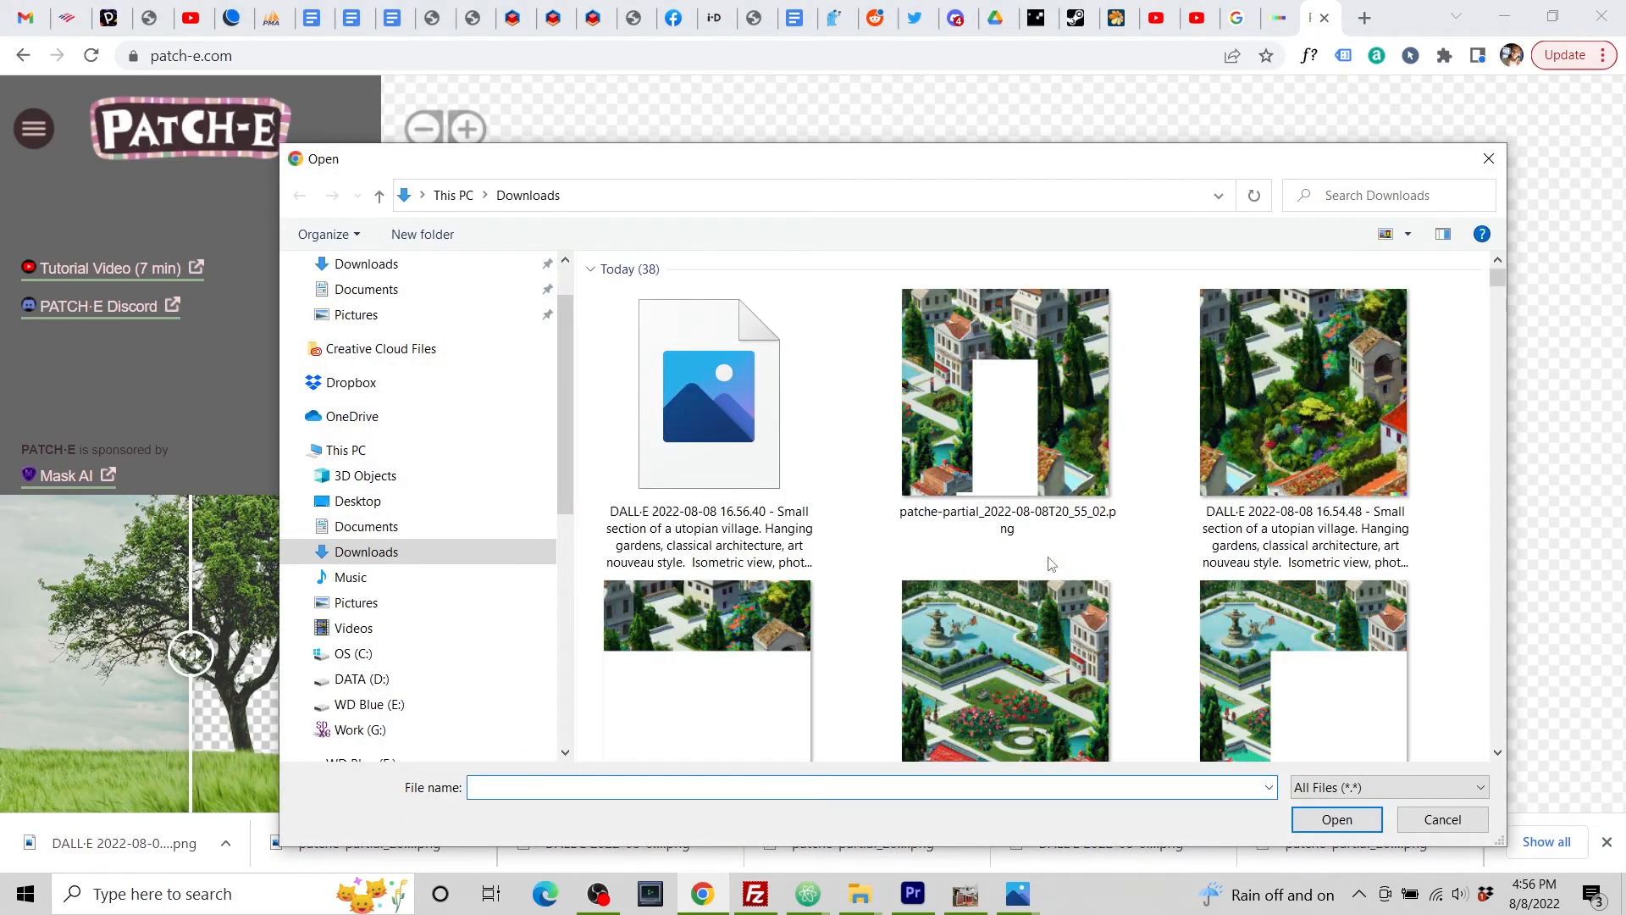
left_click(743, 400)
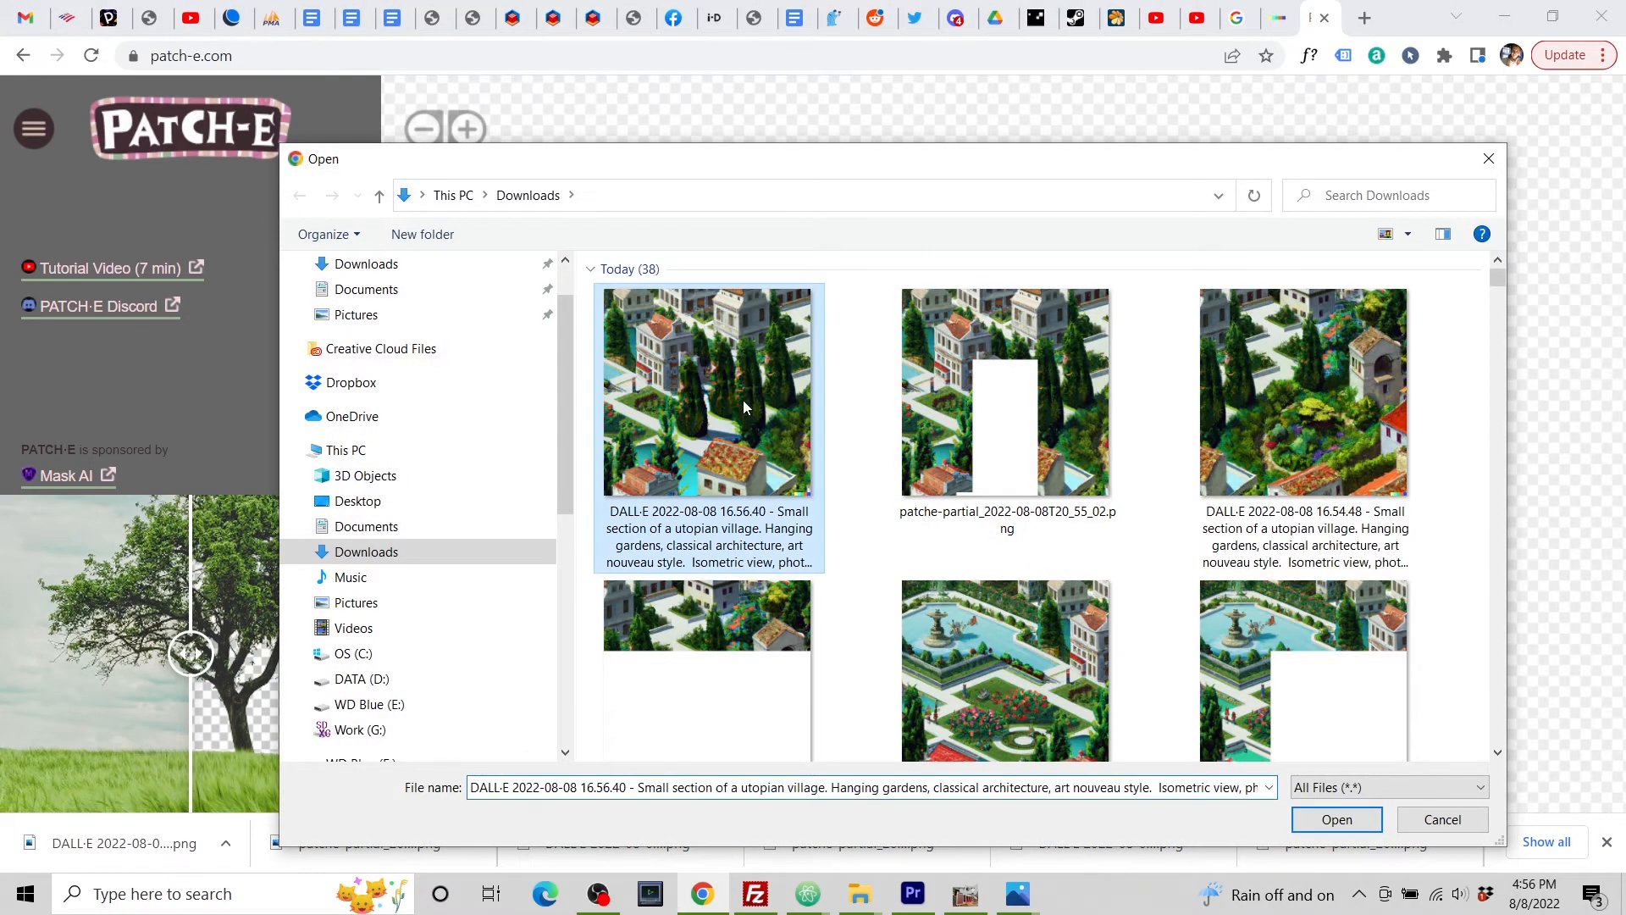
left_click(1335, 818)
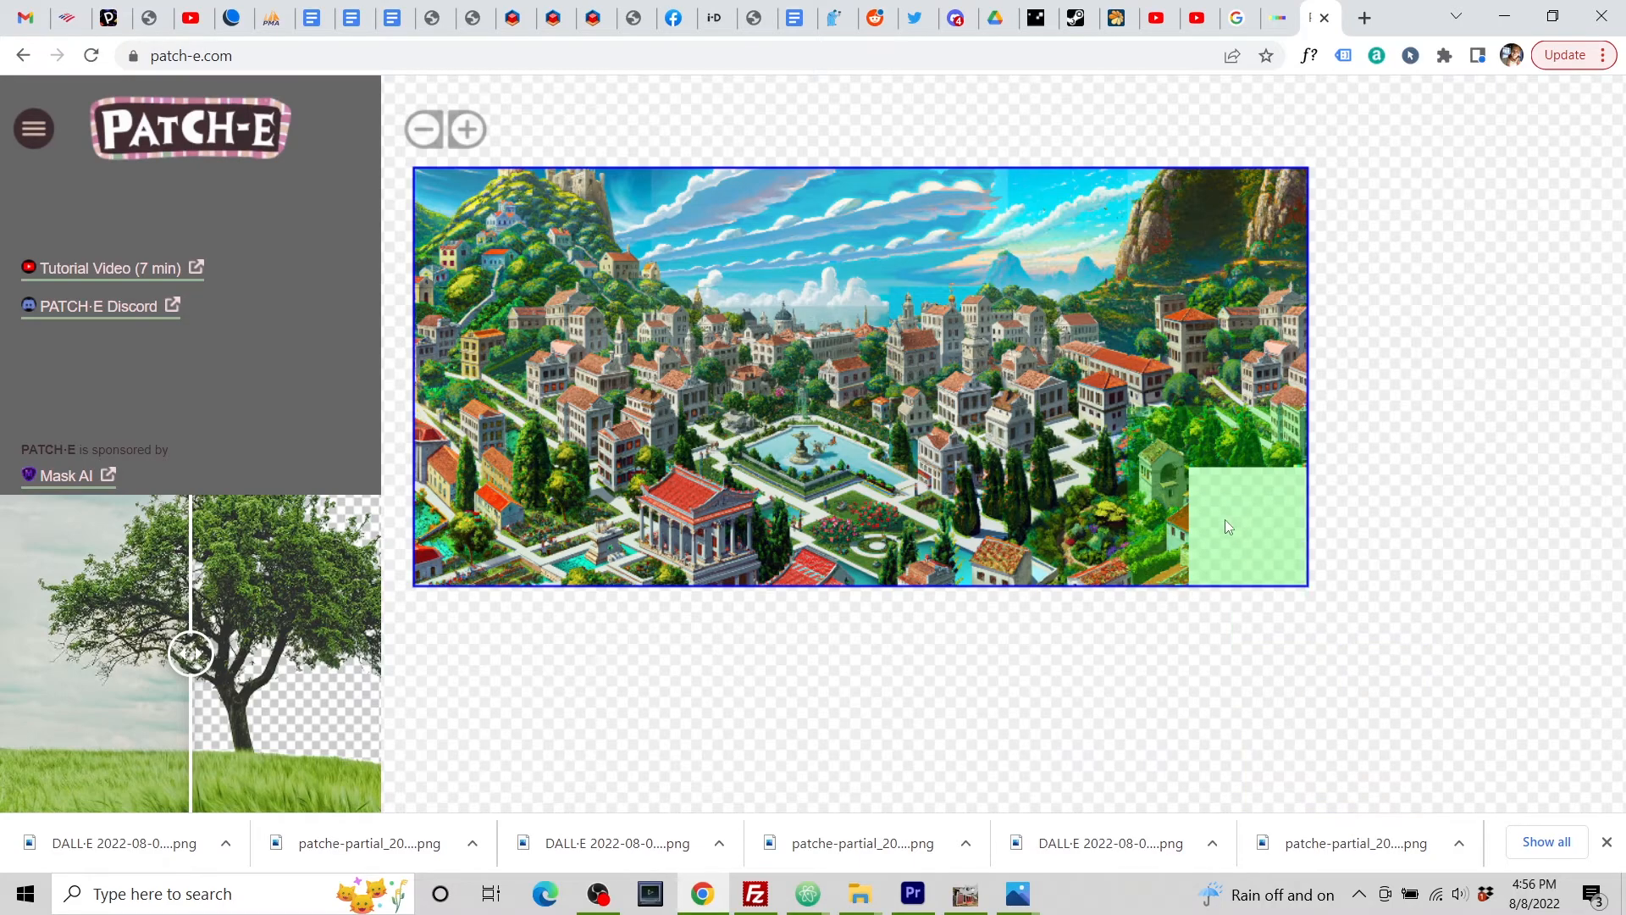
Step: Download the partial image around the painting's empty lower-right corner, and upload it to DALL·E for editing with the full crop
left_click(1220, 493)
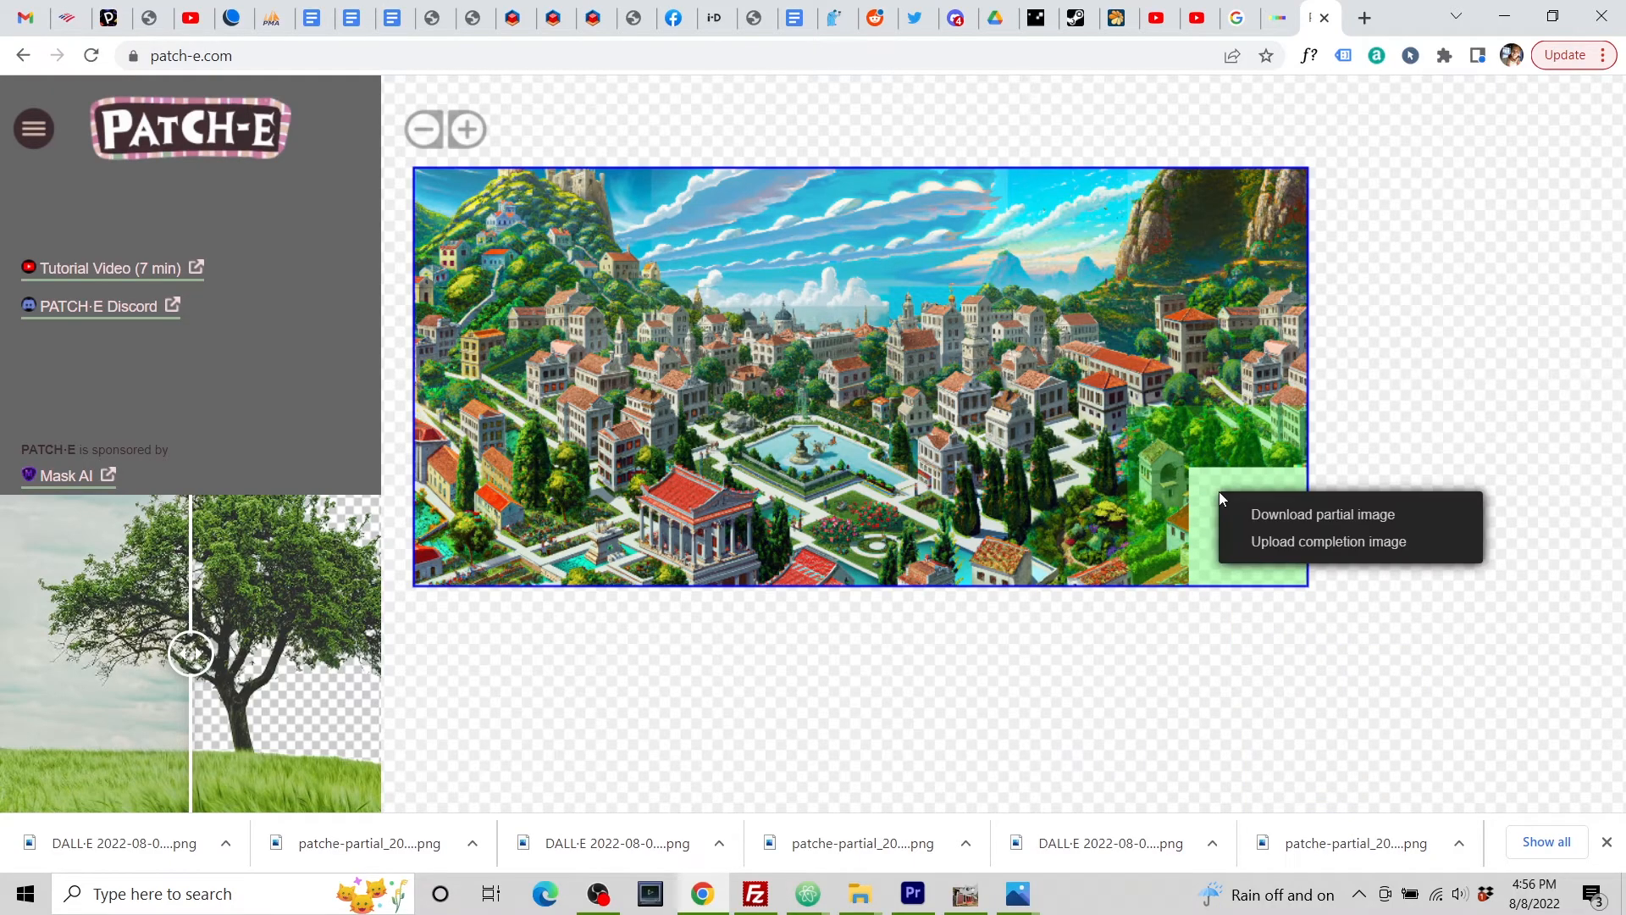
left_click(1269, 514)
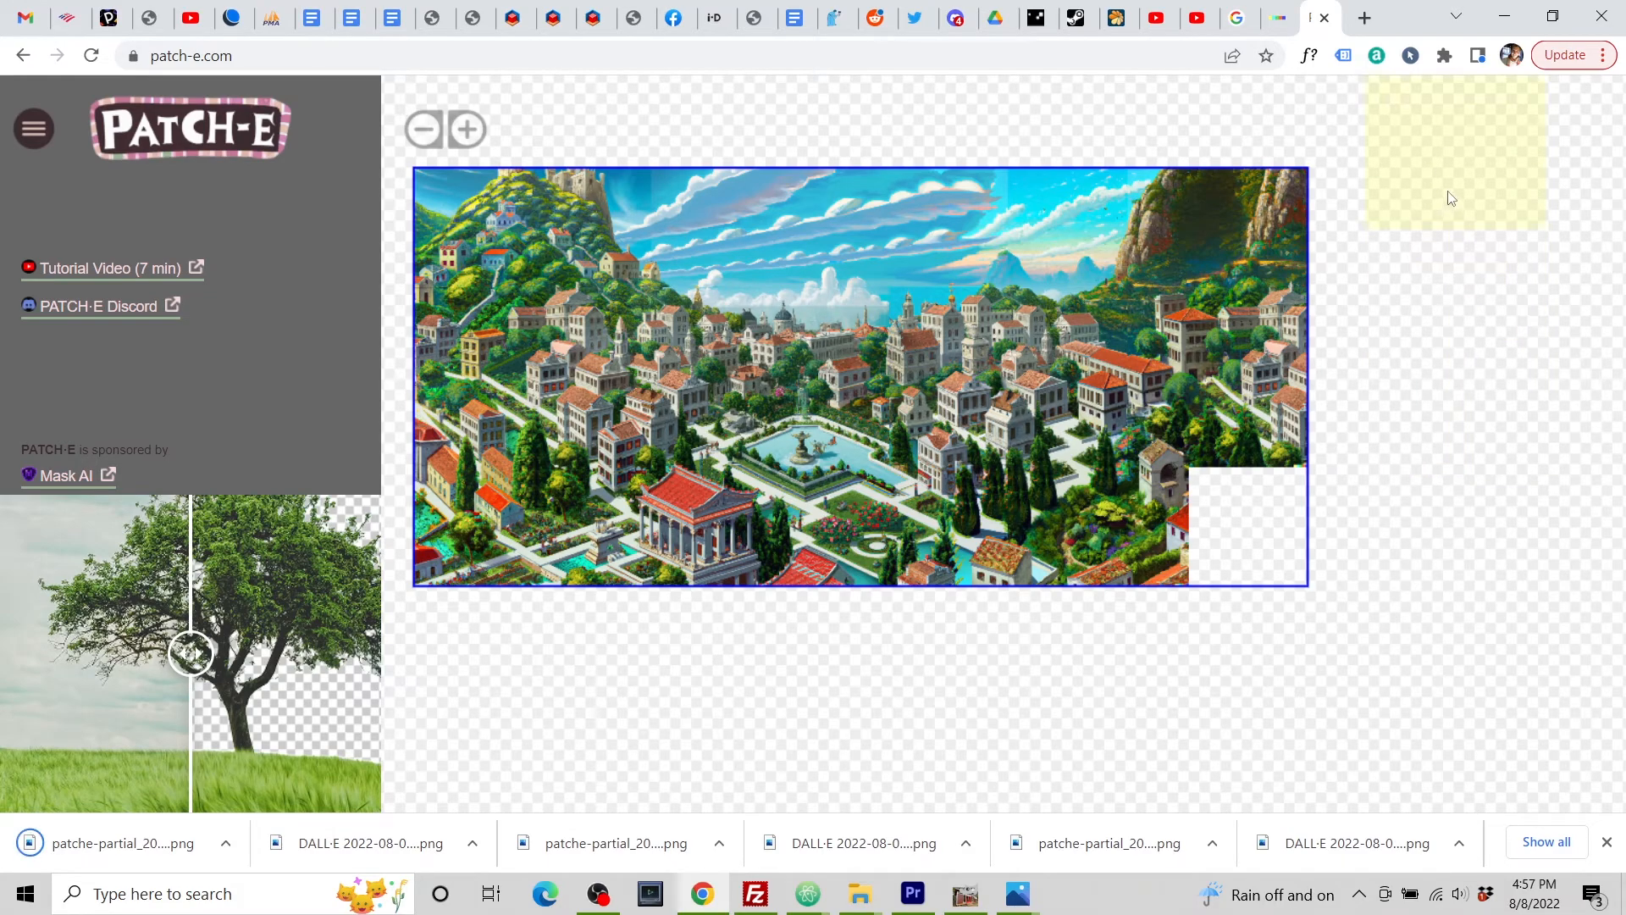
left_click(1274, 20)
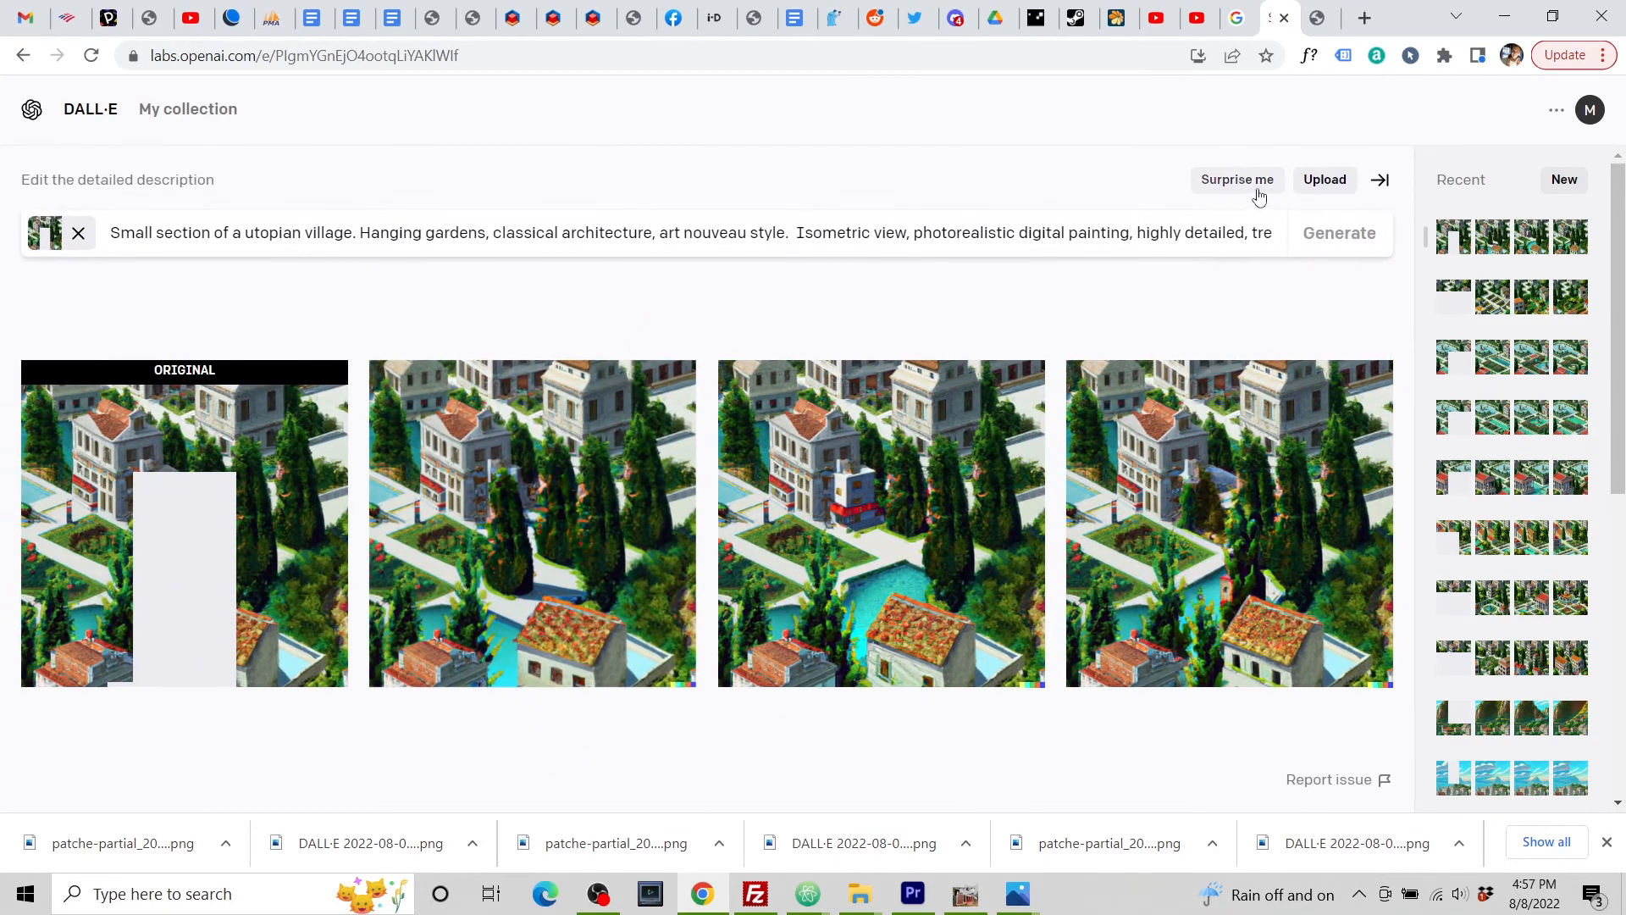
left_click(1320, 183)
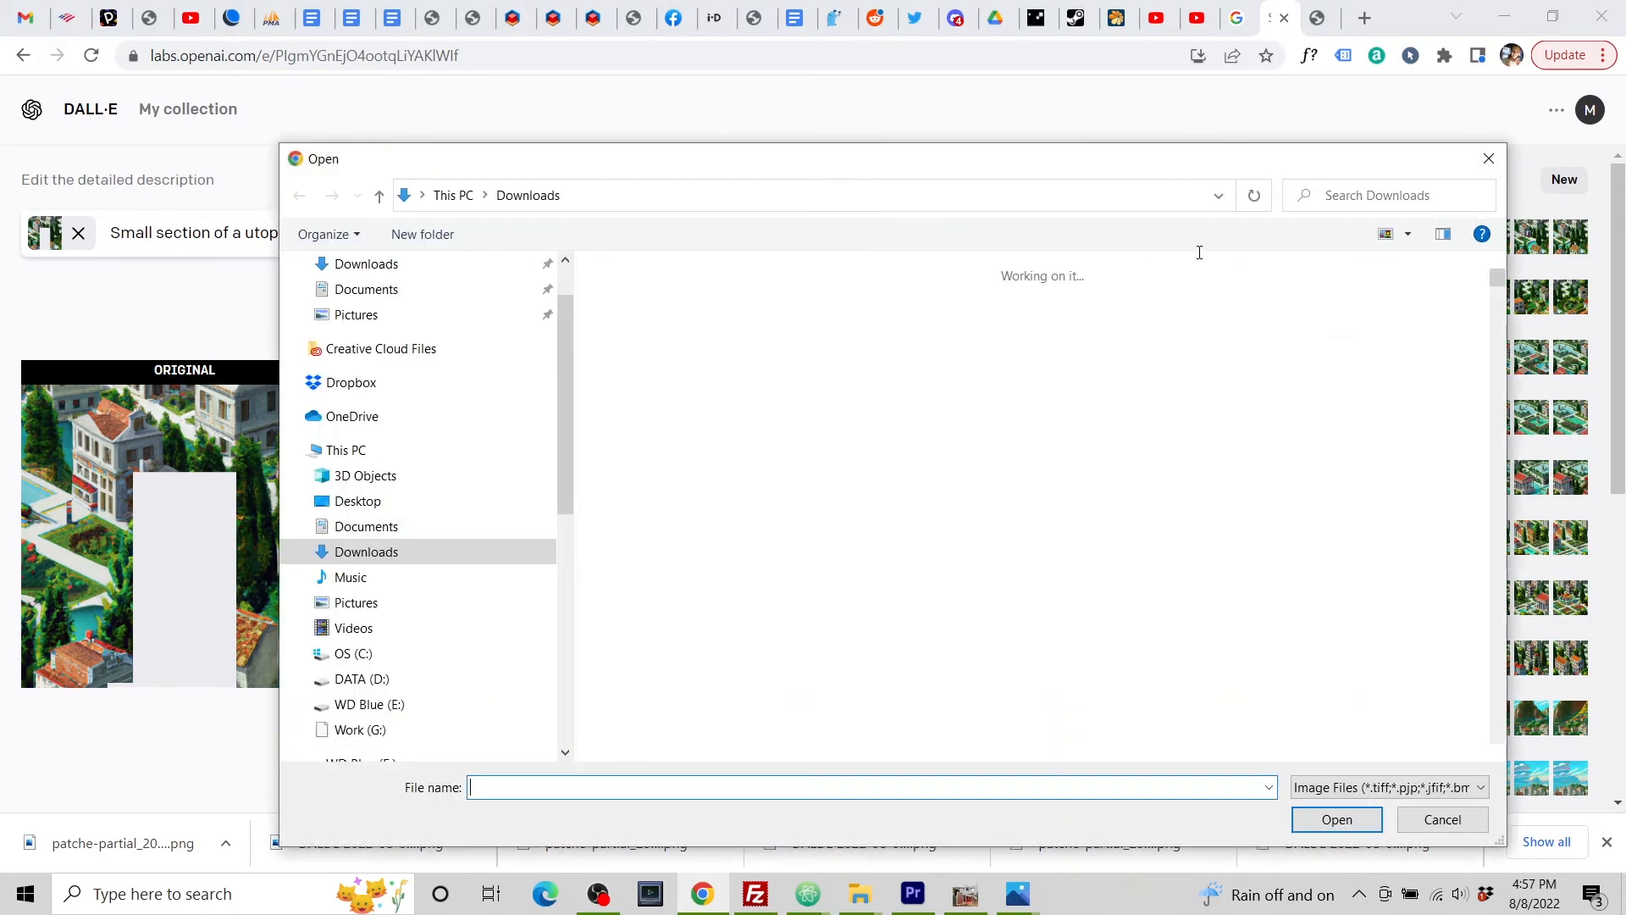
left_click(741, 388)
left_click(1326, 821)
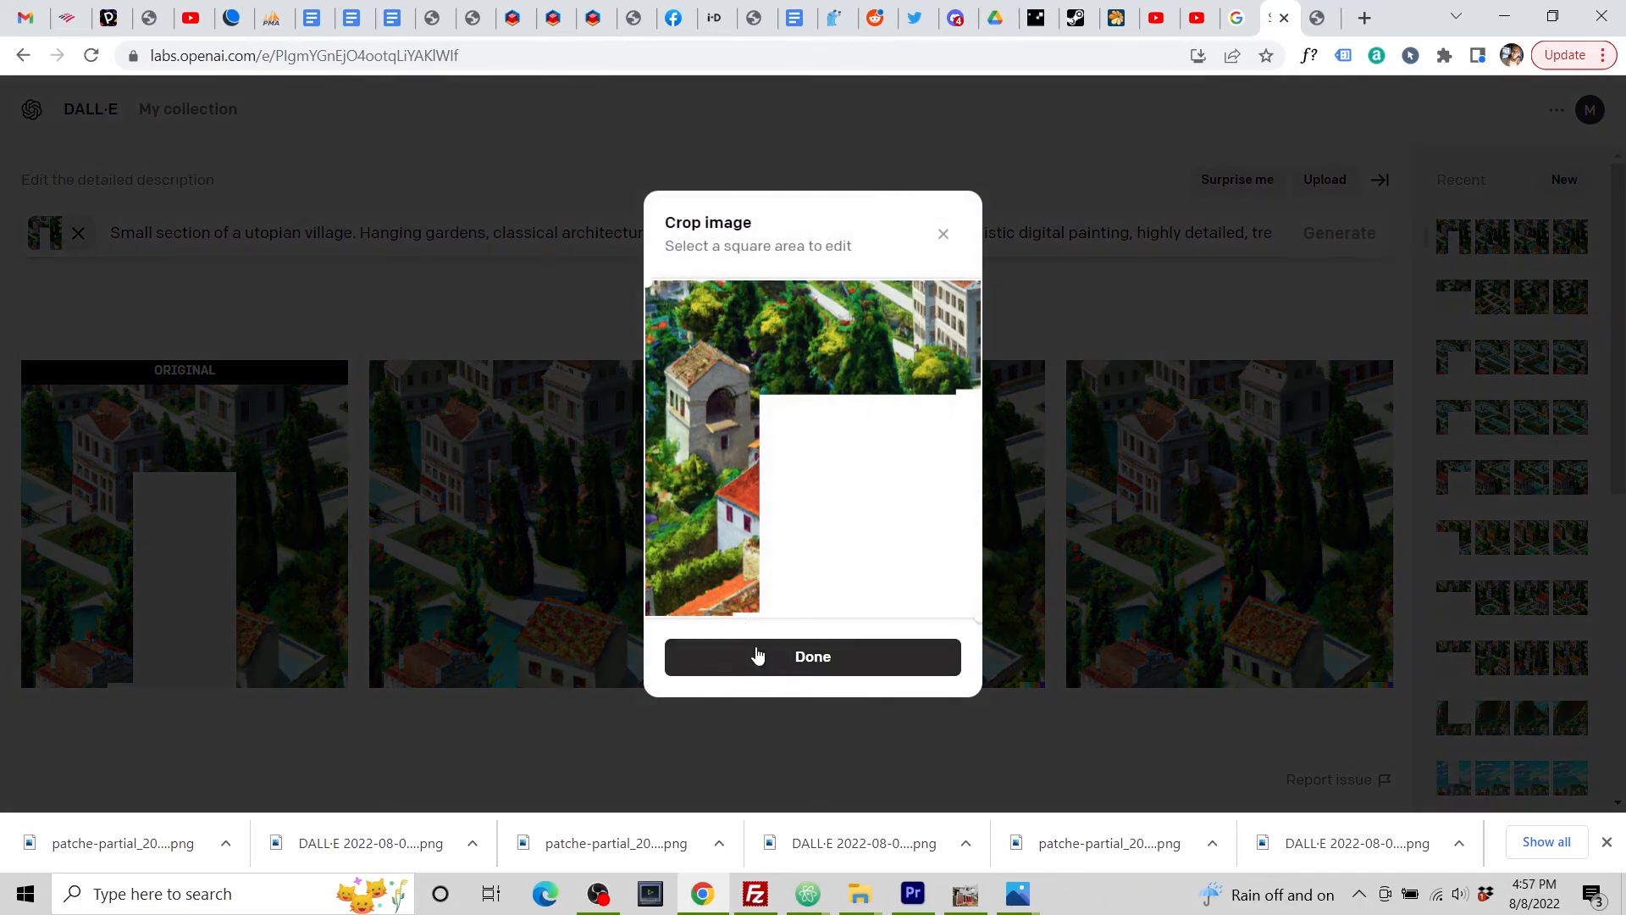
left_click(759, 657)
left_click(813, 636)
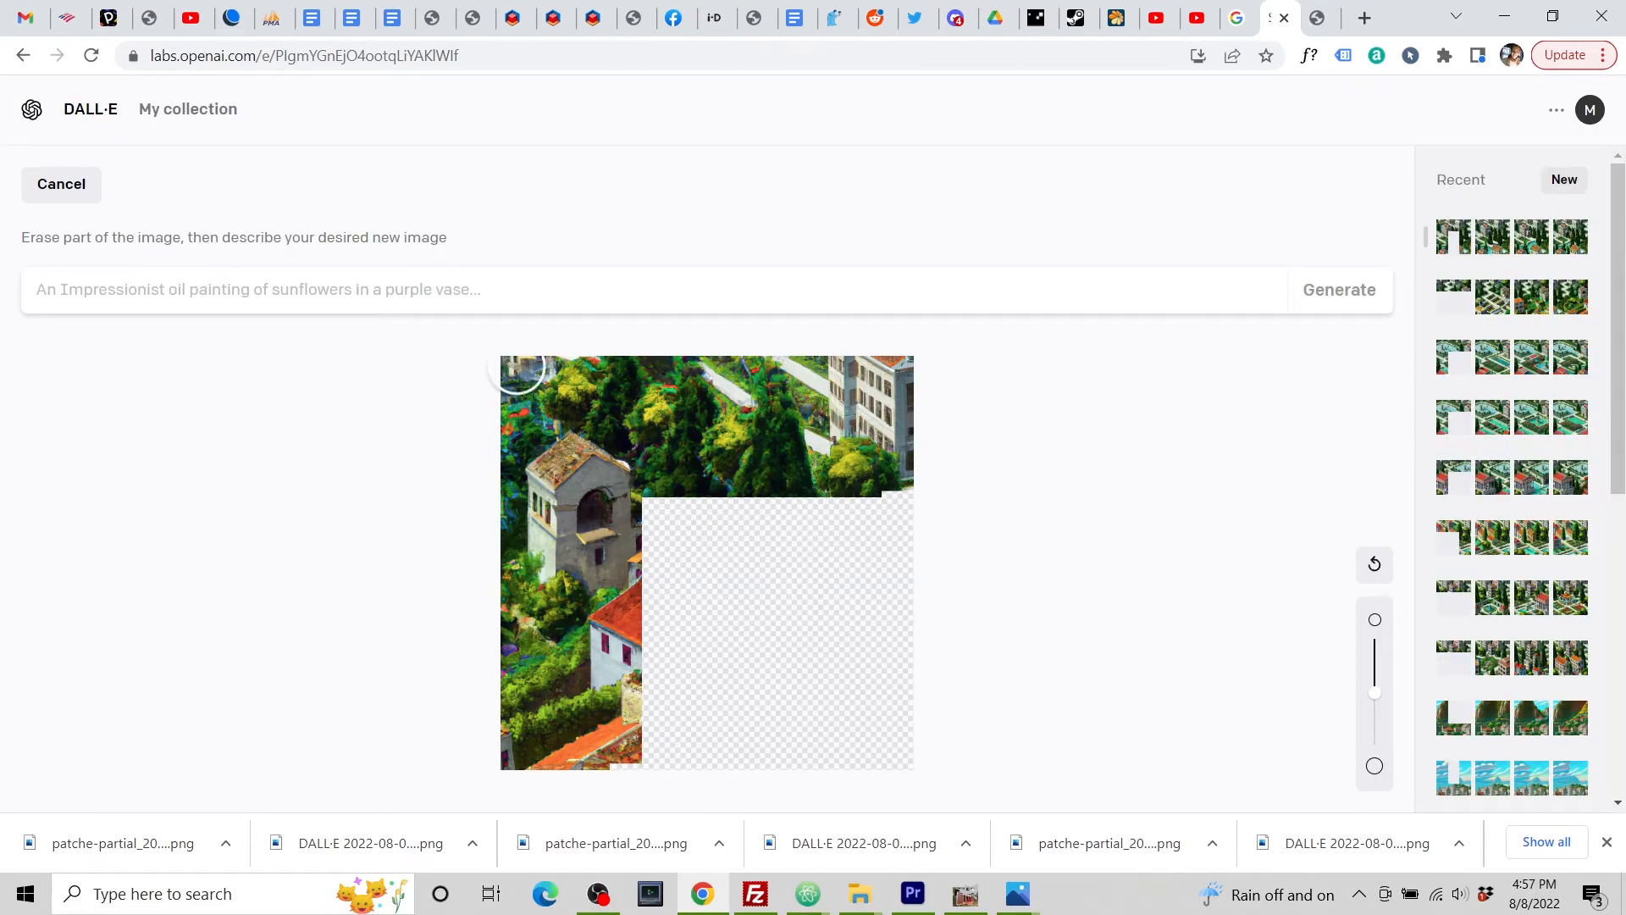
Step: Generate fills for the corner section from the copied prompt beginning "Small section of a utopian village. Hanging gardens, classical architecture, art nouveau style"
left_click(473, 295)
key("ctrl+v")
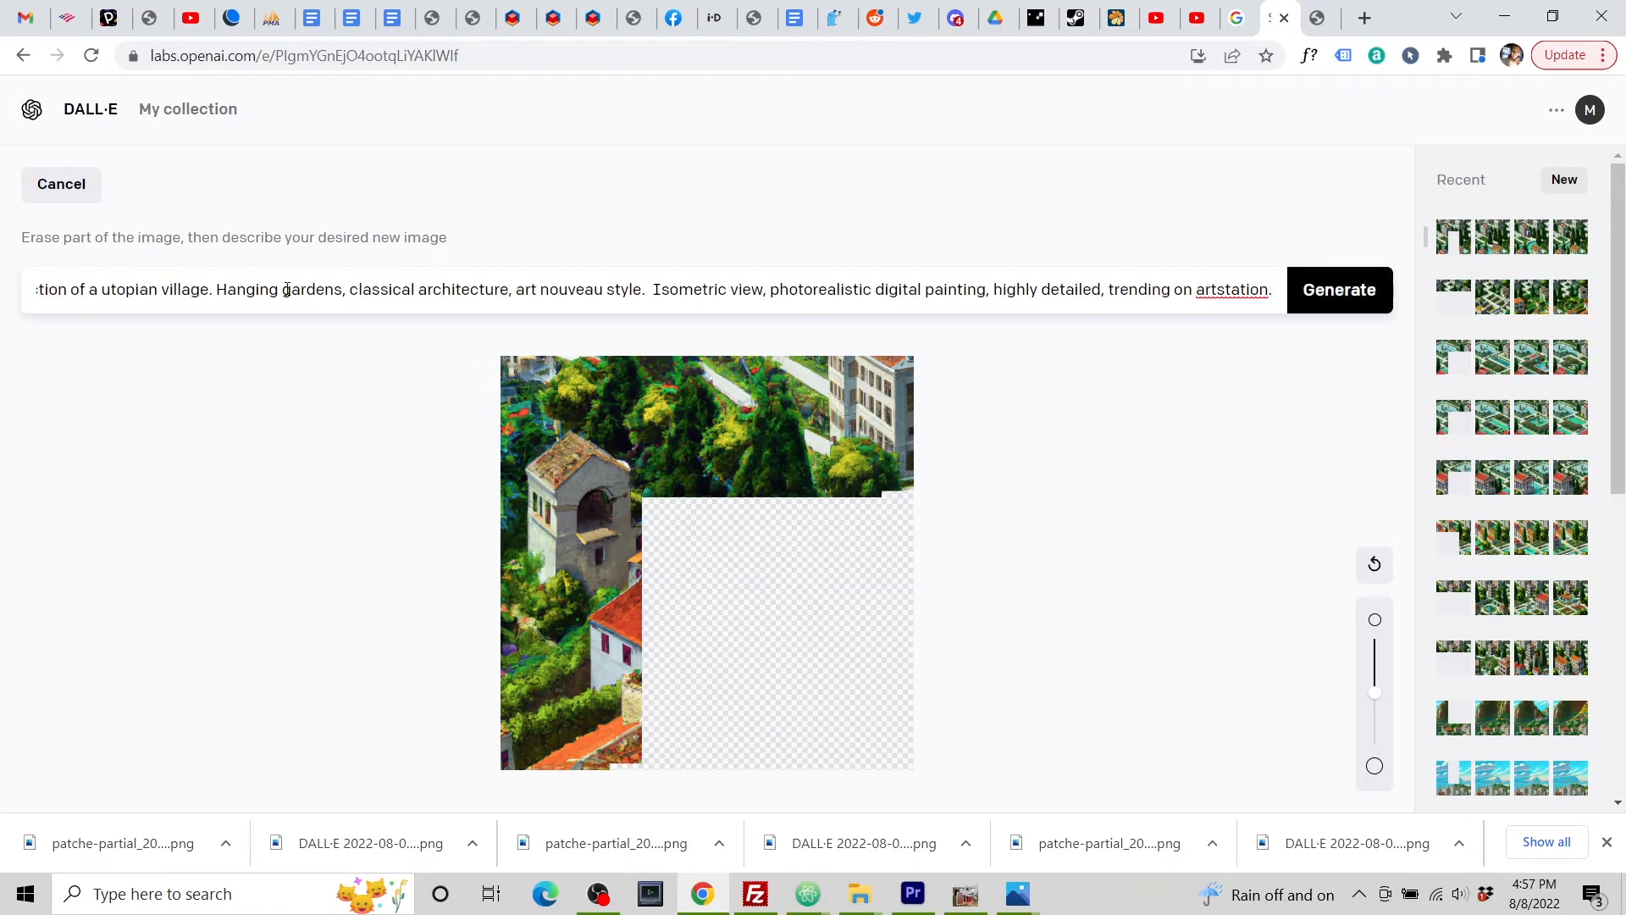
left_click_drag(156, 301, 2, 300)
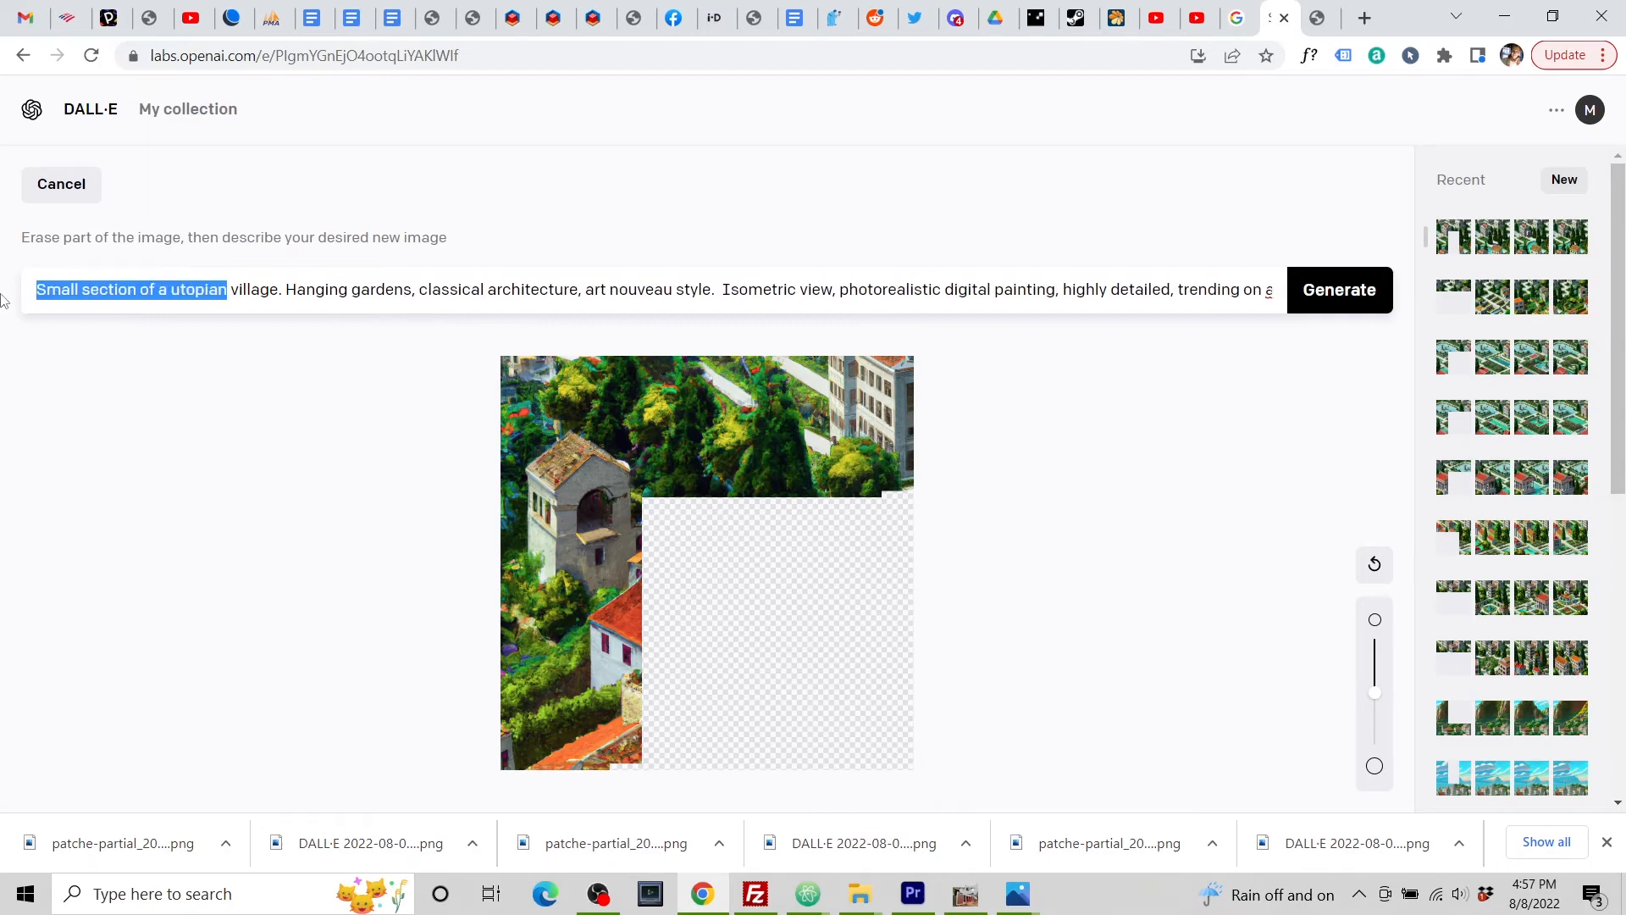
left_click(1326, 295)
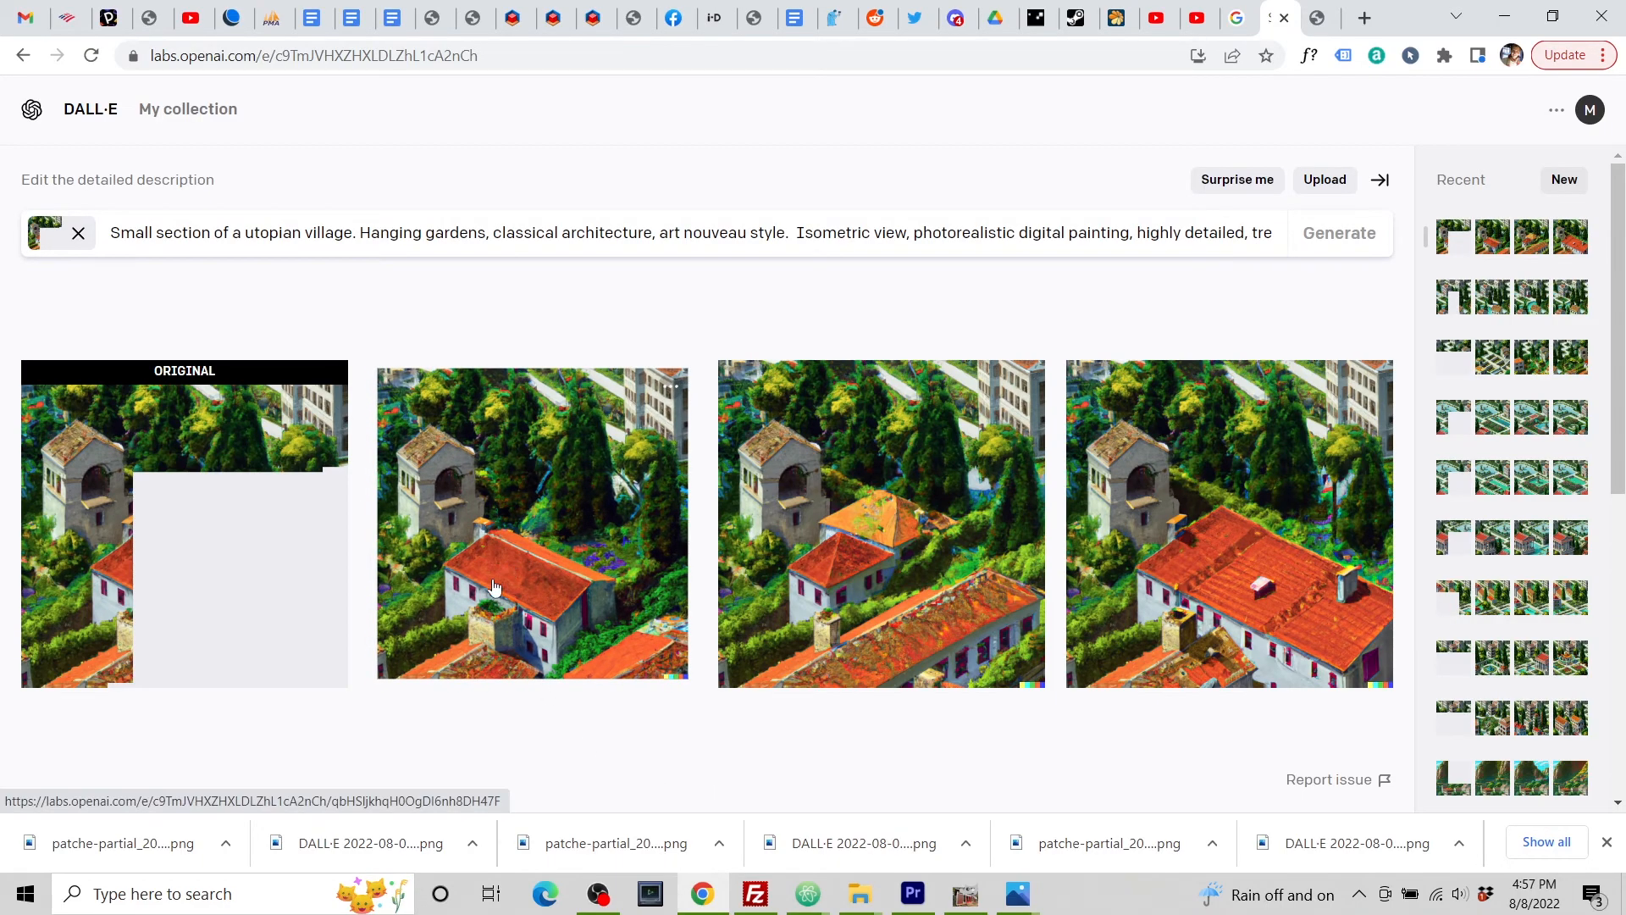
Step: Download the first generated image, with the red-roofed house below the tower, and upload it in PATCH-E as the corner's completion
left_click(598, 550)
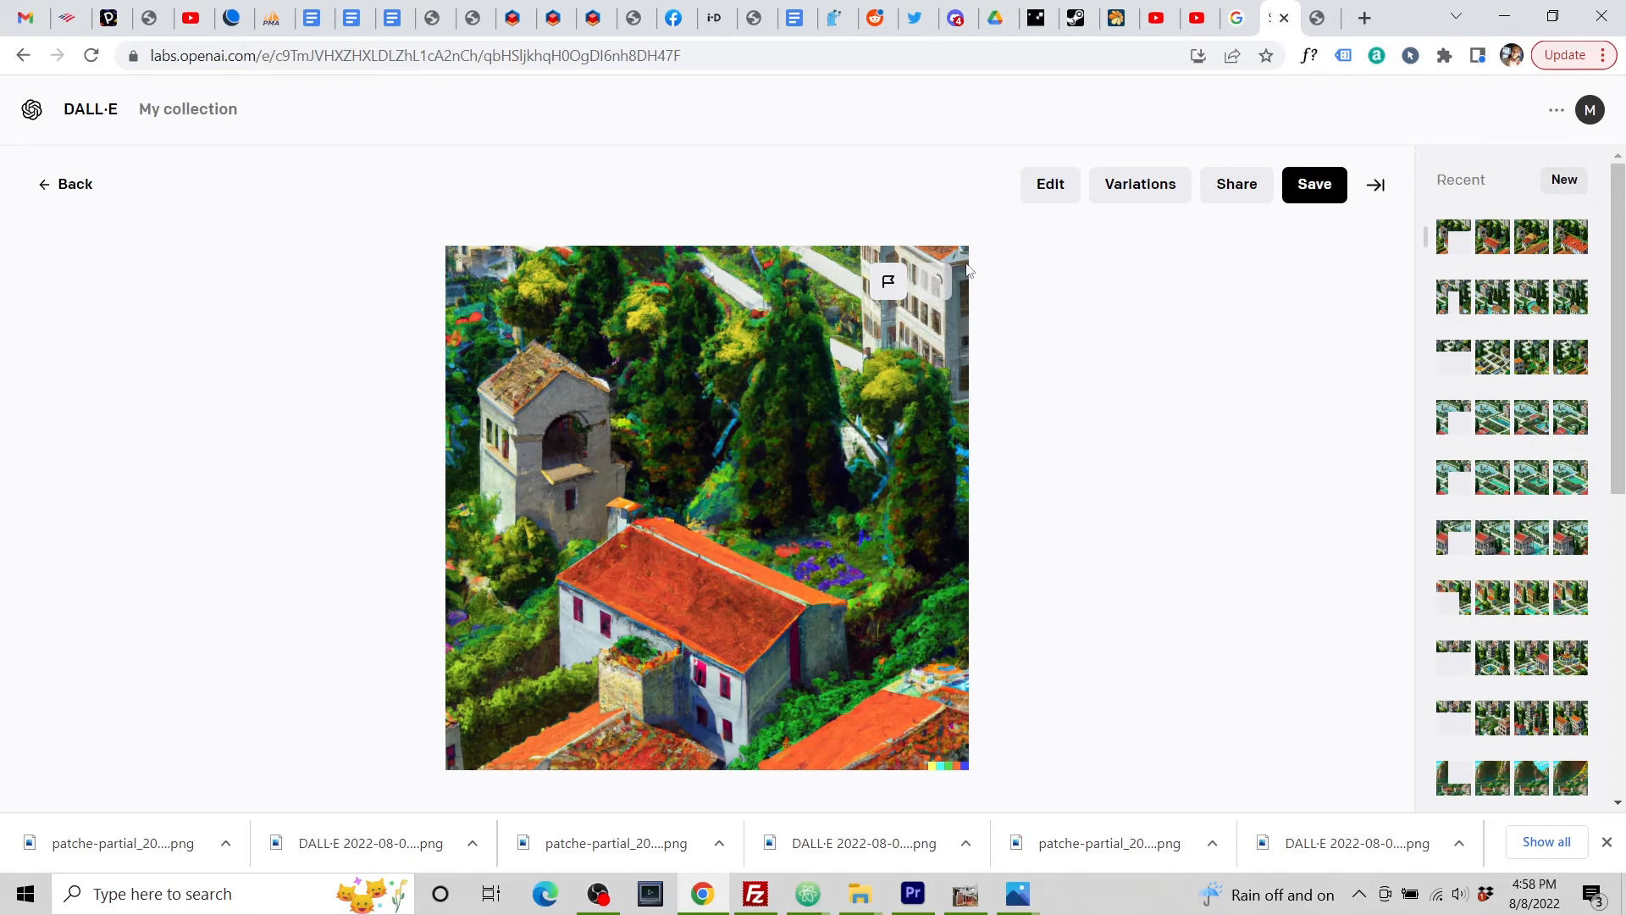
left_click(1317, 20)
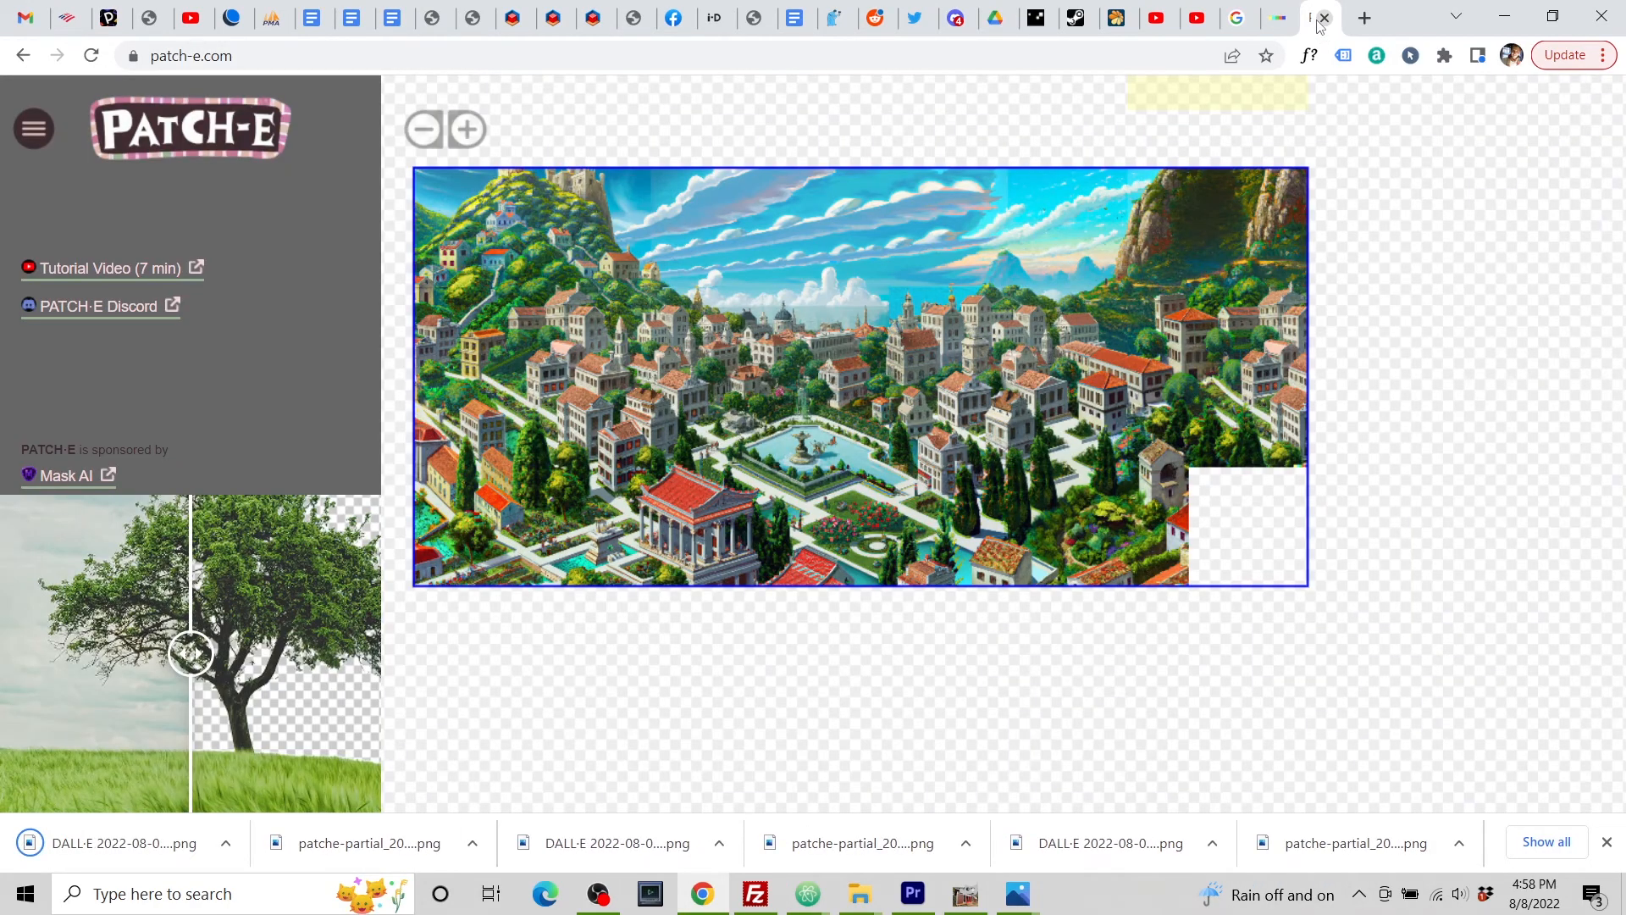
left_click(1228, 527)
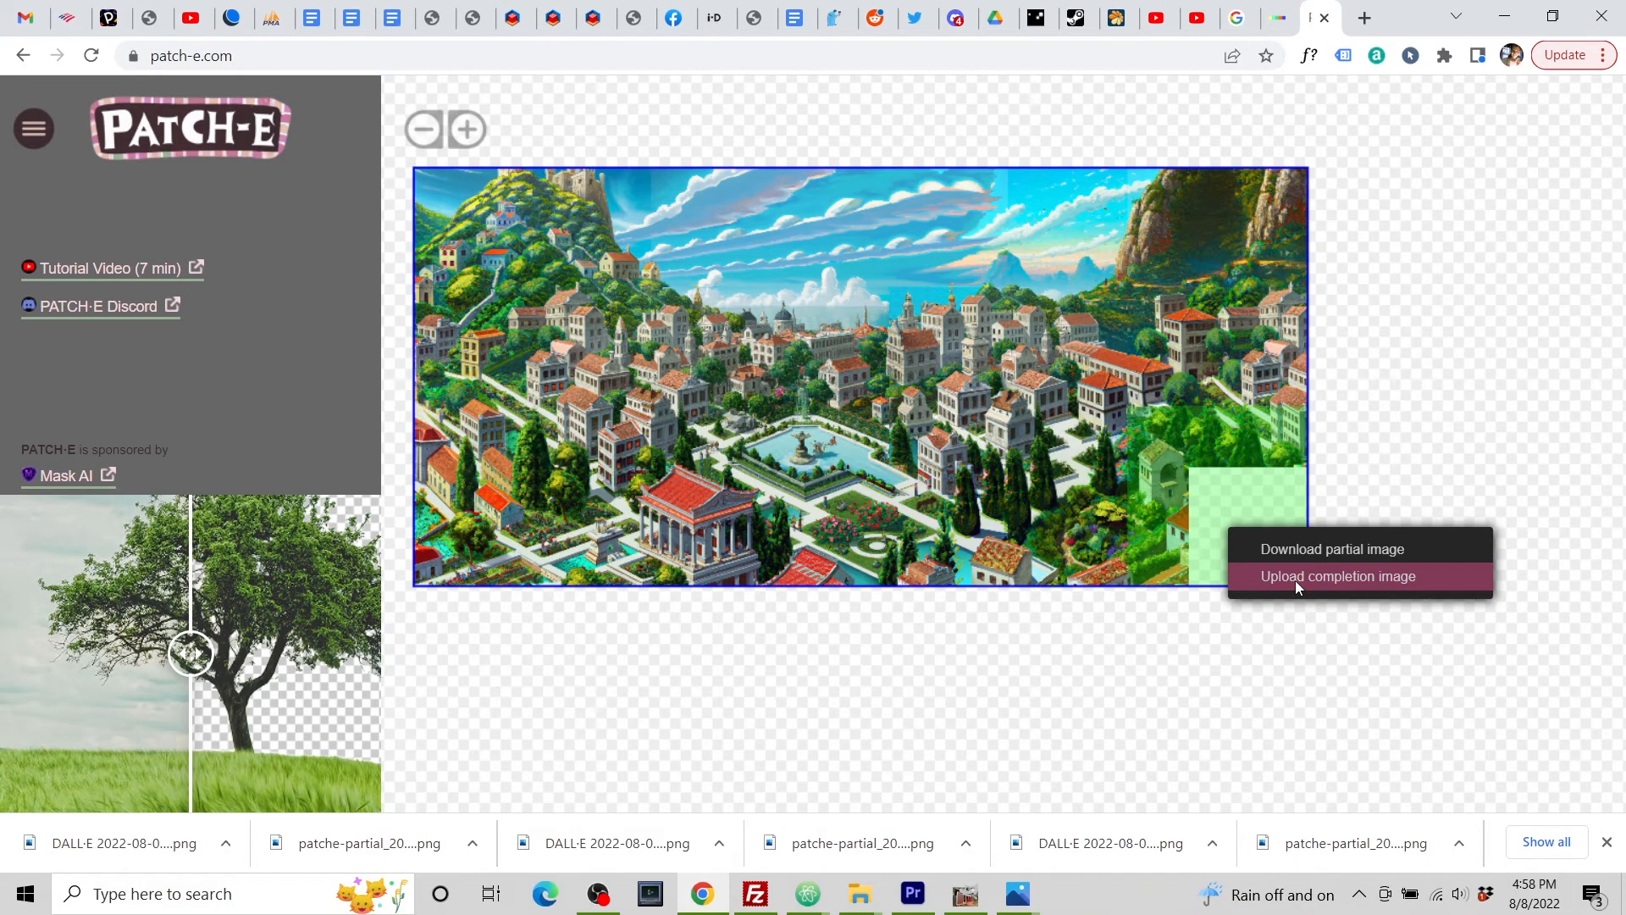
left_click(1296, 581)
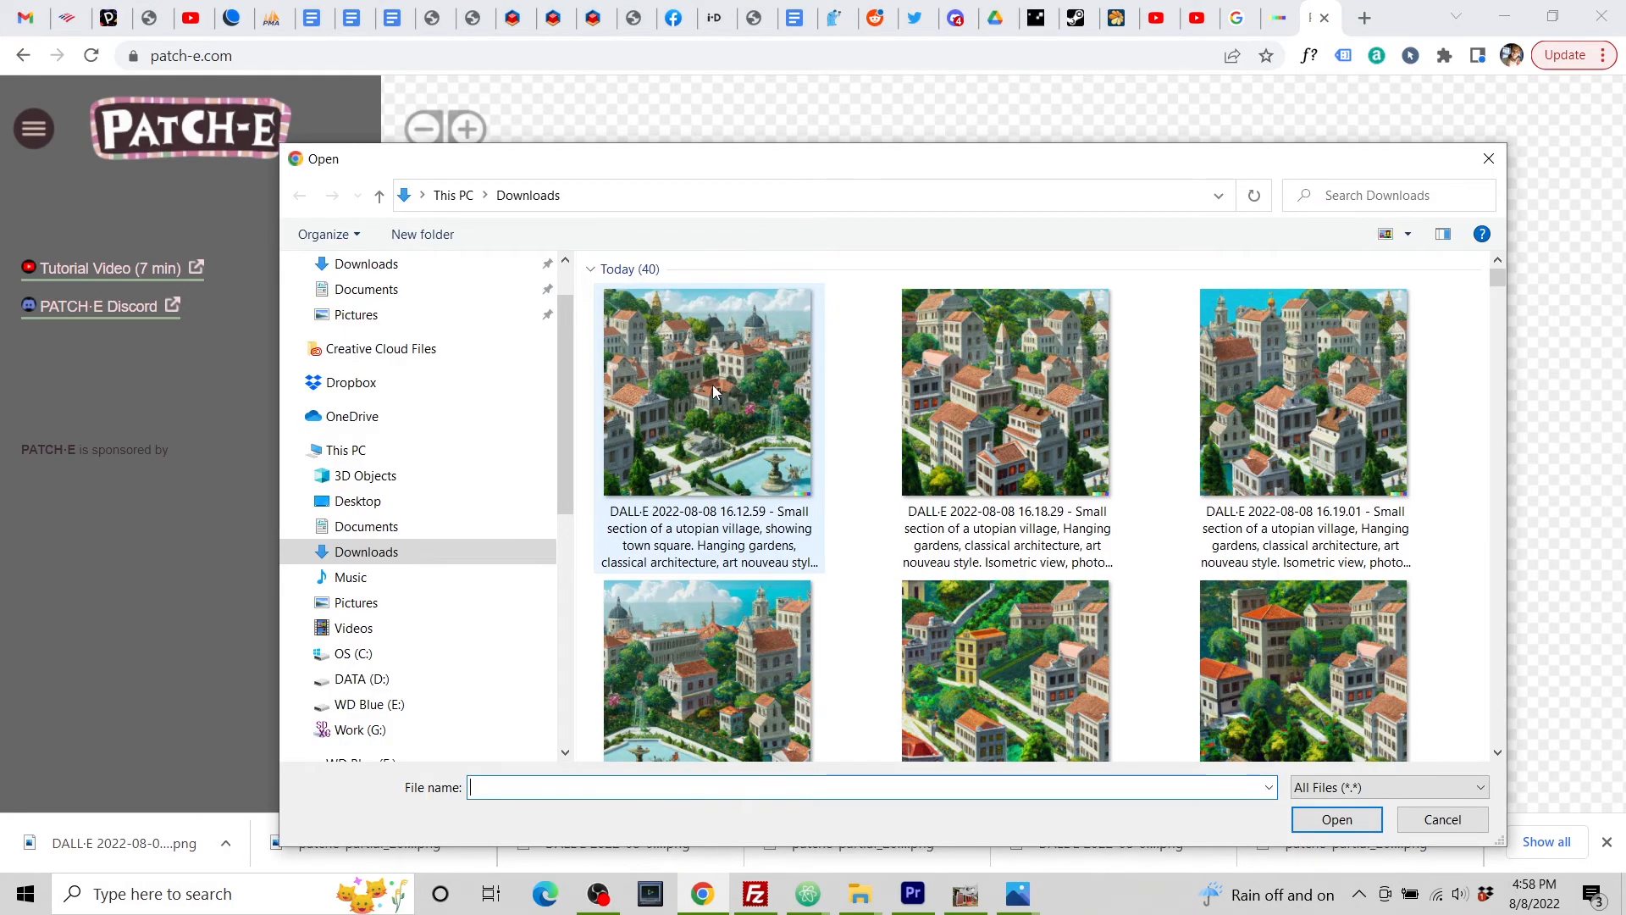
double_click(713, 390)
left_click(1258, 528)
left_click(1327, 576)
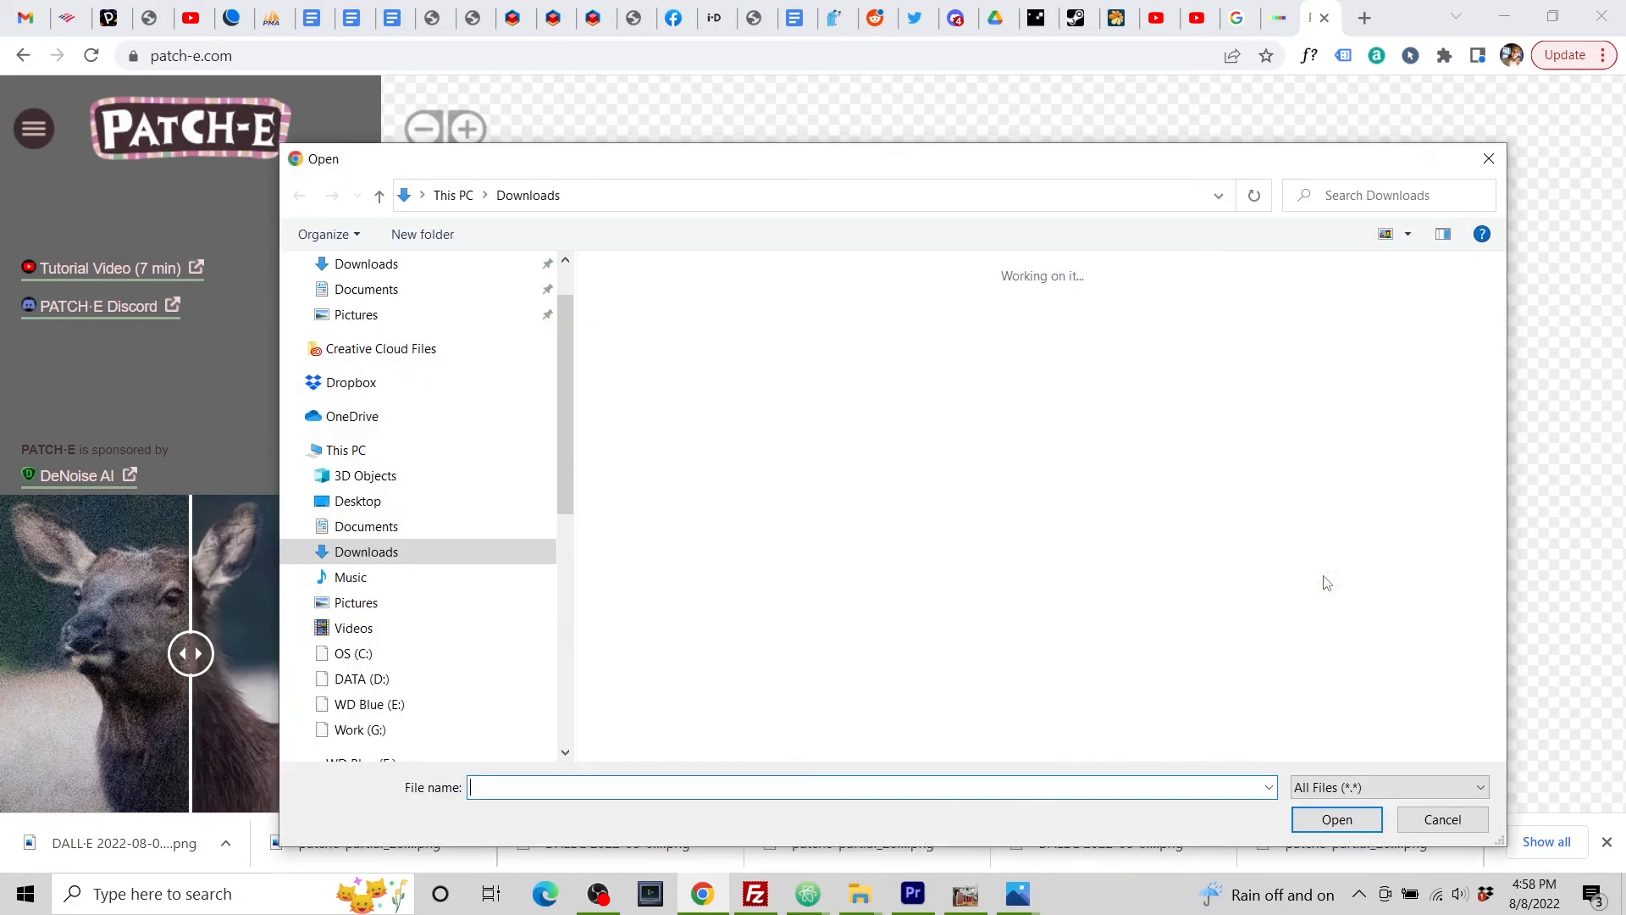
left_click(1331, 818)
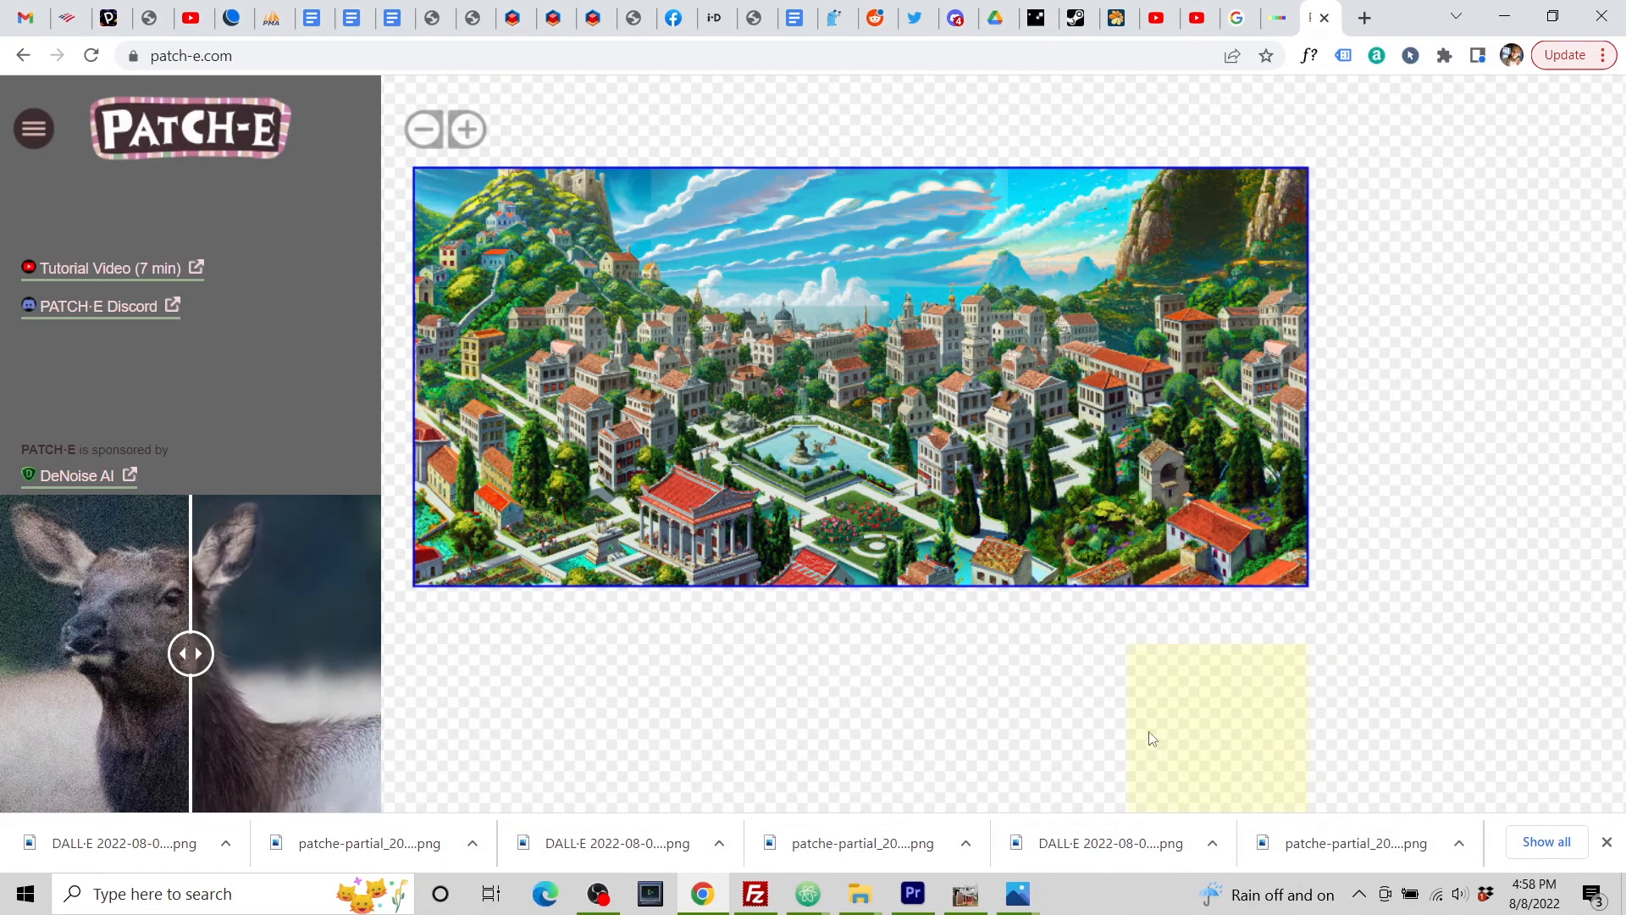
Step: Download the full assembled village painting from PATCH-E as an image
left_click_drag(981, 713, 1108, 771)
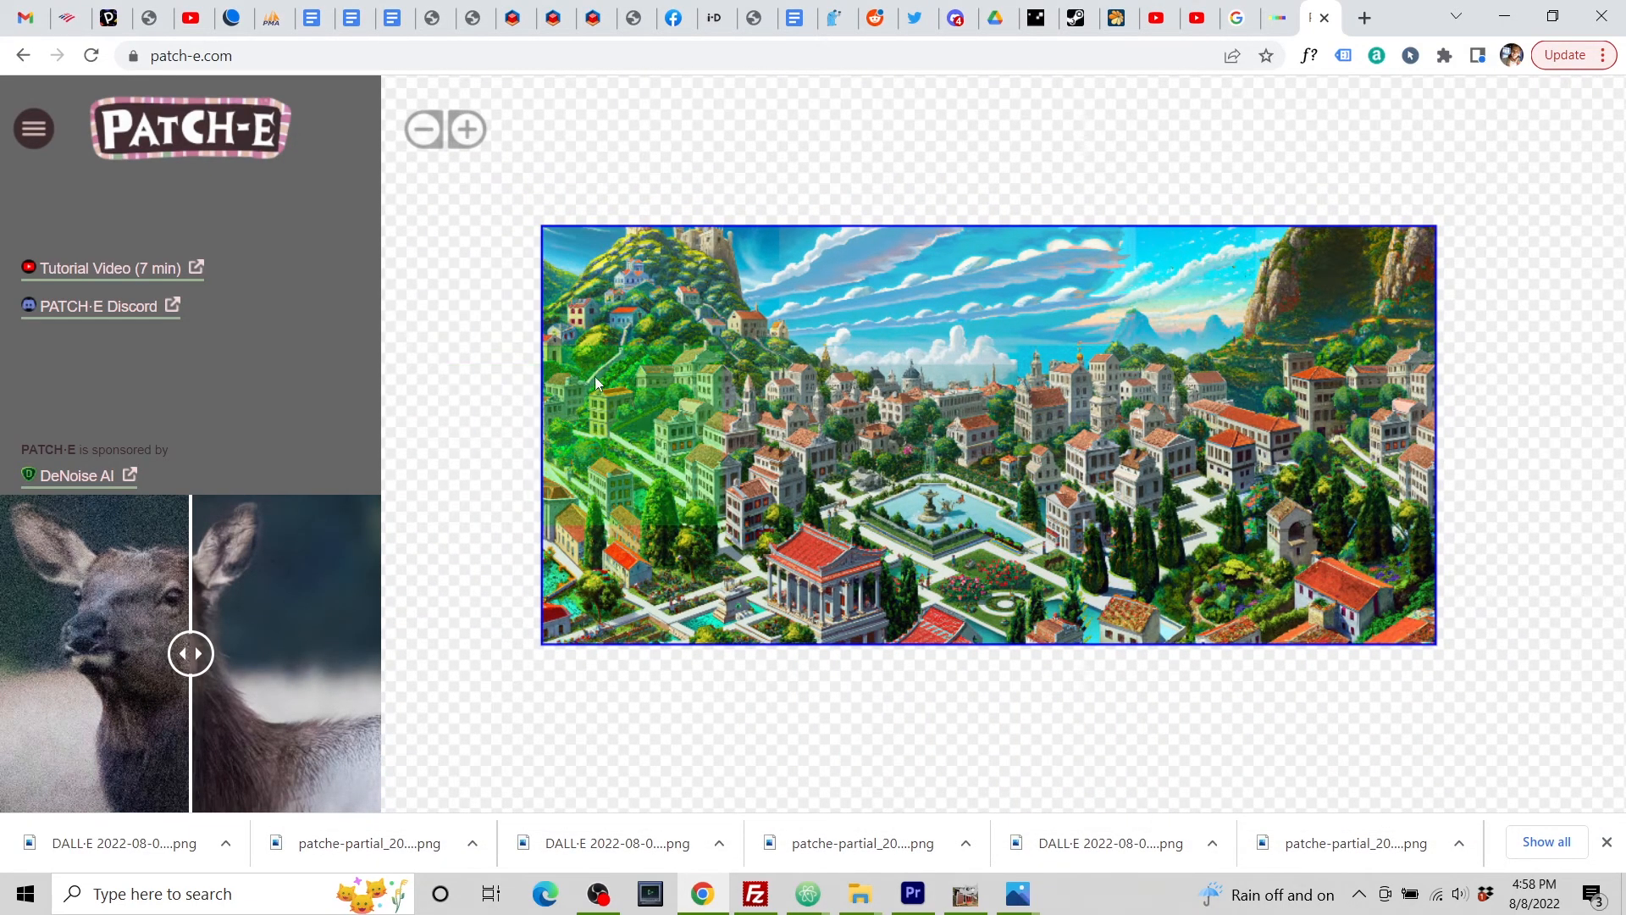
left_click(30, 129)
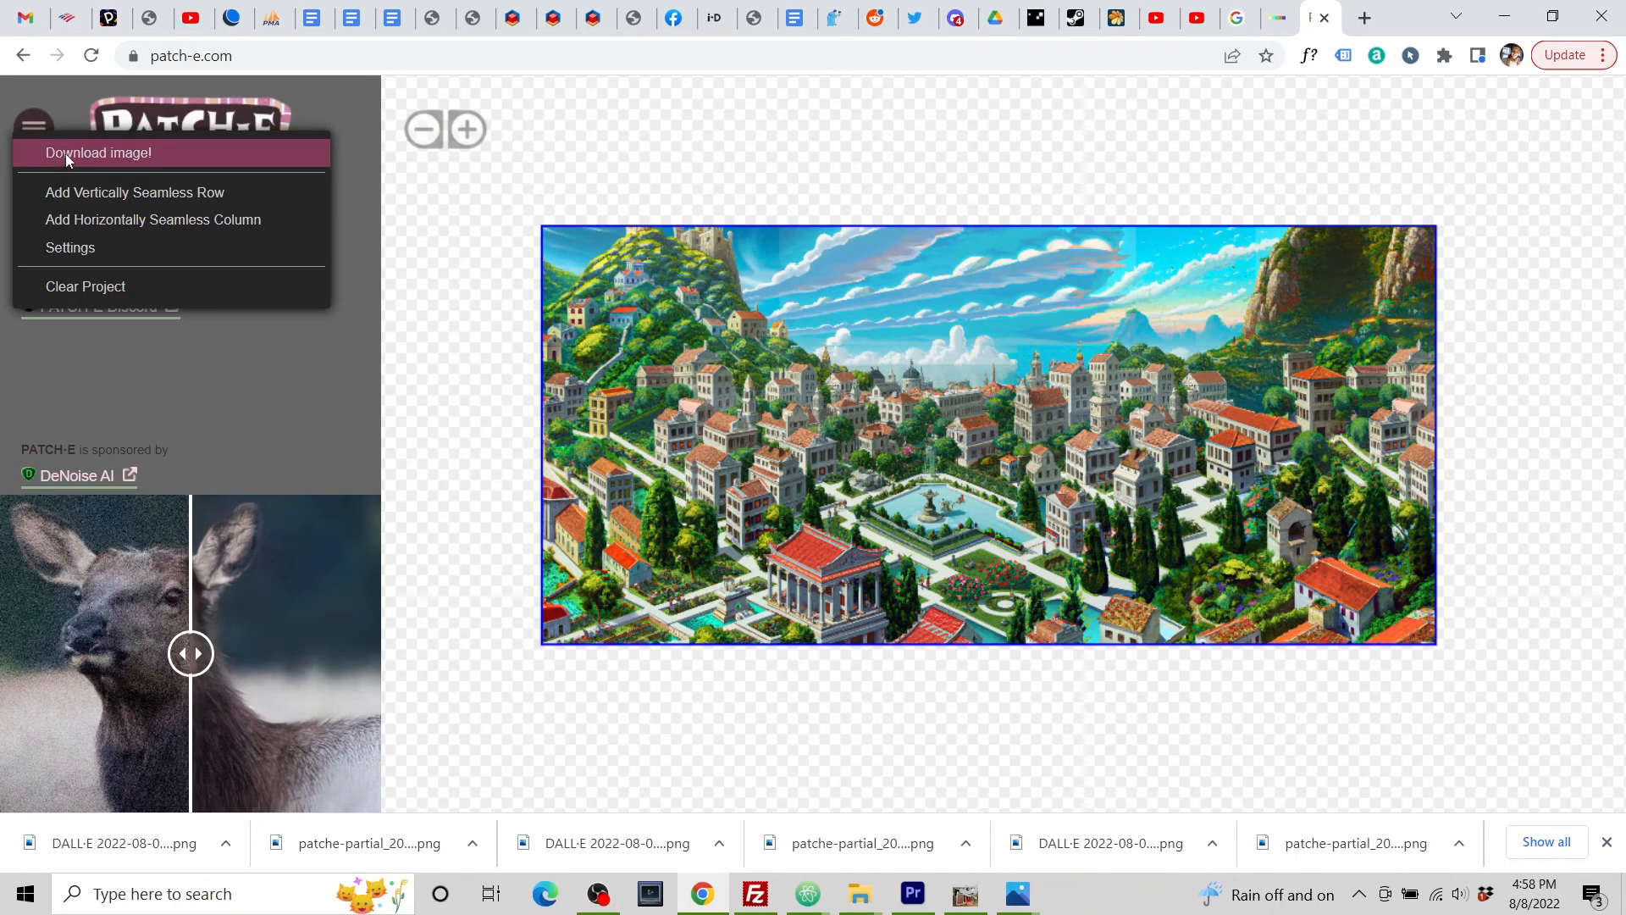
left_click(708, 163)
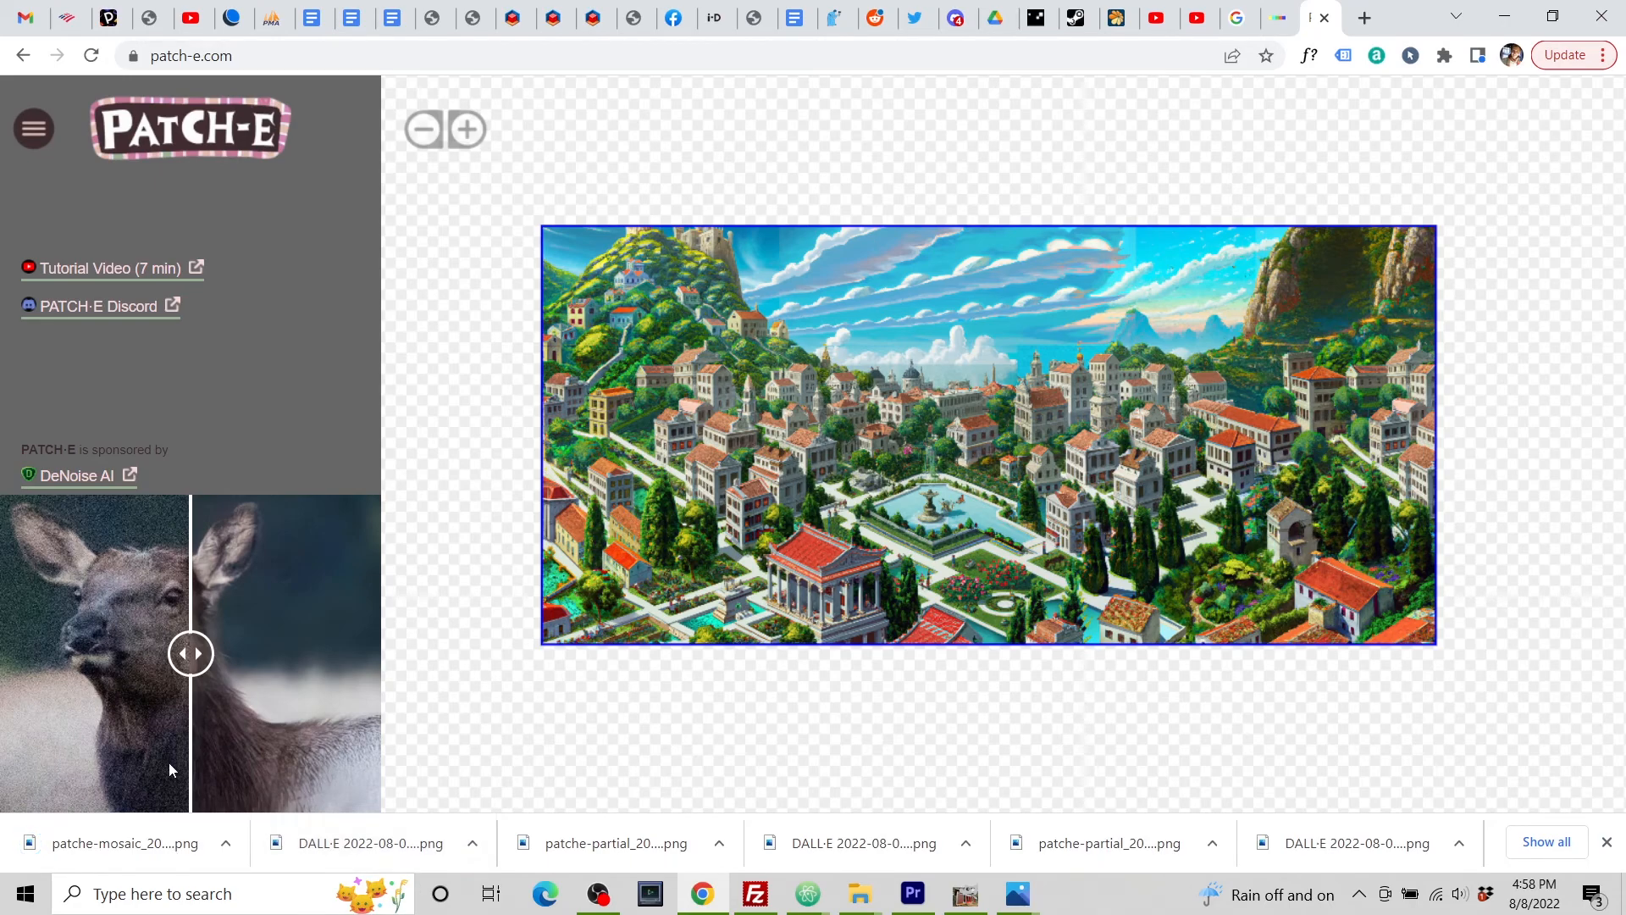
Step: Open the downloaded mosaic image and examine the temple side and the garden and tower side up close
left_click(158, 847)
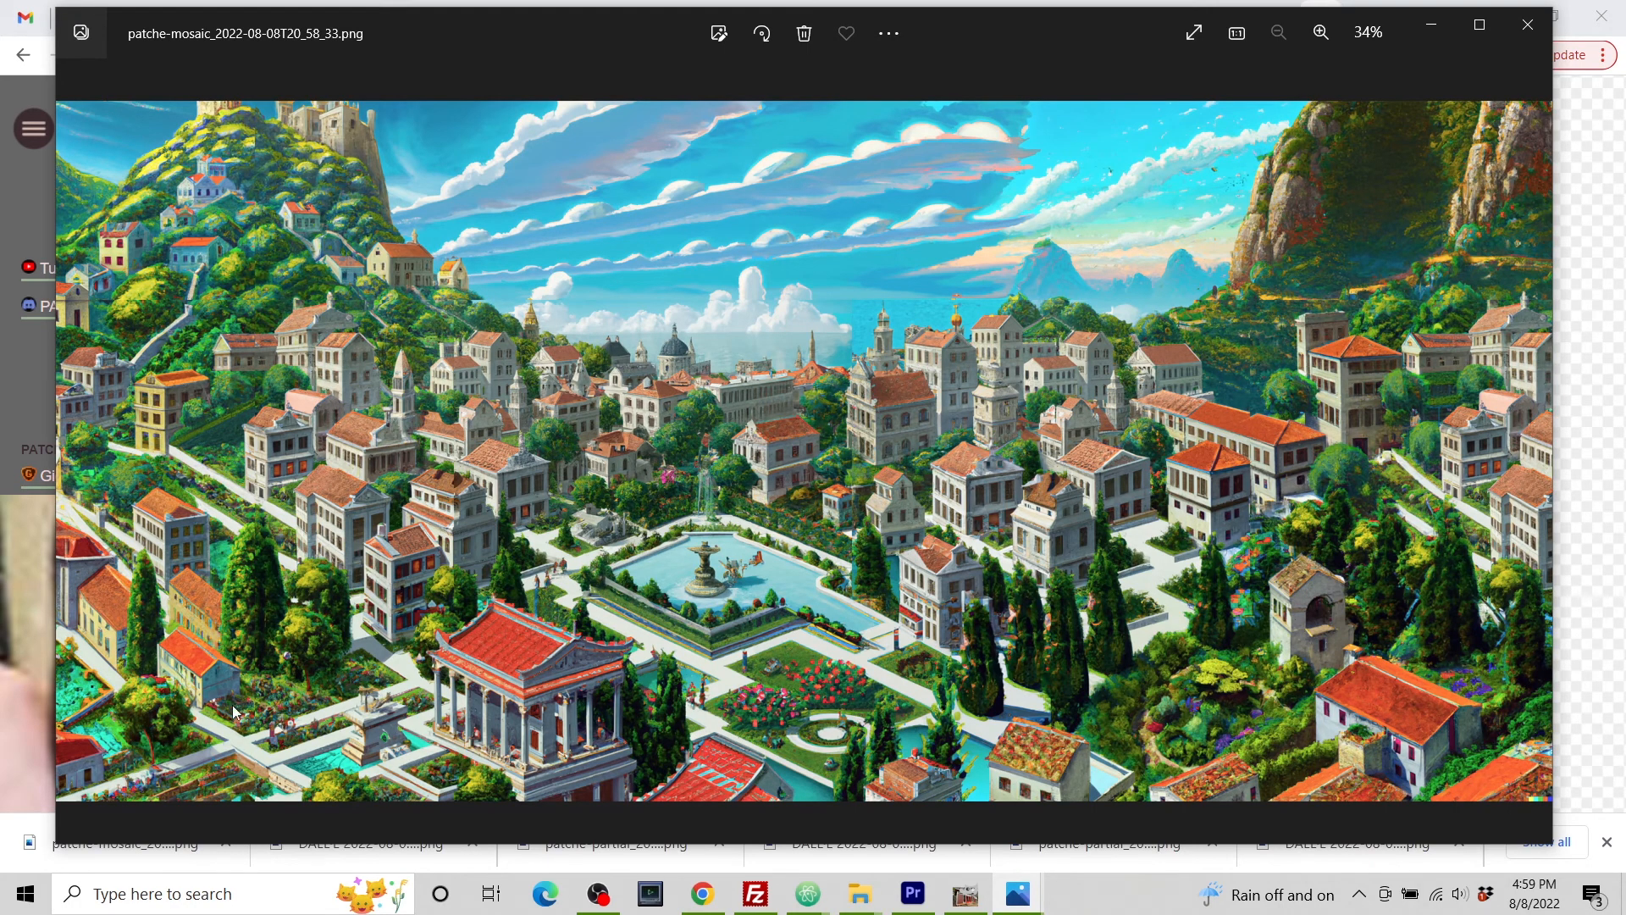
scroll(99, 633, "up", 3)
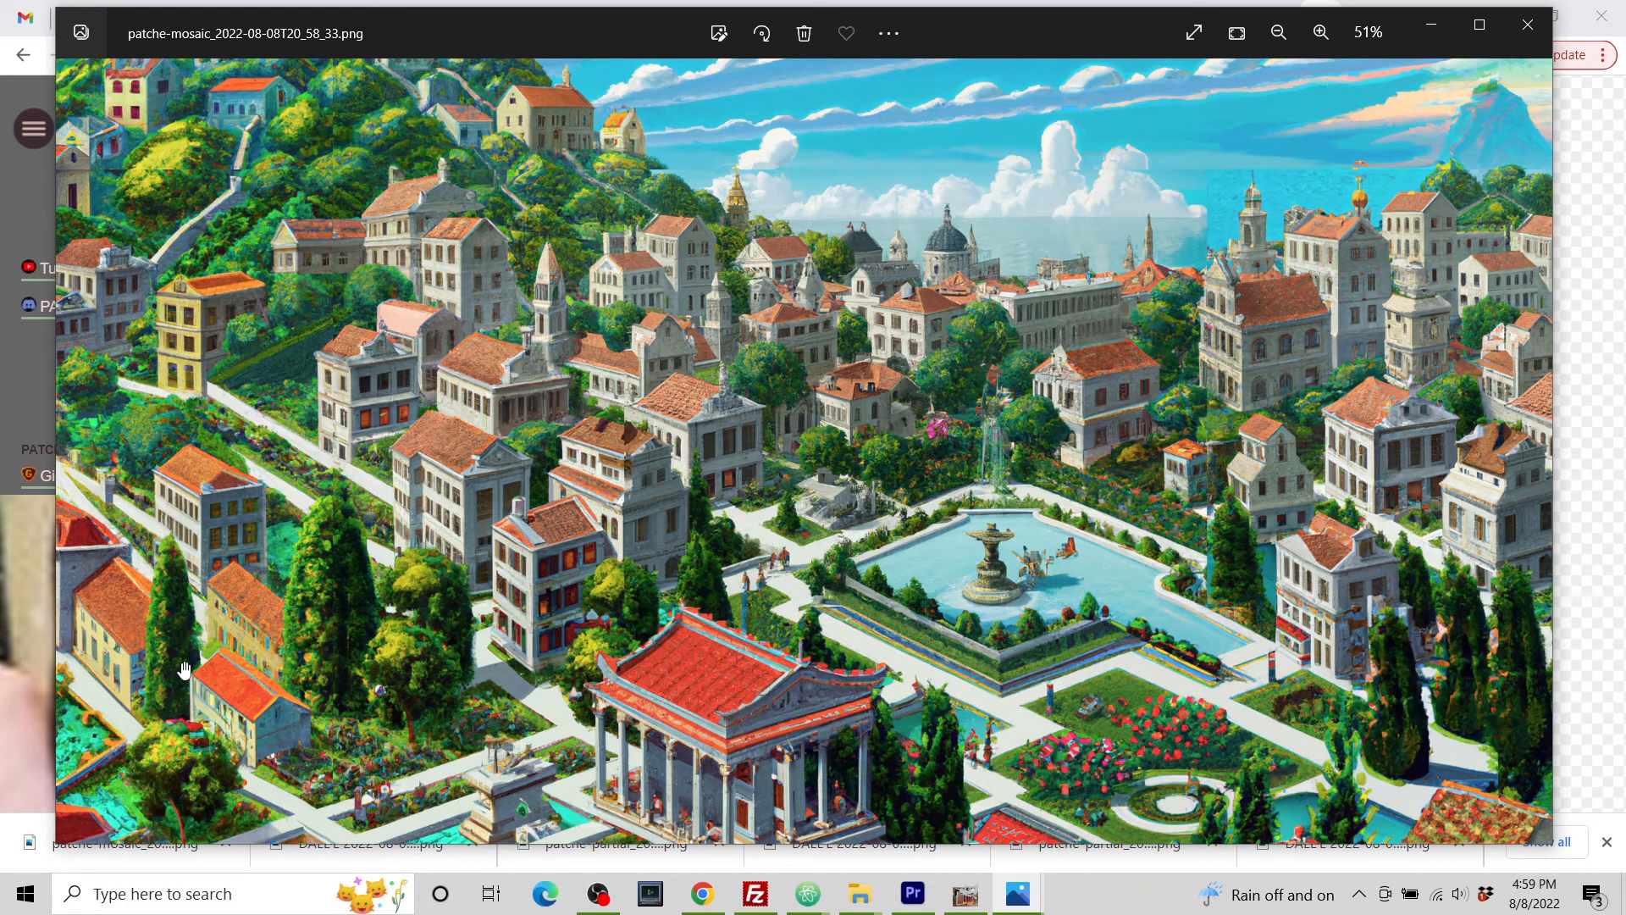
scroll(95, 575, "down", 3)
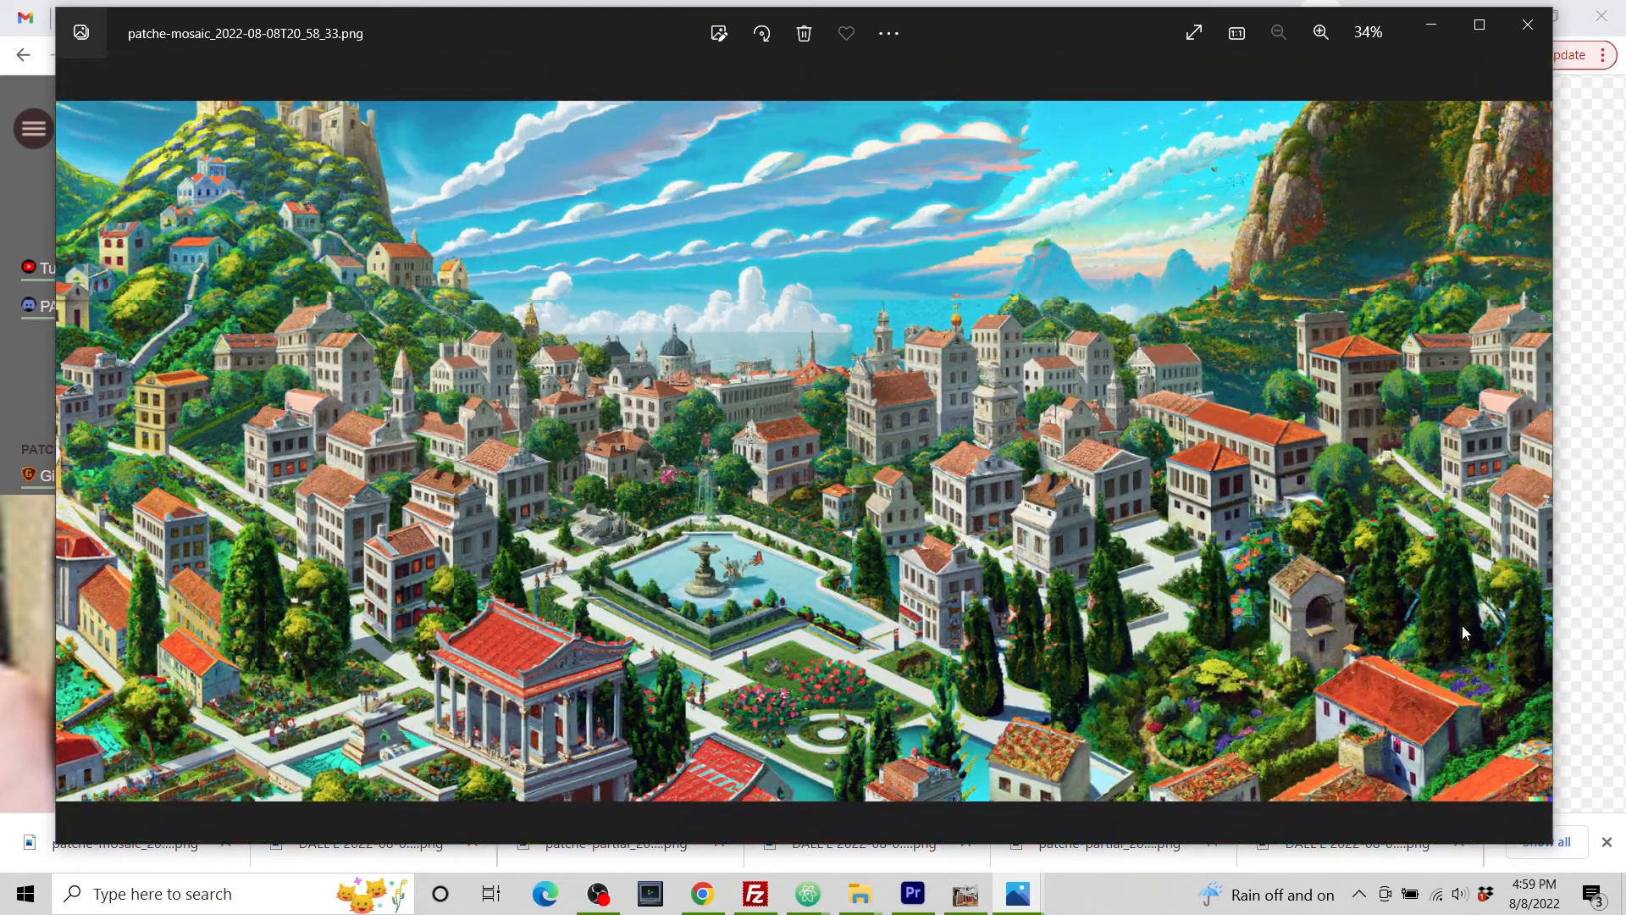
scroll(1455, 703, "up", 3)
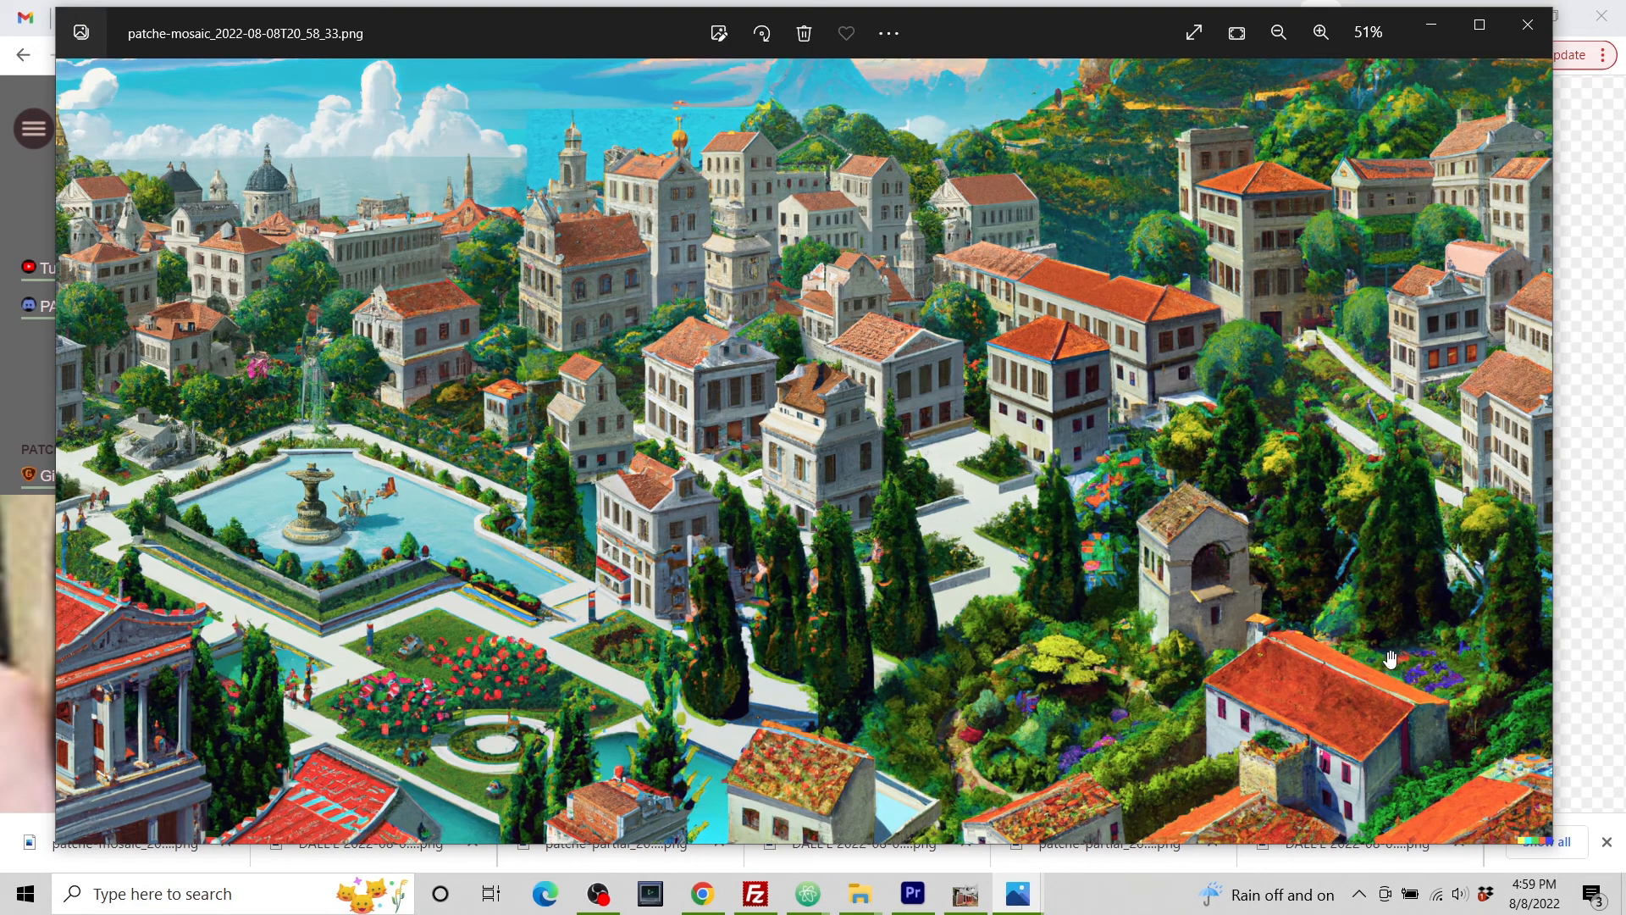
scroll(1349, 665, "down", 2)
scroll(1348, 665, "down", 1)
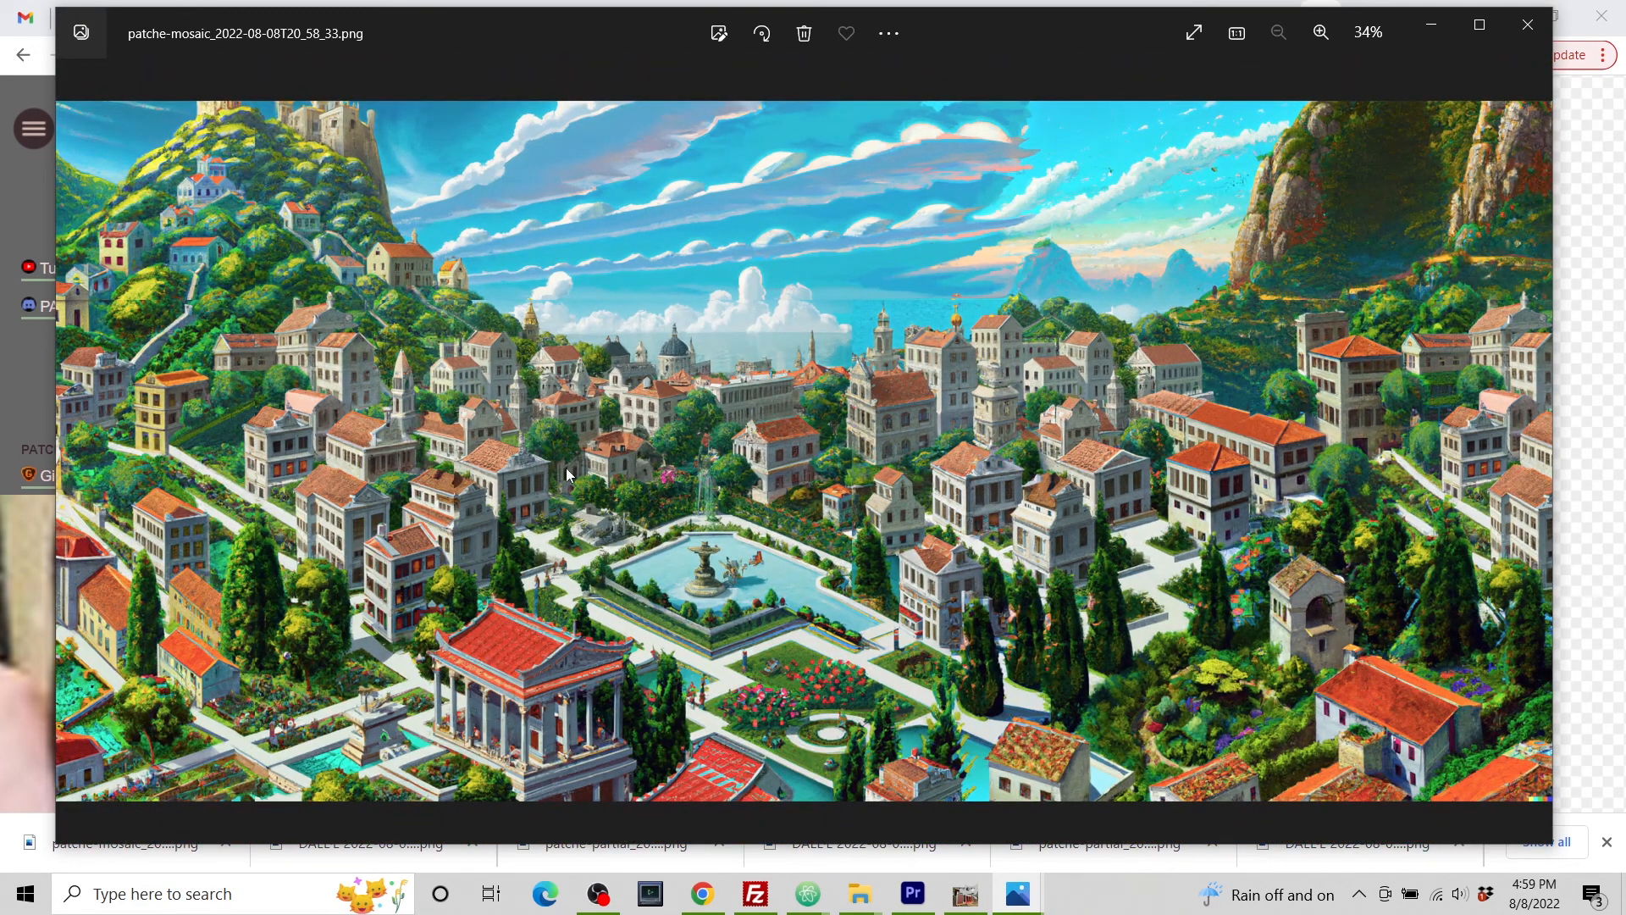